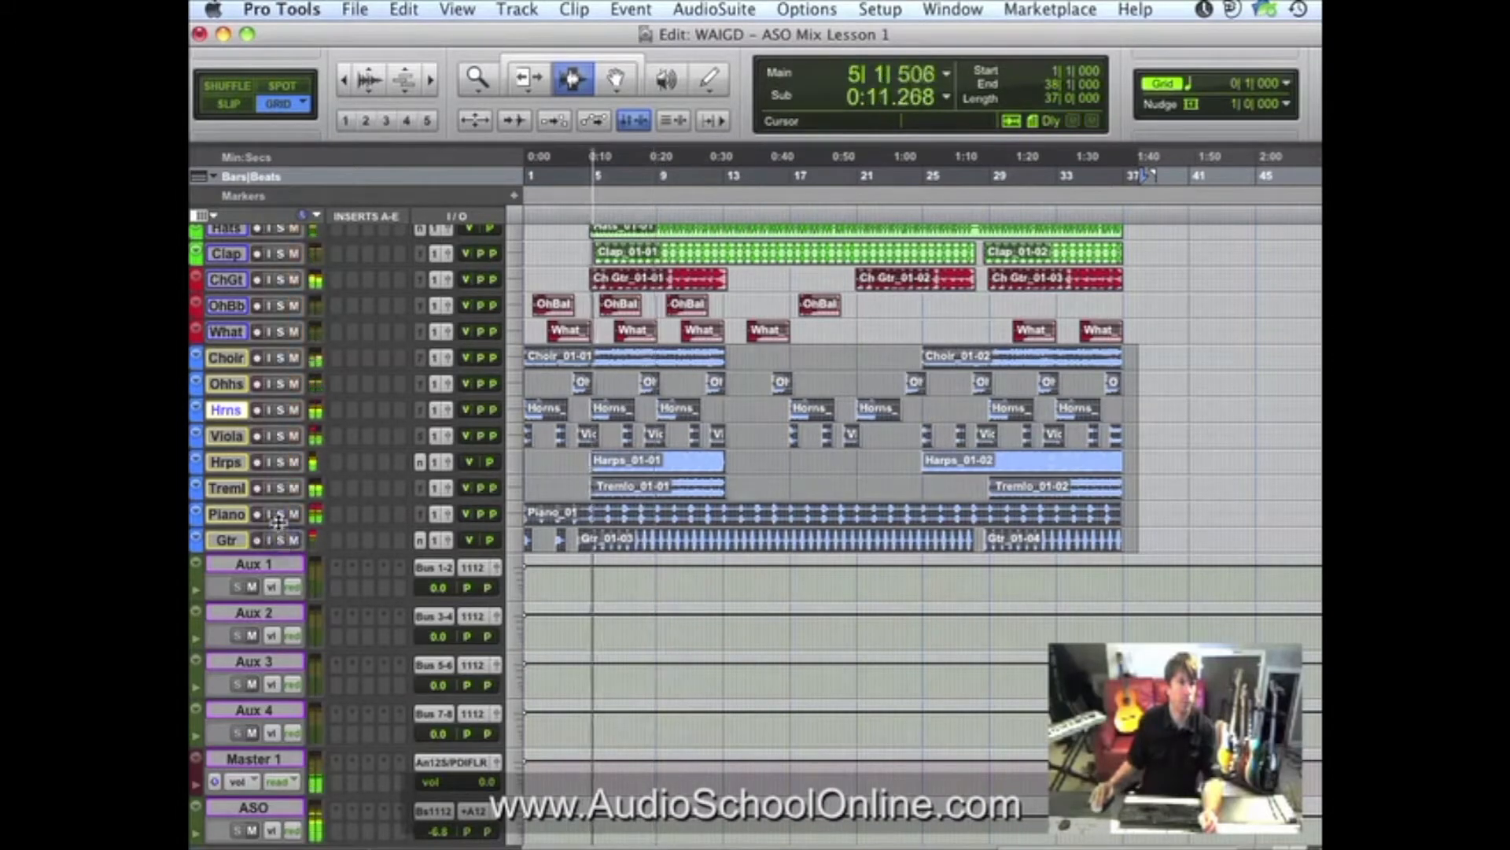
Audition the Piano track in solo during playback, then release the solo and stop playback.
left_click(280, 515)
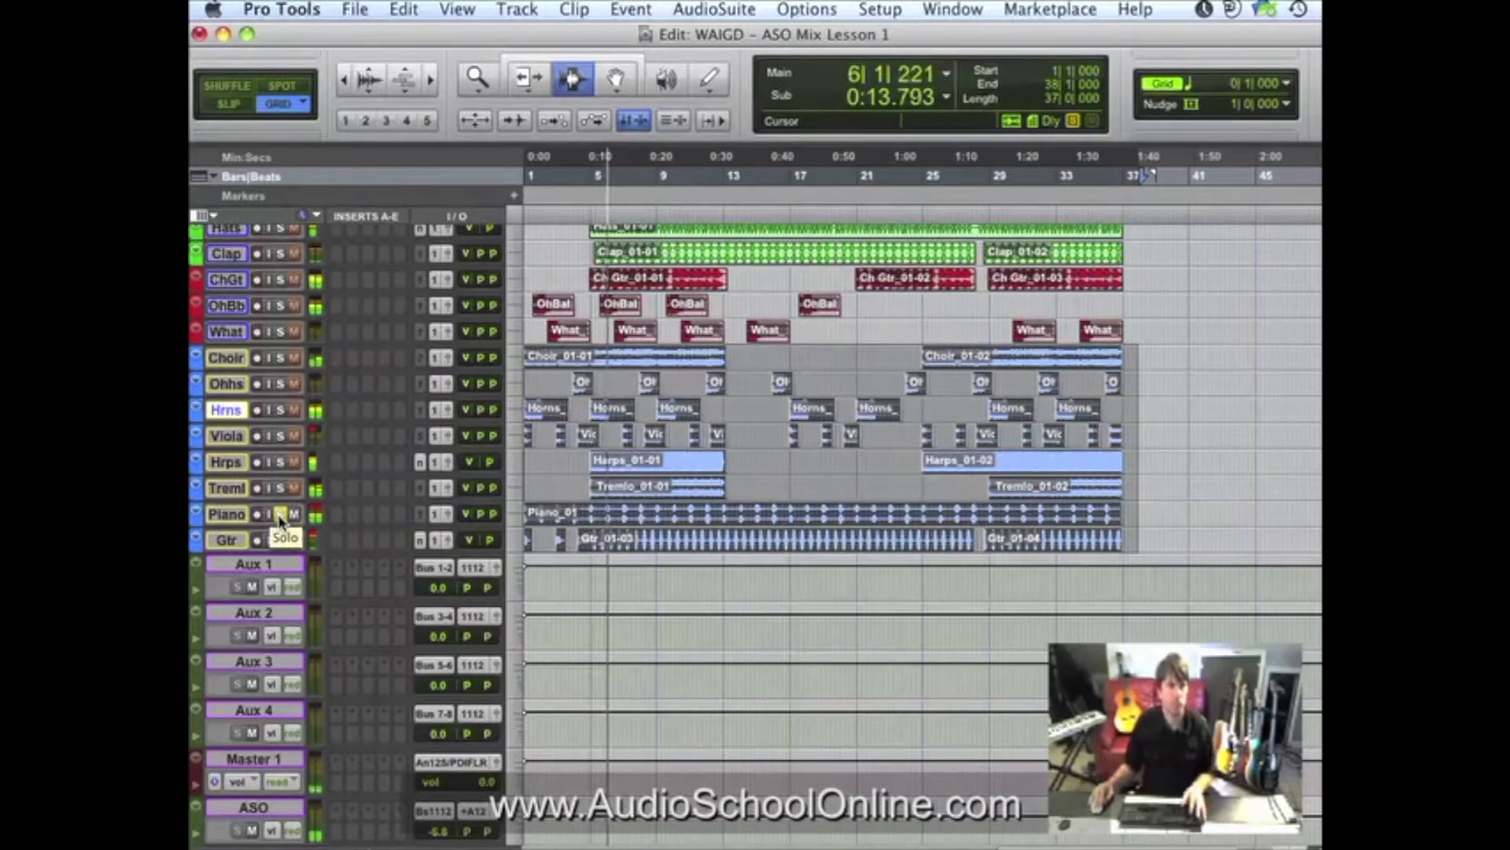
left_click(280, 518)
key("space")
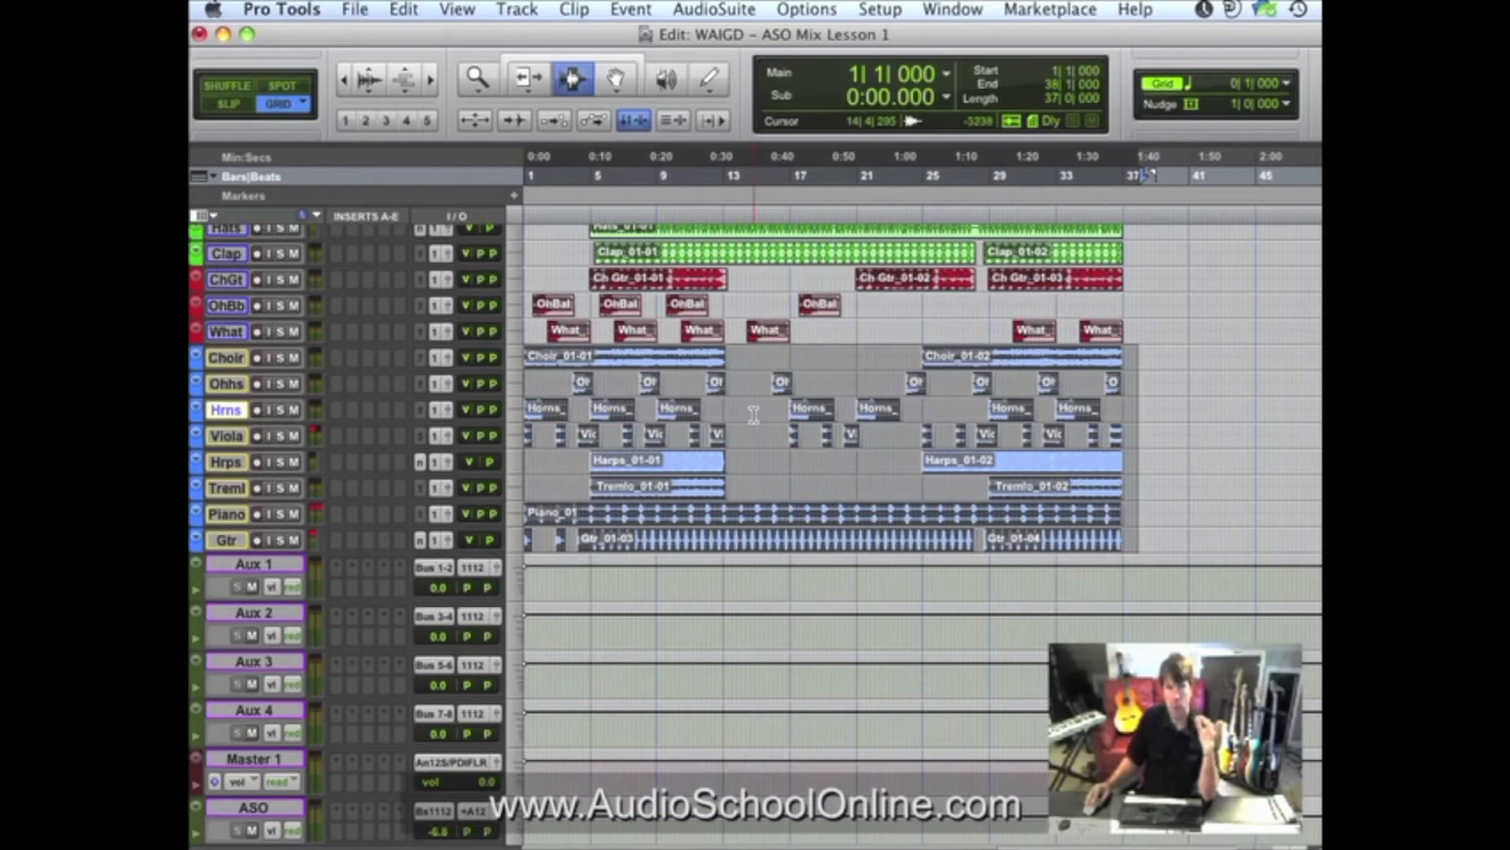
scroll(743, 355, "up", 3)
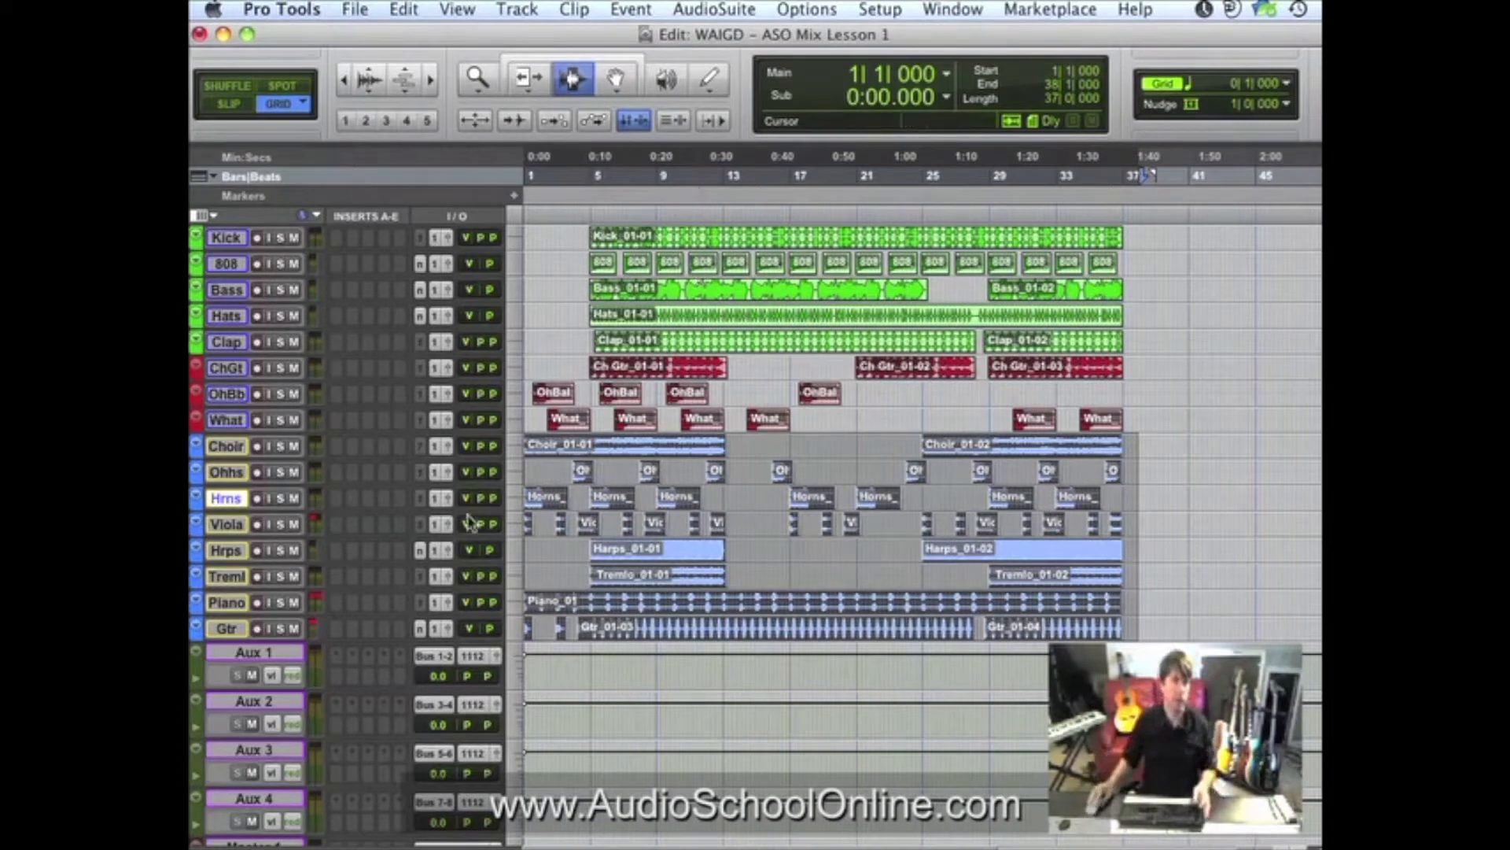
Select the Ch Gtr, OhBaby and What tracks in the mixer and solo them together.
left_click(603, 470)
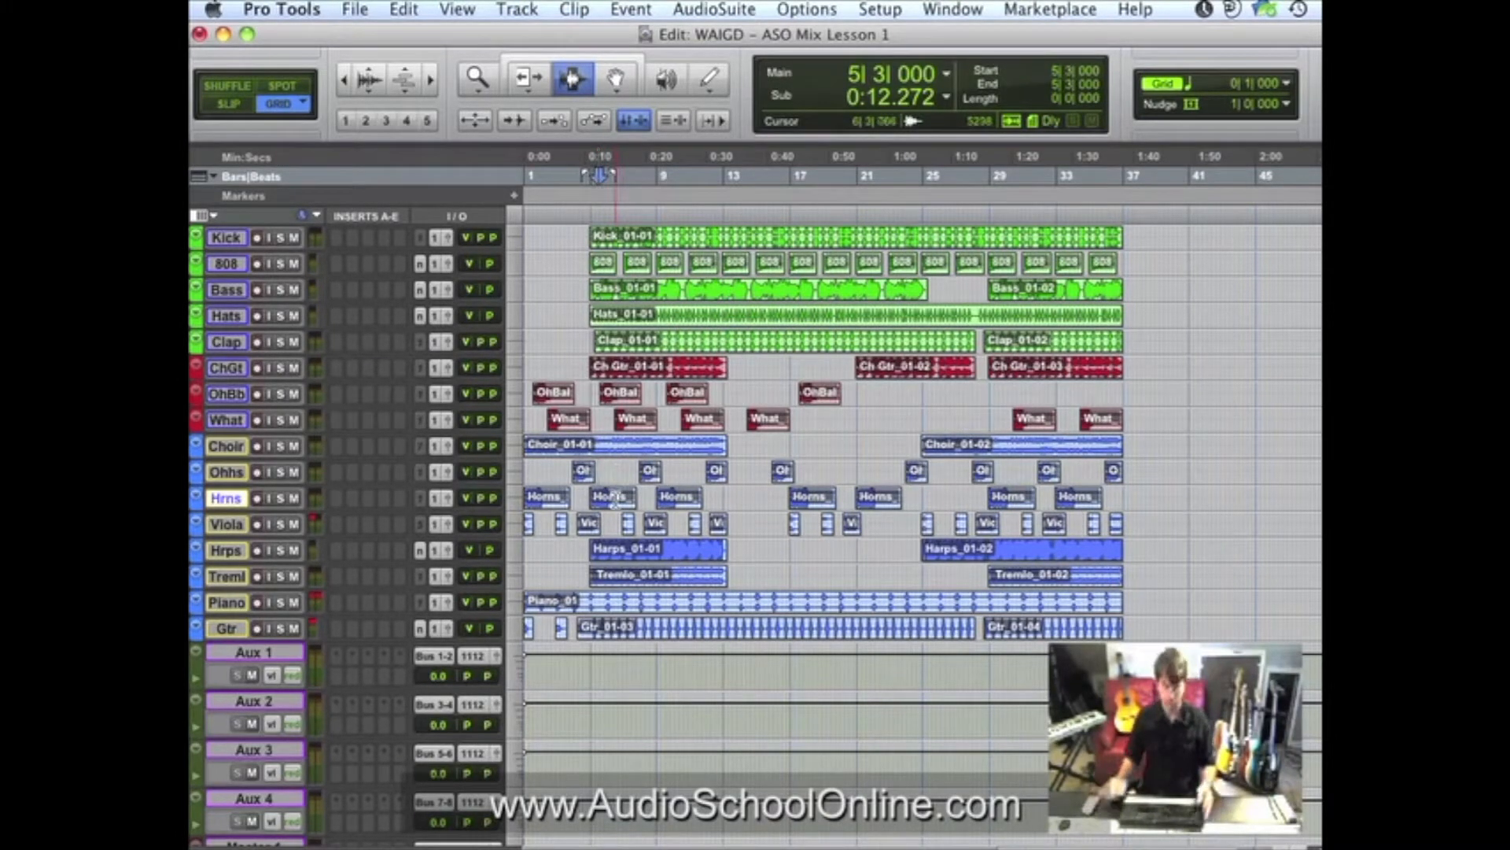
key("super+equal")
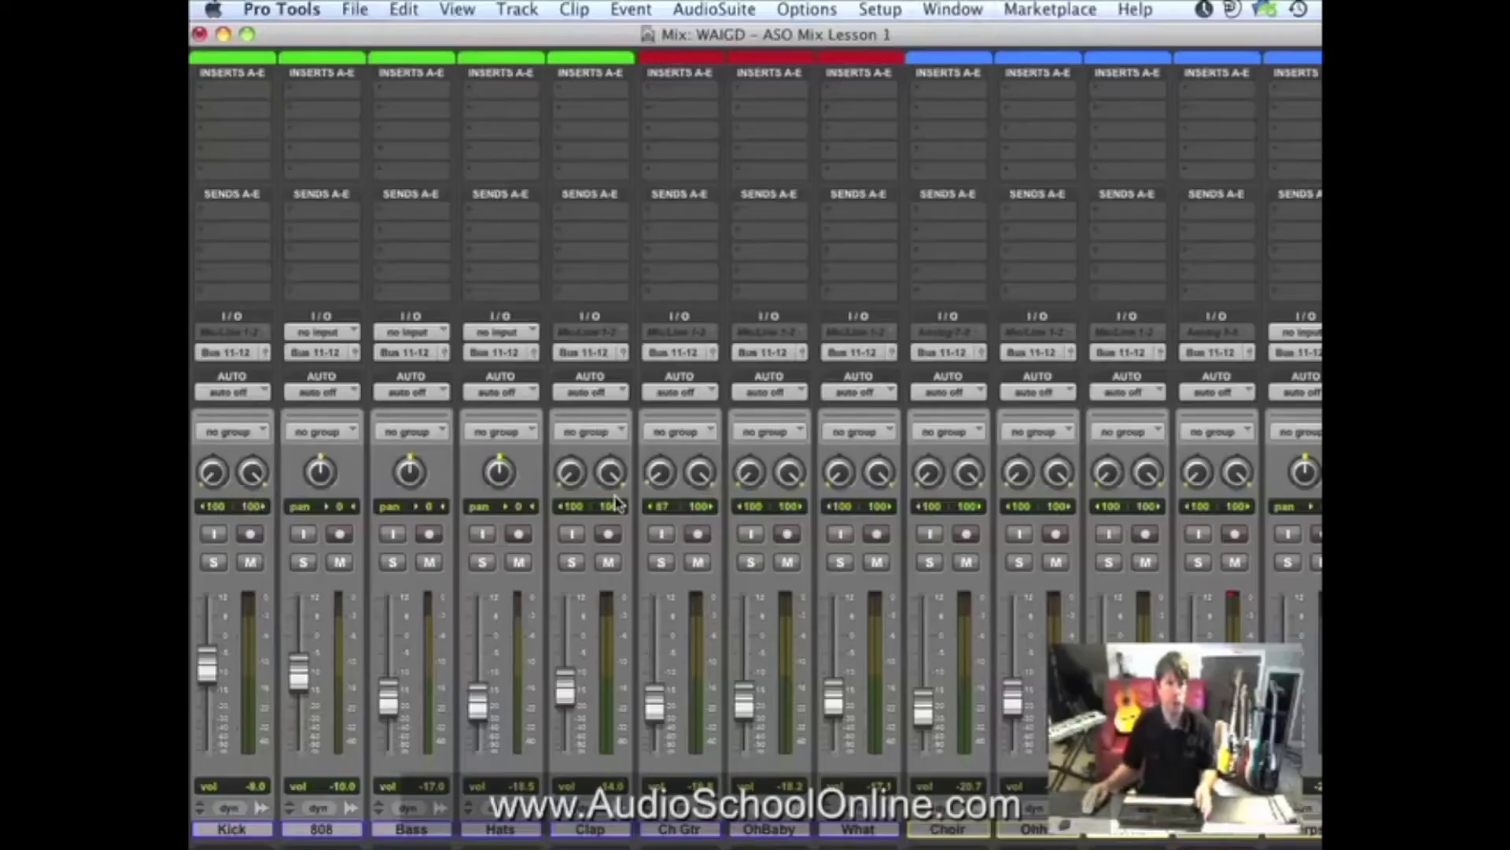
scroll(729, 586, "right", 10)
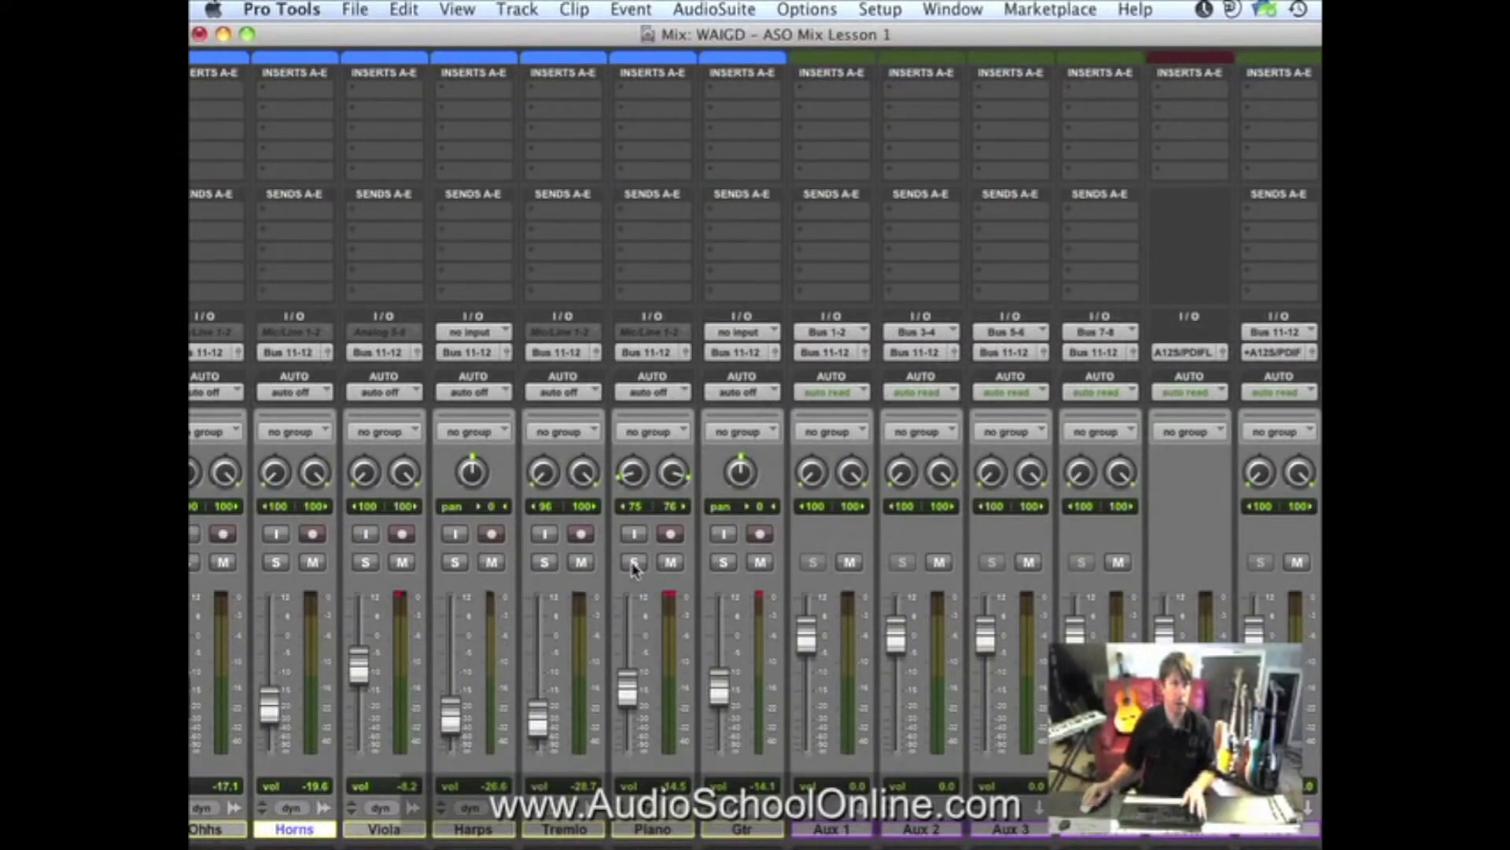
scroll(637, 570, "left", 5)
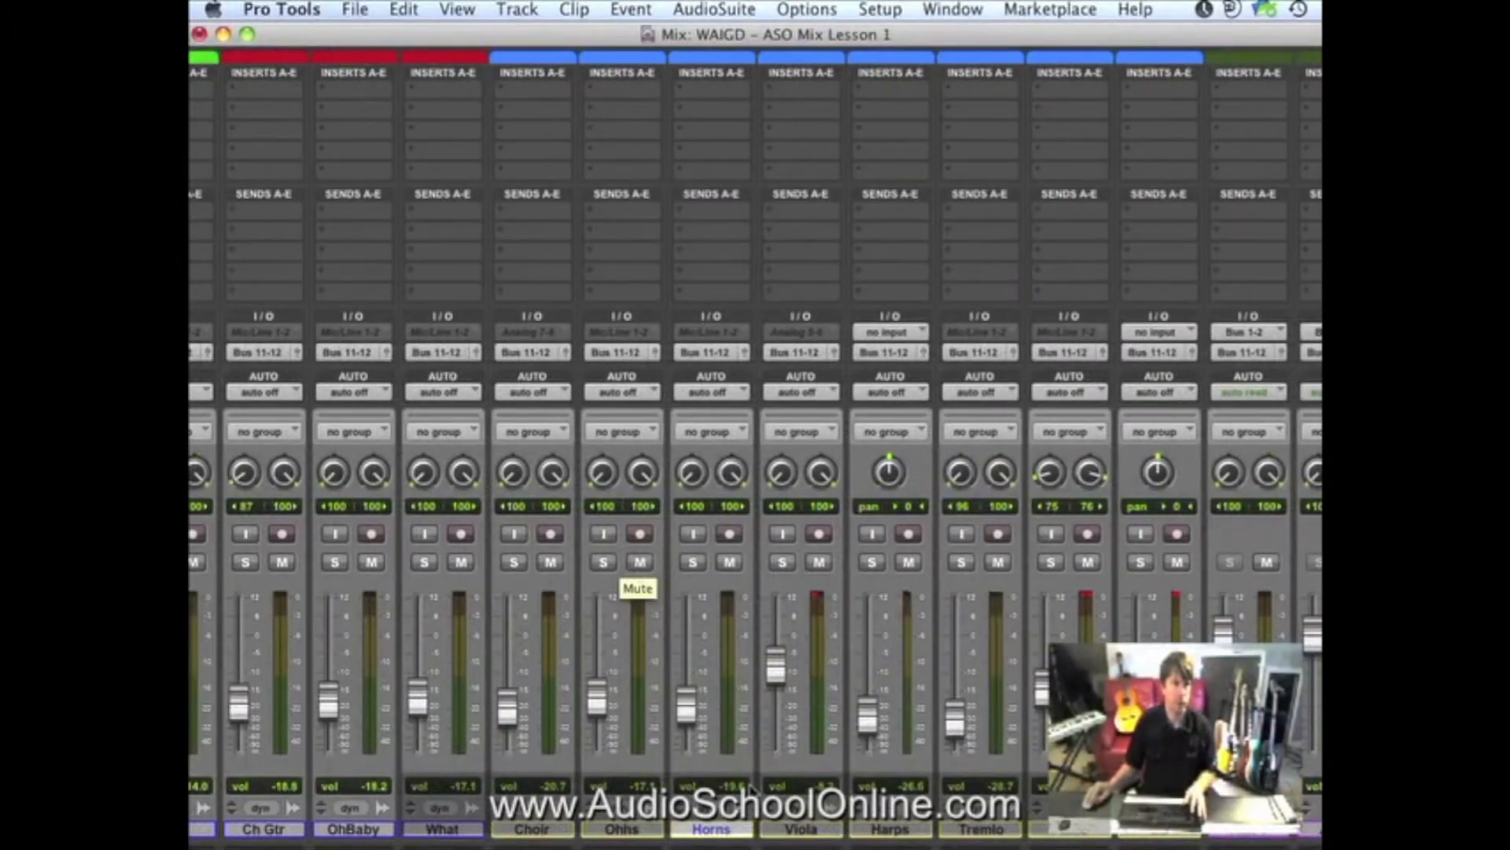
left_click(442, 829)
left_click(263, 828, "shift")
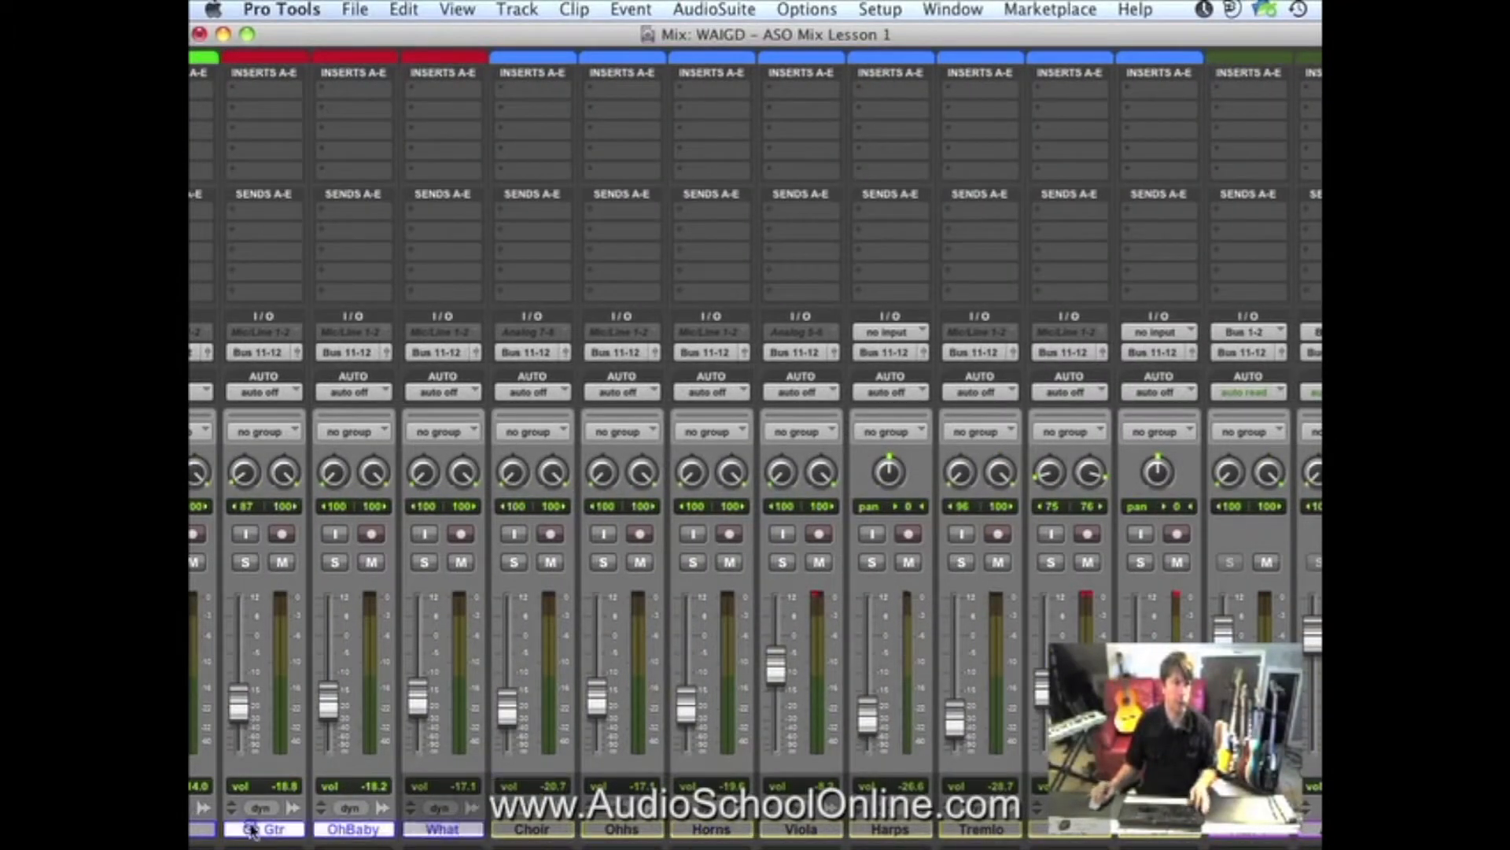
left_click(245, 562)
scroll(783, 421, "left", 4)
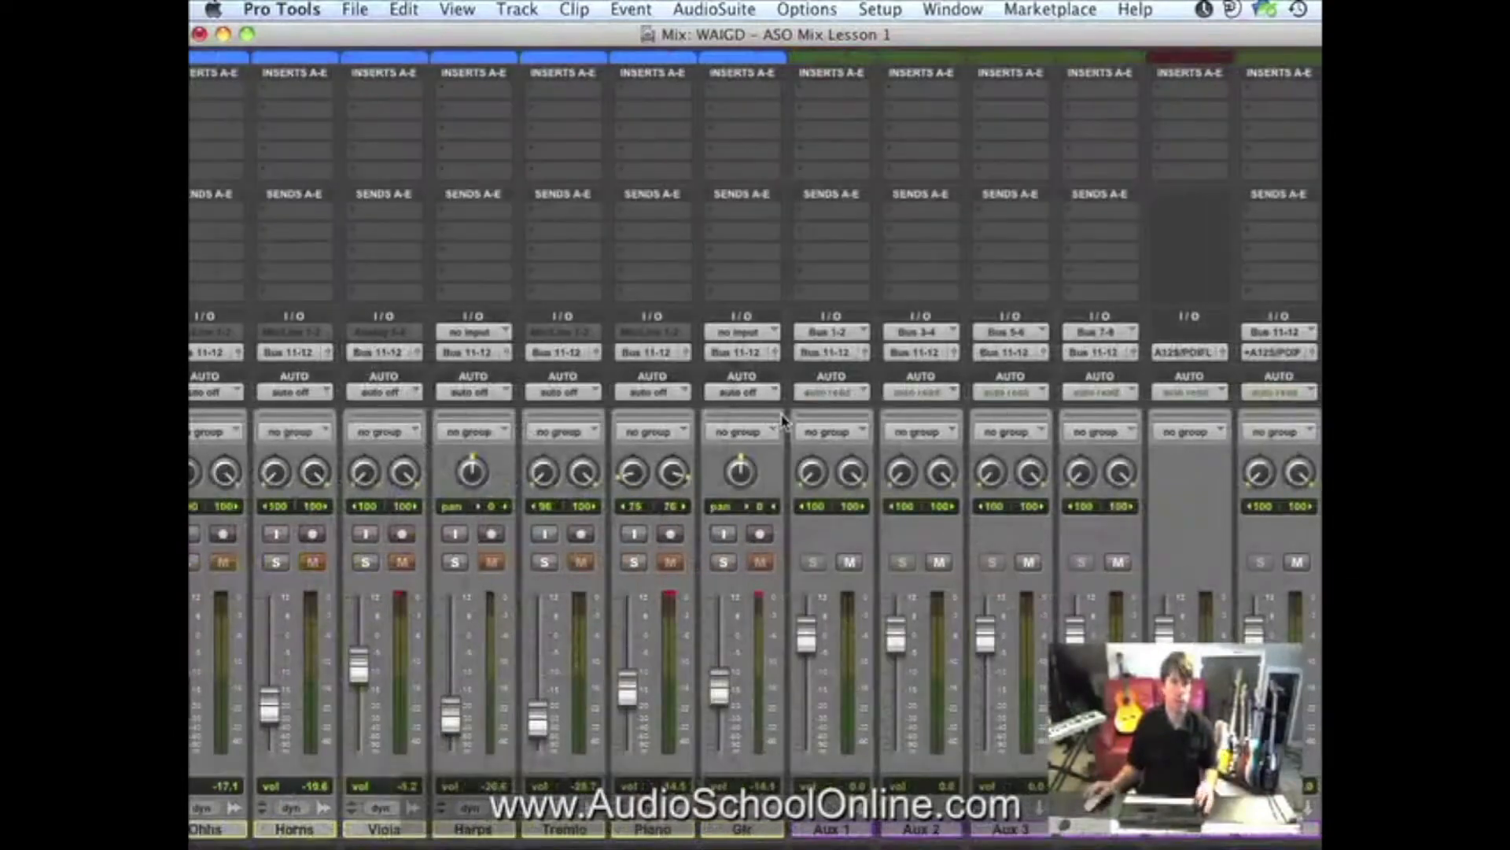
key("super+equal")
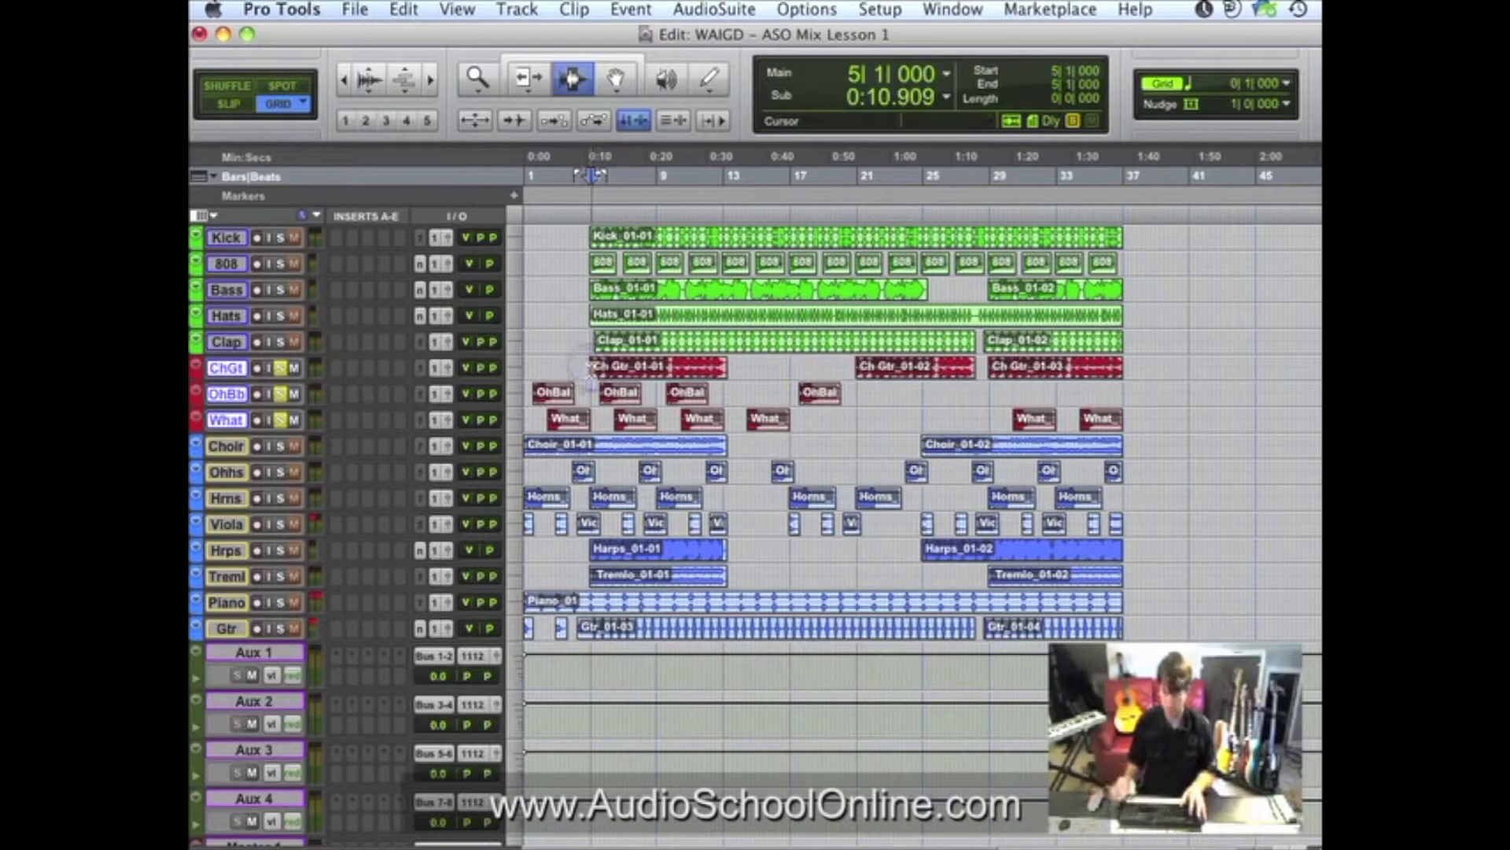
Raise the faders of the soloed tracks during playback: Ch Gtr to -8.6, OhBaby to -9.2 and What to -9.5 dB.
key("super+equal")
left_click_drag(559, 704, 559, 676)
left_click_drag(649, 712, 650, 684)
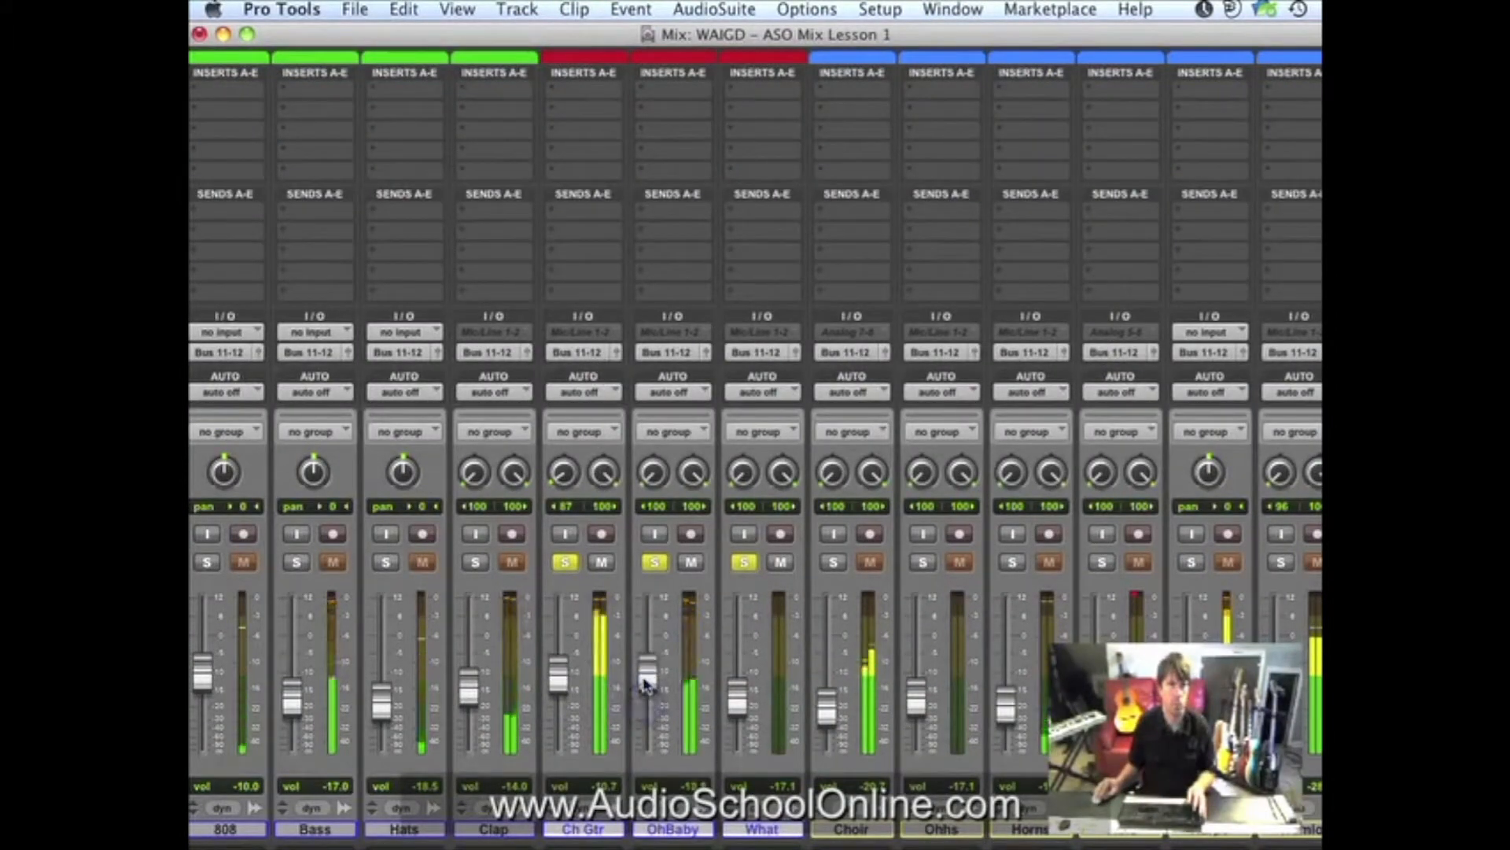
left_click_drag(733, 710, 731, 682)
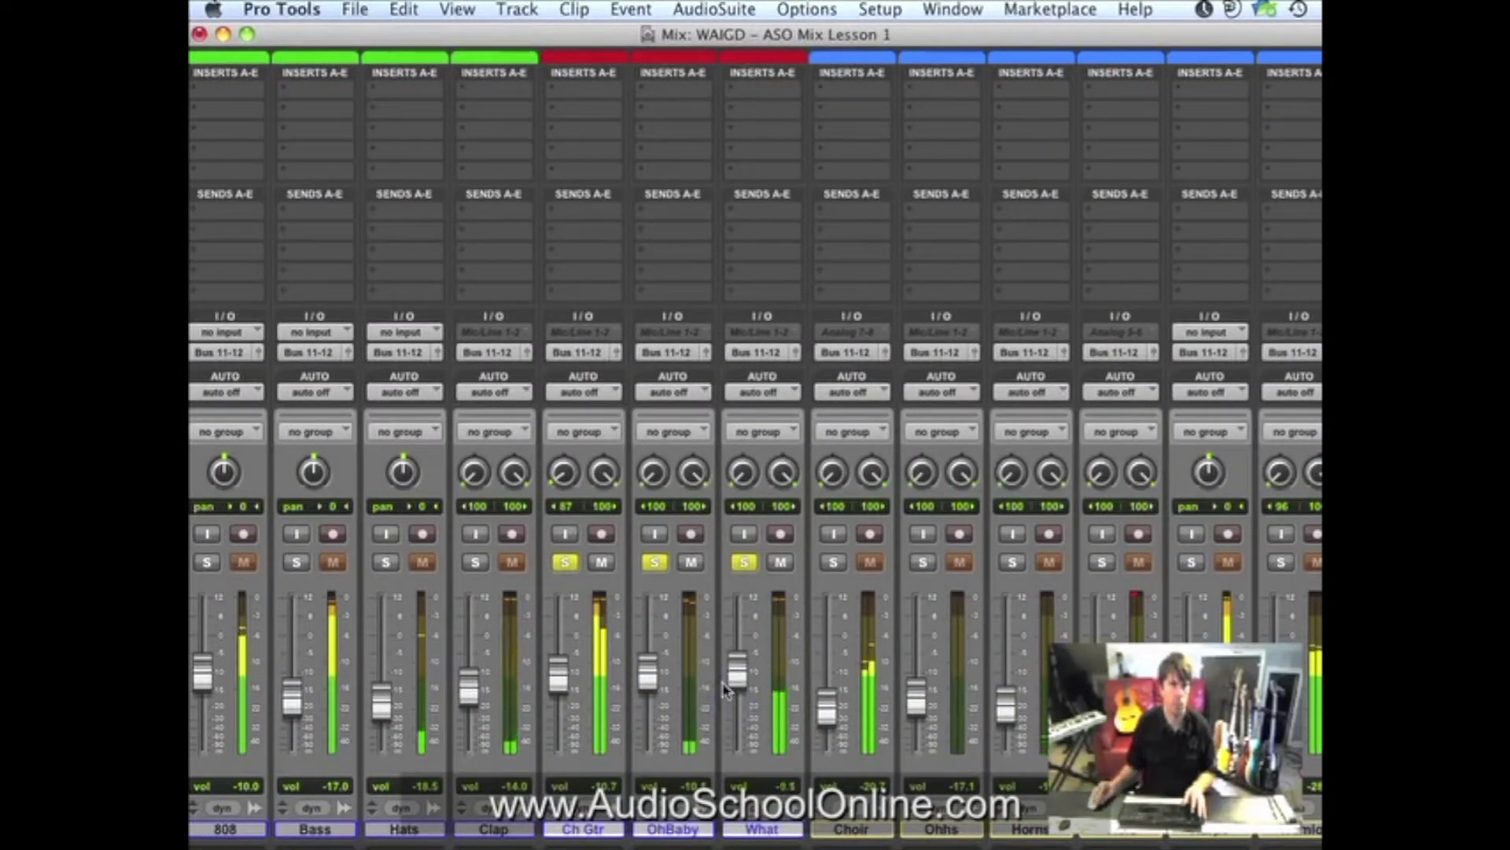
left_click_drag(559, 673, 646, 670)
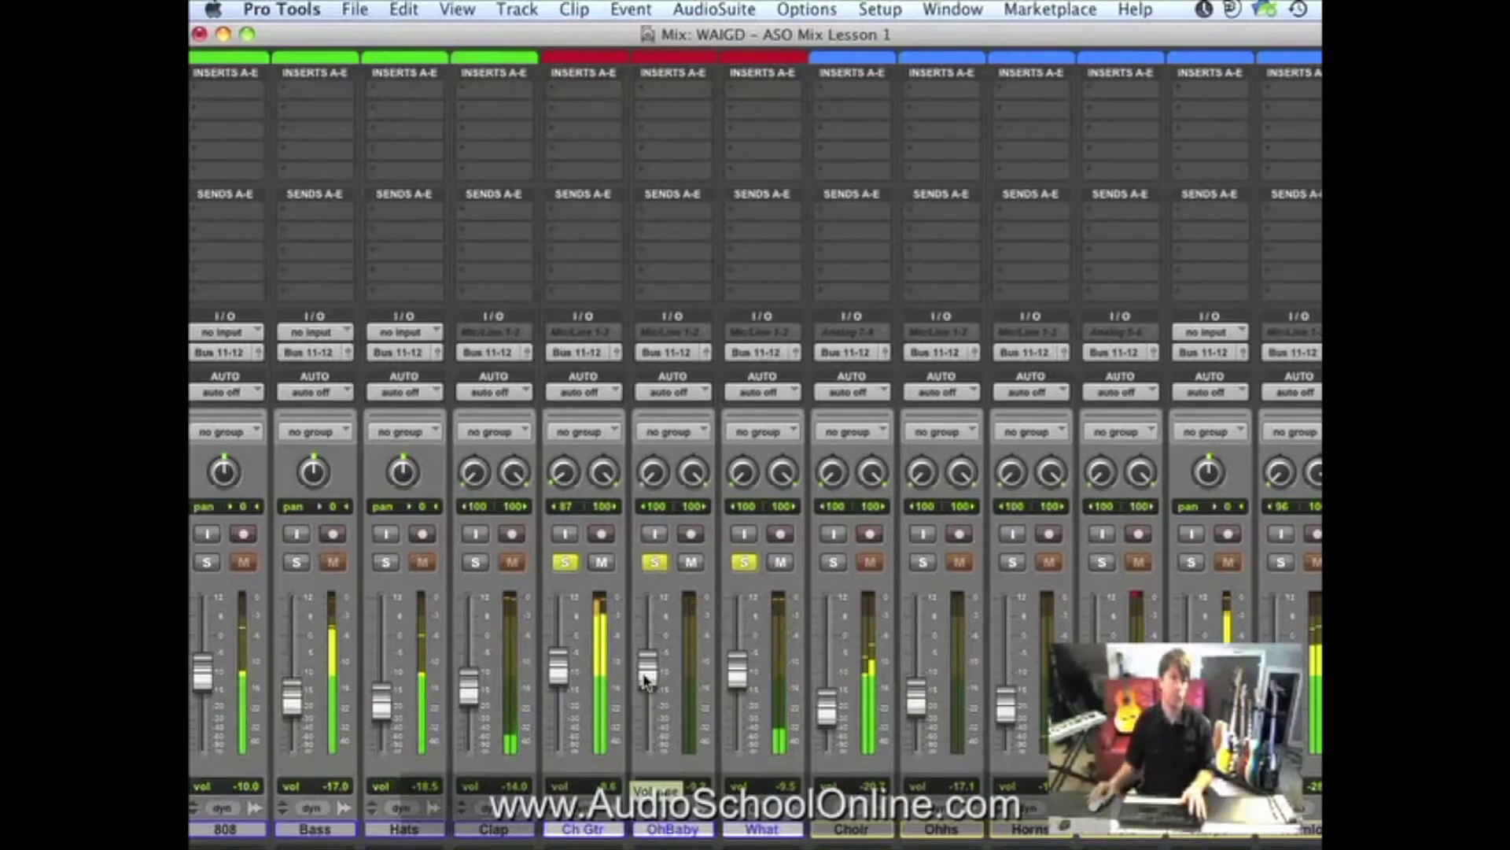
Clear the solo on all tracks from the Edit window and stop playback.
key("super+equal")
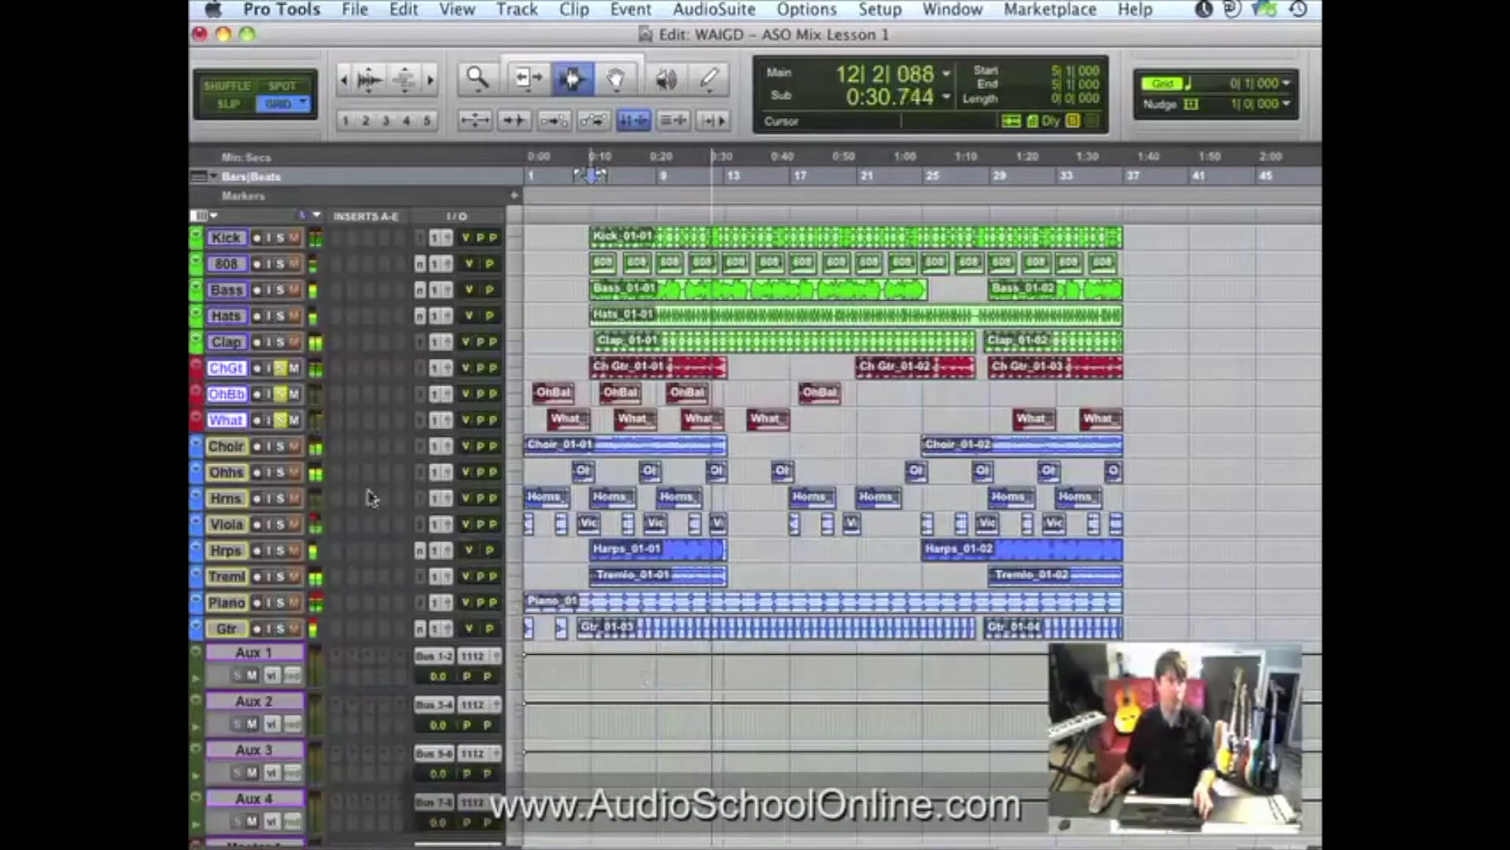
left_click(278, 393, "alt+shift")
key("space")
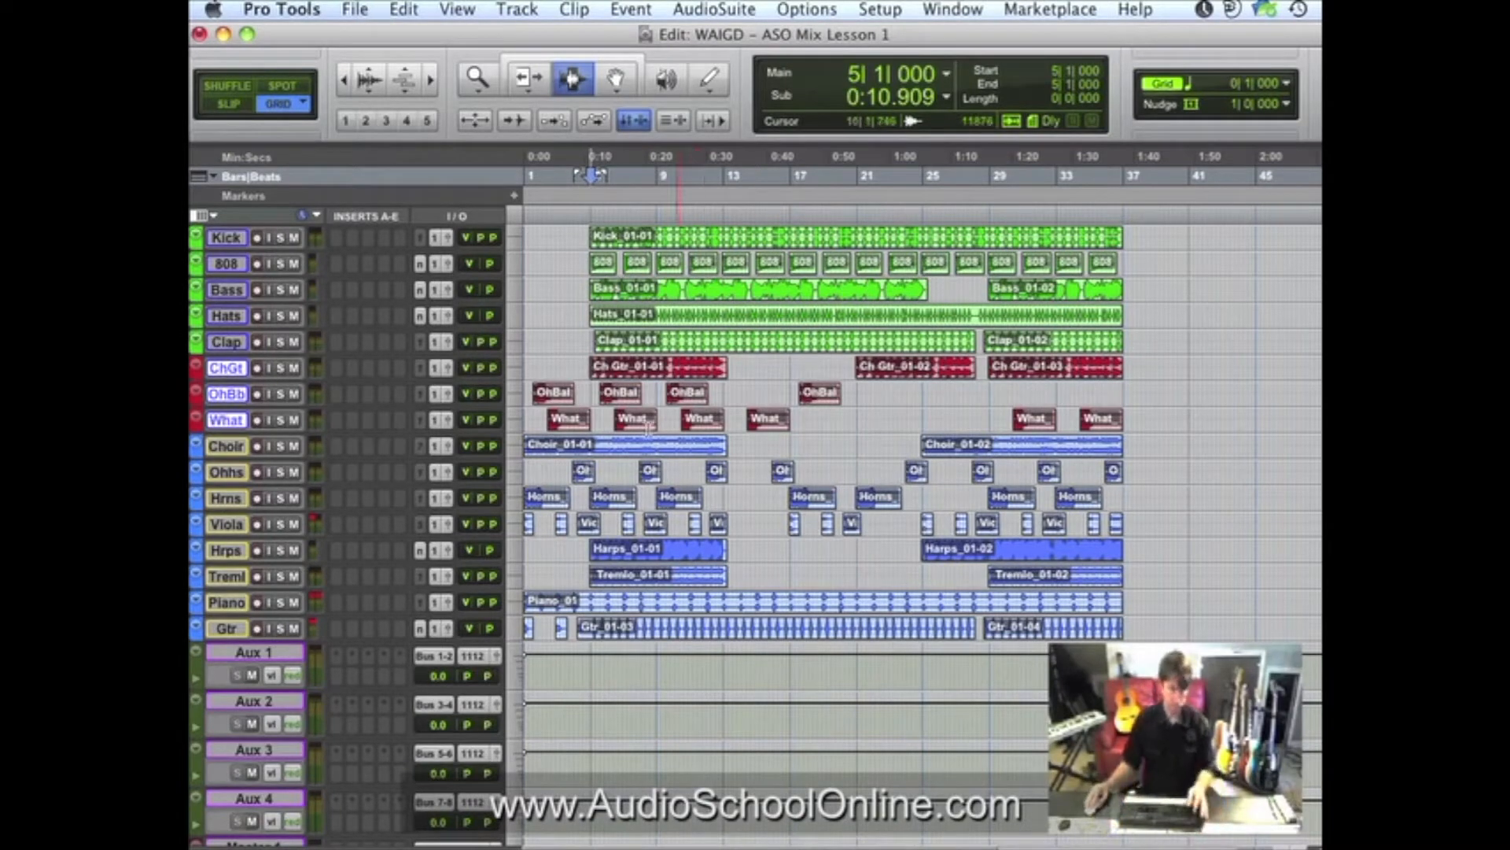
Solo the Tremlo track and audition it from the mixer, then release its solo and stop playback.
left_click(621, 574)
left_click(280, 575)
left_click(227, 576)
key("super+equal")
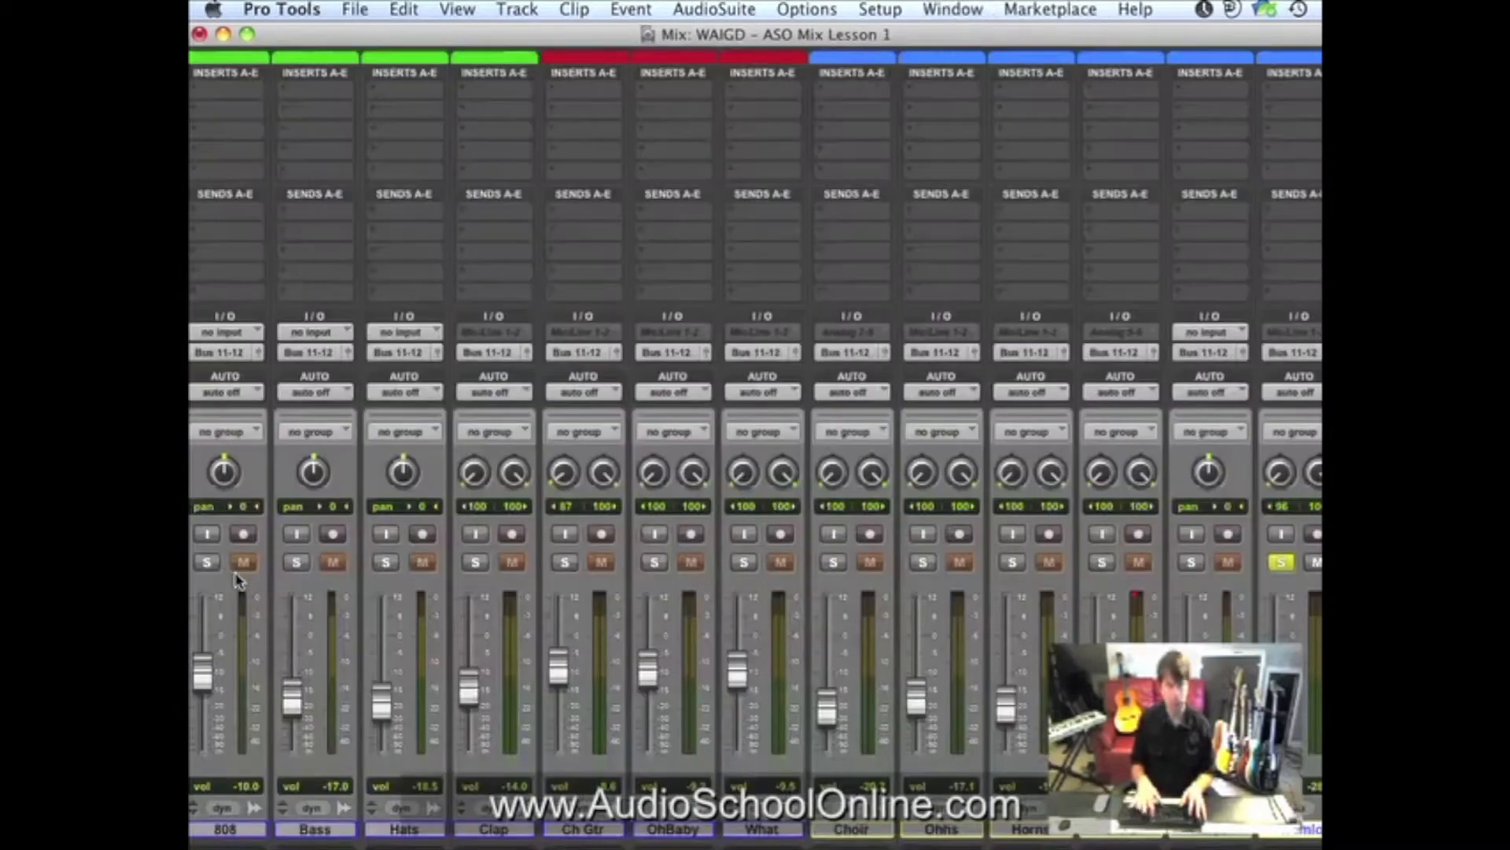
scroll(985, 558, "right", 2)
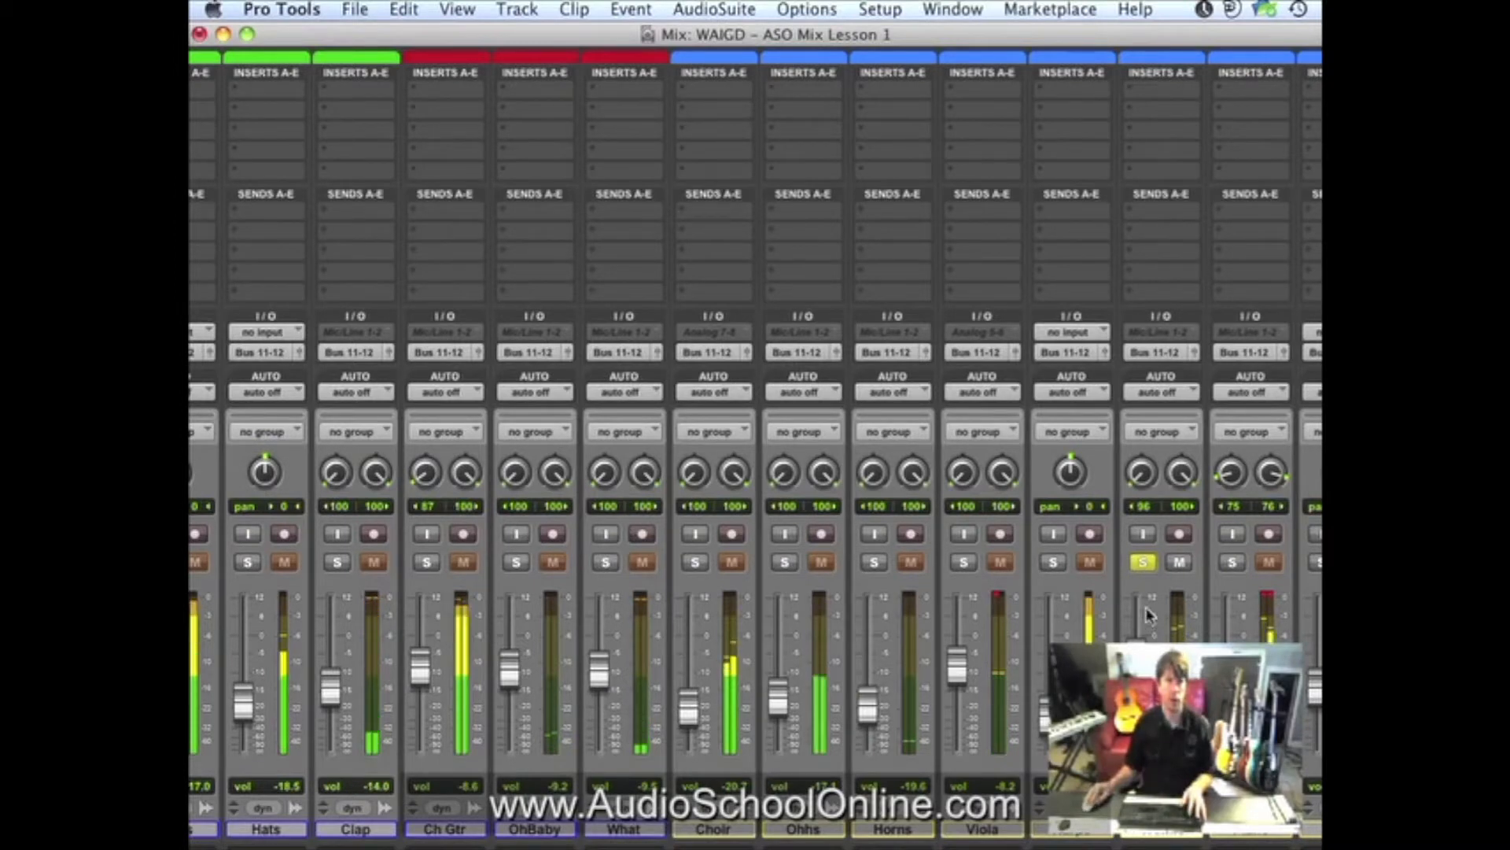
left_click(1143, 561)
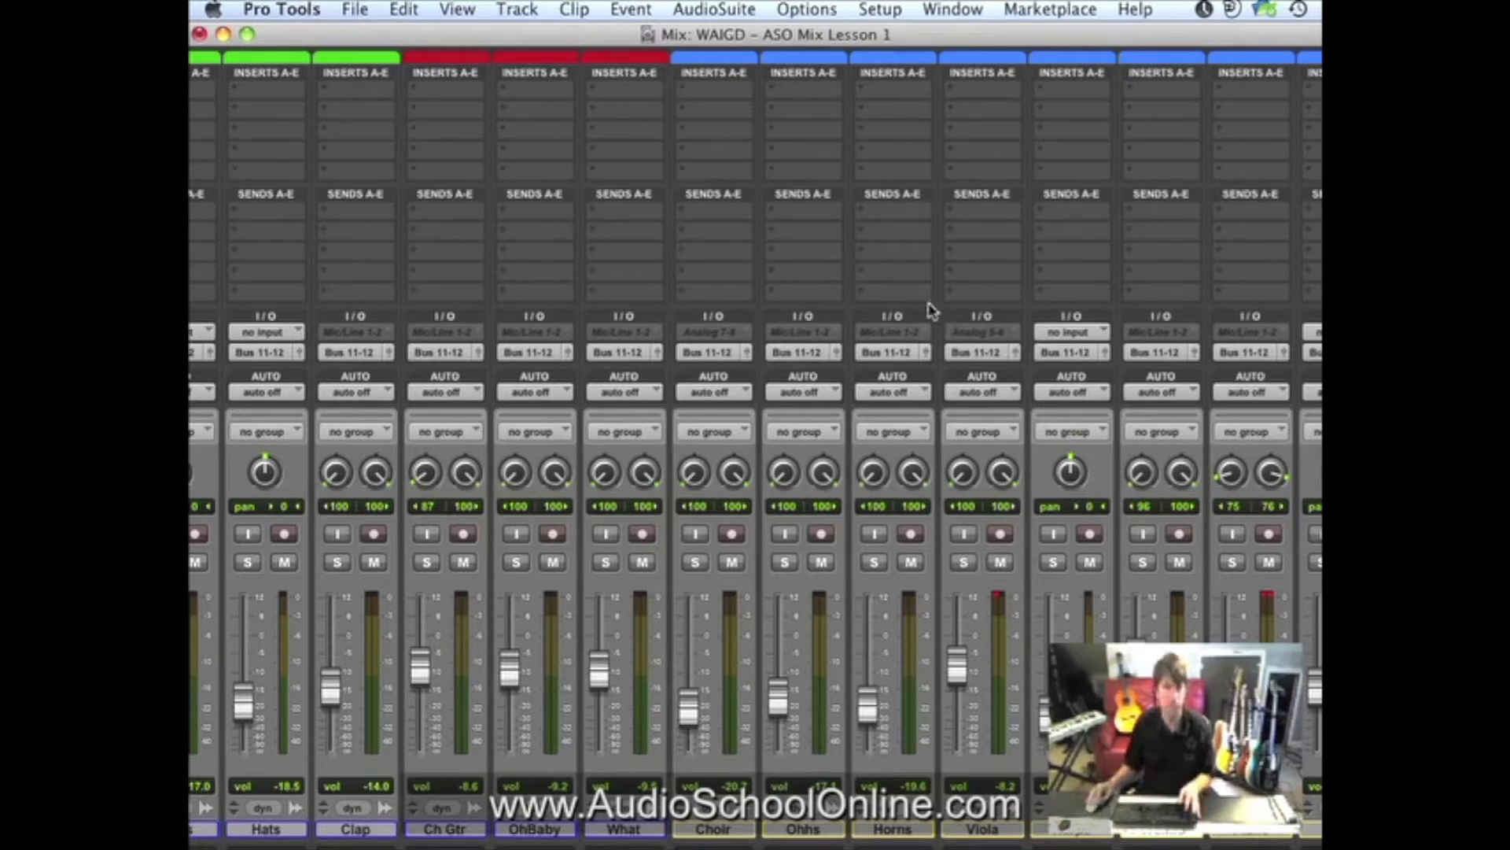
key("space")
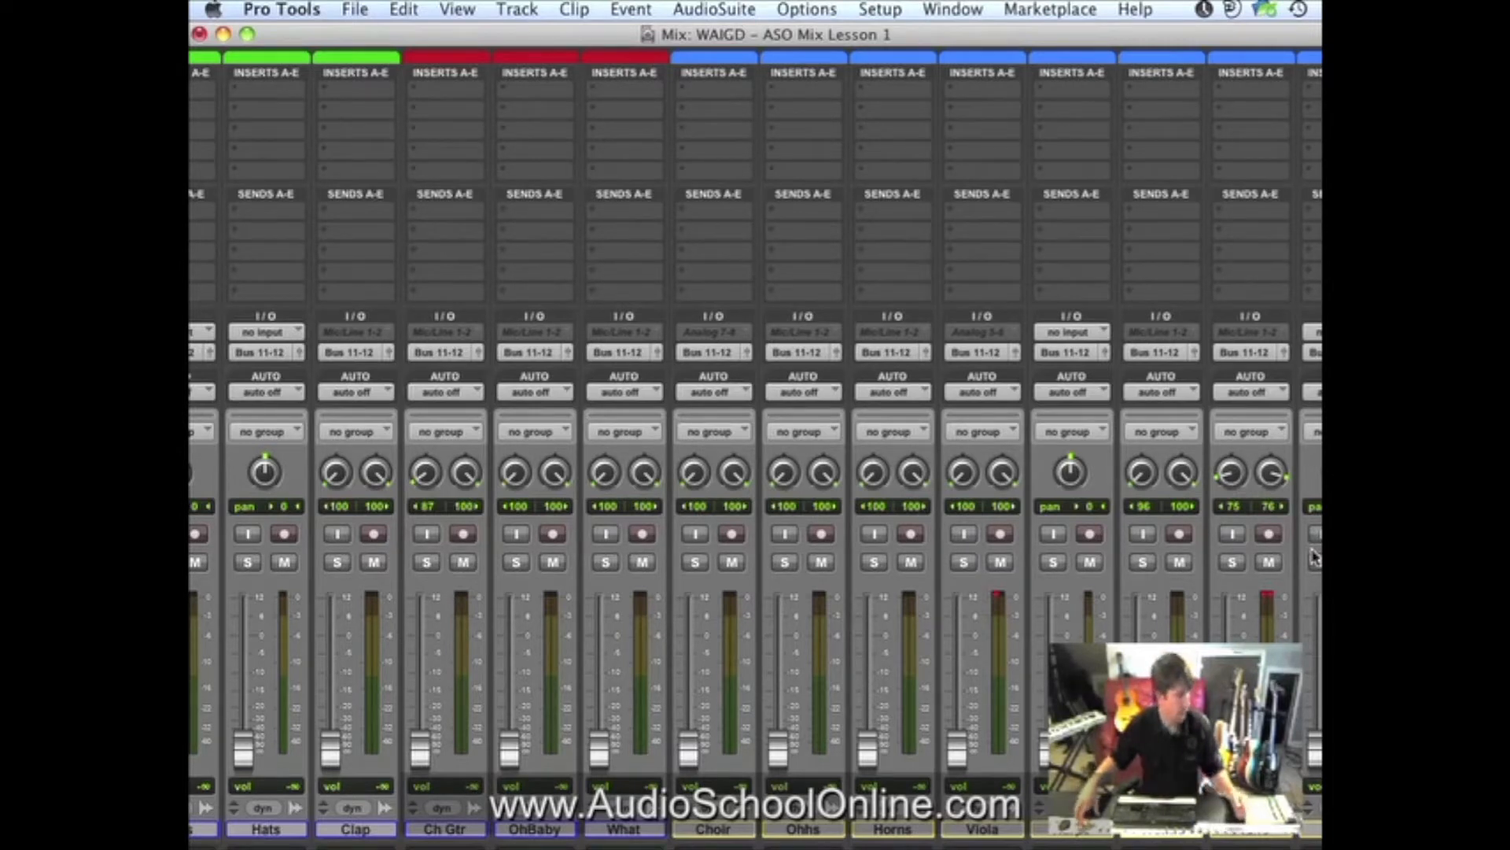
Play the session from the mixer and temporarily solo a track to hear it alone, then release the solo.
key("space")
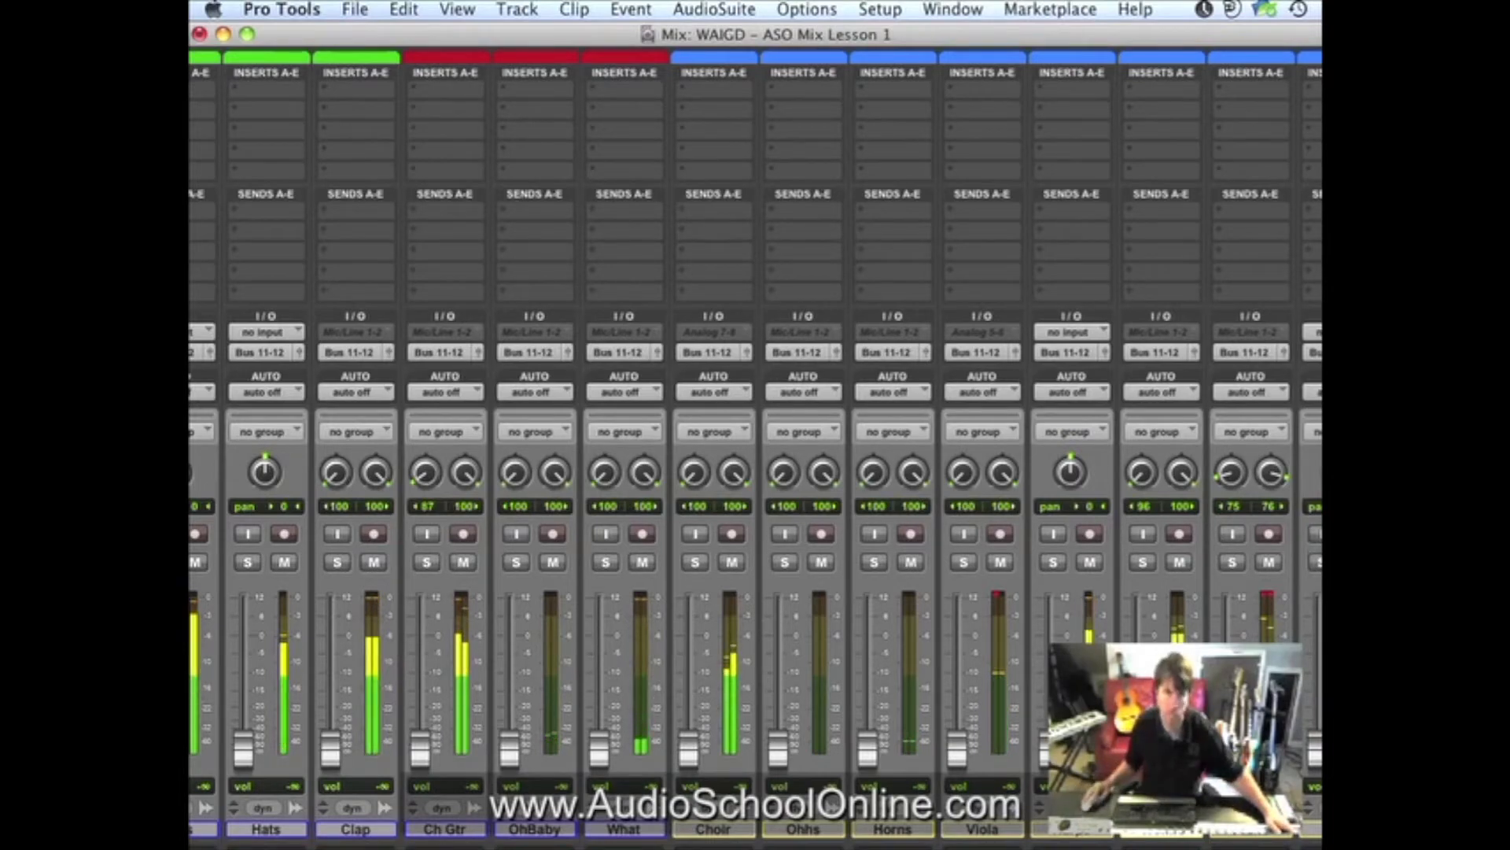
scroll(1121, 530, "right", 7)
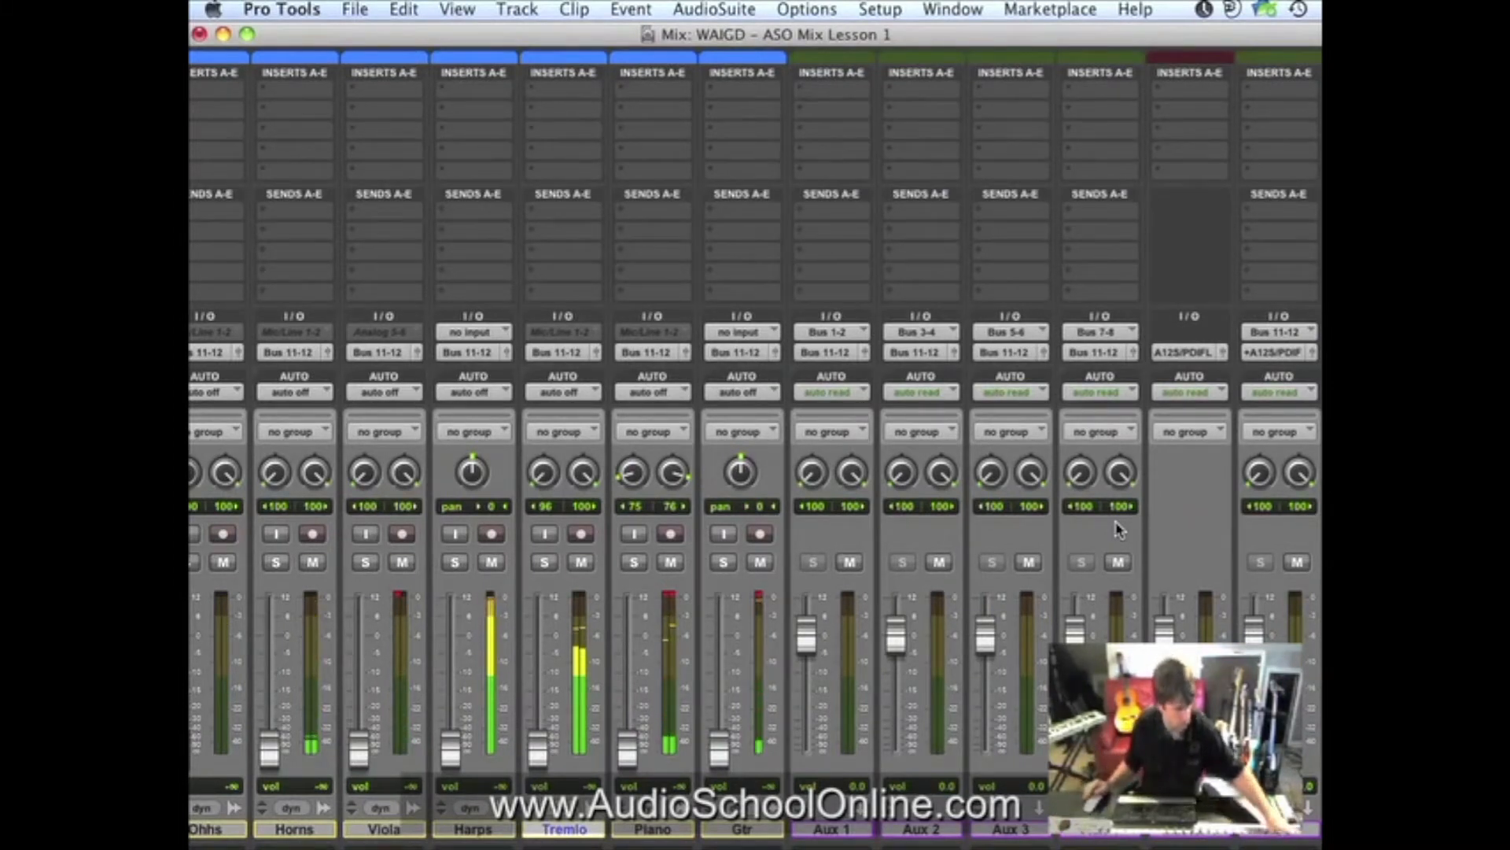
key("shift+s")
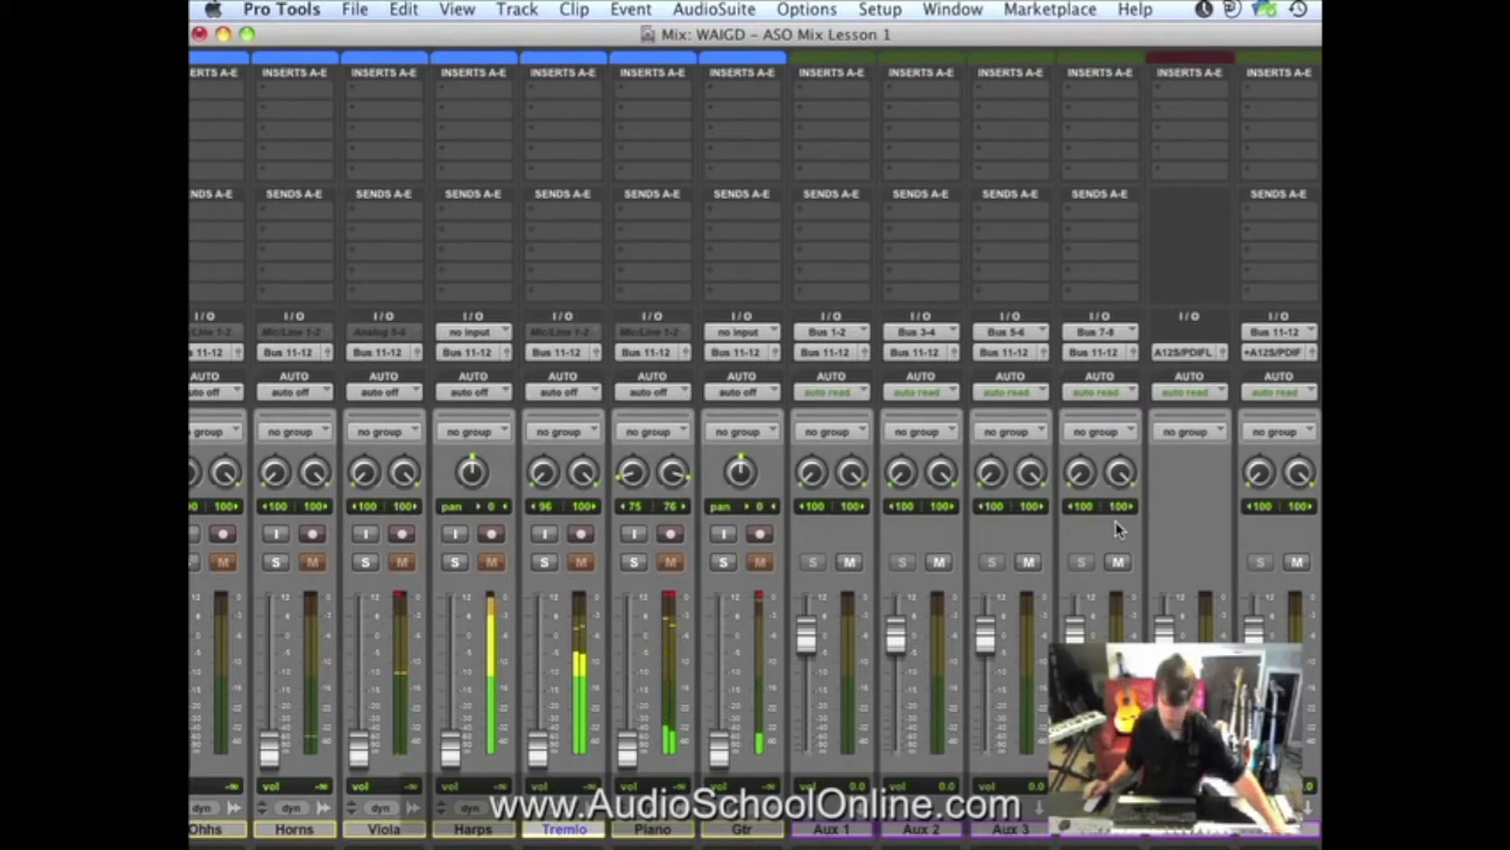
key("shift+s")
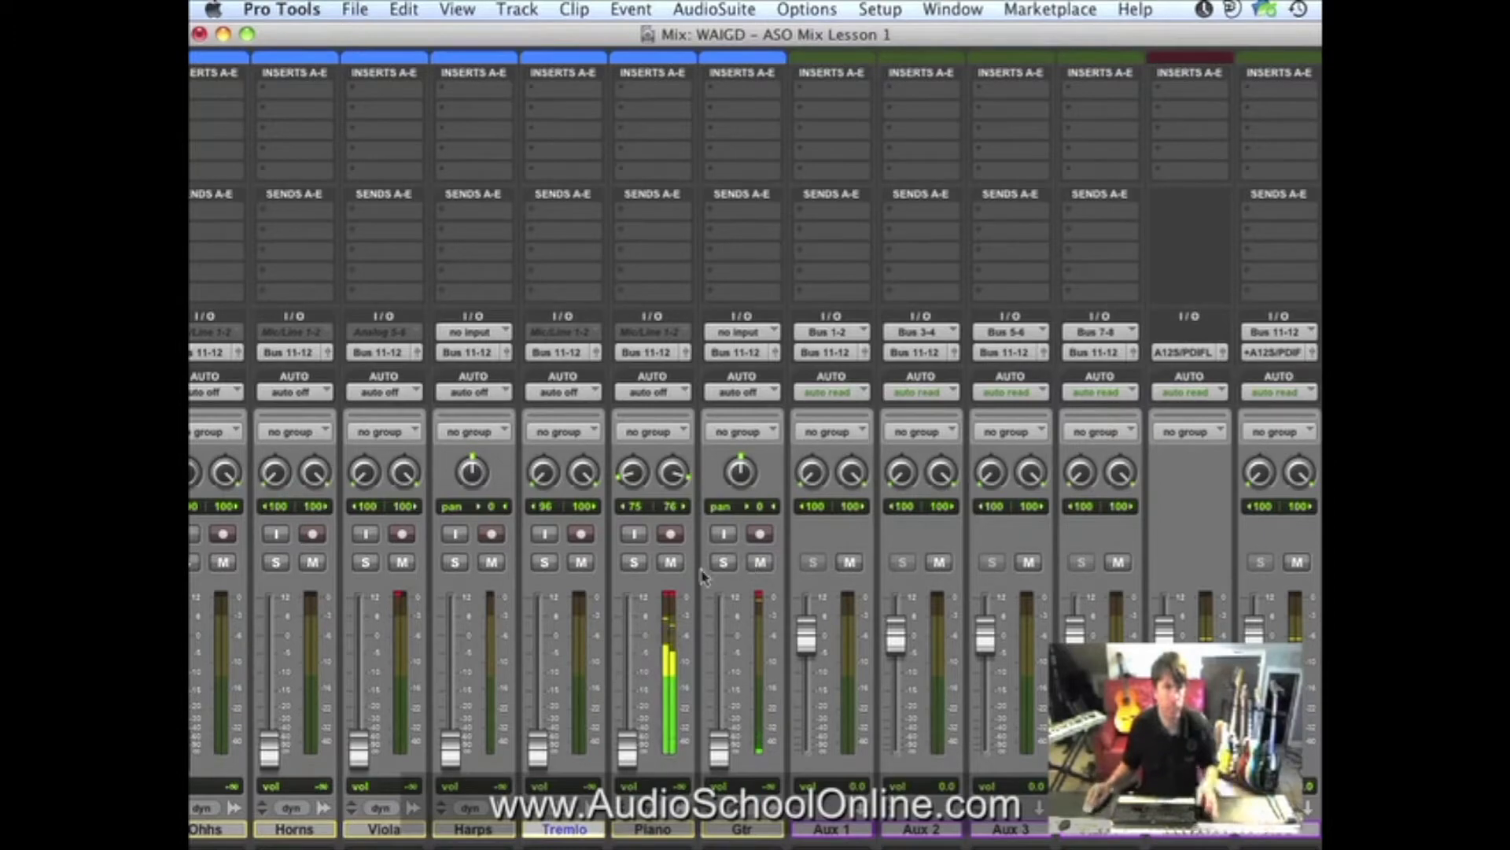
Bring up the Hats fader to -5.8 dB and the Viola fader to -12.0 dB during playback.
scroll(532, 757, "left", 10)
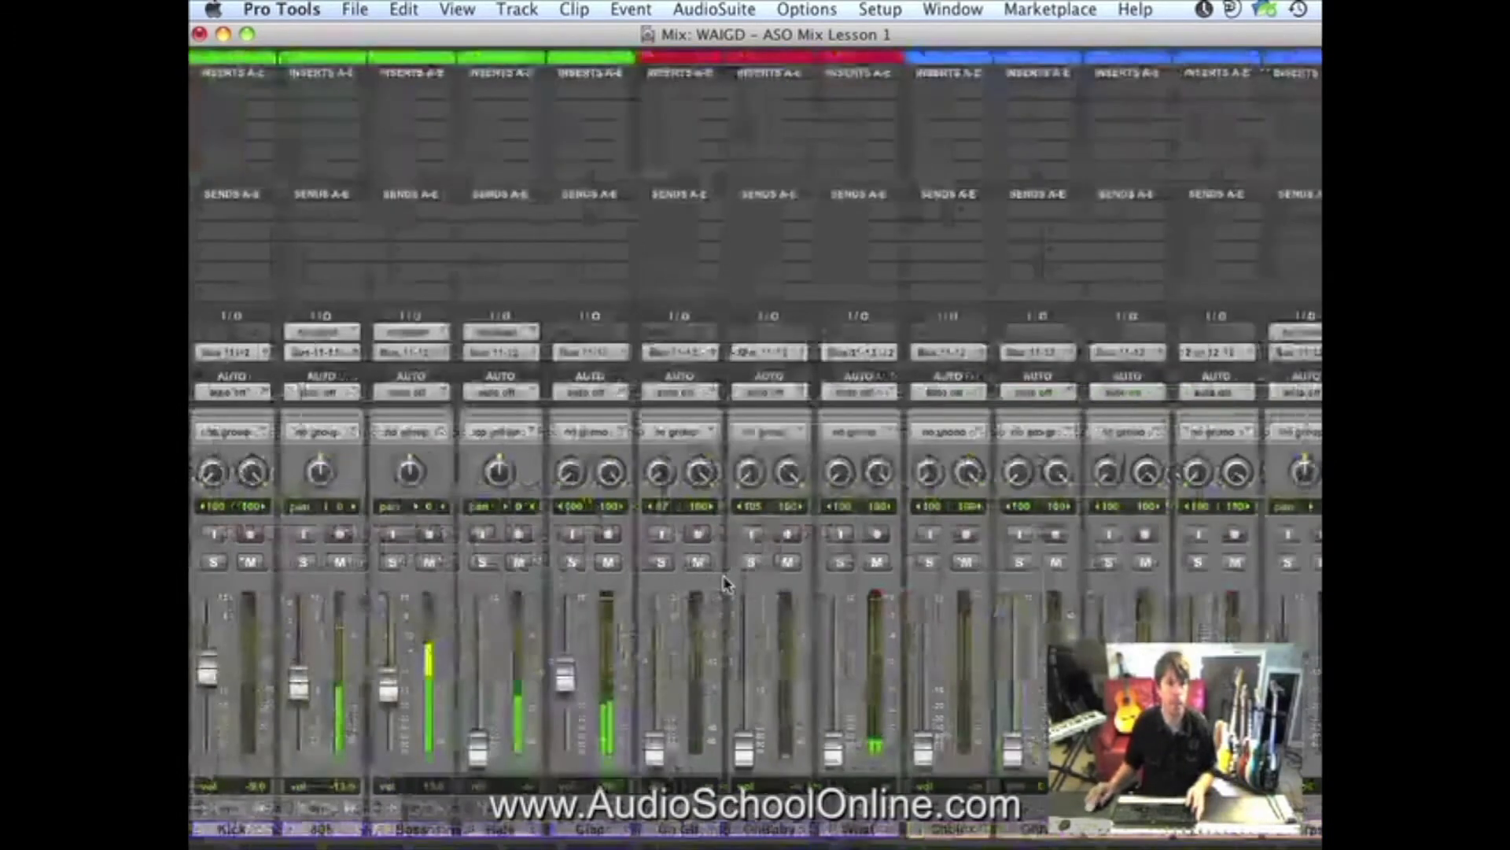
left_click_drag(477, 752, 481, 655)
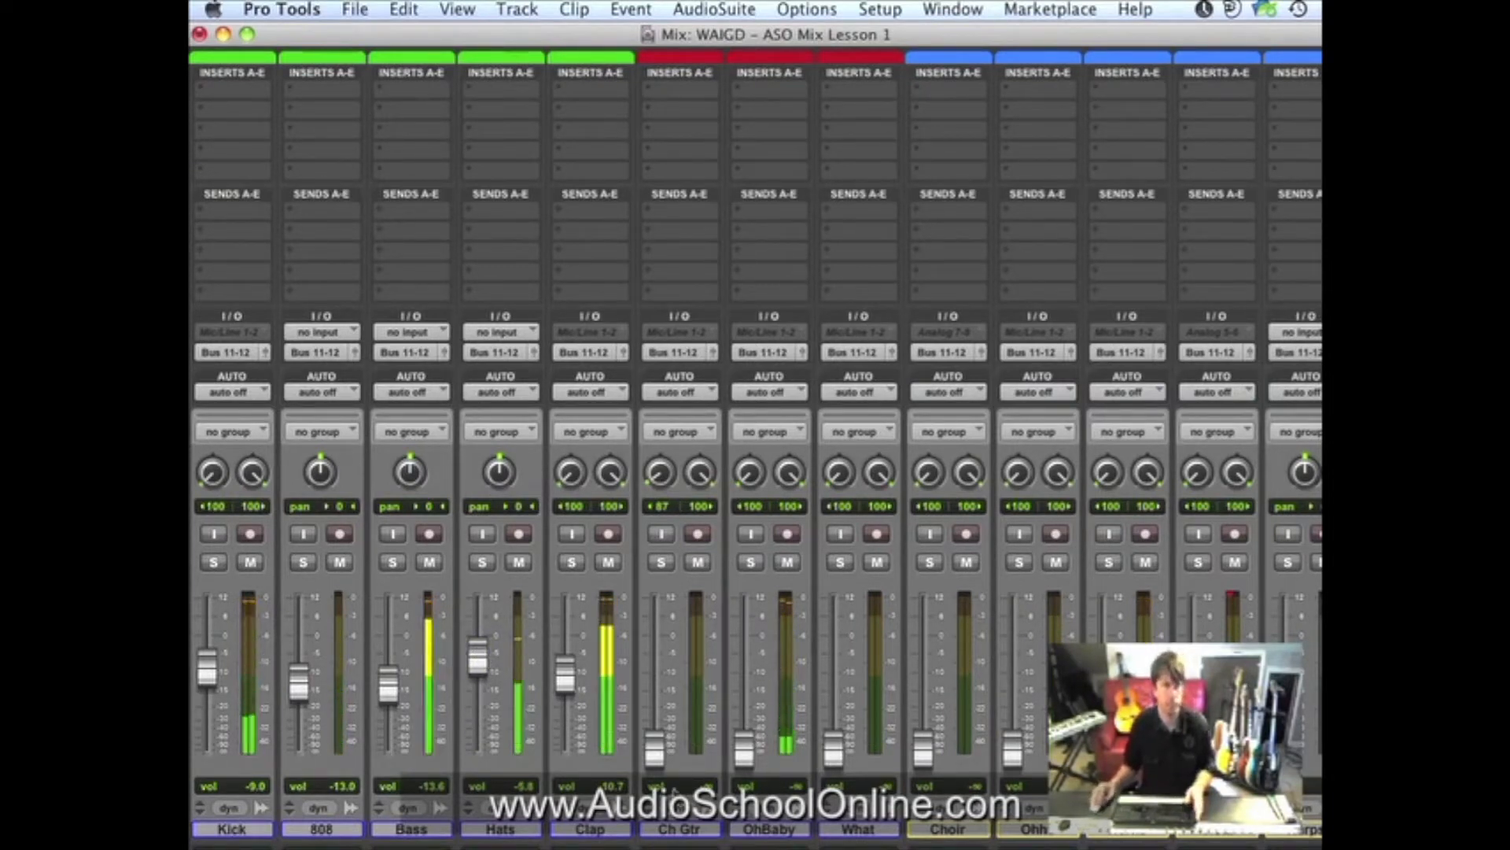
mouse_move(744, 752)
left_mouse_down()
mouse_move(747, 720)
mouse_move(746, 757)
left_mouse_up()
scroll(950, 654, "right", 4)
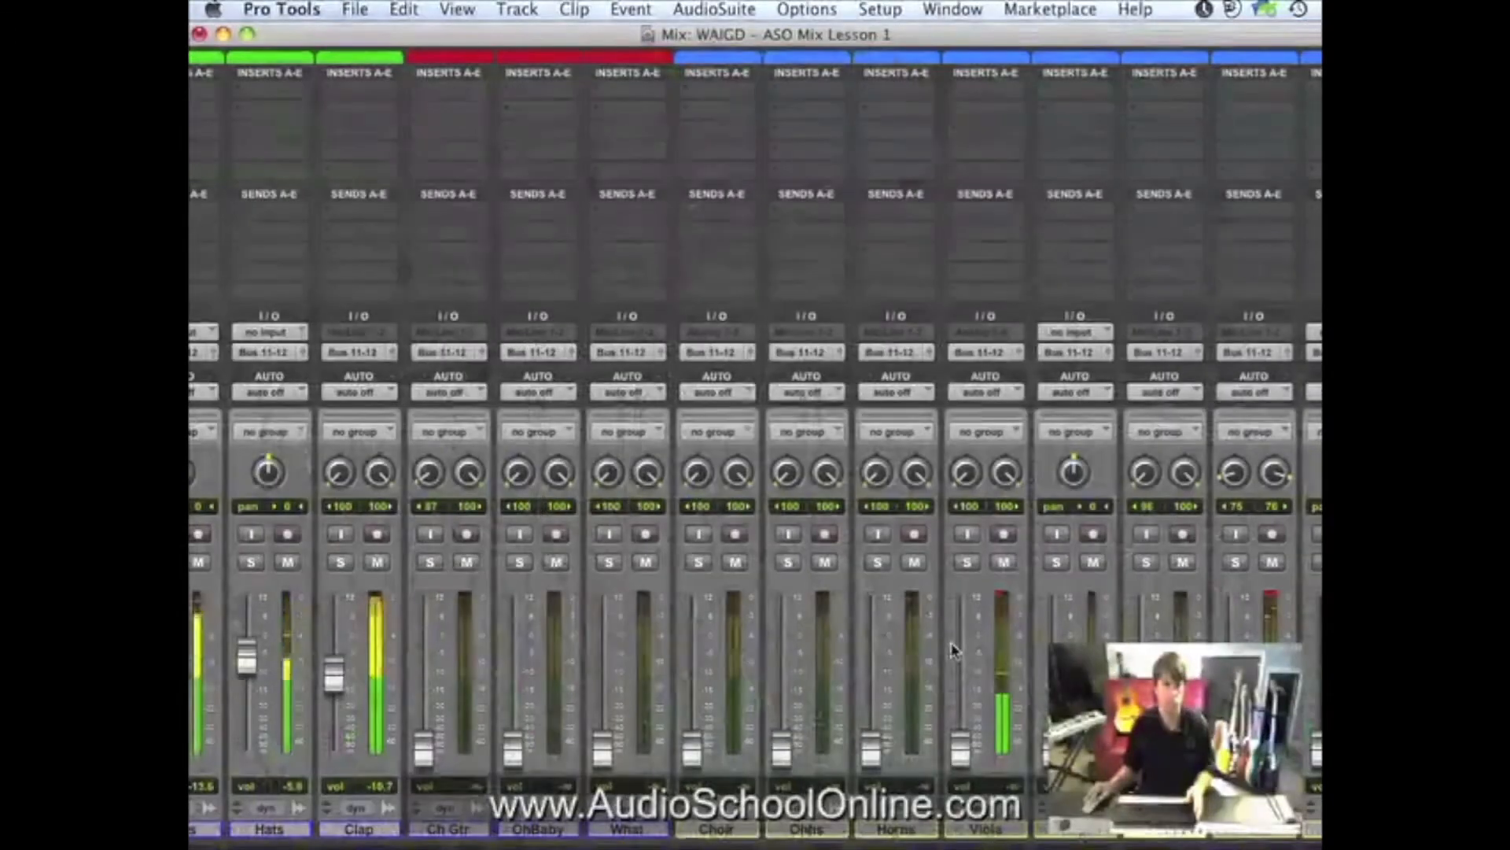
left_click_drag(961, 751, 959, 682)
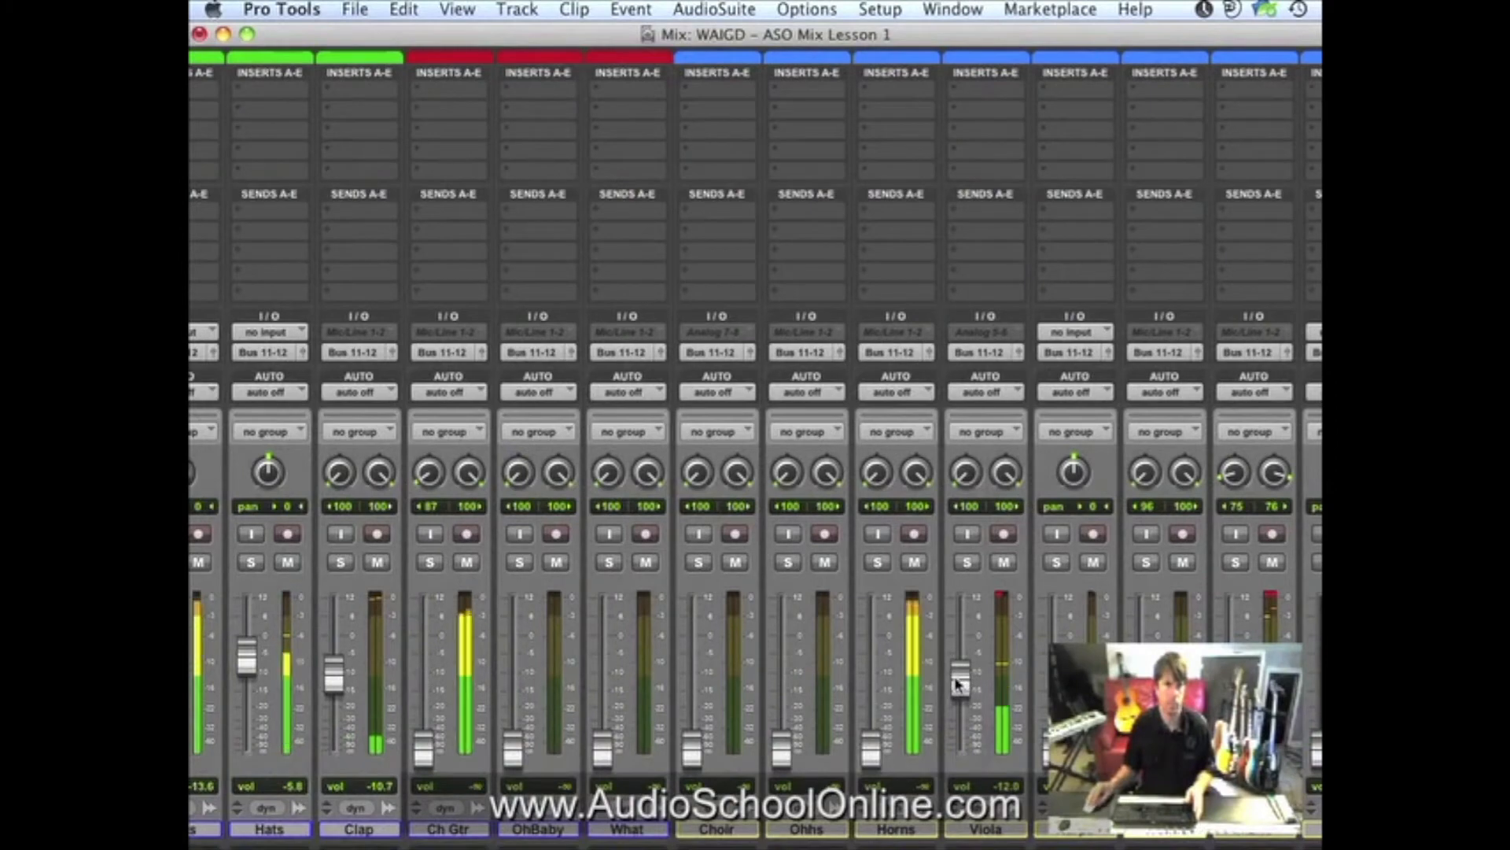
Raise the Ch Gtr fader to about -15 dB and, with the track soloed, reset its left pan to 100.
scroll(958, 683, "left", 5)
left_click_drag(645, 748, 651, 700)
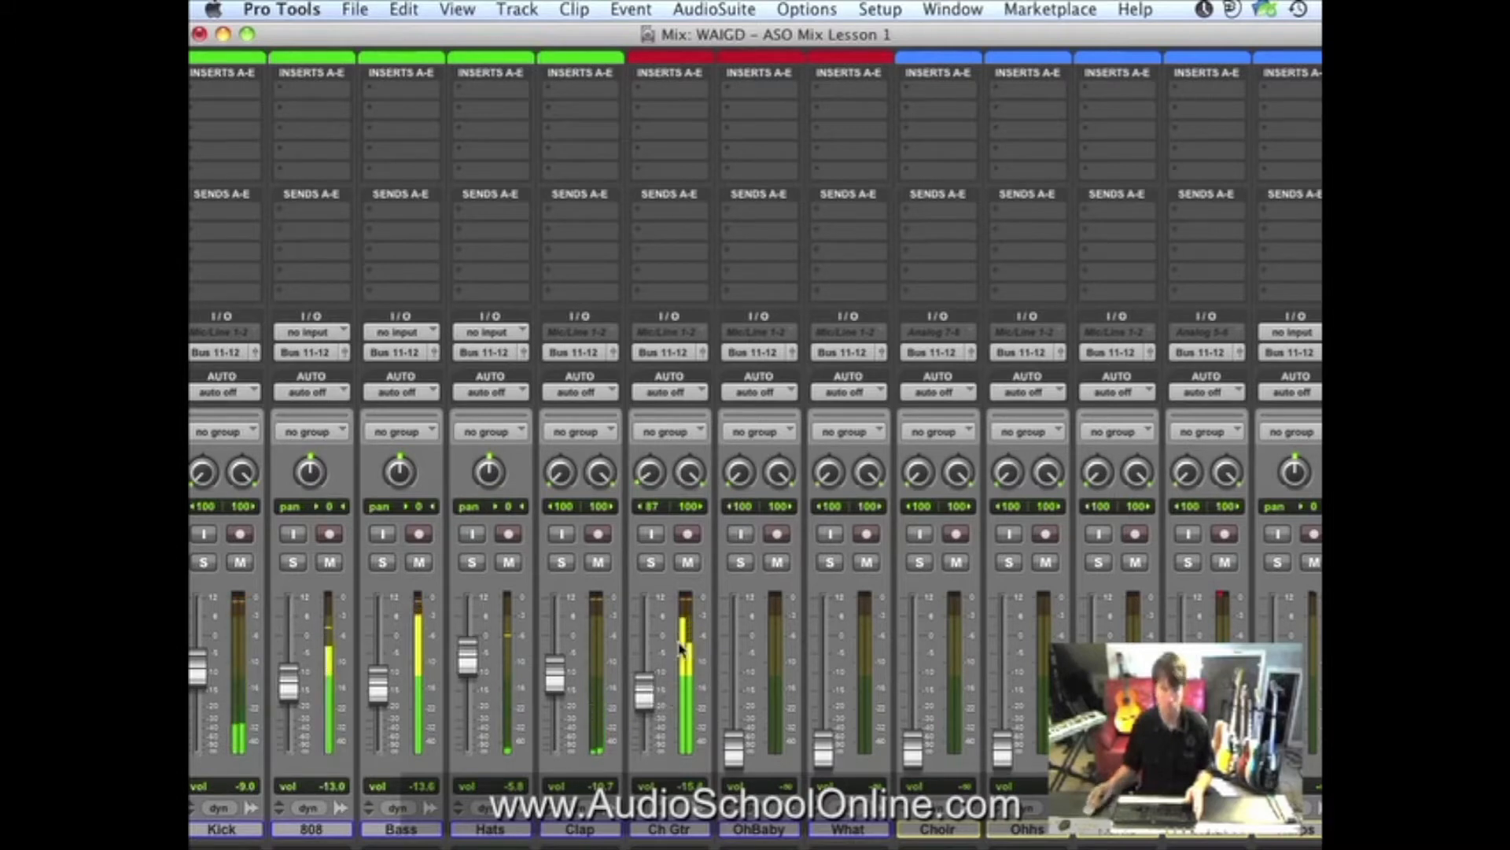
left_click(650, 562)
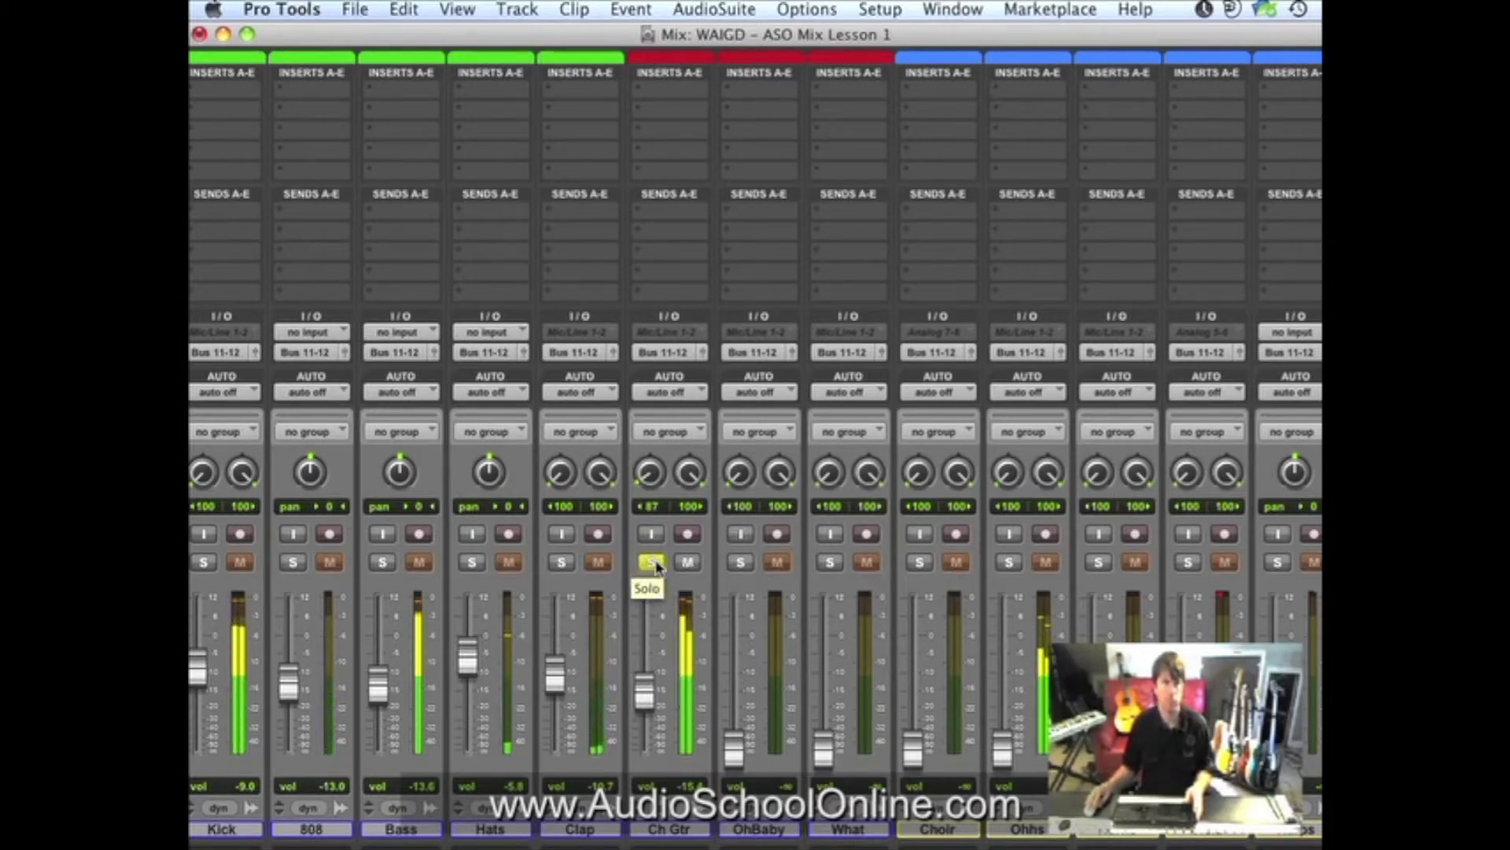
left_click(642, 464, "alt")
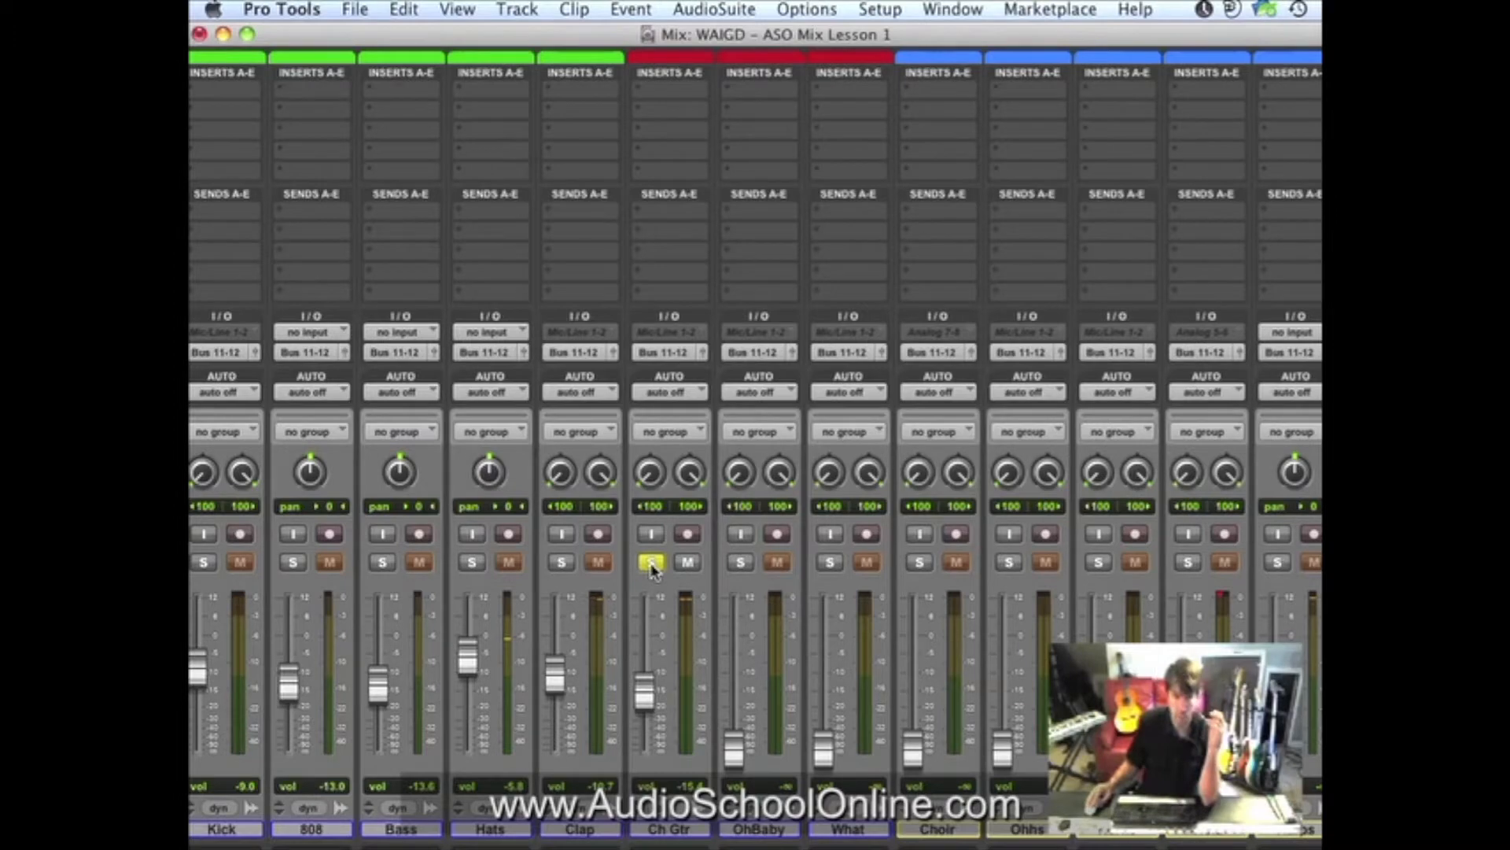
In the Edit window, mark the full span of the Ch Gtr clips, then the empty gap from bar 13 to bar 21.
key("super+equal")
scroll(621, 346, "down", 2)
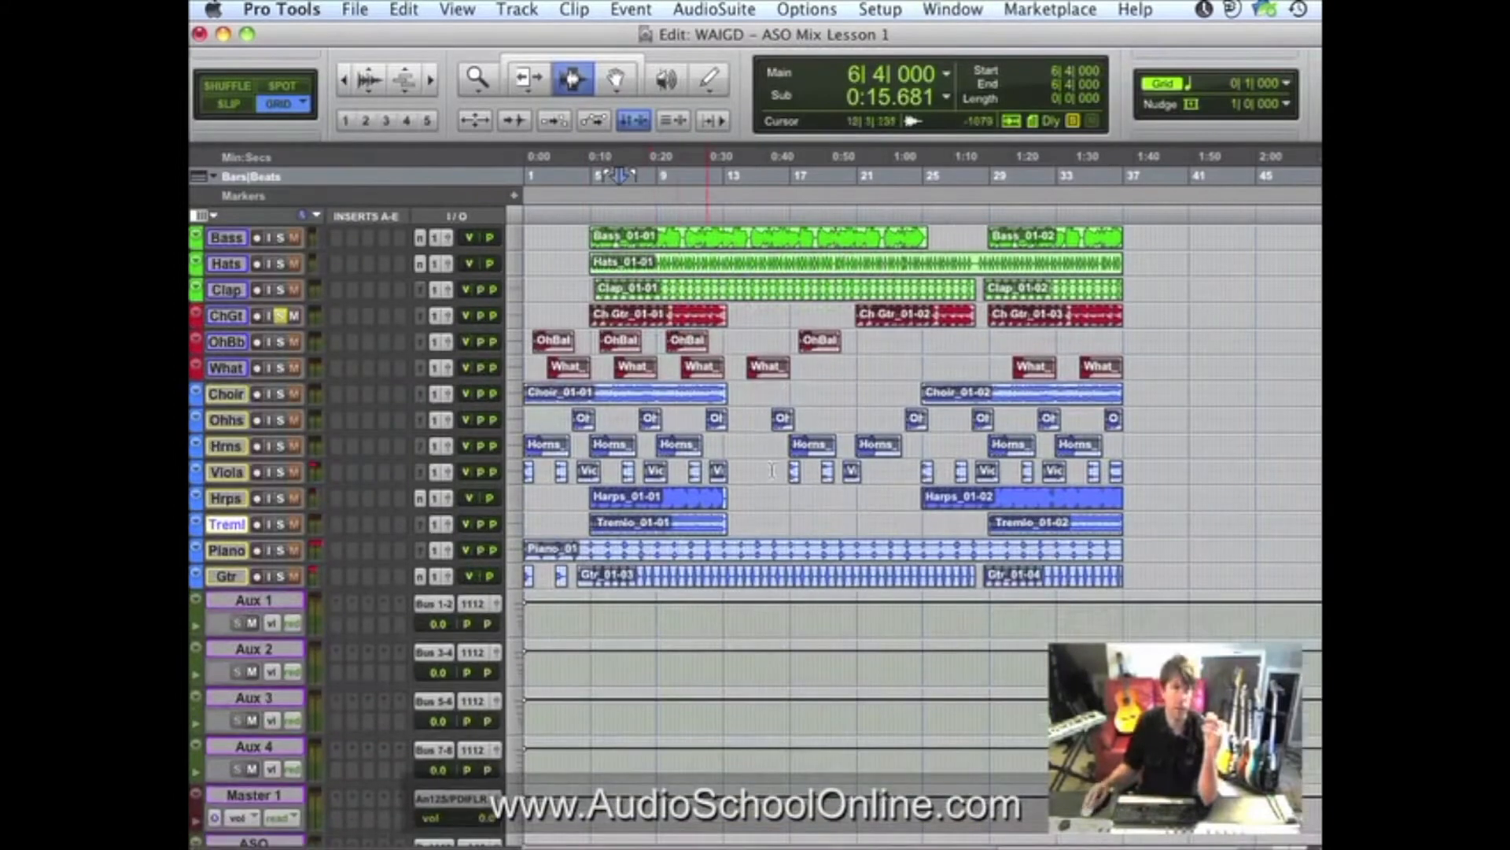
left_click_drag(582, 314, 1132, 315)
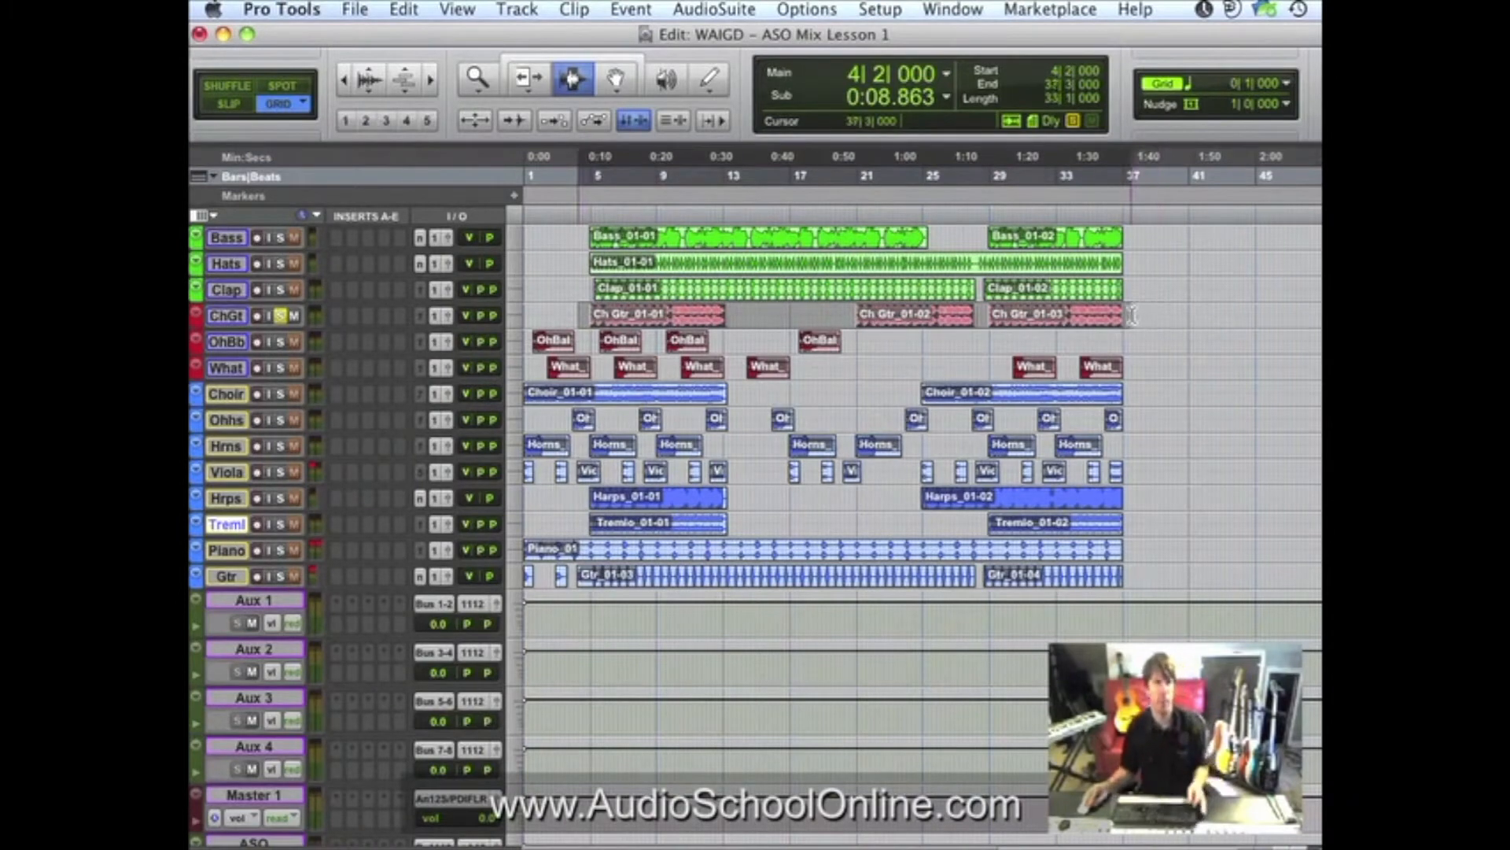
left_click(841, 314)
left_click(724, 315)
left_click_drag(725, 315, 856, 316)
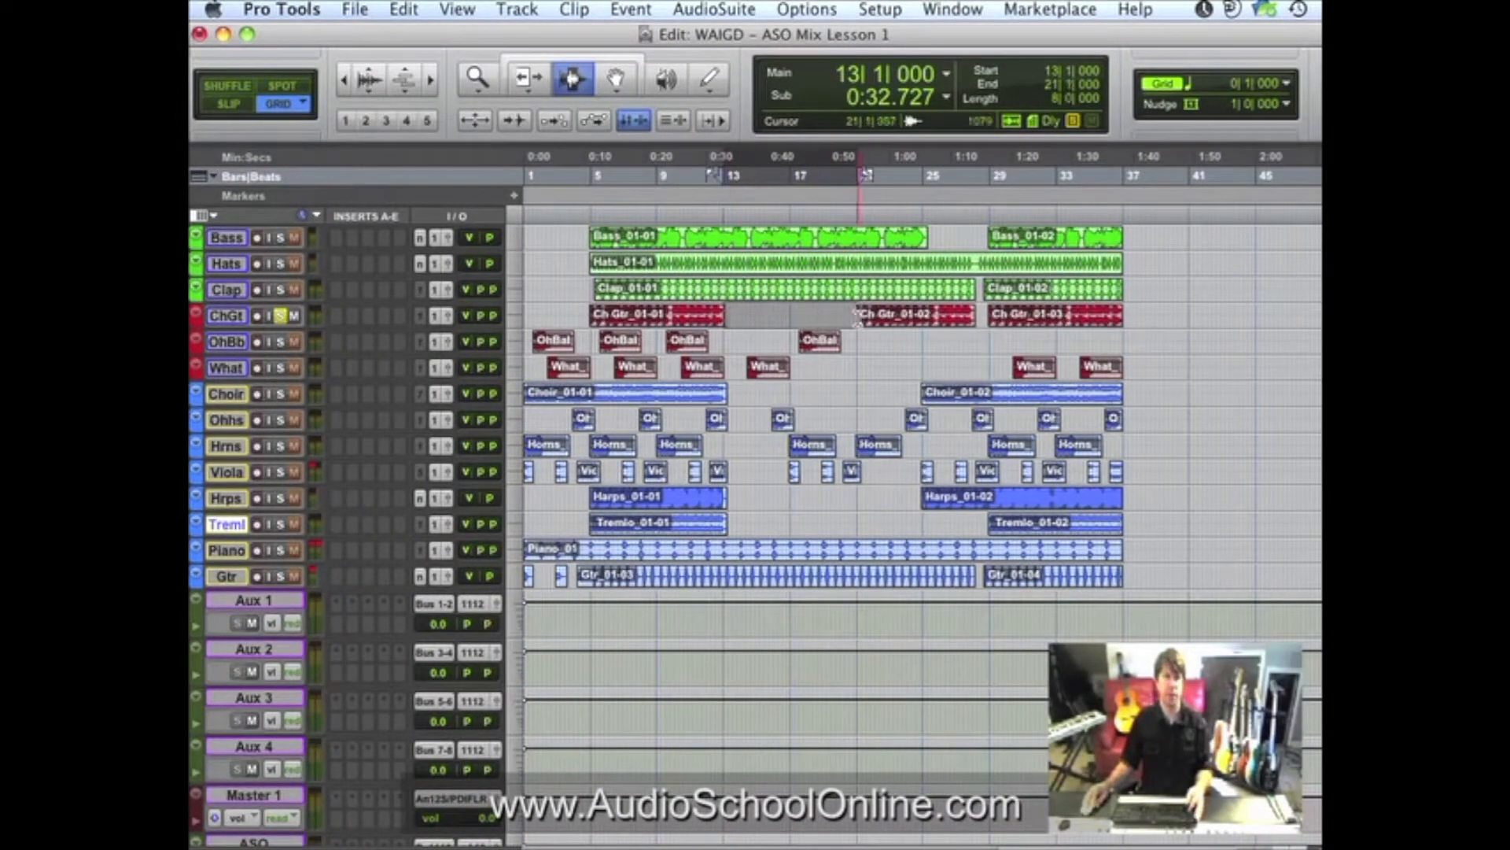
Select the first Ch Gtr clip from 5|1|000 to 12|4|000 and return to the Mix window.
left_click_drag(593, 314, 719, 316)
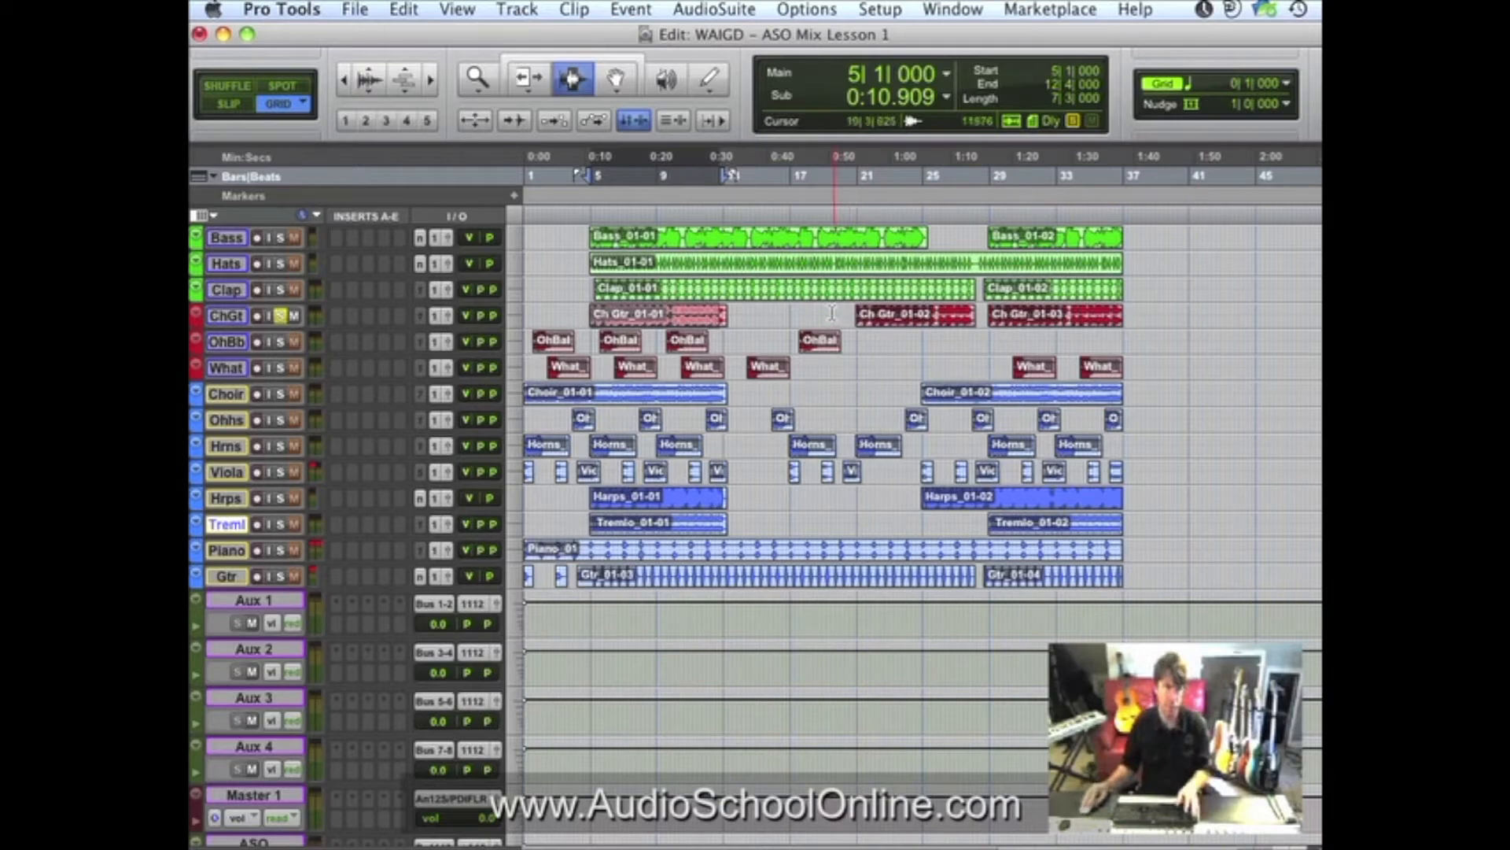
key("super+equal")
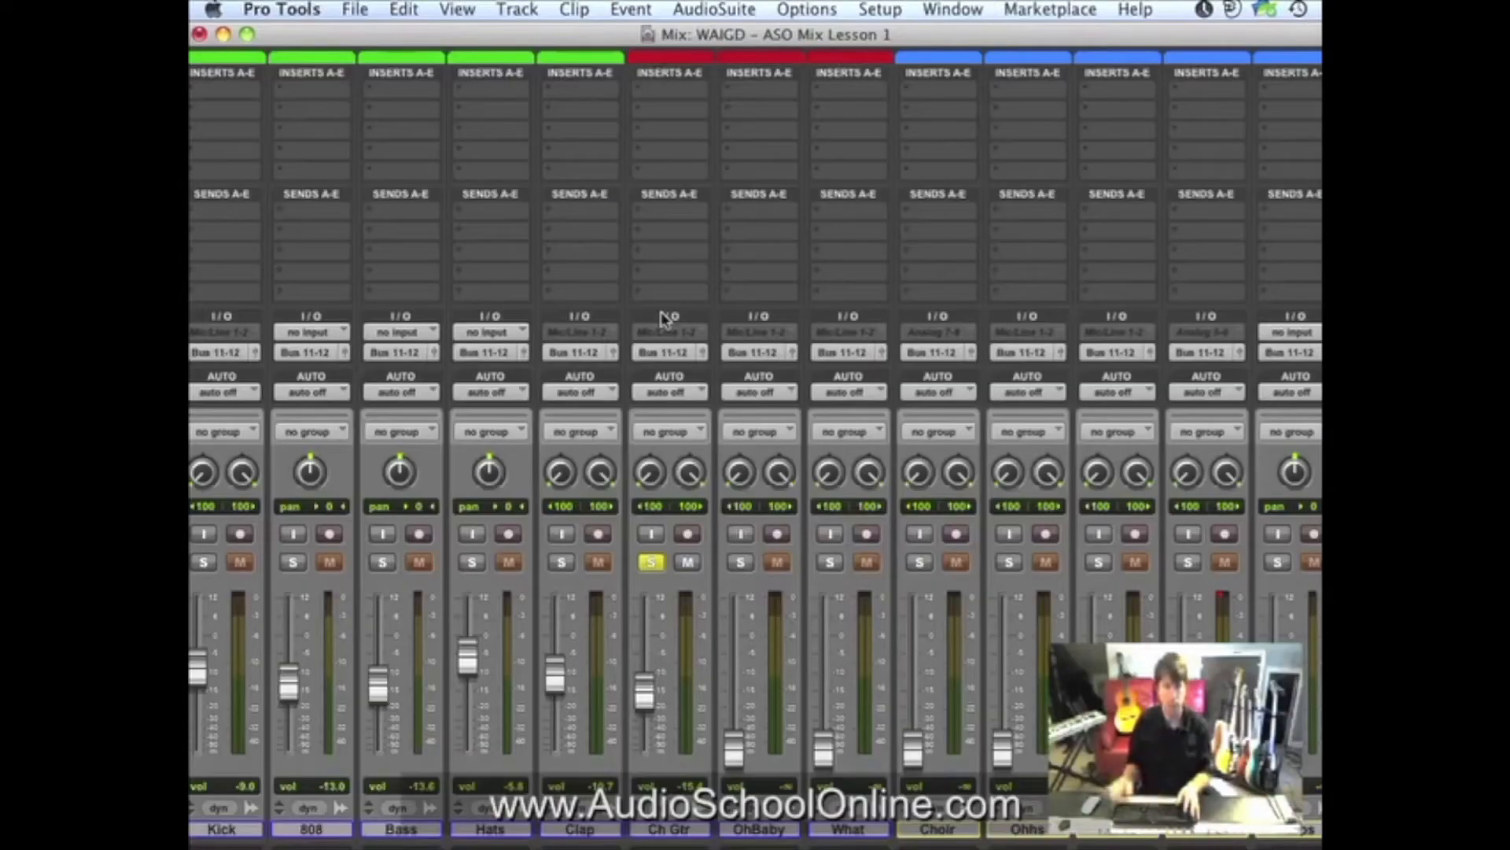
Narrow the soloed Ch Gtr track's panning to 60 left and 75 right during playback, and take it out of solo.
key("space")
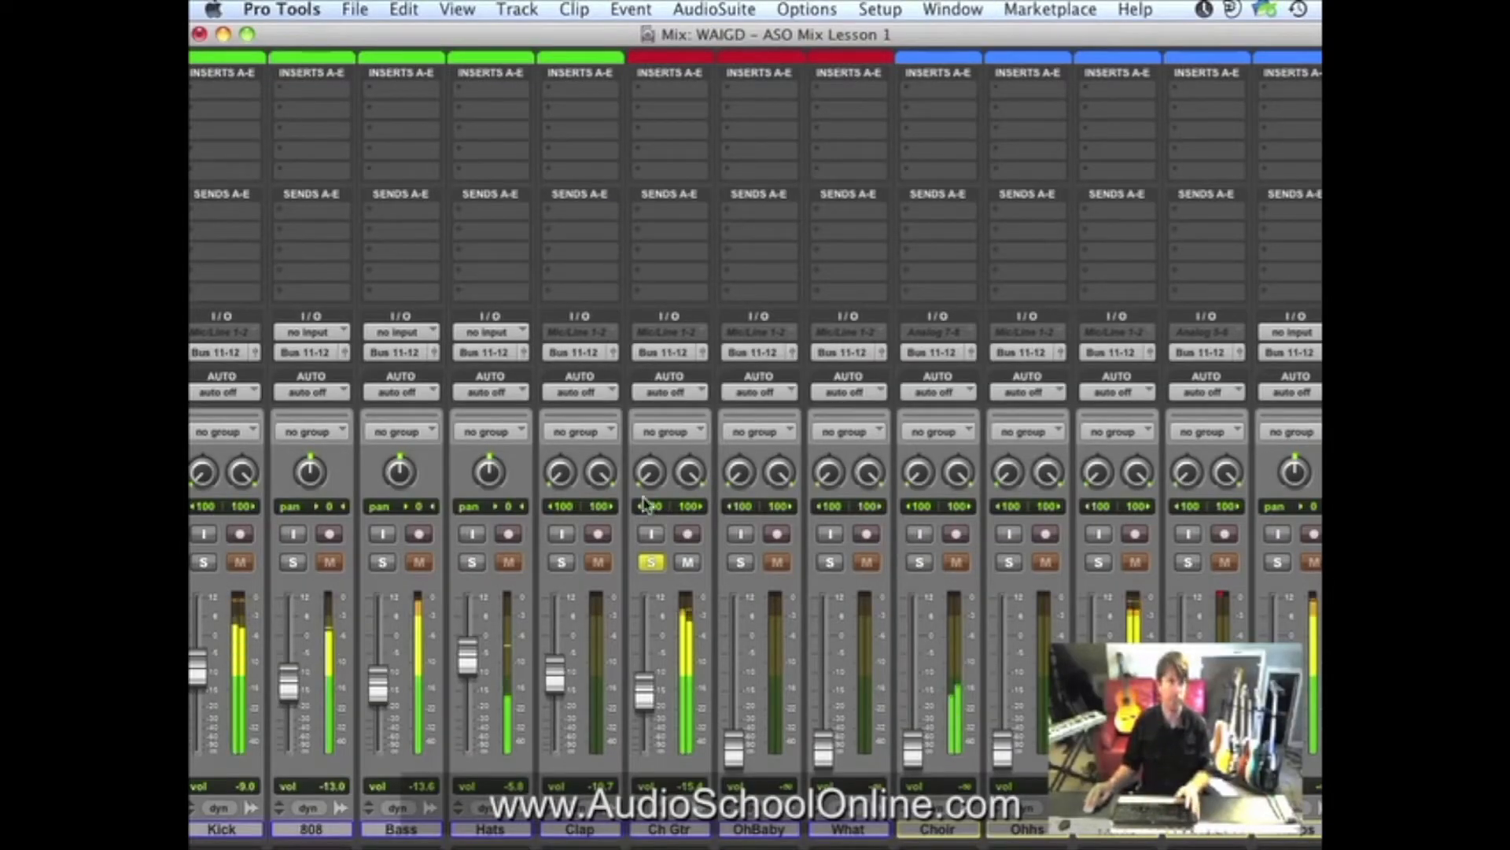
left_click_drag(650, 473, 642, 439)
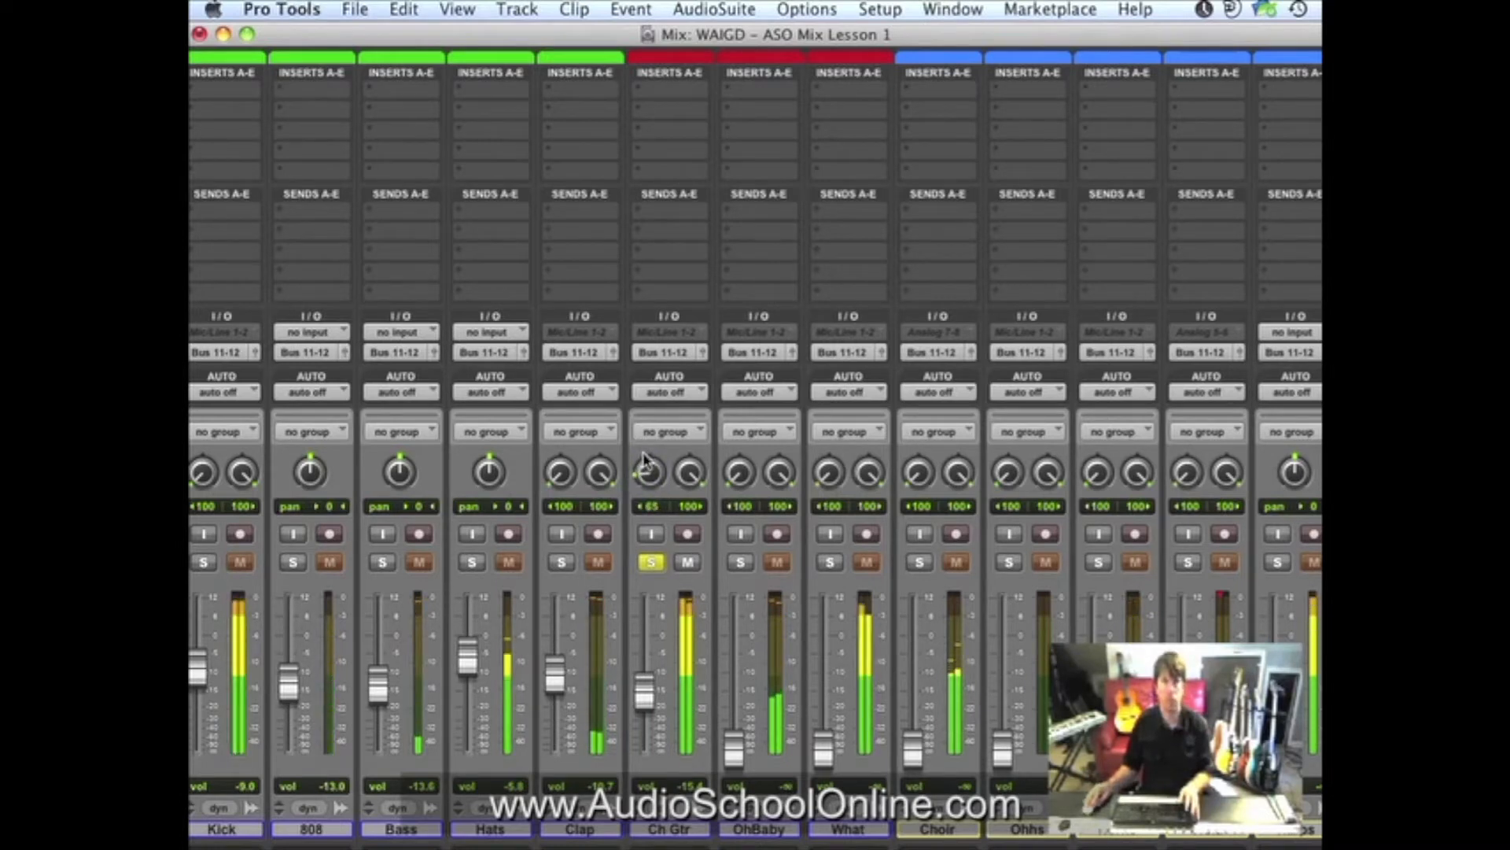
left_click_drag(703, 482, 647, 480)
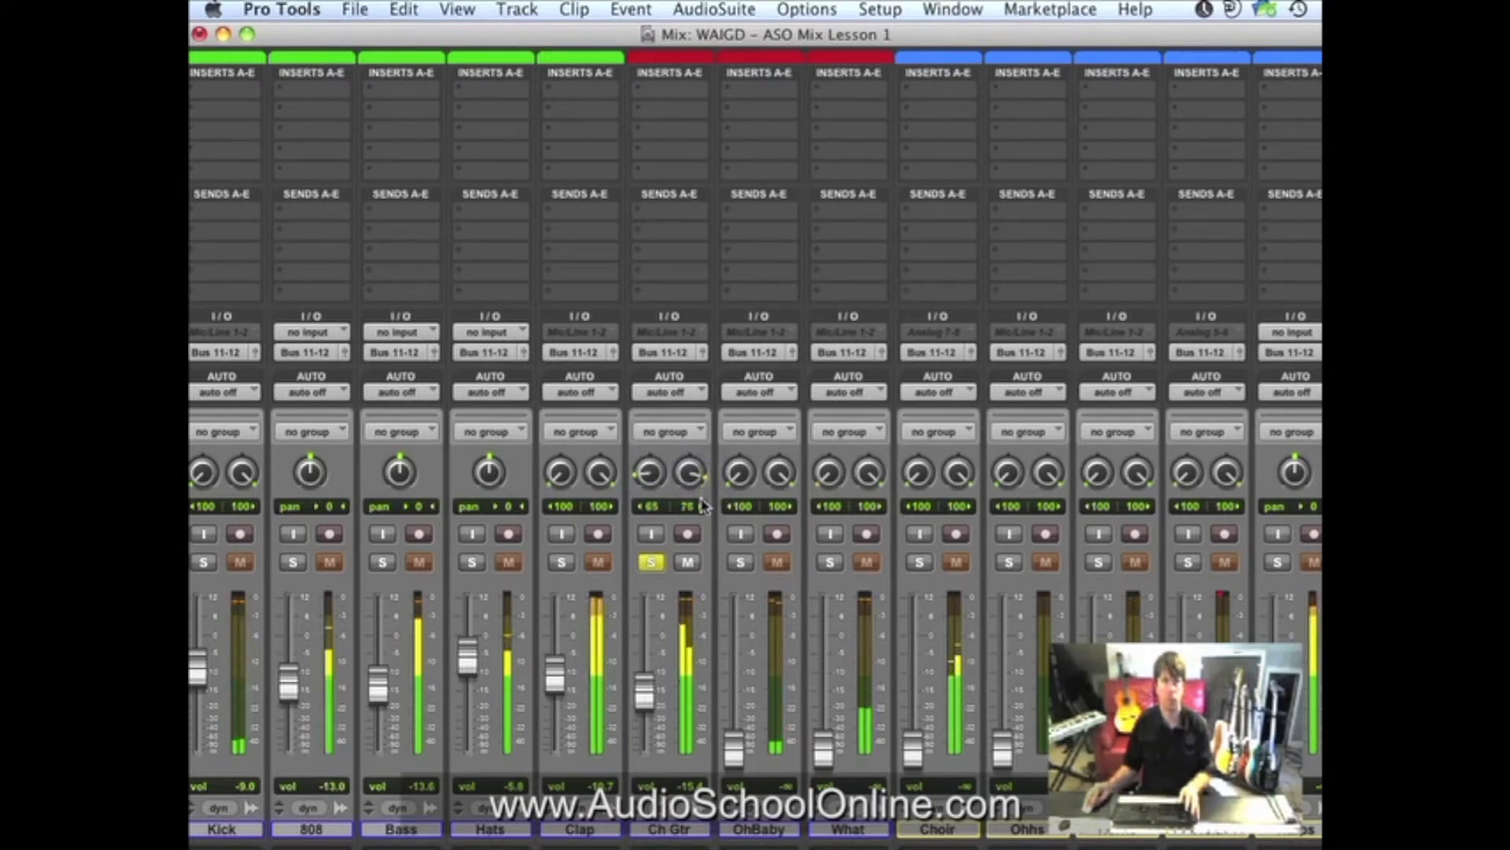
left_click_drag(646, 481, 644, 477)
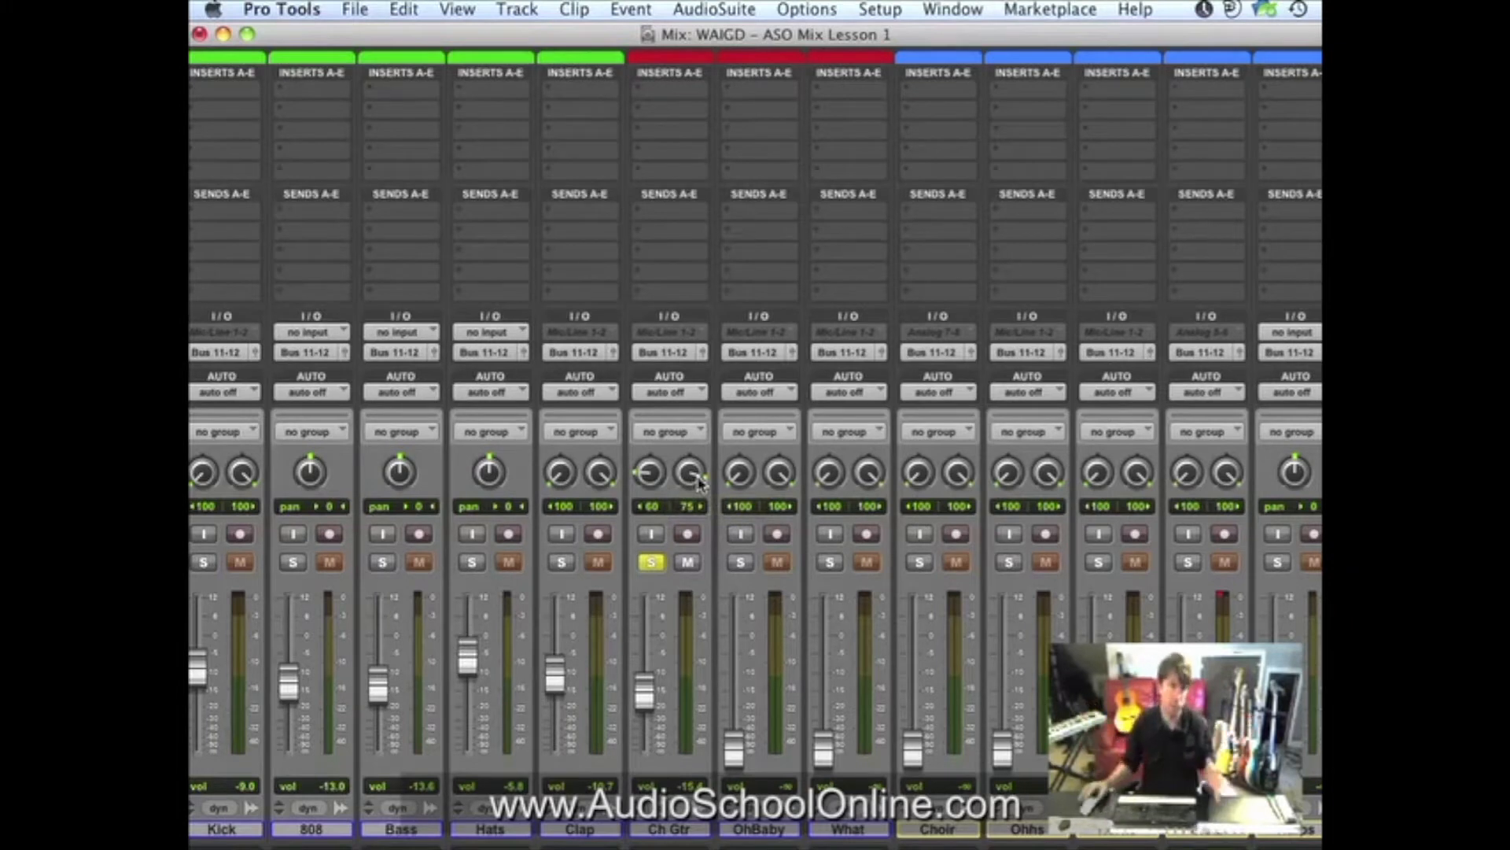
left_click(651, 563)
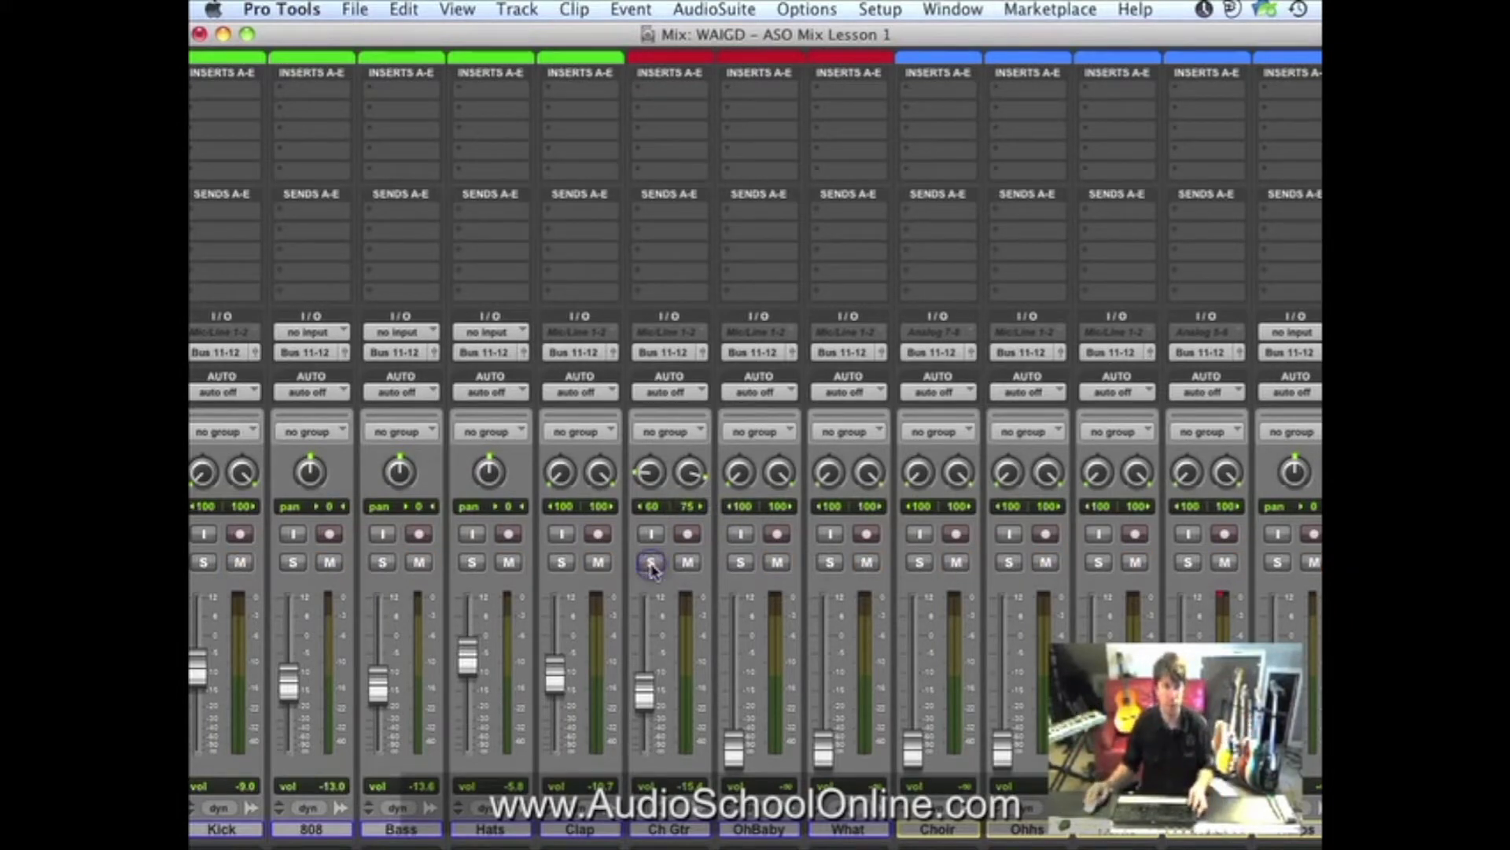
During playback, bring the Choir fader up to -18.8 dB, soloing the track briefly to check it.
key("space")
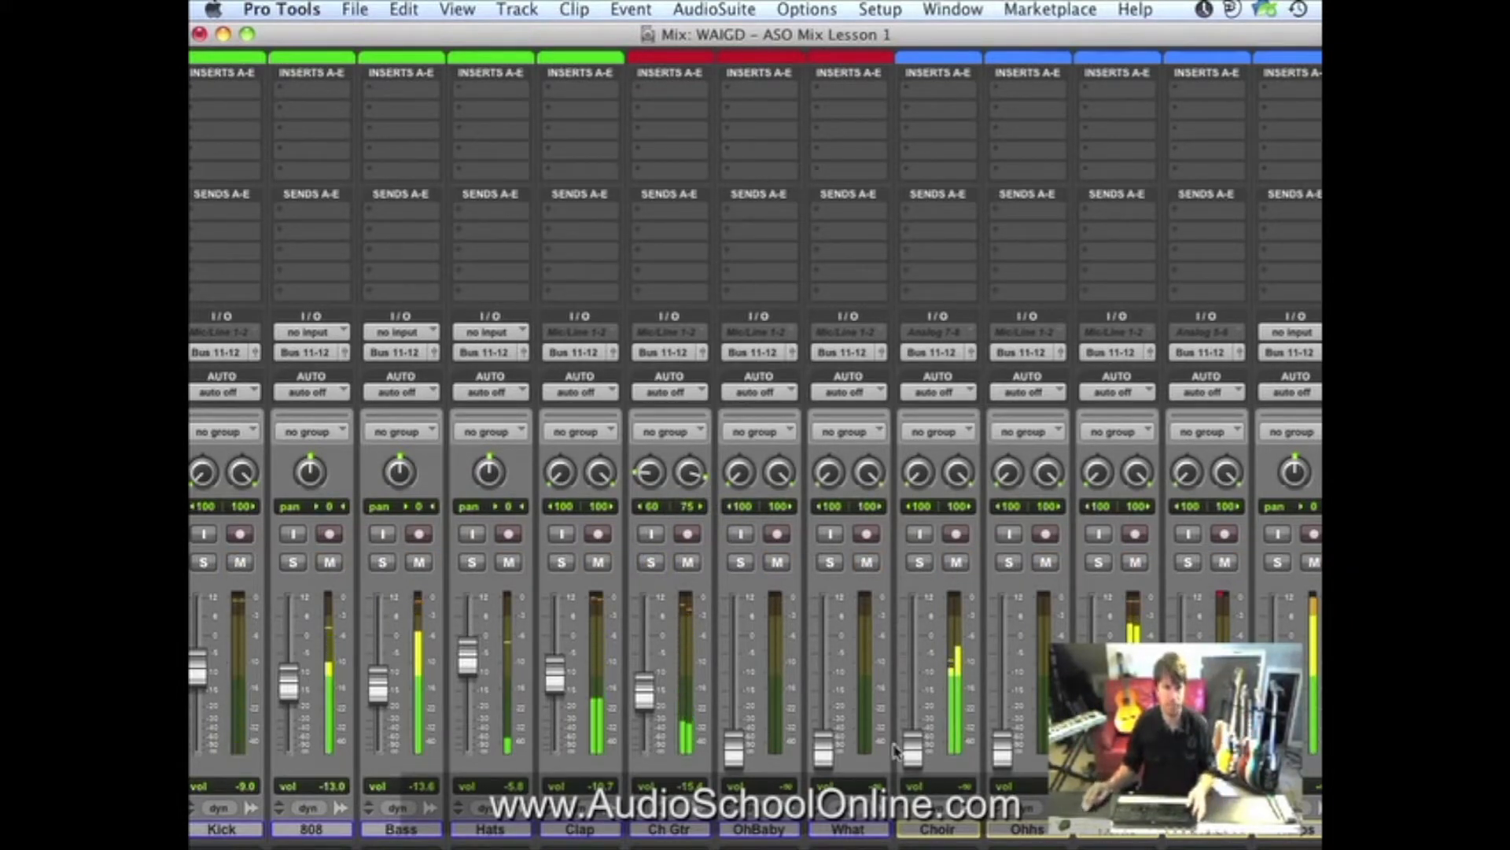
left_click_drag(912, 747, 913, 694)
left_click(919, 564)
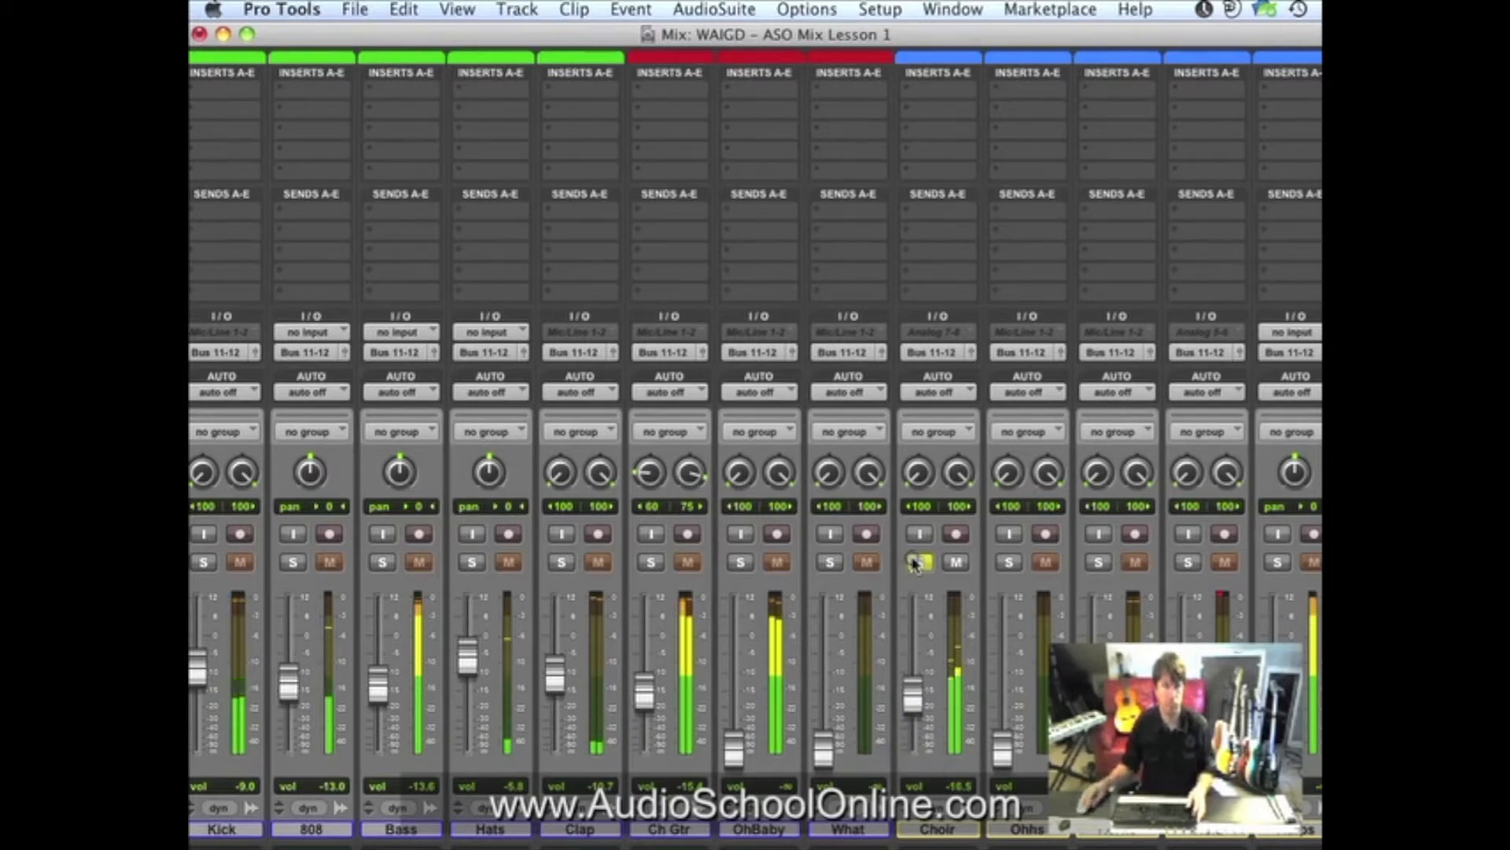
left_click(920, 563)
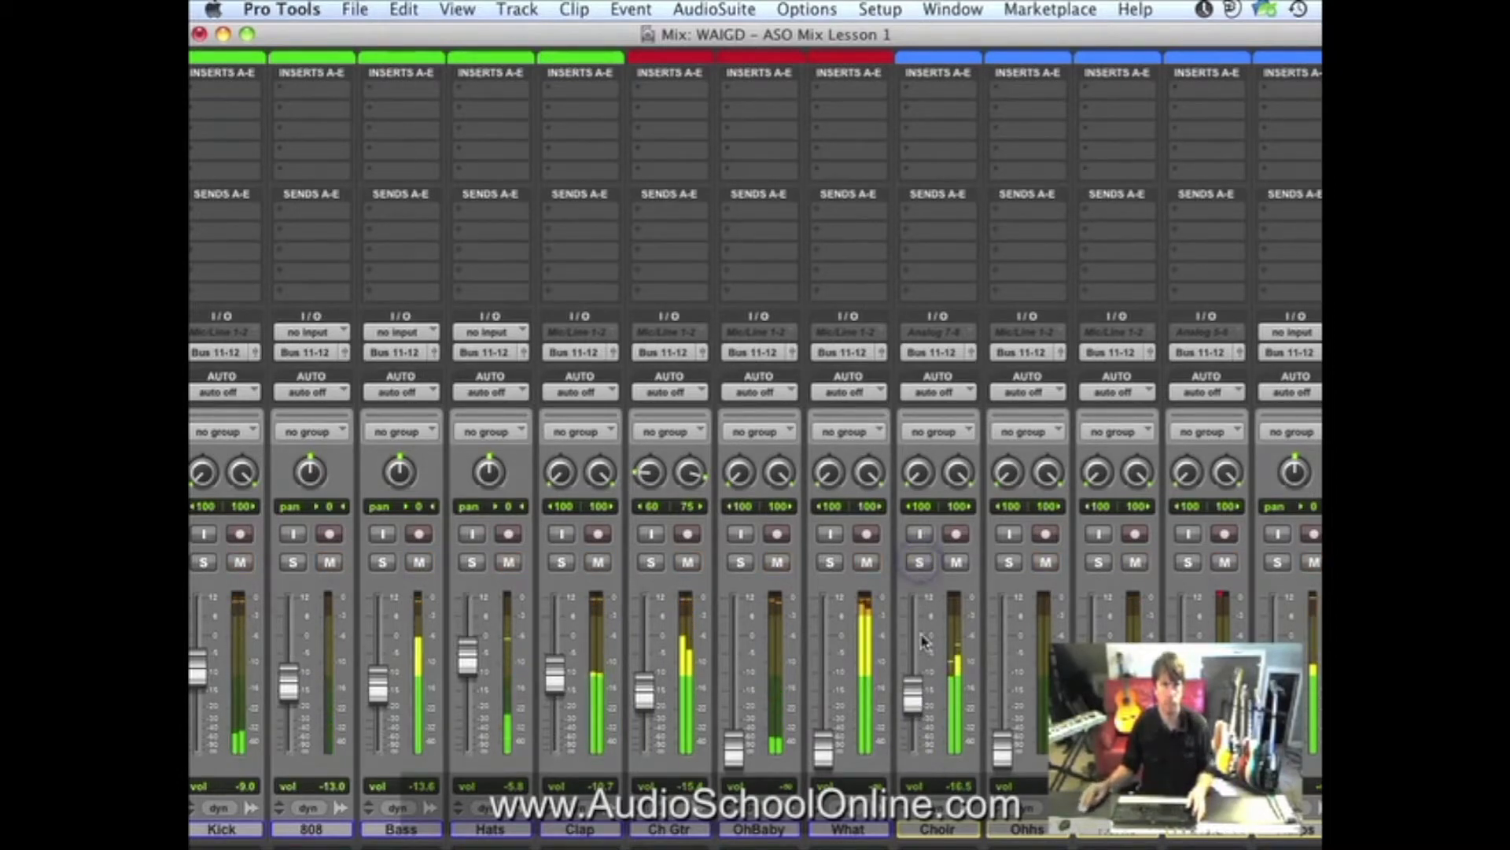
left_click_drag(913, 703, 913, 709)
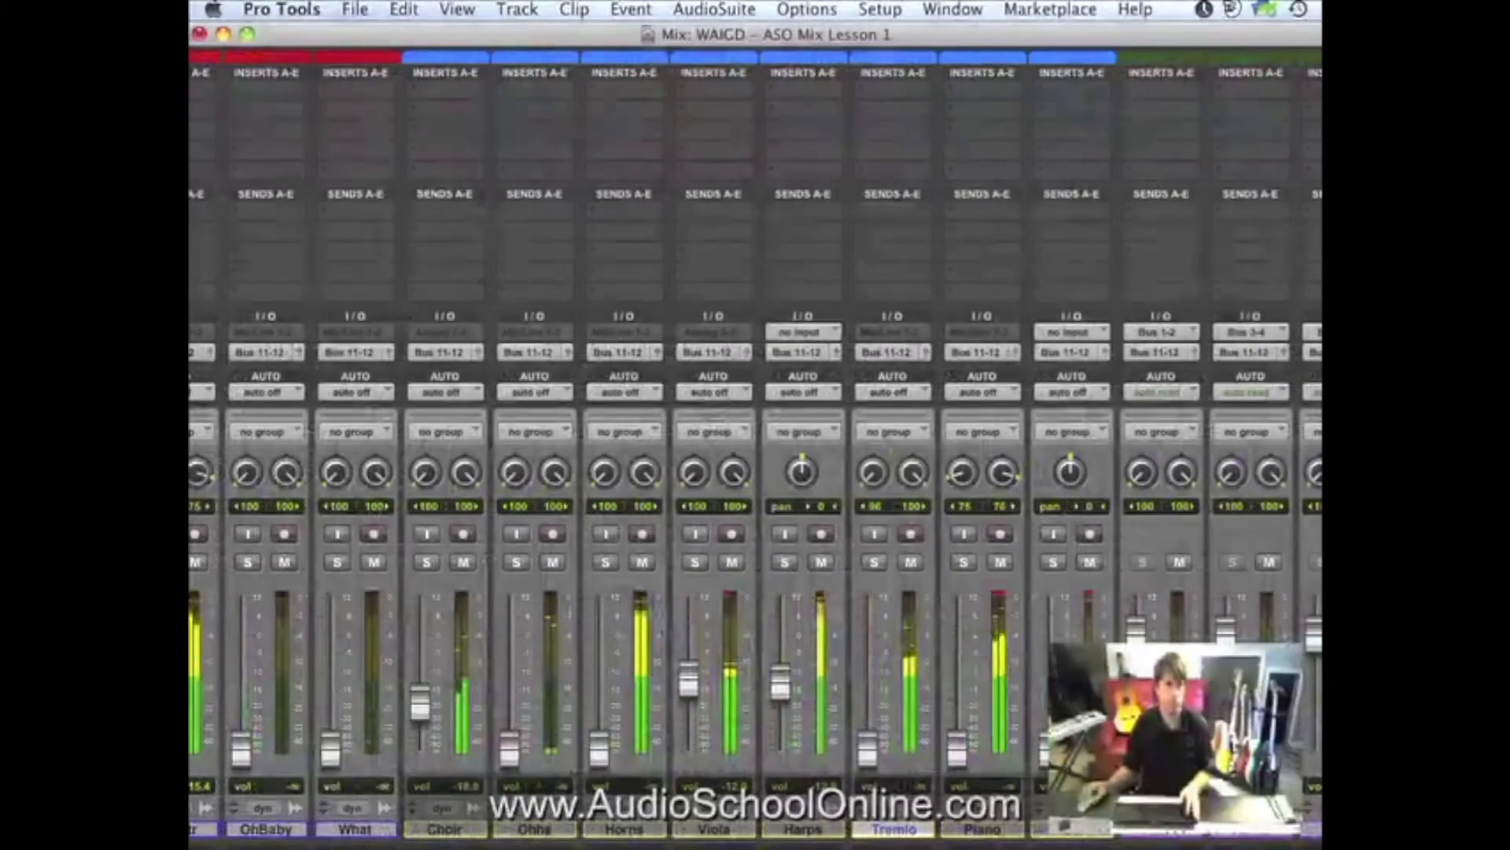
Audition Harps in solo, switch the solo to the Tremlo track and raise its fader to -18.2 dB.
left_click(784, 562)
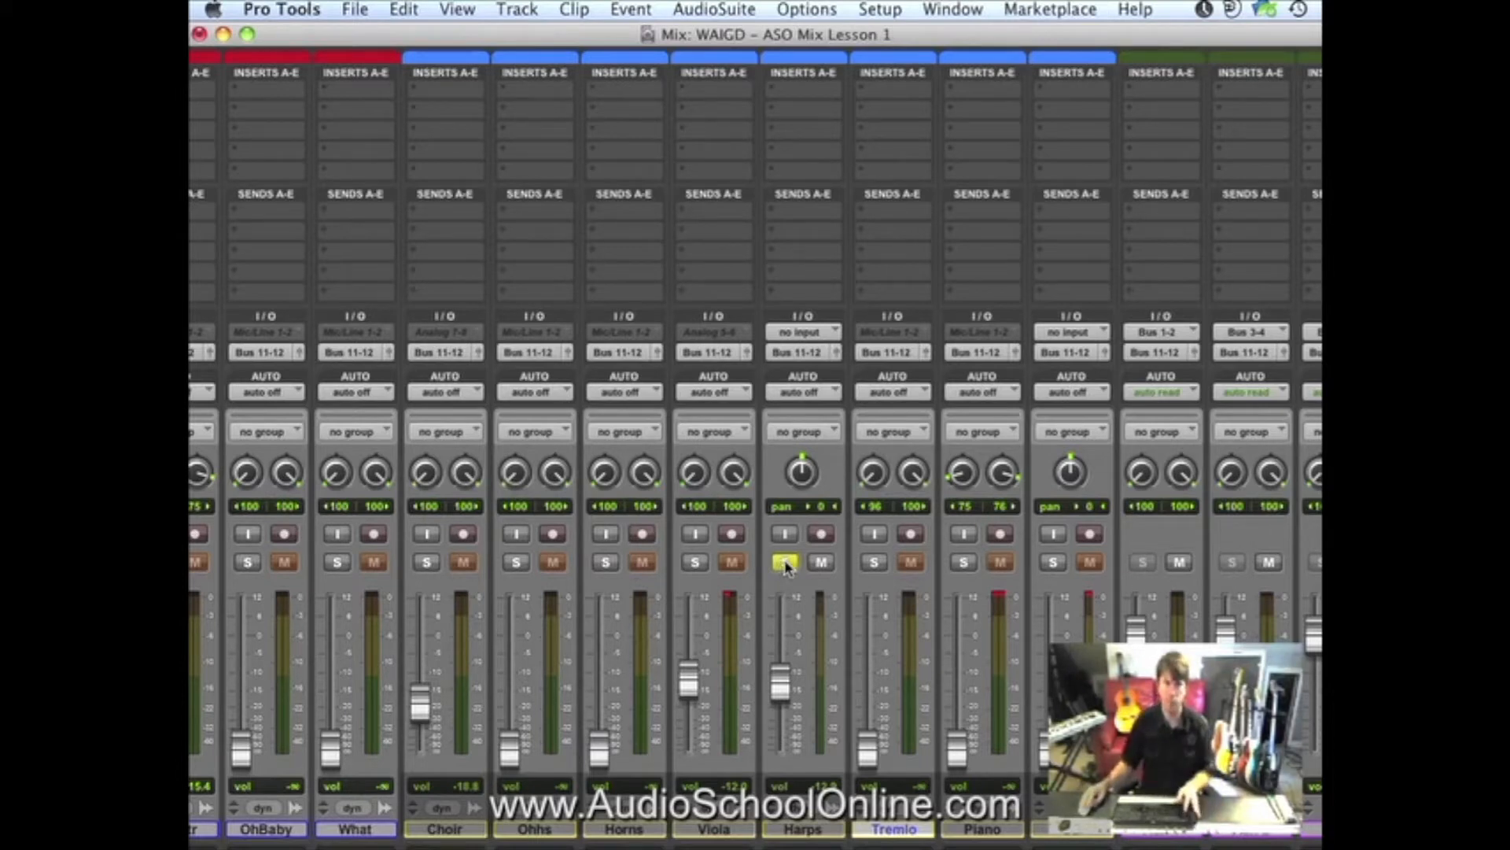
left_click(873, 561)
left_click_drag(868, 749, 869, 710)
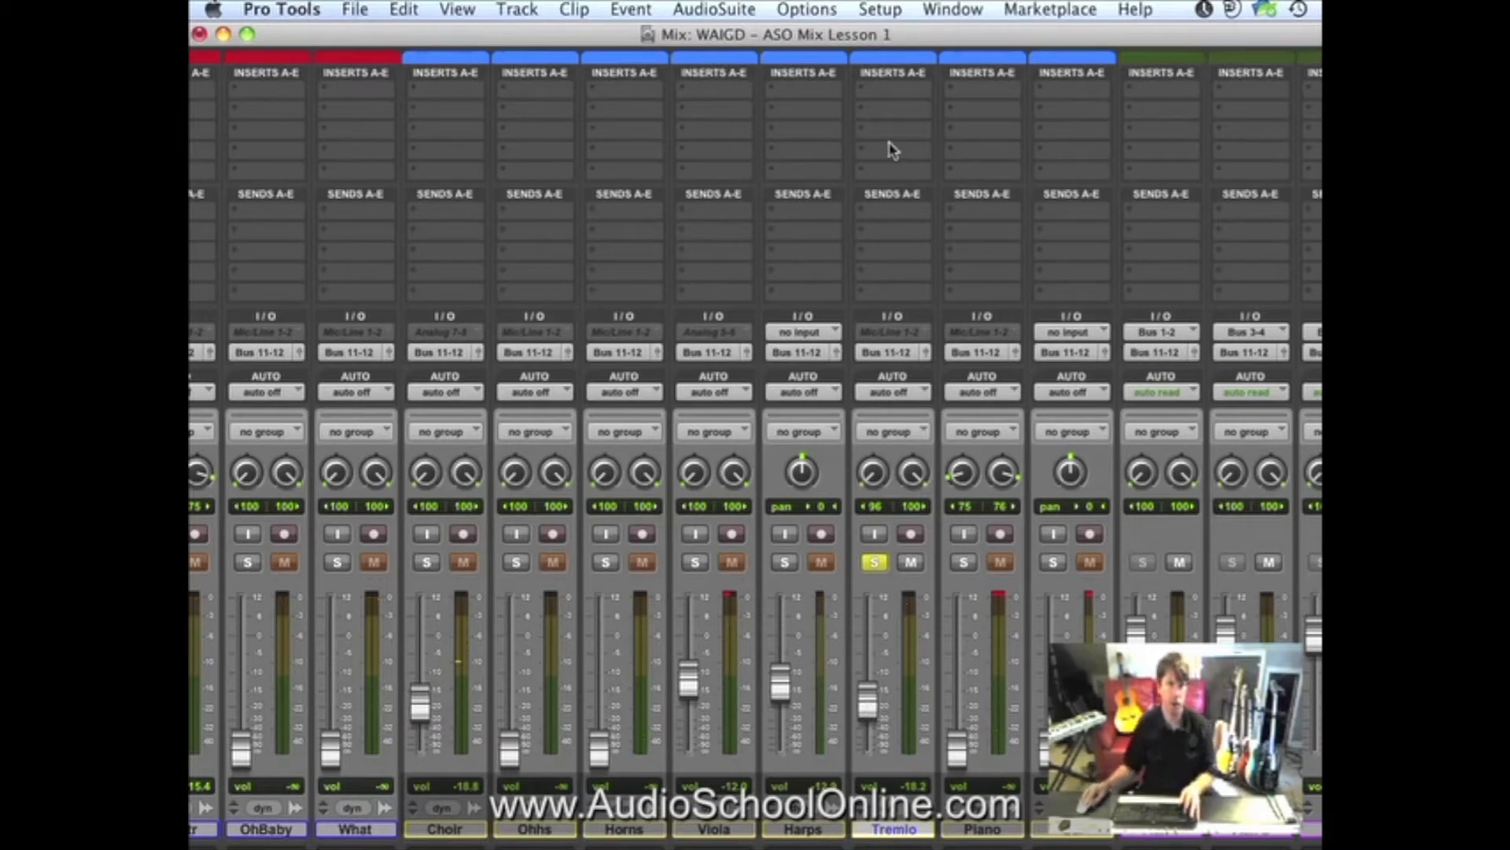
Add the native Digidesign AIR Vintage Filter (stereo) plug-in to the Tremlo track's first insert slot.
left_click(902, 94)
mouse_move(902, 153)
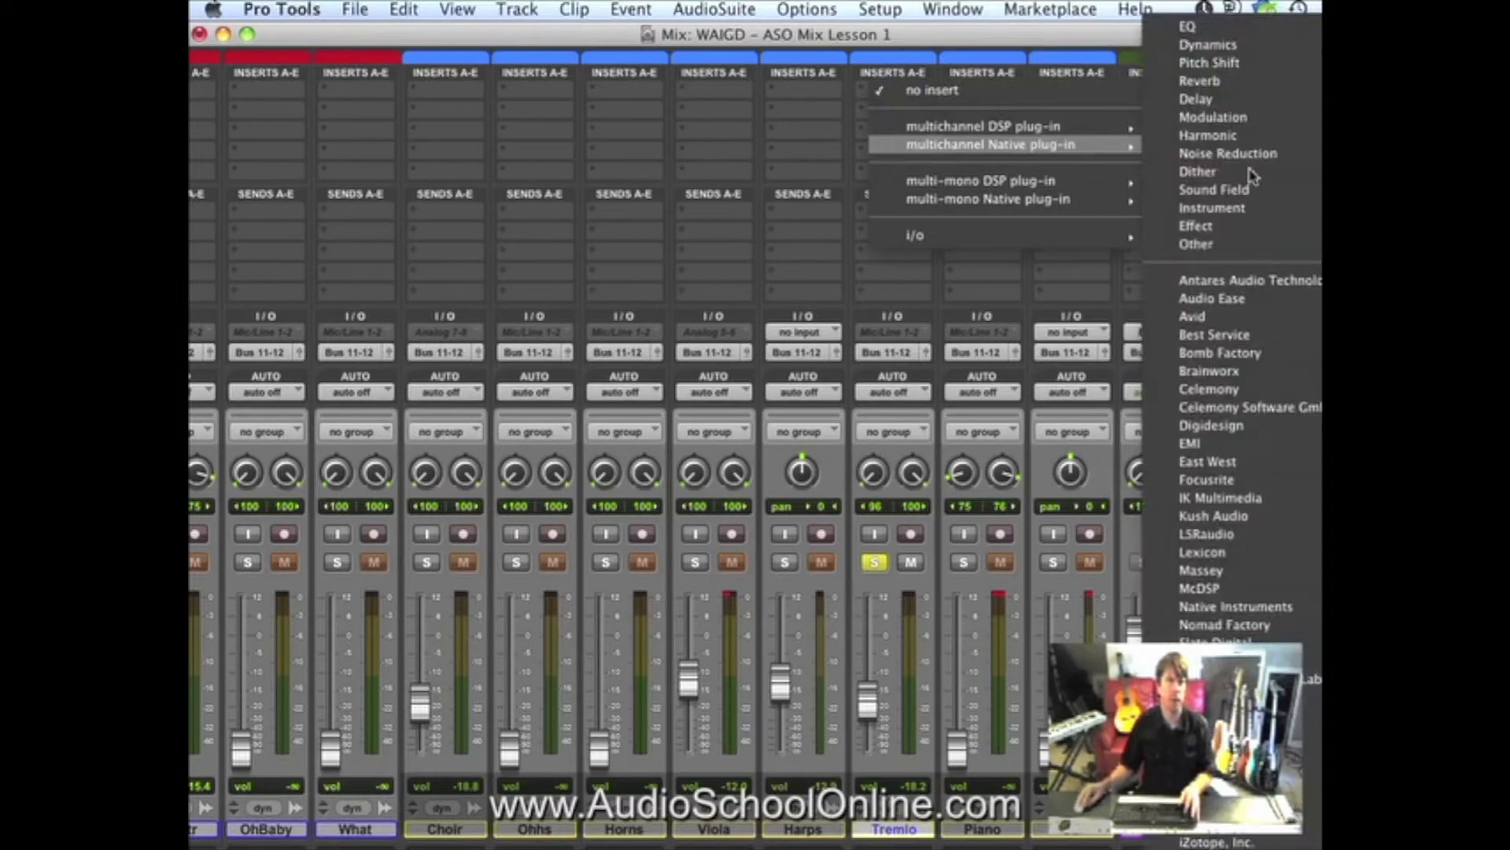
mouse_move(1276, 426)
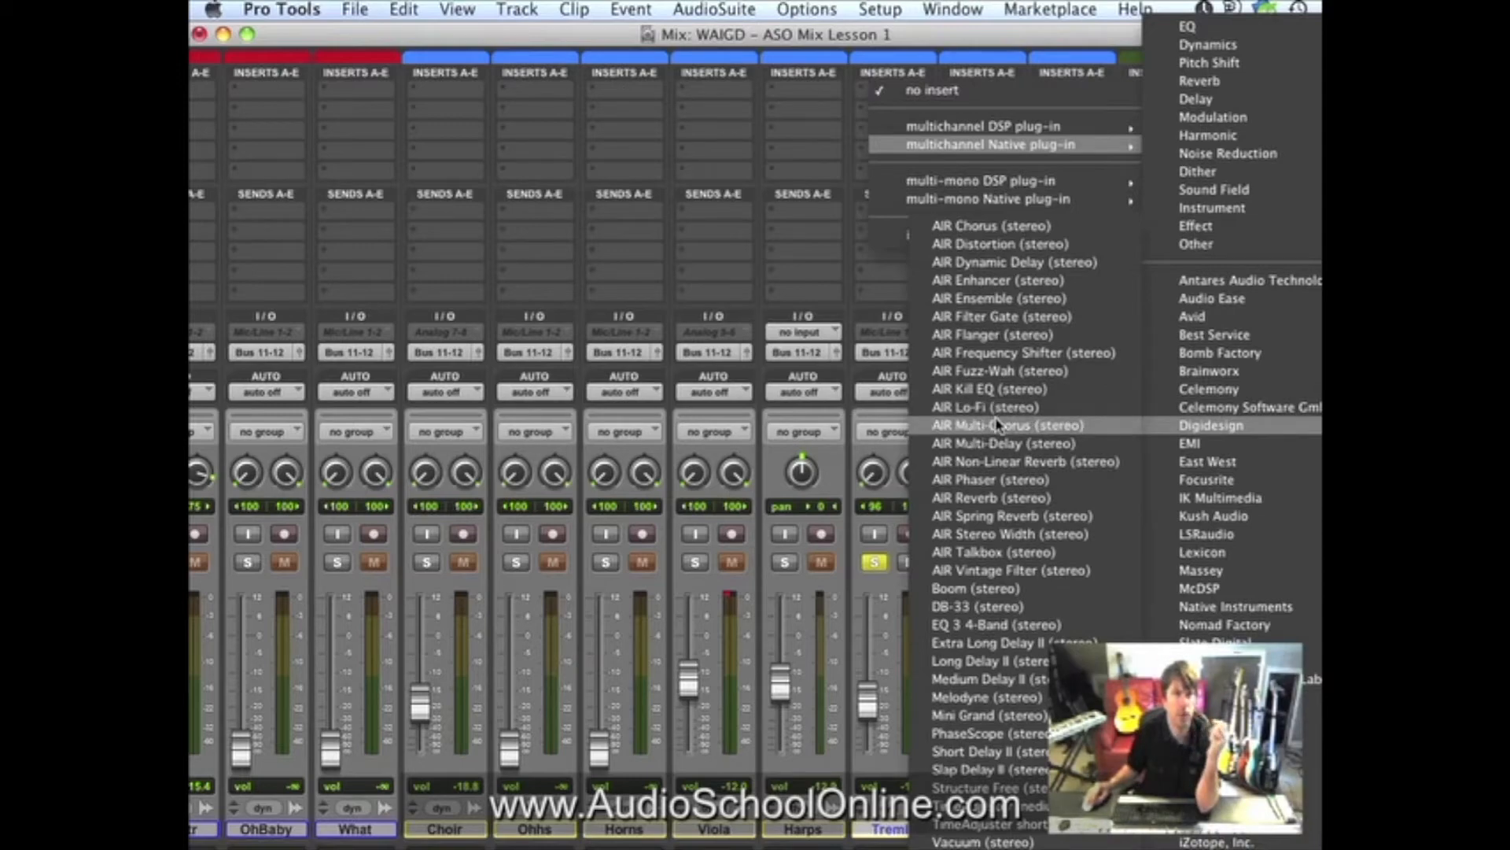
left_click(1024, 572)
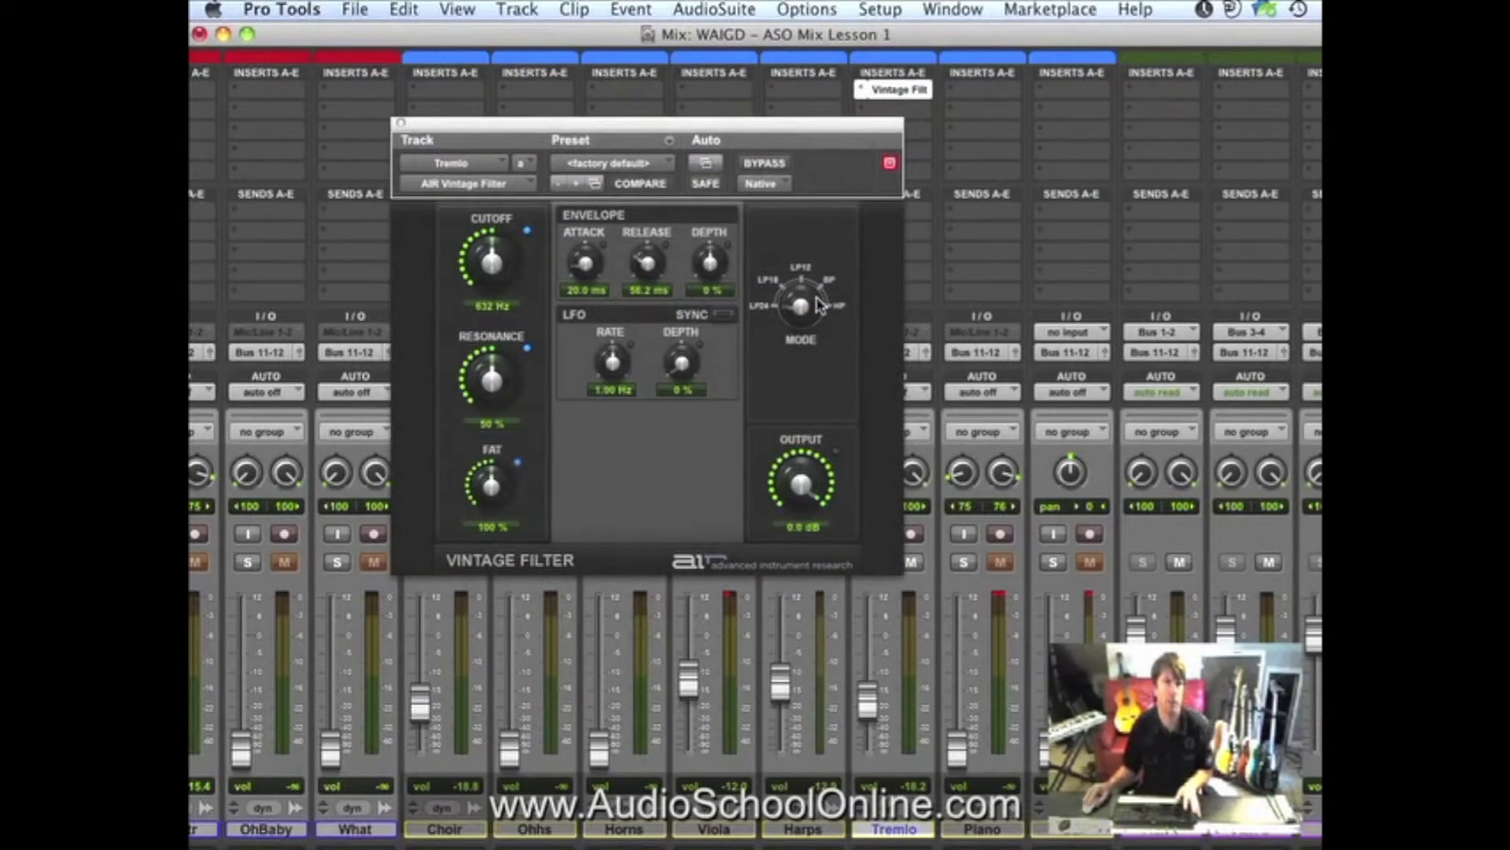
Set the Vintage Filter's cutoff to 5.77 kHz, resonance to 26% and fat to 110% while listening to Tremlo.
key("space")
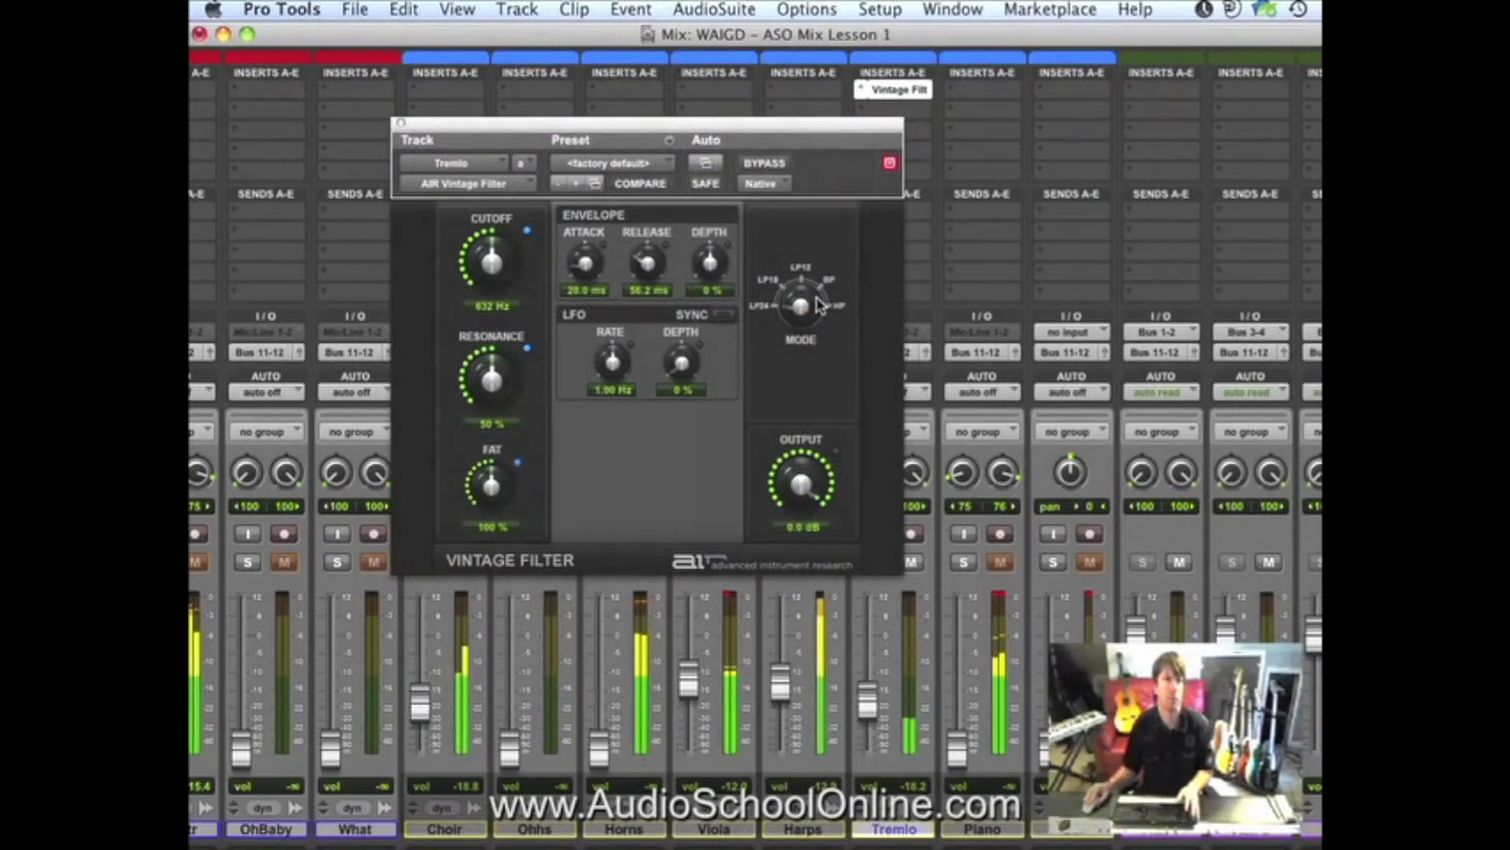
left_click(491, 267)
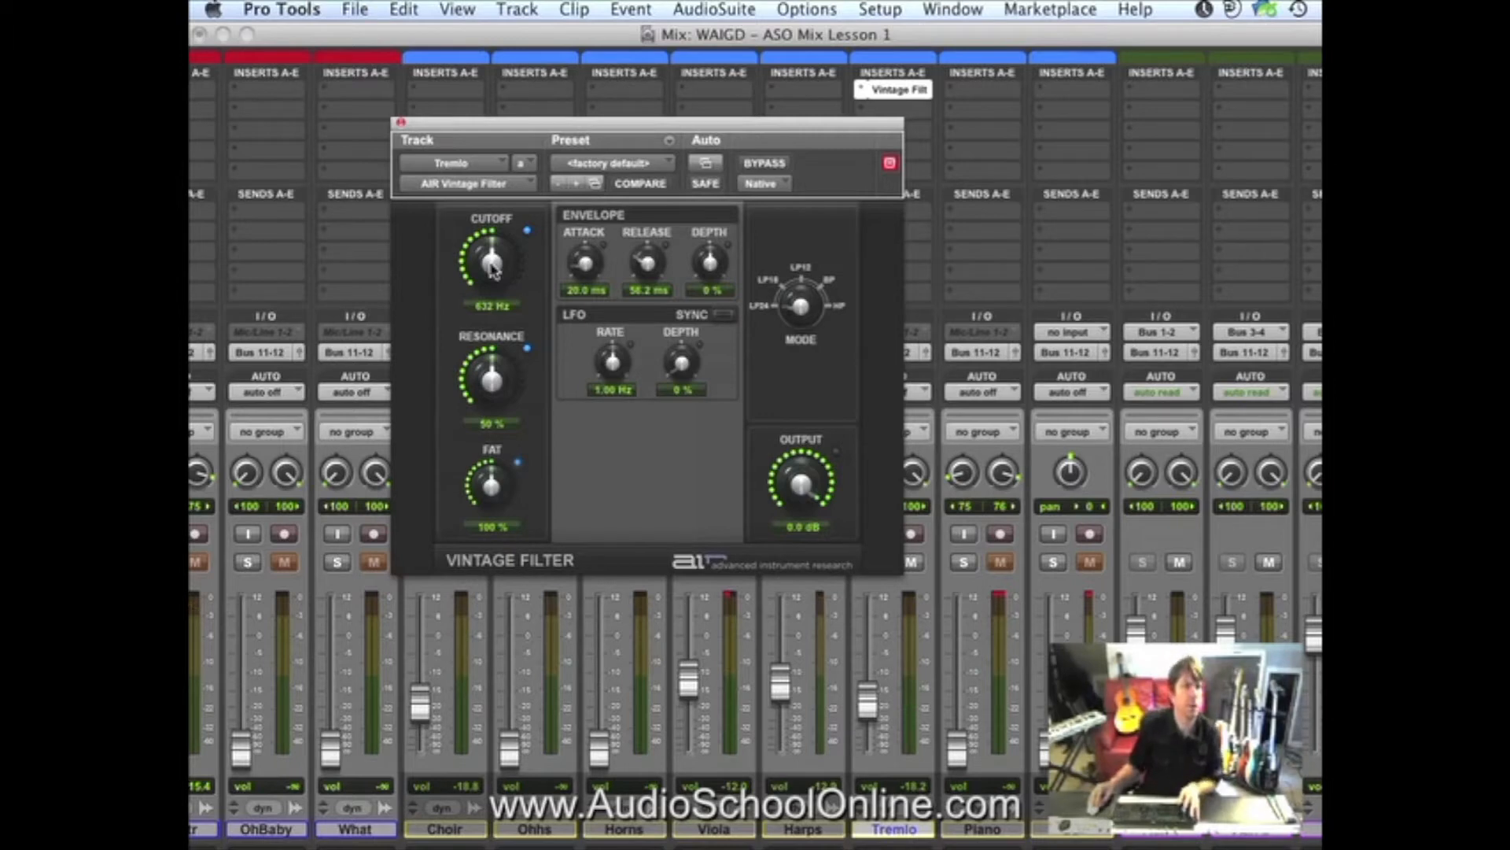
left_click_drag(491, 267, 496, 279)
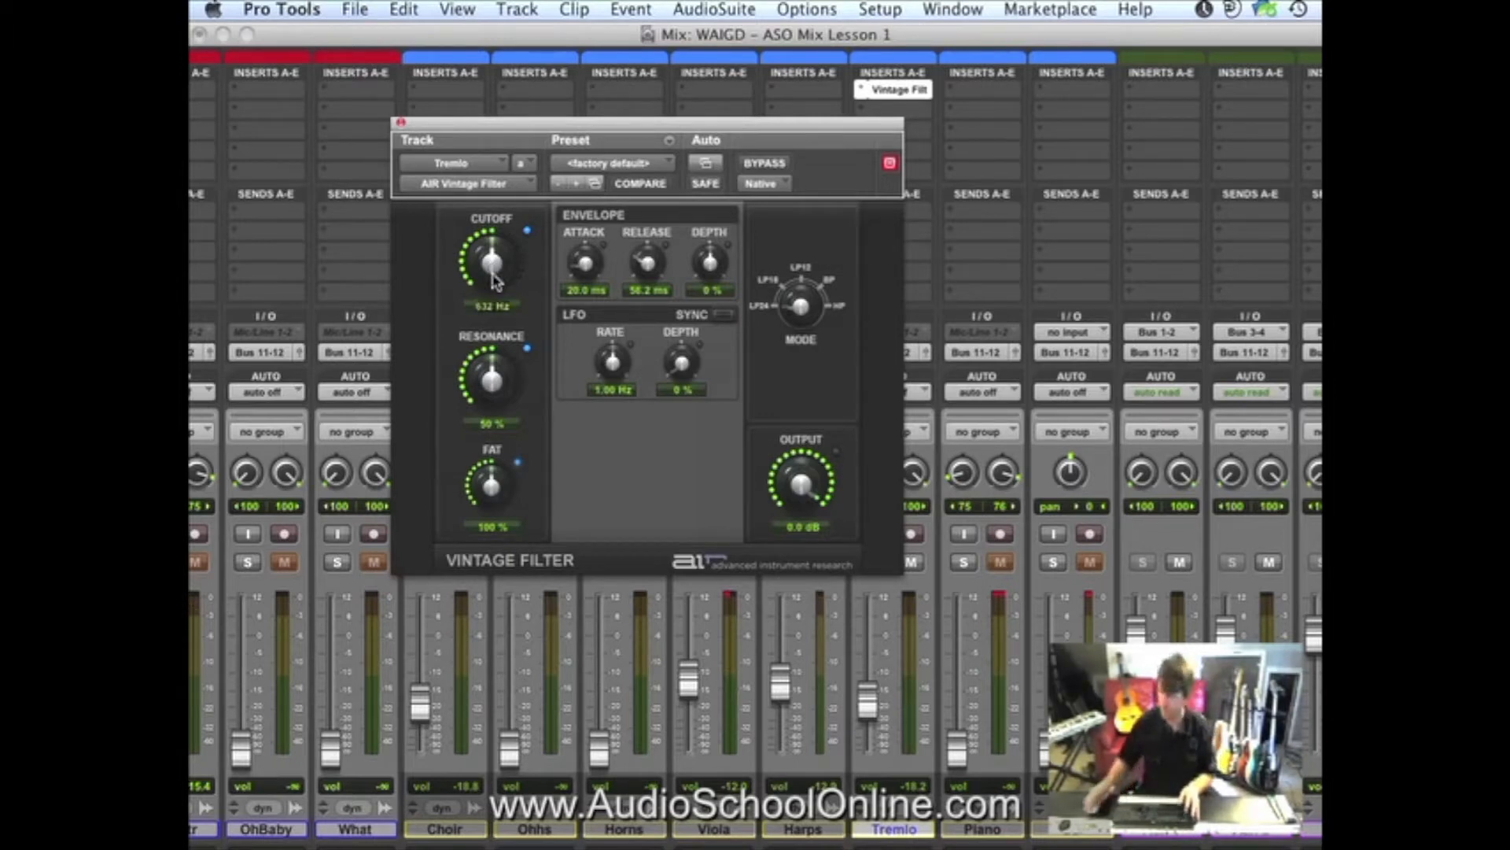
left_click_drag(495, 279, 504, 207)
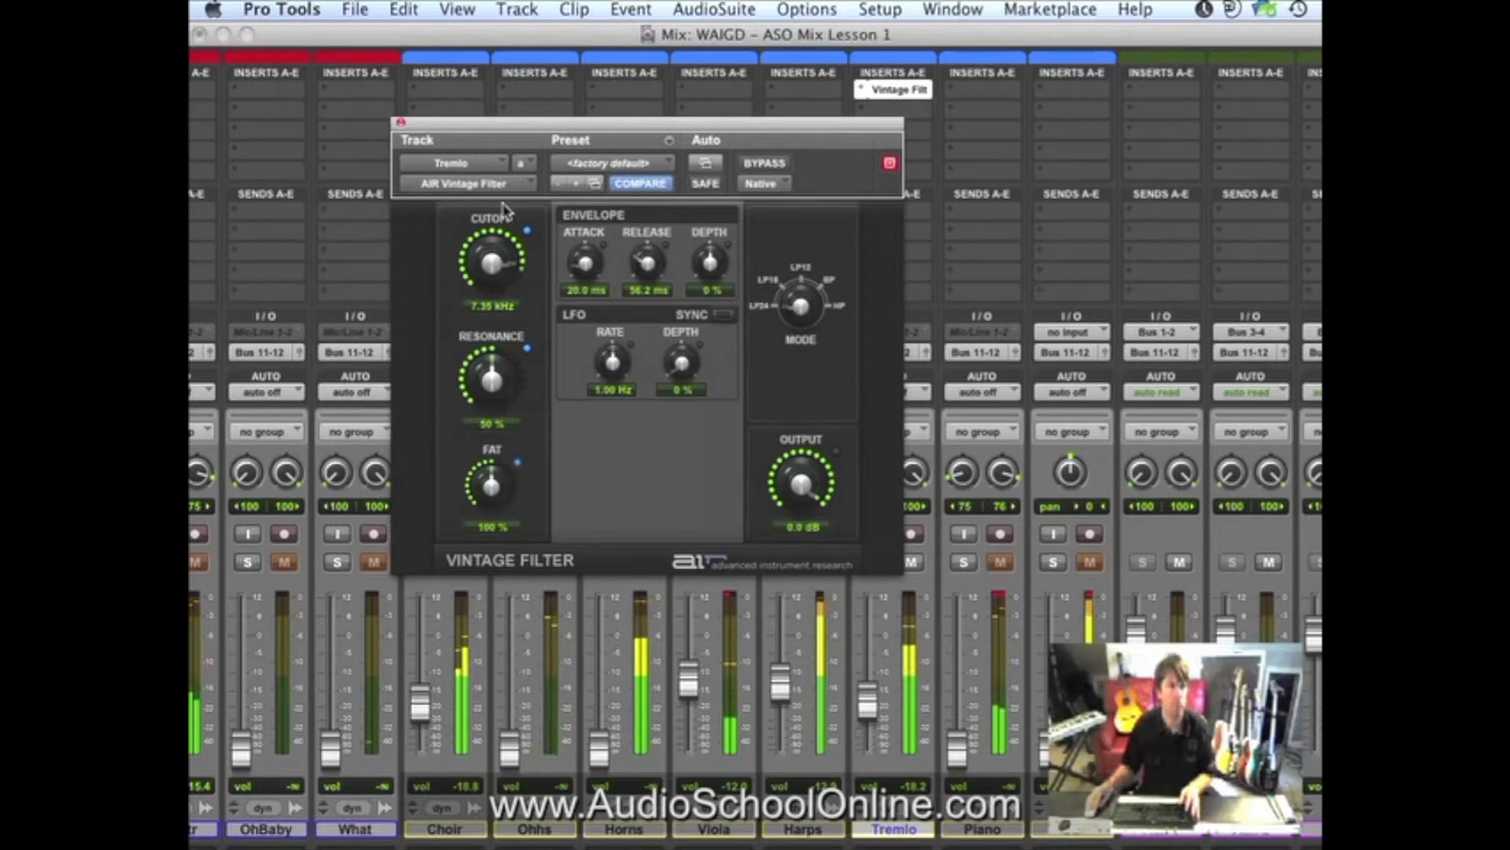
left_click_drag(493, 379, 503, 429)
left_click_drag(491, 262, 494, 280)
mouse_move(492, 381)
left_mouse_down()
mouse_move(489, 419)
mouse_move(489, 385)
left_mouse_up()
left_click_drag(490, 480, 489, 466)
Compare the Tremlo sound with the Vintage Filter bypassed and active, leave it active, and close the plug-in window.
left_click(767, 163)
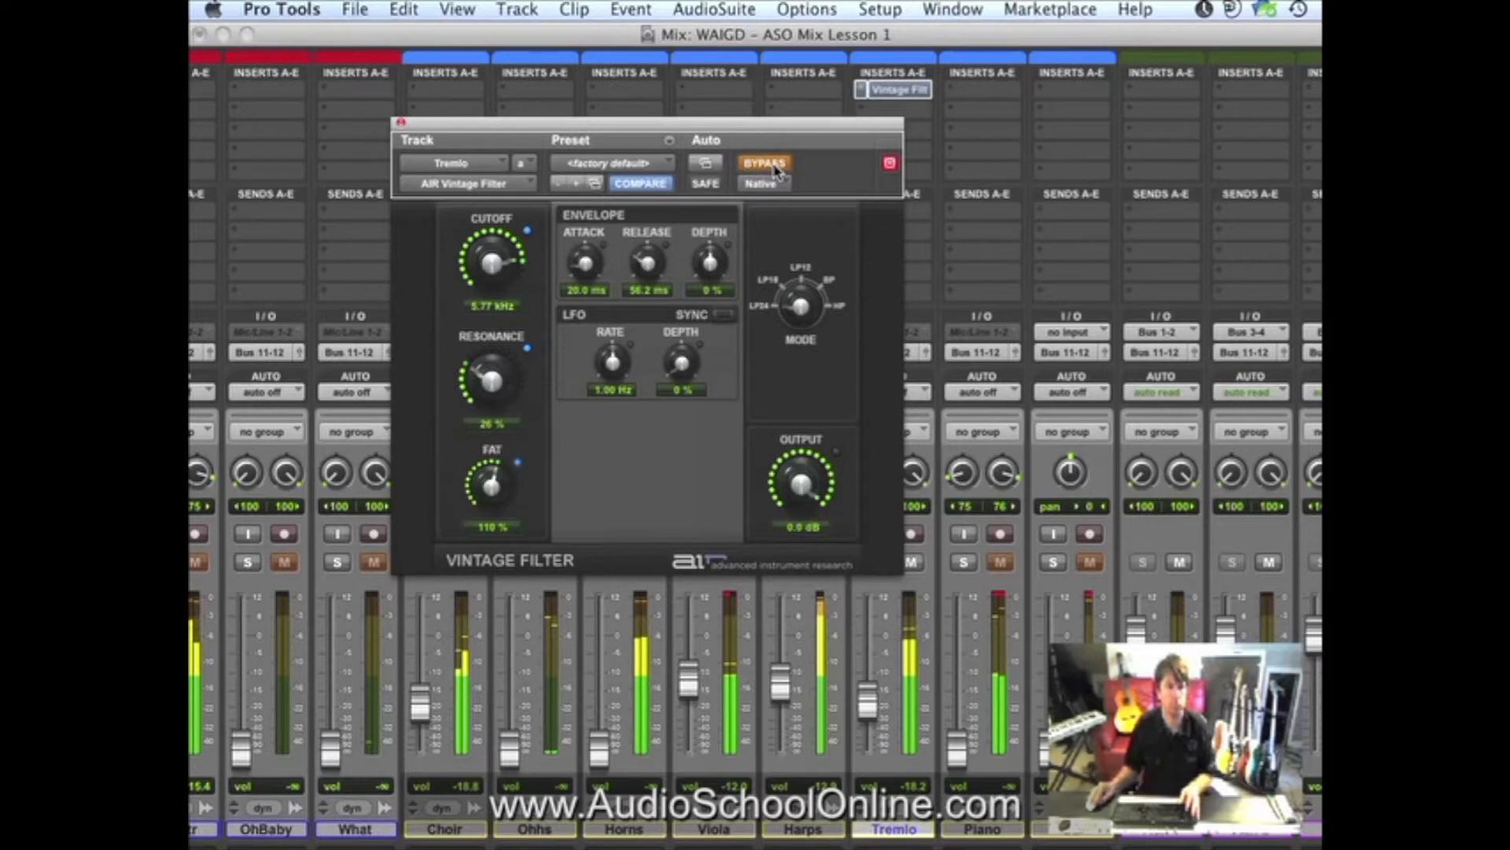
left_click(775, 168)
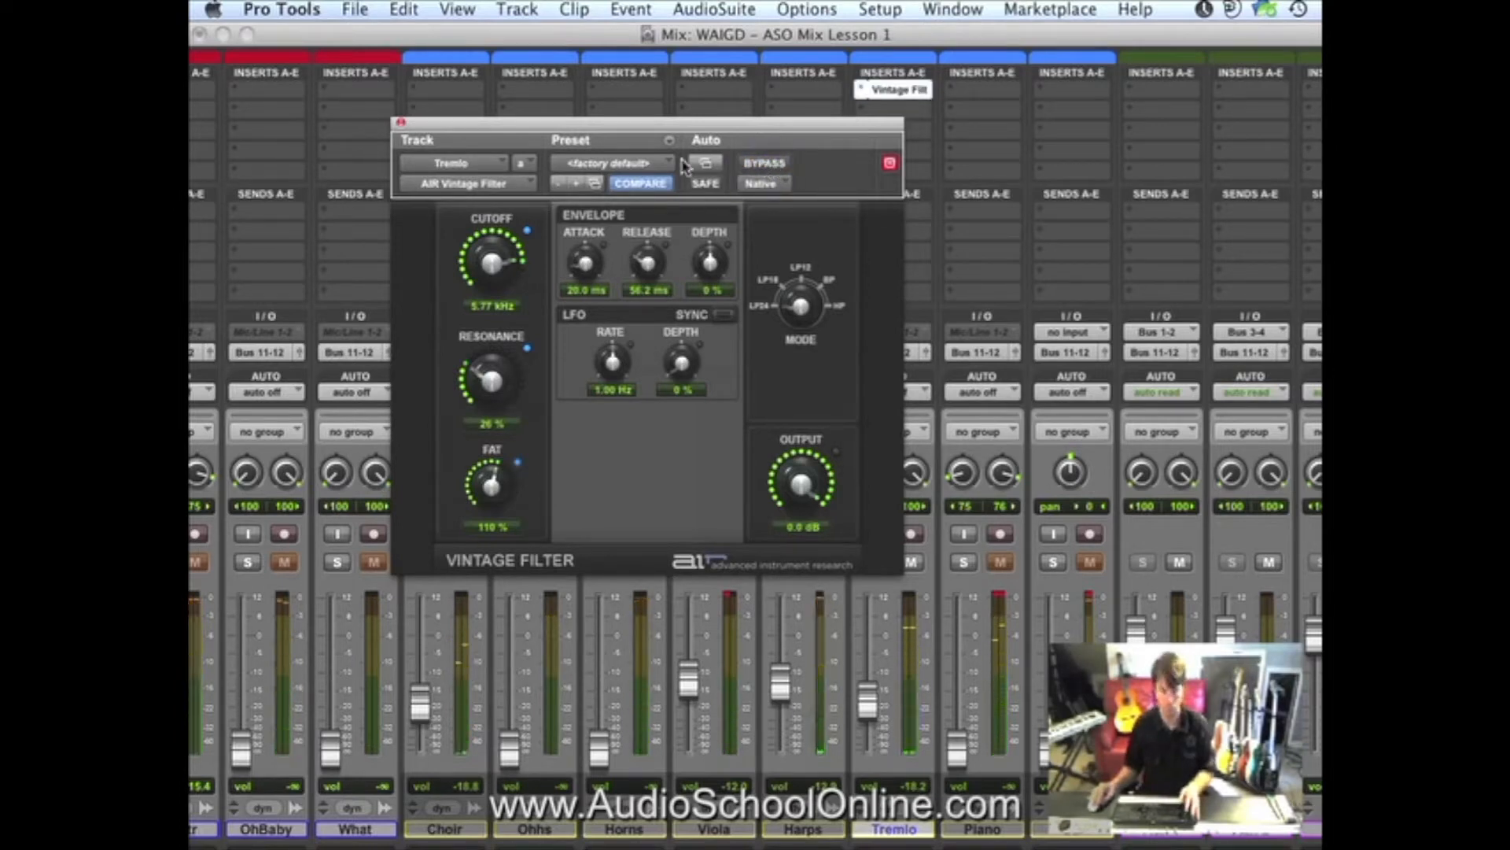
left_click(780, 164)
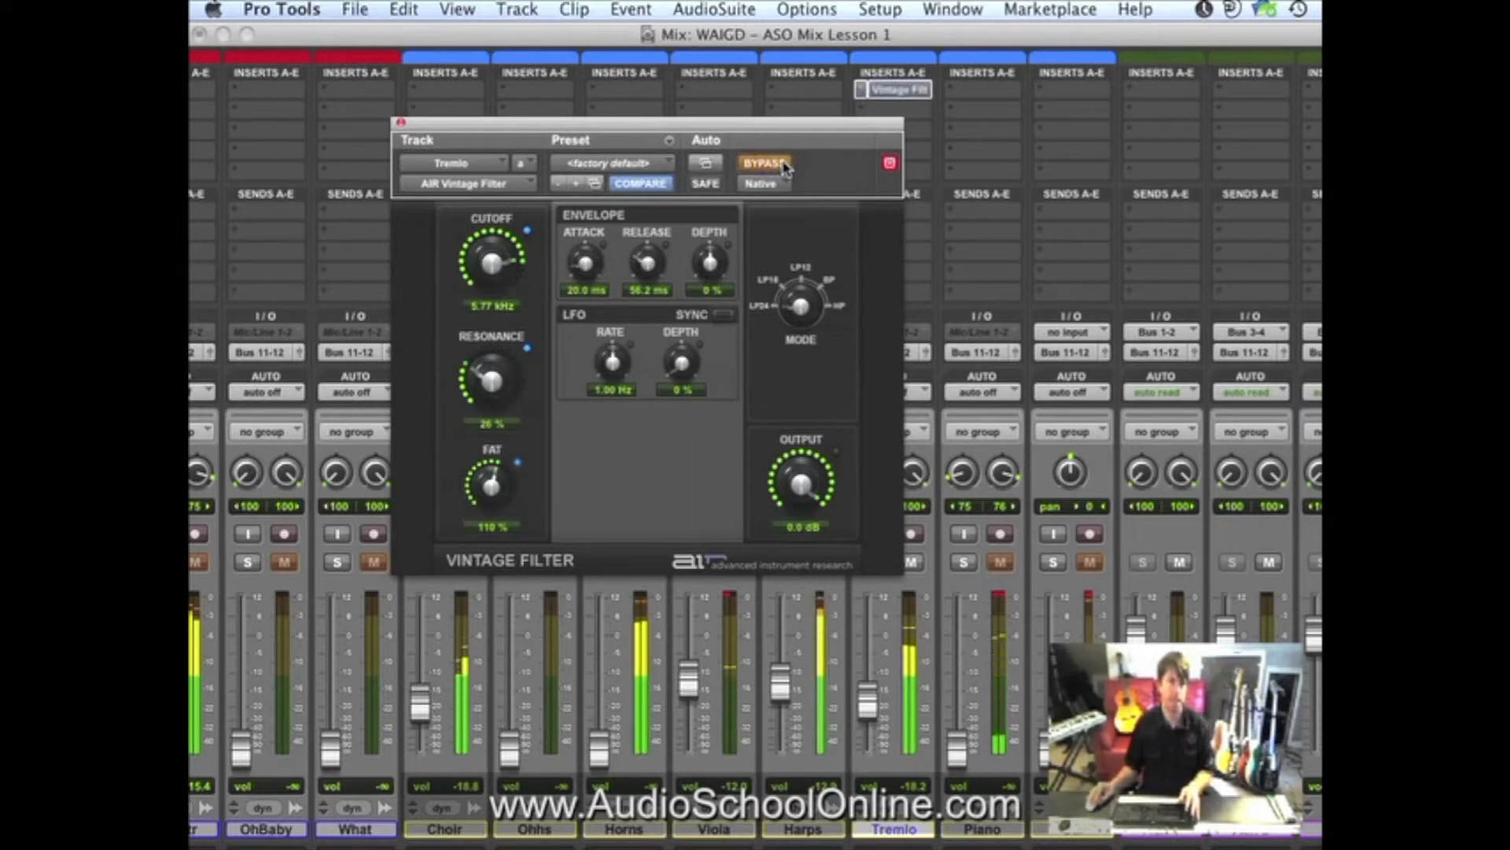
left_click(783, 166)
left_click(784, 164)
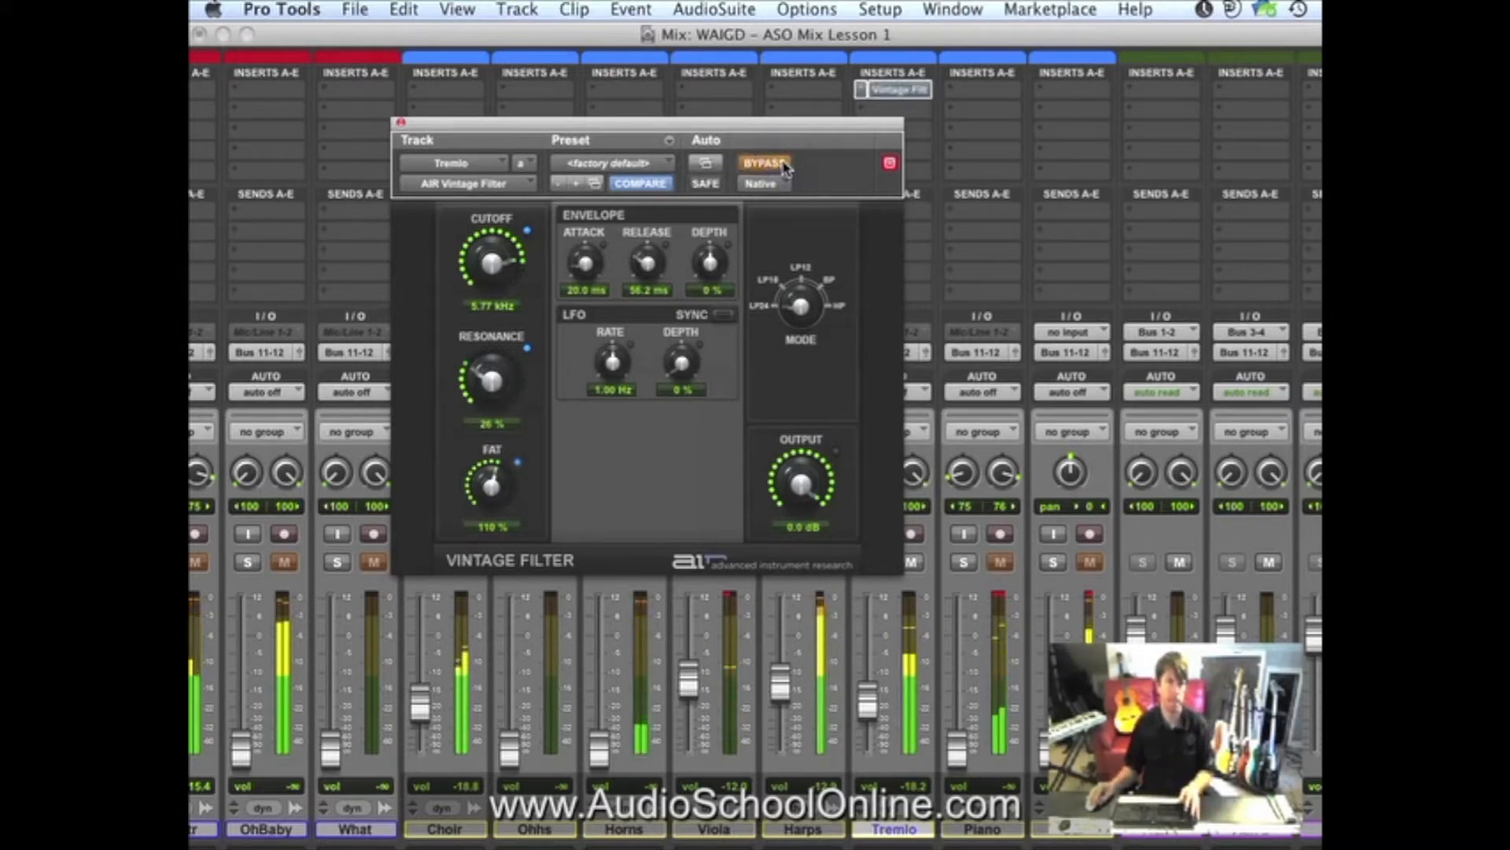
left_click(784, 164)
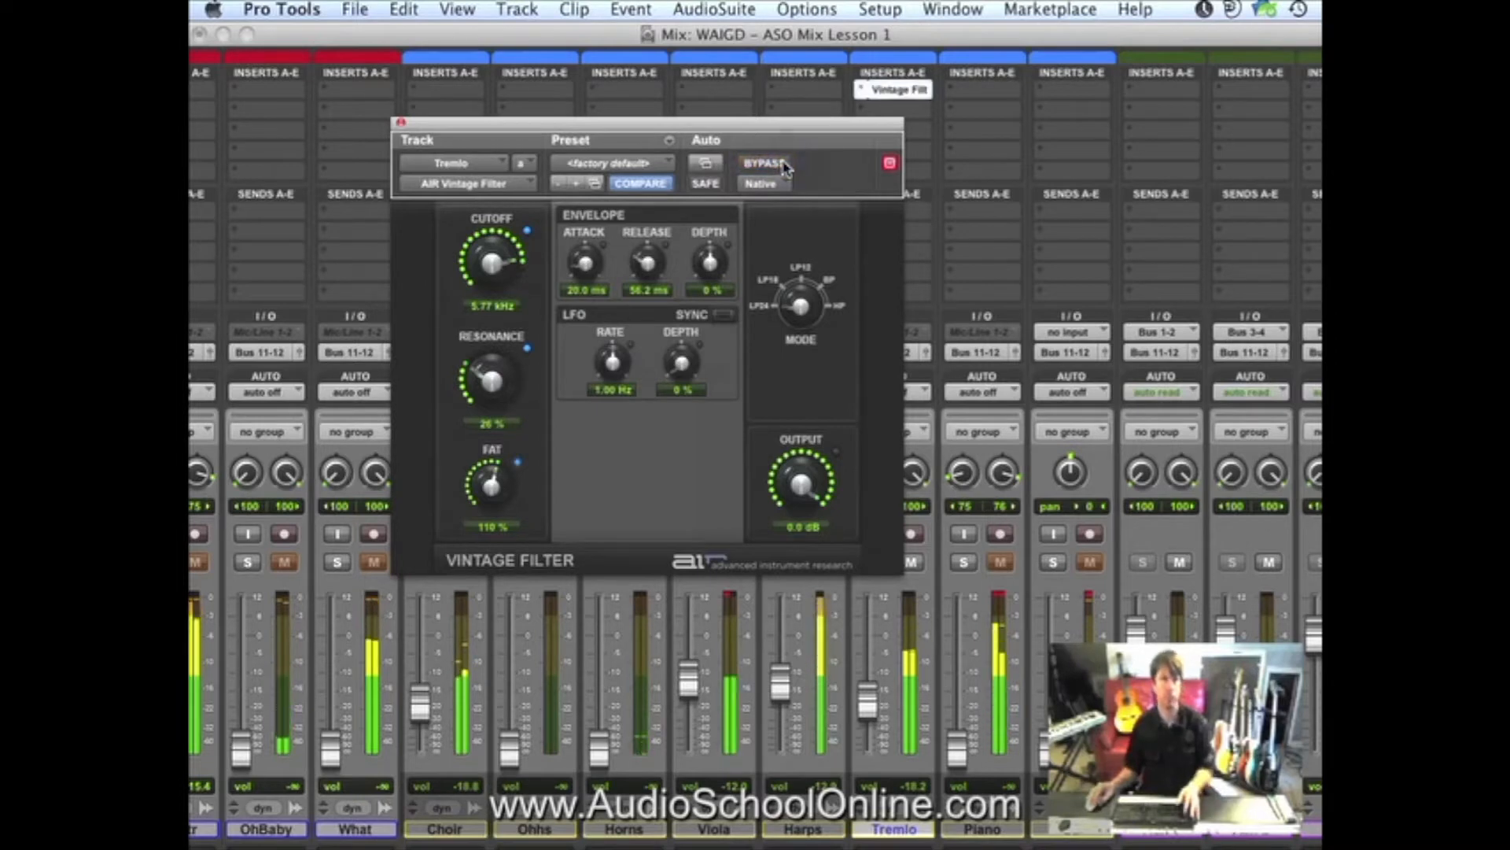
left_click(399, 124)
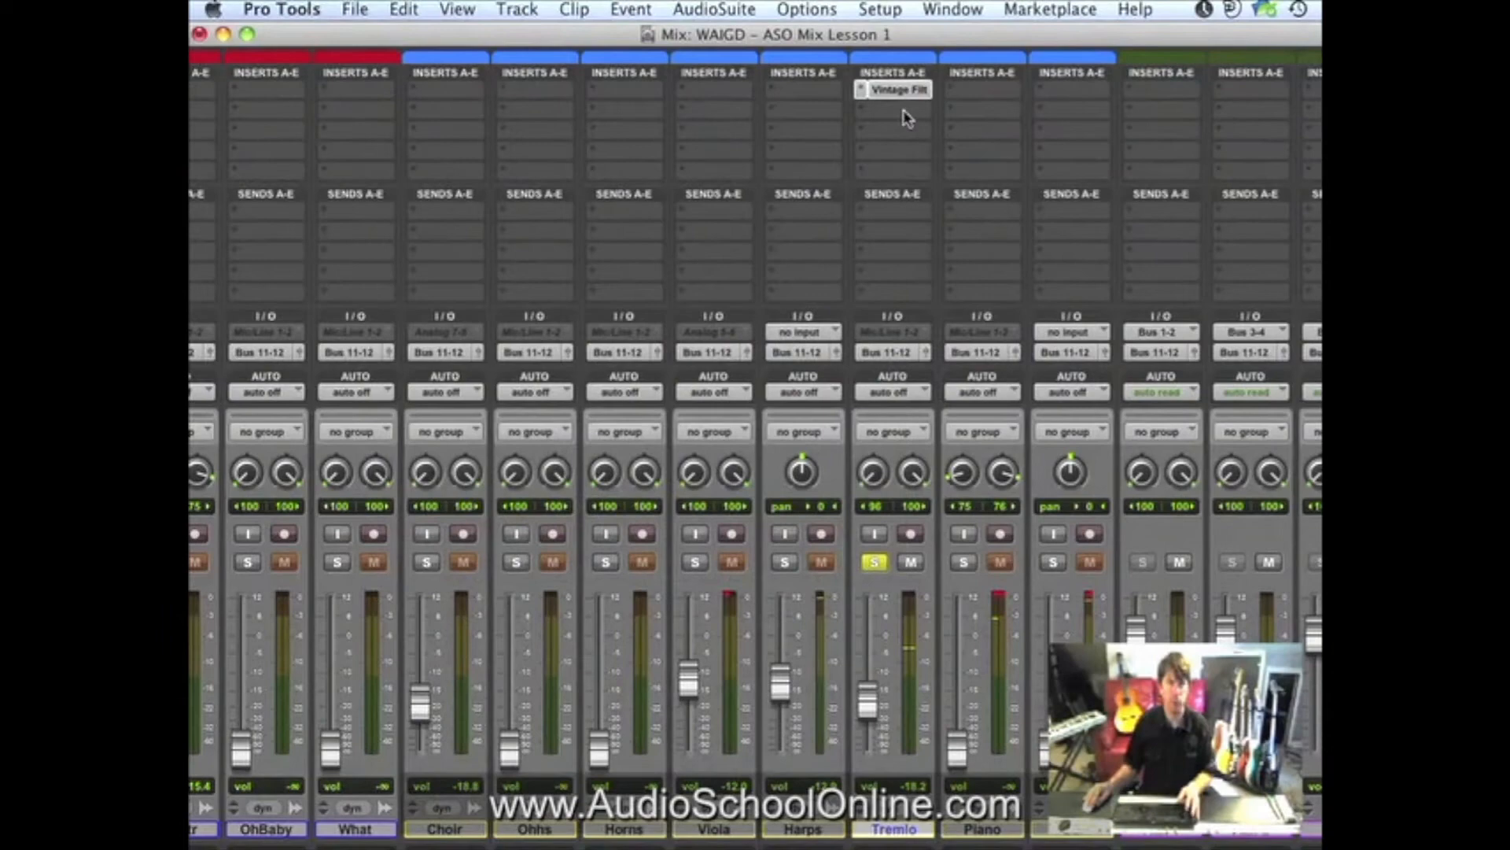
Add the DSP Q4 (stereo) equalizer to the Tremlo track's second insert slot.
left_click(904, 114)
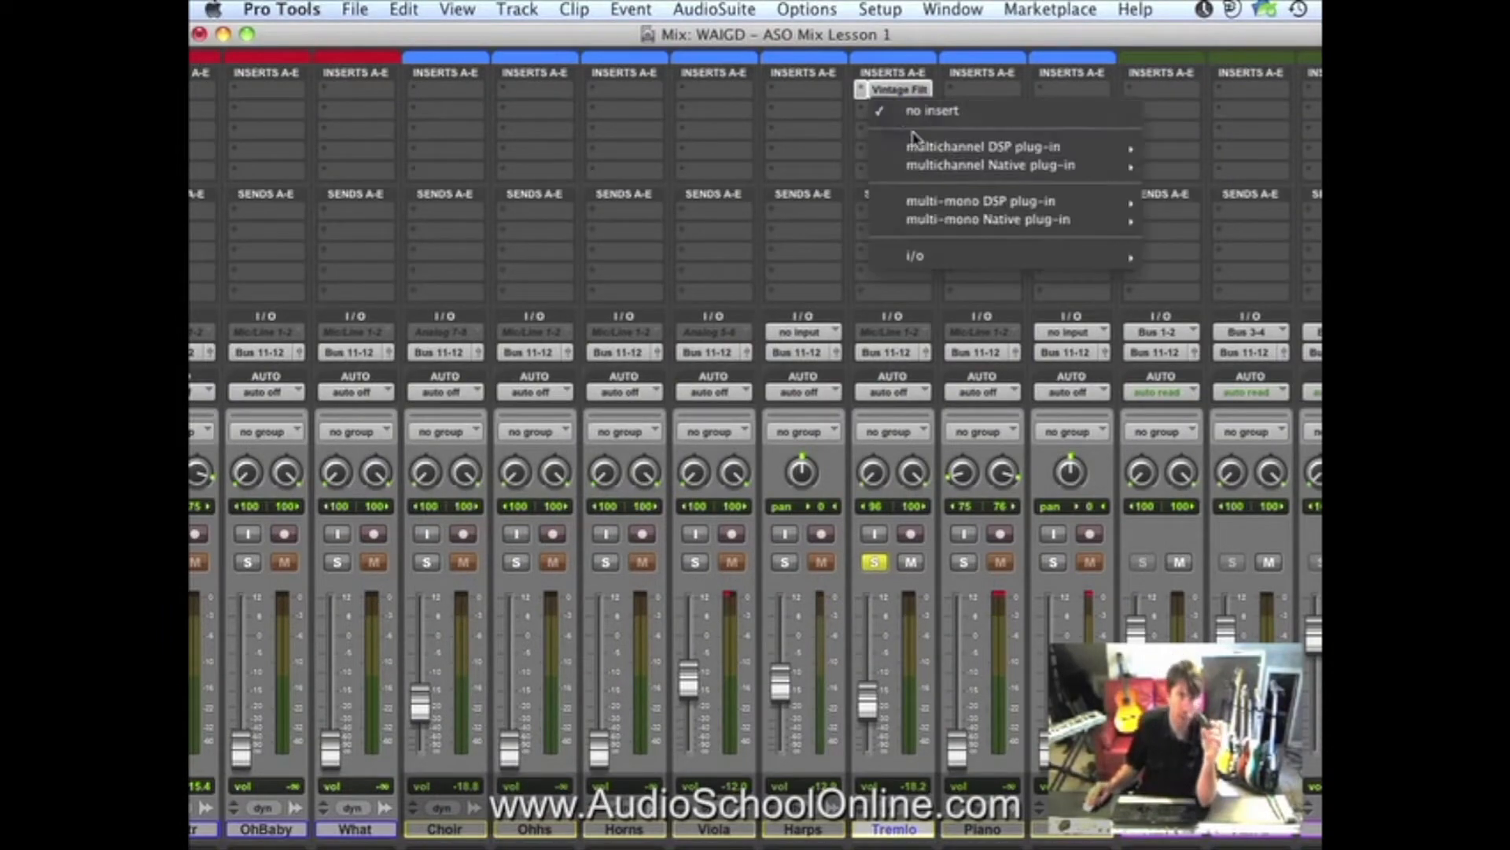
mouse_move(944, 146)
mouse_move(1188, 146)
mouse_move(1090, 847)
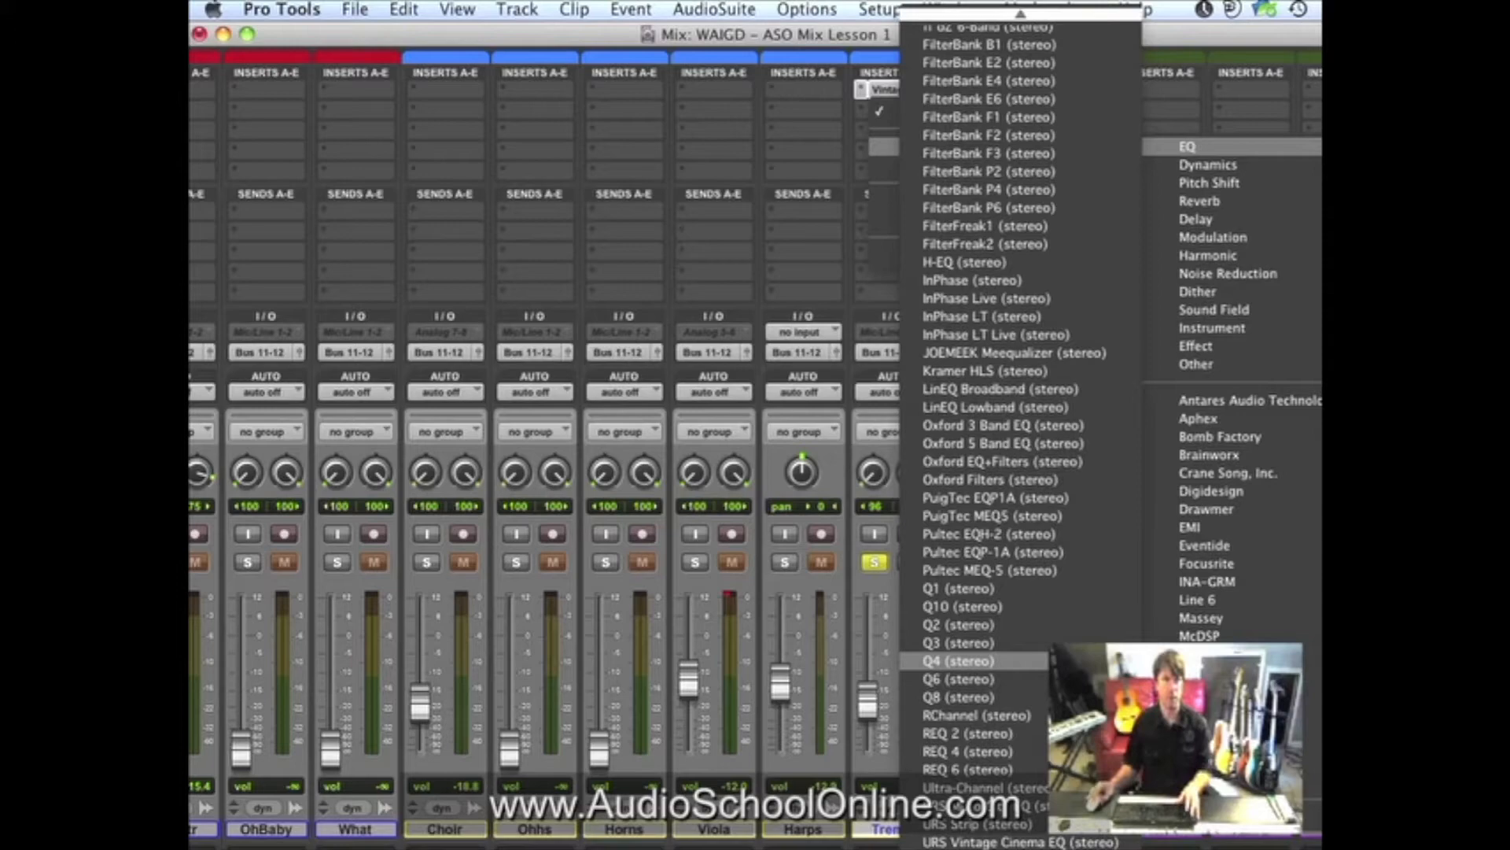
left_click(958, 661)
Find the harsh frequency with a narrow band 4 boost of 12 dB at 3339 Hz with Q 70.5, and stop playback.
left_click_drag(727, 500, 727, 464)
left_click_drag(621, 305, 707, 265)
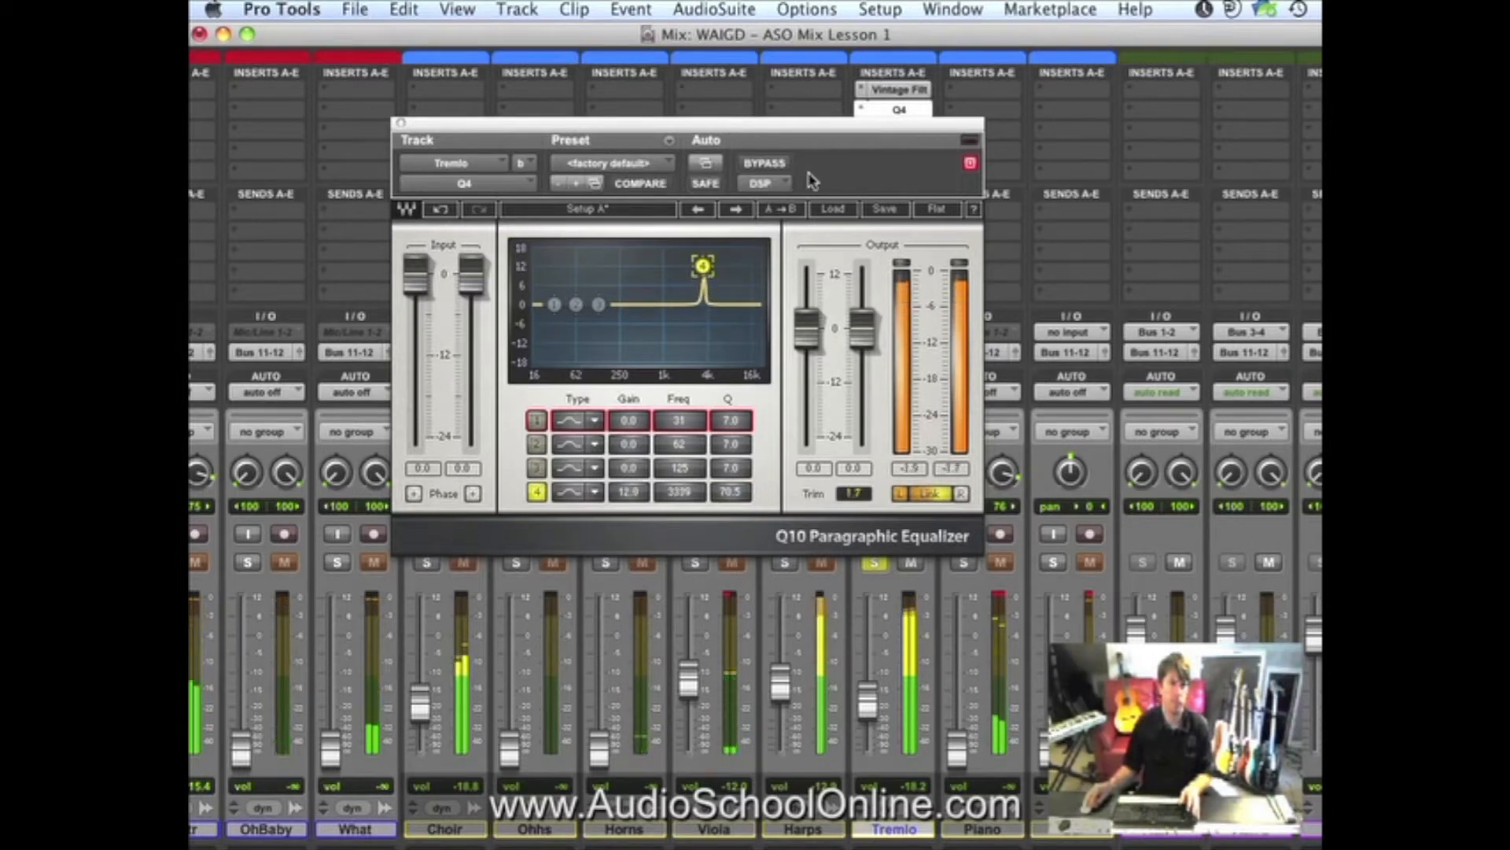
key("space")
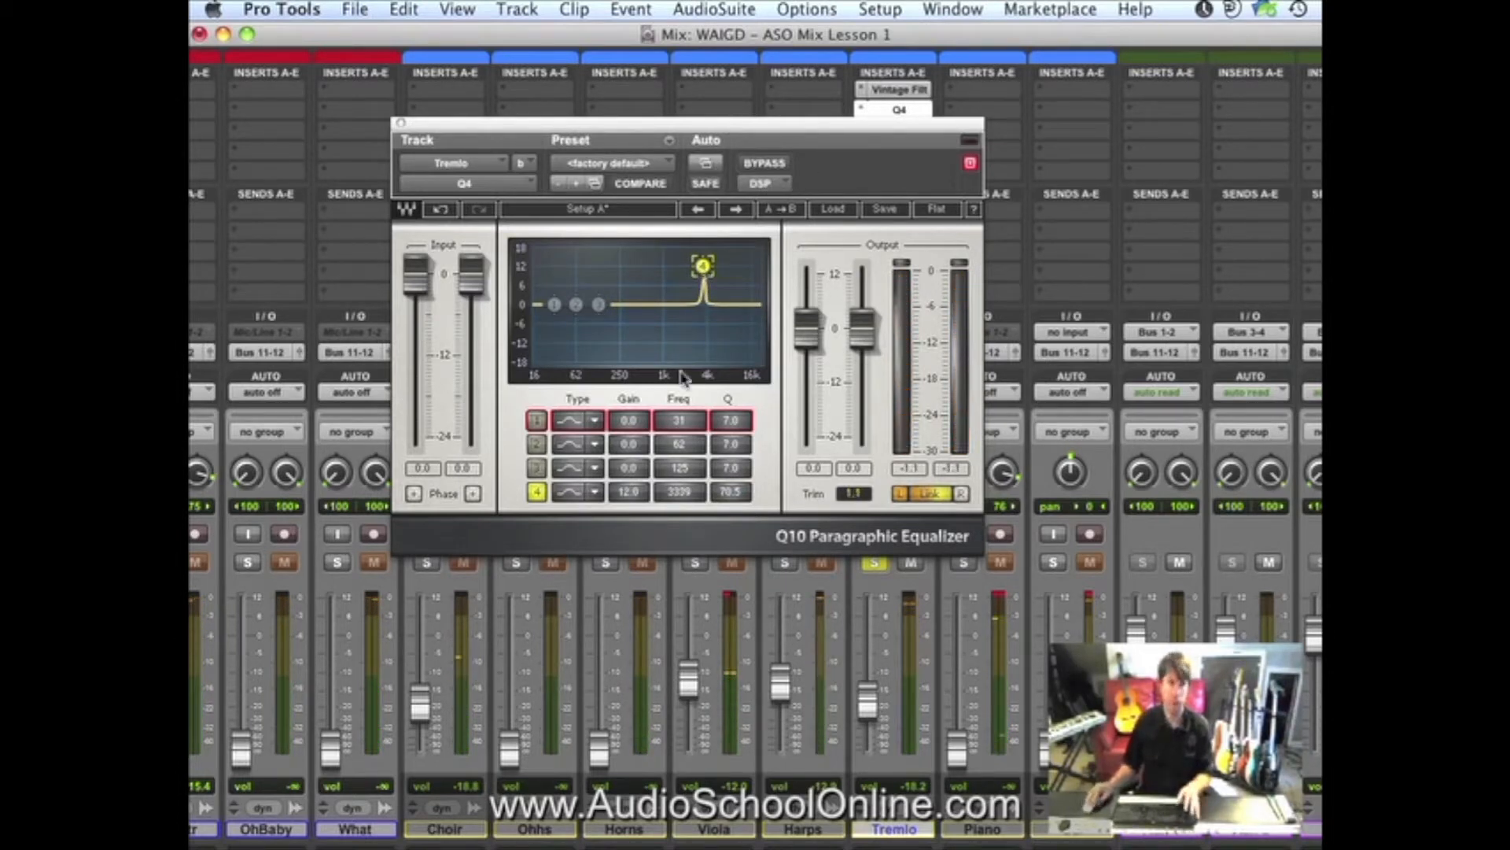
Resume playback and turn the 3339 Hz band into a cut of -7.6 dB with a Q of 39.7.
key("space")
left_click_drag(629, 491, 649, 775)
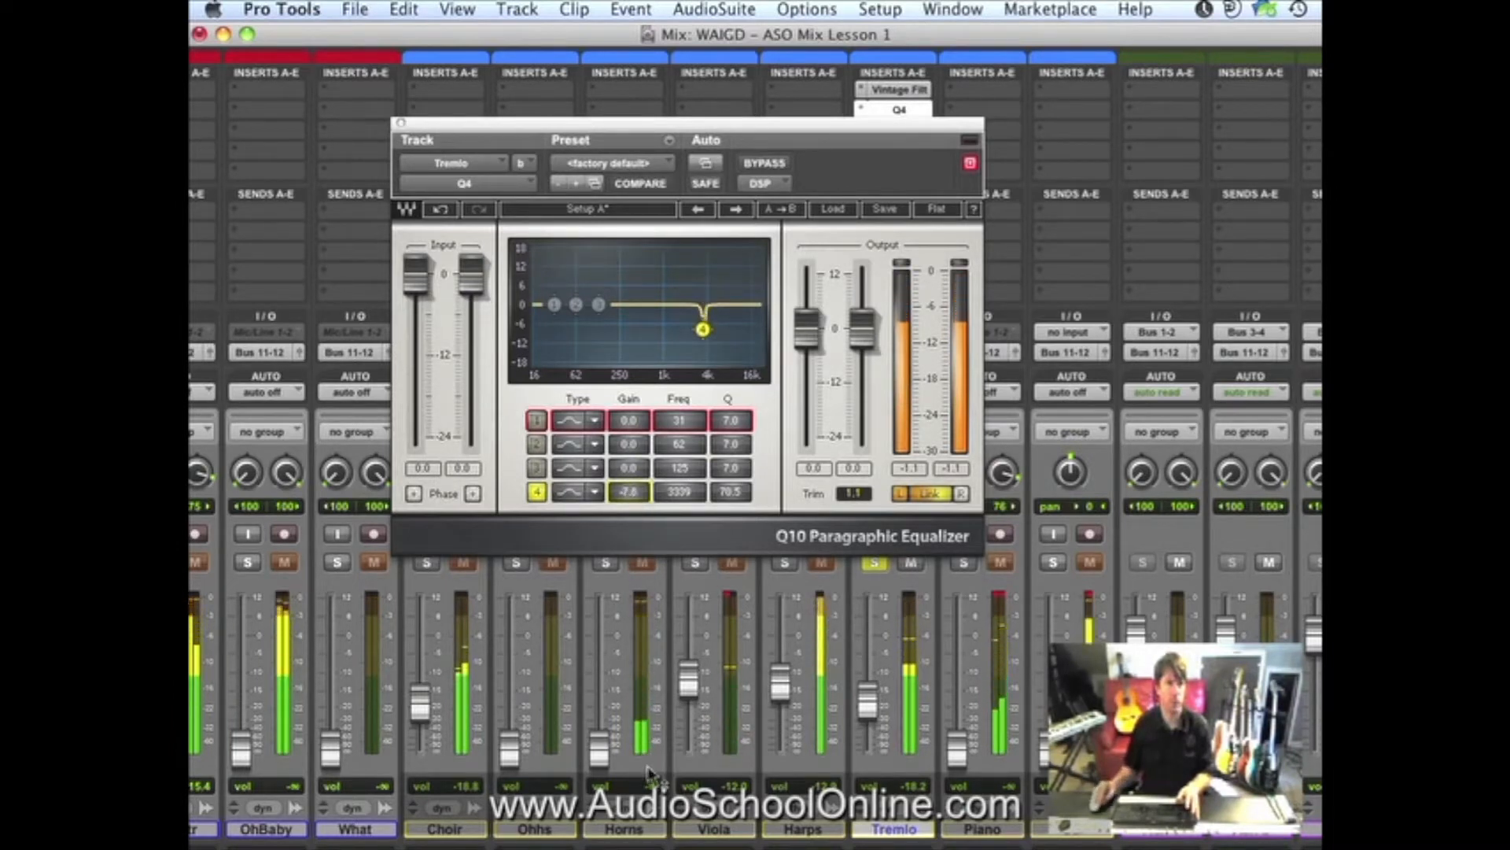
left_click_drag(730, 492, 697, 495)
Compare Tremlo with equalizer band 4 off and on during playback, leave the band on, and close the Q4 window.
left_click(536, 490)
left_click(536, 491)
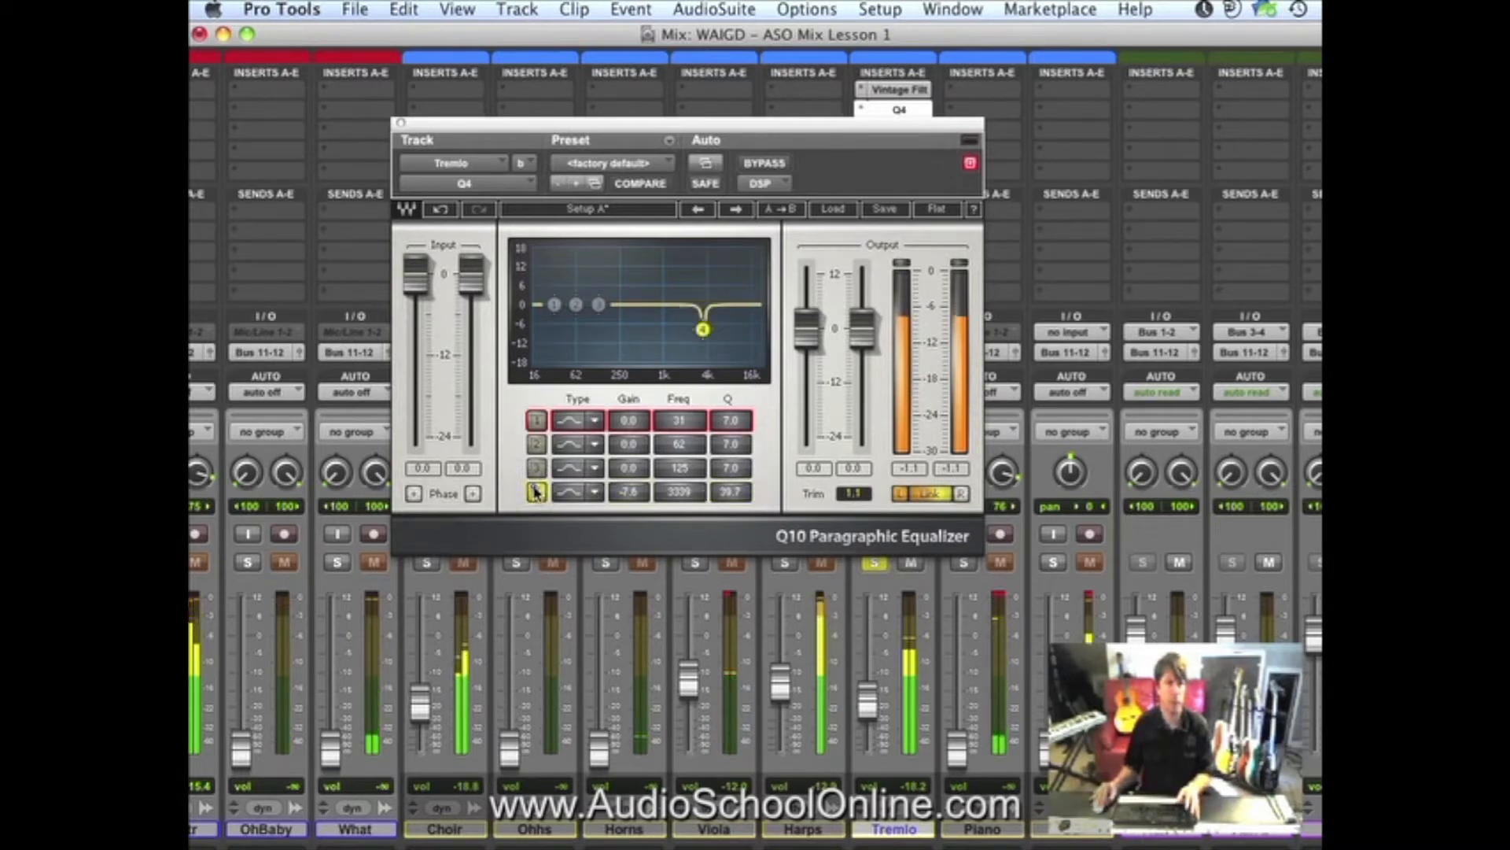
left_click(535, 491)
left_click(536, 490)
left_click(536, 491)
left_click(536, 491)
left_click(536, 491)
left_click(535, 491)
left_click(536, 490)
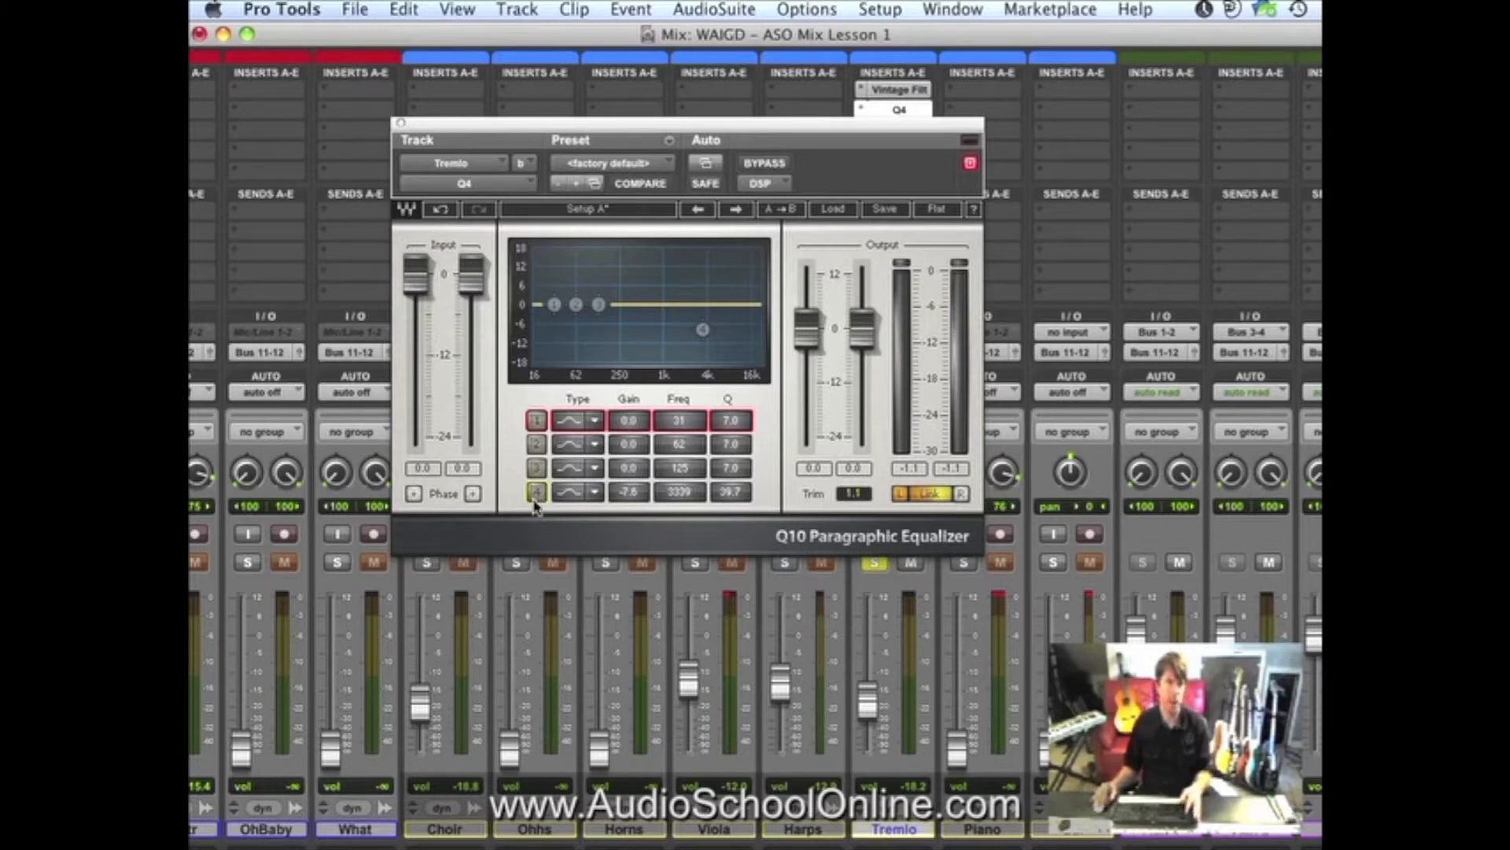
key("space")
left_click(536, 494)
left_click(536, 493)
left_click(535, 494)
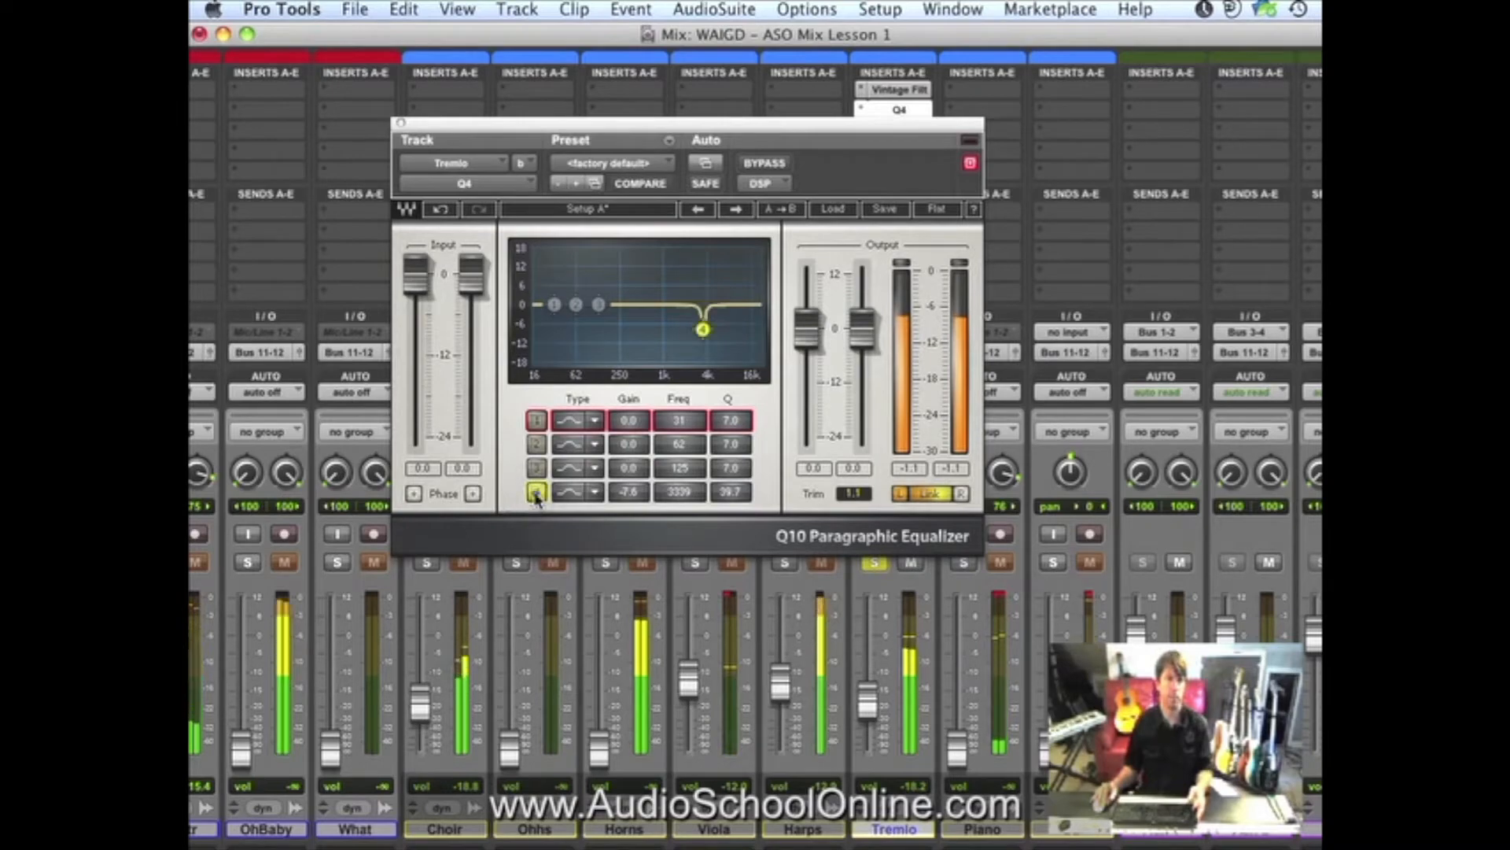
left_click(536, 493)
left_click(536, 493)
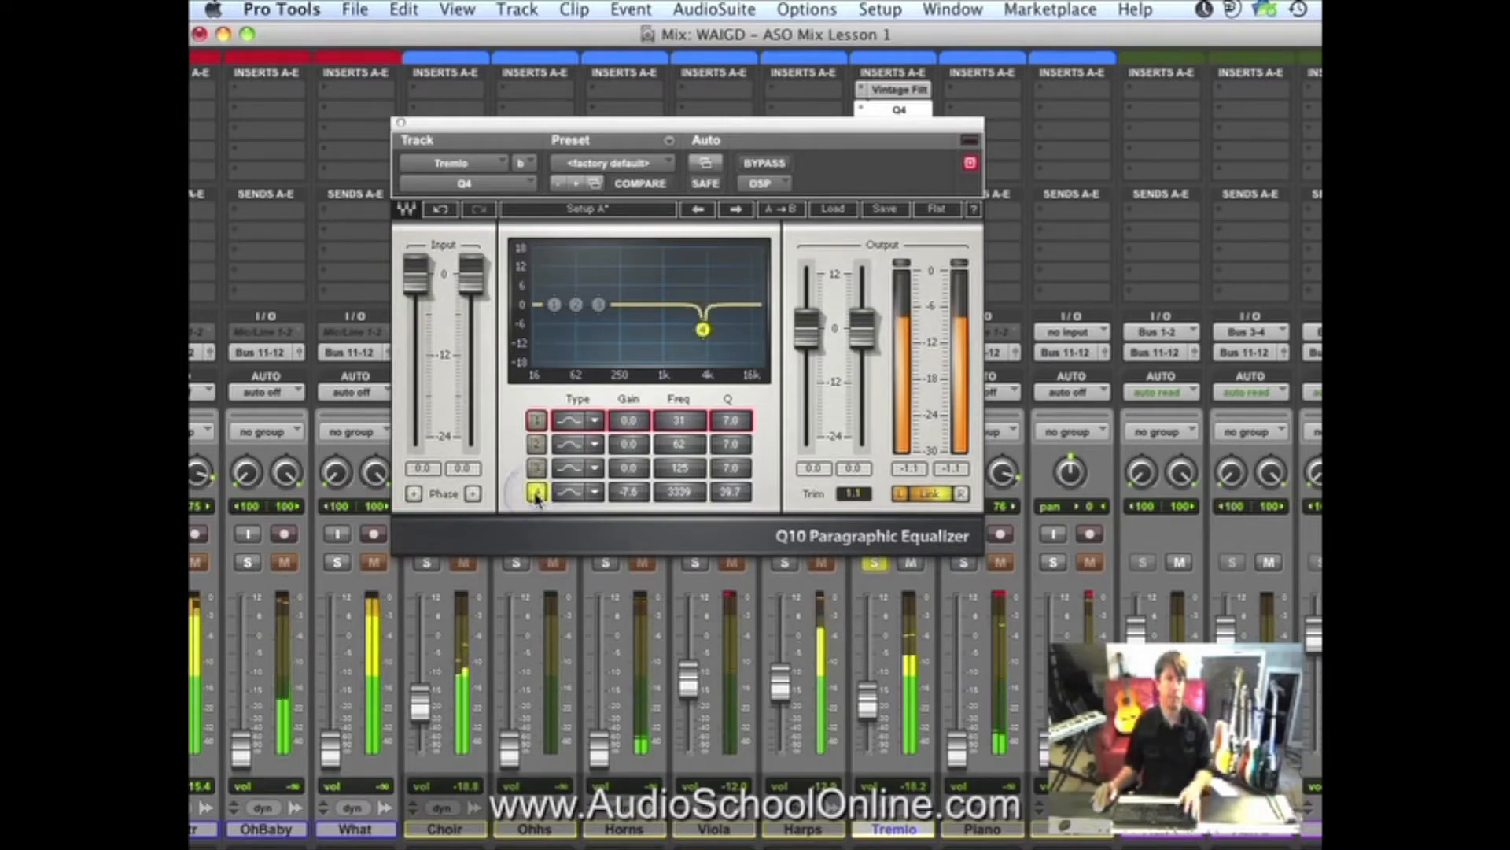
key("space")
left_click(403, 123)
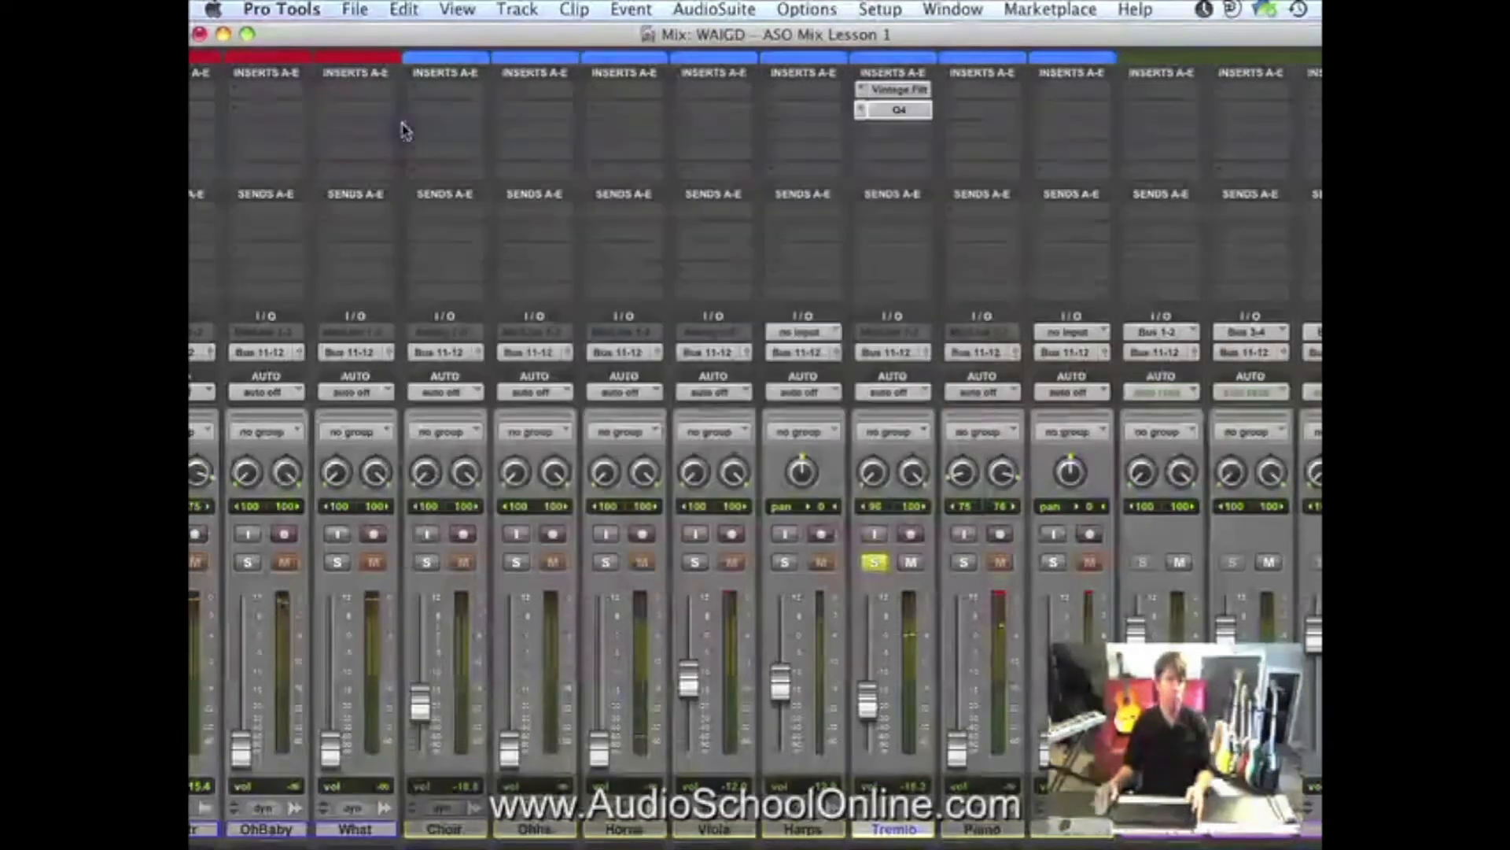
Add the DSP Short Delay II (stereo) to the Tremlo track's third insert slot and load the preset Ken Mono 2 Stereo 2.
left_click(913, 130)
mouse_move(1094, 167)
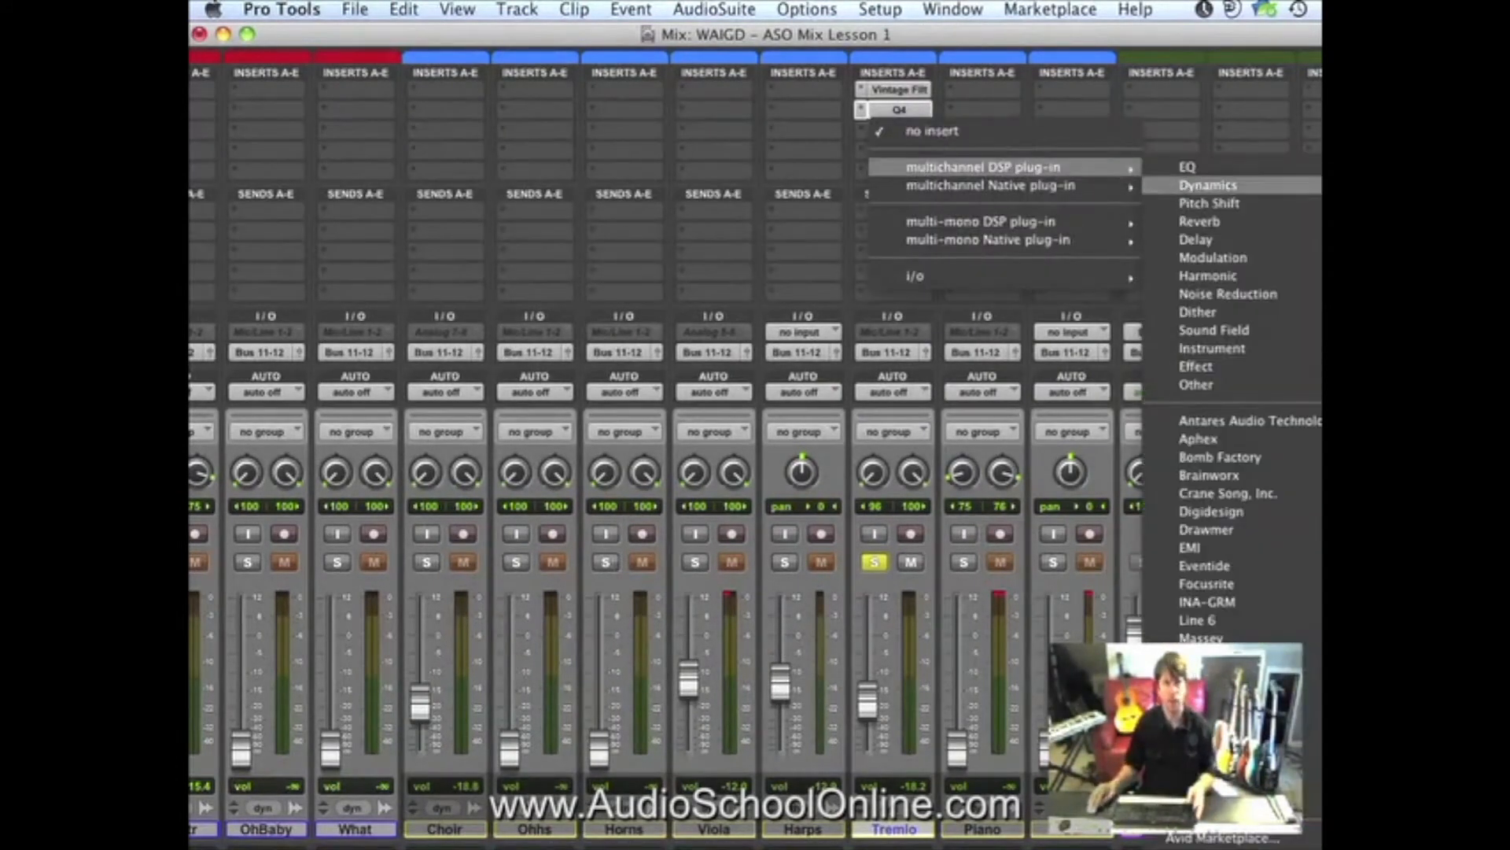
mouse_move(1283, 242)
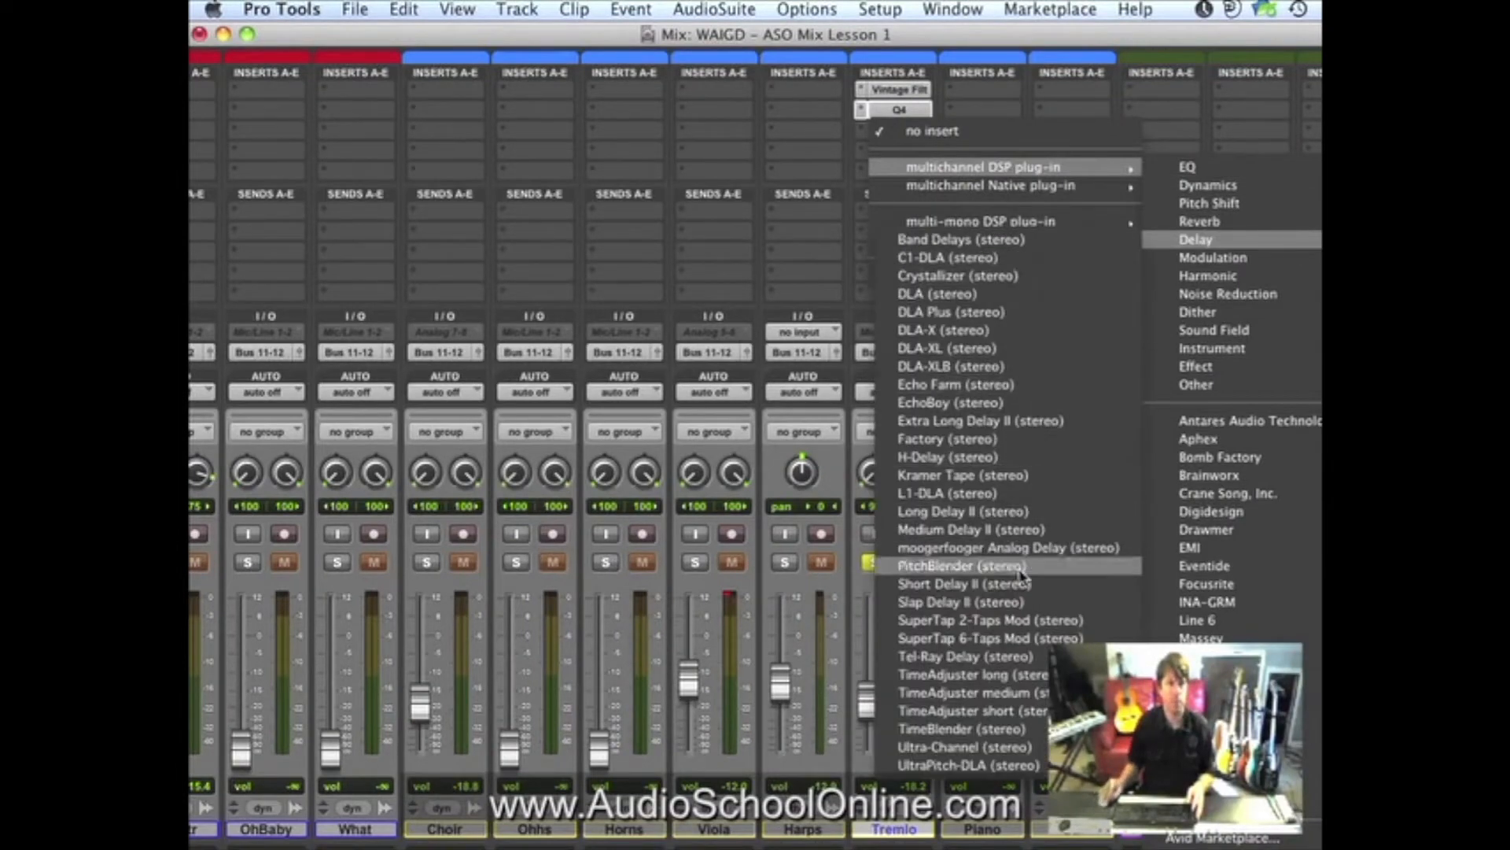
left_click(1056, 586)
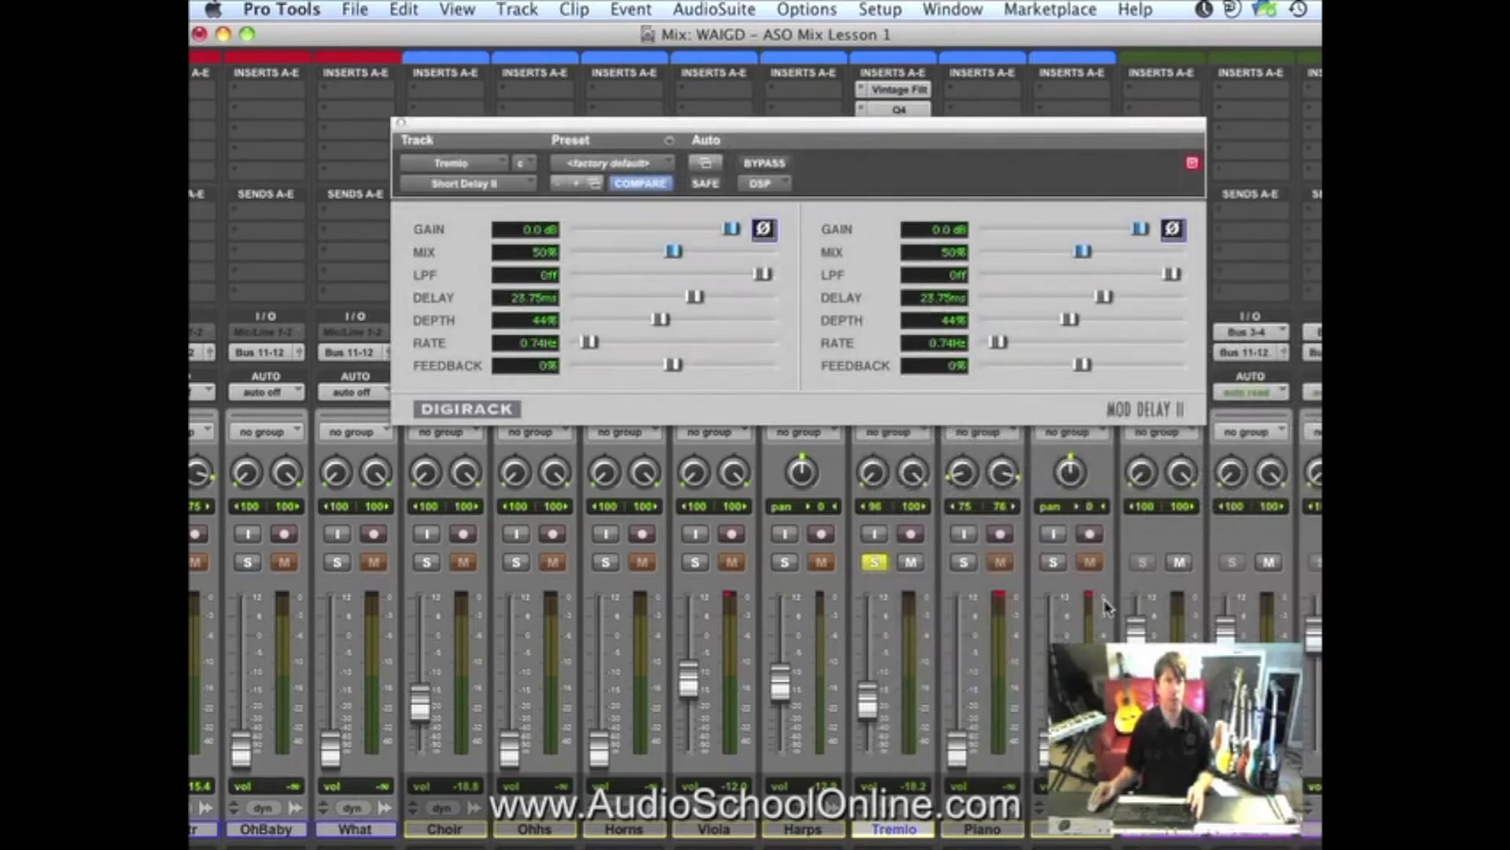
left_click(637, 163)
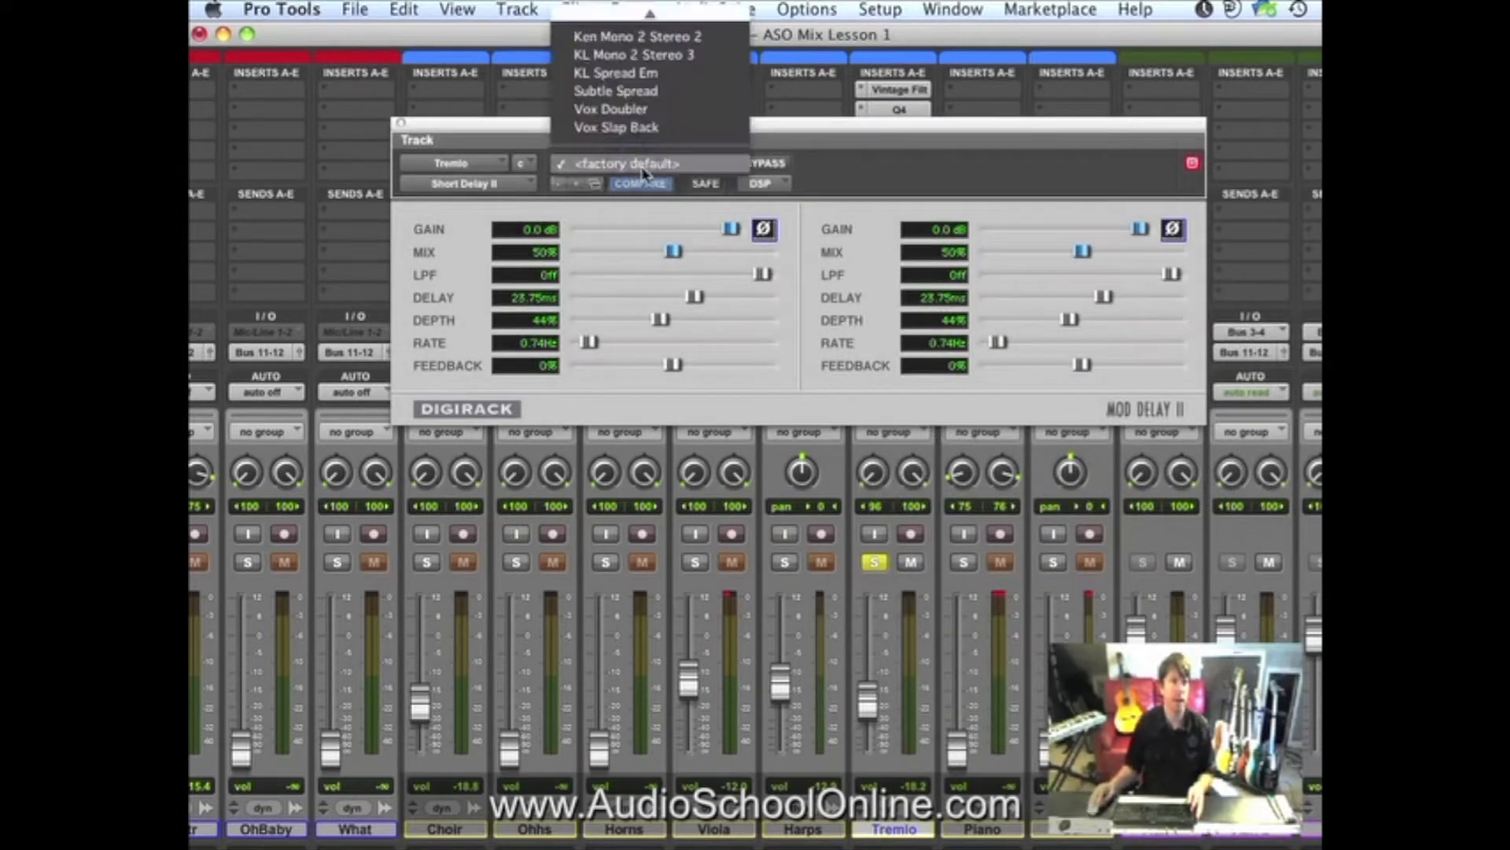
left_click(665, 36)
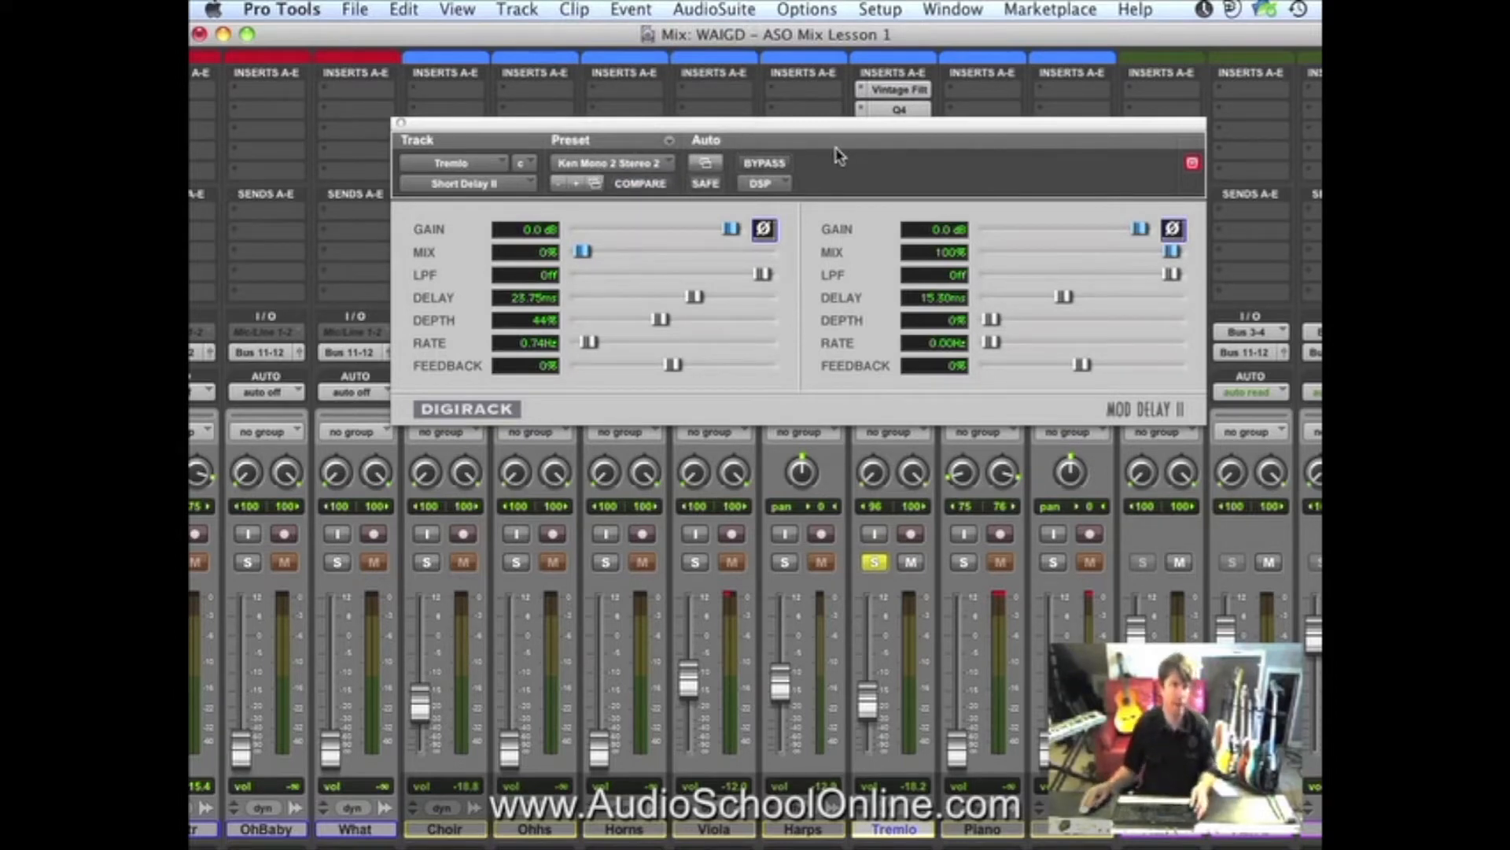
Compare Tremlo with the Short Delay II bypassed and active during playback, and leave the delay active.
key("space")
left_click(740, 232)
key("space")
key("space")
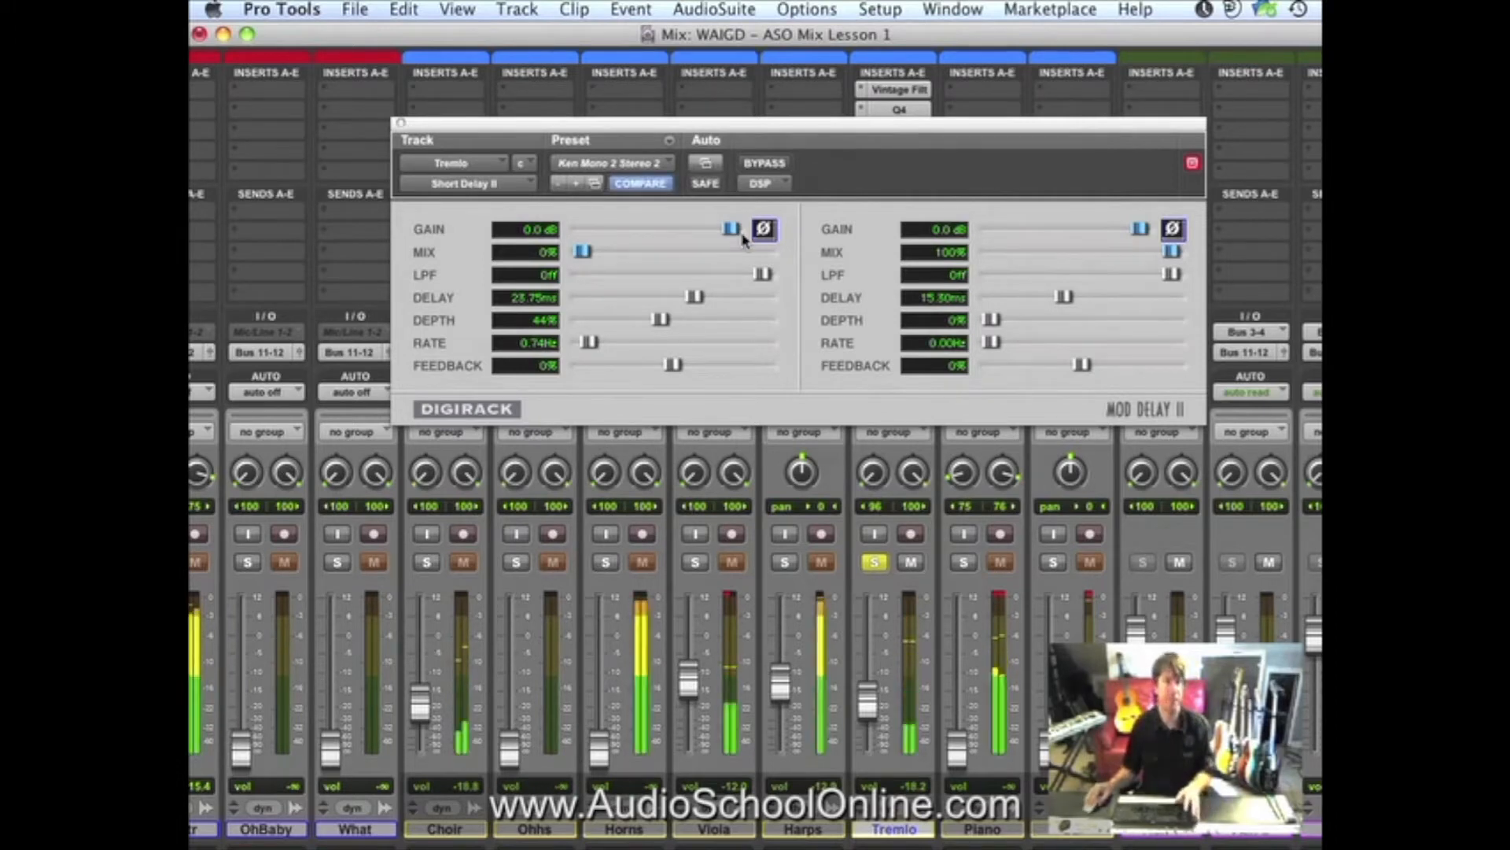
left_click(762, 165)
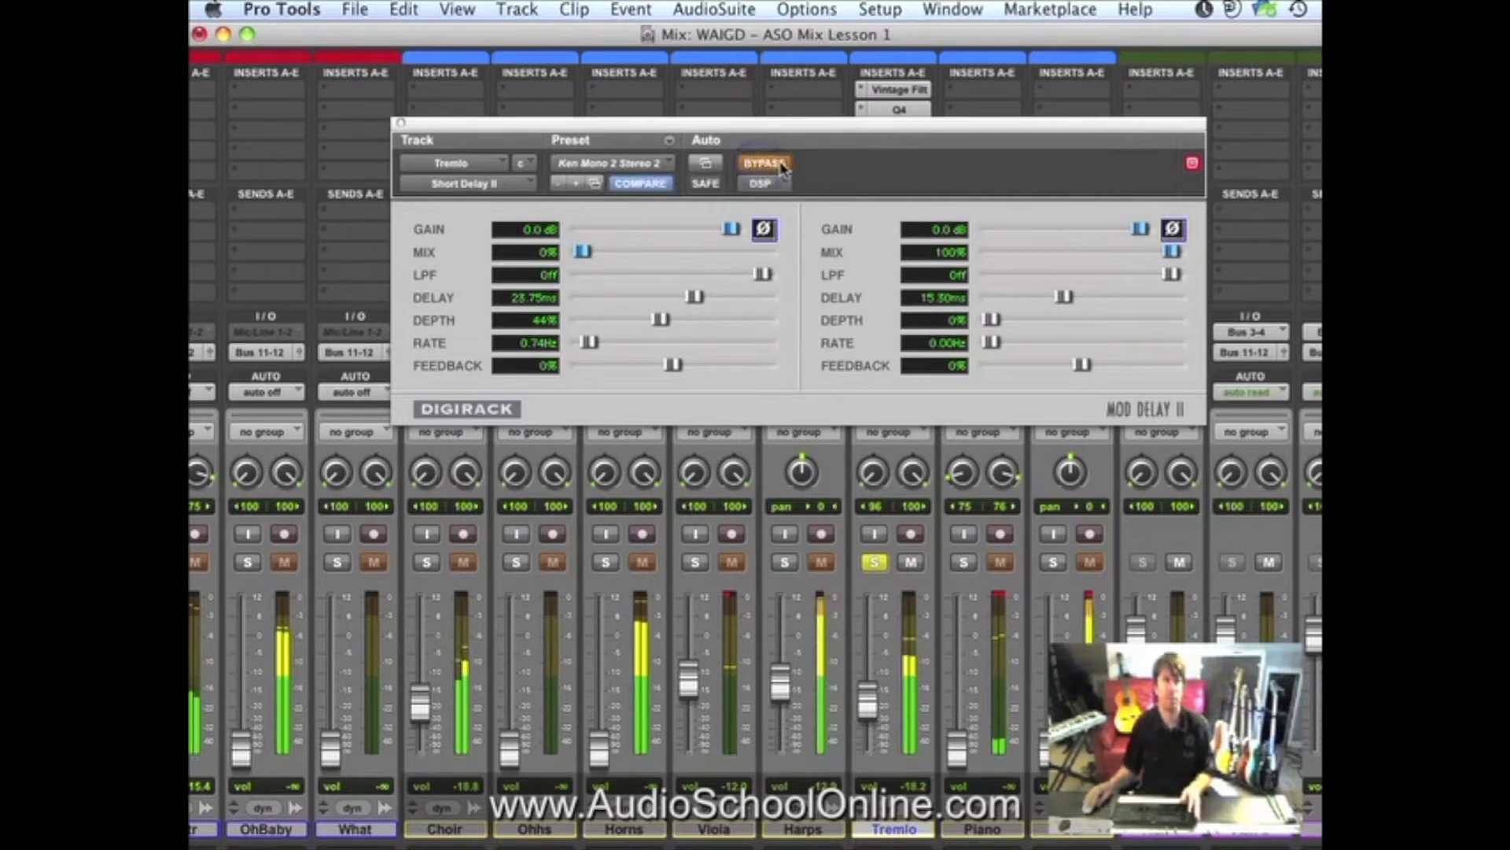
left_click(779, 165)
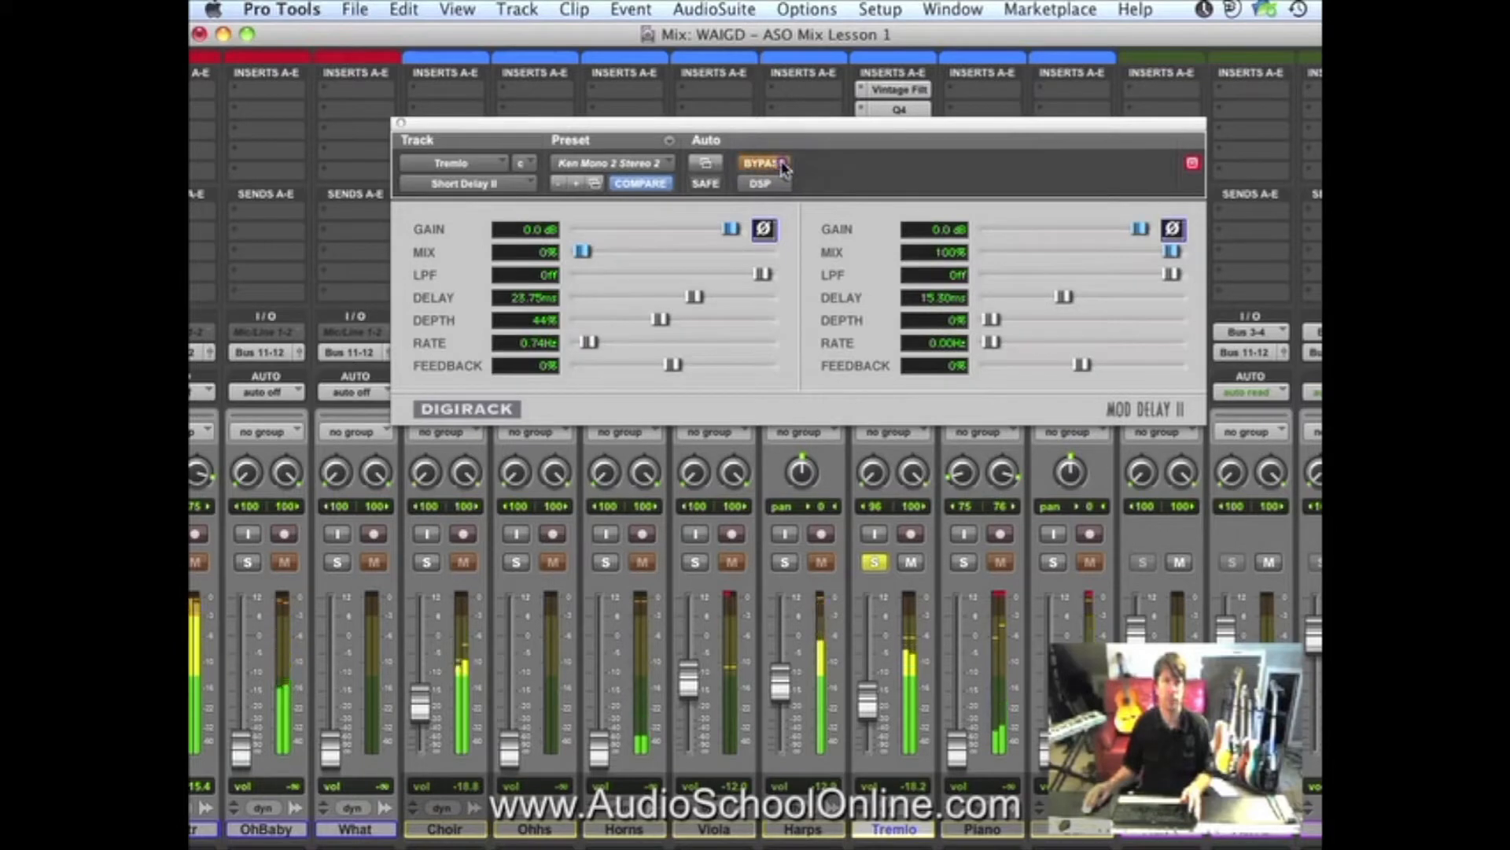
left_click(782, 165)
left_click(782, 165)
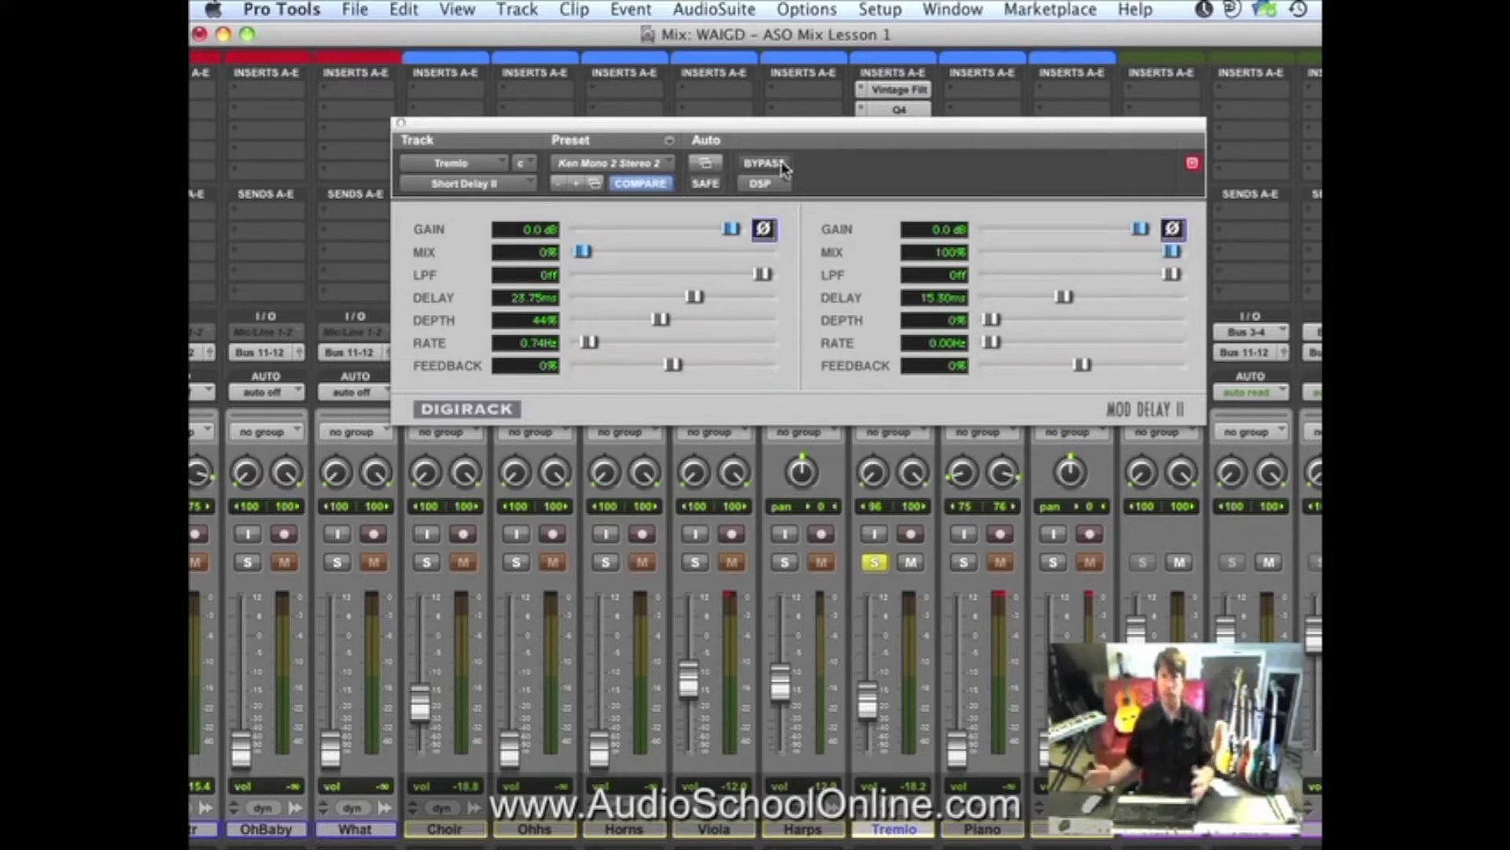
key("space")
left_click(783, 165)
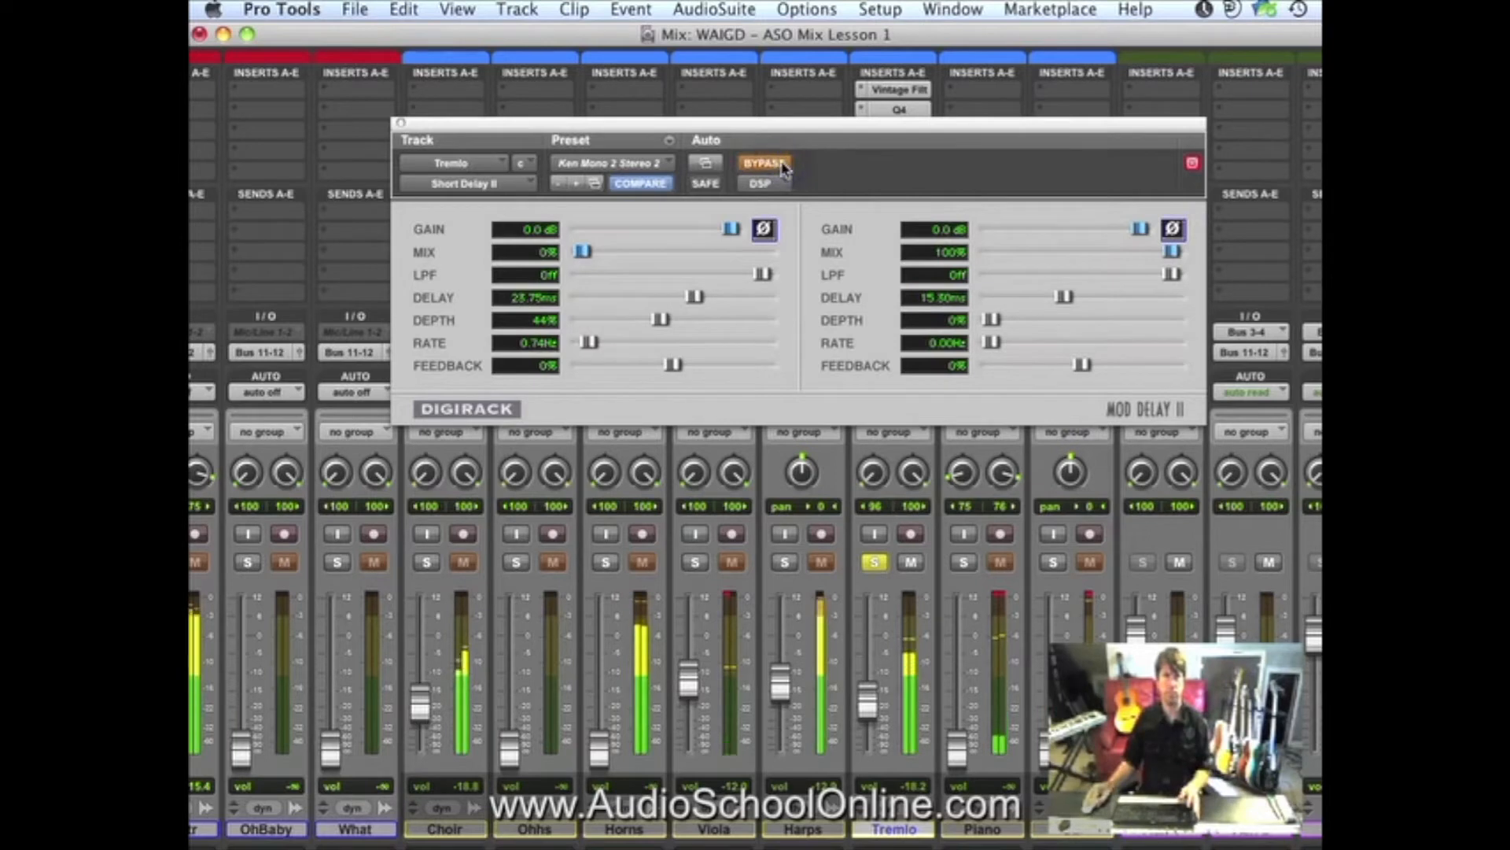
left_click(783, 166)
left_click(783, 166)
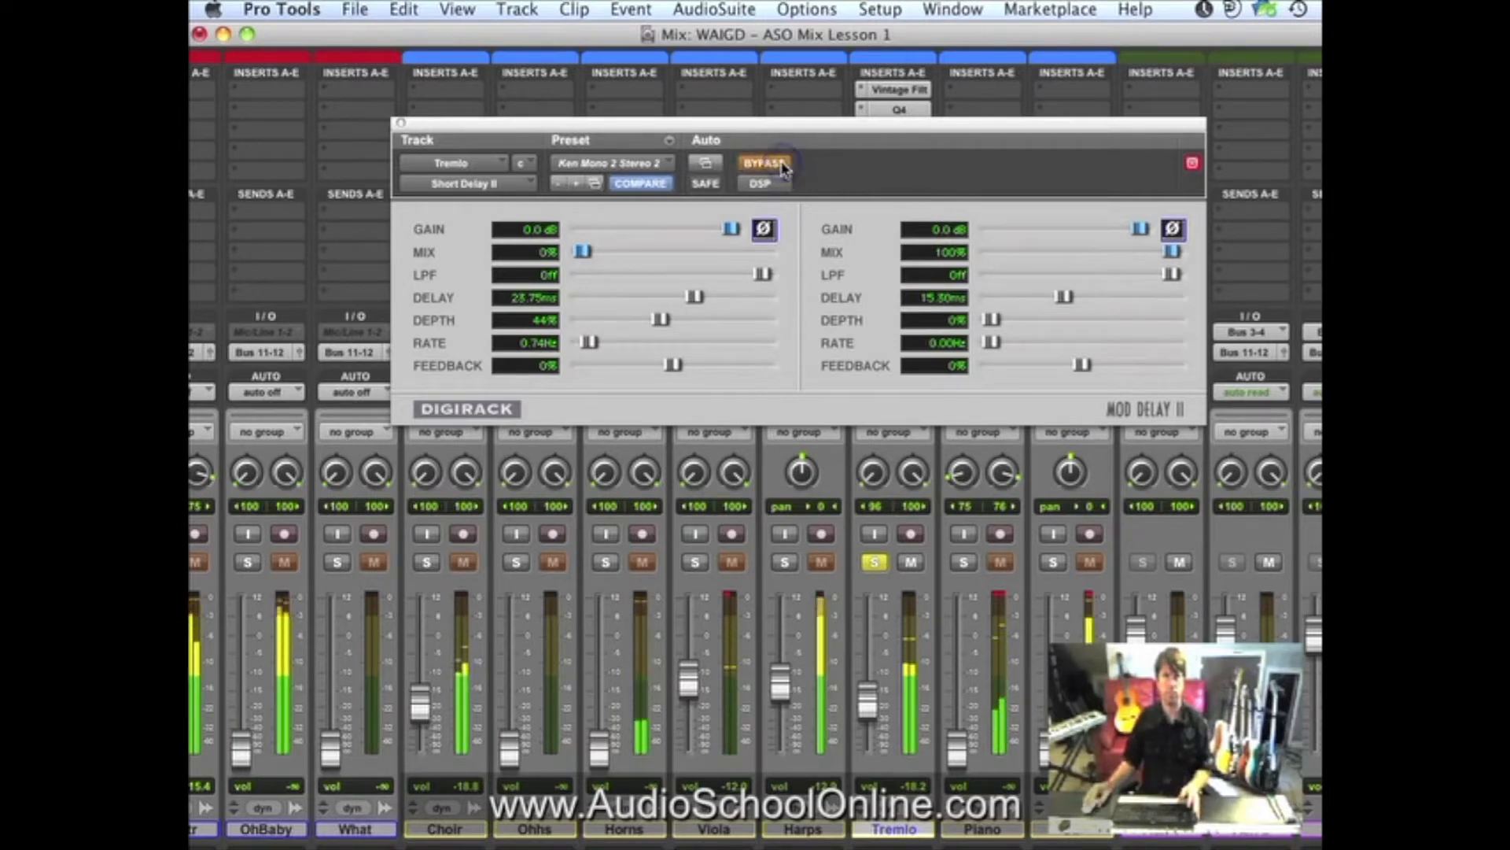
left_click(782, 165)
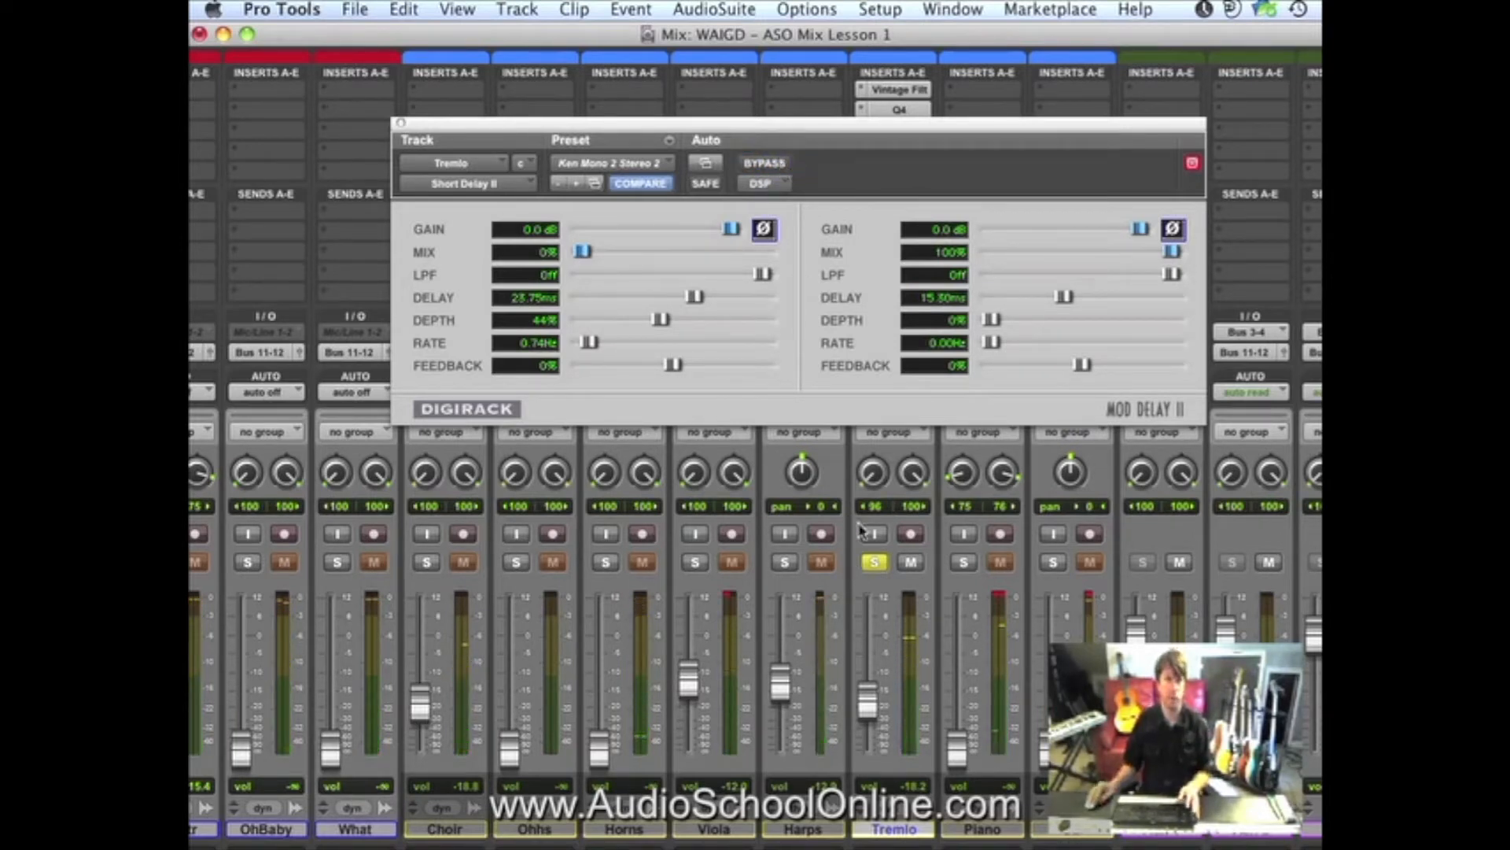
Unsolo Tremlo, set its volume to -17.5 dB against the full mix, and close the delay window.
left_click(880, 564)
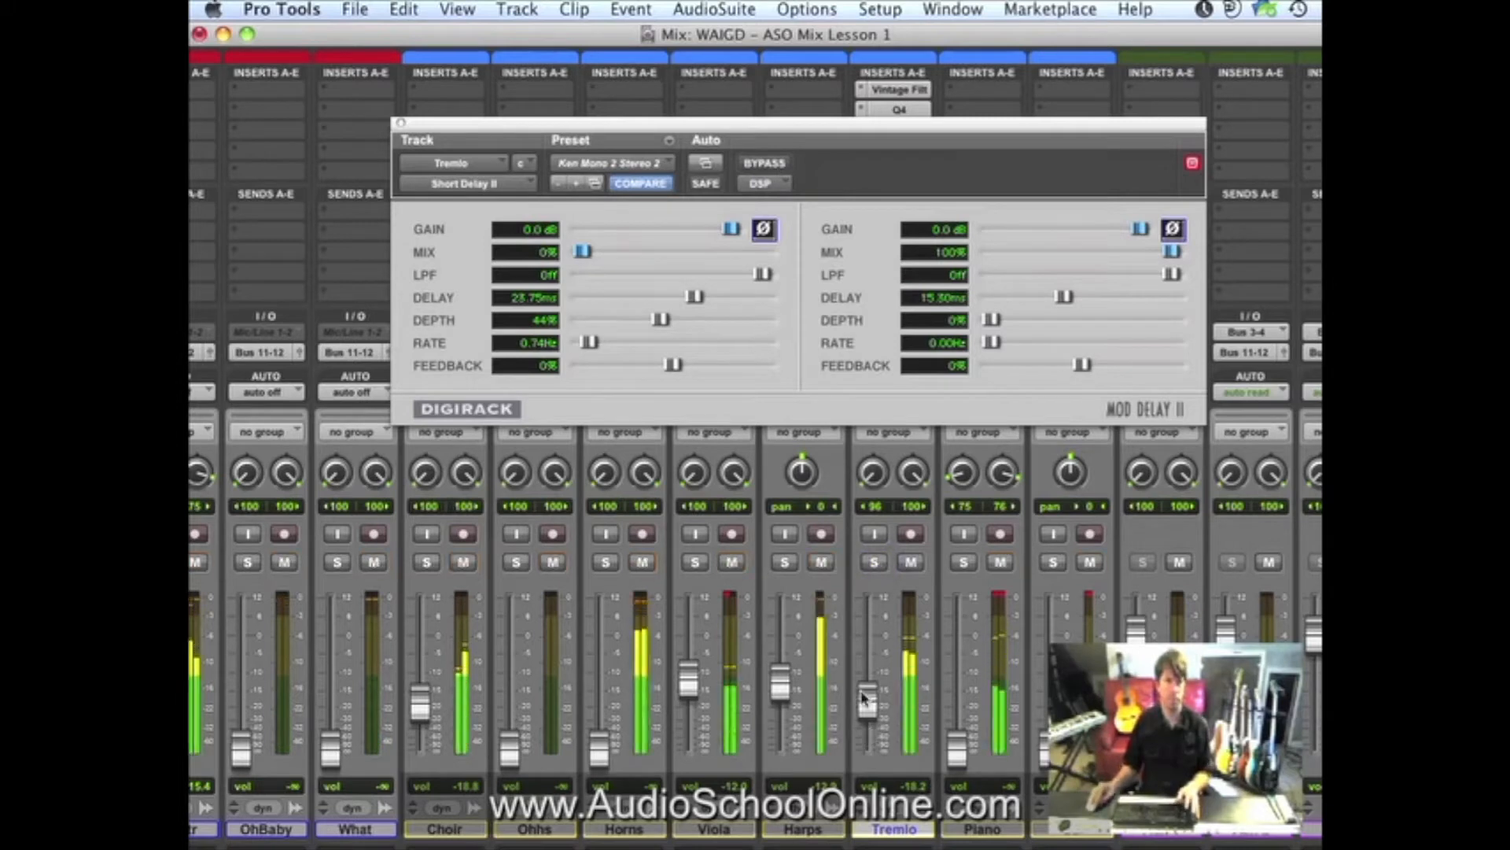
left_click_drag(866, 689, 782, 753)
left_click_drag(867, 692, 868, 702)
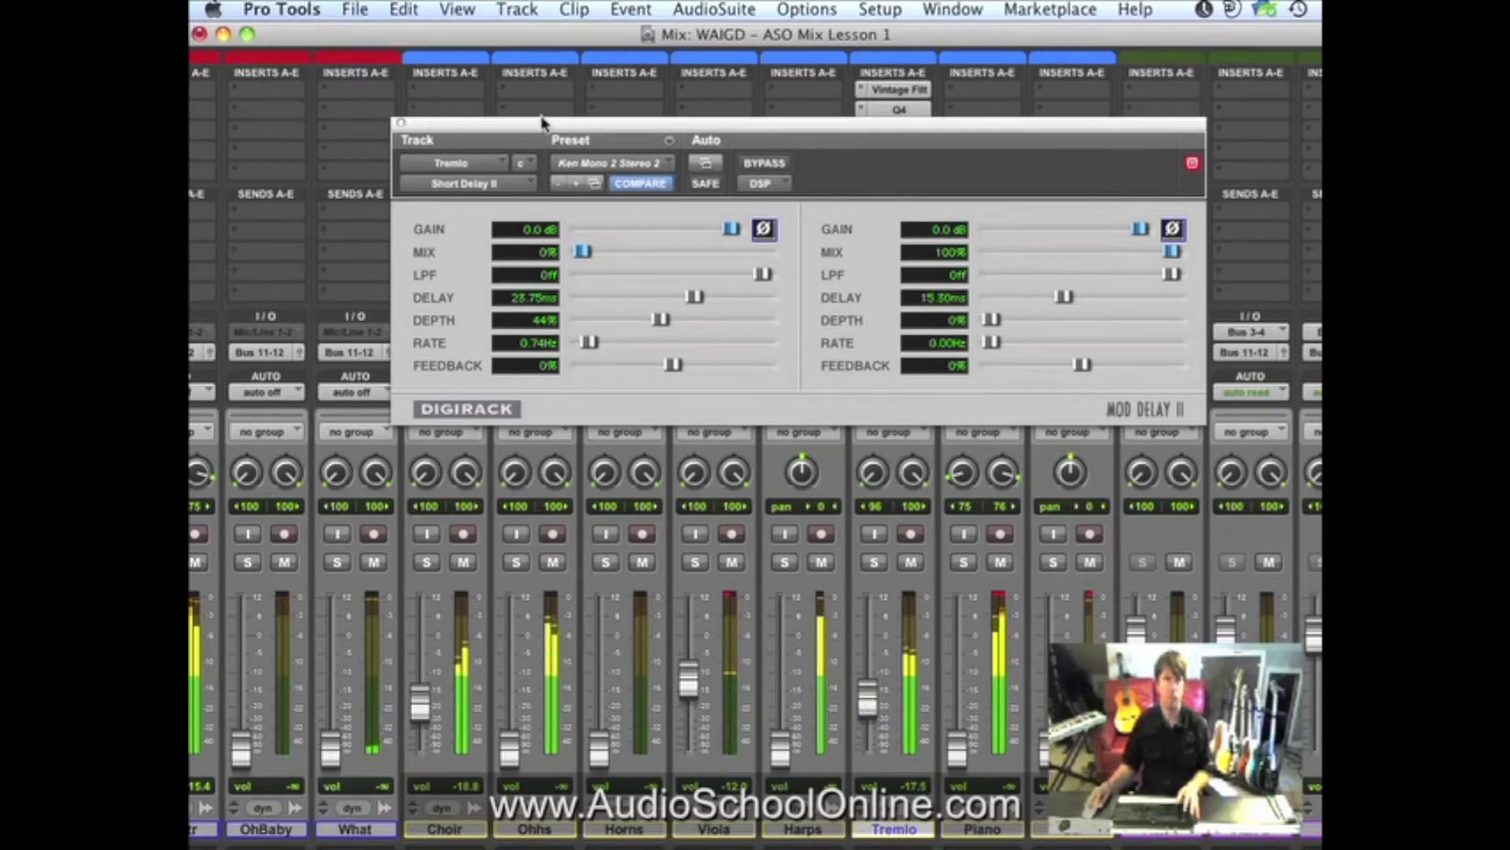
left_click(400, 122)
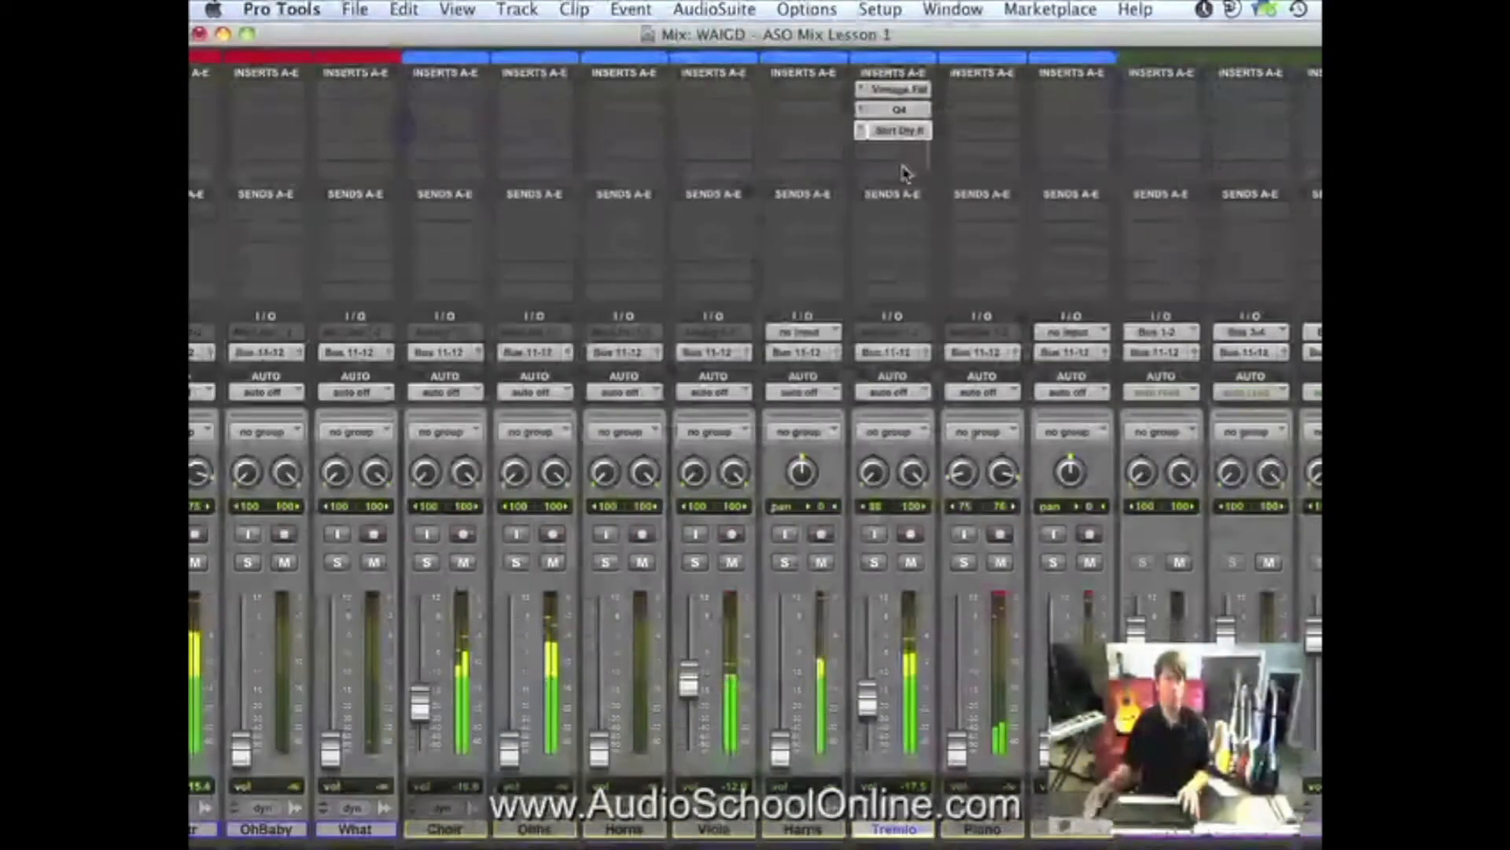
Open Tremlo's Vintage Filter and raise its cutoff to about 6.9 kHz.
left_click(897, 89)
left_click_drag(488, 250, 486, 247)
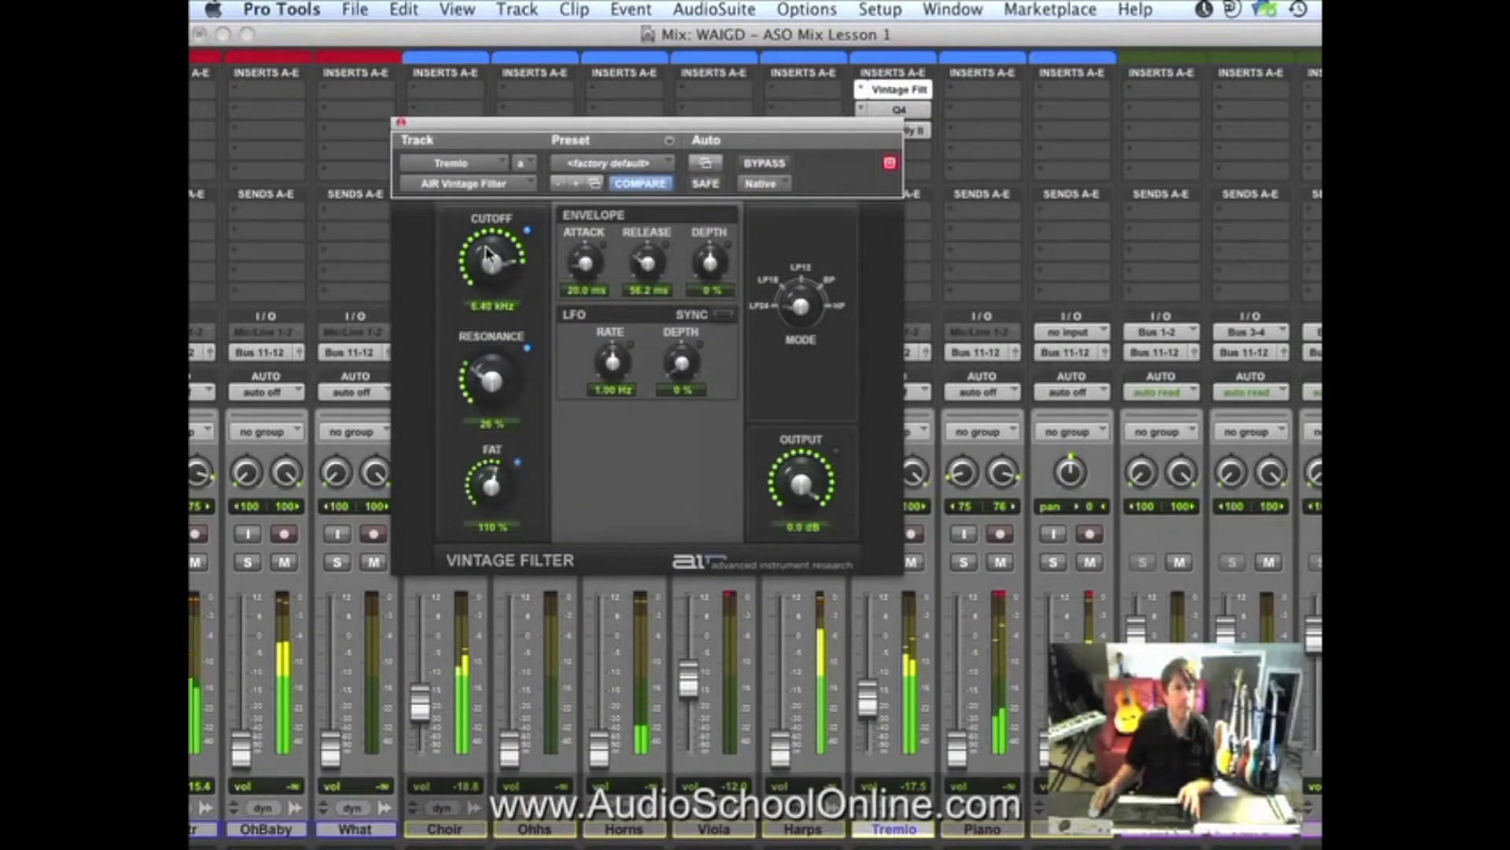
left_click_drag(486, 250, 486, 249)
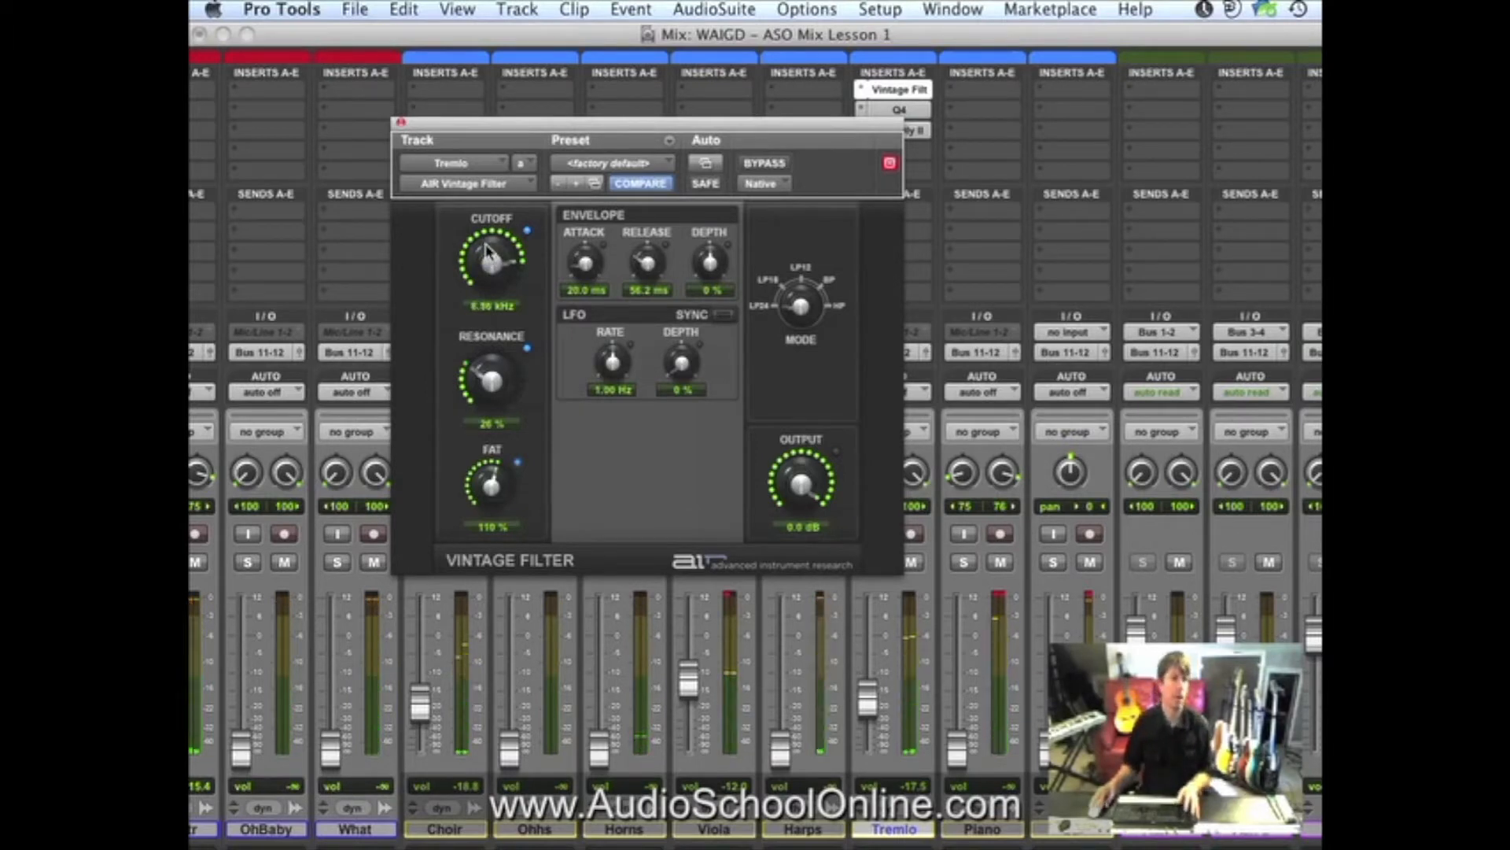
Solo Tremlo, compare it with the Vintage Filter bypassed and active, leave the filter active, and close its window.
left_click_drag(769, 128, 643, 118)
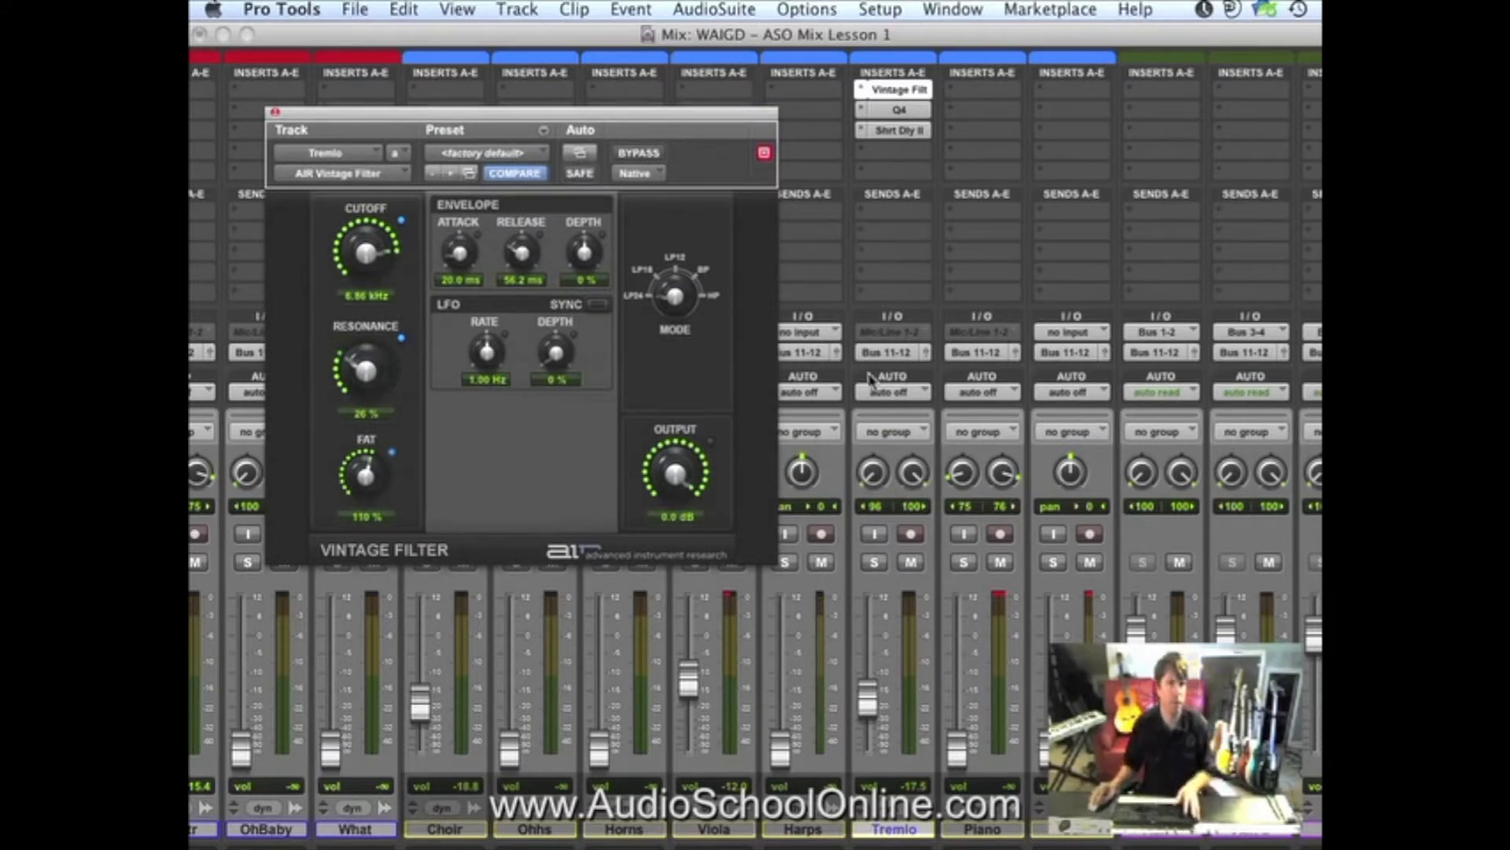
left_click(874, 562)
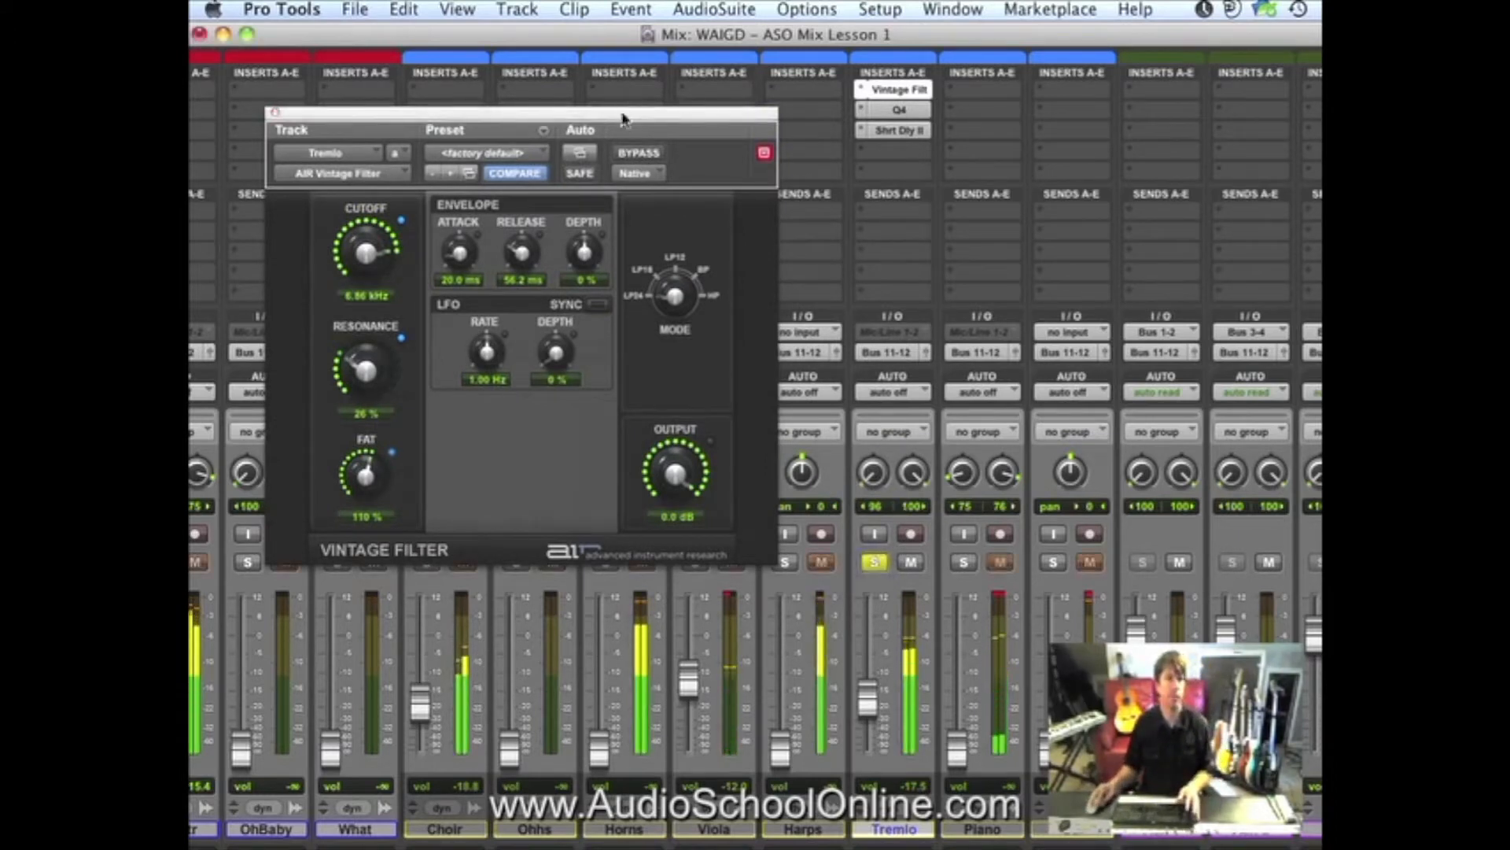
left_click(642, 152)
left_click(643, 152)
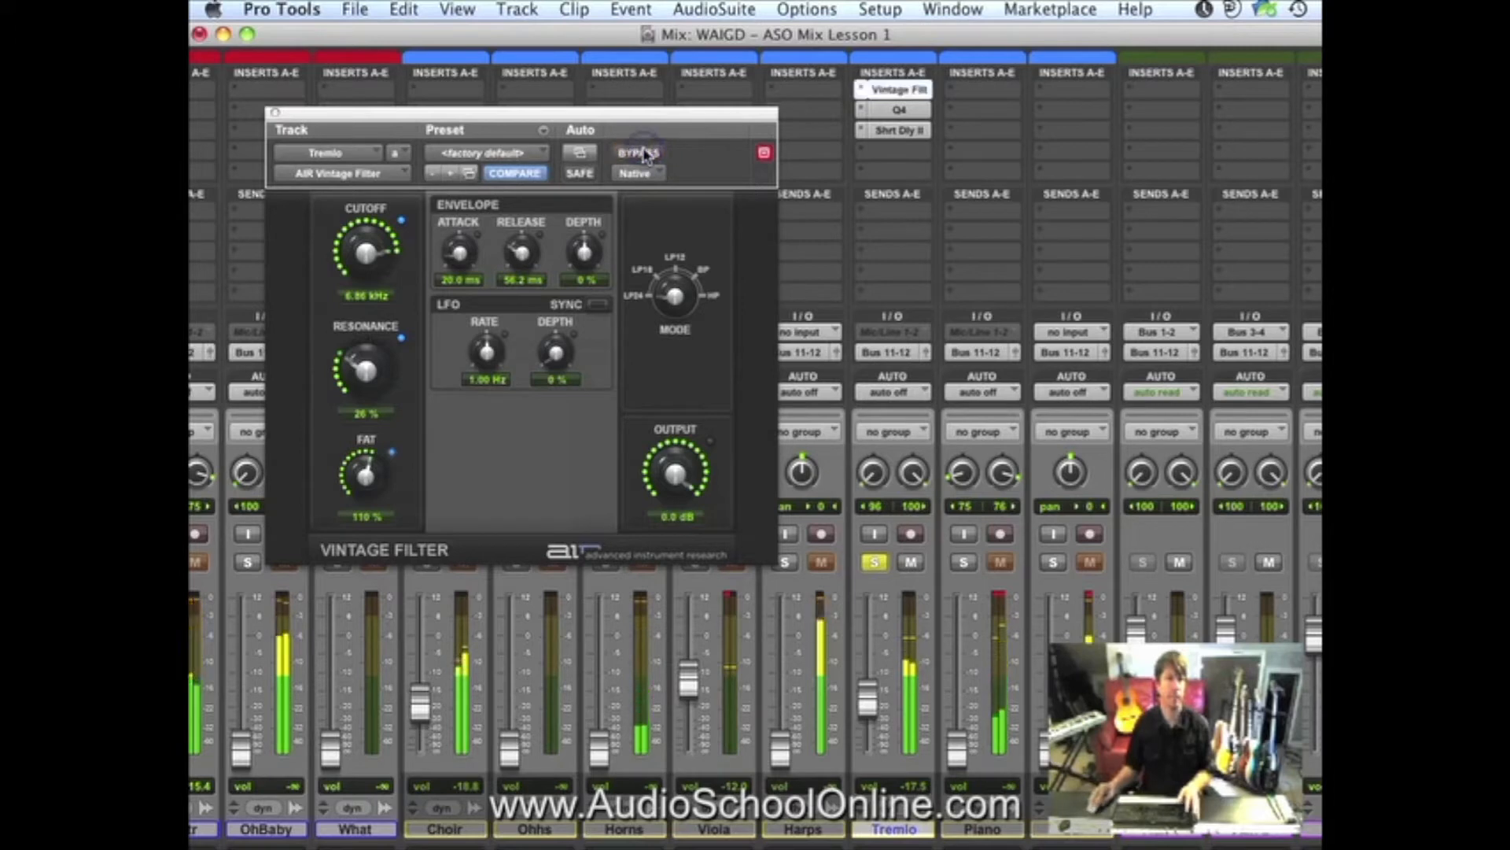
left_click(274, 113)
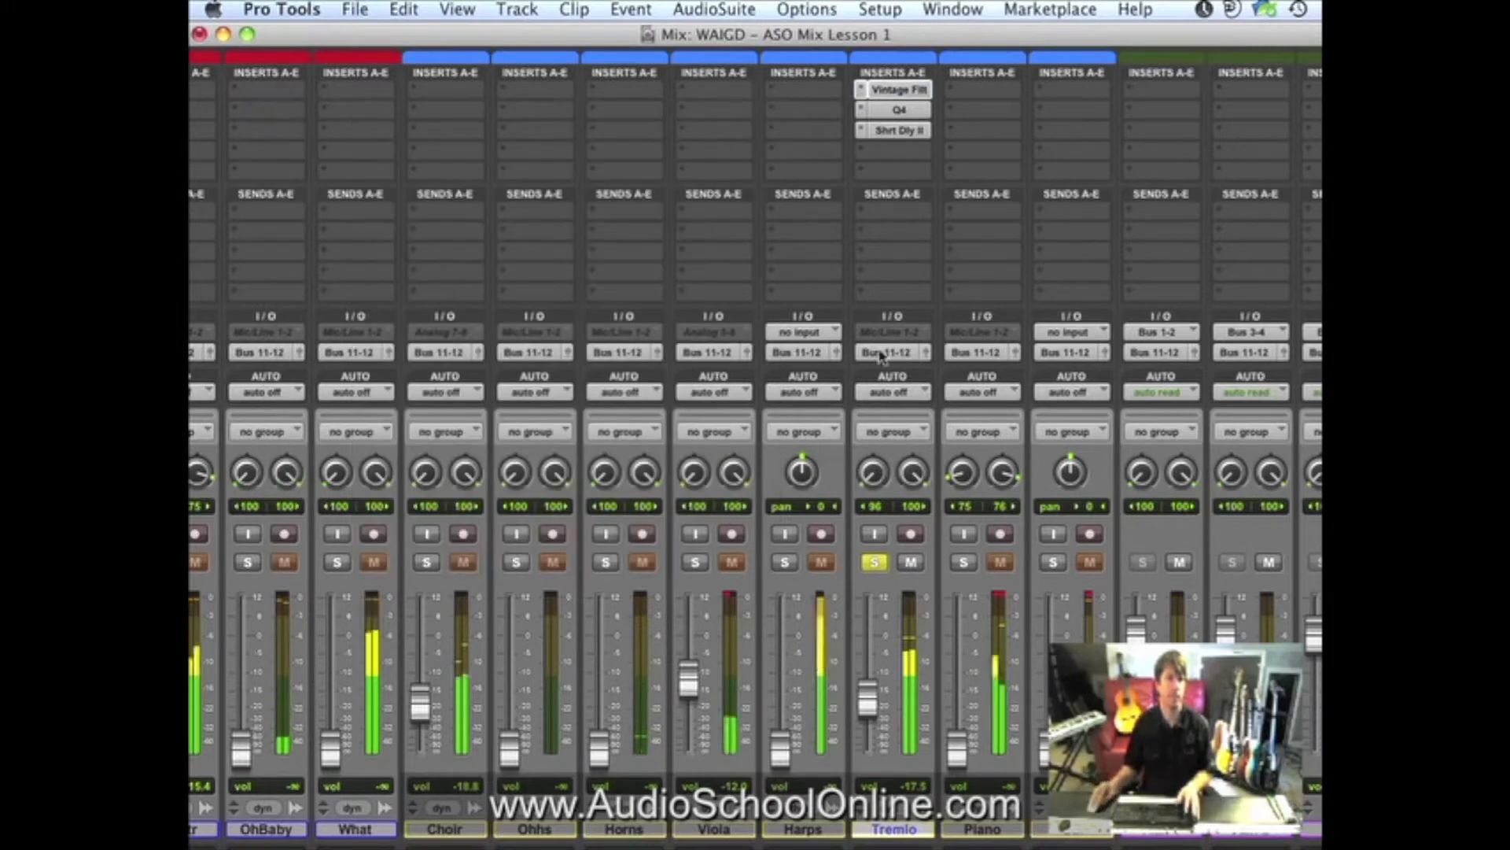
Set Tremlo's Q4 band 4 to -8.3 dB with a Q of 18.5, compare it off and on, and leave it on.
left_click(901, 111)
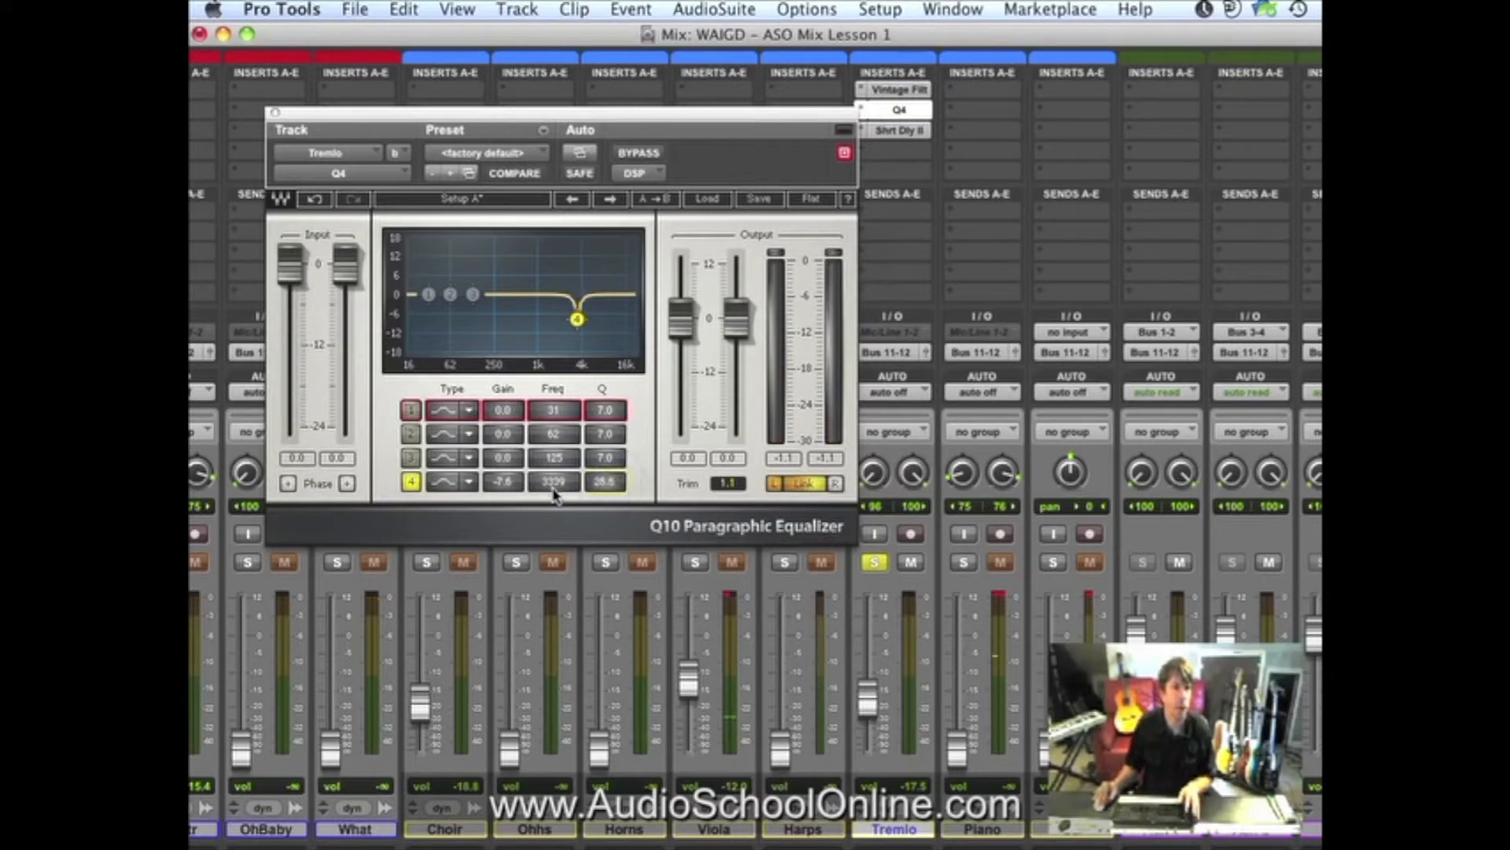
left_click(410, 482)
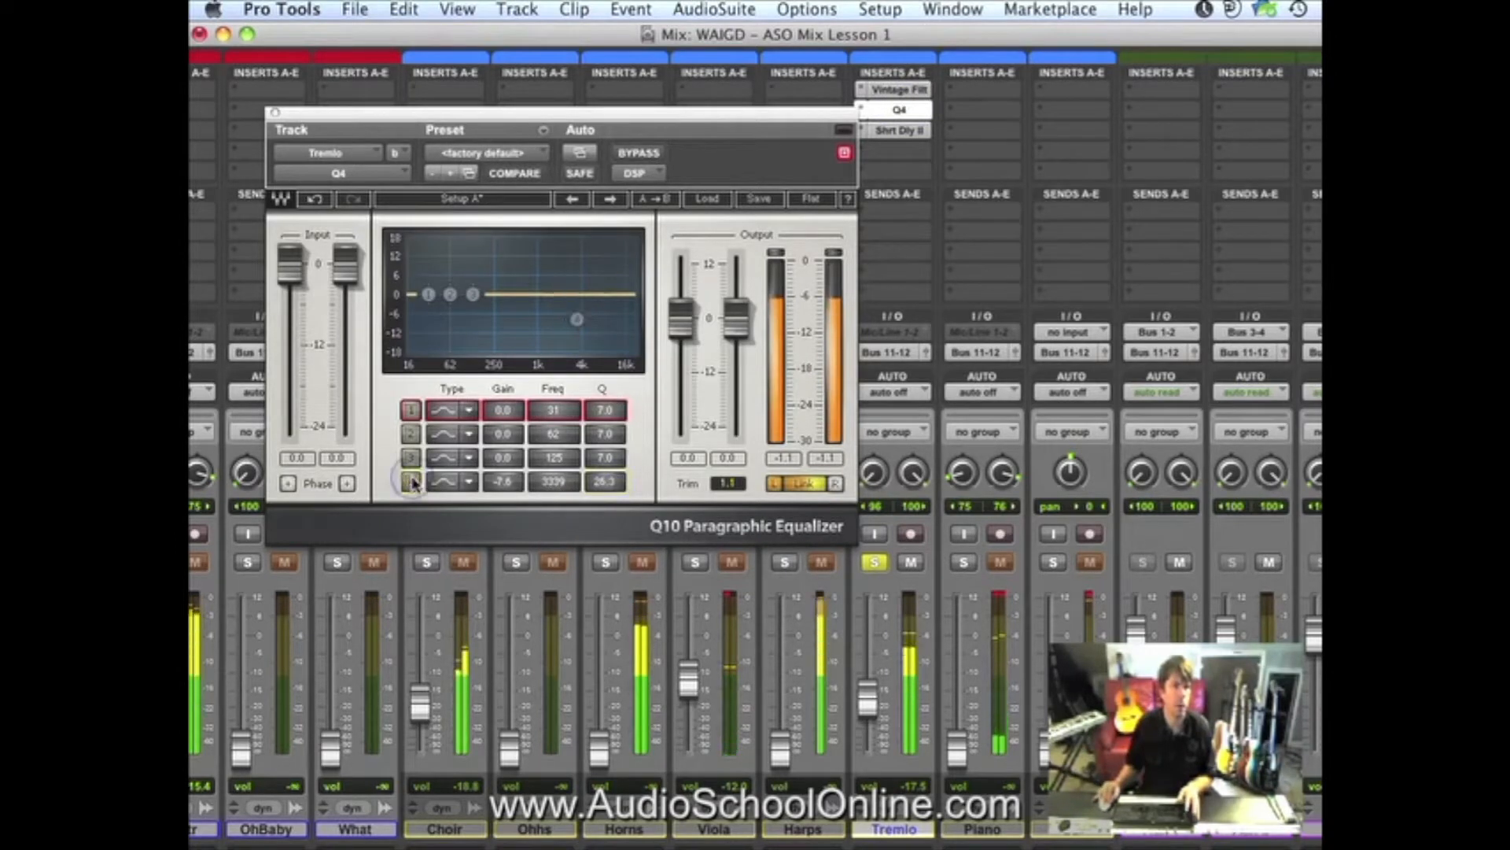
left_click(410, 482)
left_click_drag(506, 481, 507, 496)
left_click_drag(604, 480, 543, 483)
left_click(411, 481)
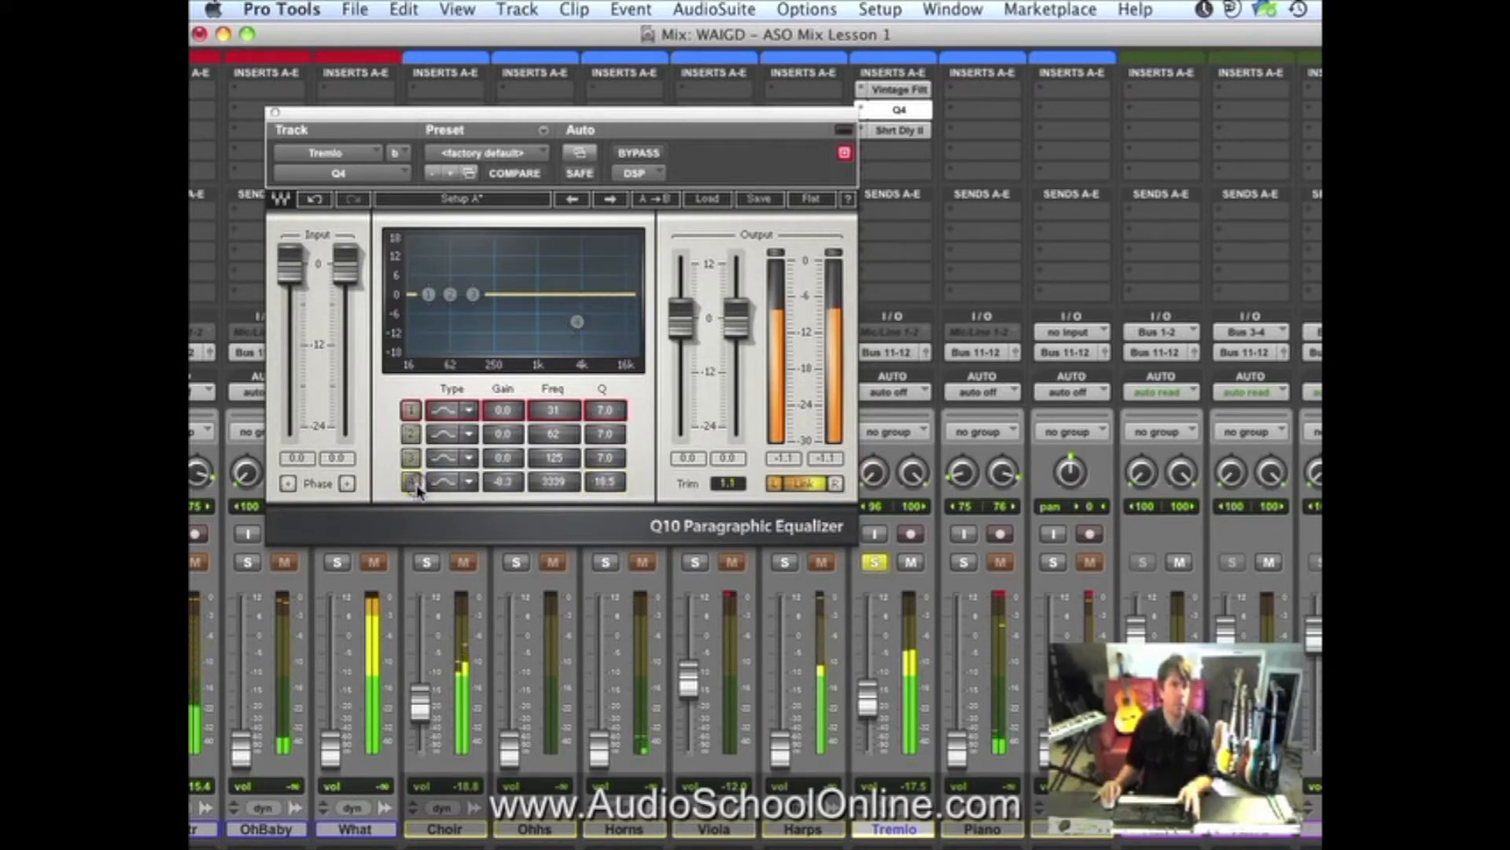
left_click(411, 482)
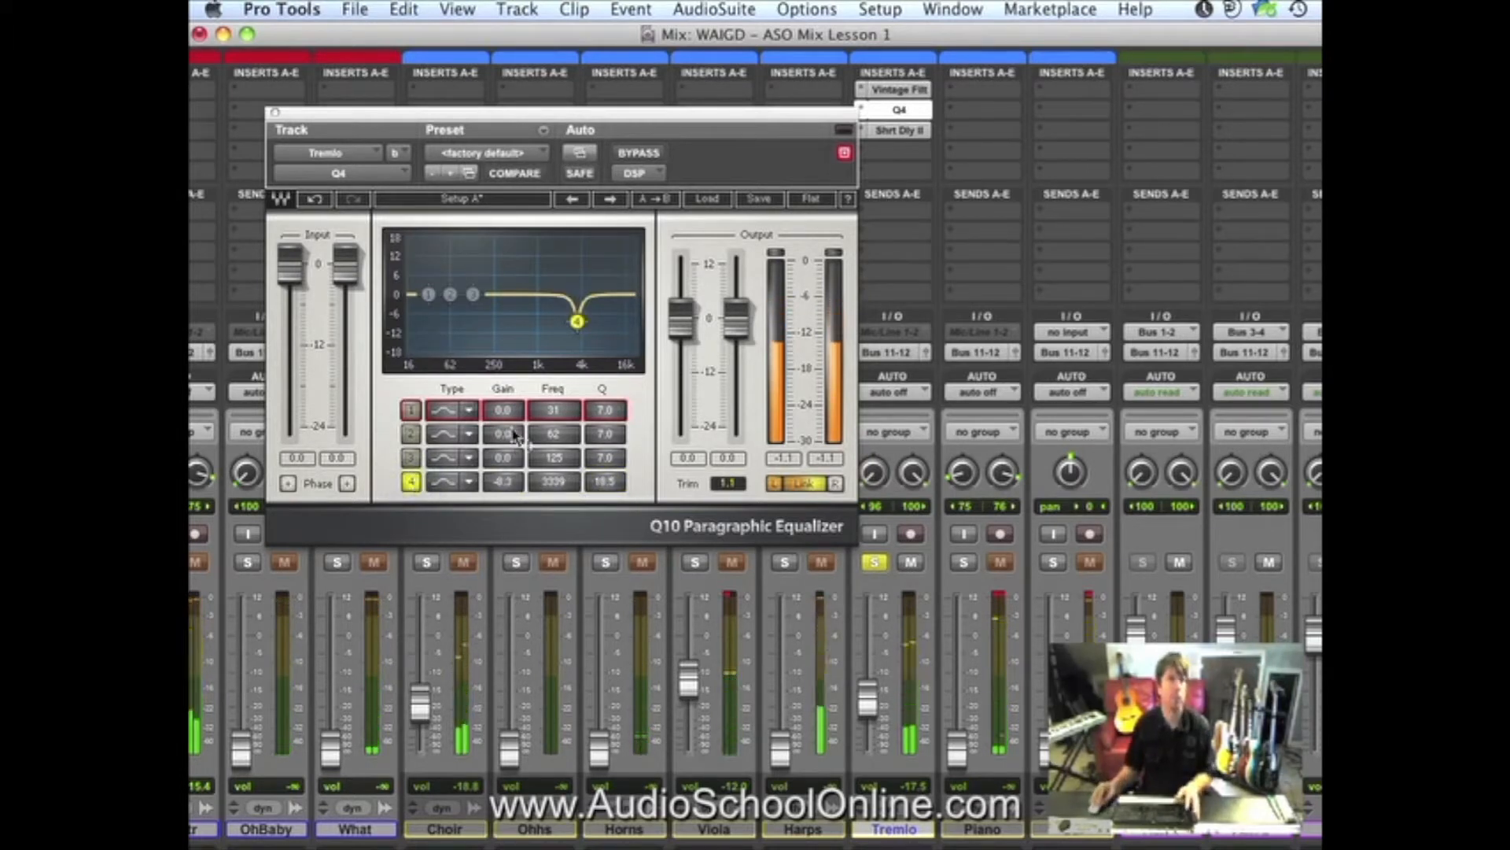
left_click(275, 114)
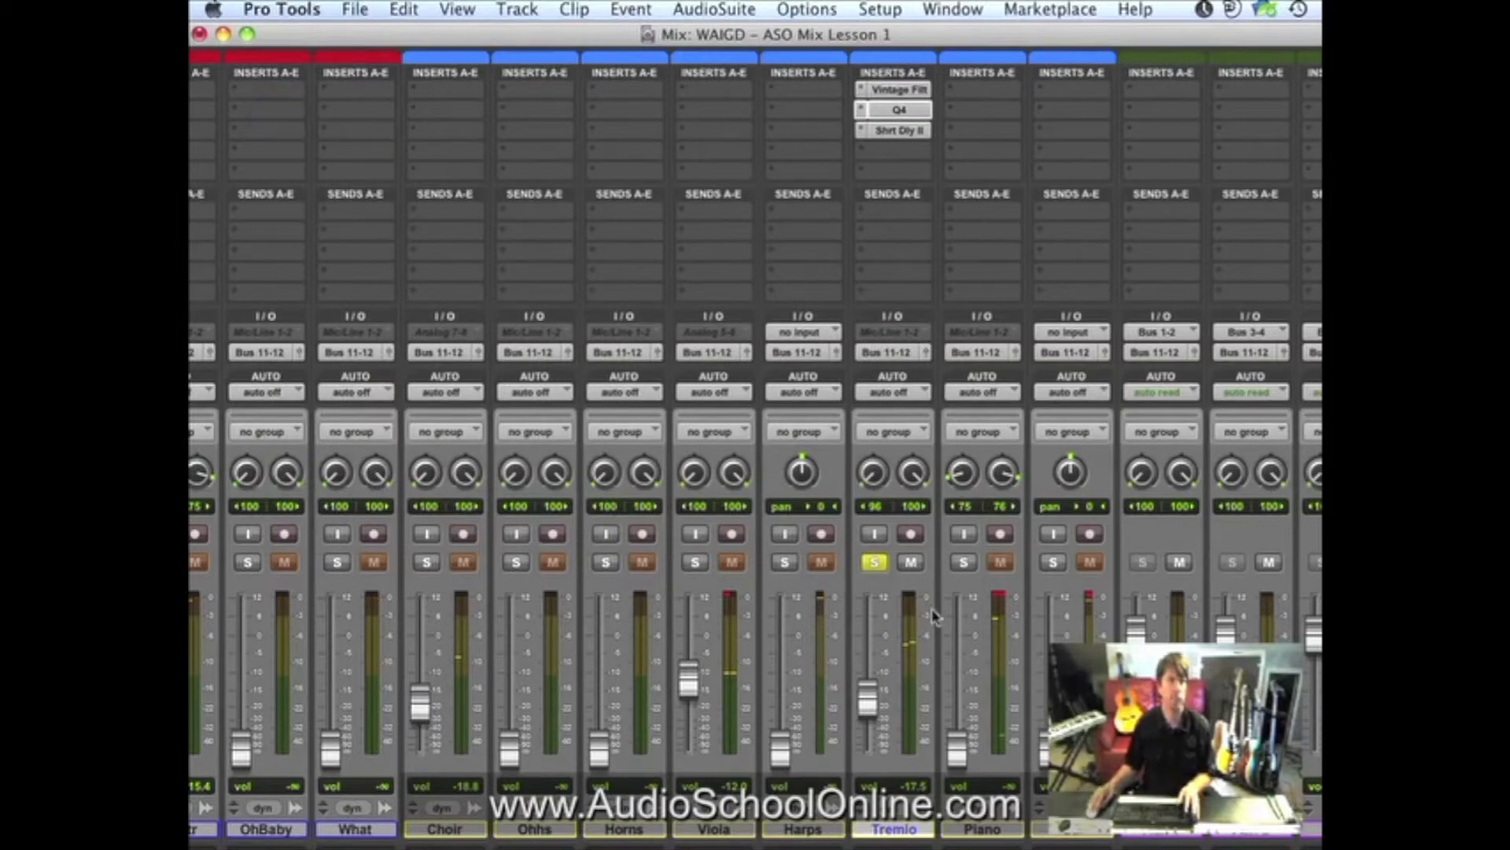
Unsolo Tremlo and raise Choir to -18.2 dB and Ch Gtr to -14.1 dB, briefly checking Ch Gtr in solo.
left_click(874, 562)
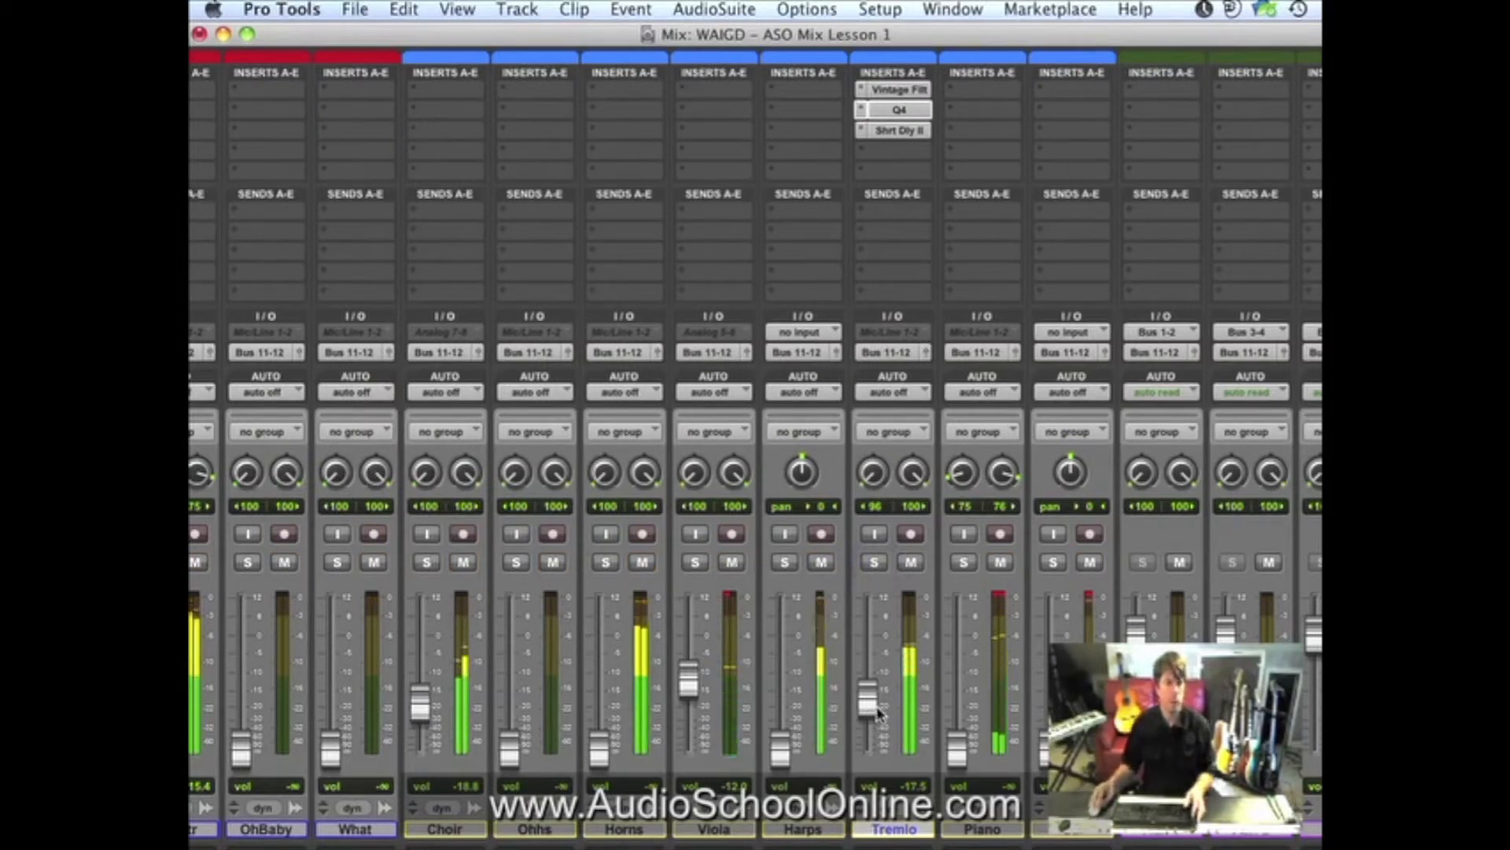
left_click_drag(422, 710, 422, 706)
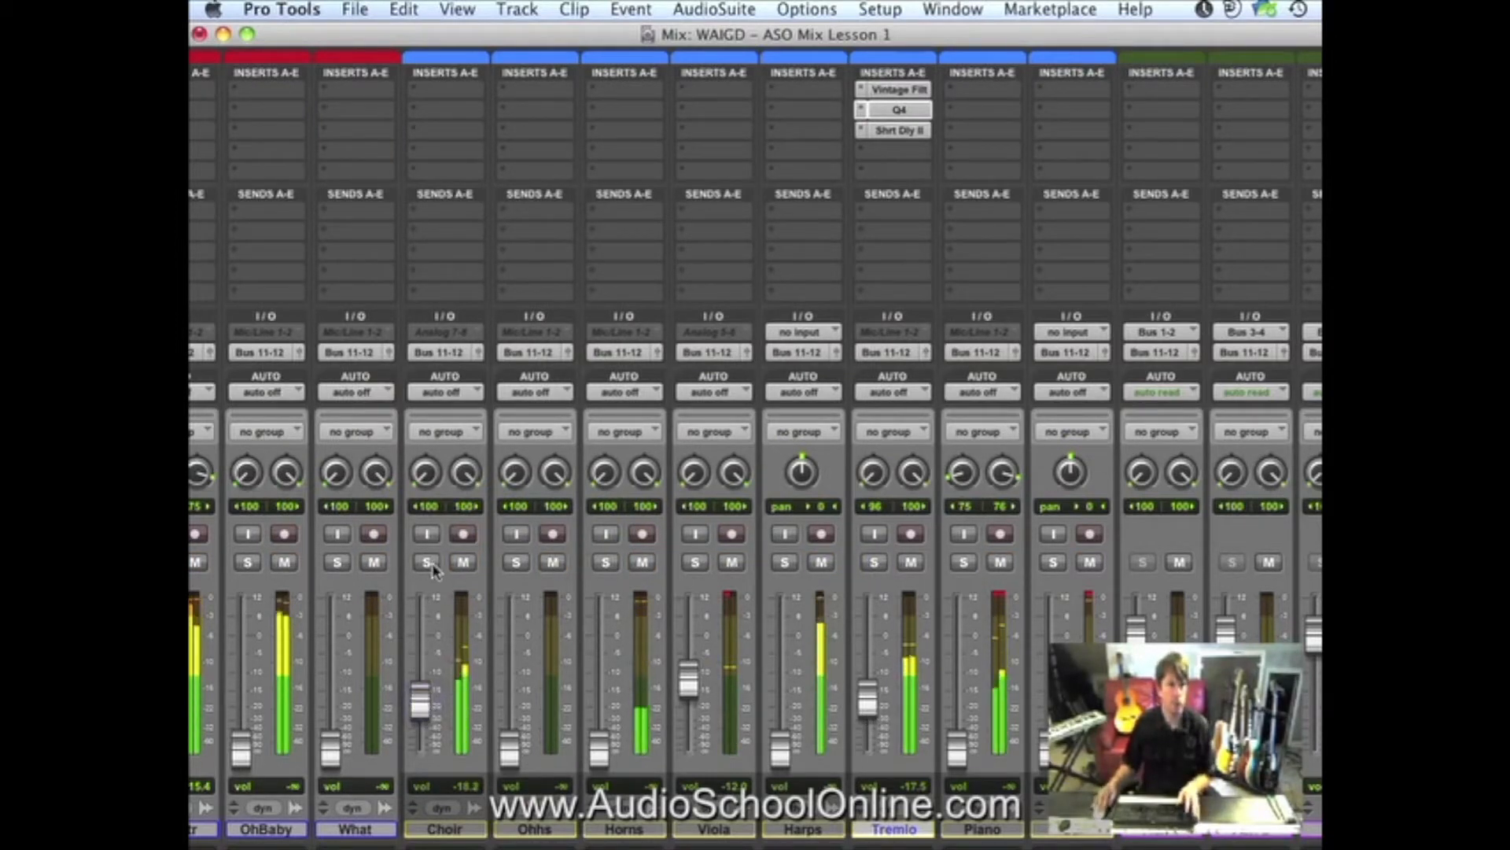
scroll(723, 672, "left", 10)
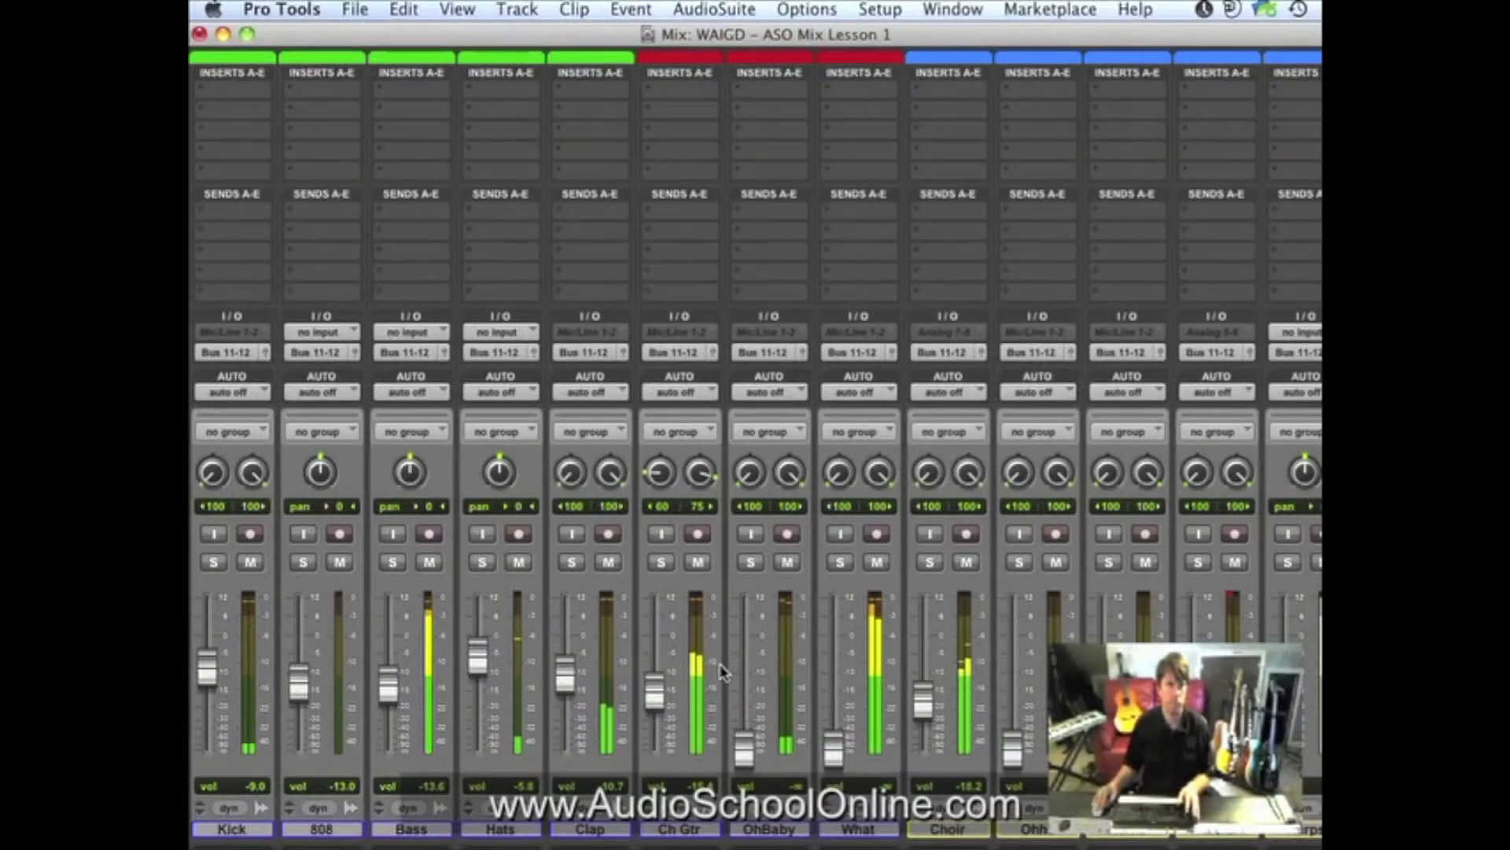
left_click_drag(655, 692, 657, 684)
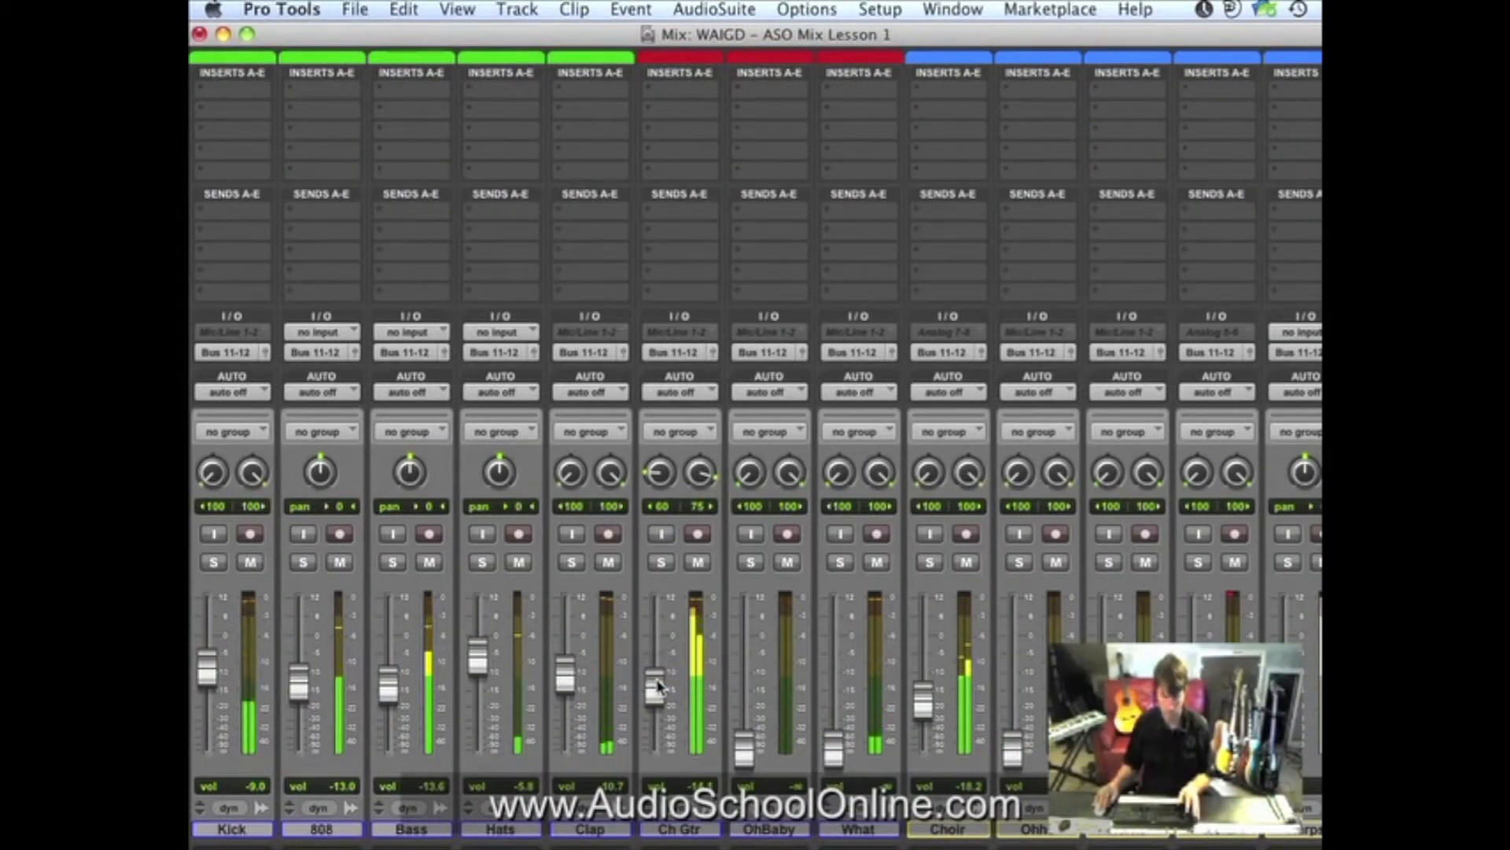
left_click(661, 562)
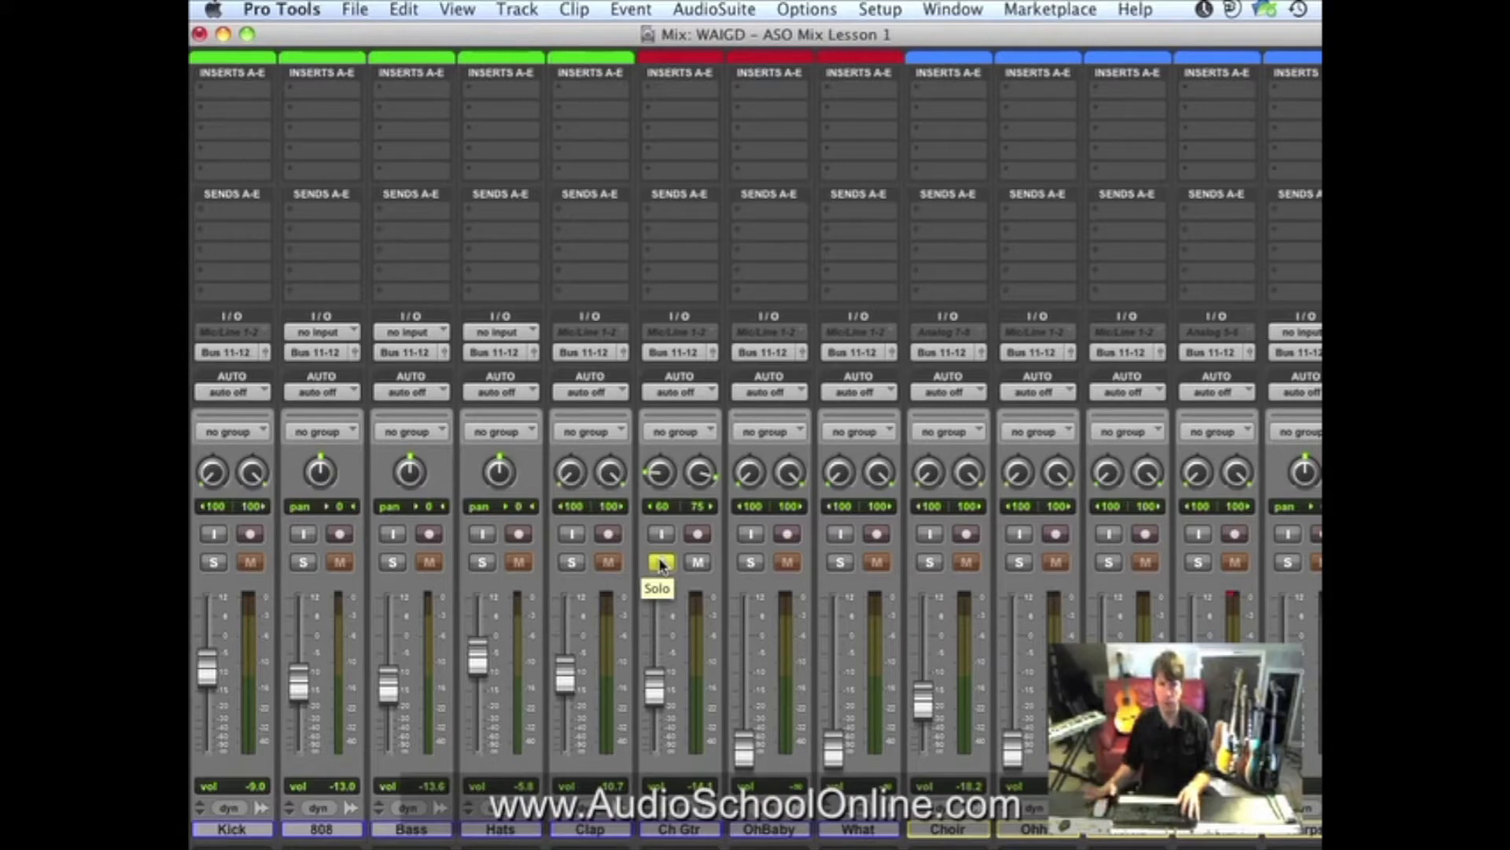
left_click(661, 564)
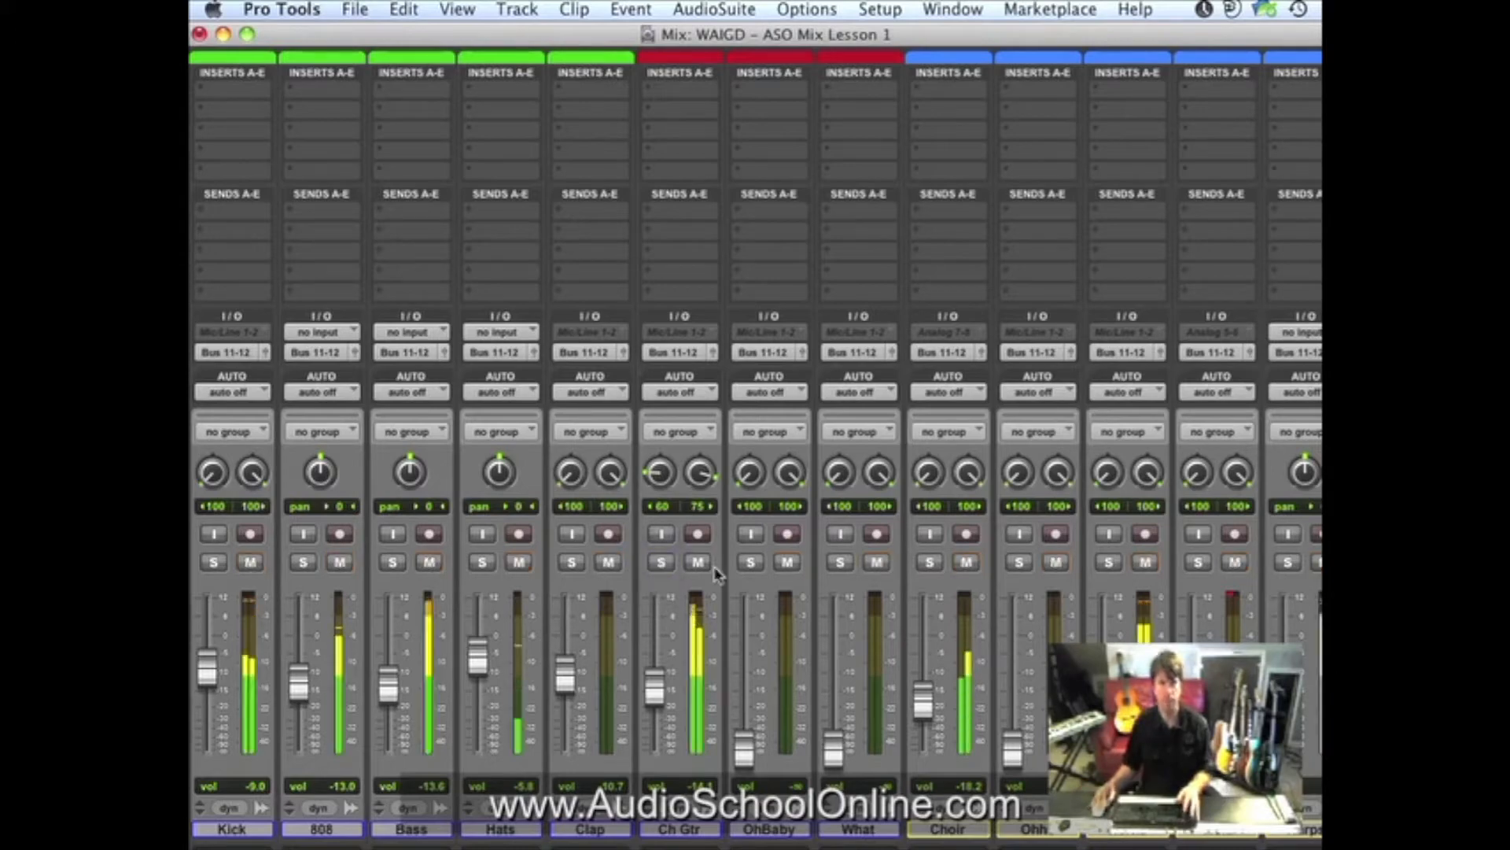
Raise the Piano track's volume to -9.2 dB and solo the track.
scroll(892, 579, "right", 10)
left_click_drag(626, 751, 630, 667)
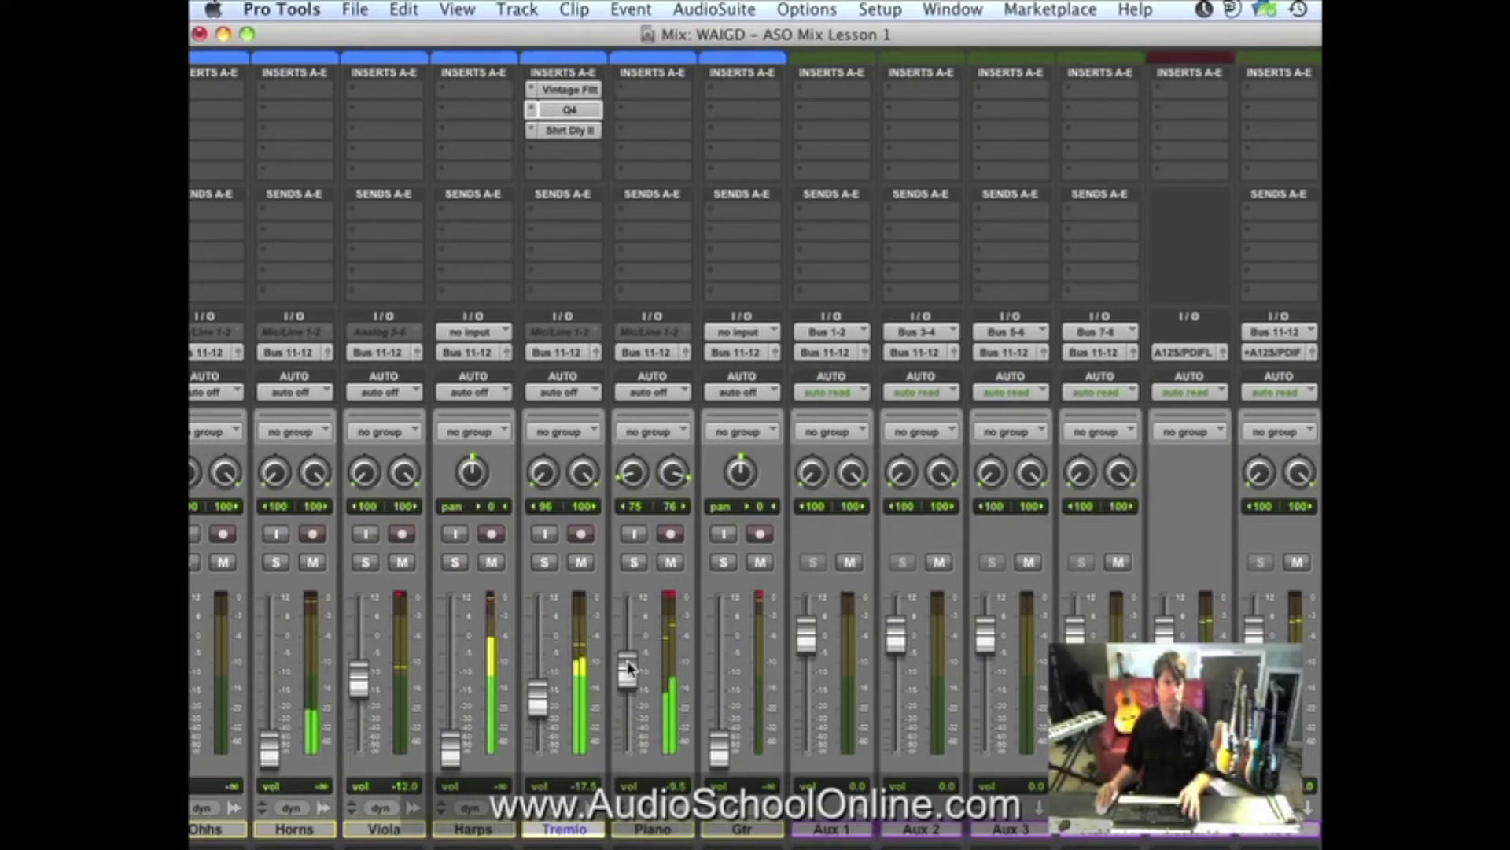
left_click(634, 561)
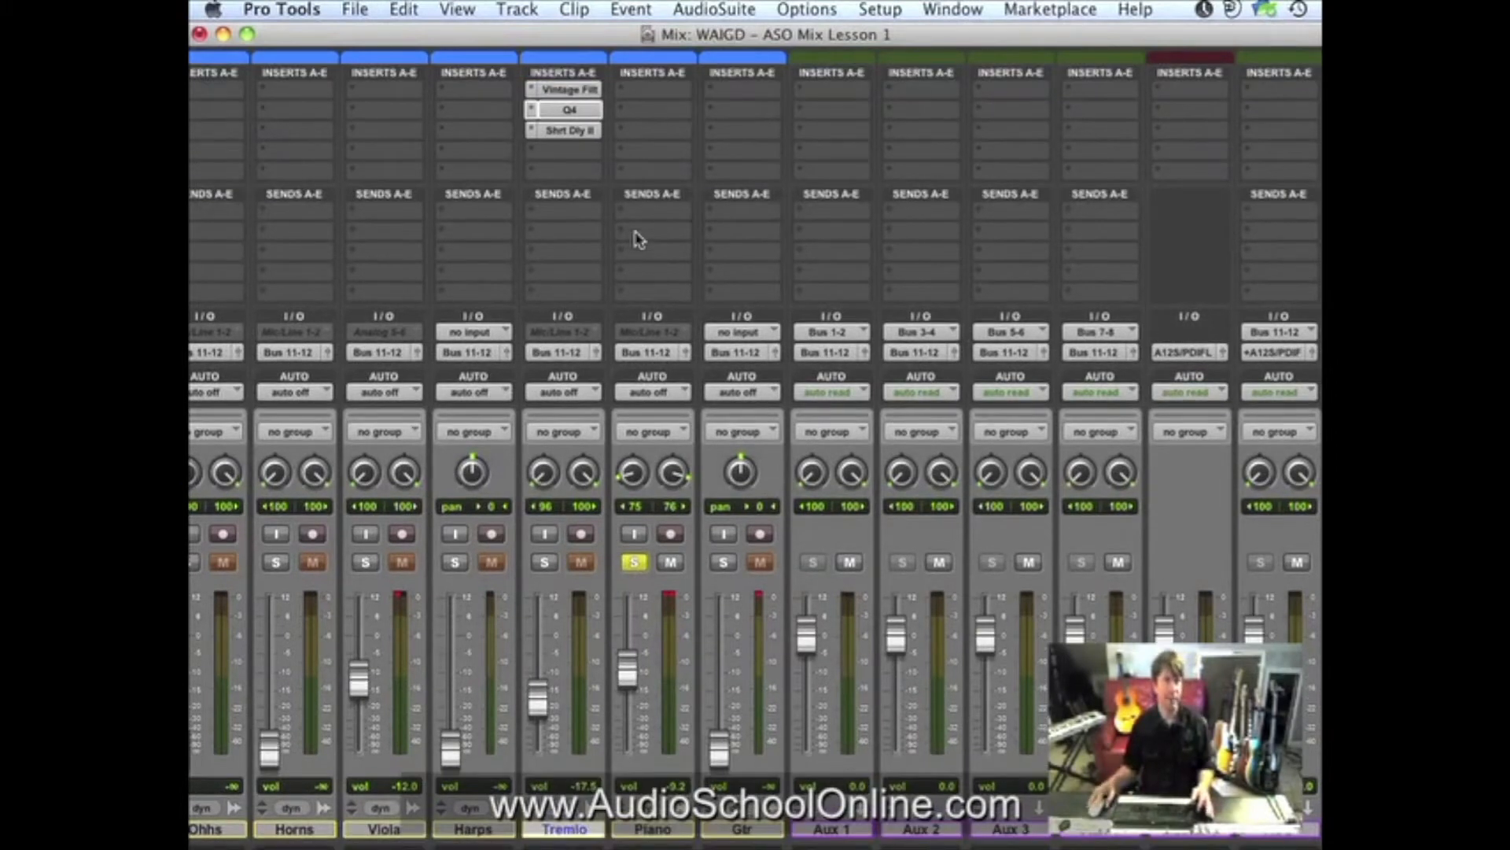
Add the iZotope Vinyl multichannel Native plug-in to the Piano track's first insert slot.
left_click(663, 92)
mouse_move(667, 144)
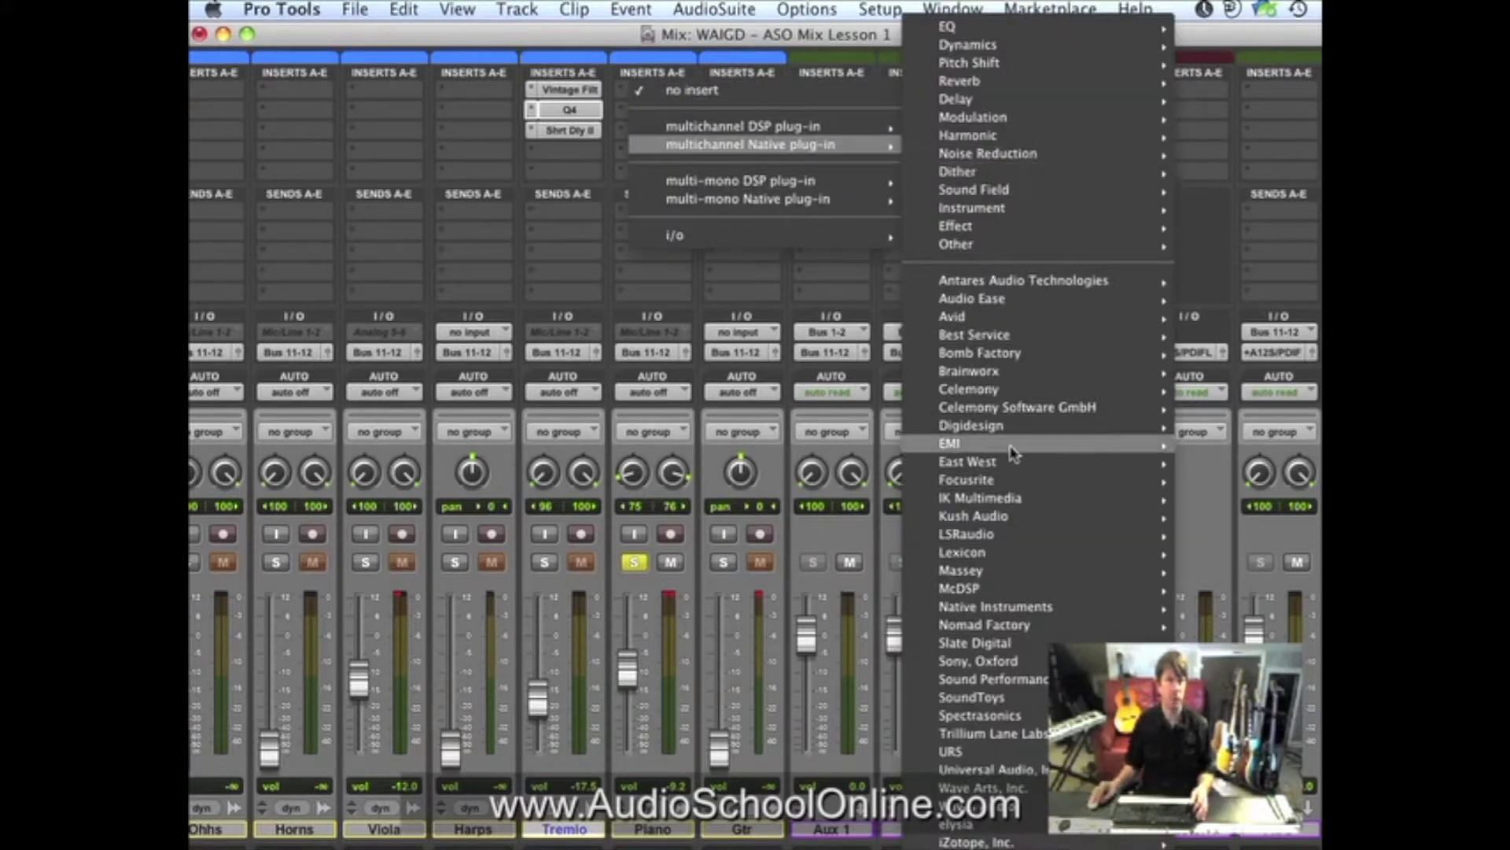
mouse_move(865, 145)
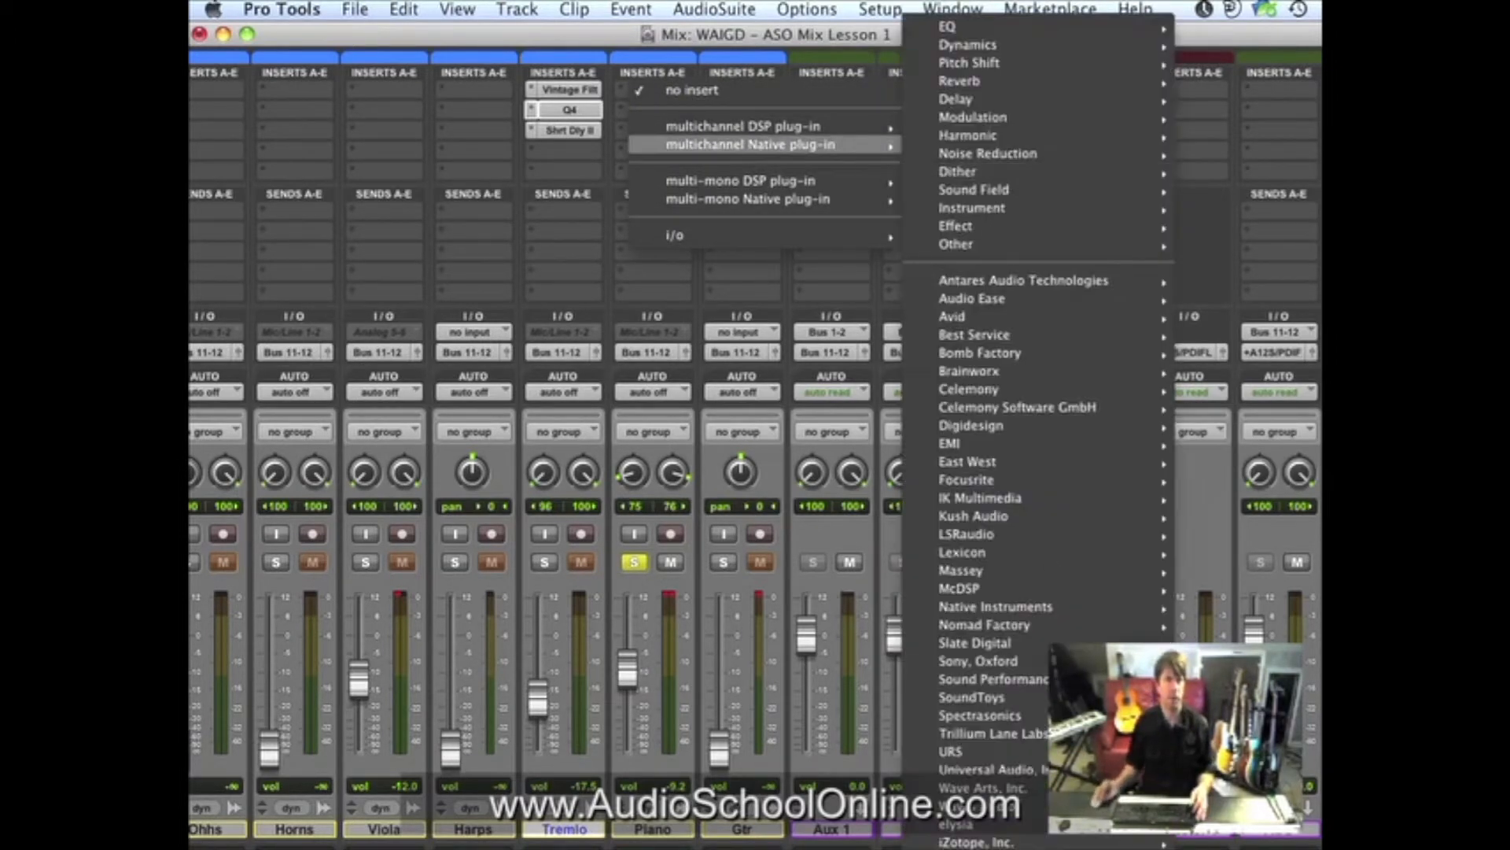
mouse_move(1046, 844)
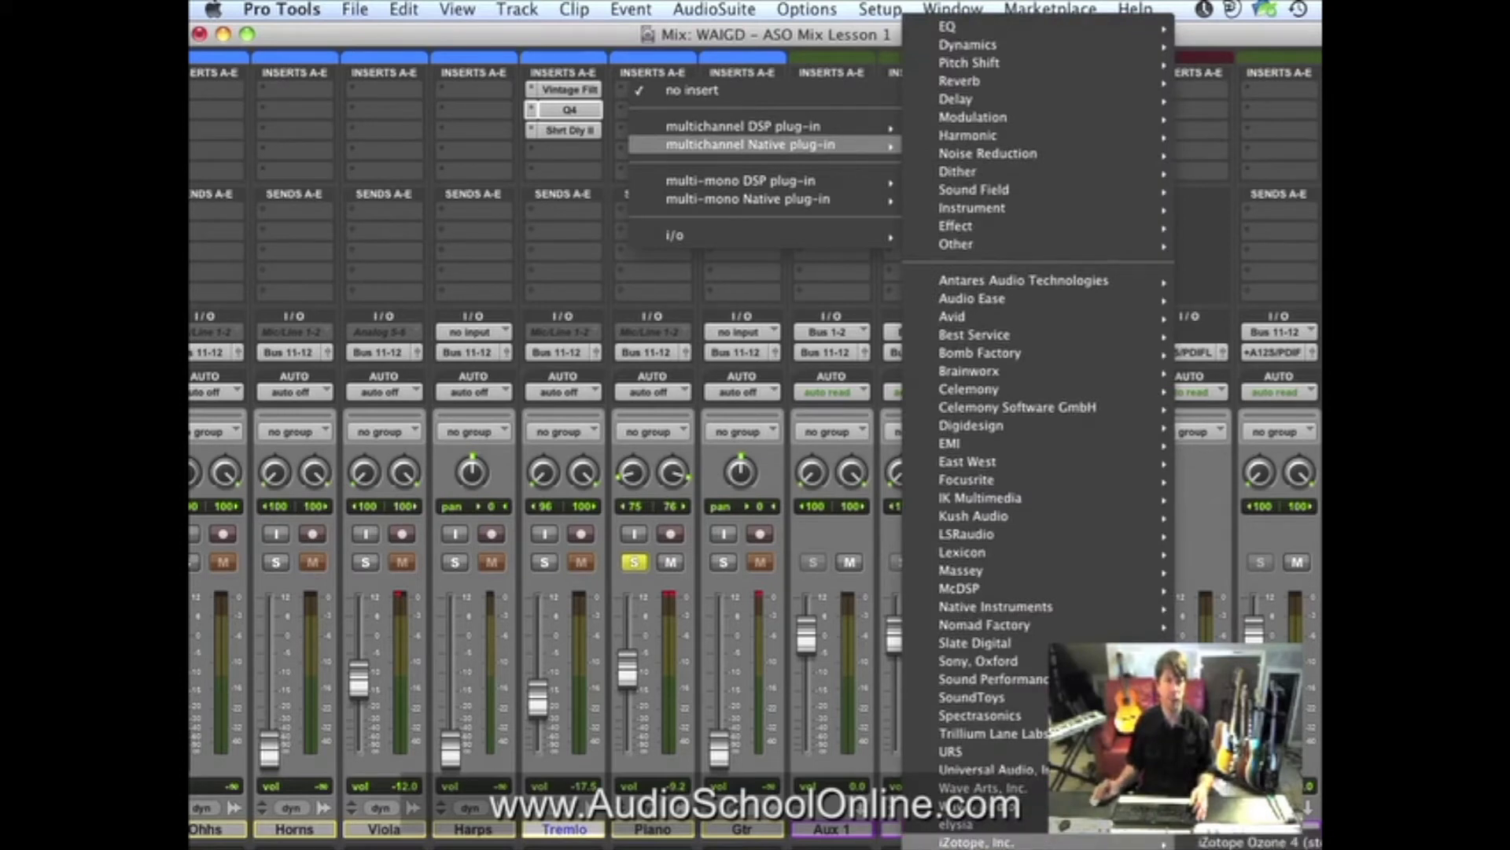
left_click(1251, 847)
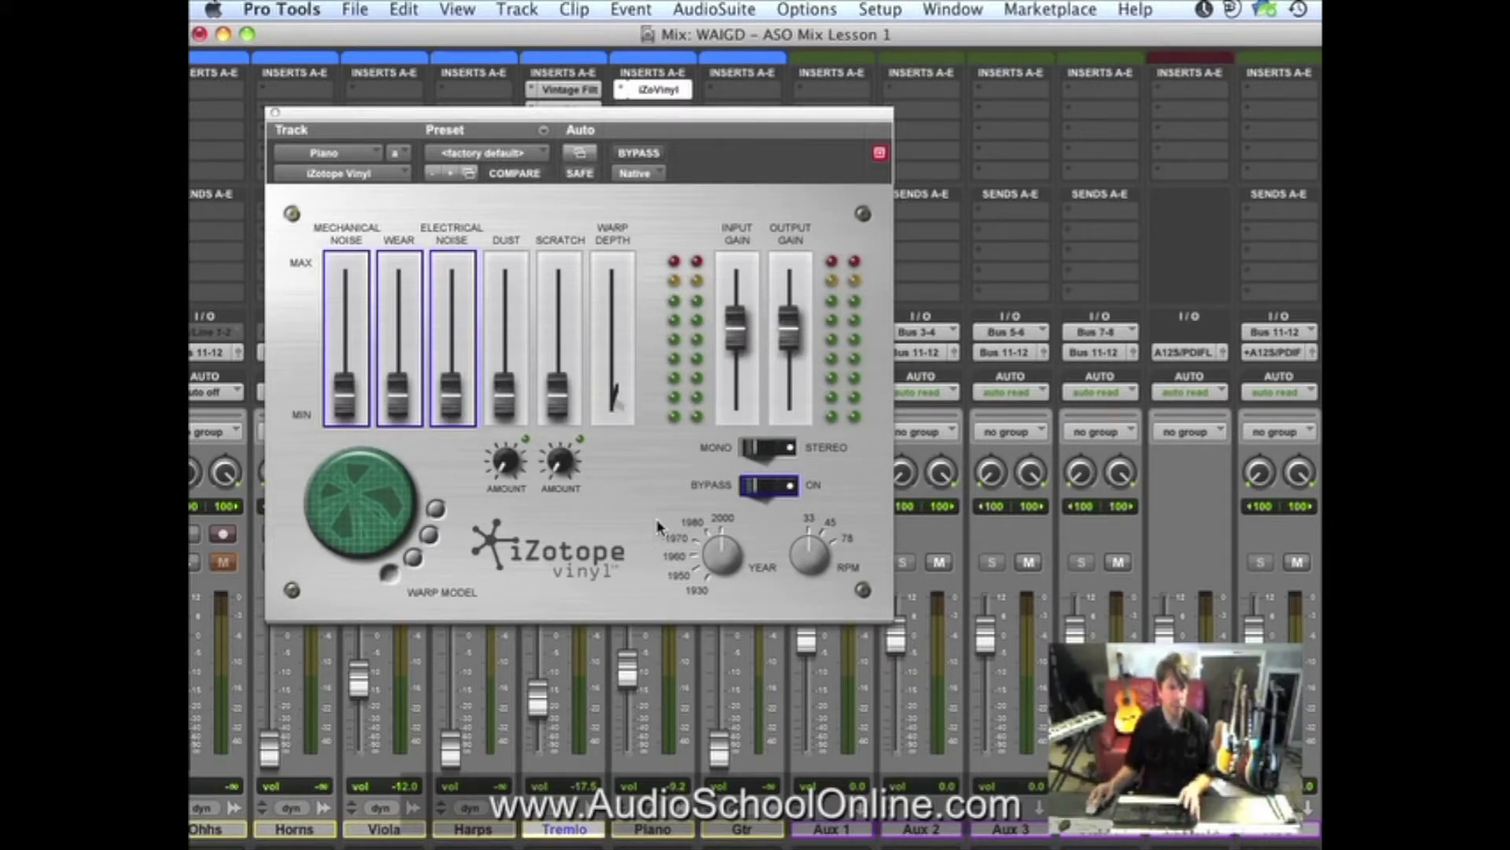
Set Vinyl's Year to about 1960 during playback, compare it bypassed and active, leave it active, and close its window.
key("space")
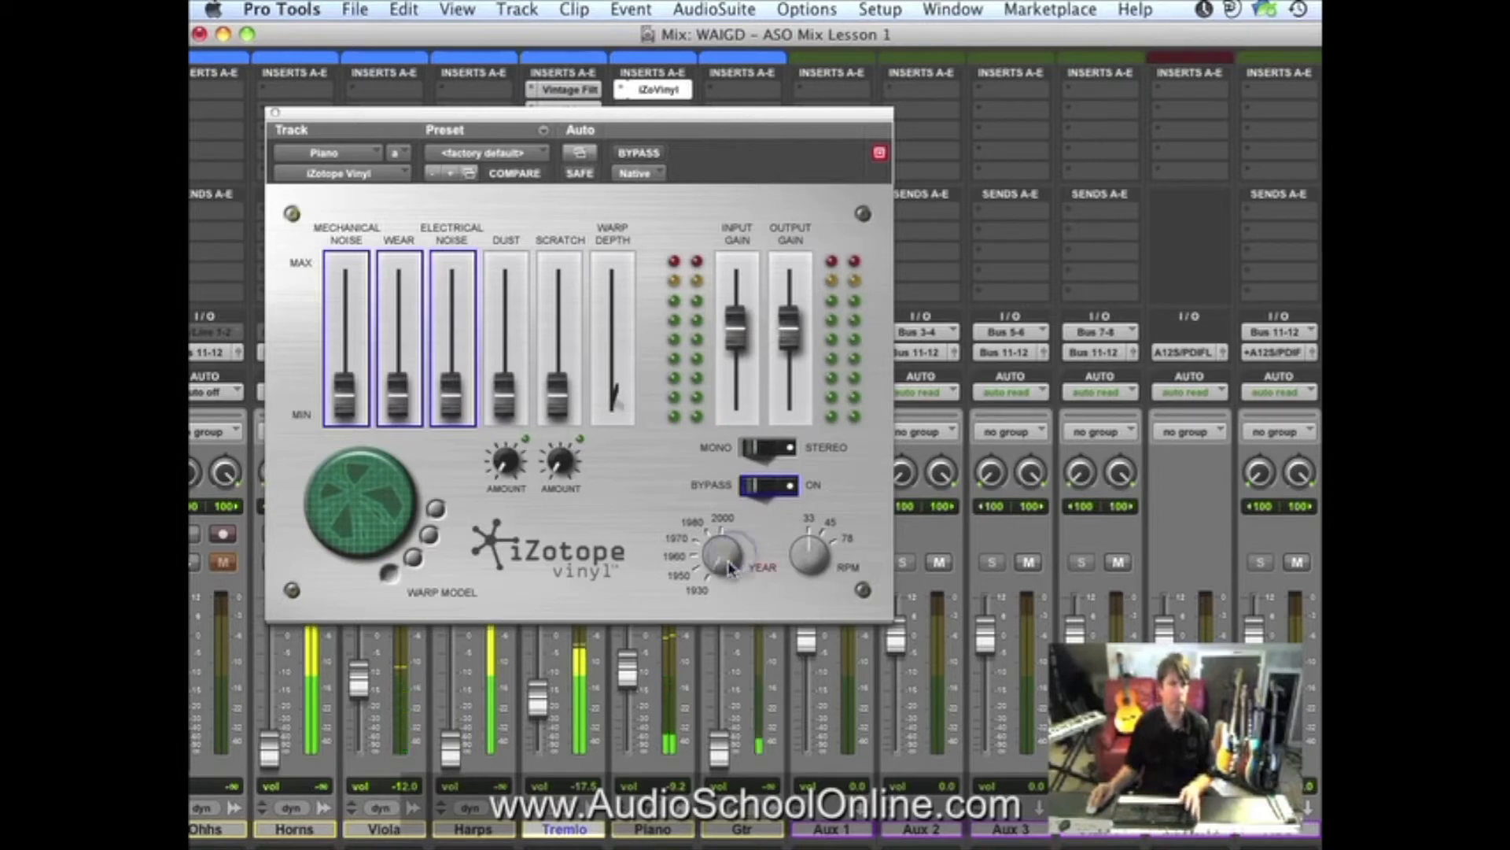
left_click_drag(730, 568, 713, 560)
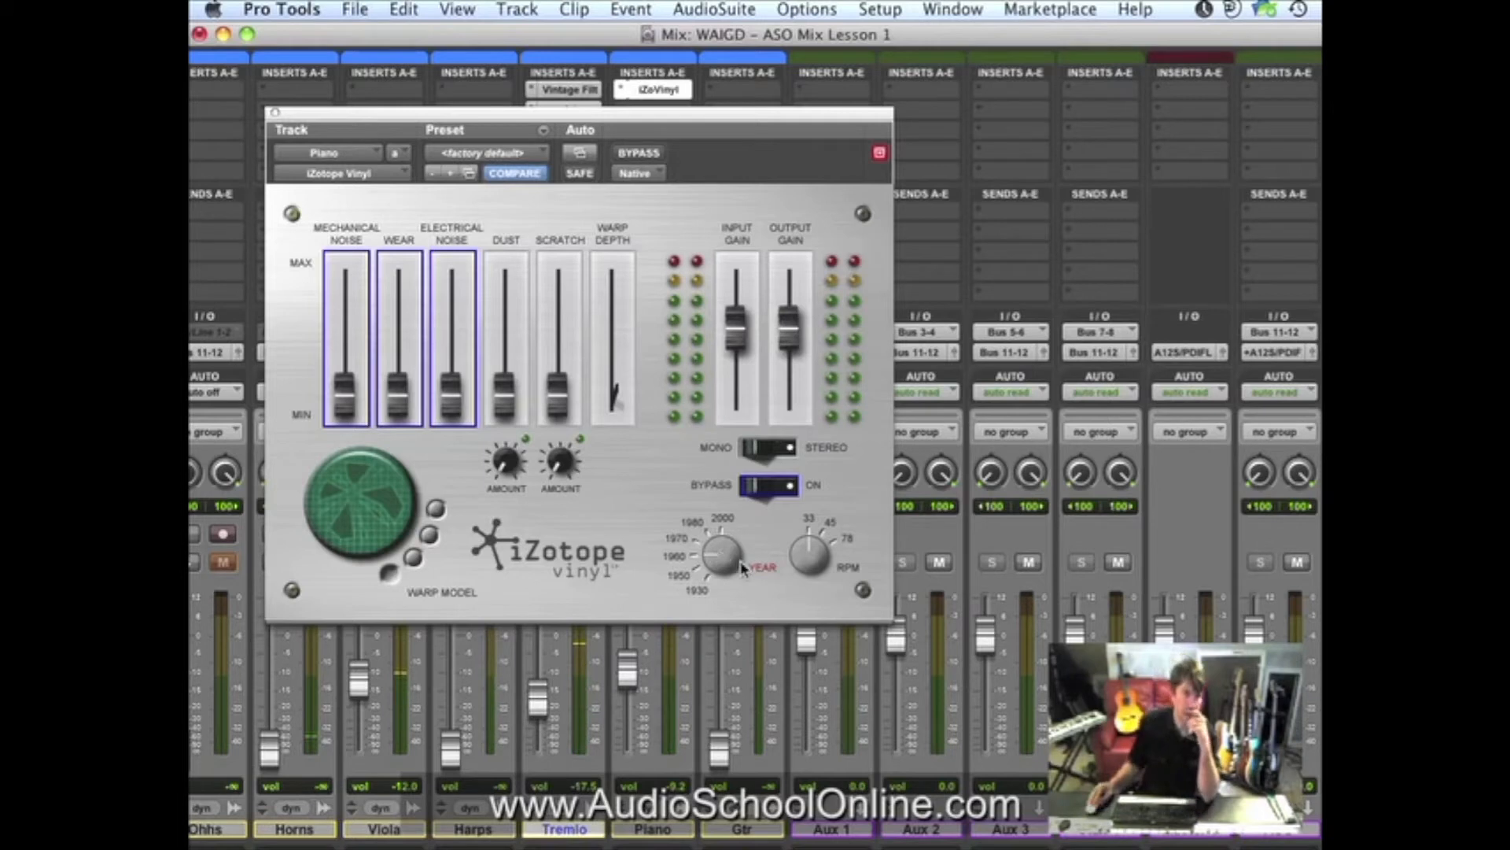
left_click(659, 155)
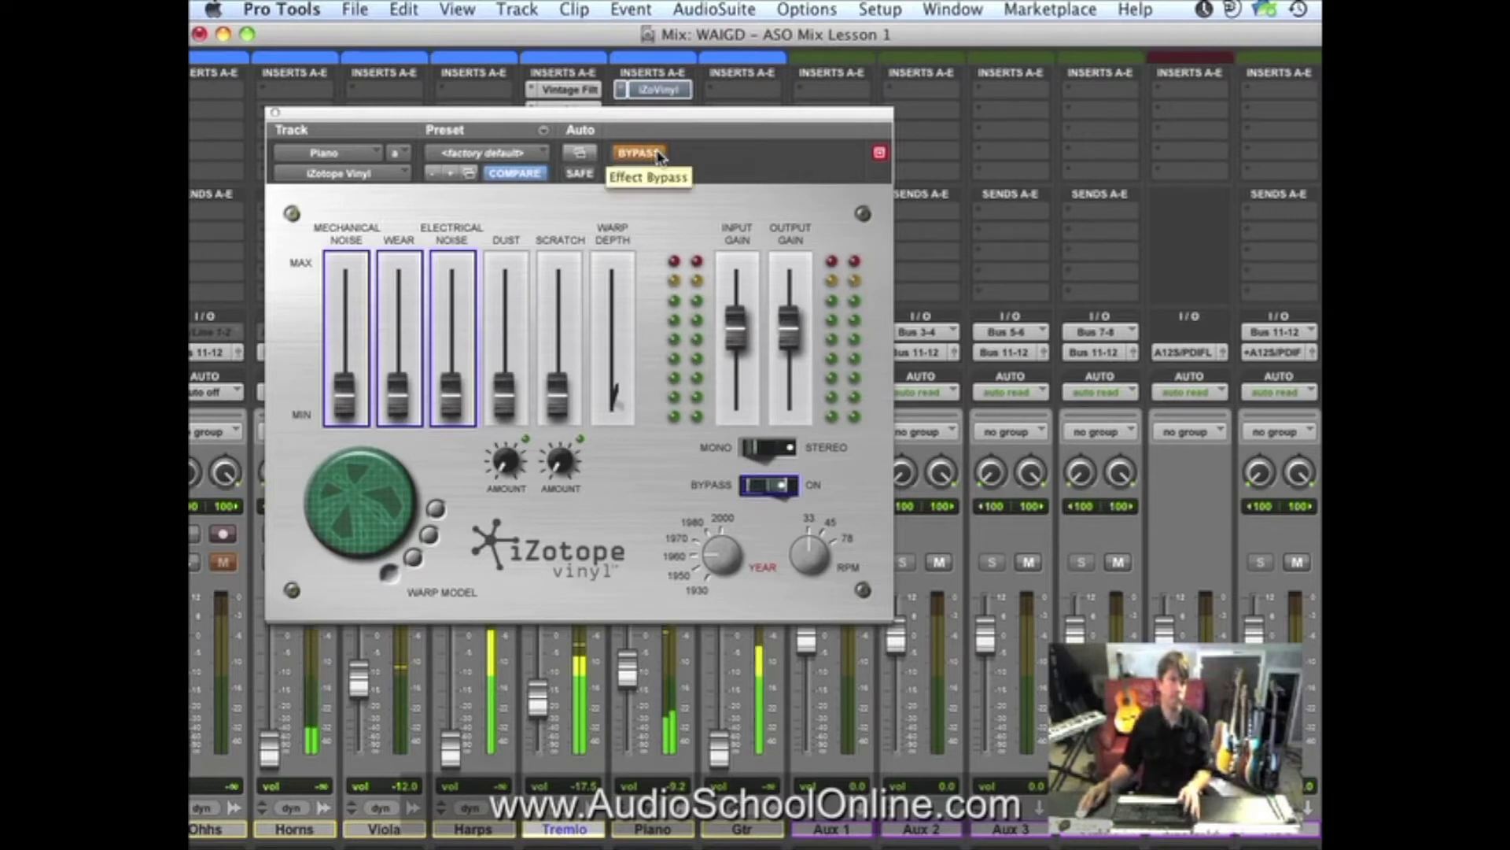
left_click(659, 155)
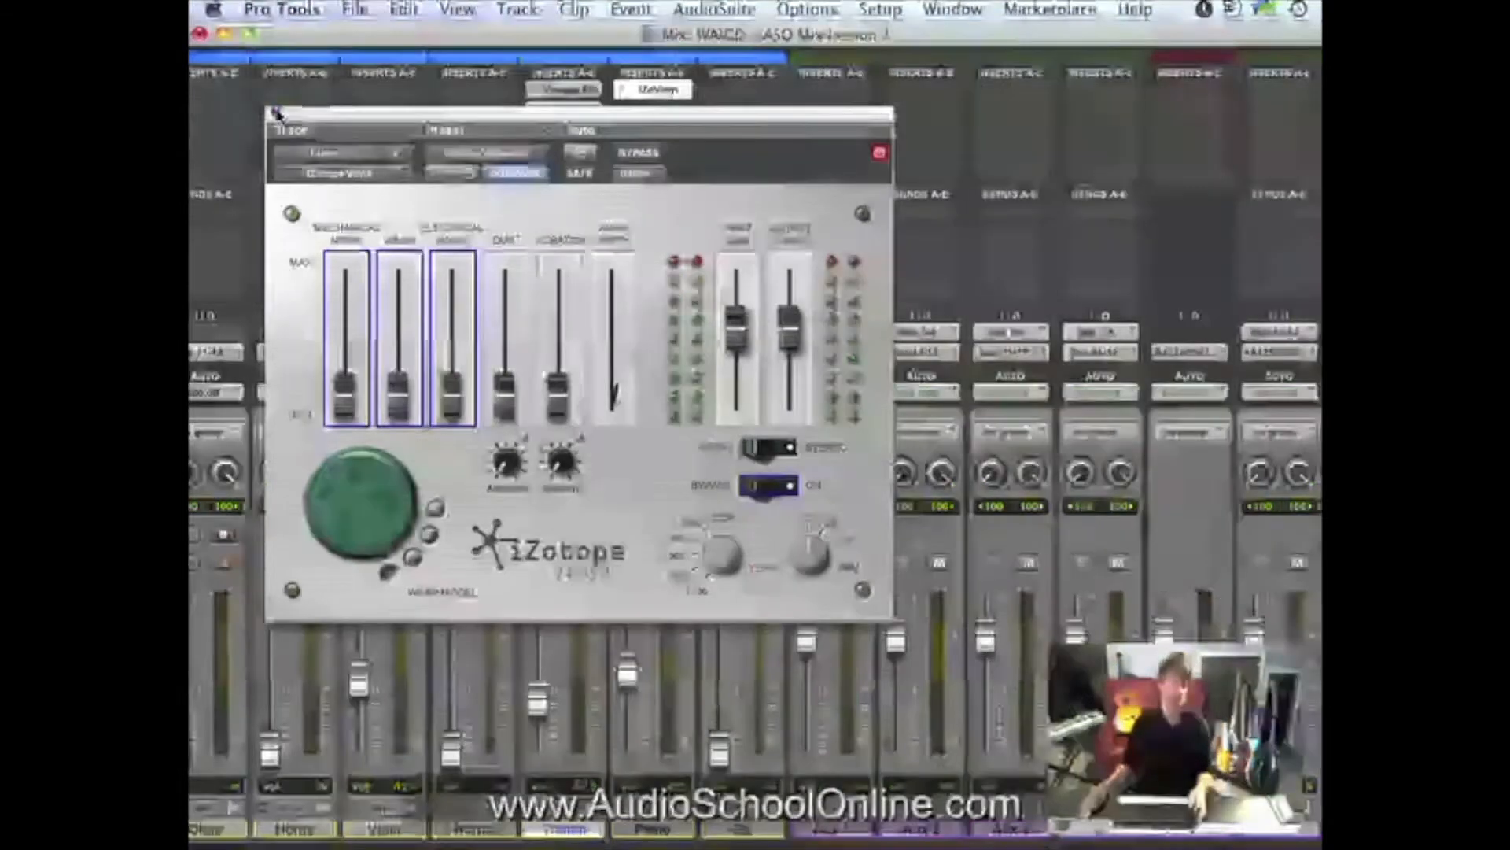
left_click(275, 112)
Add the SoundToys Decapitator multichannel DSP plug-in to the Piano track's second insert slot.
left_click(661, 110)
mouse_move(708, 147)
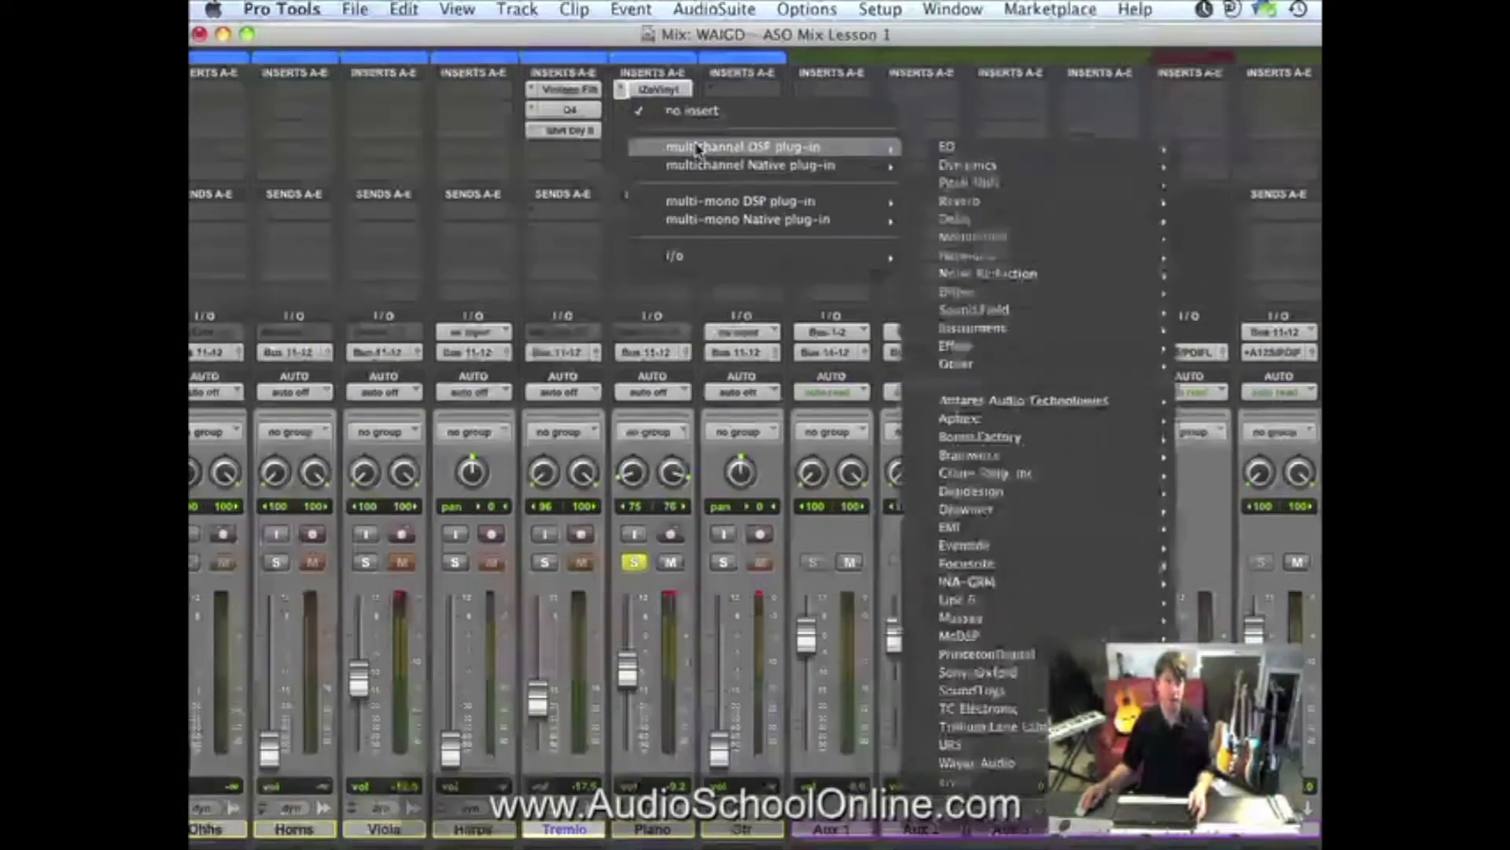
mouse_move(1030, 236)
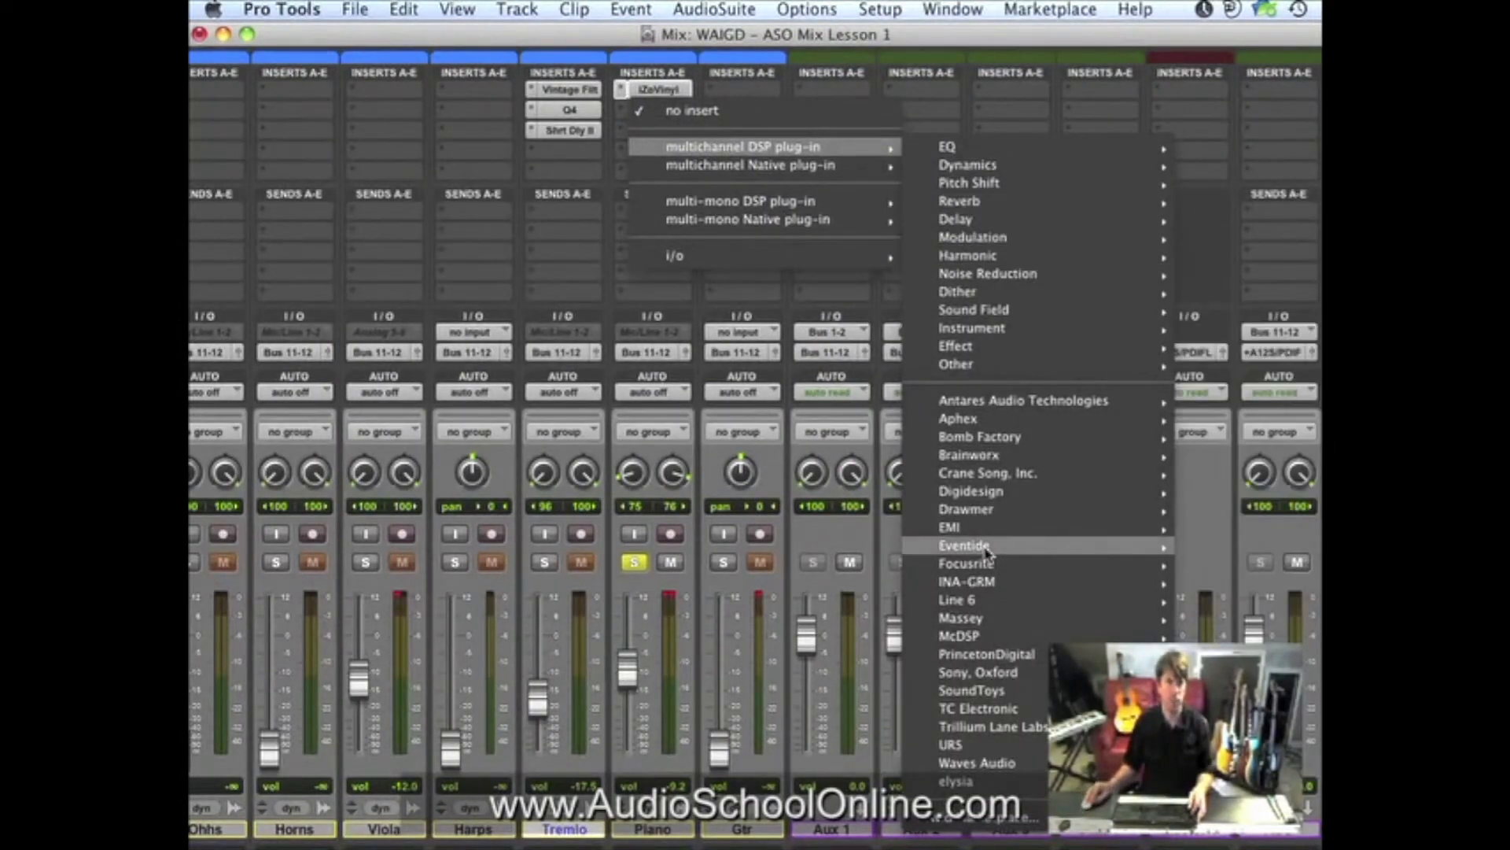
mouse_move(1005, 692)
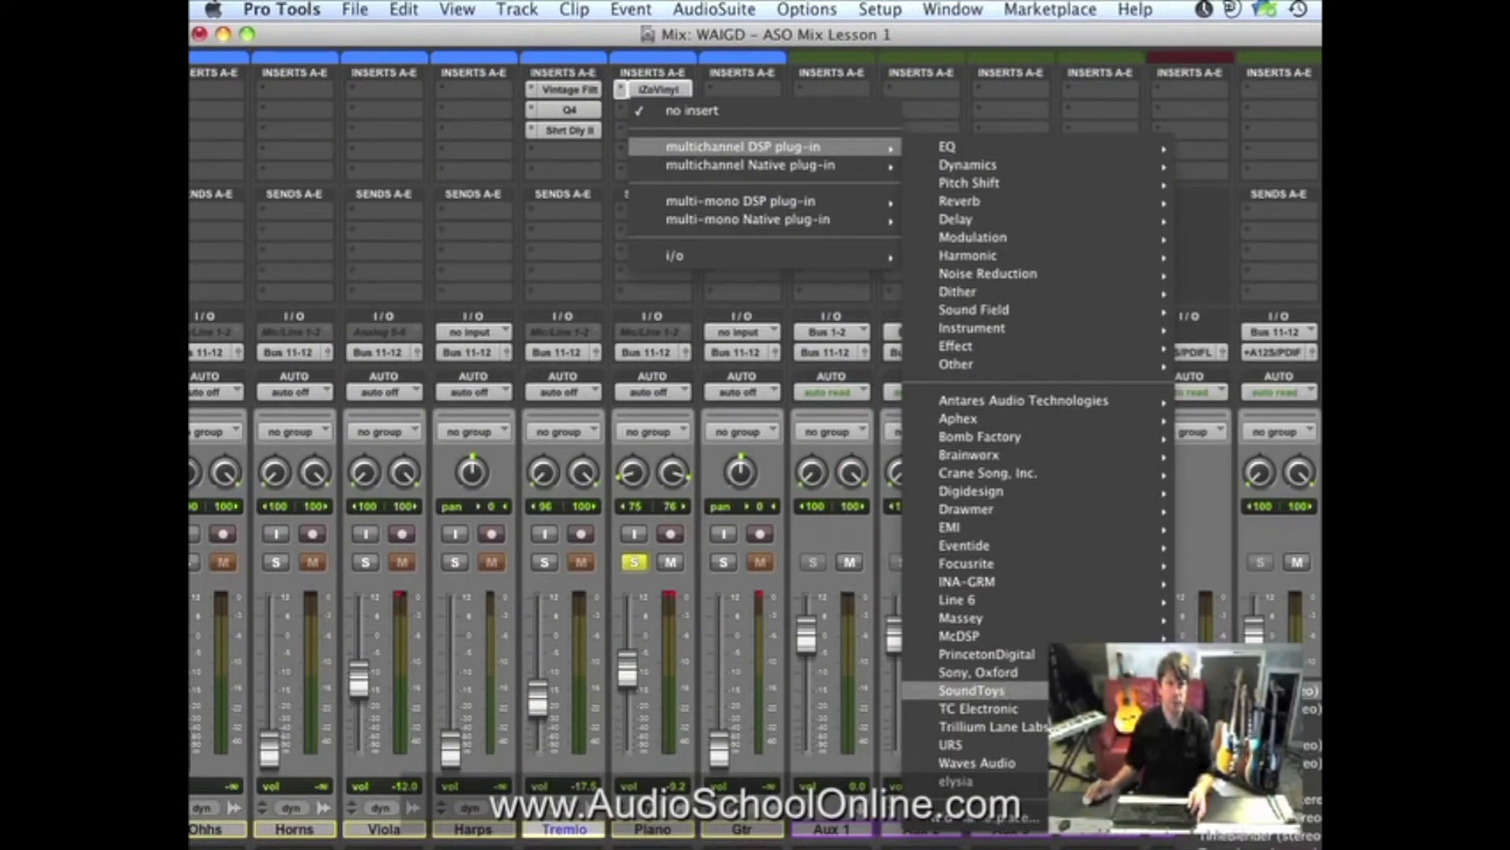
left_click(1258, 710)
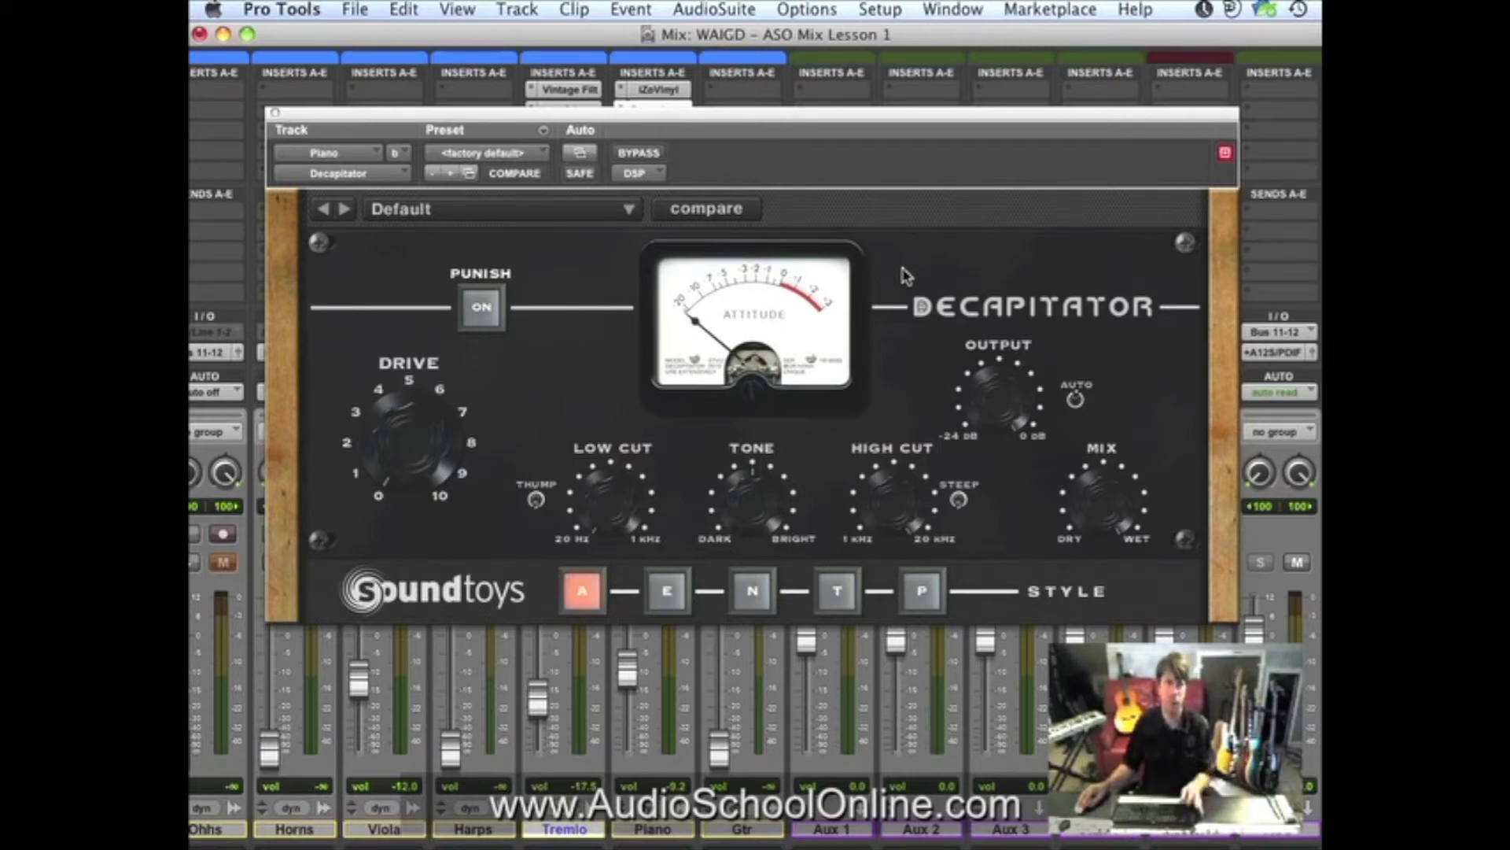
Play the session, raise Decapitator's Drive to just under 4, and compare the effect bypassed and active.
key("space")
left_click_drag(385, 424, 384, 387)
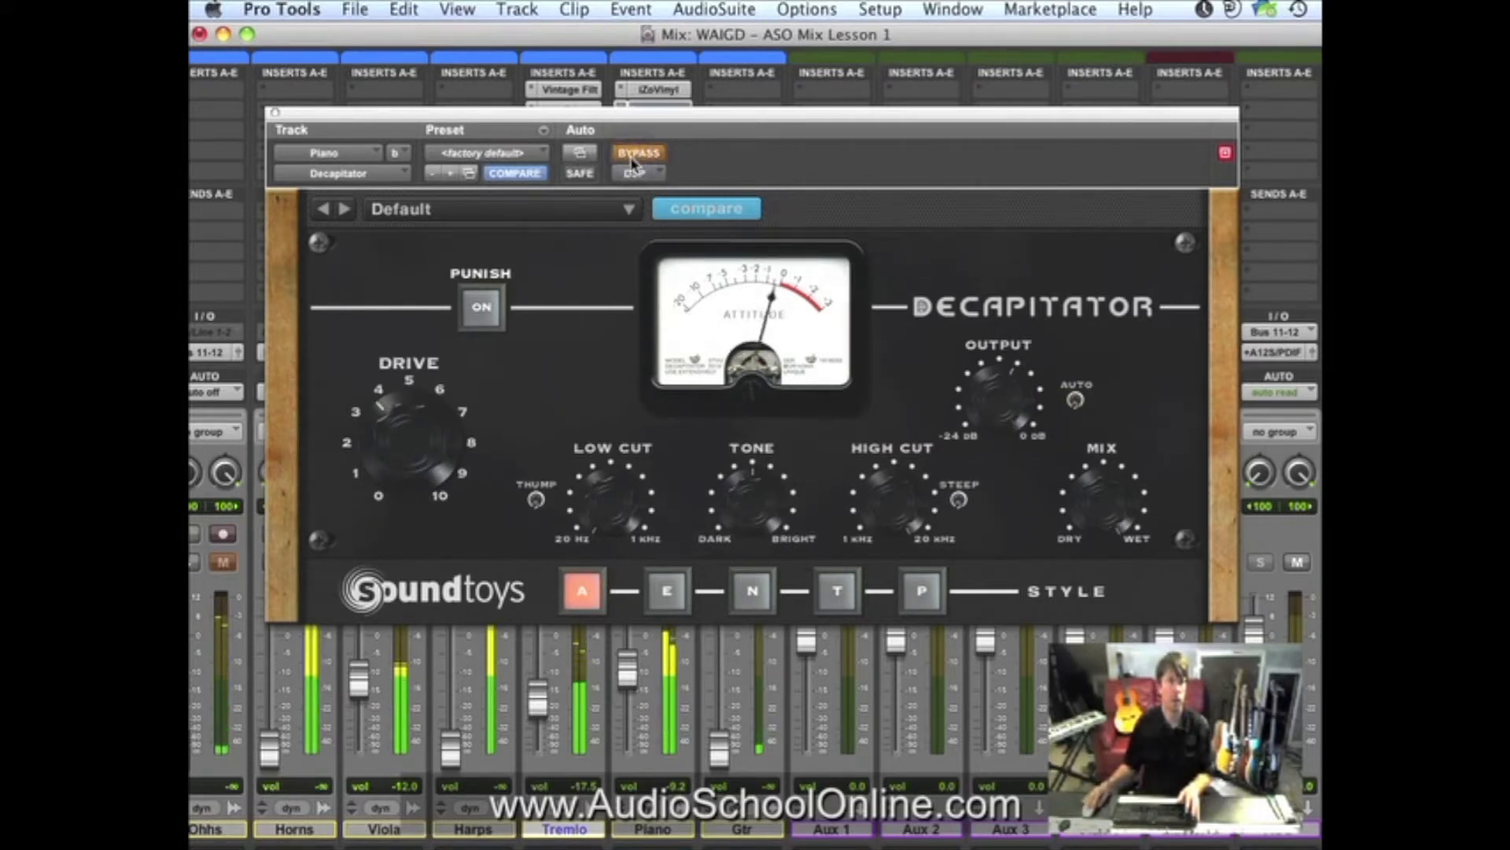
left_click(655, 157)
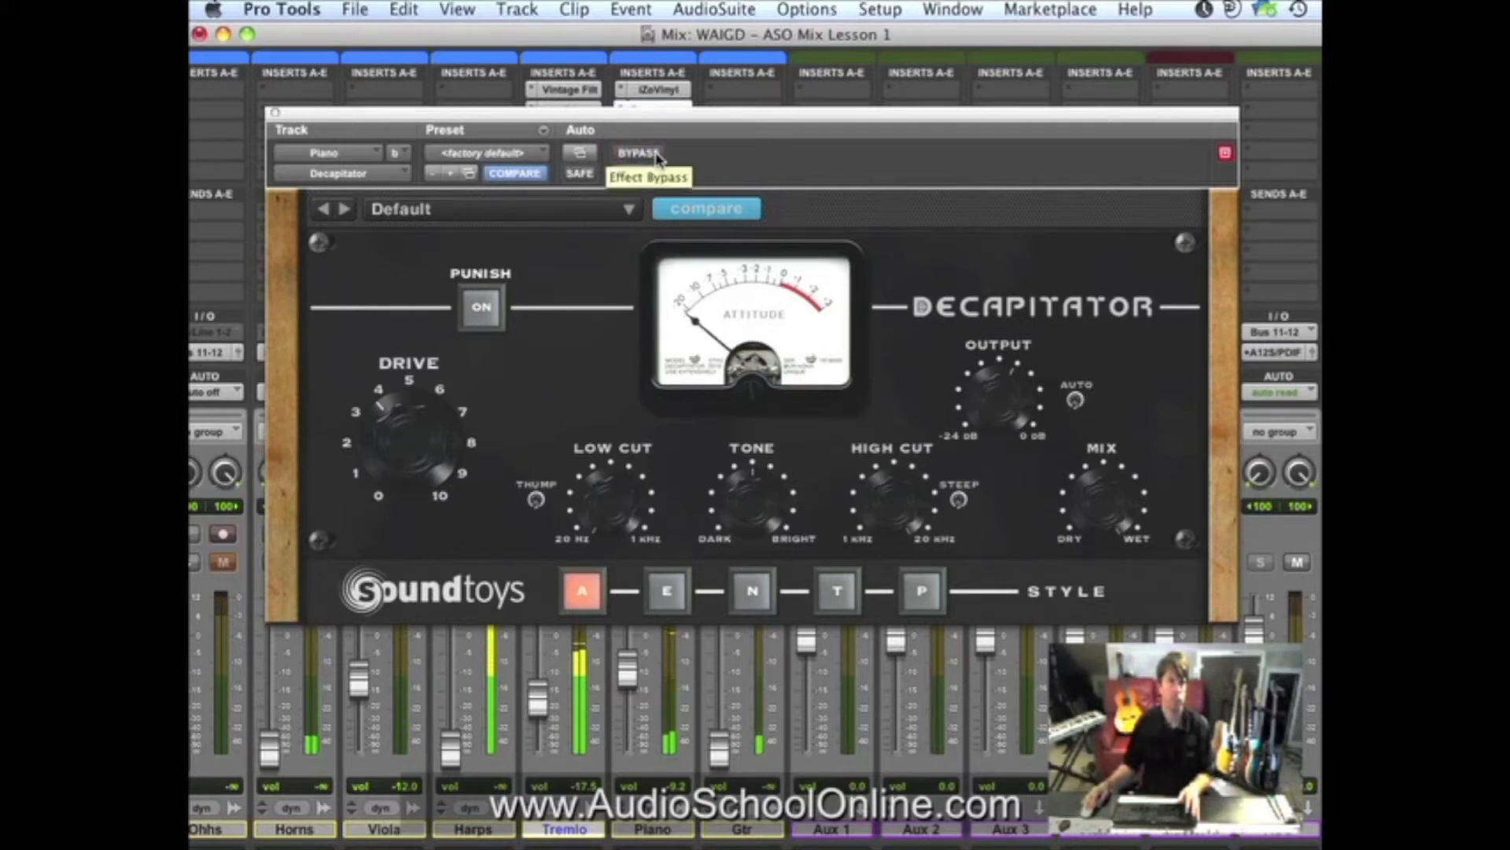
left_click(657, 156)
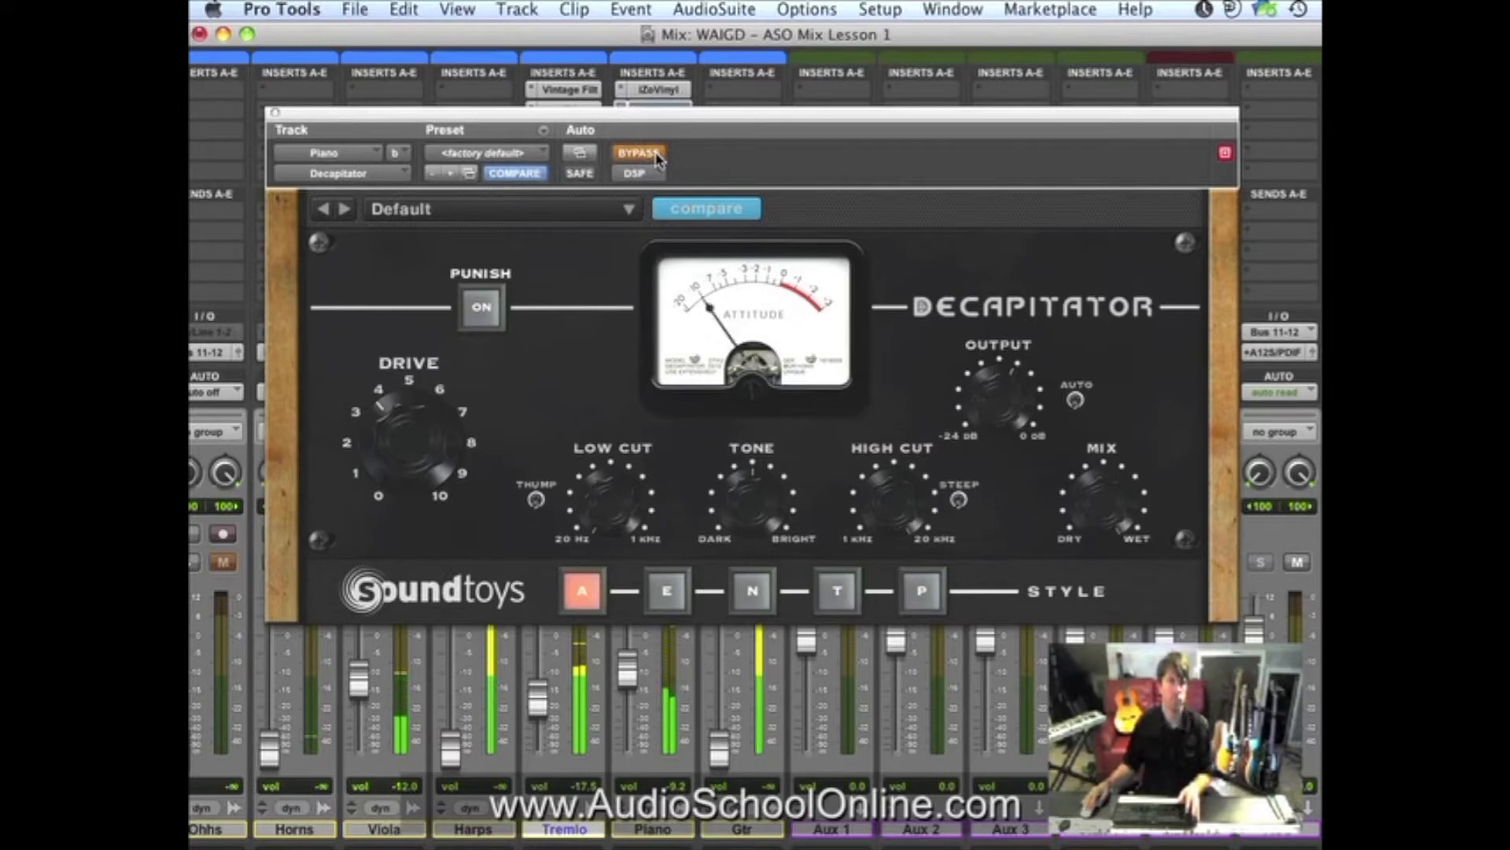
left_click(657, 156)
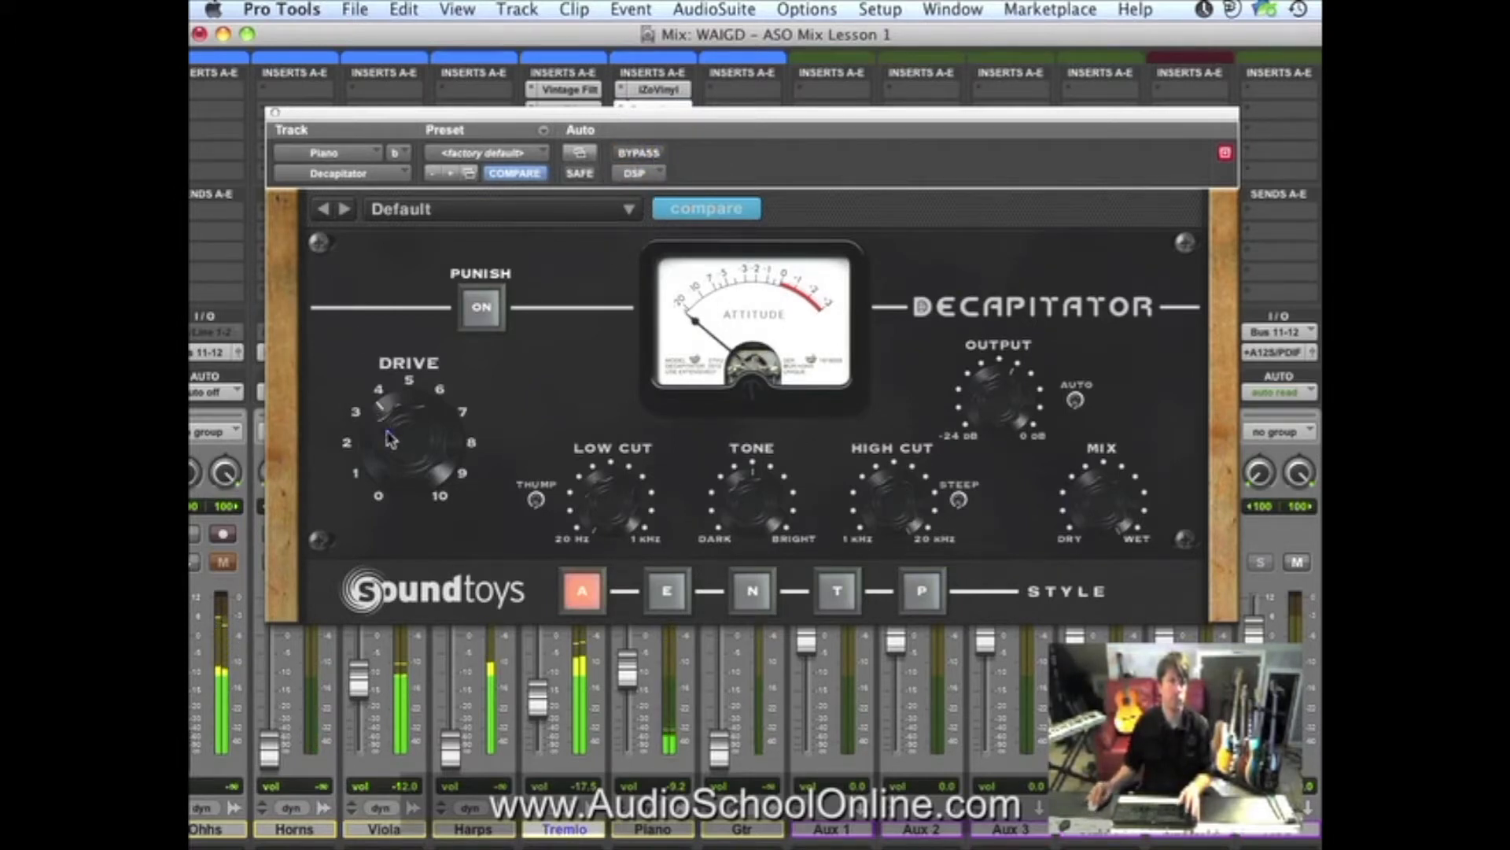
Raise Decapitator's Drive to about 4.5, compare it bypassed and active, leave it active, and close its window.
left_click_drag(403, 424, 400, 403)
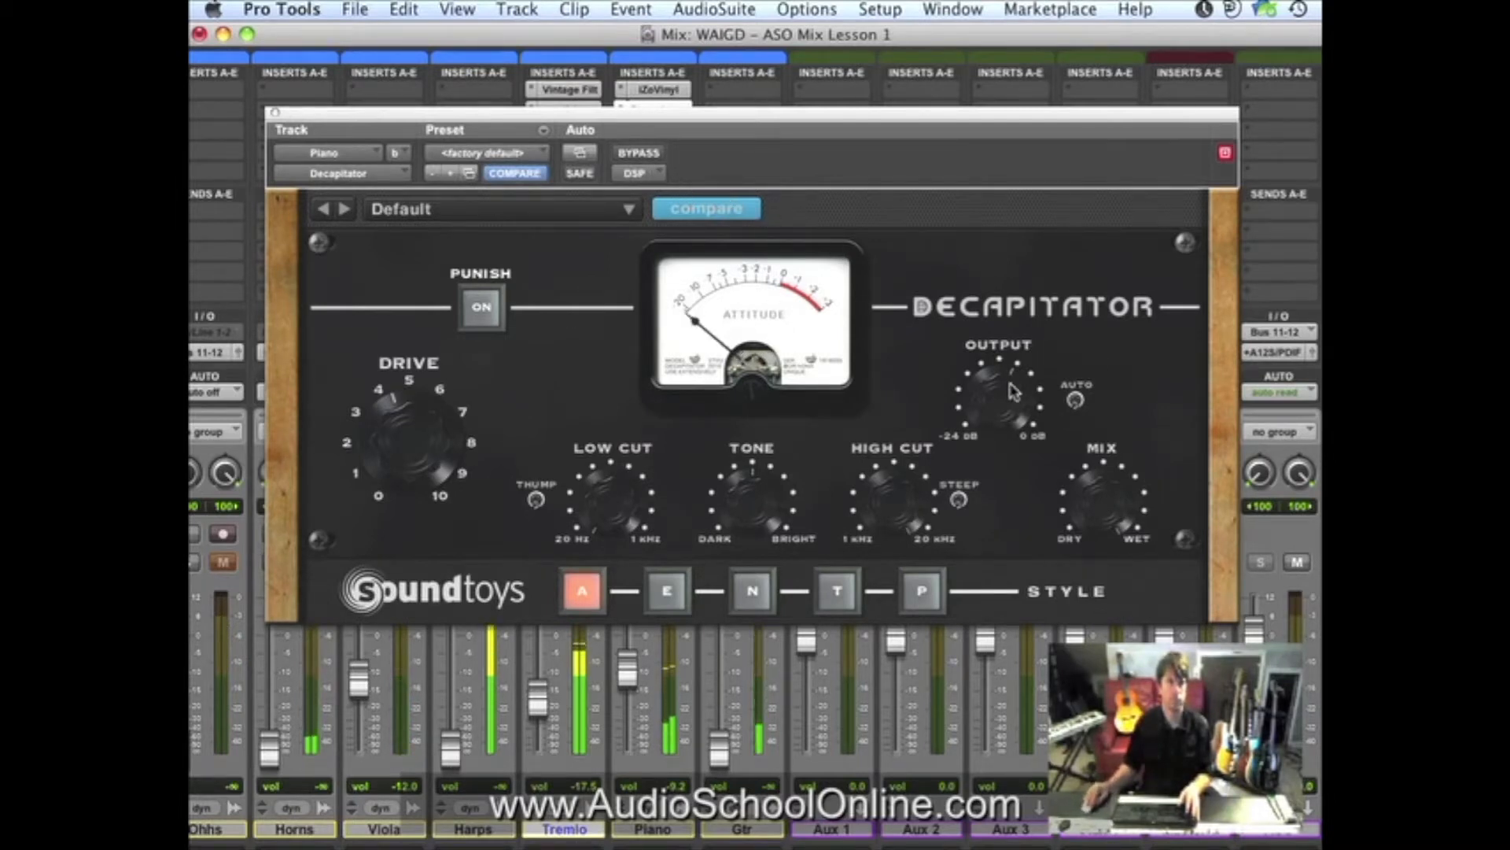
left_click(644, 153)
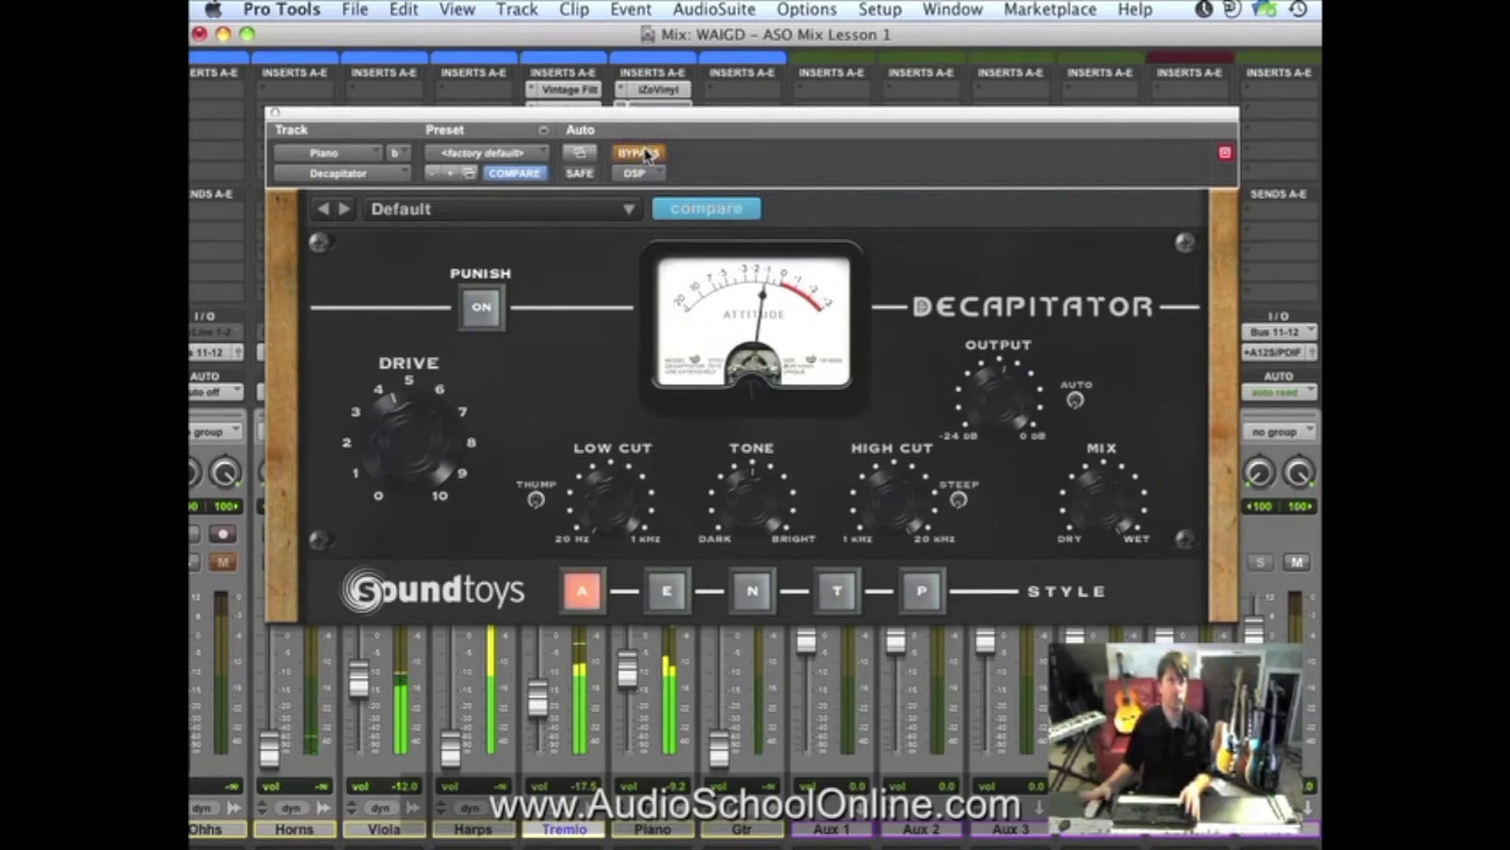
left_click(648, 154)
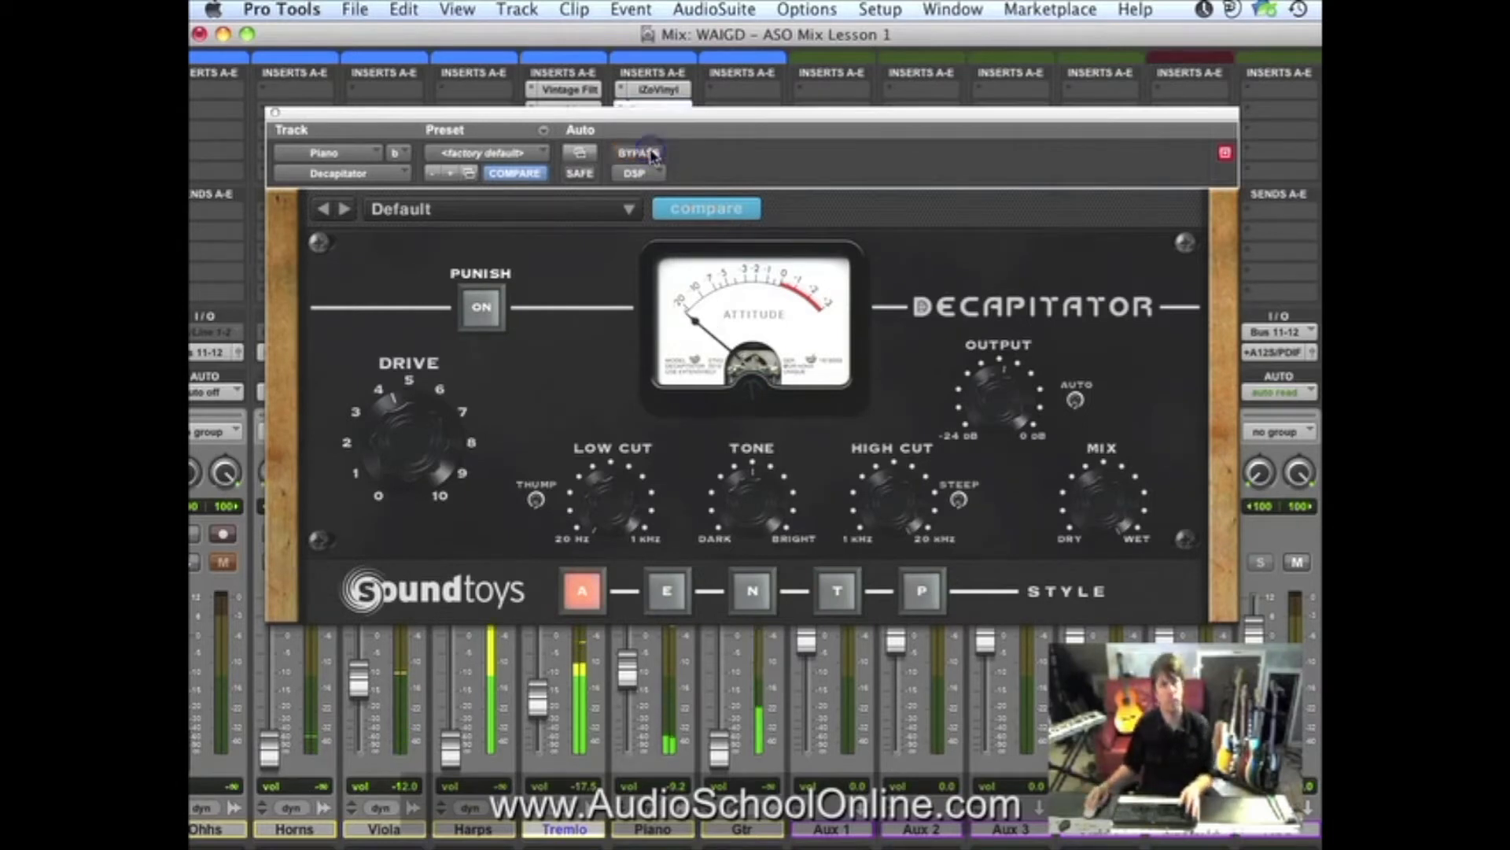
left_click(275, 112)
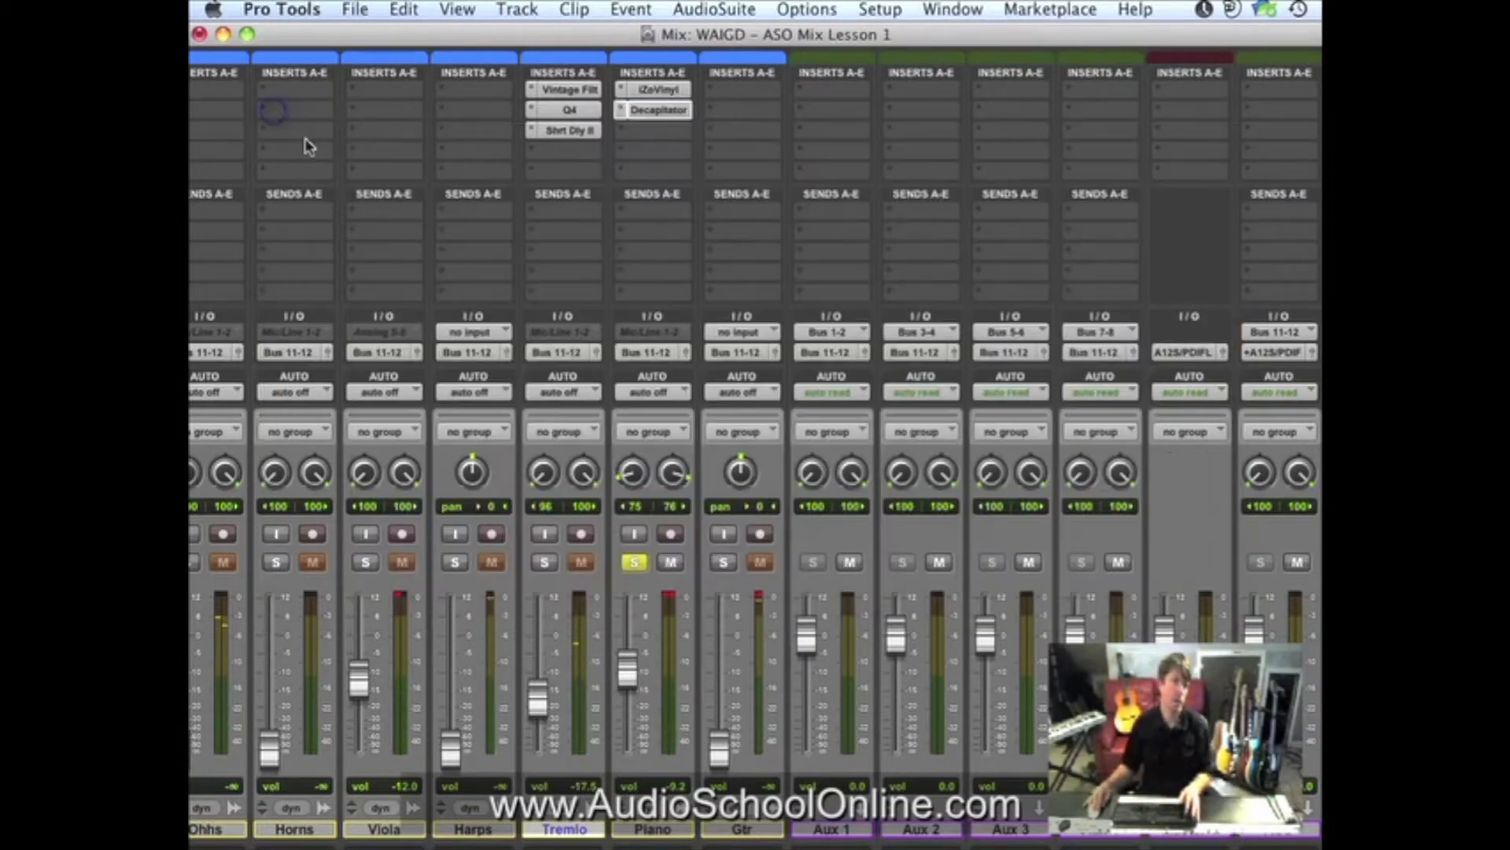
Unsolo Piano to hear it in the full mix and briefly check Viola in solo.
left_click(633, 562)
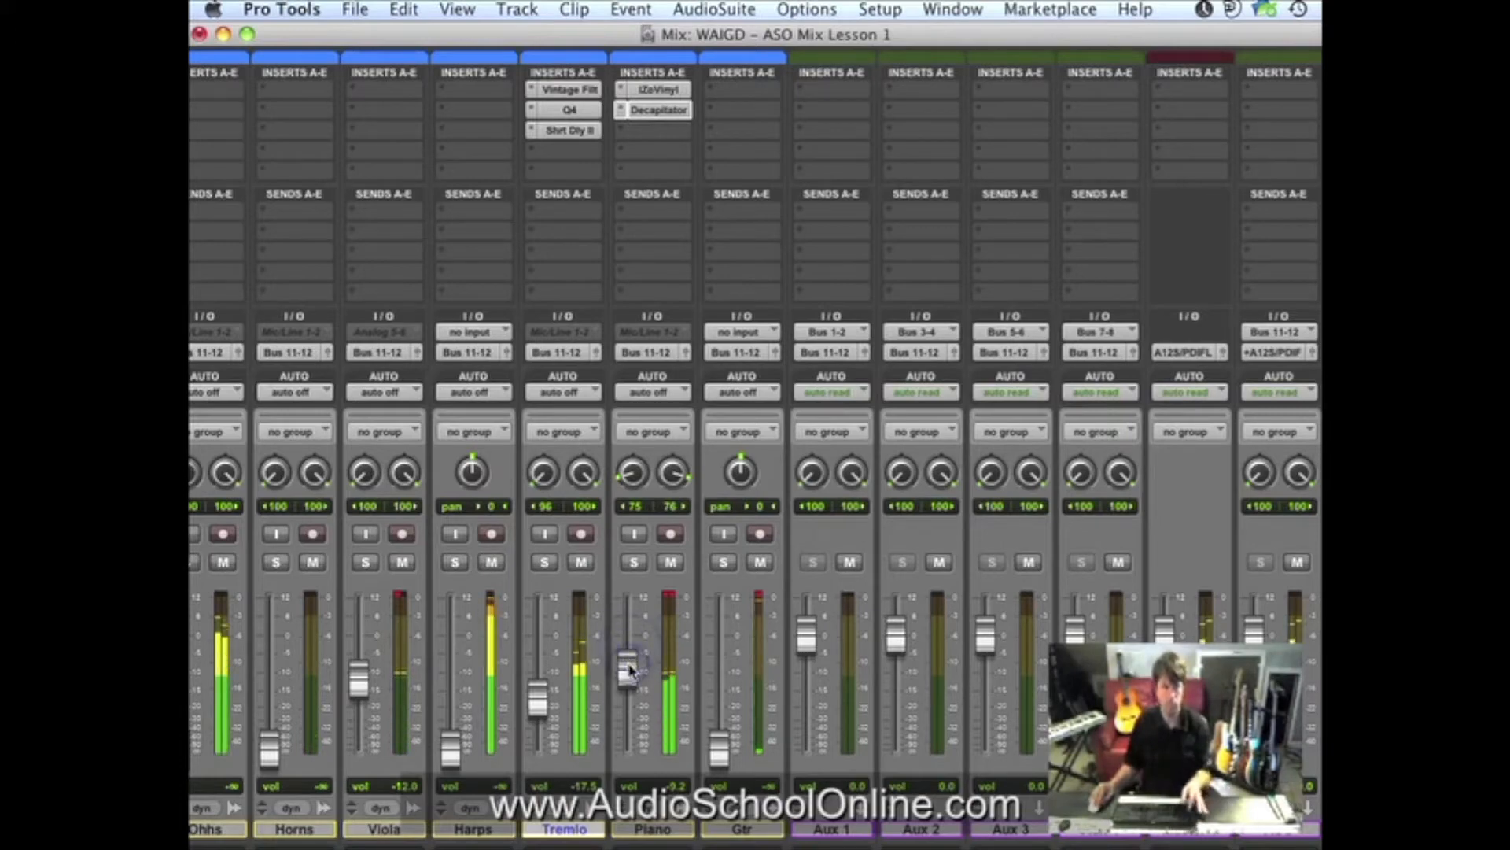
scroll(637, 708, "left", 3)
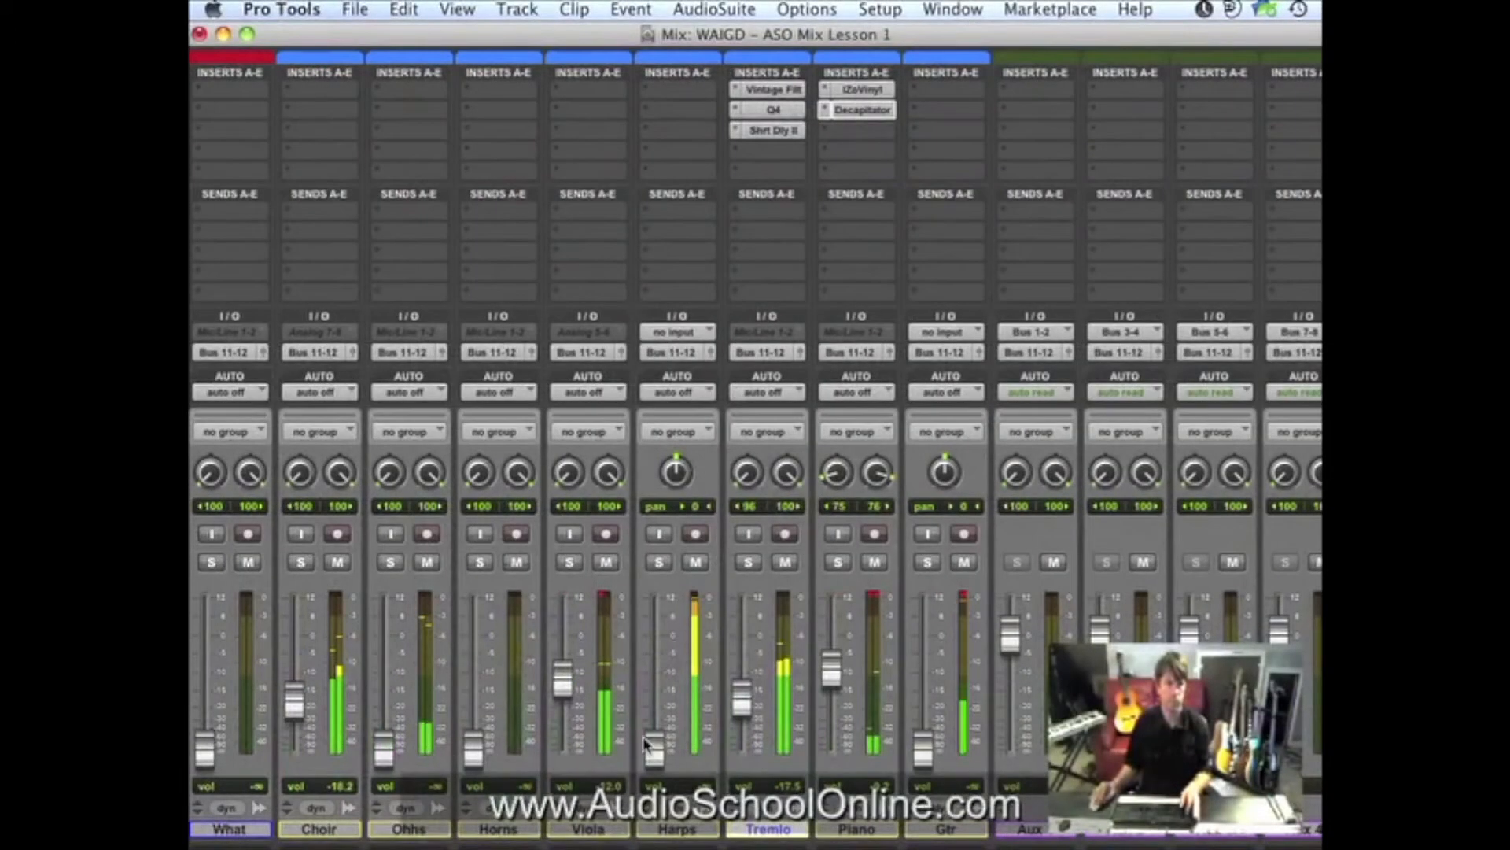
left_click(570, 562)
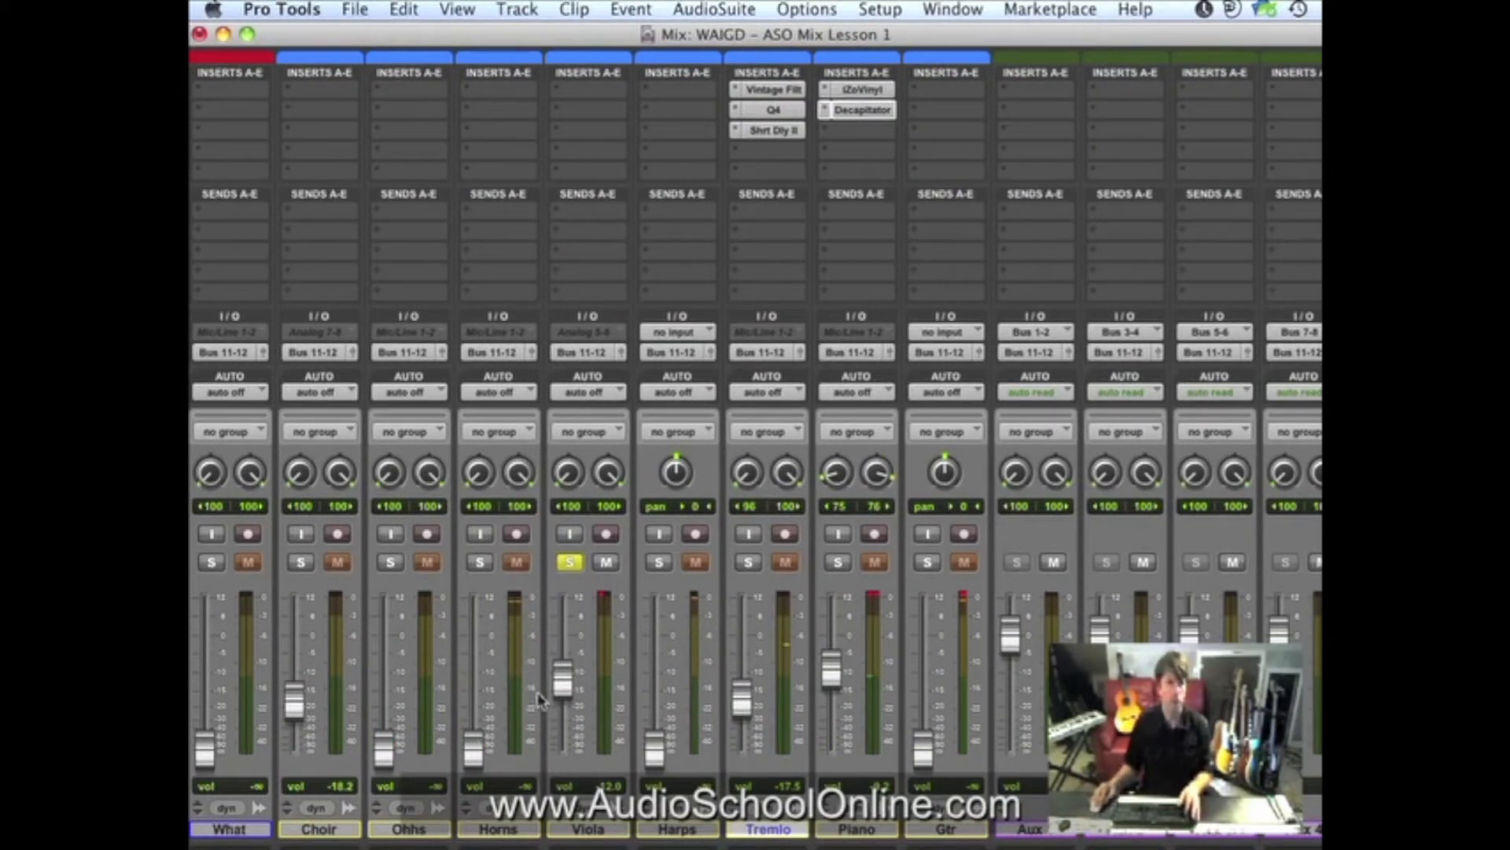
left_click(569, 561)
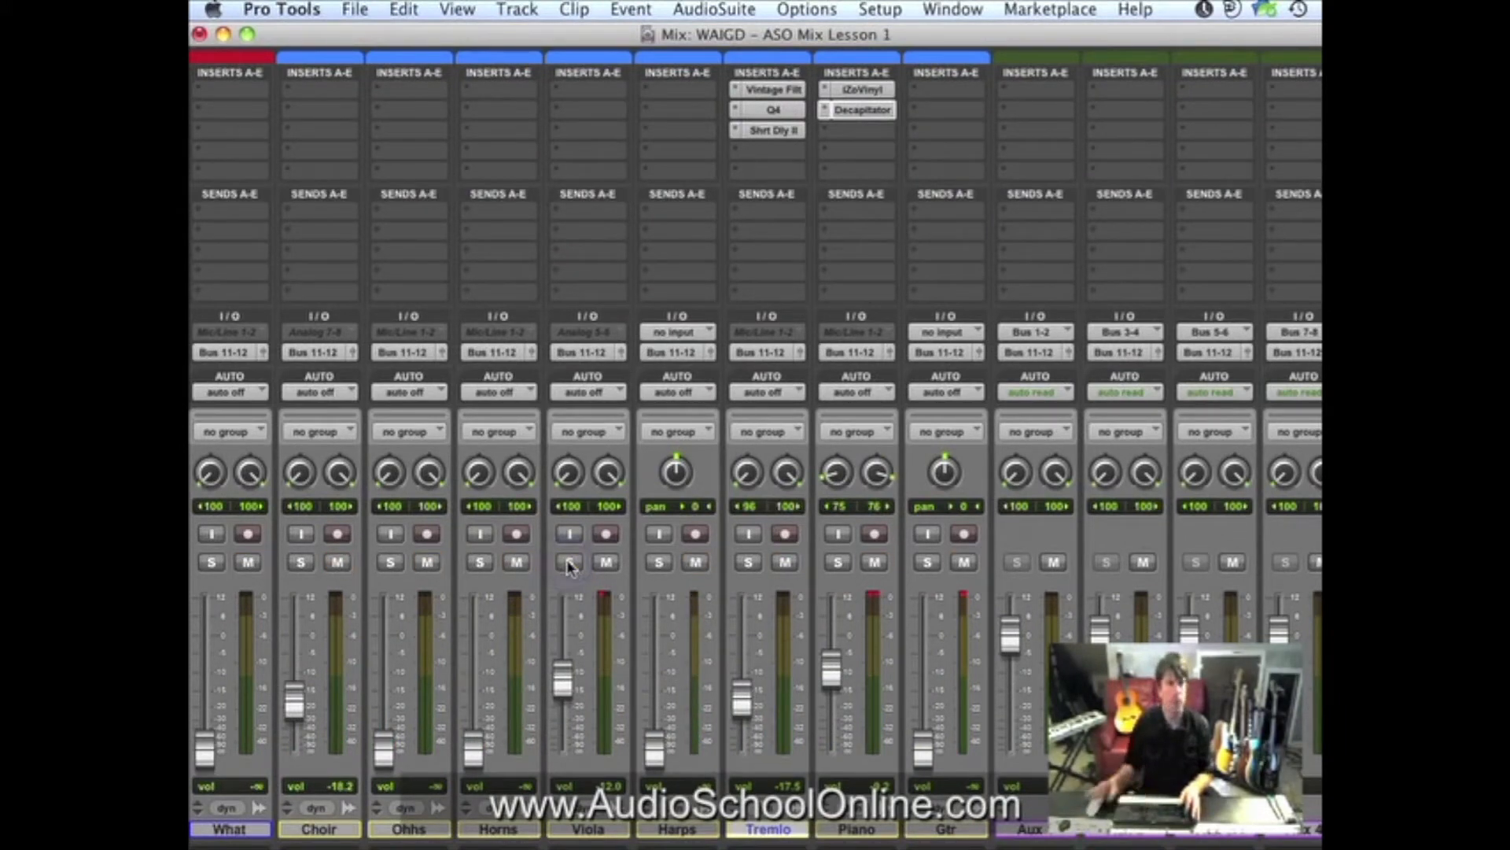
In the Edit window, select the Horns clip near bar 9 for playback and the Horns track, and return to the Mix window.
key("super+equal")
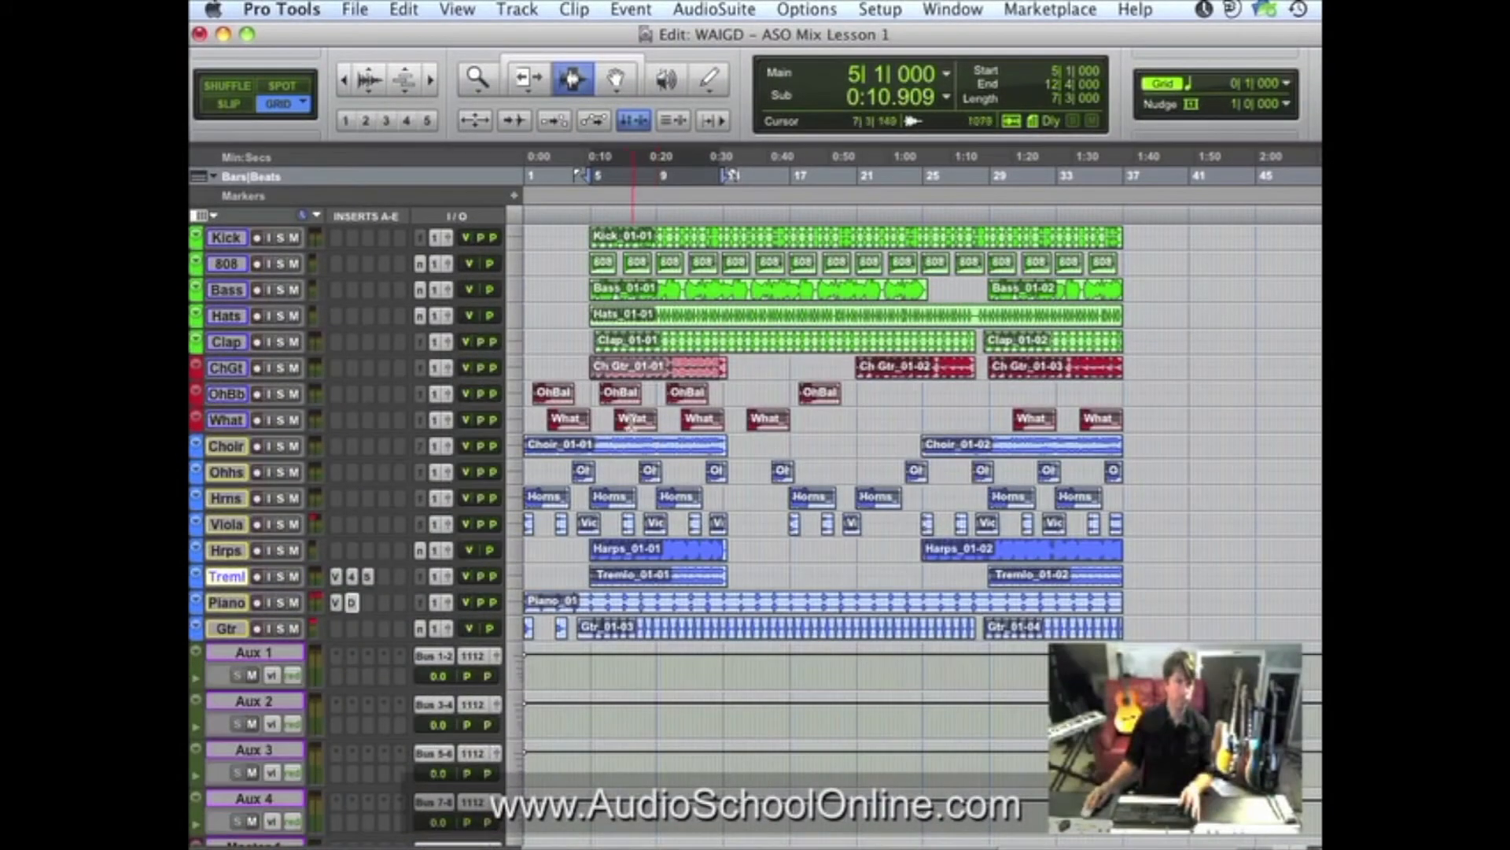
left_click(631, 423)
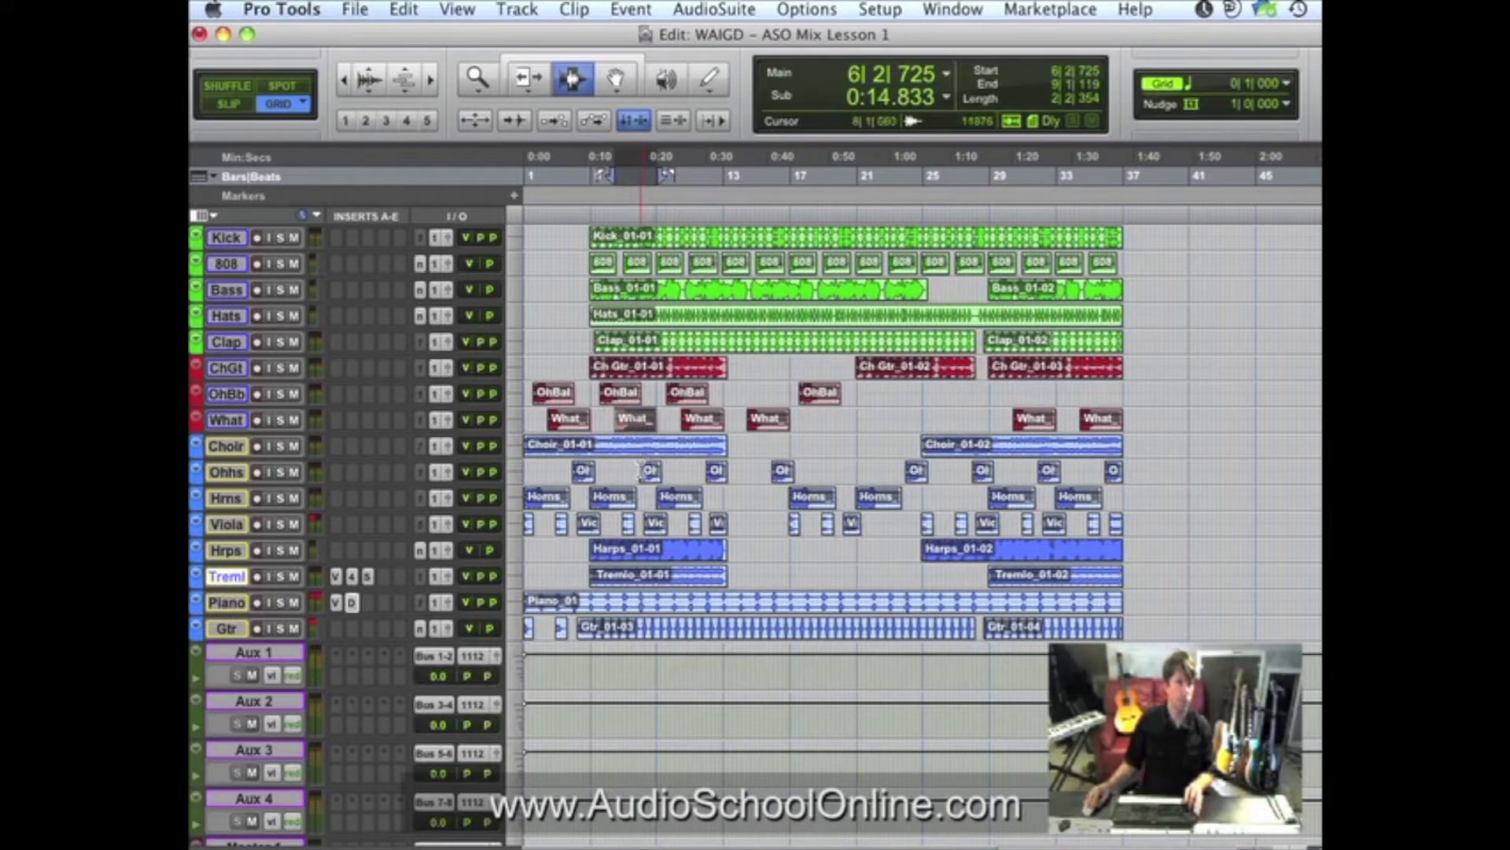
left_click(667, 496)
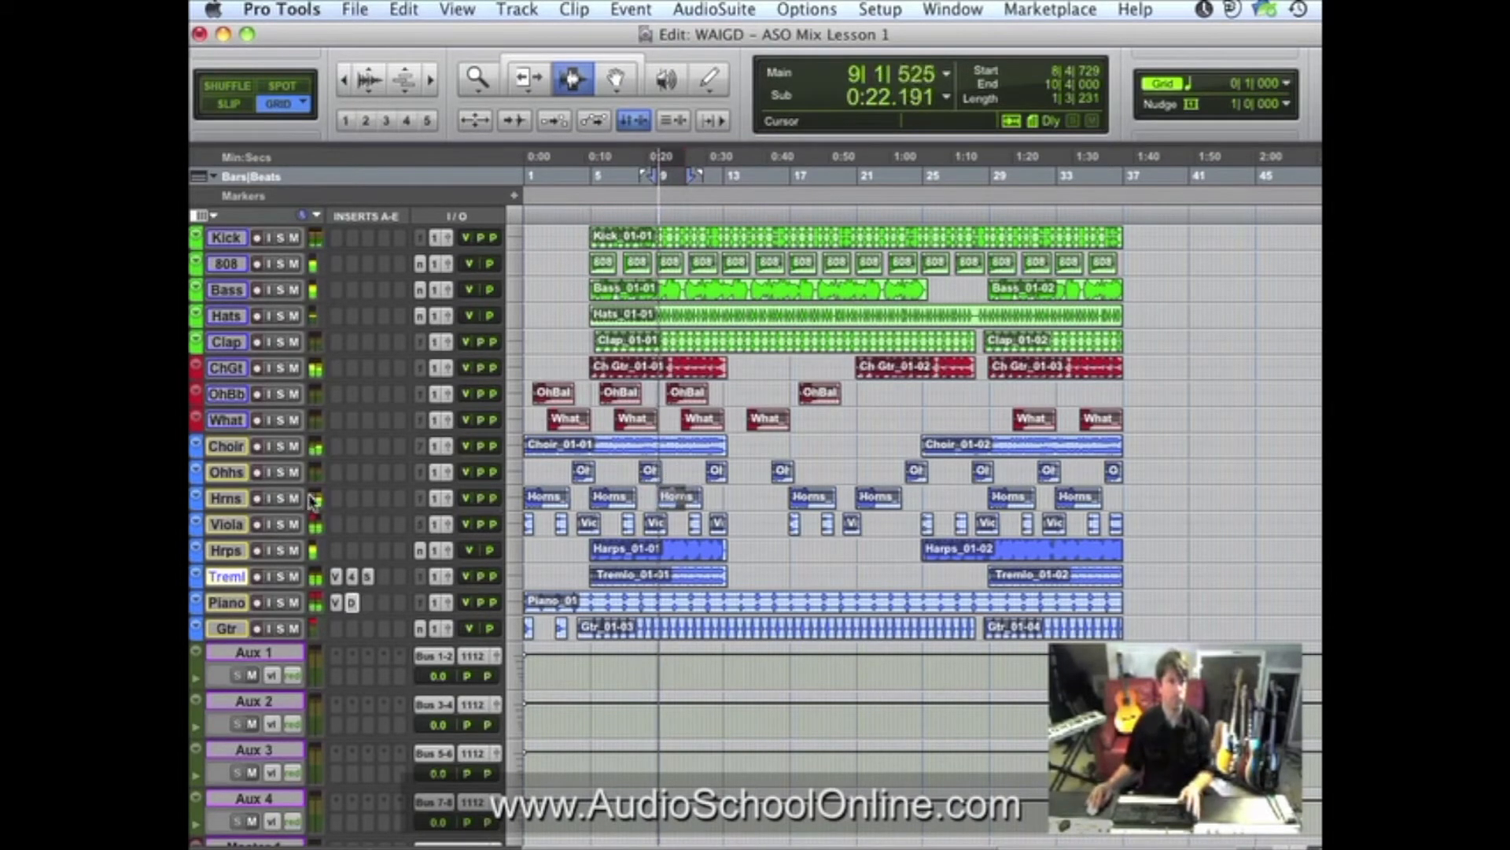
left_click(232, 498)
key("super+equal")
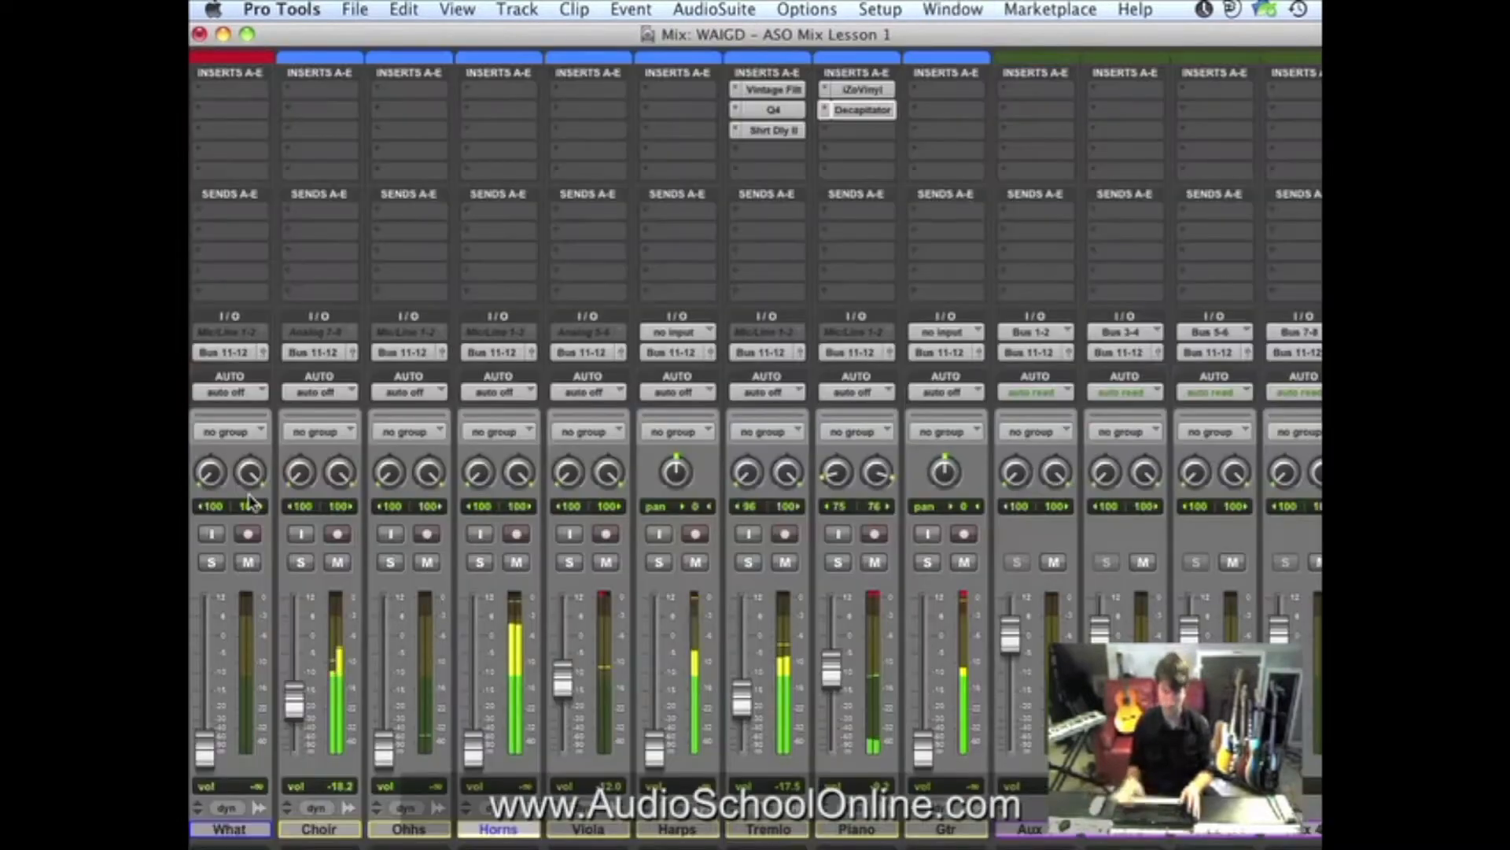
Raise the Horns track's volume to -12.9 dB, solo the track, and play it back.
left_click_drag(470, 751, 474, 683)
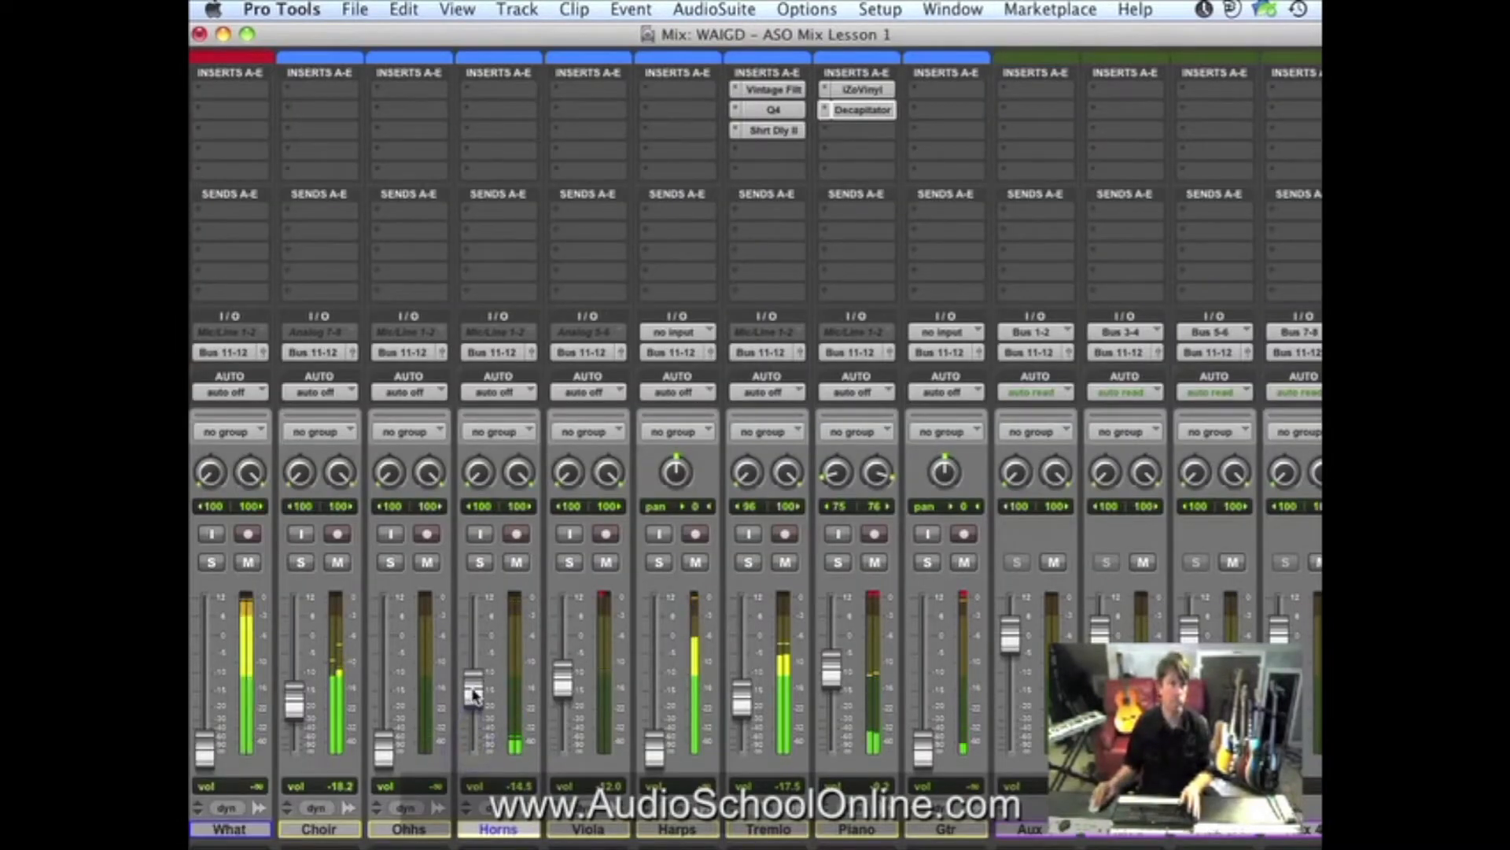
left_click(480, 562)
left_click_drag(477, 688, 478, 683)
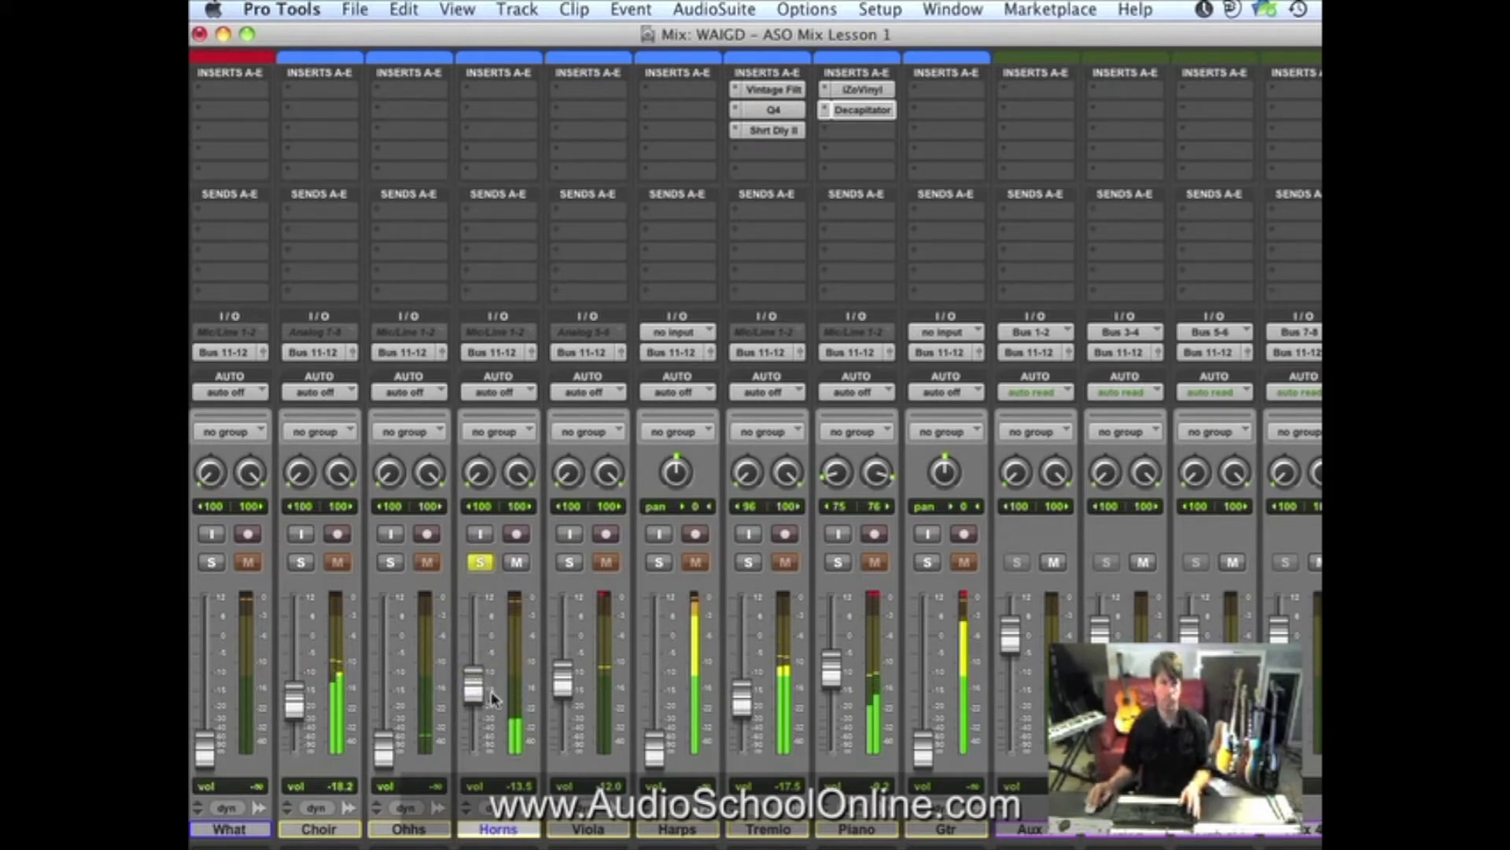
left_click_drag(478, 683, 475, 677)
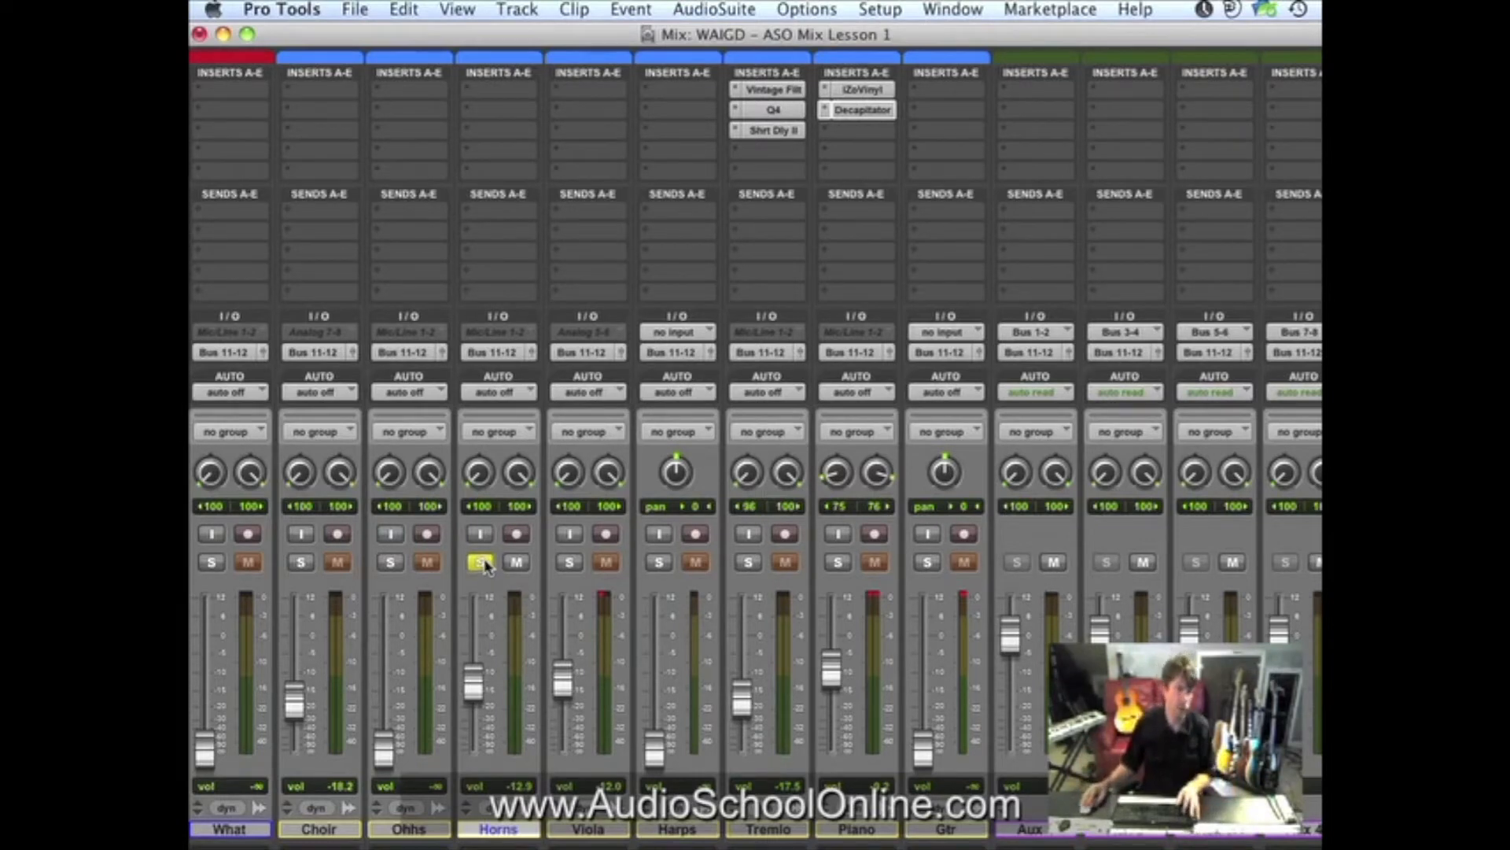
key("space")
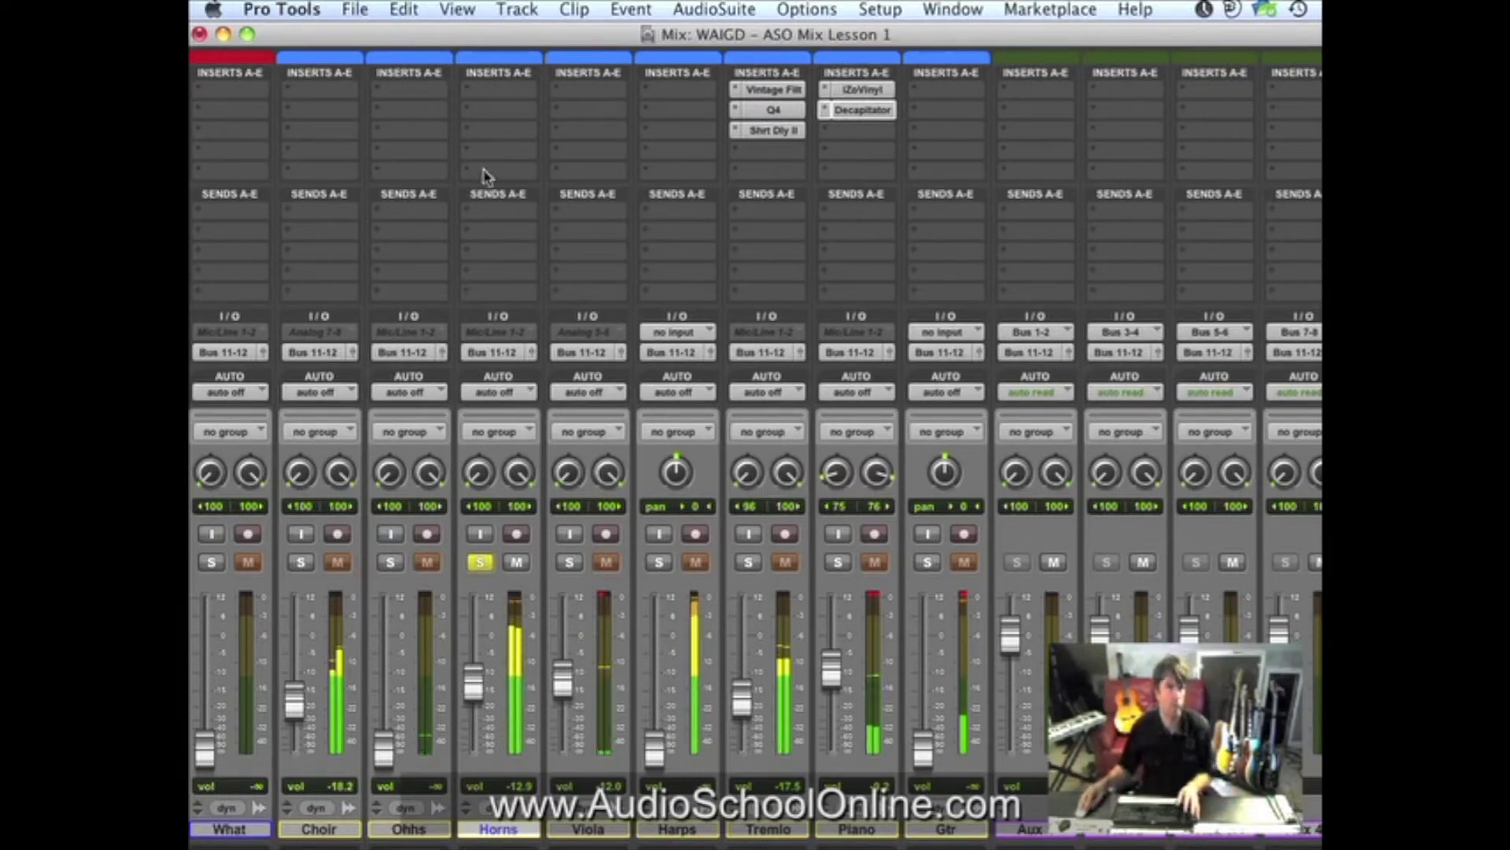
Add the UAD Ampex ATR-102 multichannel Native plug-in to the Horns track's first insert slot.
left_click(512, 89)
mouse_move(520, 145)
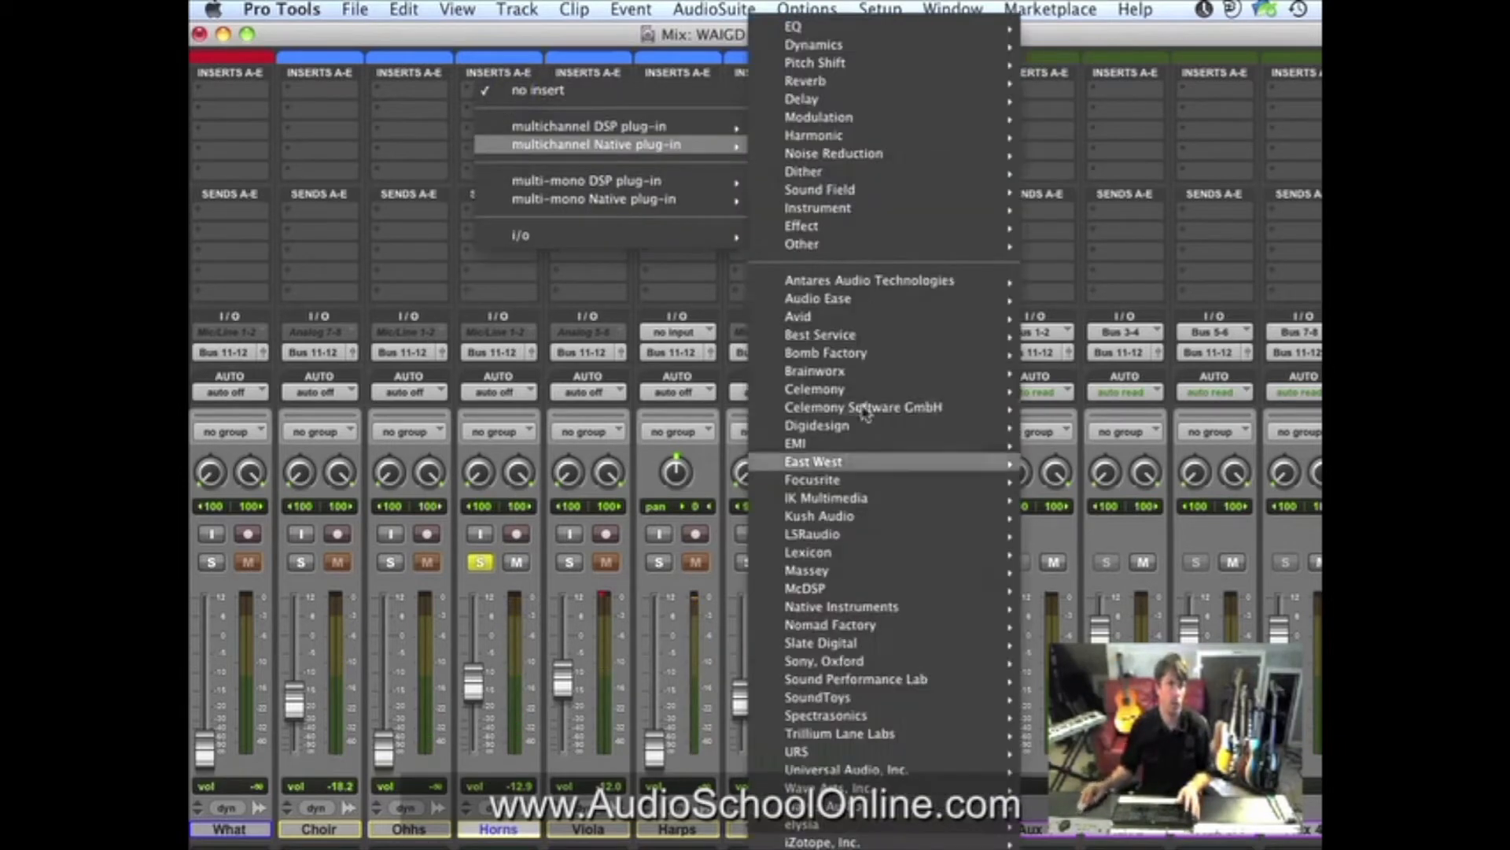
mouse_move(836, 771)
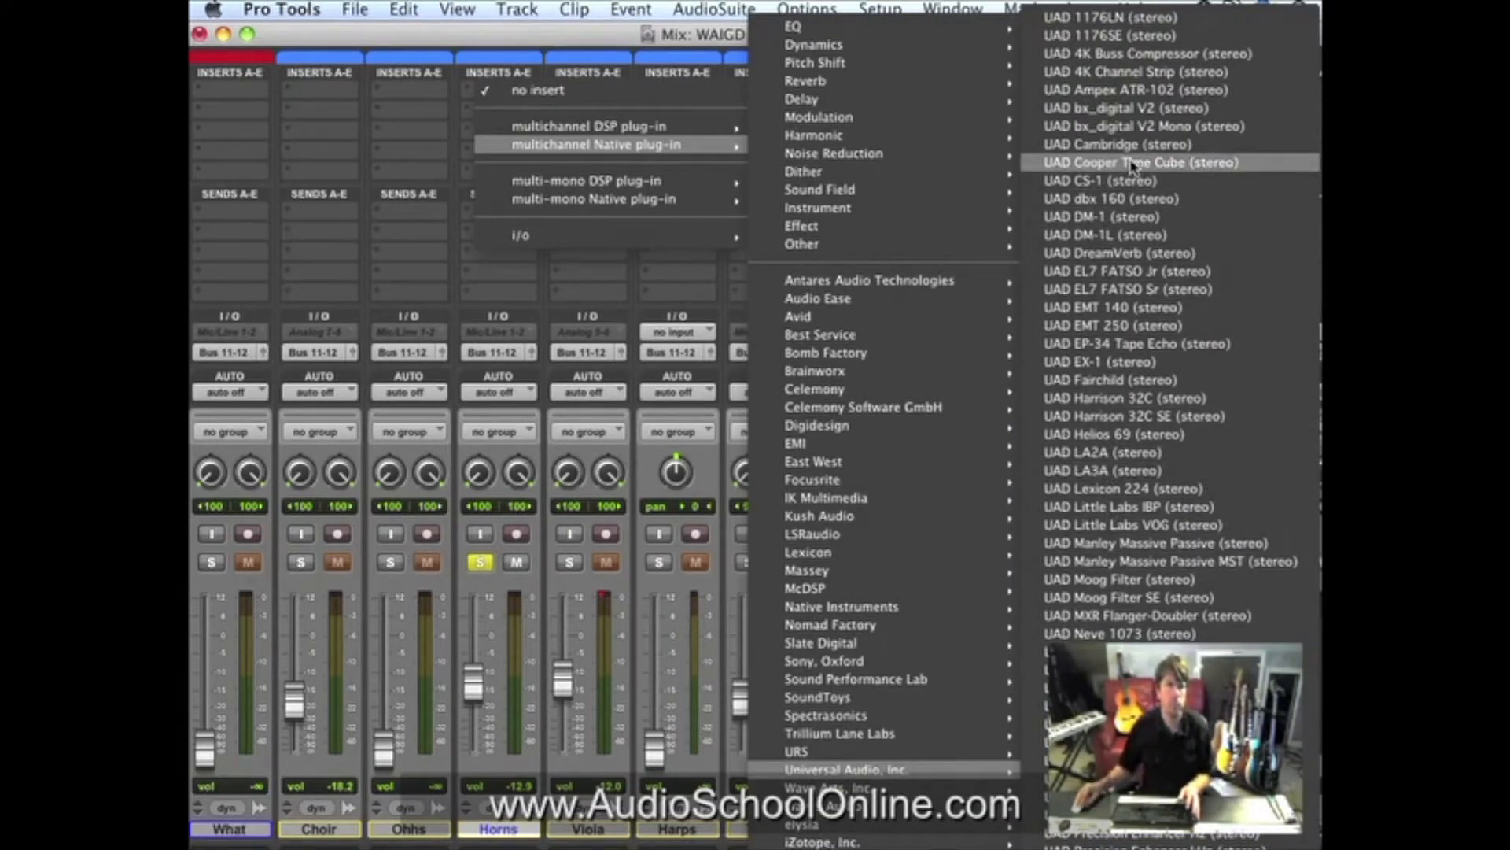
left_click(1136, 71)
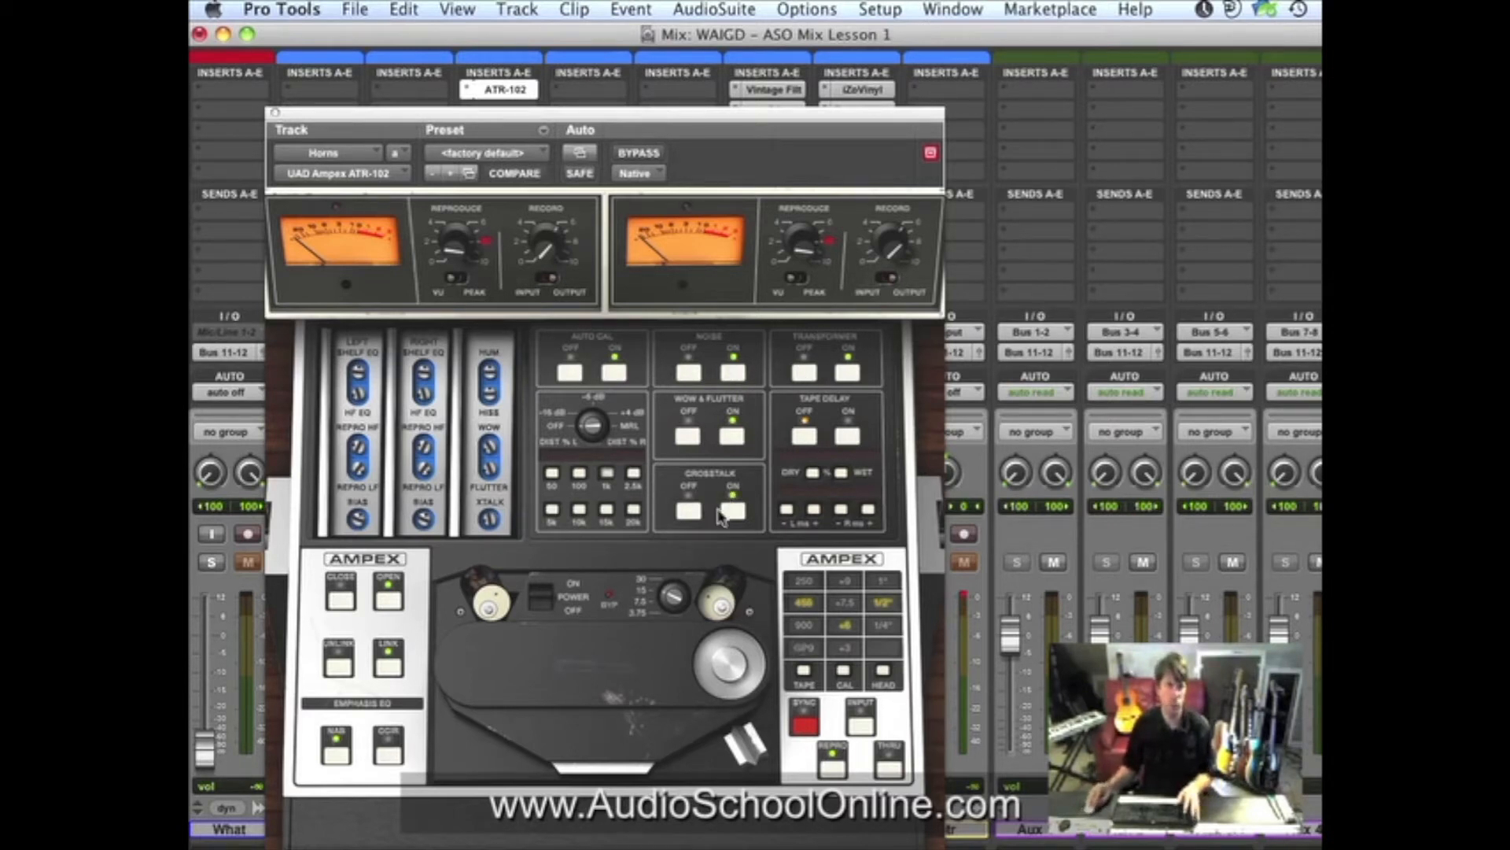
Change the tape speed on the Horns track's ATR-102, with the 1/4" head, and compare its bypassed and active sound before closing it.
left_click(669, 604)
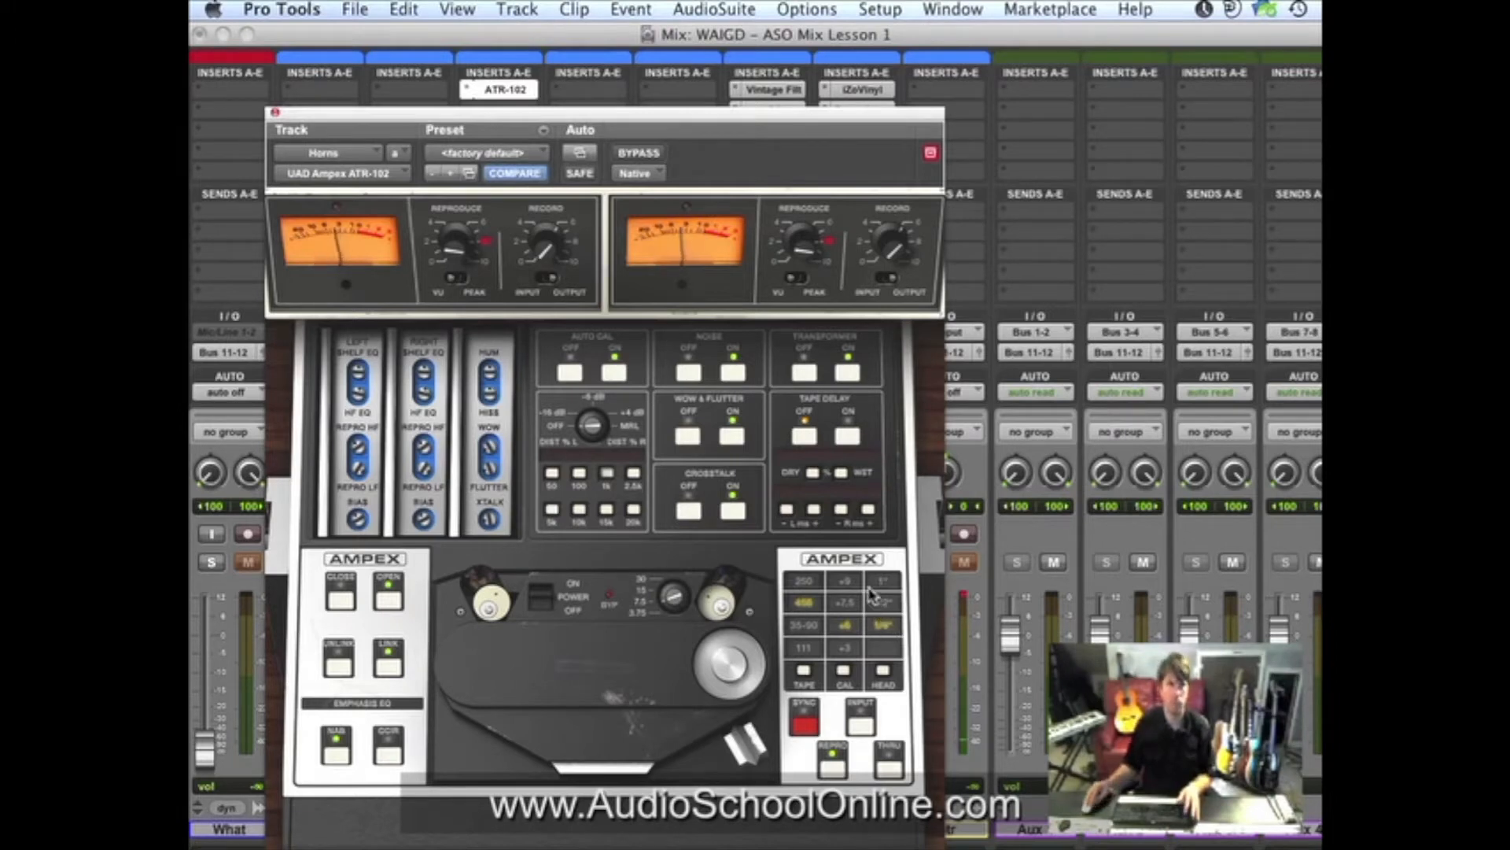
left_click(641, 153)
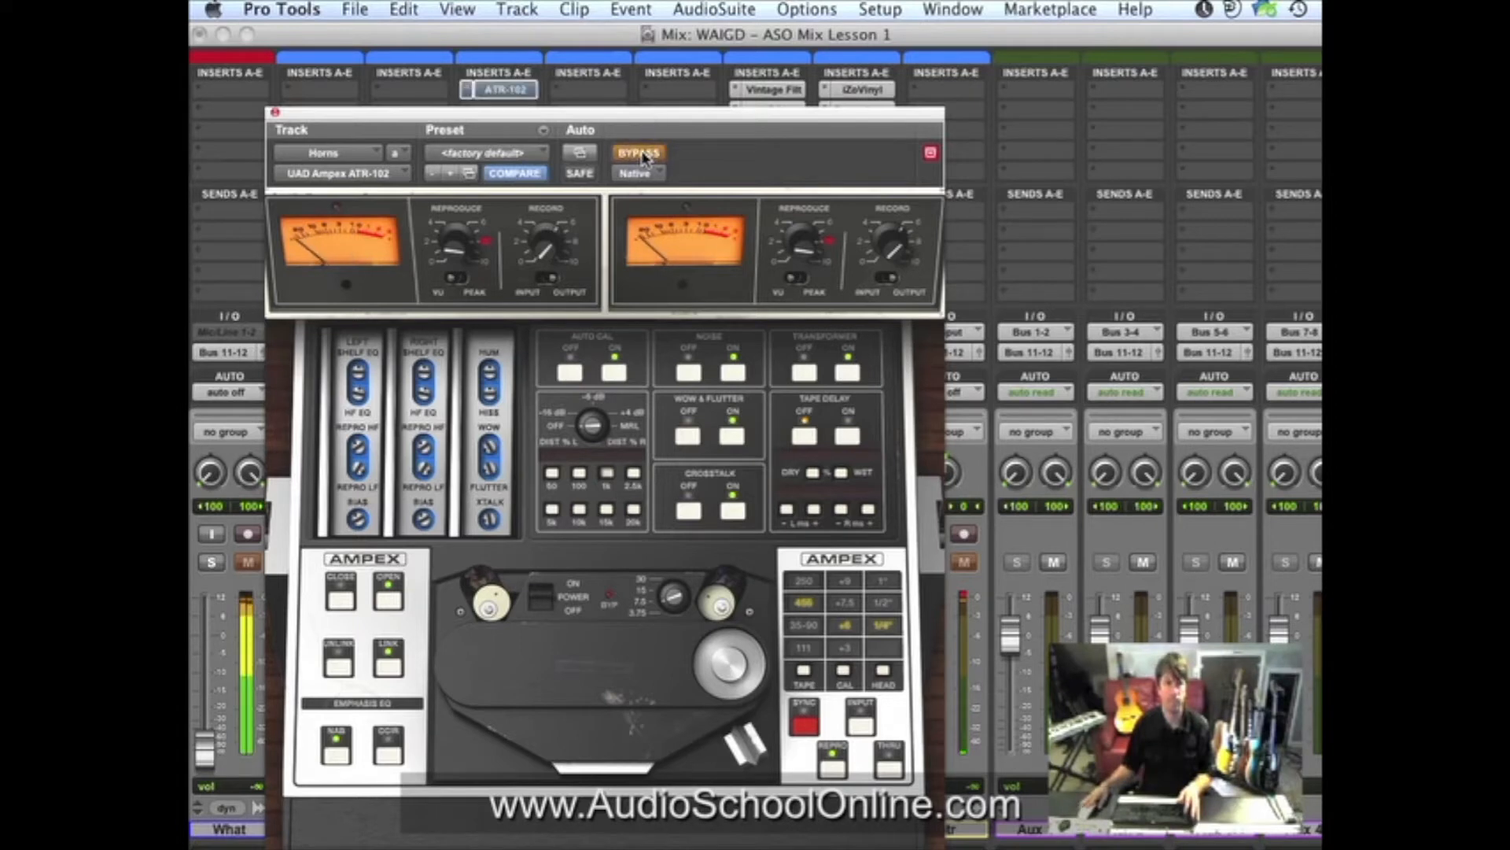
left_click(641, 154)
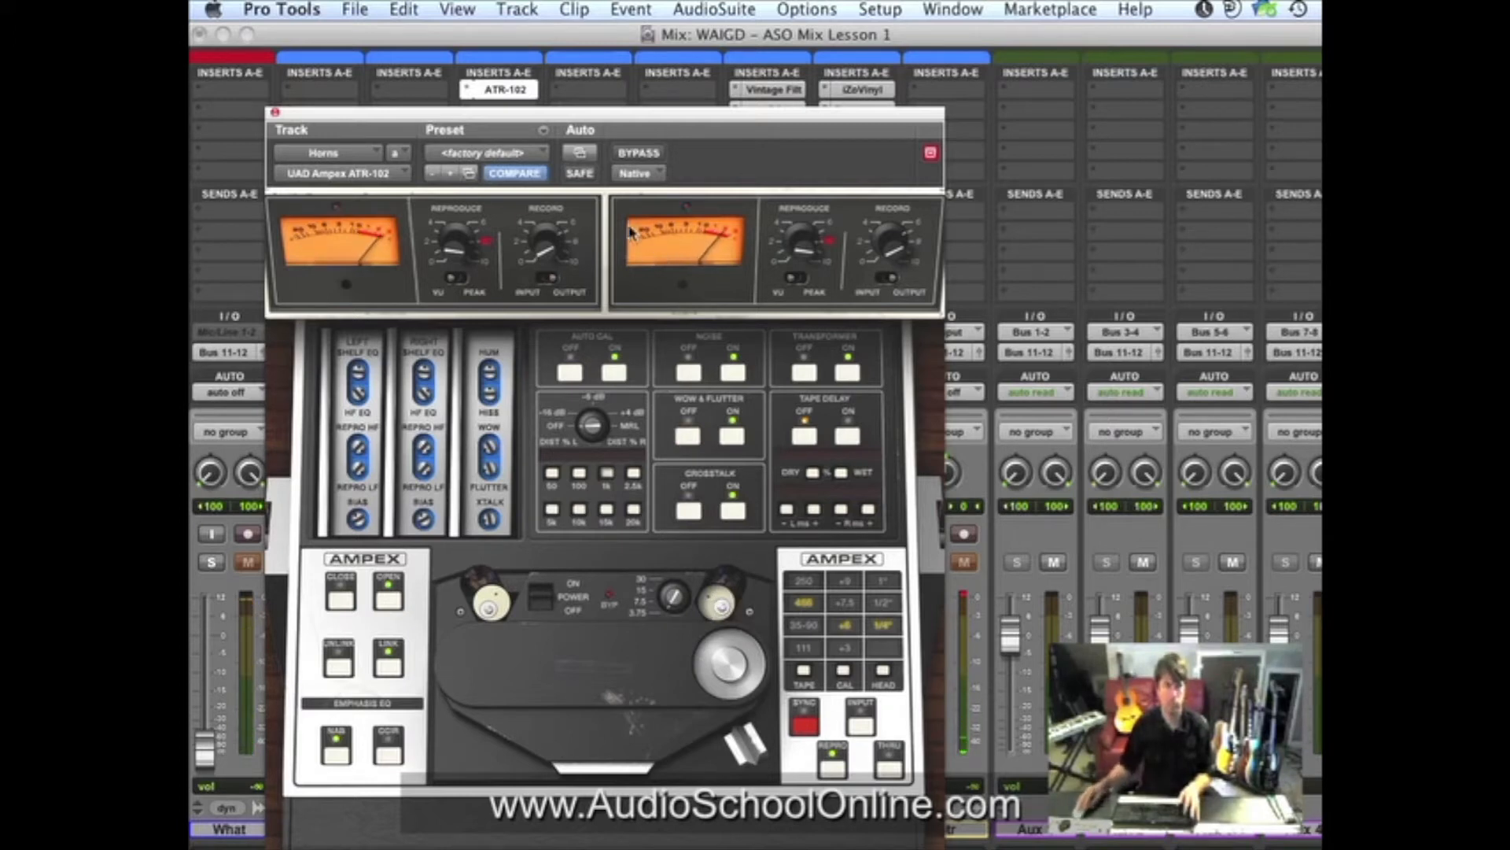
left_click(656, 155)
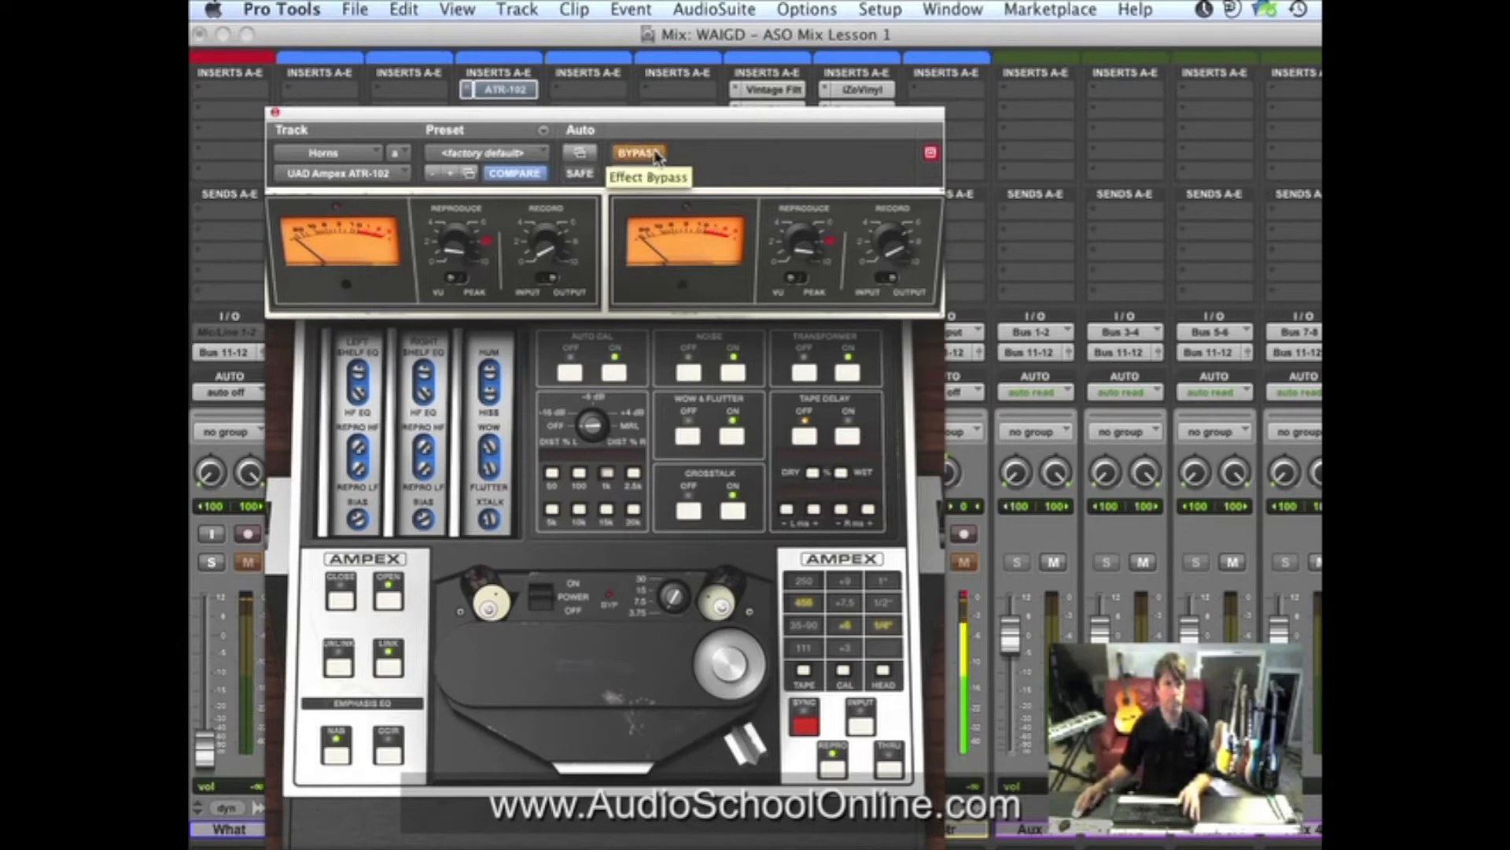
left_click(657, 155)
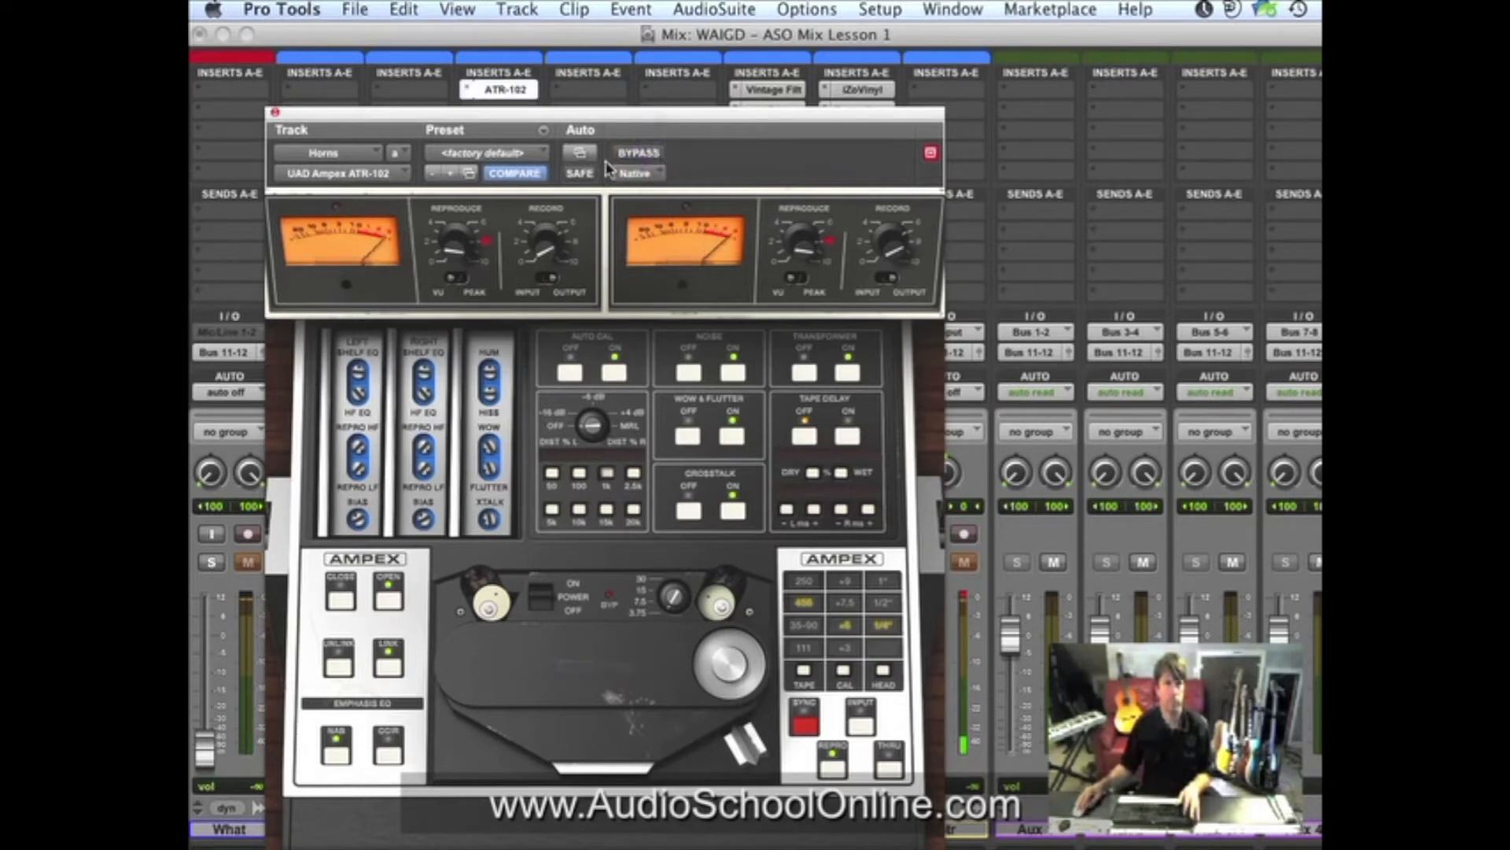
left_click(275, 115)
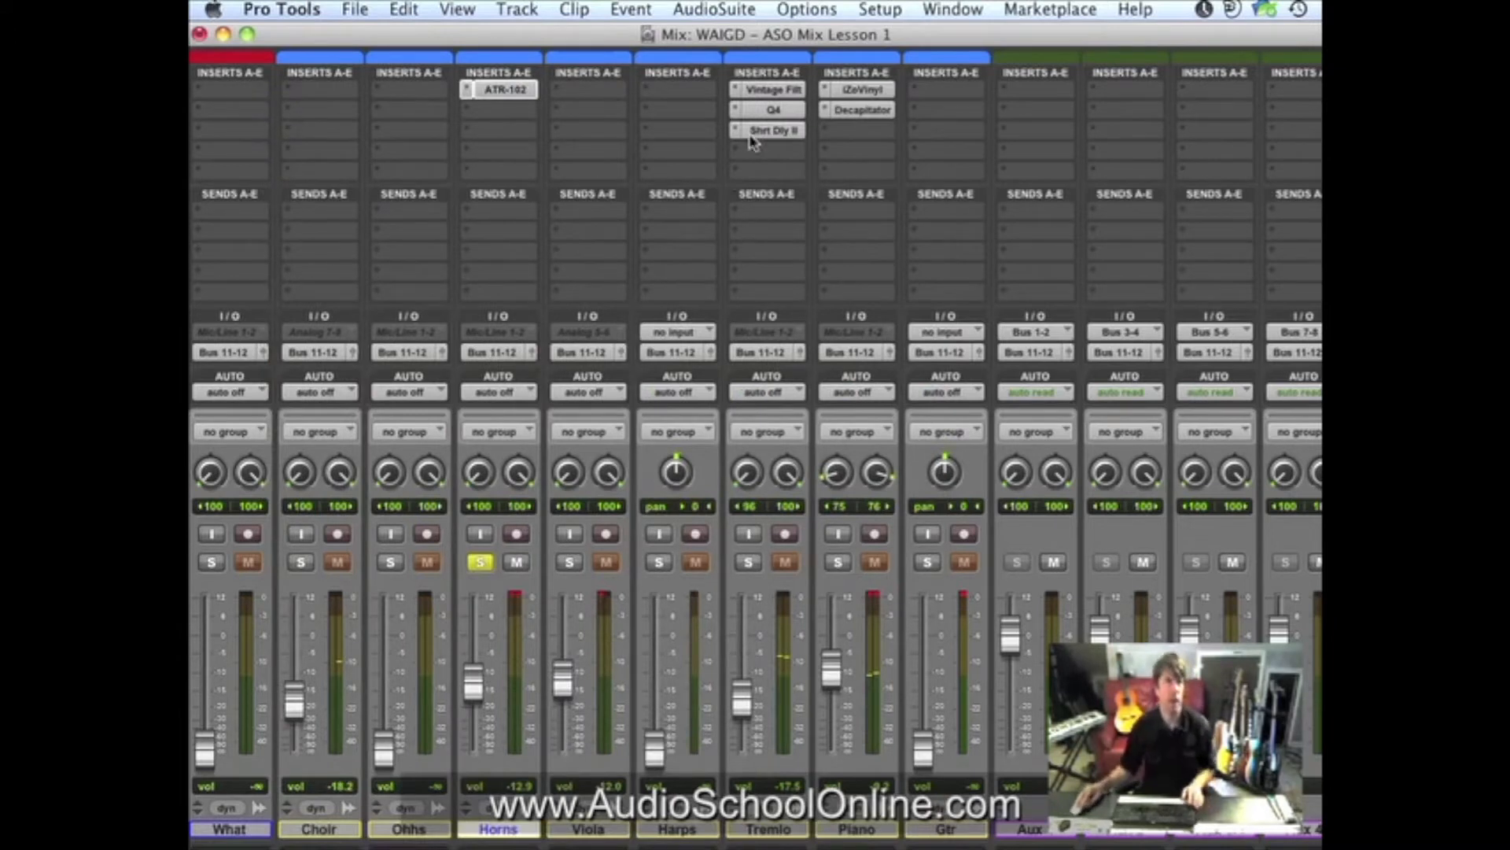
Copy Tremlo's Short Delay II to the Horns track's third insert slot and set its right-channel delay to 9.80 ms.
left_click_drag(782, 137, 516, 135)
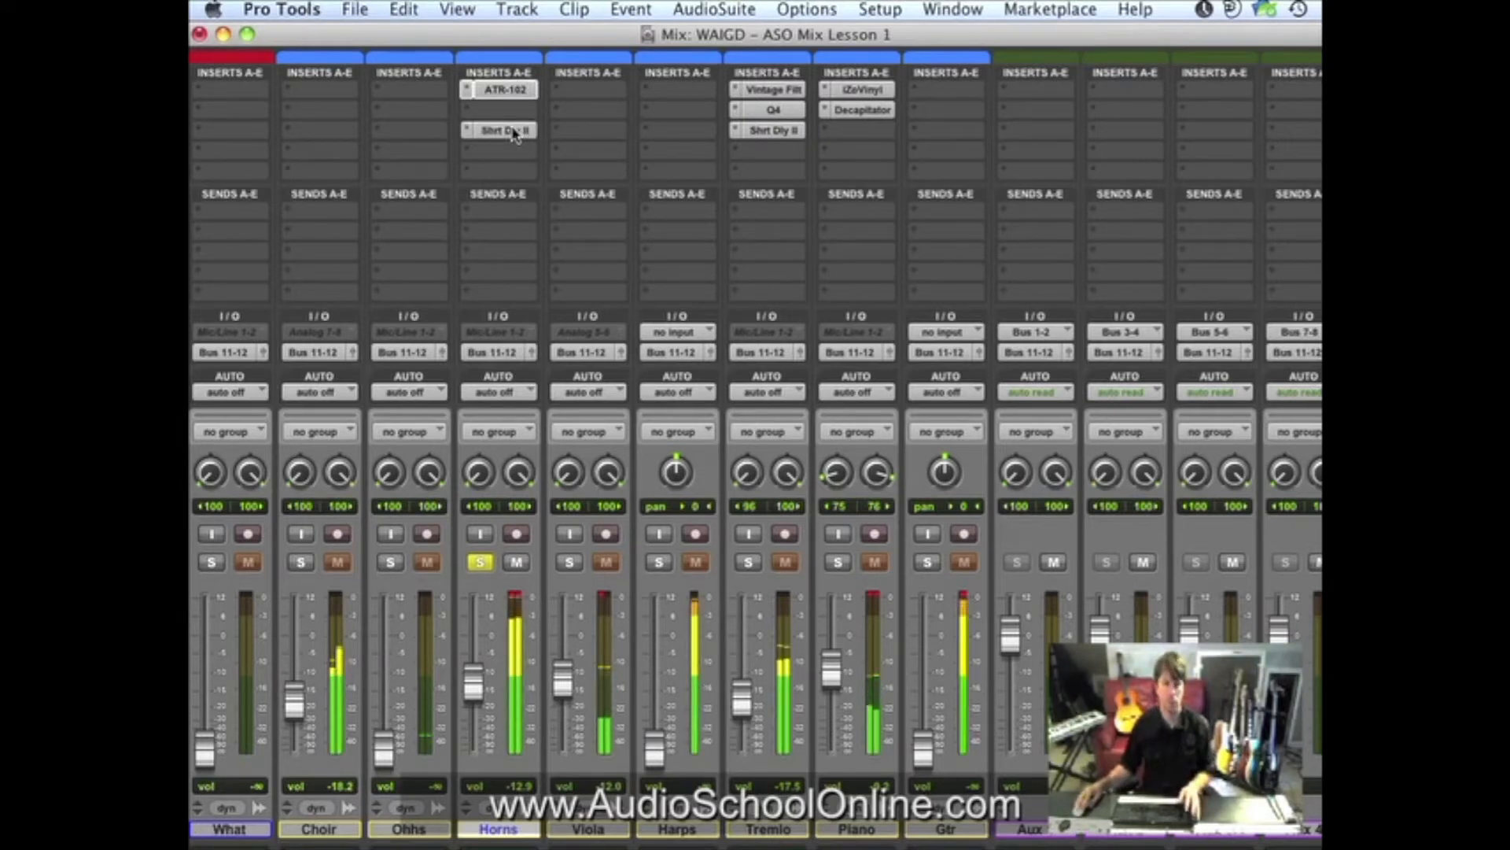
left_click(513, 132)
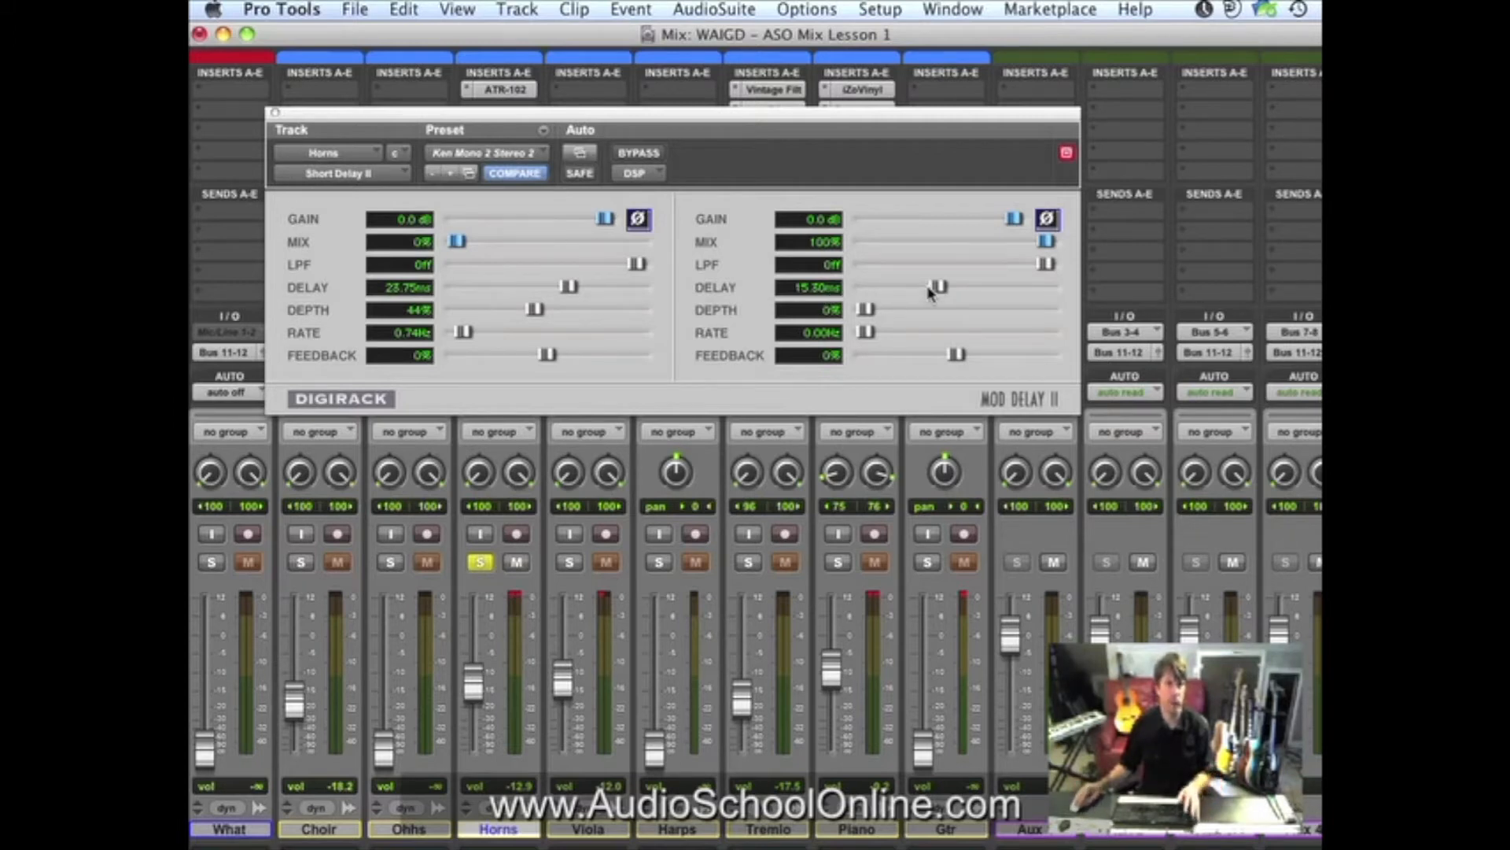
left_click_drag(938, 288, 922, 289)
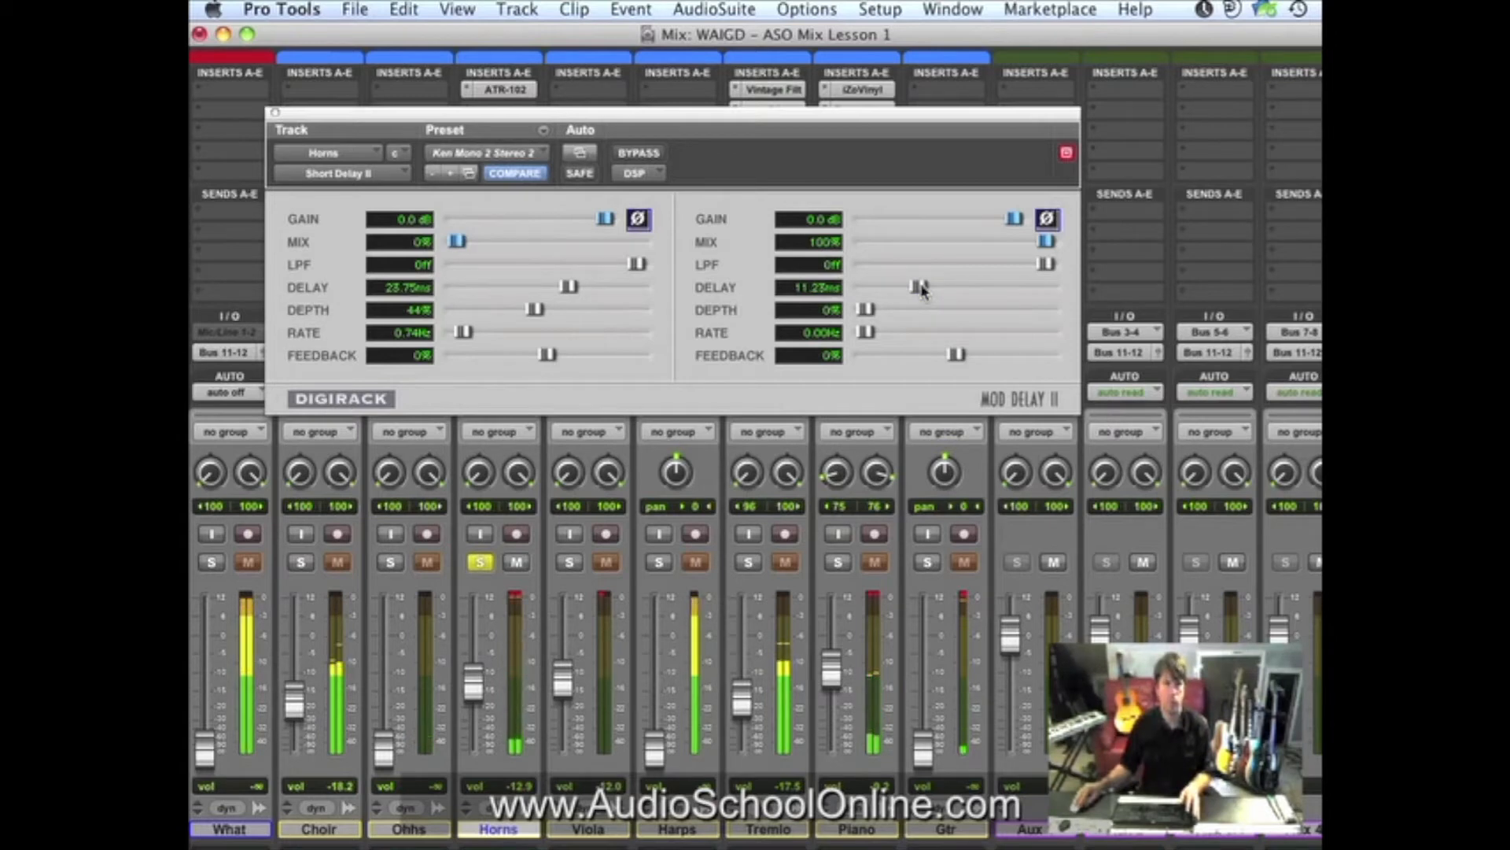
left_click_drag(922, 290, 918, 290)
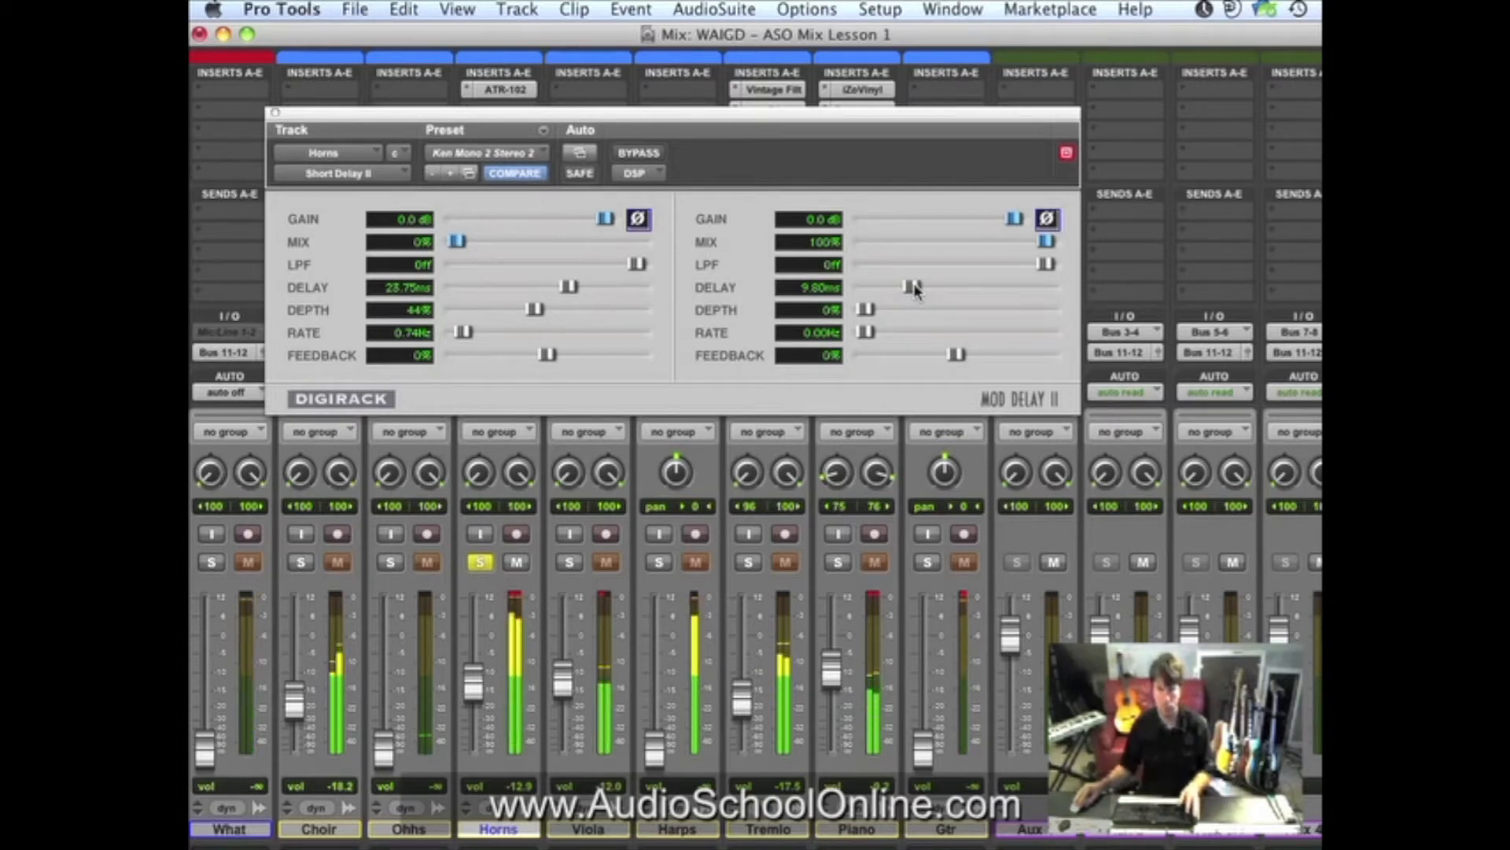
Toggle bypass on the Horns track's Short Delay II to compare the sound with and without the delay.
left_click(642, 155)
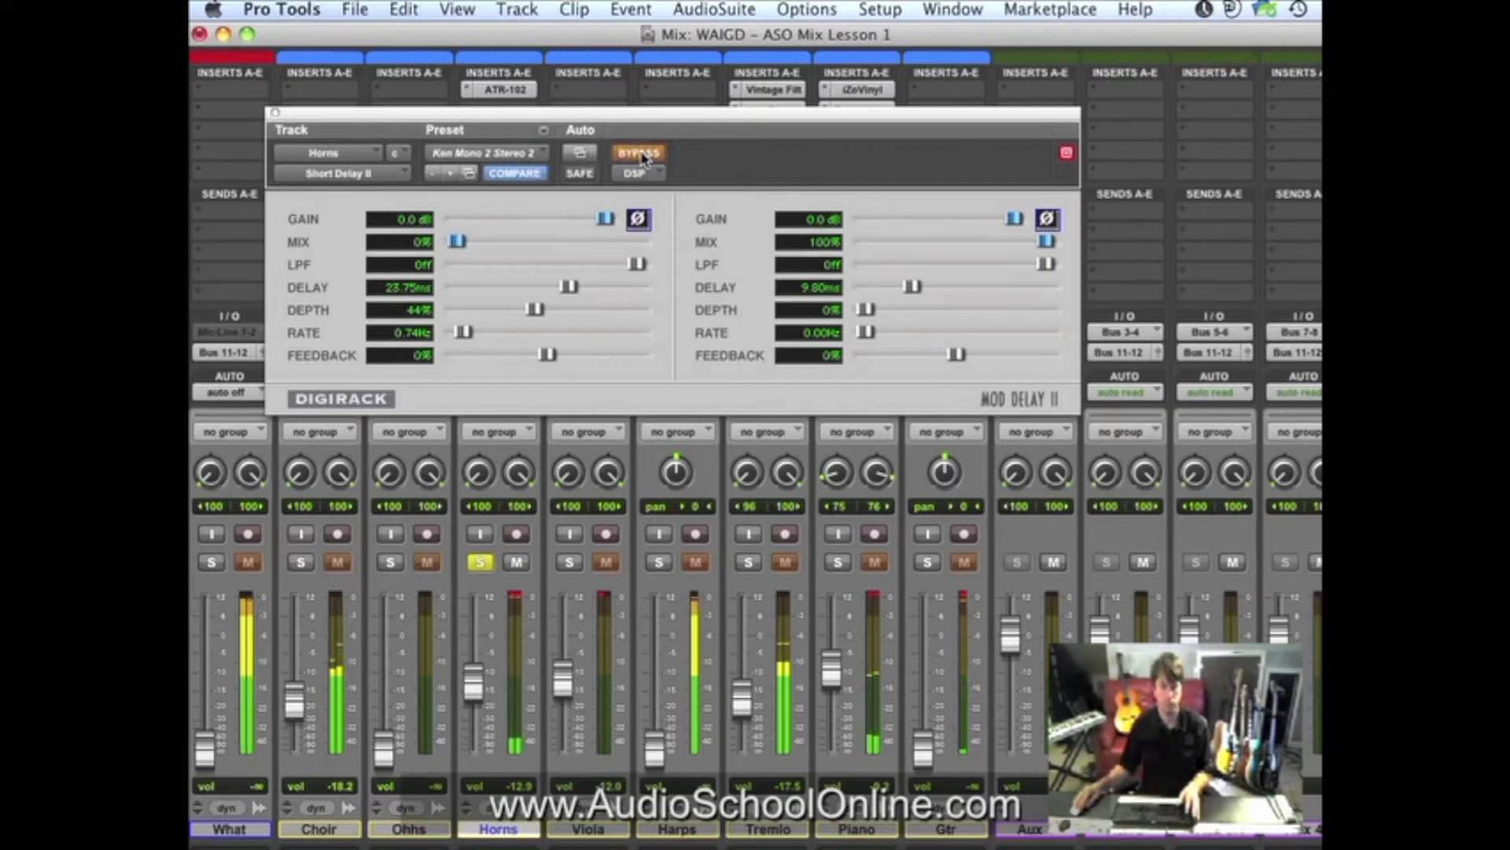
left_click(642, 157)
left_click(643, 158)
left_click(642, 157)
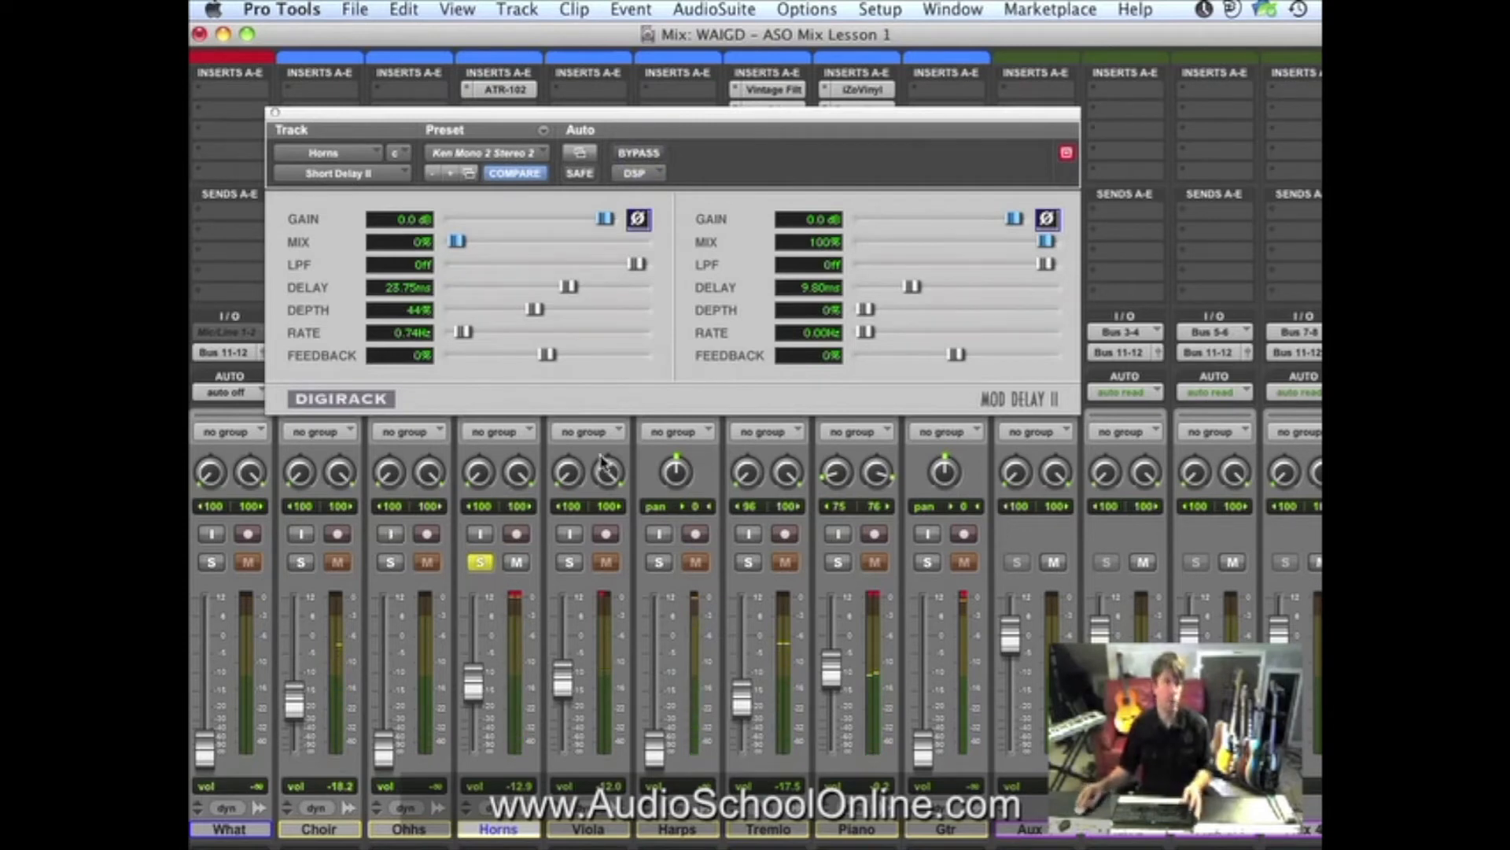
Show Tremlo's Short Delay II below the Horns one to compare the two tracks' delay settings.
left_click_drag(659, 125, 659, 155)
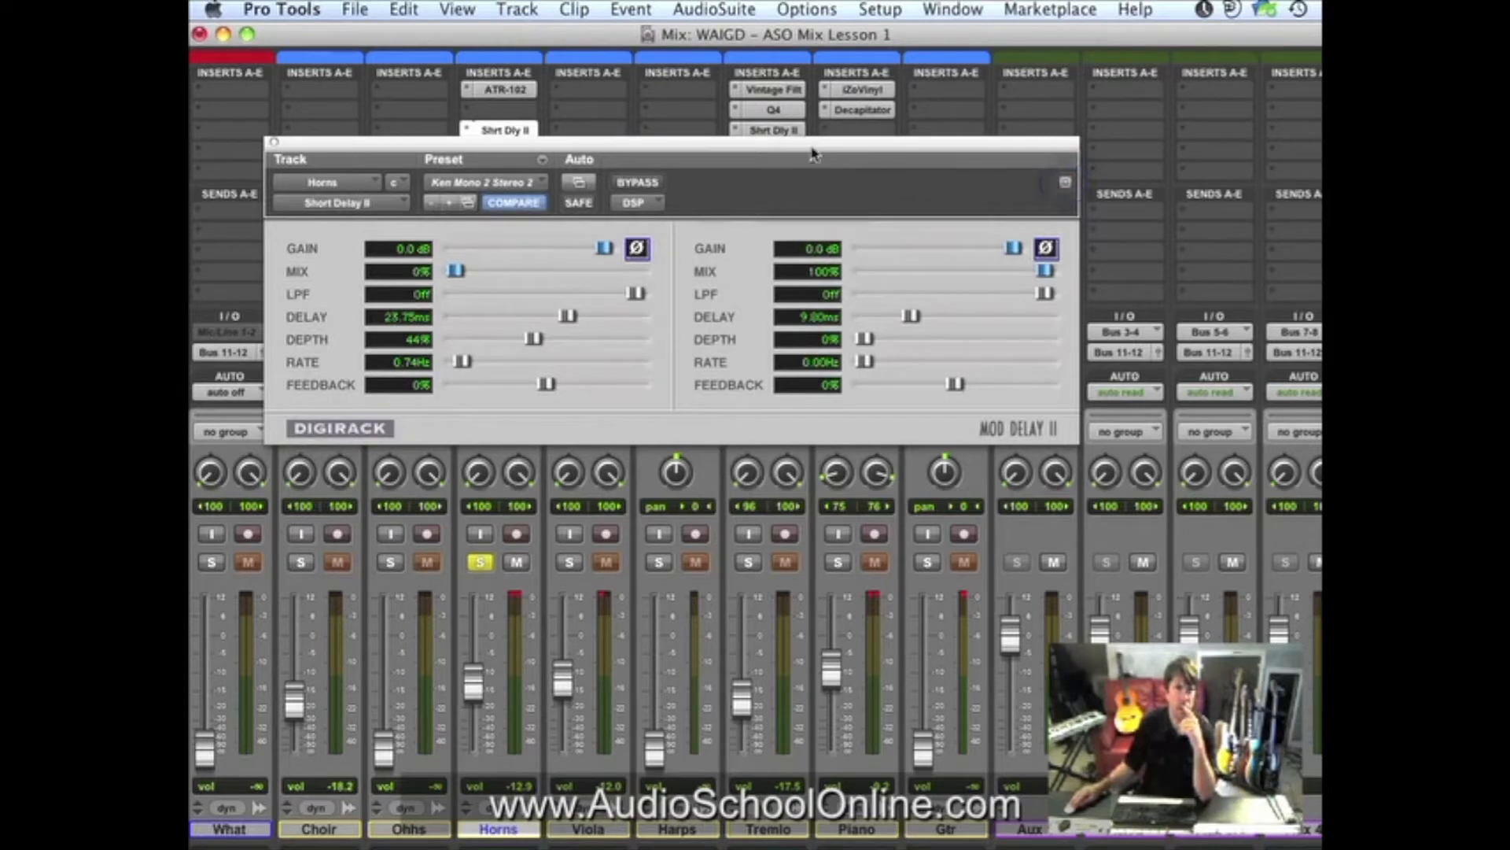
left_click(769, 130)
left_click_drag(763, 392, 763, 460)
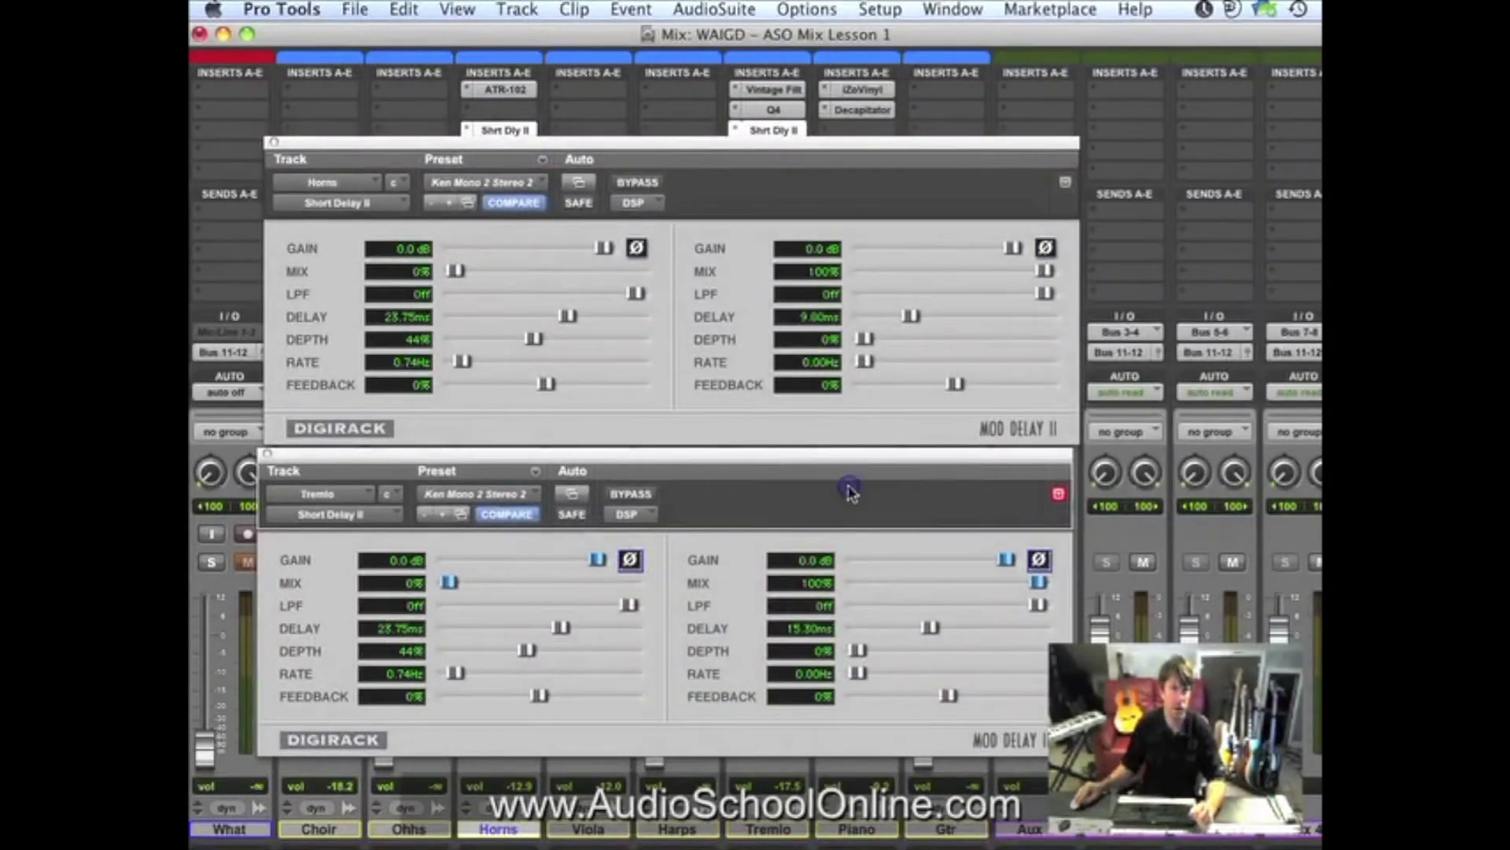
left_click(854, 200)
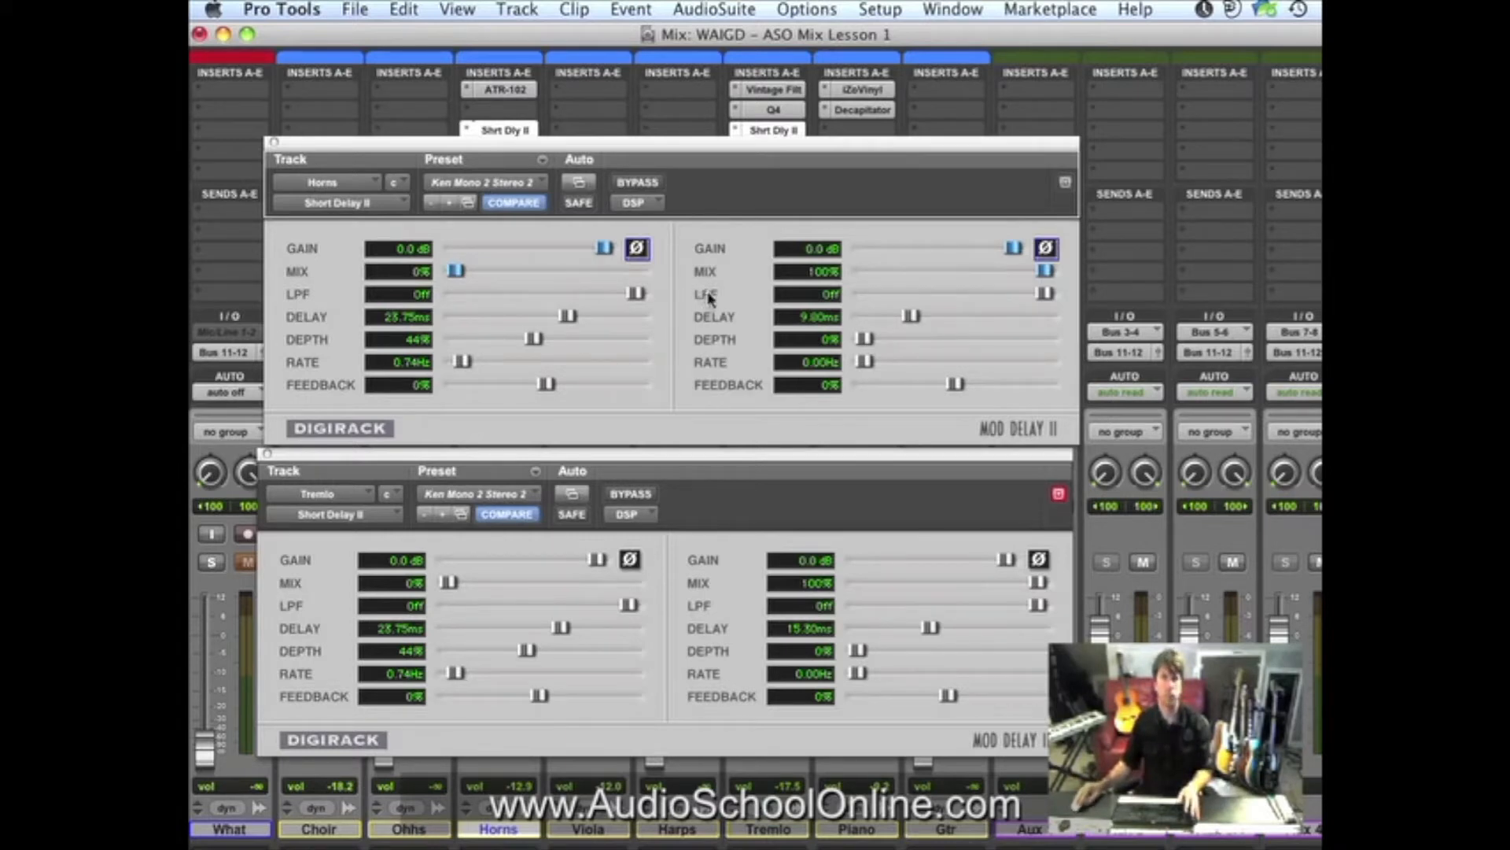
Demonstrate bypassing and re-enabling the Horns delay again, and close both Short Delay II windows.
left_click(638, 182)
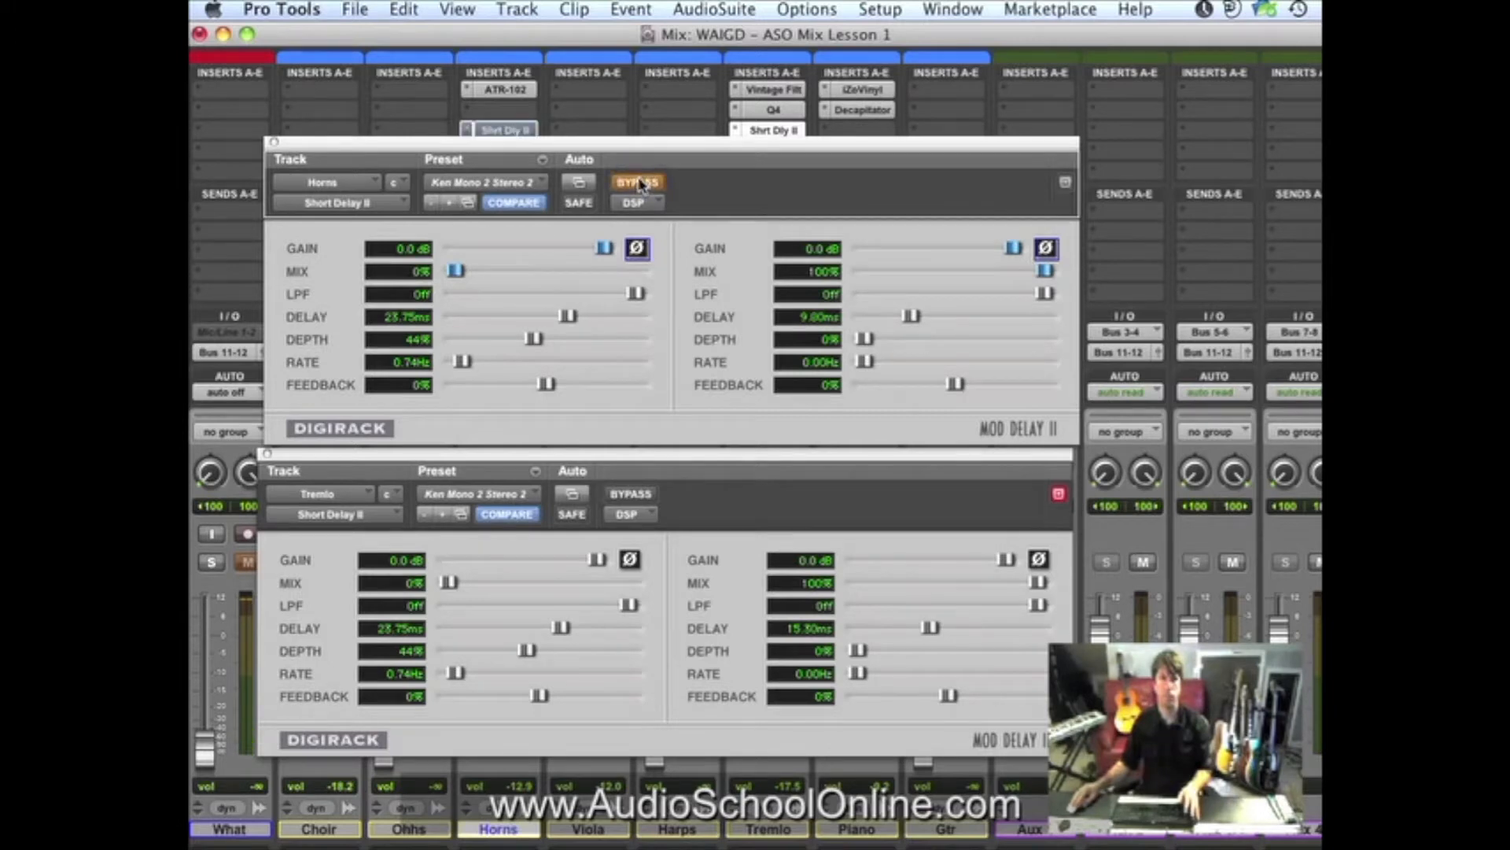
left_click(639, 184)
left_click(656, 184)
left_click(659, 185)
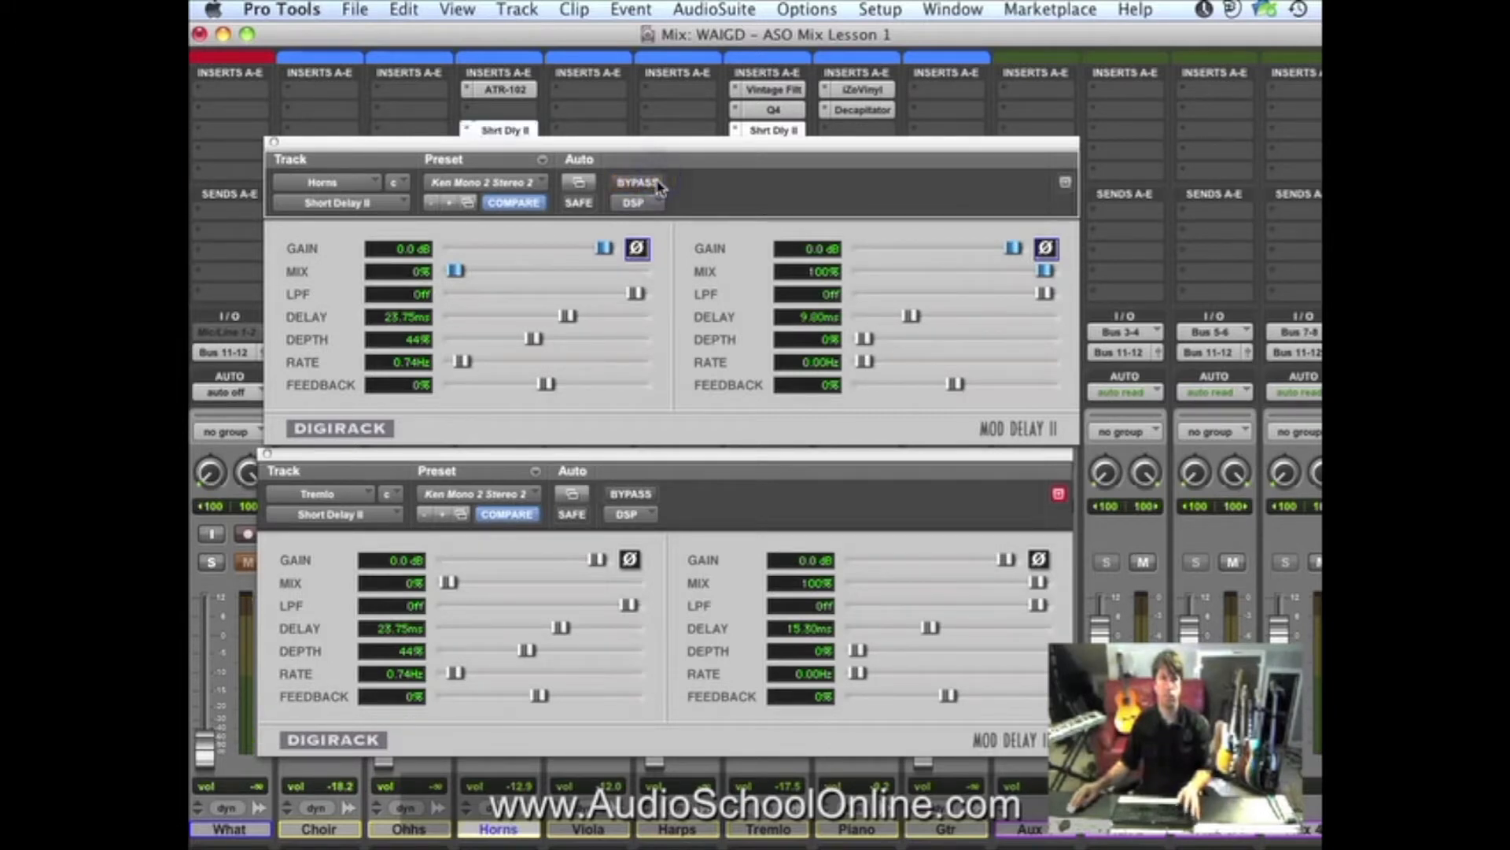
left_click(274, 142)
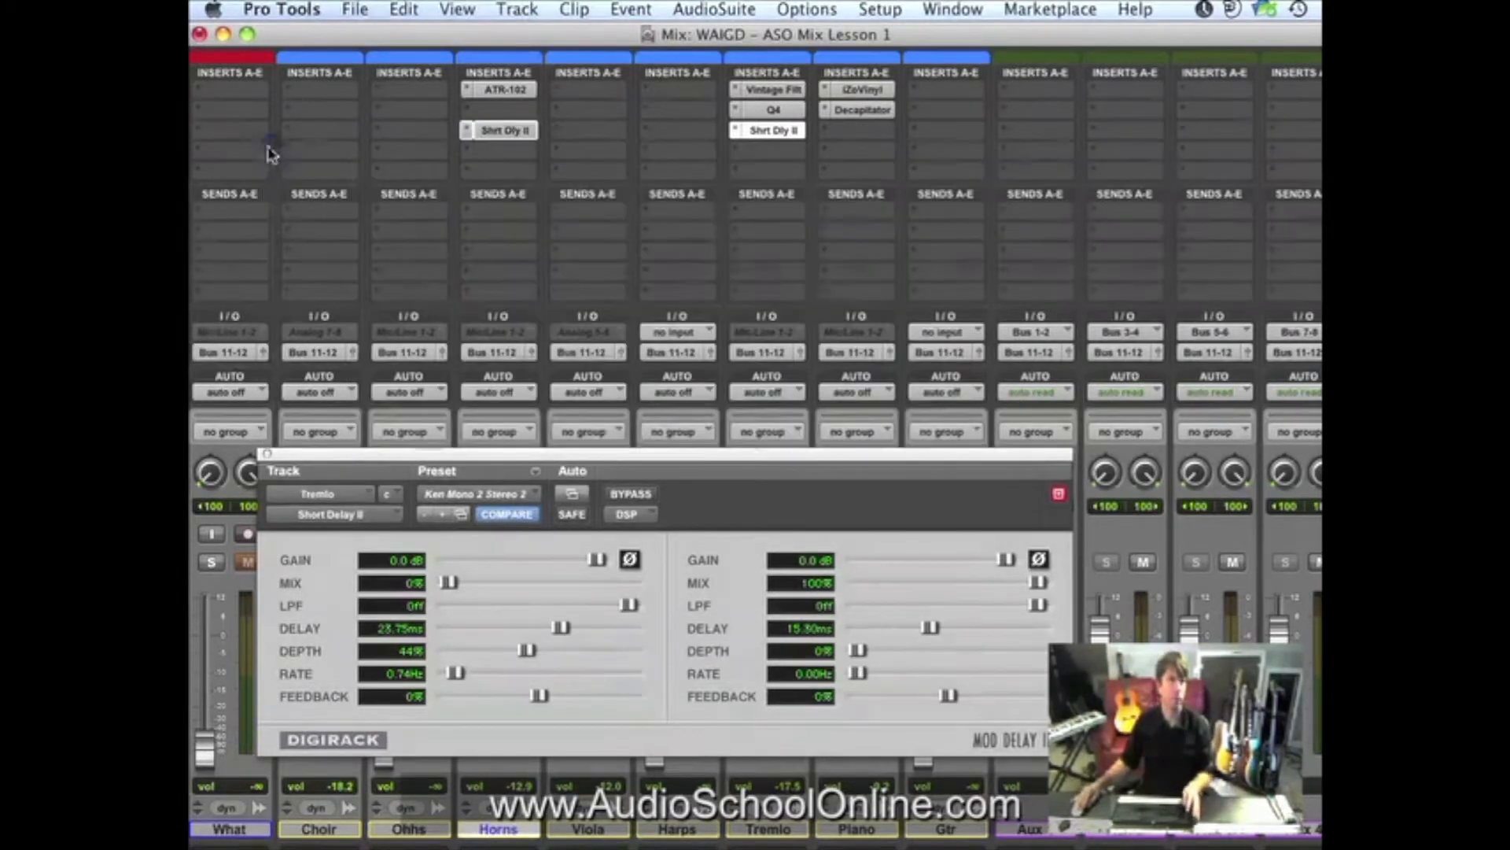
left_click(267, 454)
Unsolo Horns and lower its volume to -18.5 dB in the full mix.
left_click(480, 561)
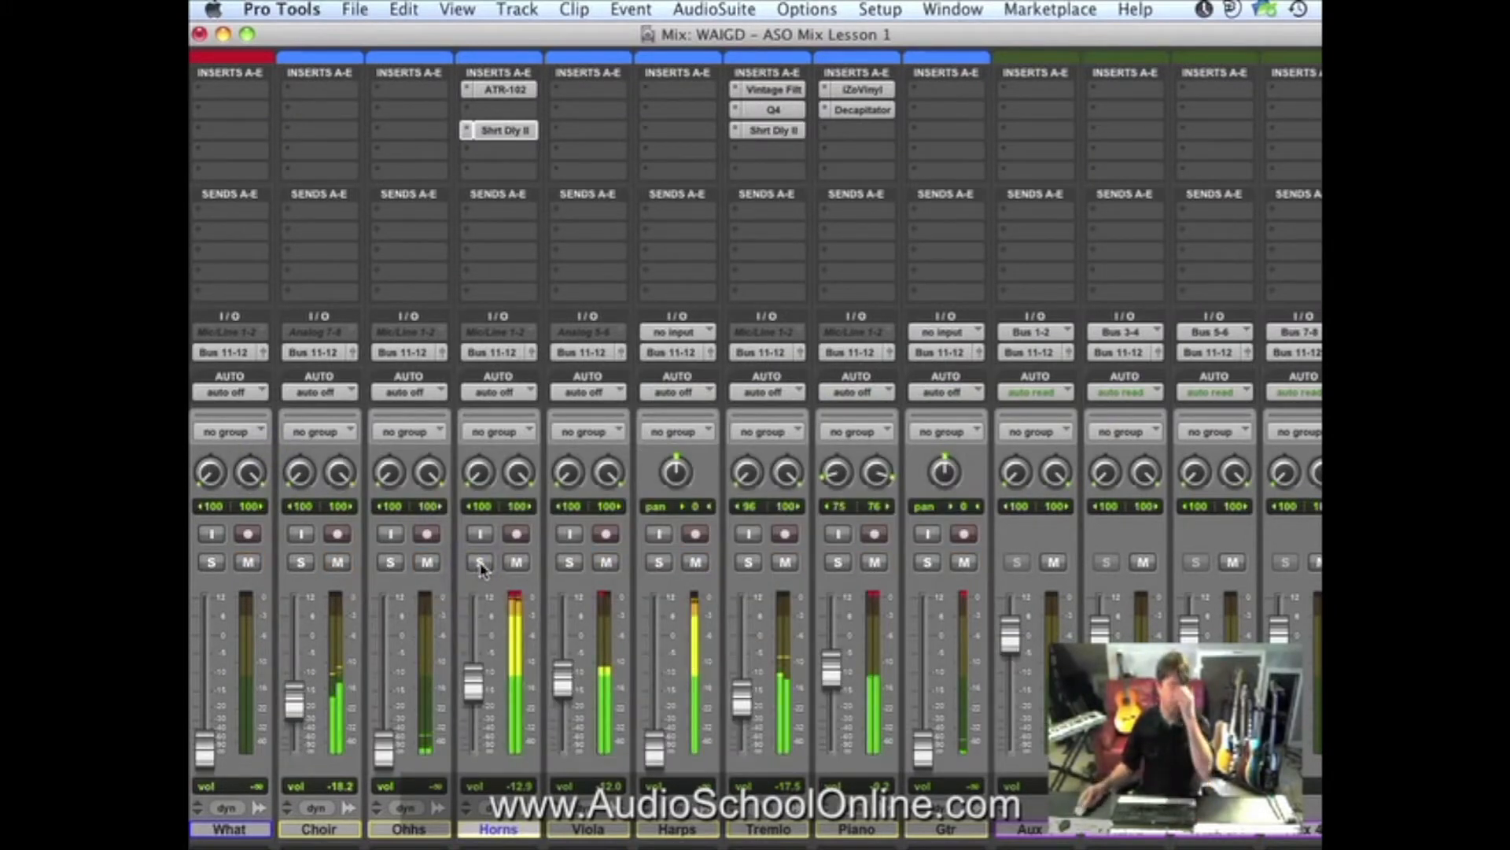
left_click_drag(472, 681, 473, 713)
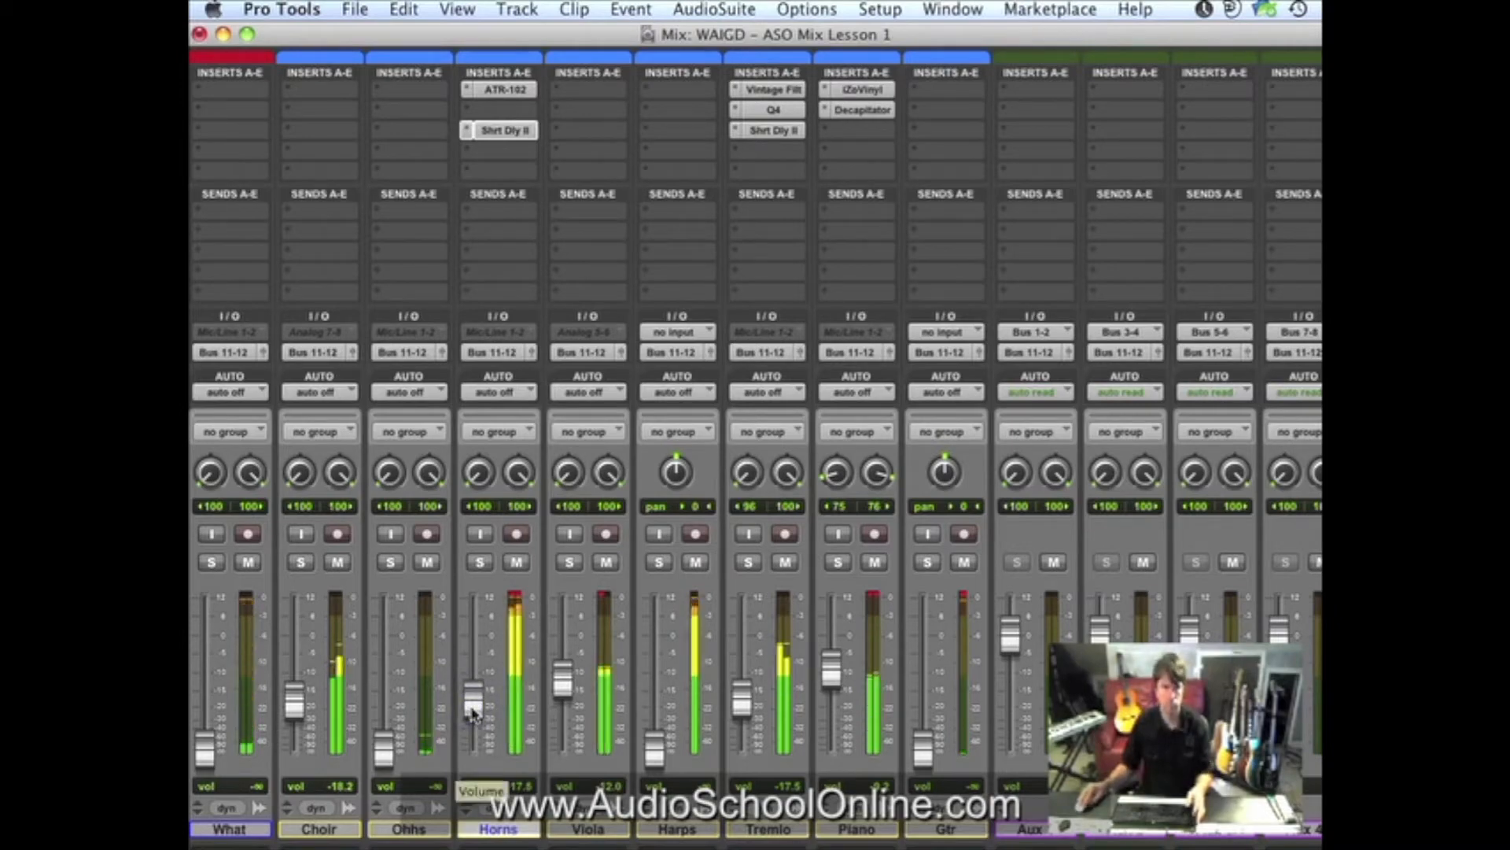
scroll(621, 639, "left", 10)
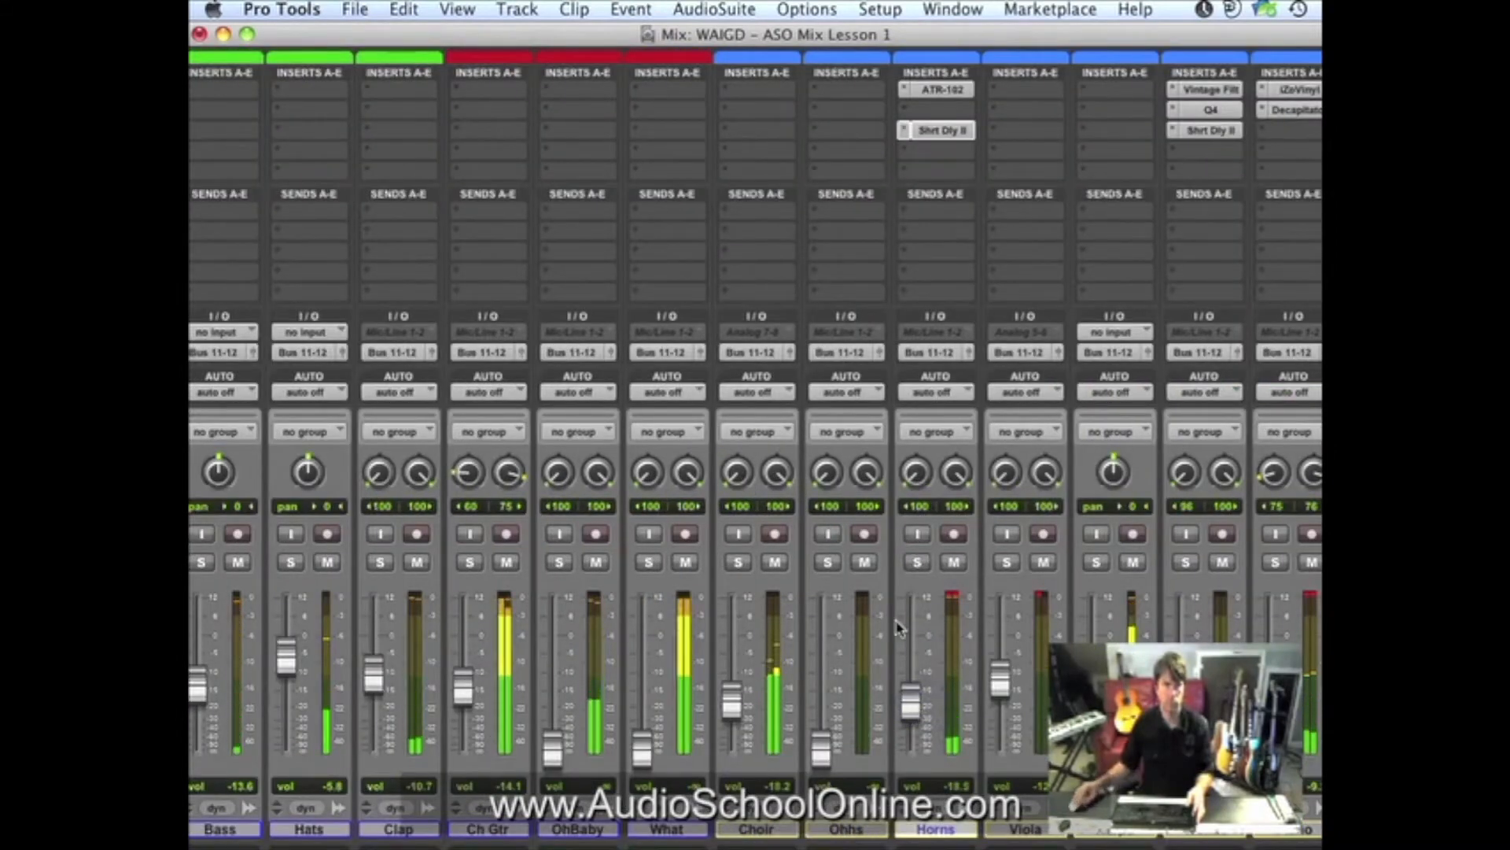
Solo Horns, stop playback, and add the multichannel DSP Tape-Head plug-in to the track's fourth insert slot.
left_click(917, 561)
key("space")
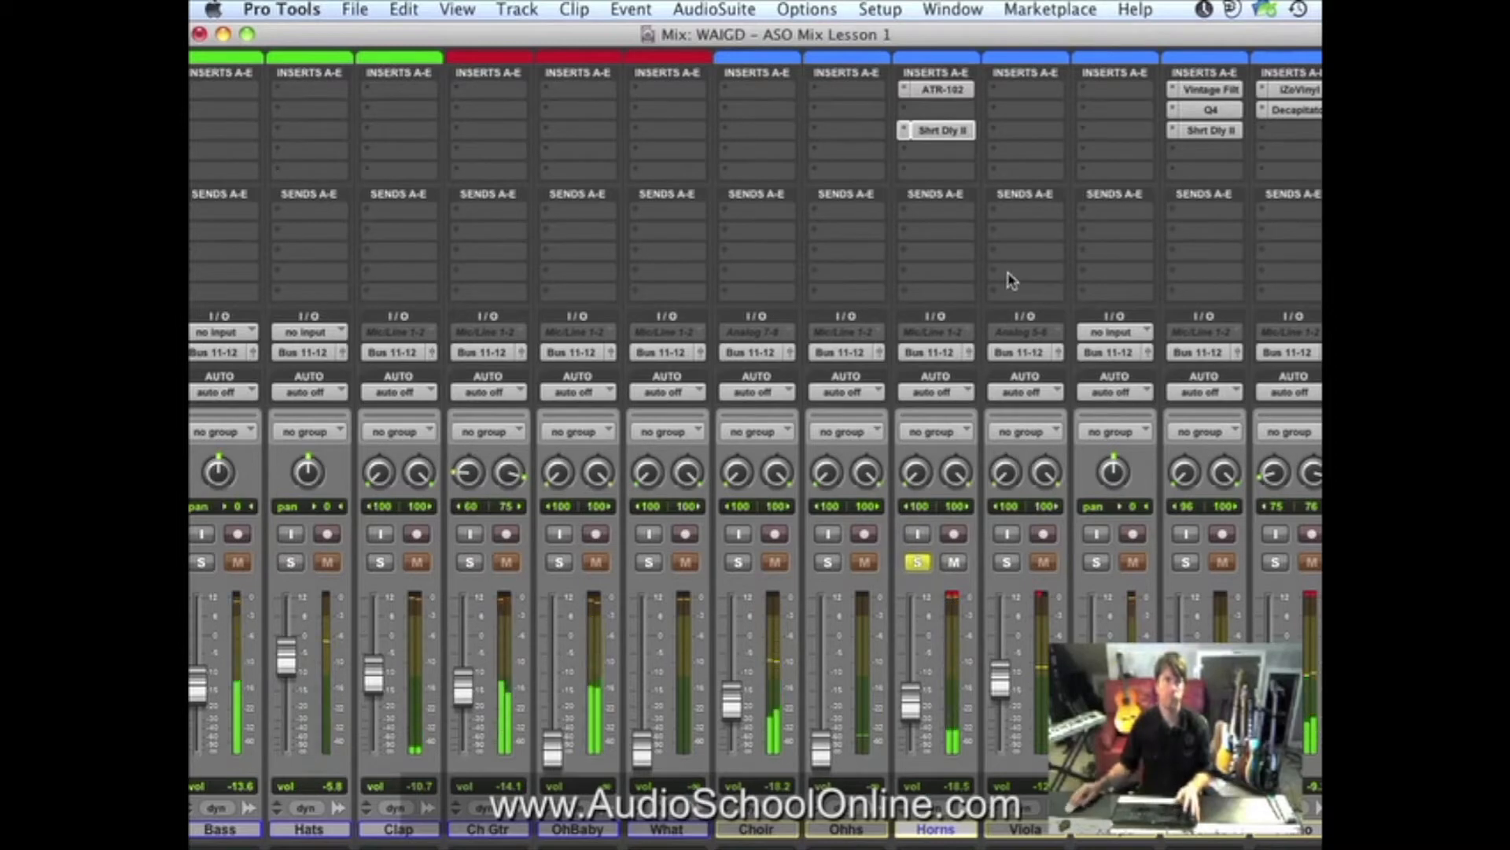
left_click(949, 155)
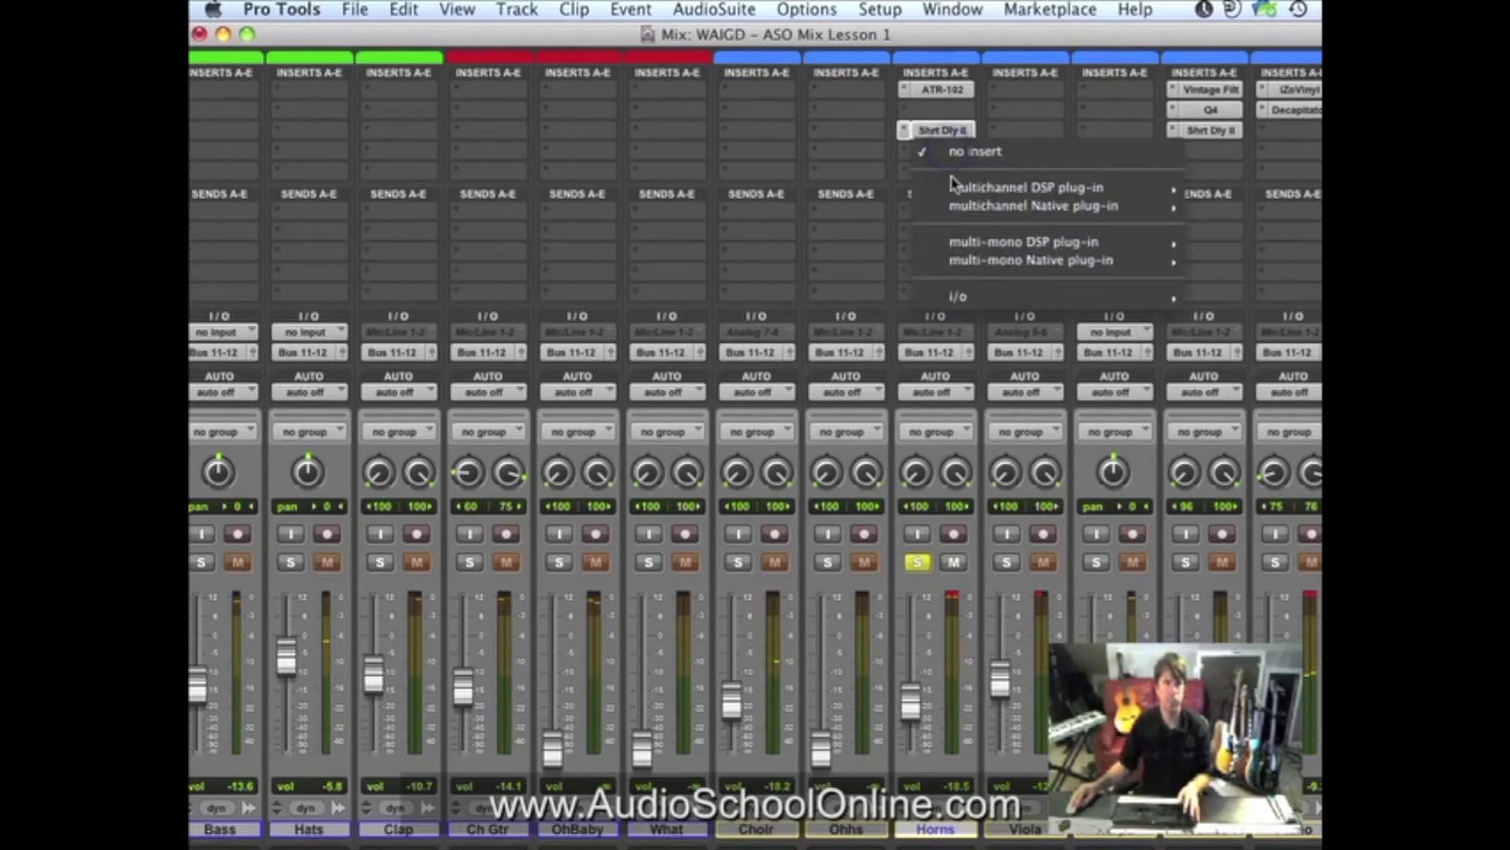
mouse_move(954, 191)
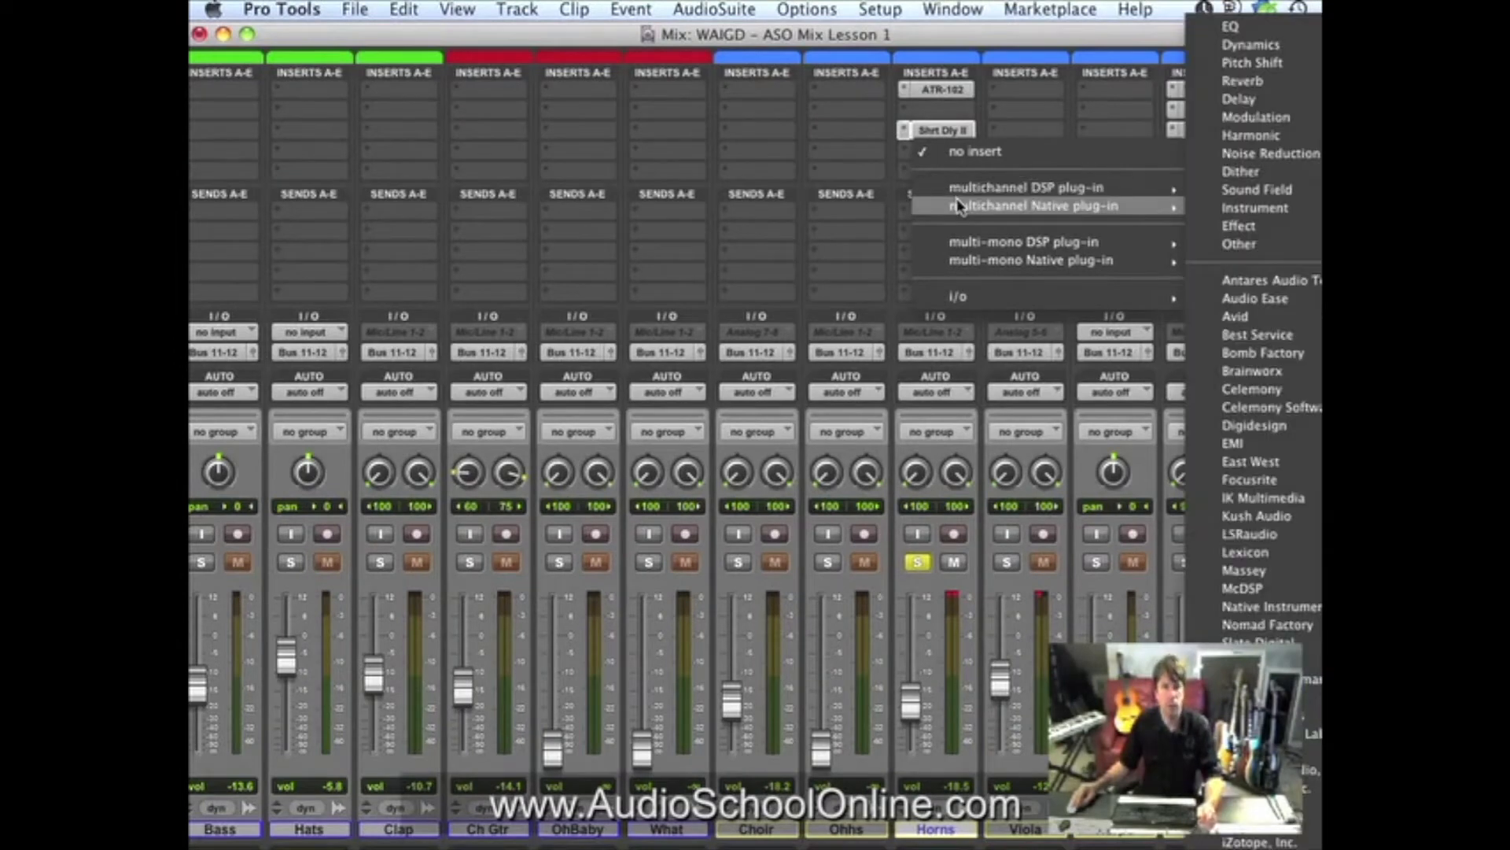
mouse_move(1252, 223)
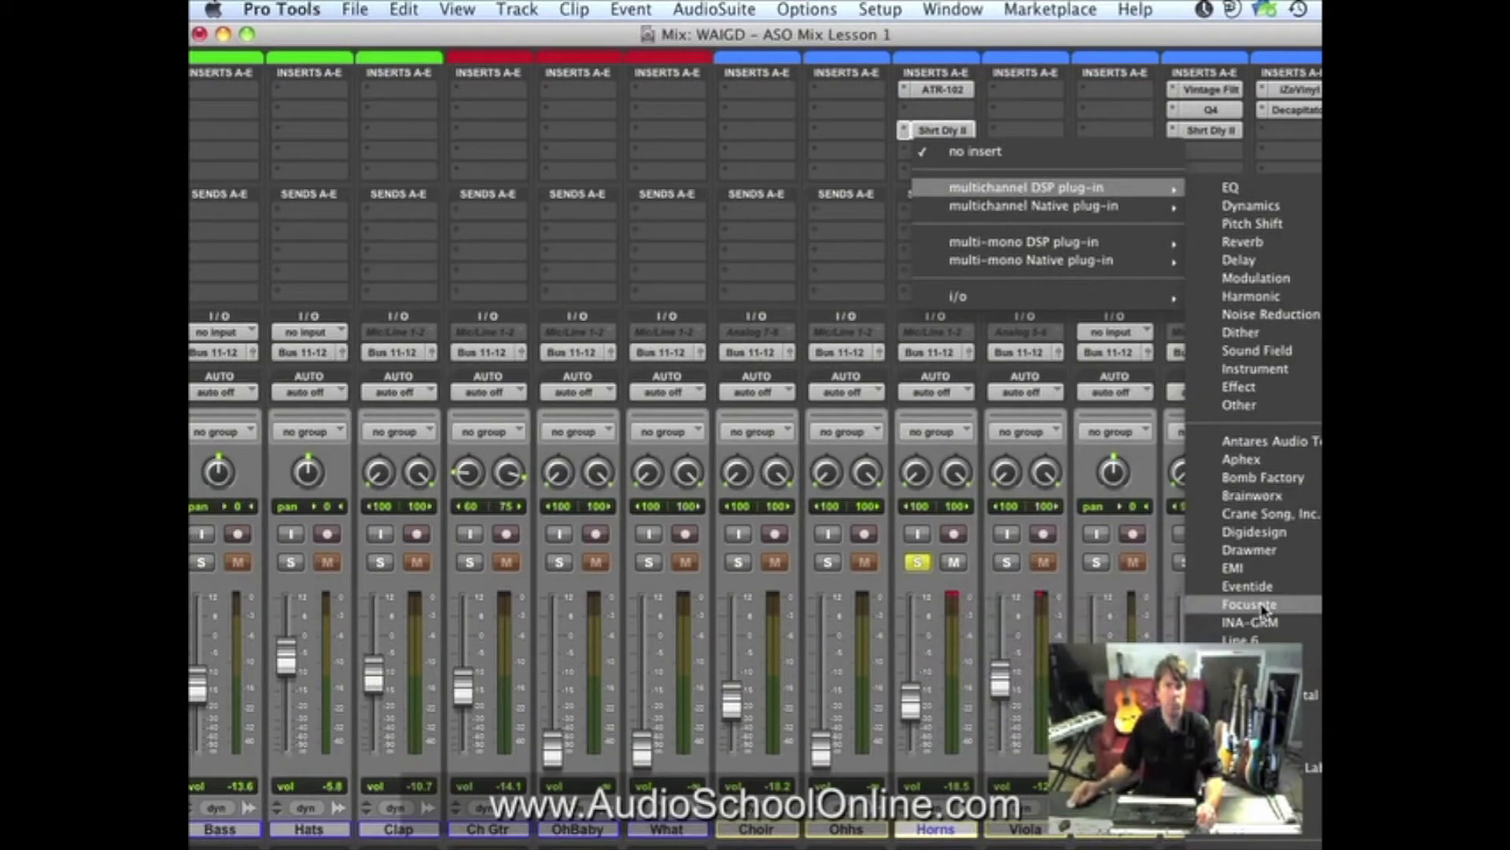
mouse_move(1251, 657)
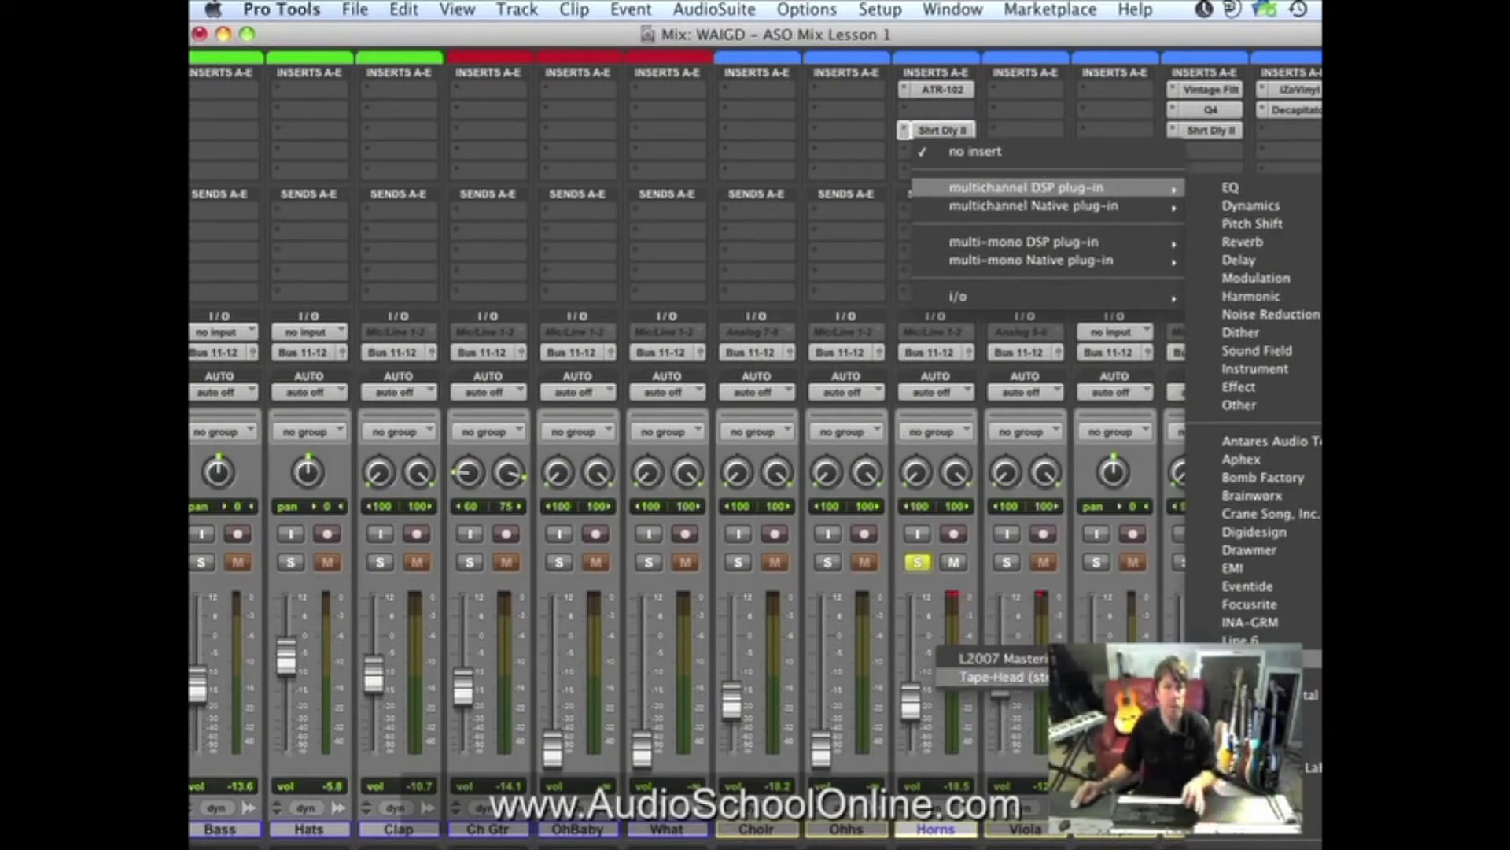
left_click(993, 676)
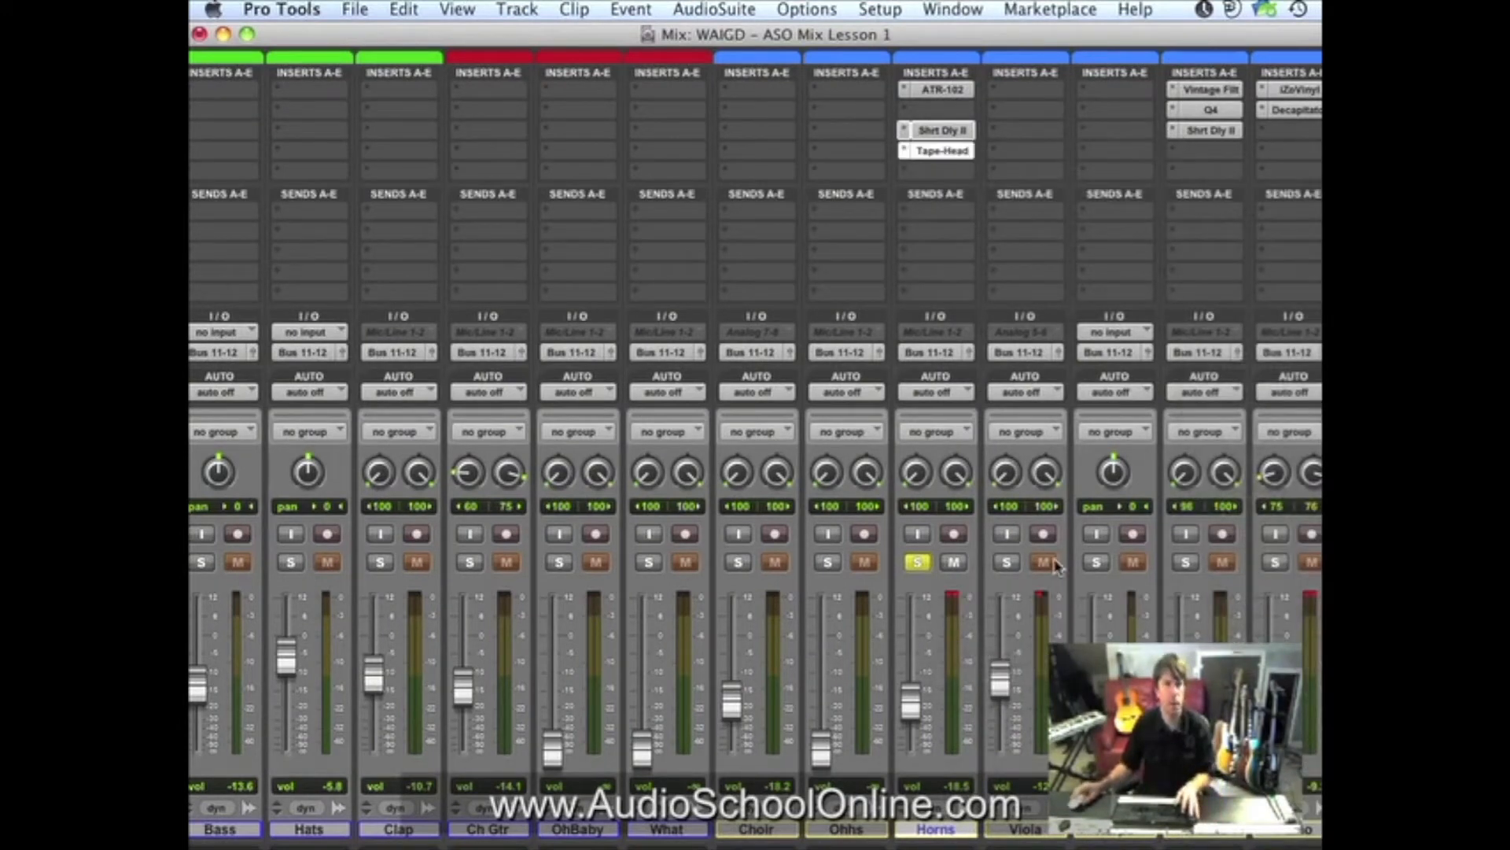
Set the drive of the Horns track's Tape-Head to about 3 while comparing it against bypass during playback.
left_click_drag(380, 603, 438, 555)
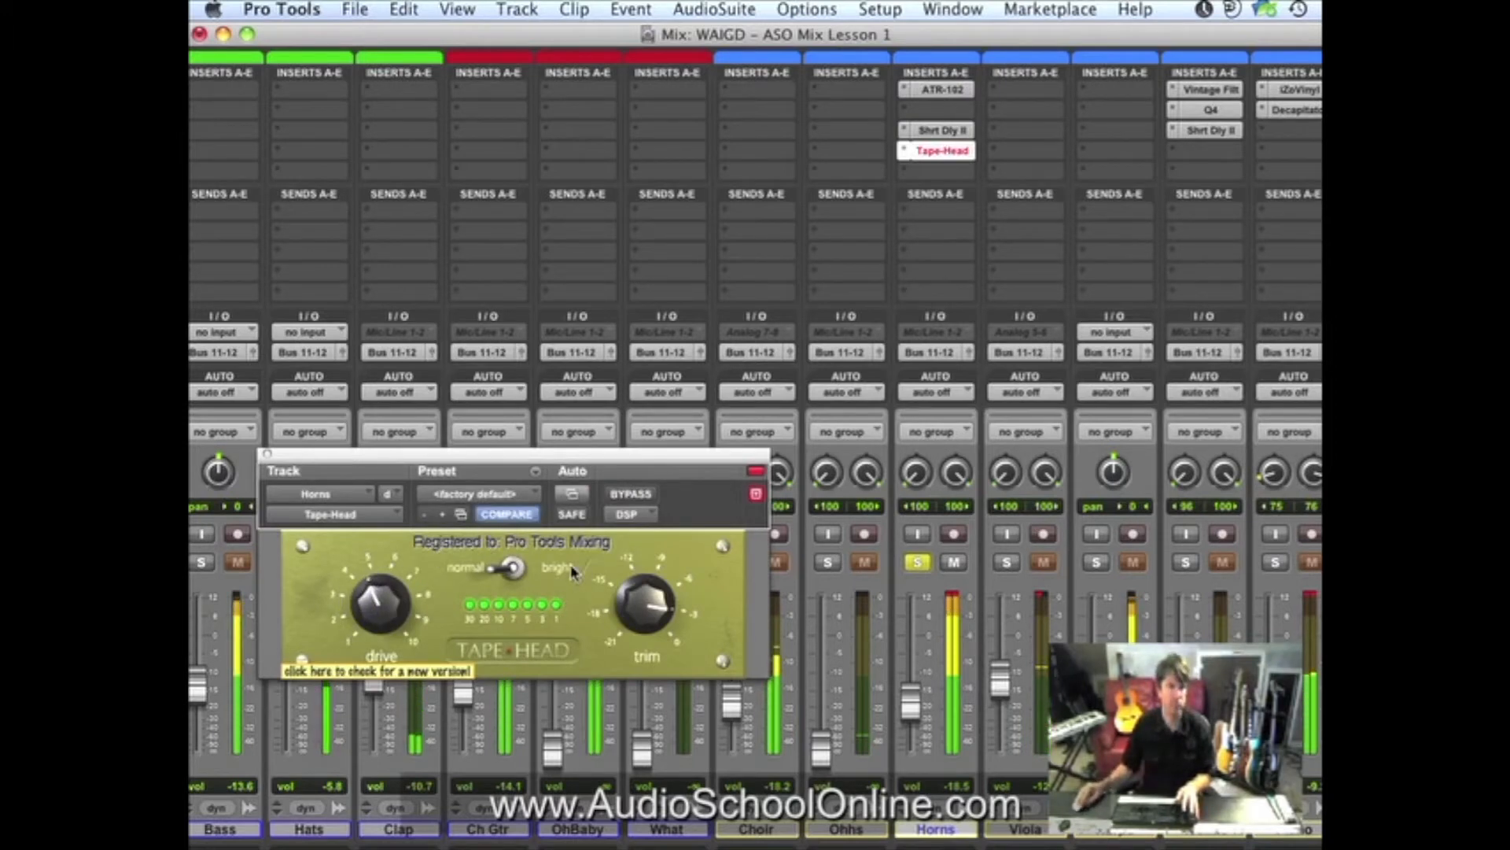
left_click(633, 494)
left_click(641, 494)
left_click(641, 494)
left_click(641, 494)
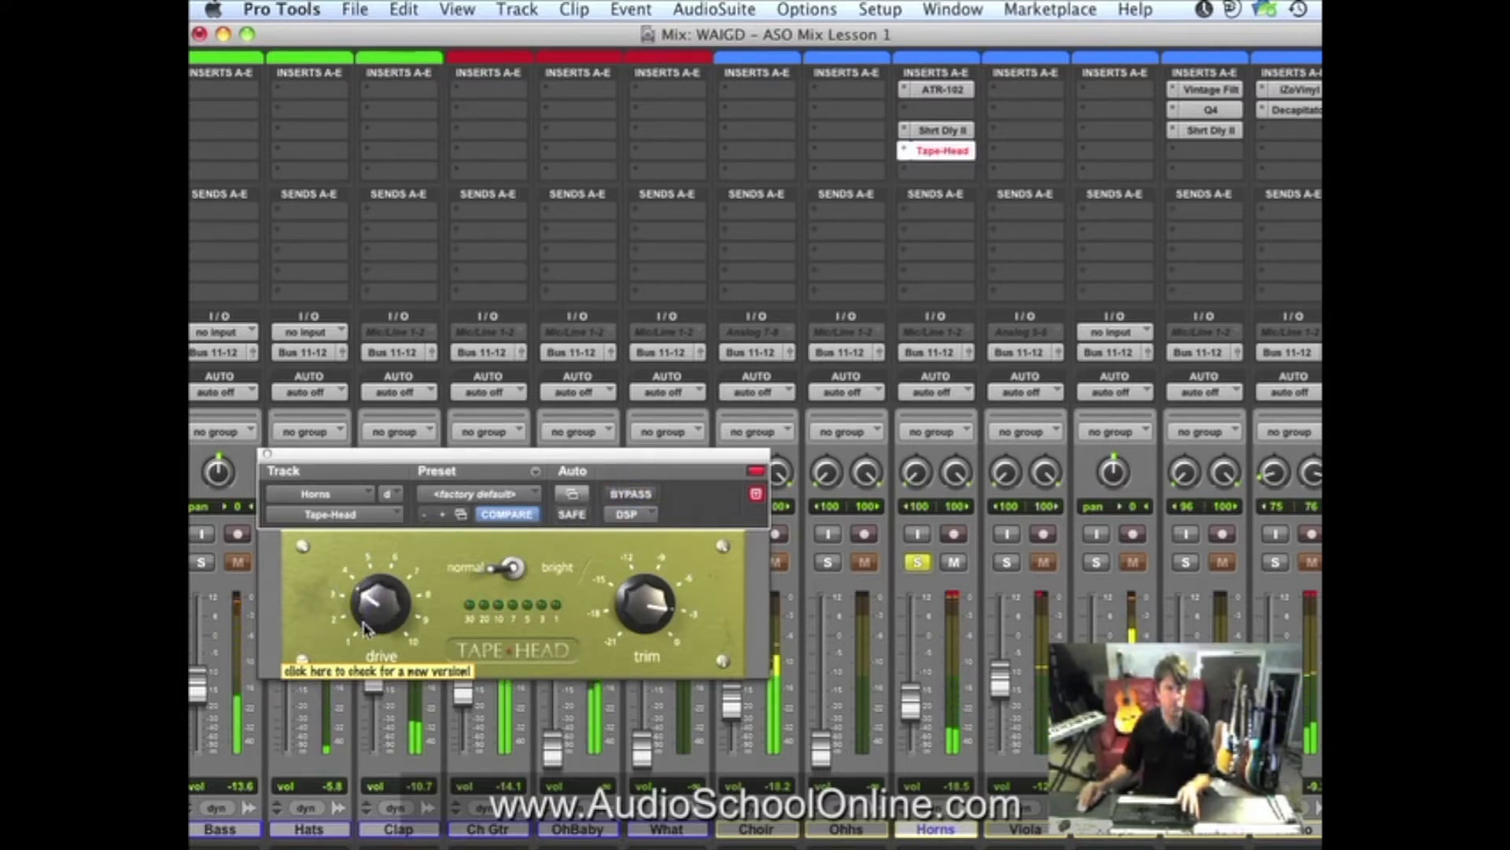
Toggle Tape-Head's bypass repeatedly to compare the soloed Horns with and without the added drive.
left_click(637, 494)
left_click(637, 494)
left_click(637, 494)
left_click(637, 494)
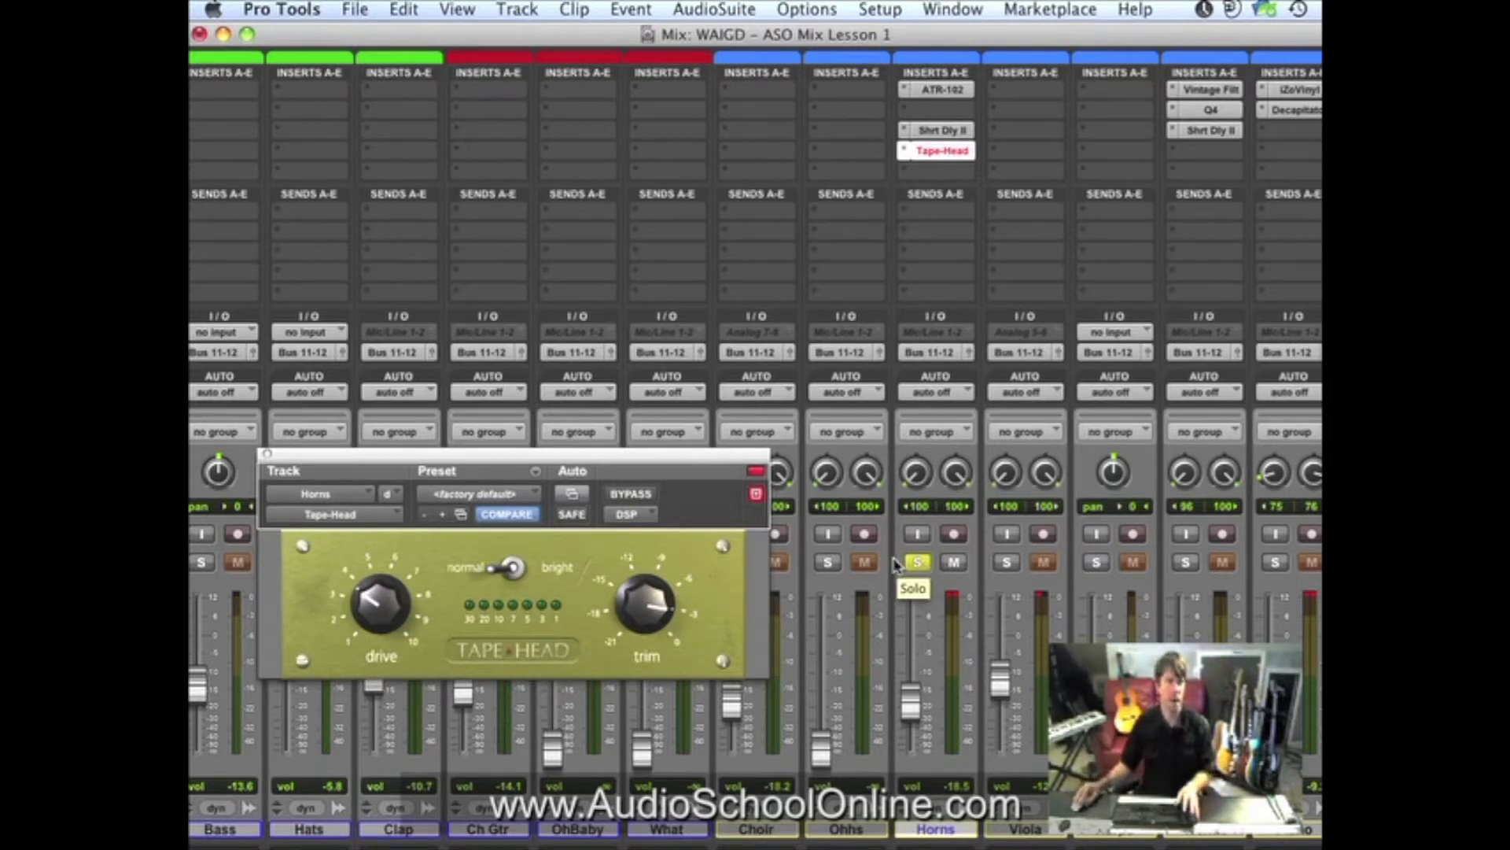
Play back Horns with Tape-Head bypassed and active once more, then unsolo the track and close the plug-in.
key("space")
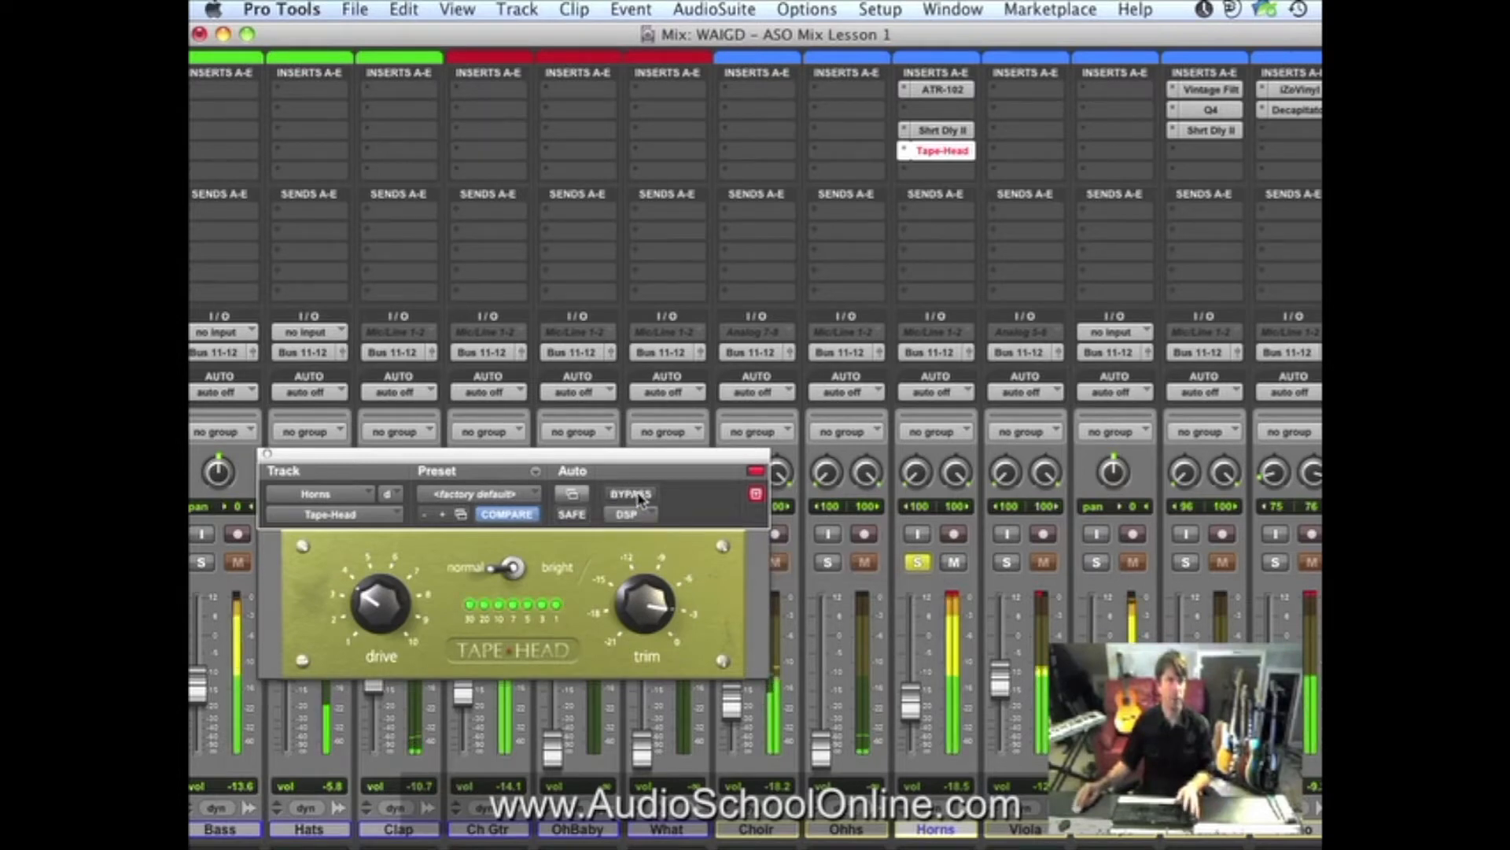
left_click(641, 496)
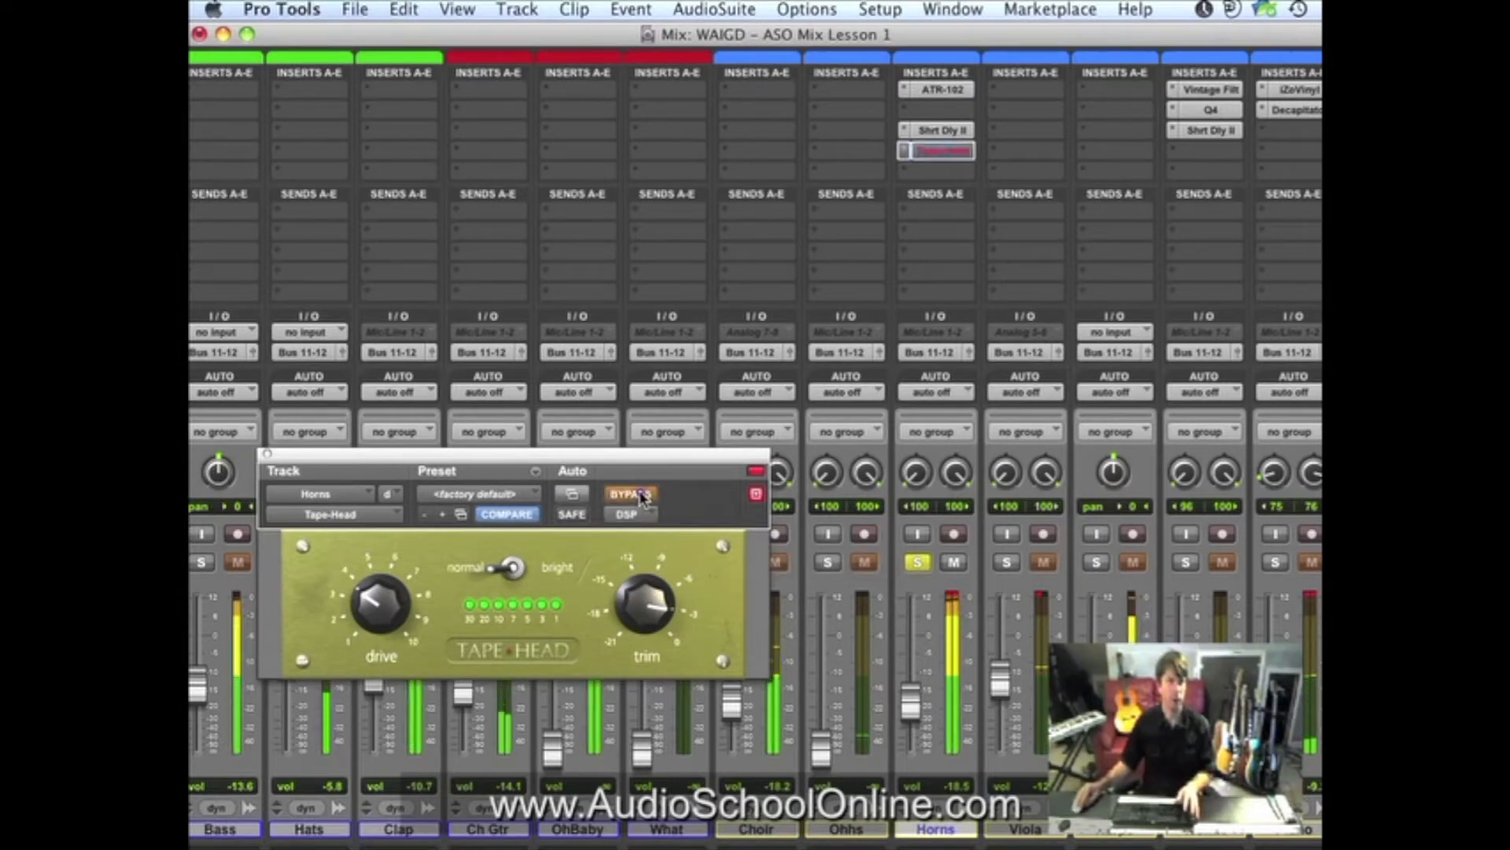
left_click(642, 496)
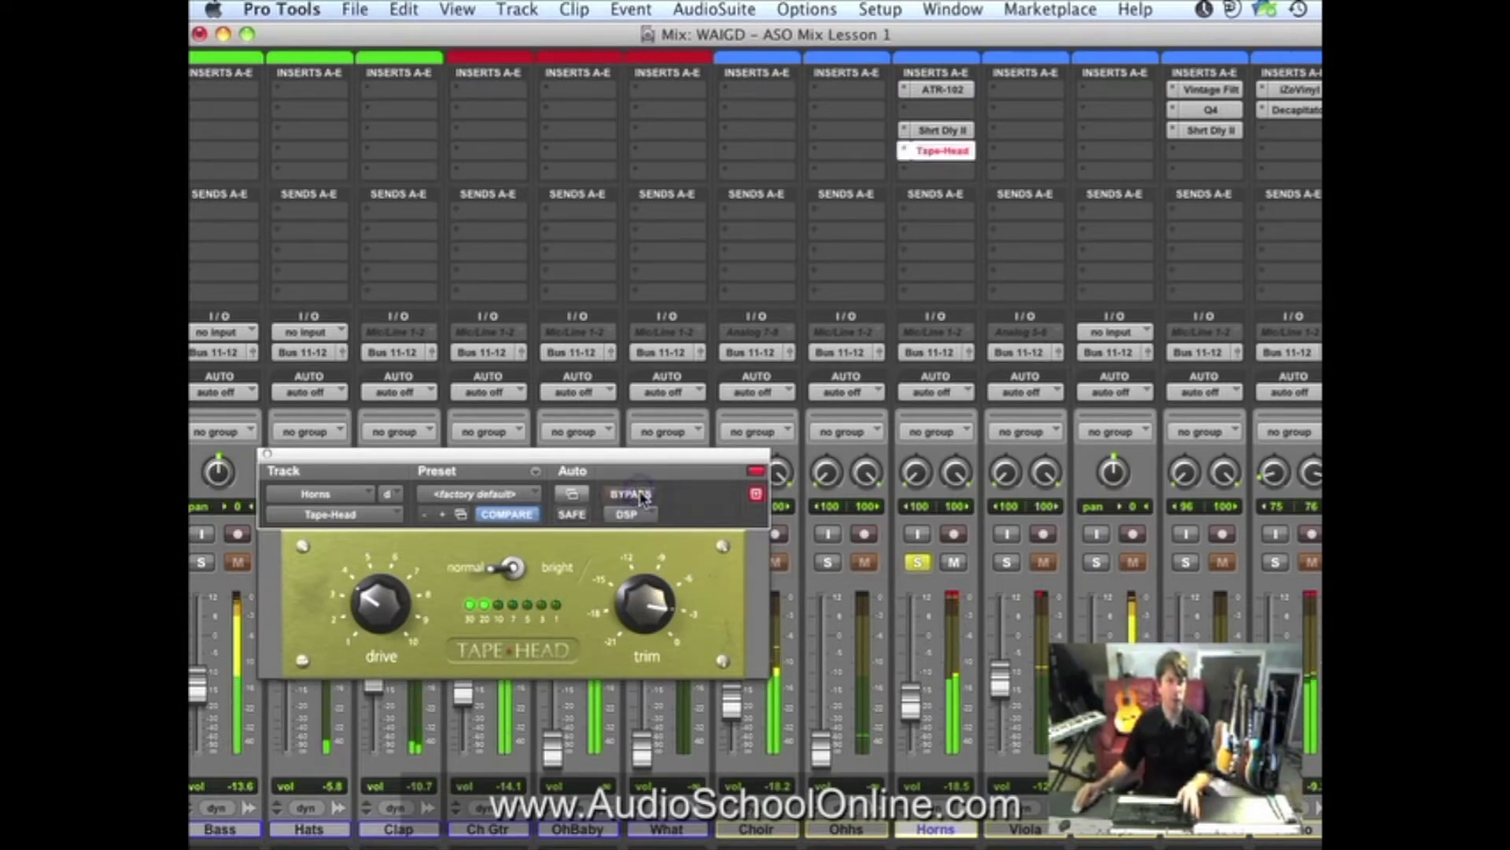
left_click(917, 562)
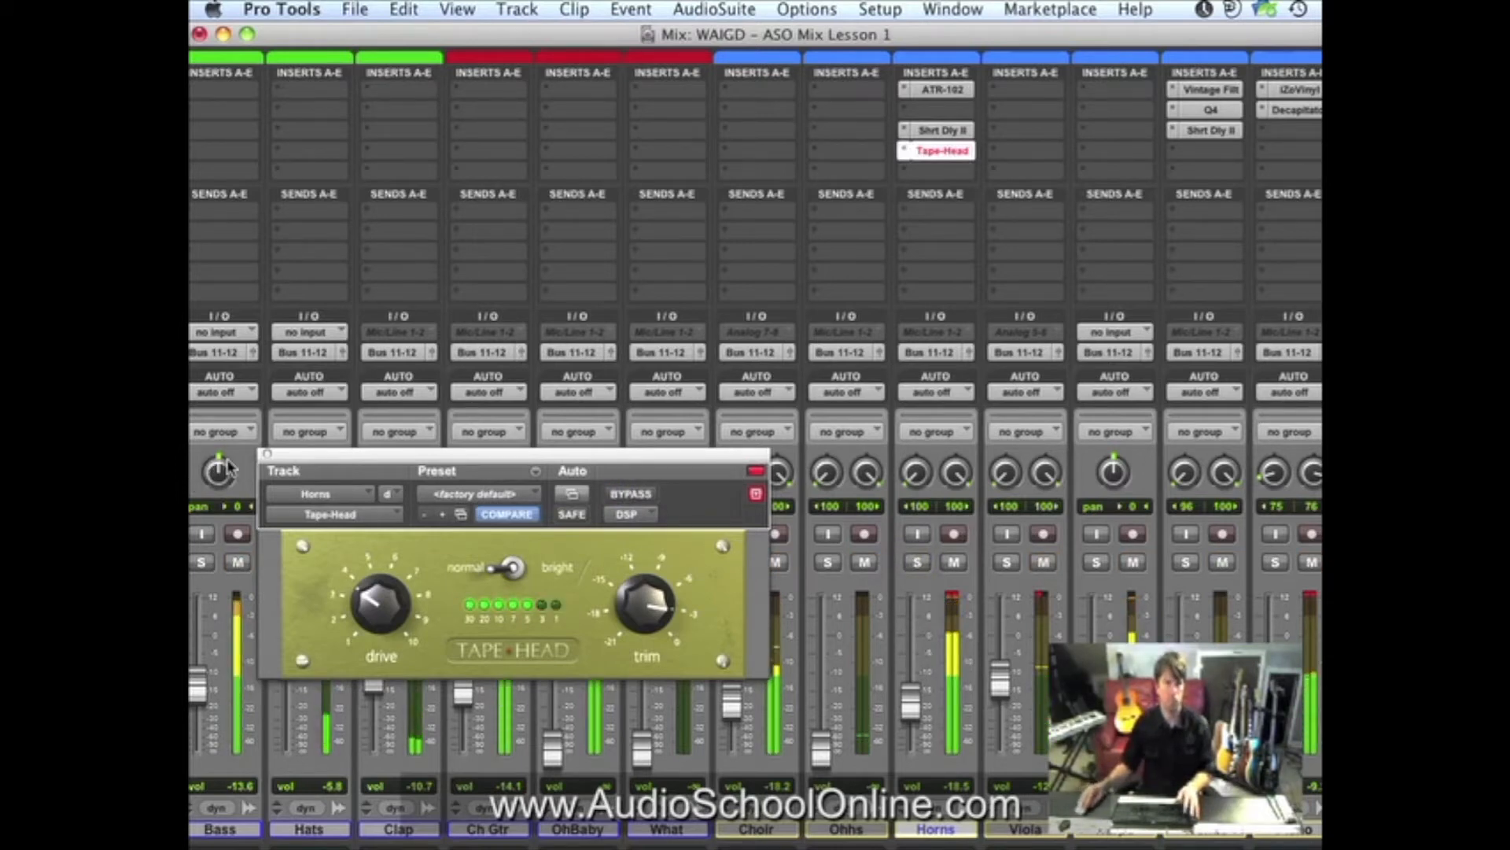
left_click(266, 454)
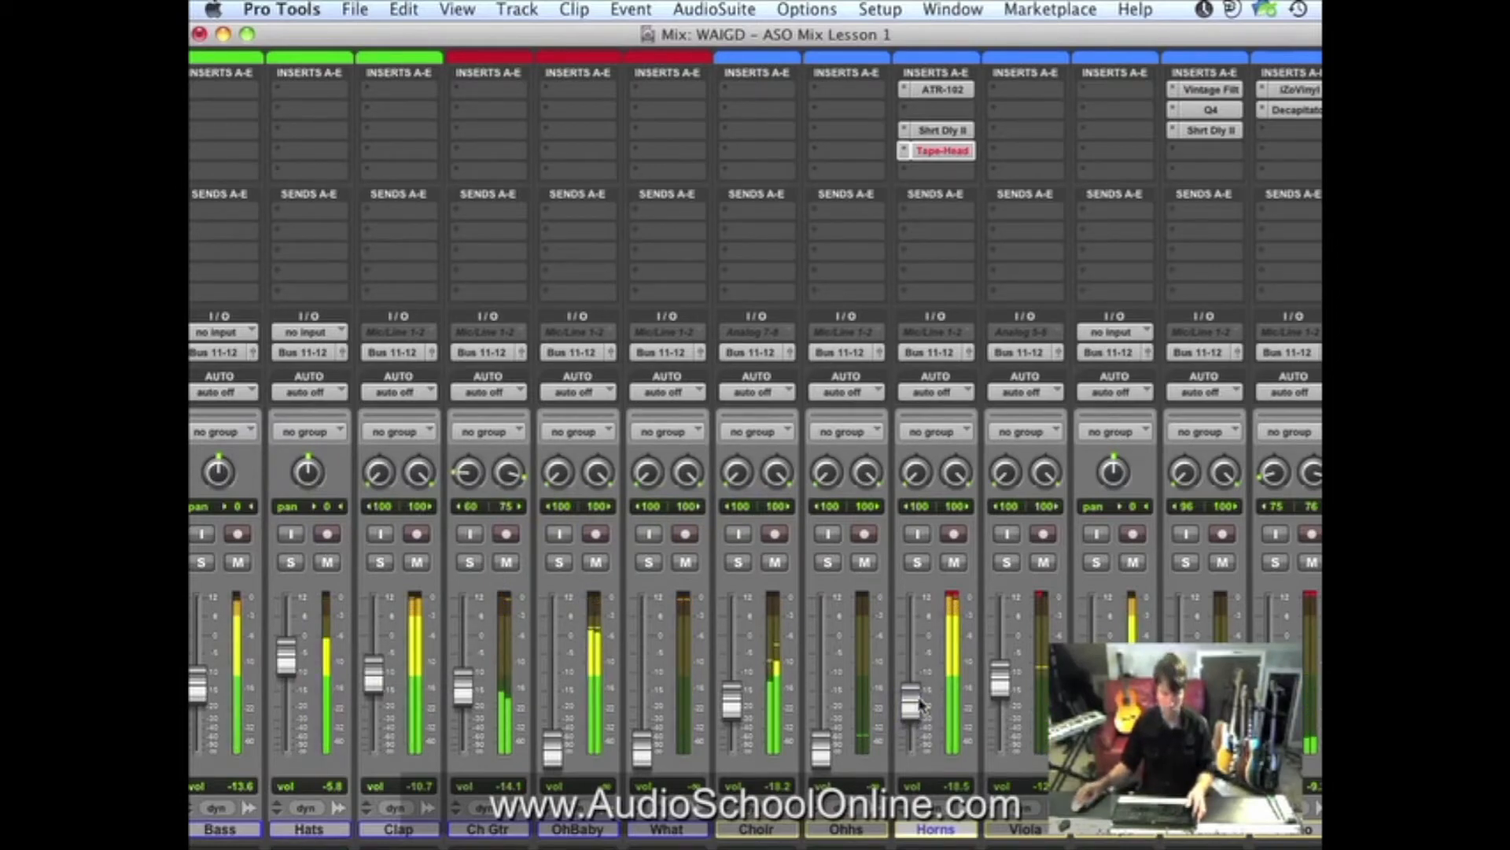
Solo Choir and add the multichannel DSP REQ 2 equalizer to the track's first insert slot.
scroll(883, 627, "right", 2)
left_click(651, 562)
left_click(651, 561)
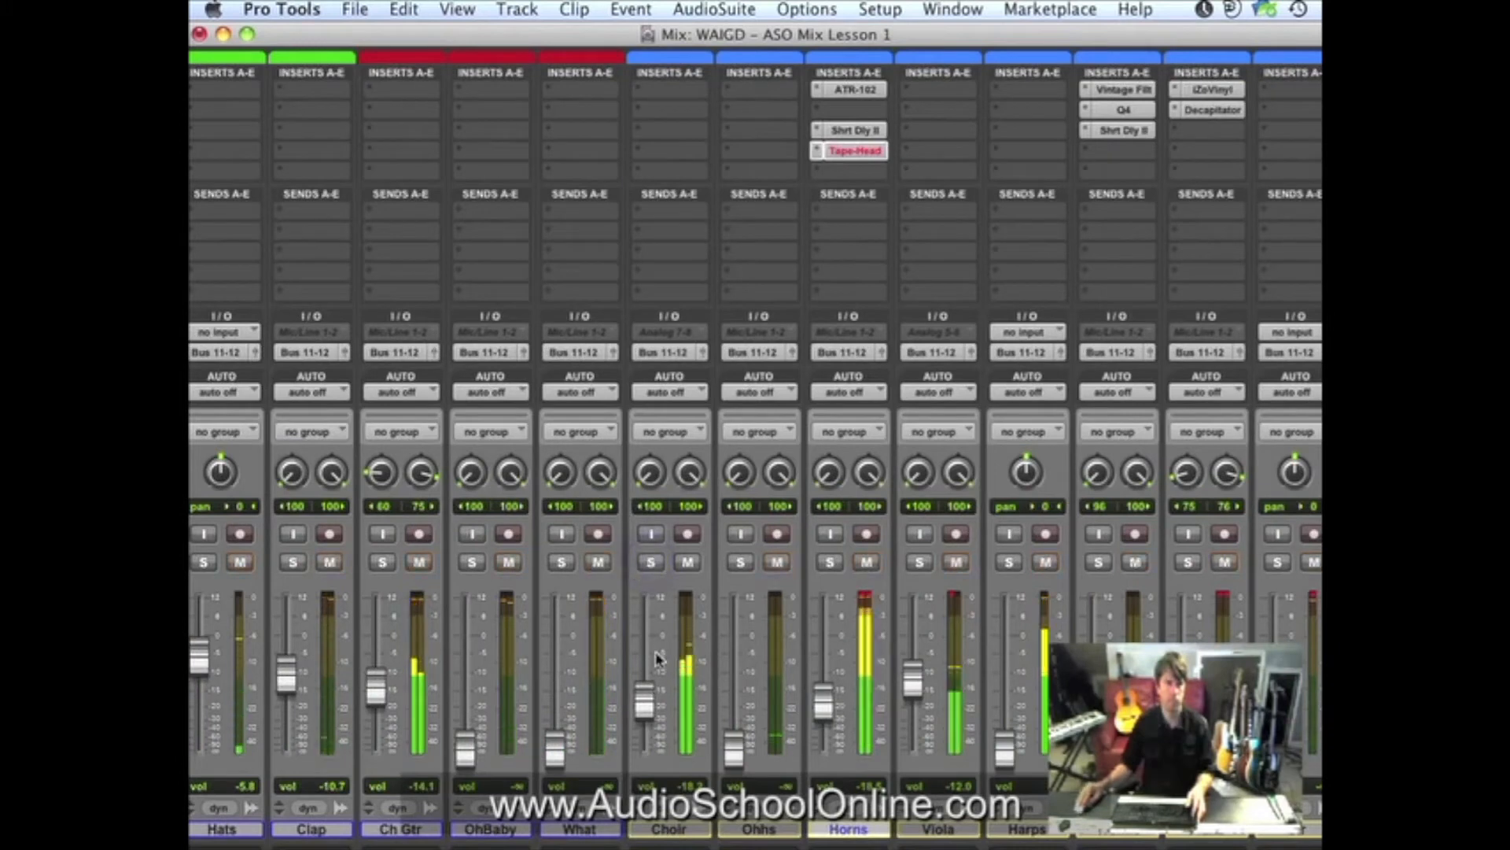
left_click(652, 563)
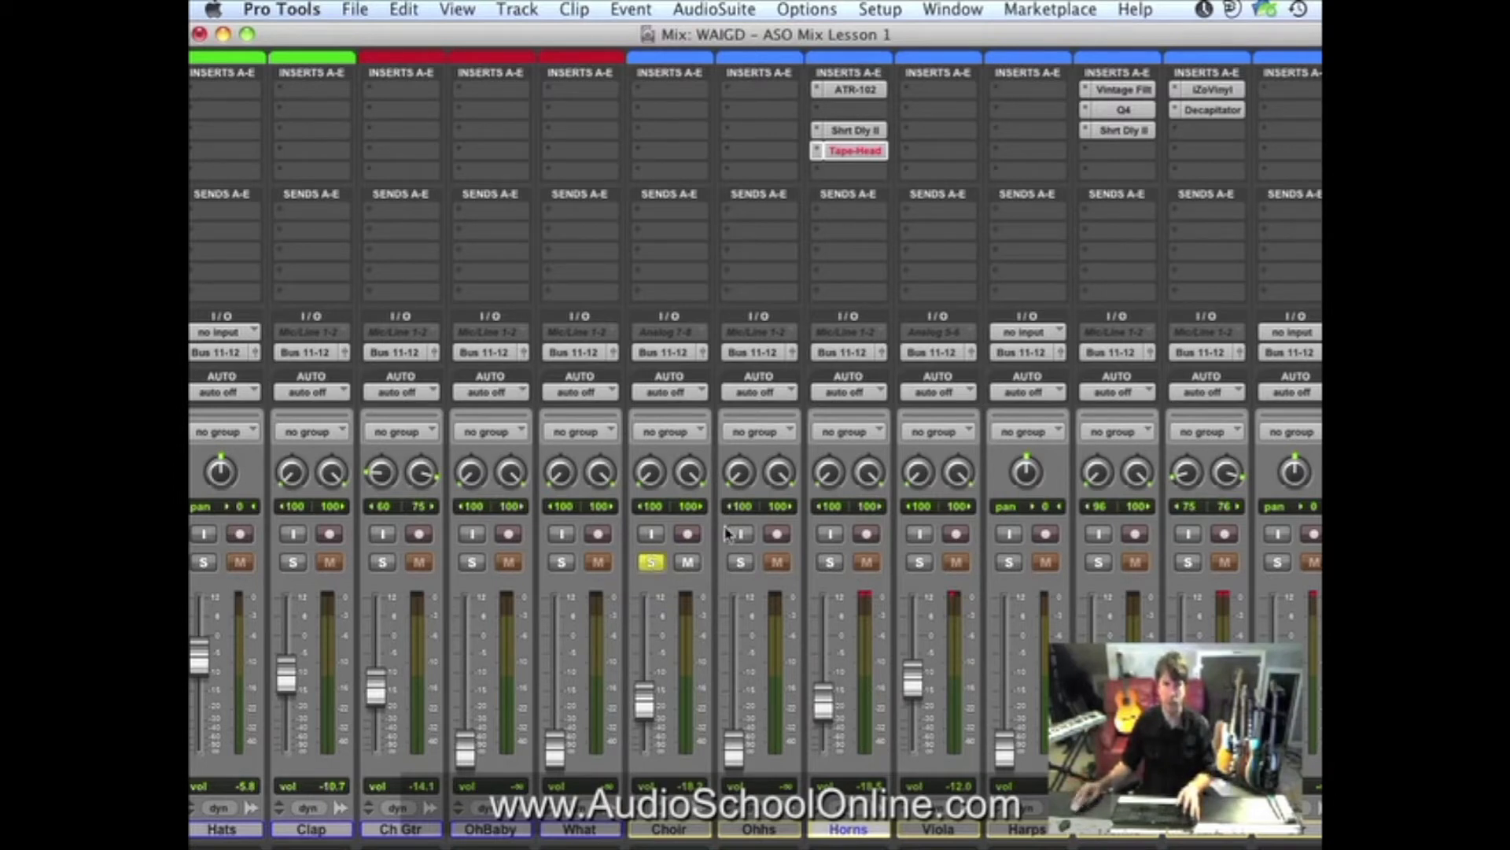
left_click(674, 93)
mouse_move(787, 126)
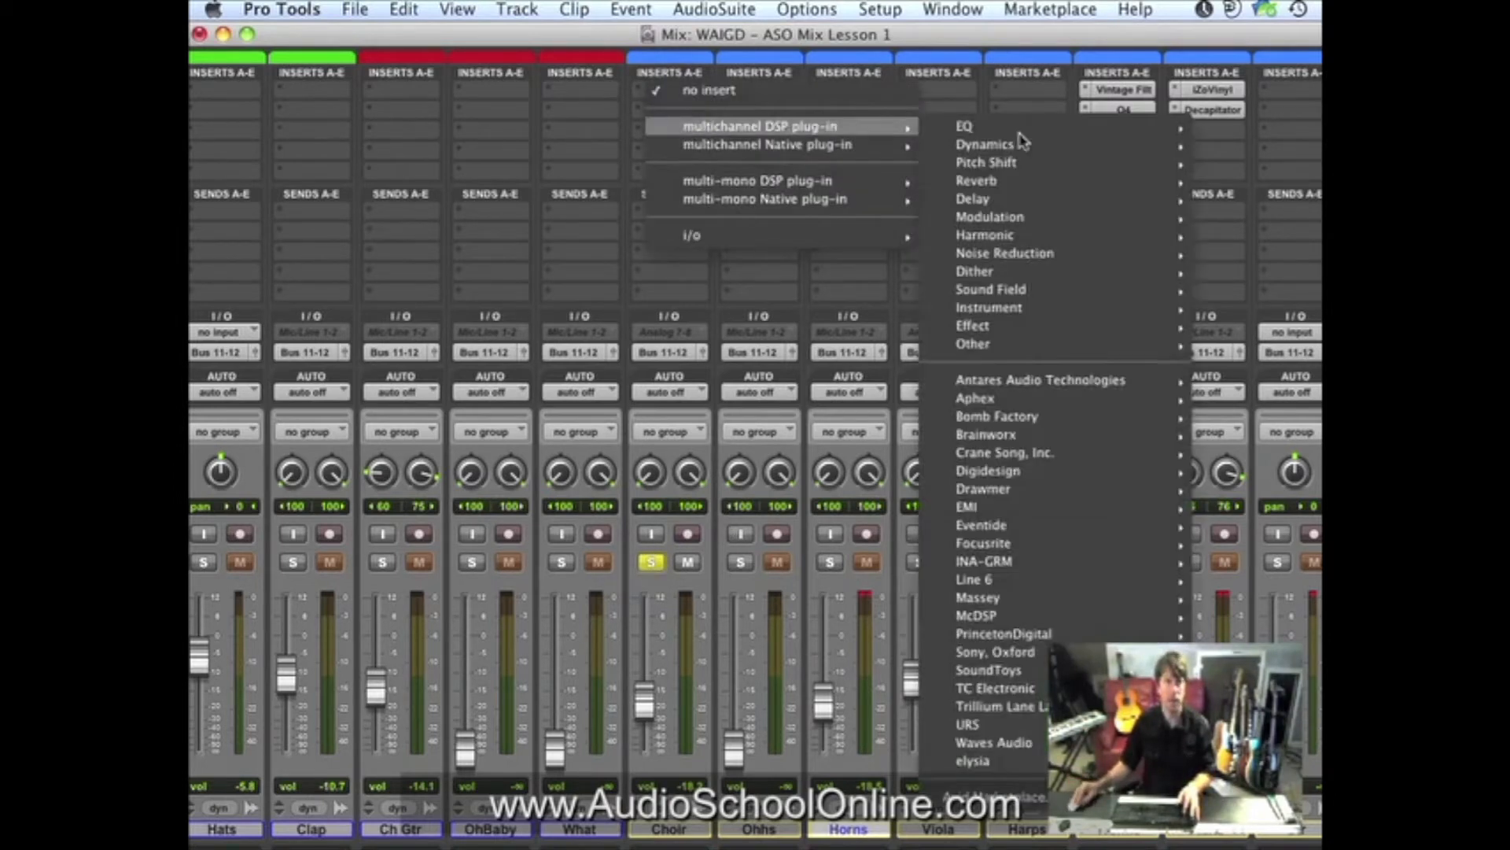
mouse_move(1101, 134)
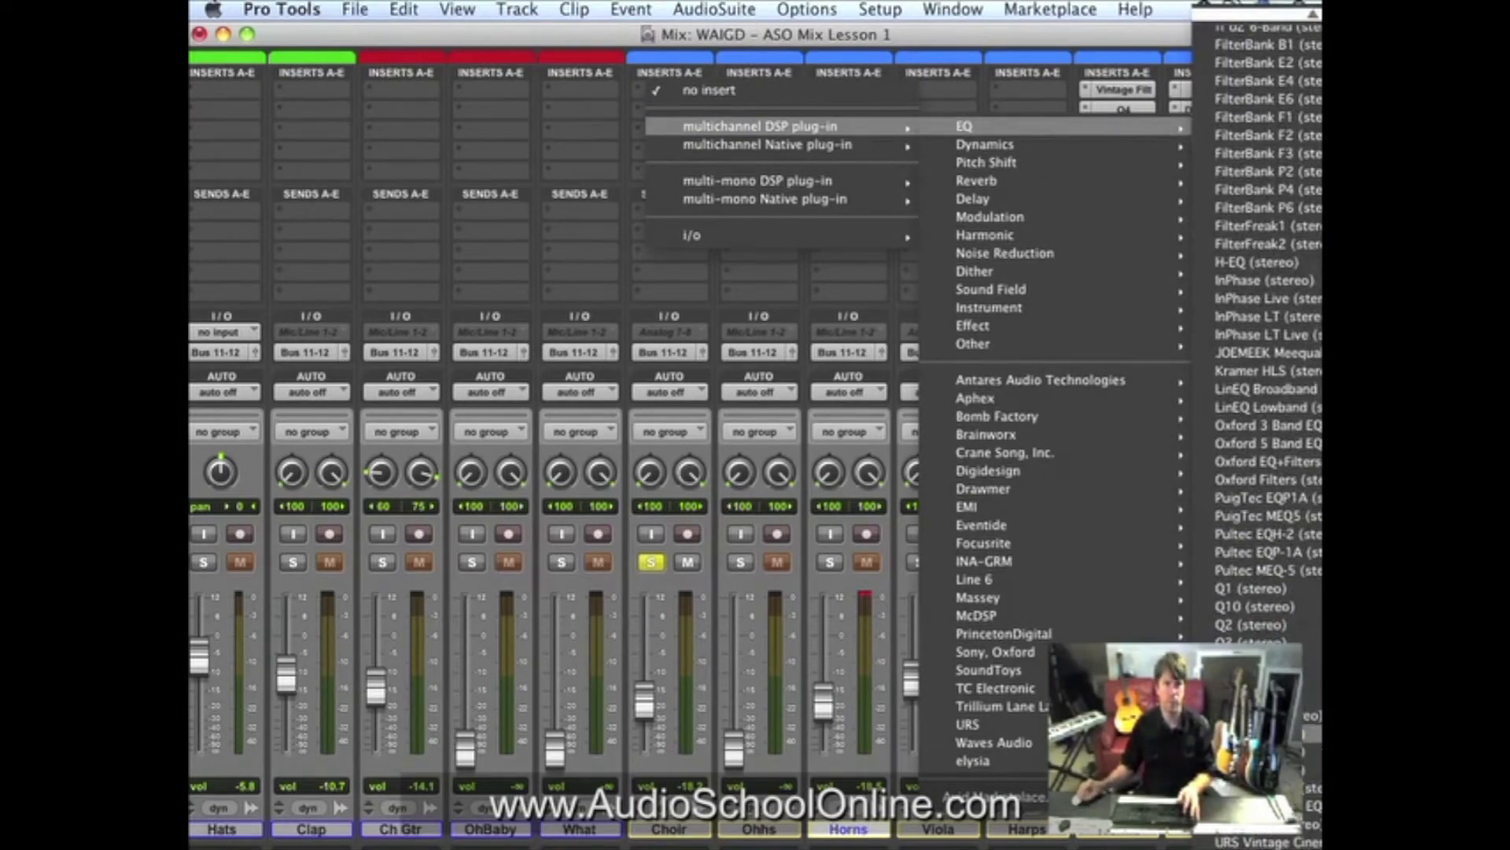
left_click(1259, 714)
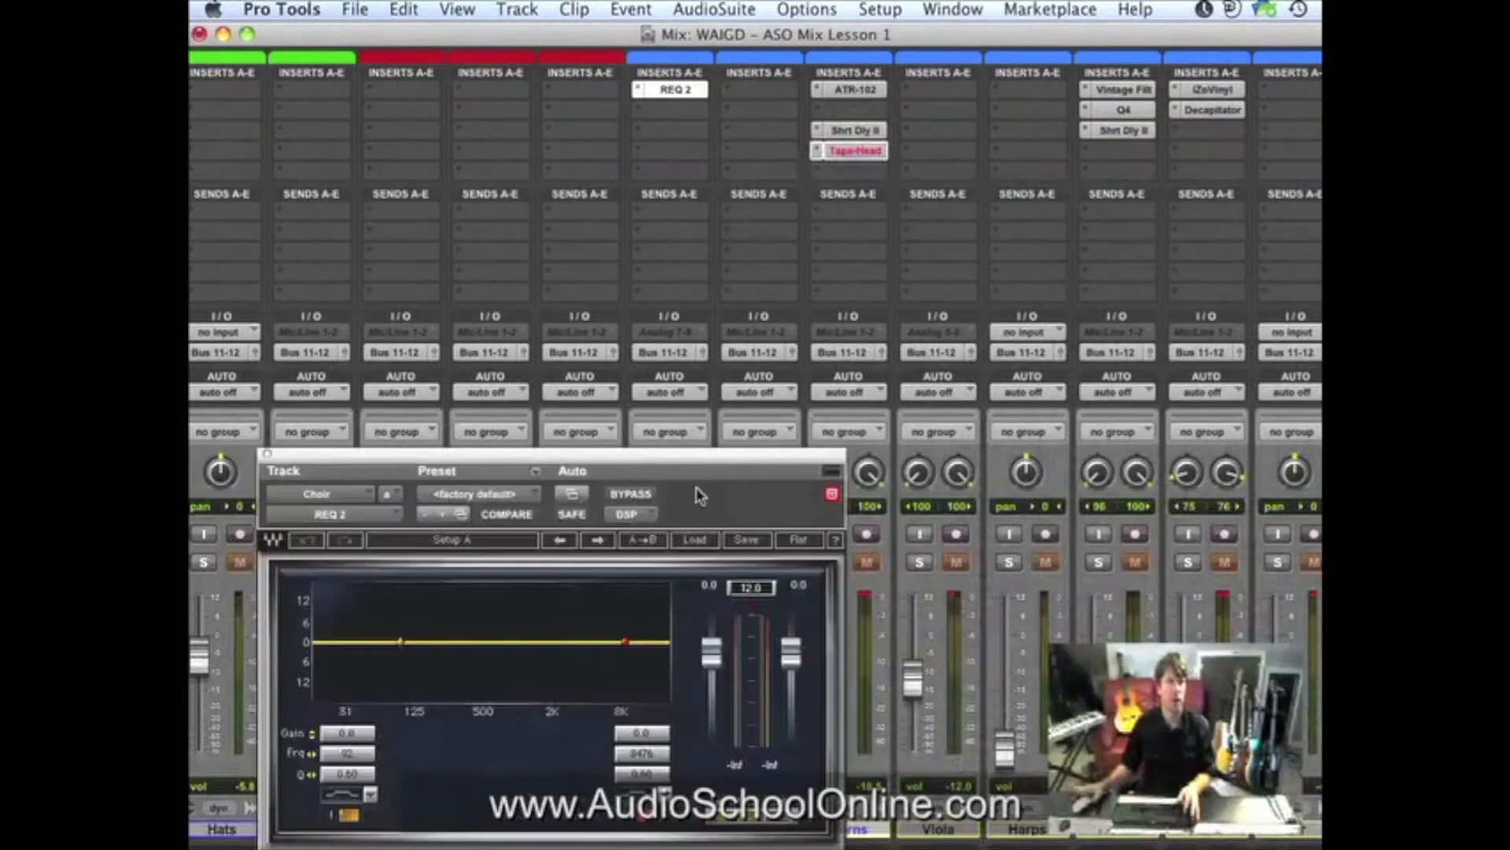
left_click_drag(722, 463, 757, 181)
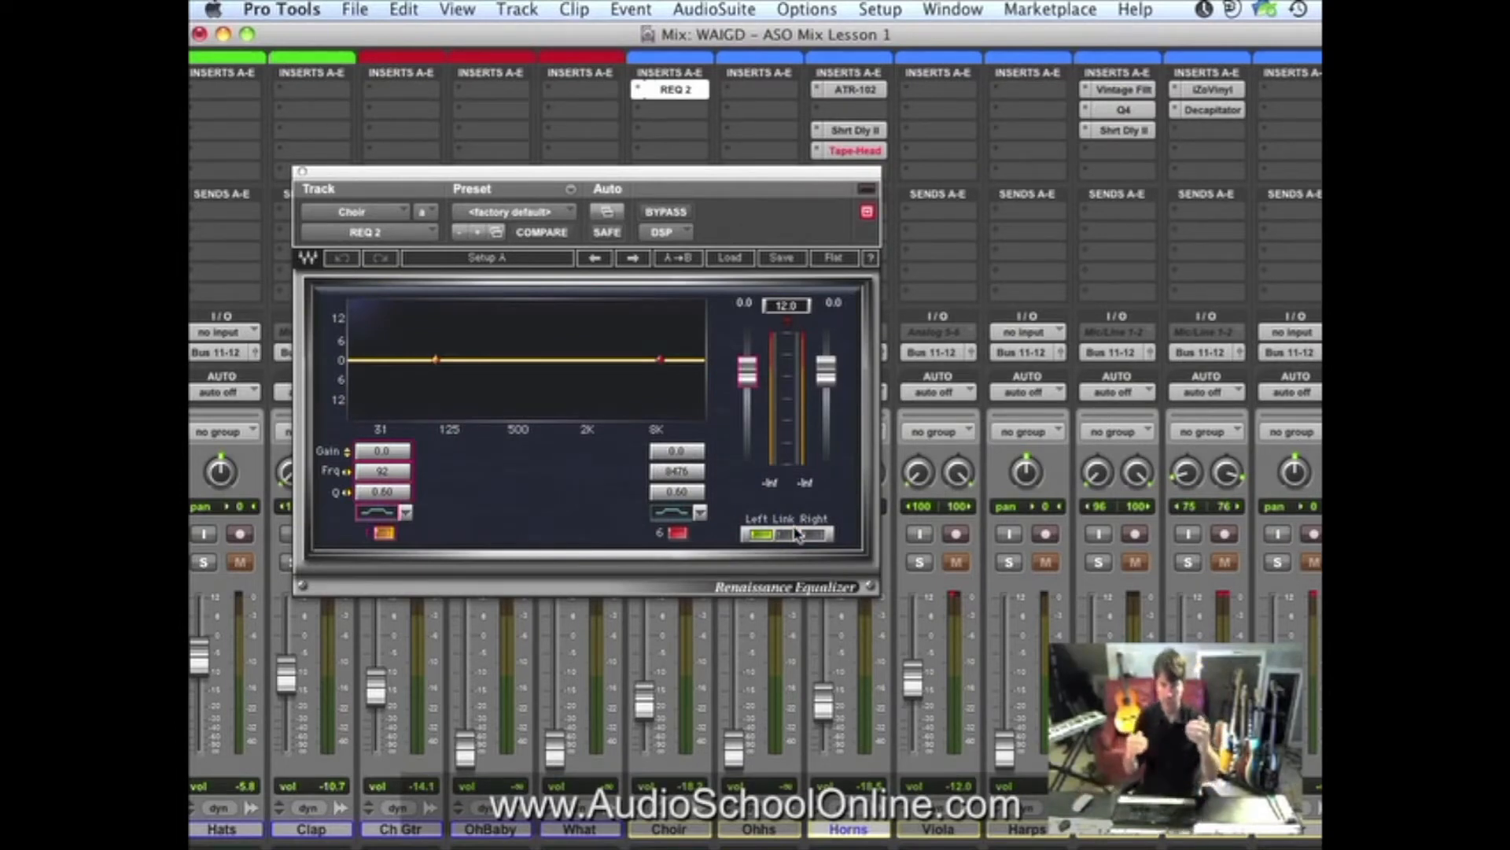
Start playback and lower the right-channel gain of Choir's REQ 2 to about -2.2 dB.
key("space")
left_click_drag(826, 368, 818, 428)
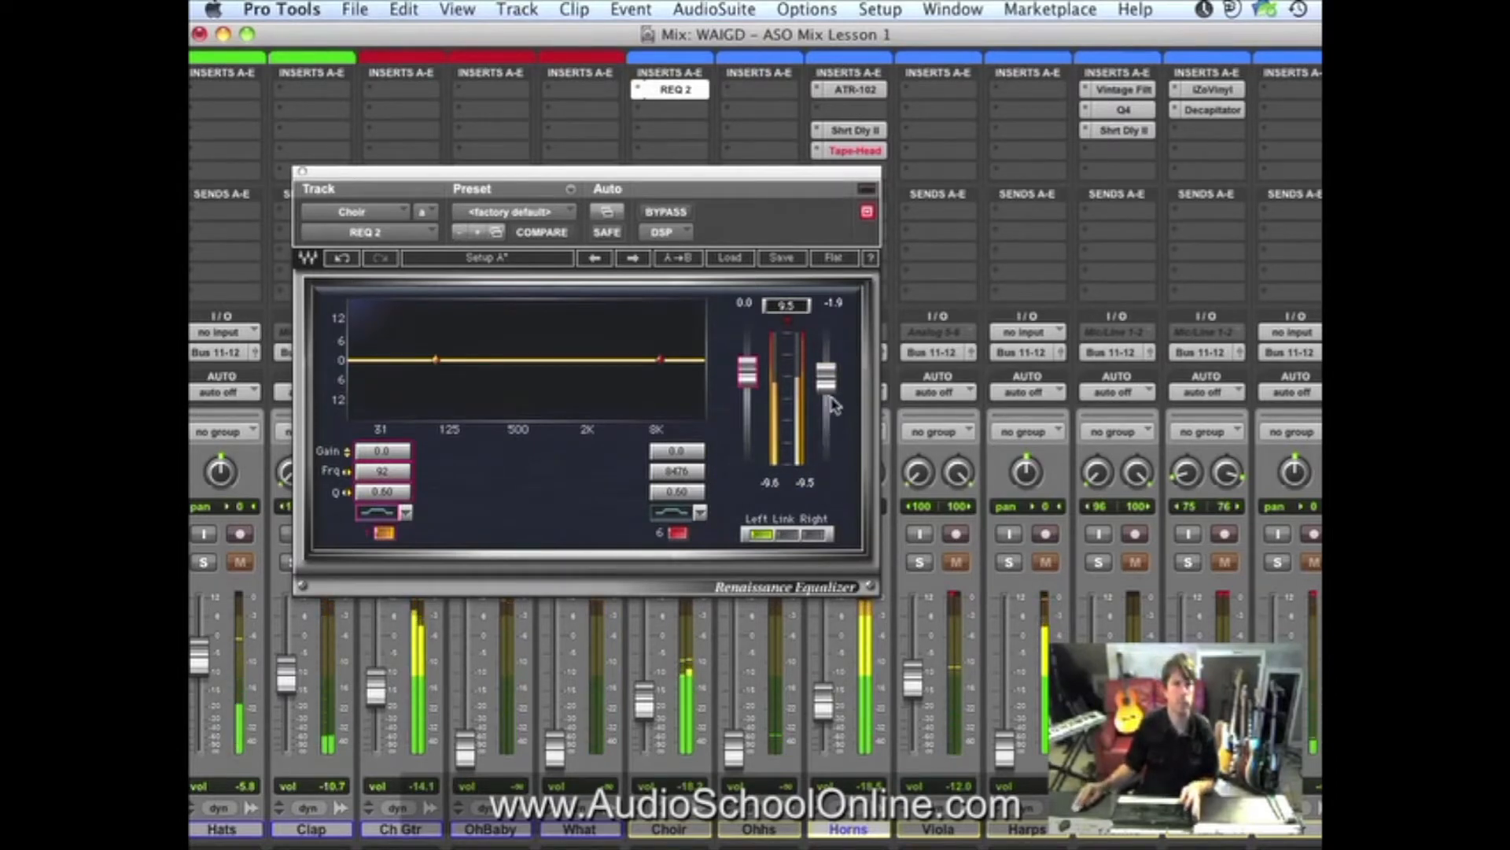
left_click_drag(824, 385, 825, 395)
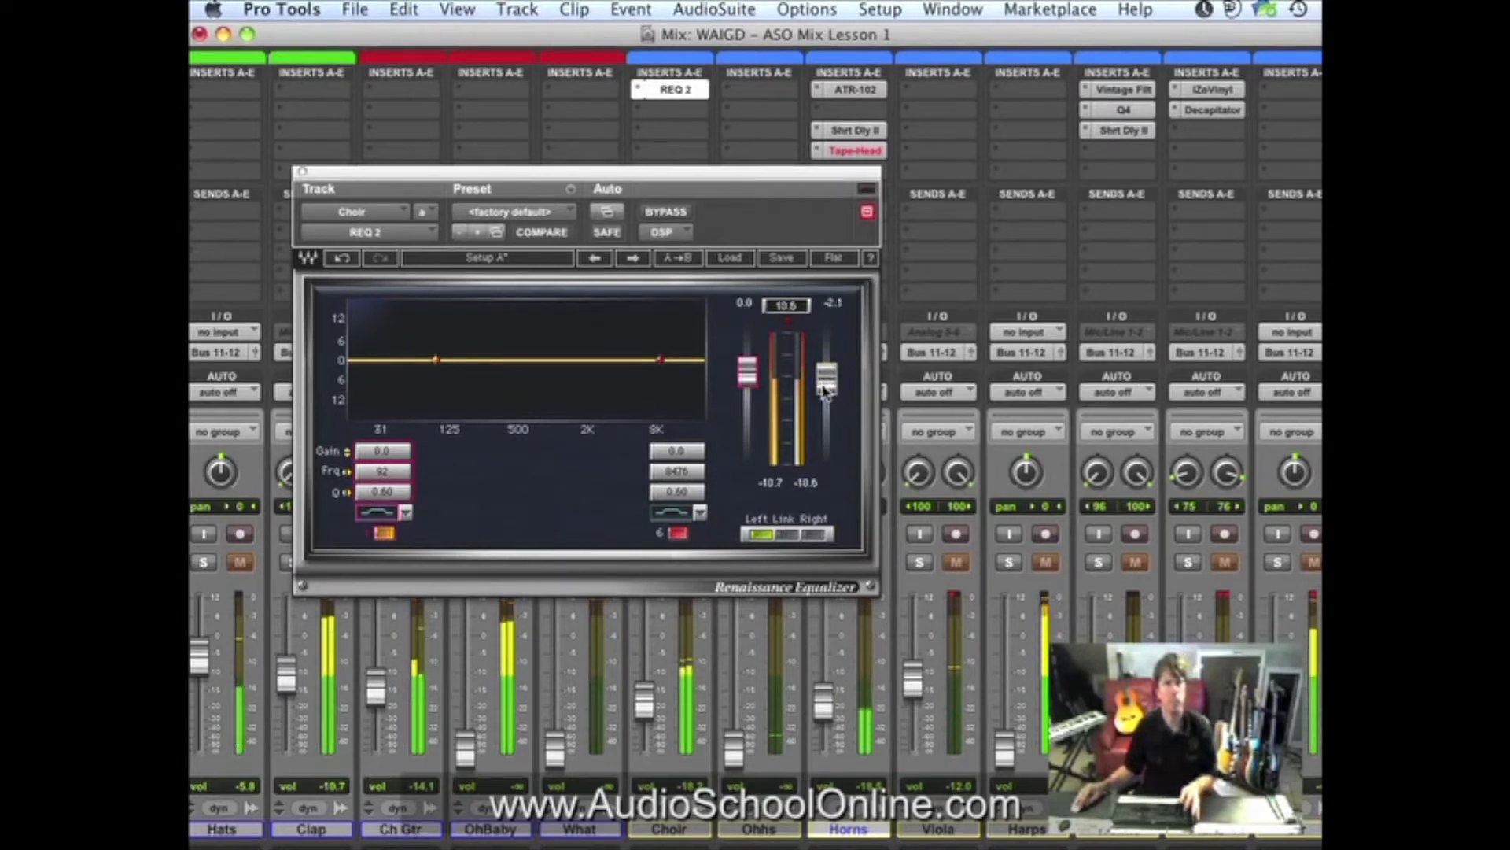
Toggle REQ 2's bypass repeatedly to compare the soloed Choir with and without the lowered right channel.
left_click(668, 213)
left_click(670, 213)
left_click(673, 216)
left_click(673, 216)
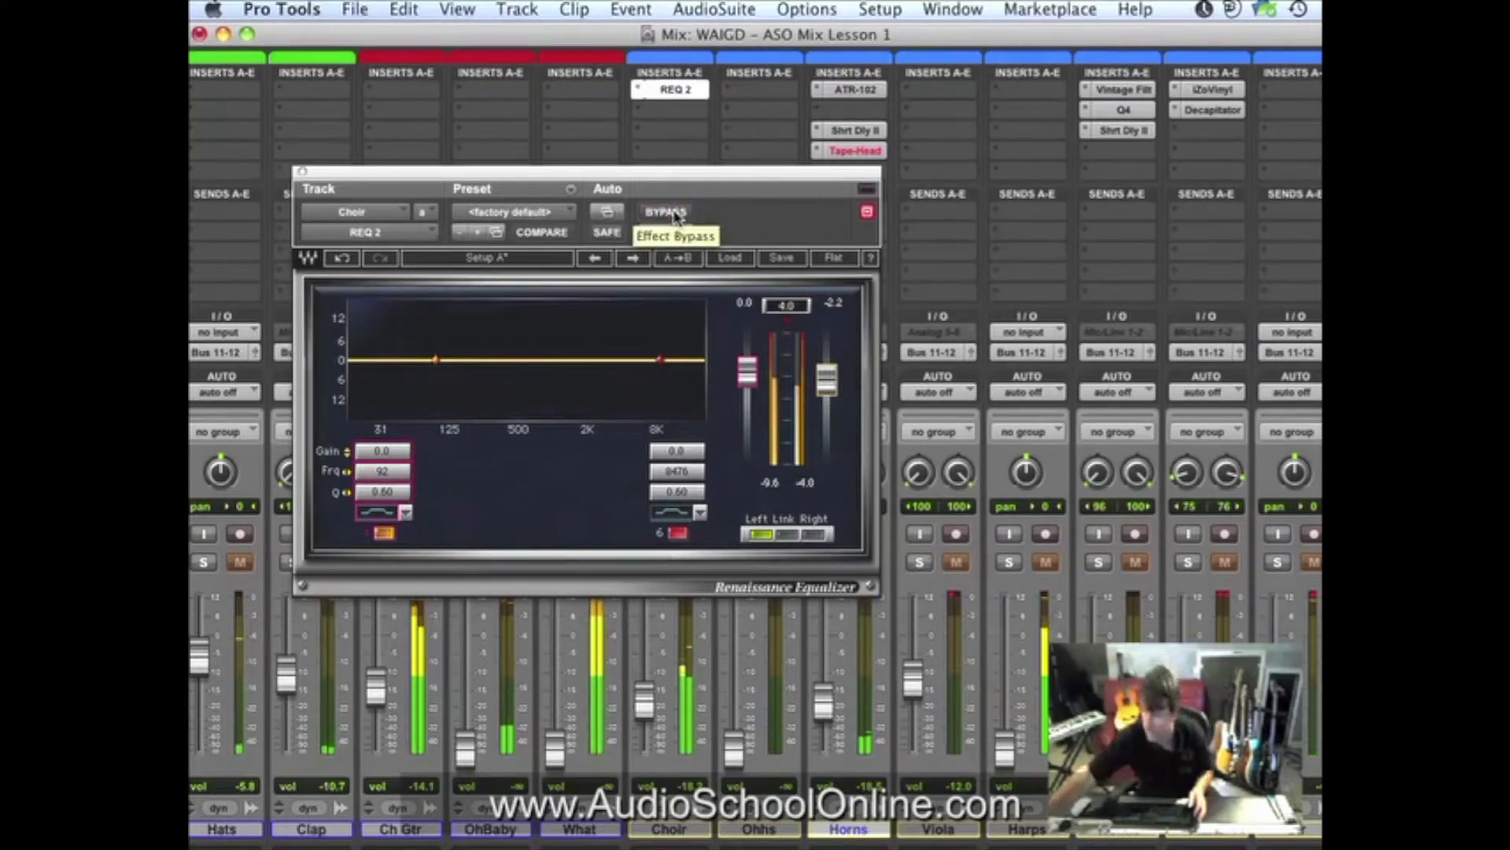
left_click(671, 213)
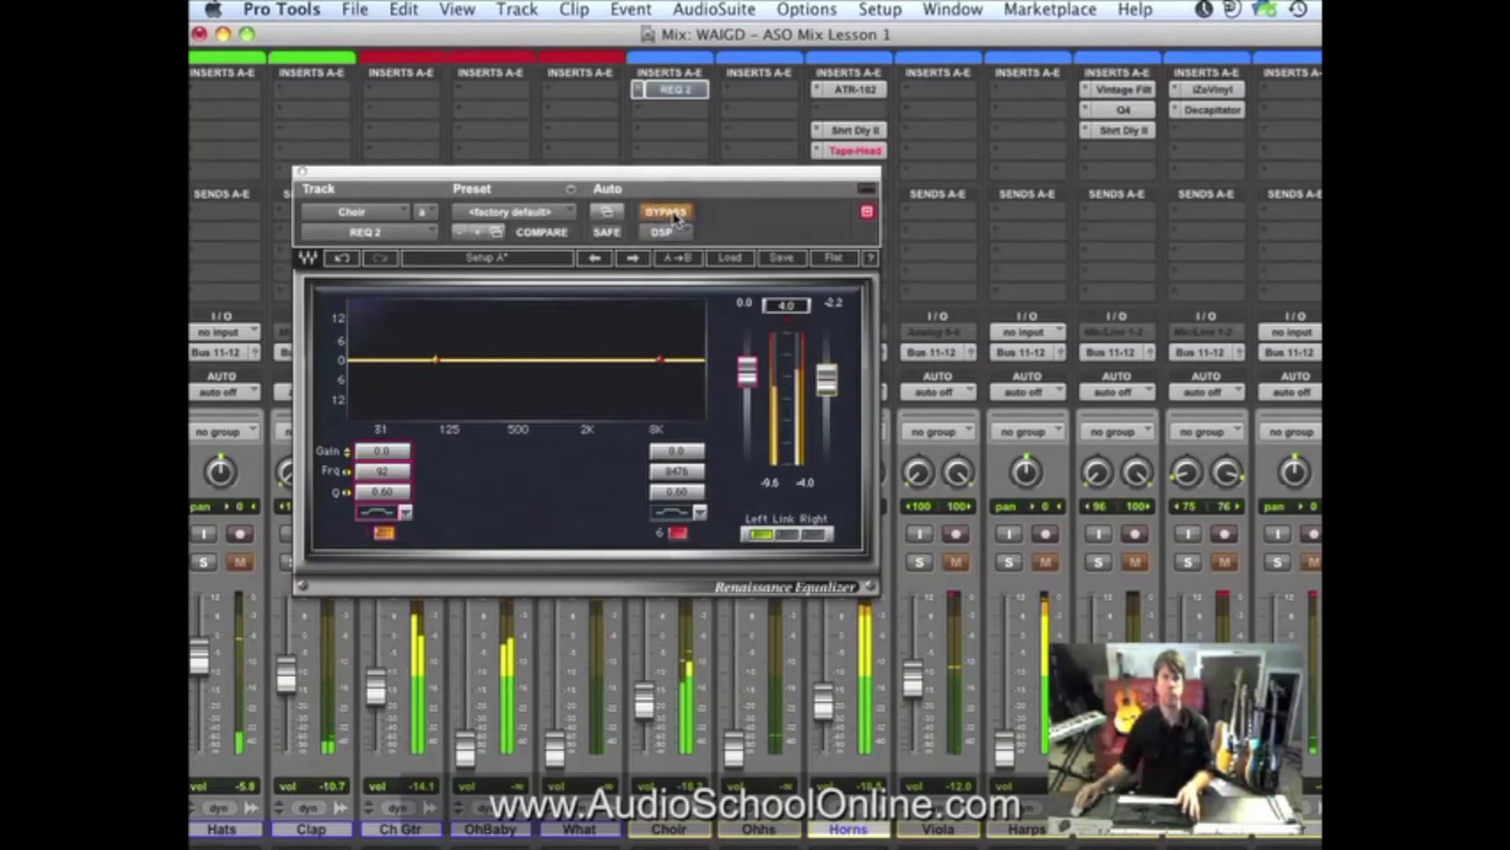
left_click(671, 213)
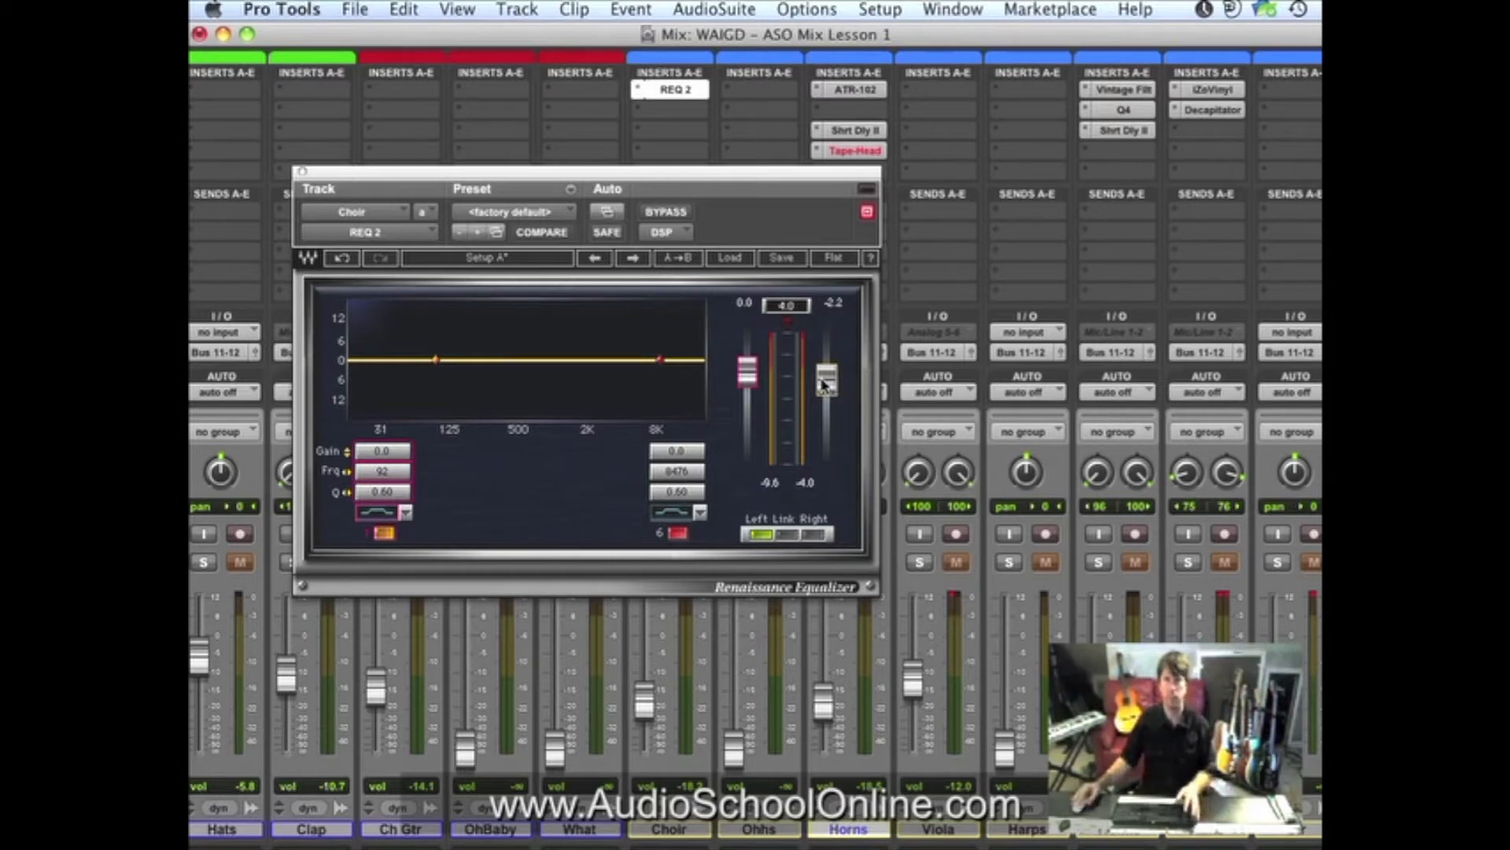
Play back Choir with REQ 2 bypassed and active once more, then close the plug-in and unsolo the track.
key("space")
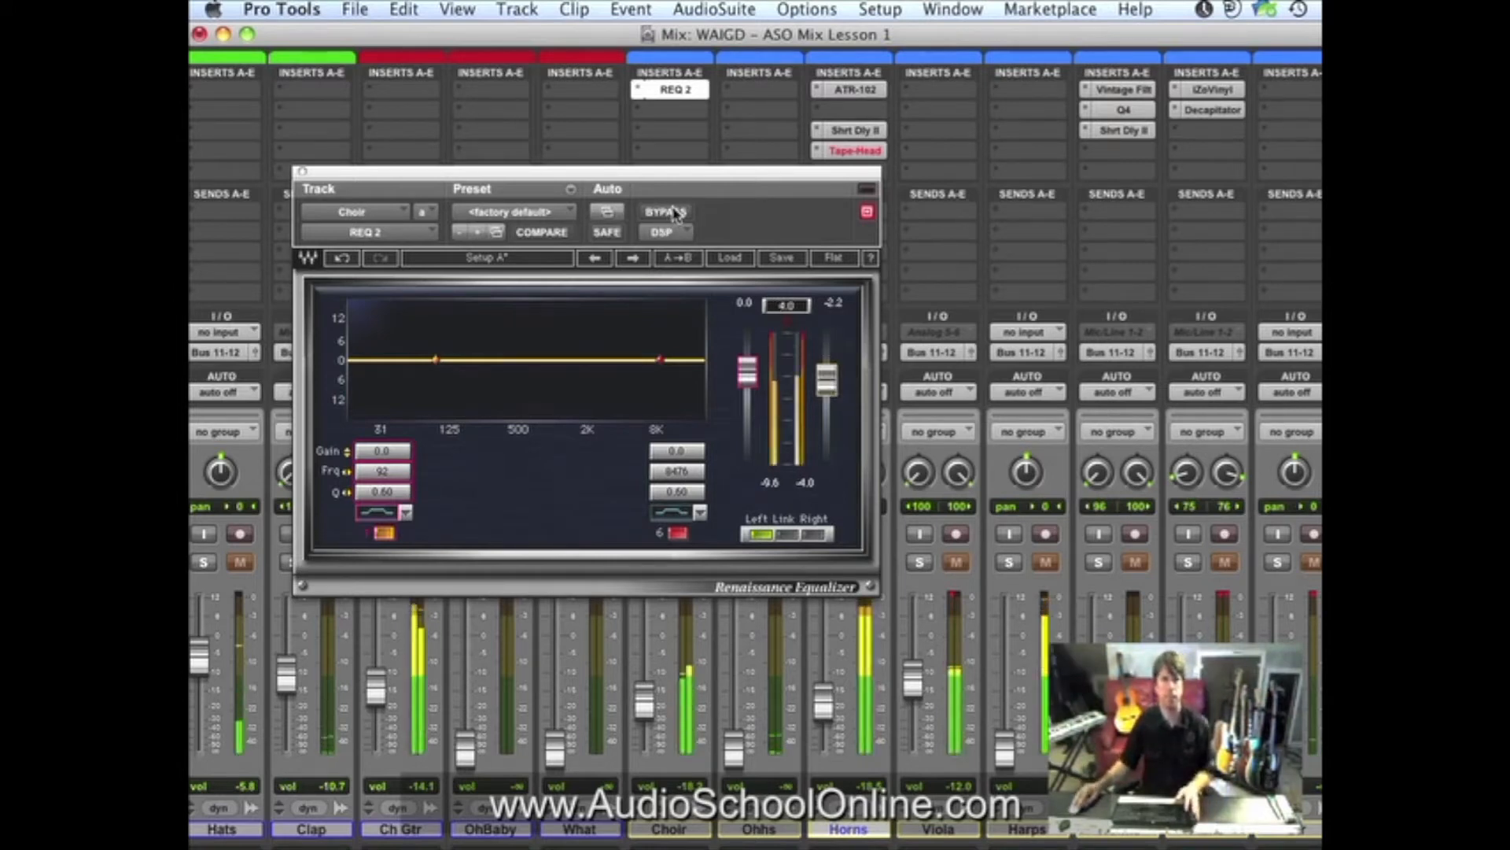
left_click(667, 213)
left_click(668, 212)
left_click(668, 213)
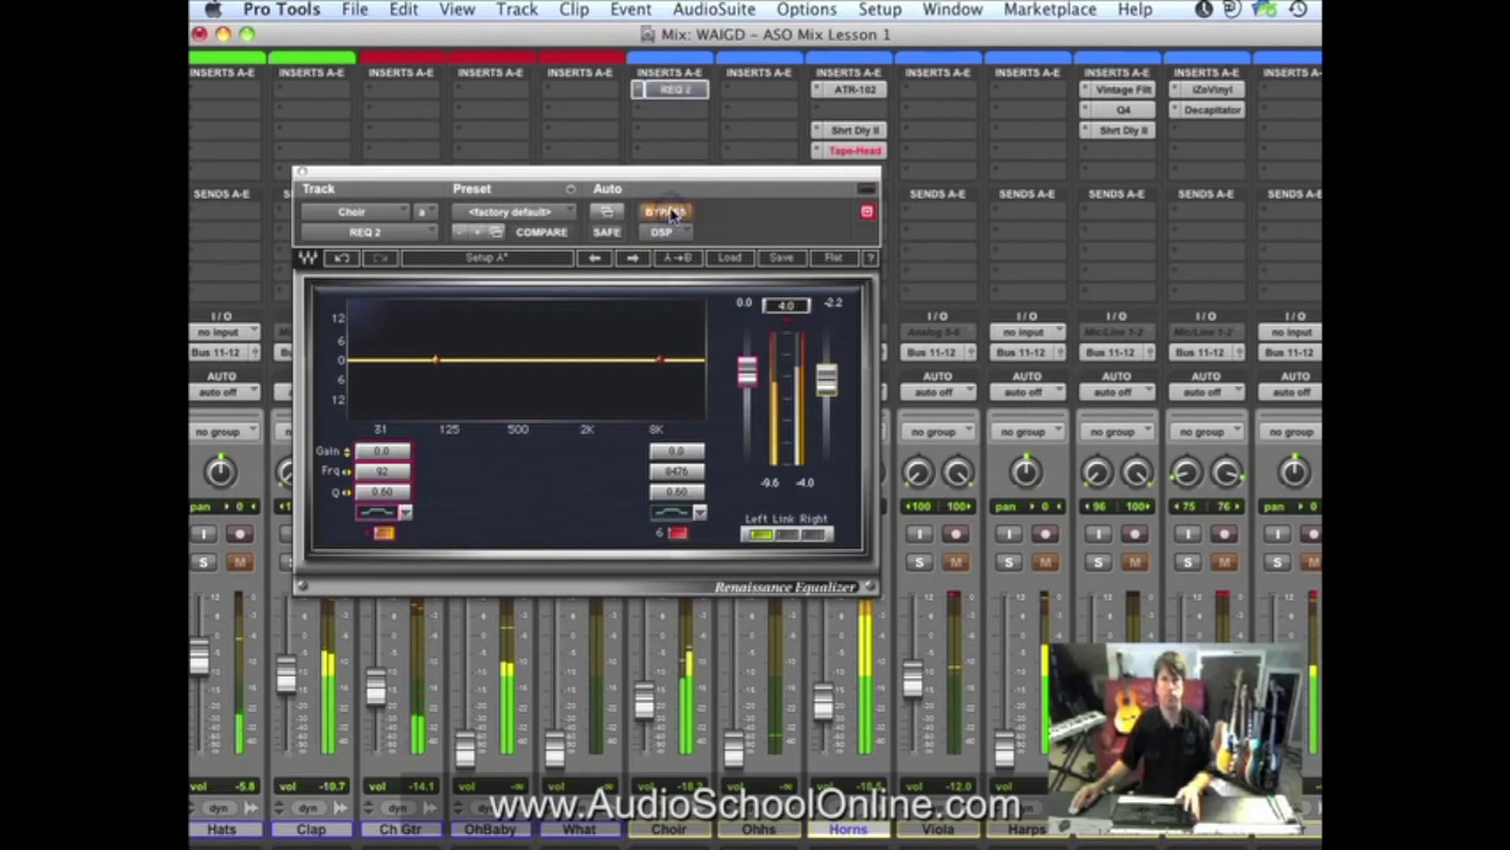
left_click(669, 213)
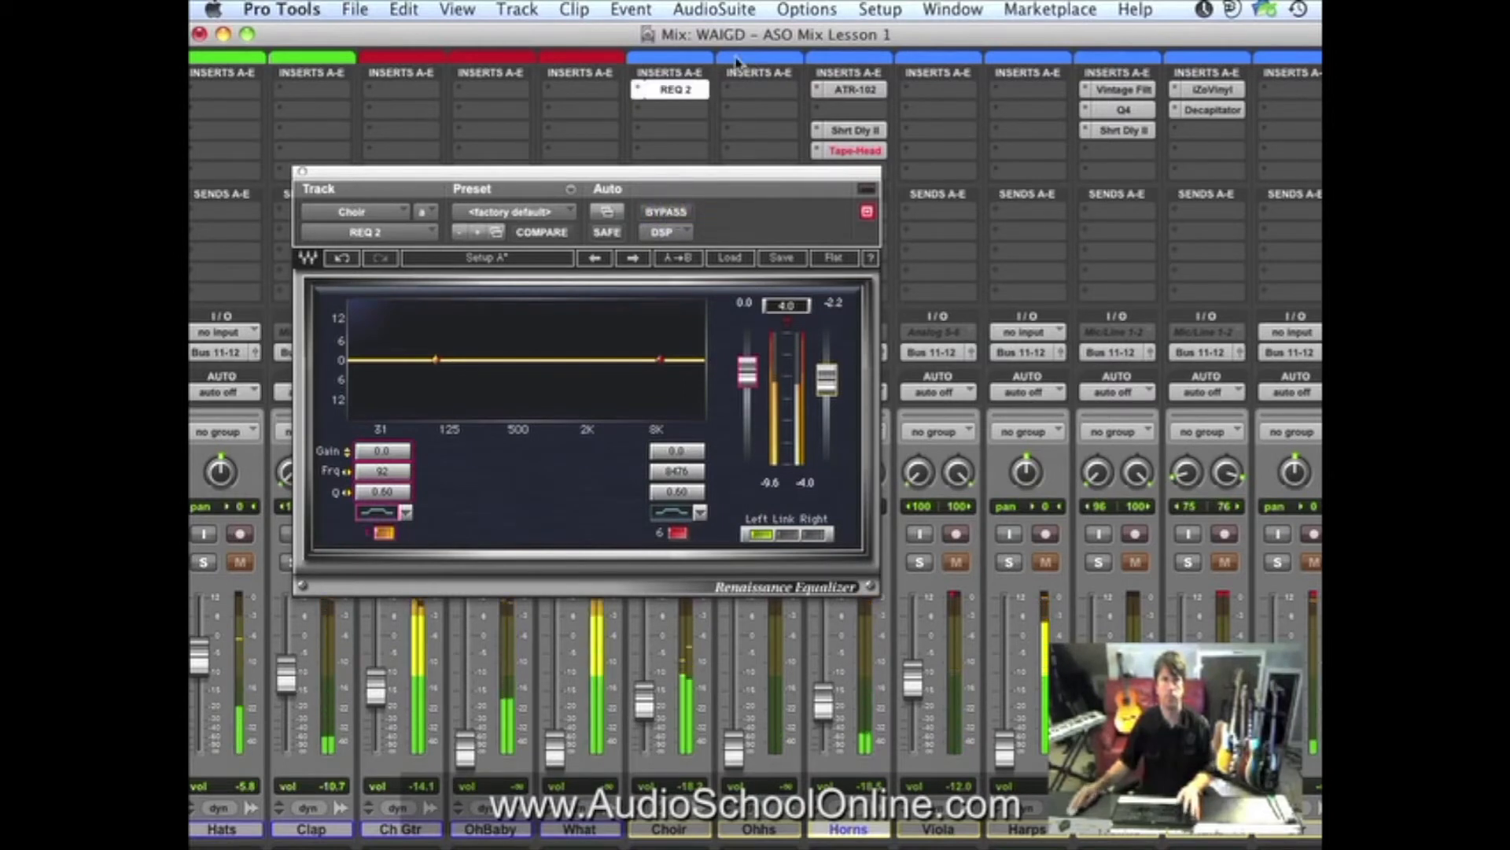
left_click(674, 91)
left_click(651, 561)
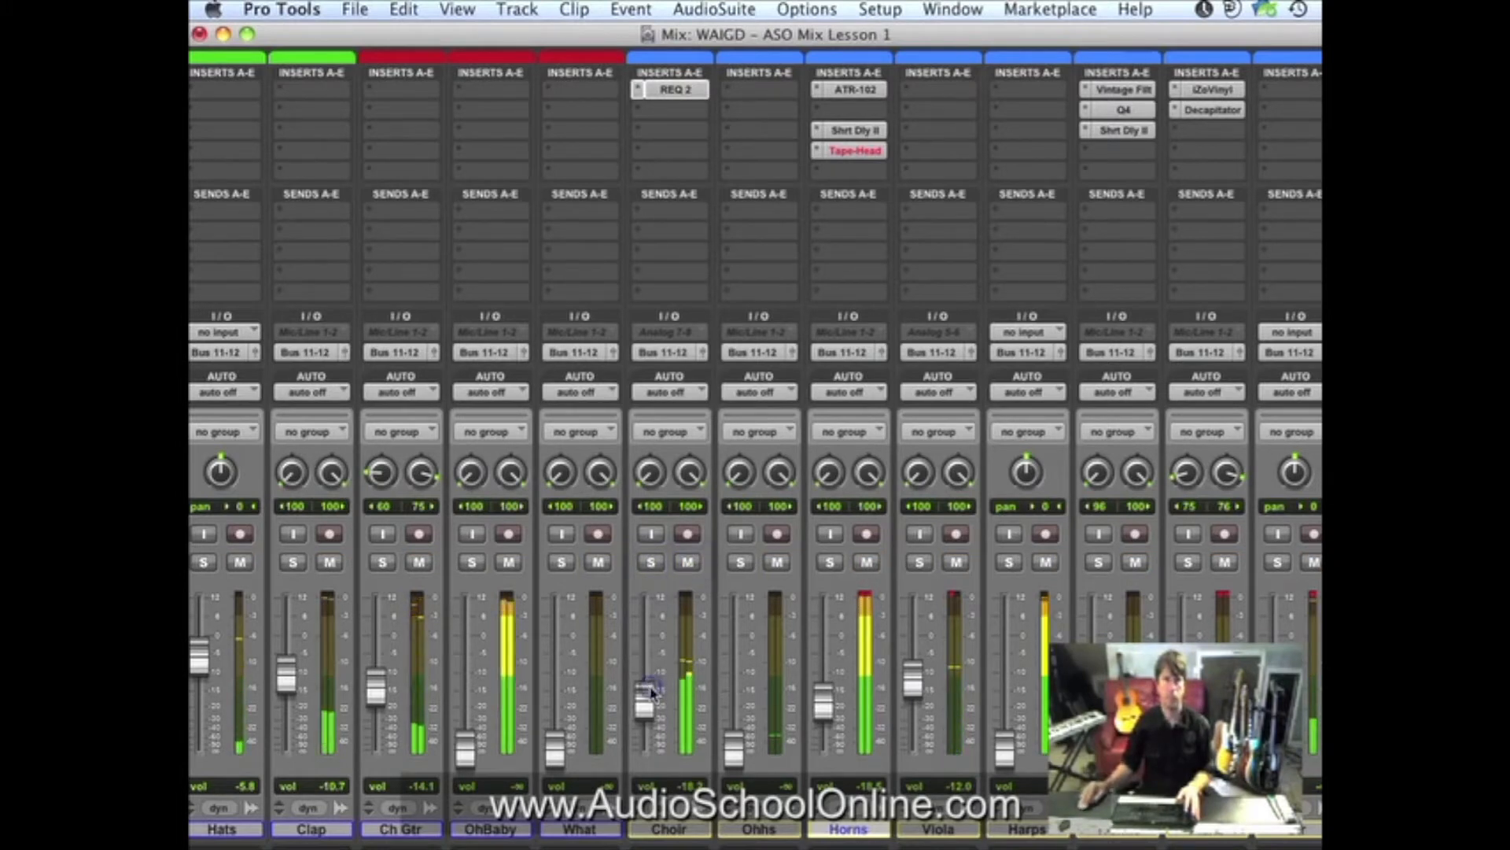
left_click(687, 562)
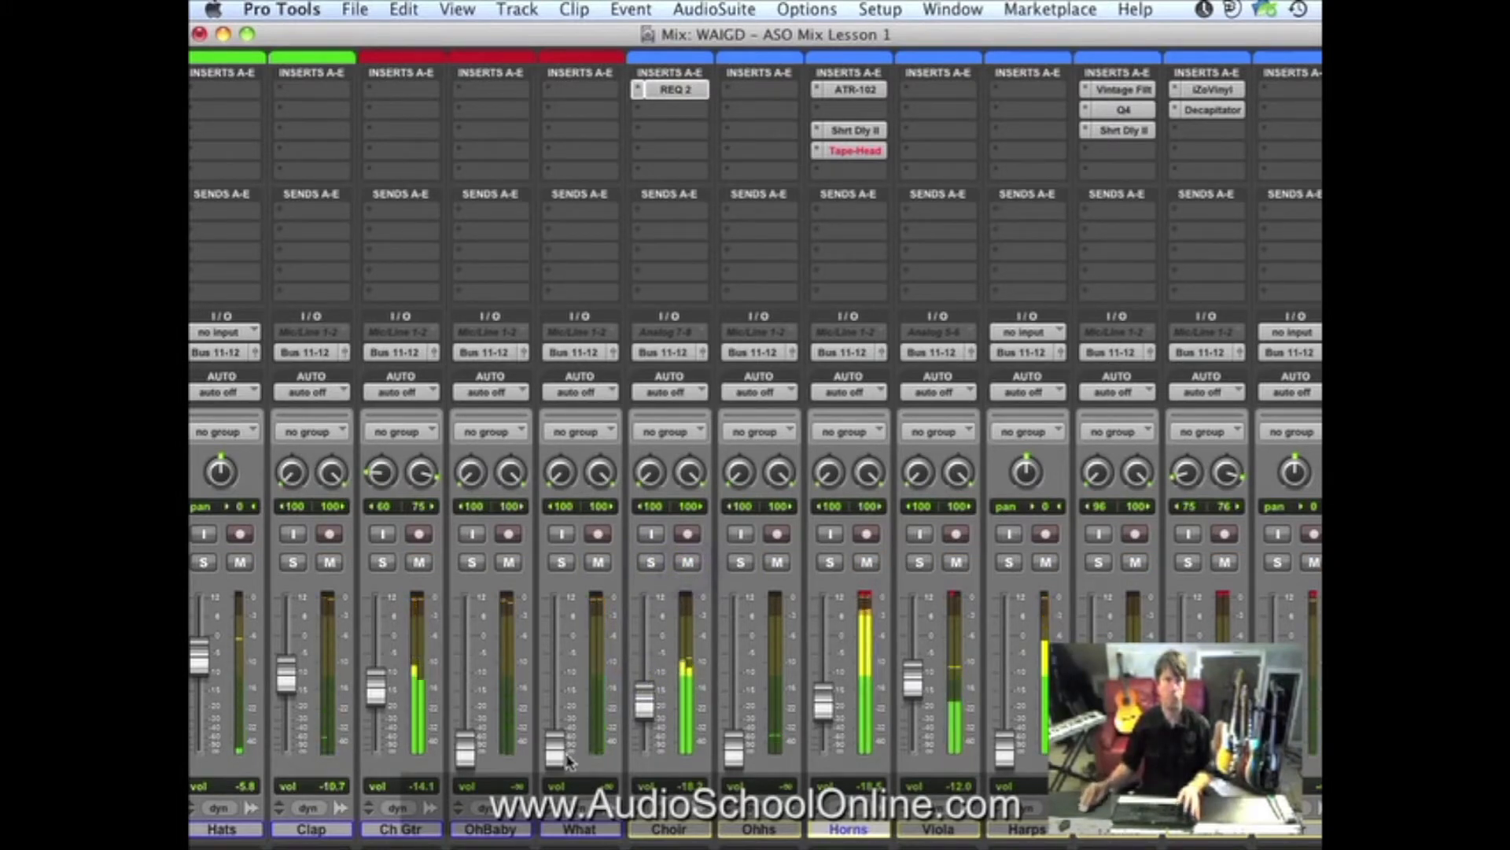
Solo Viola and select the section of its clip from 8|2|000 to 9|2|000 in the Edit window.
left_click(918, 562)
key("super+equal")
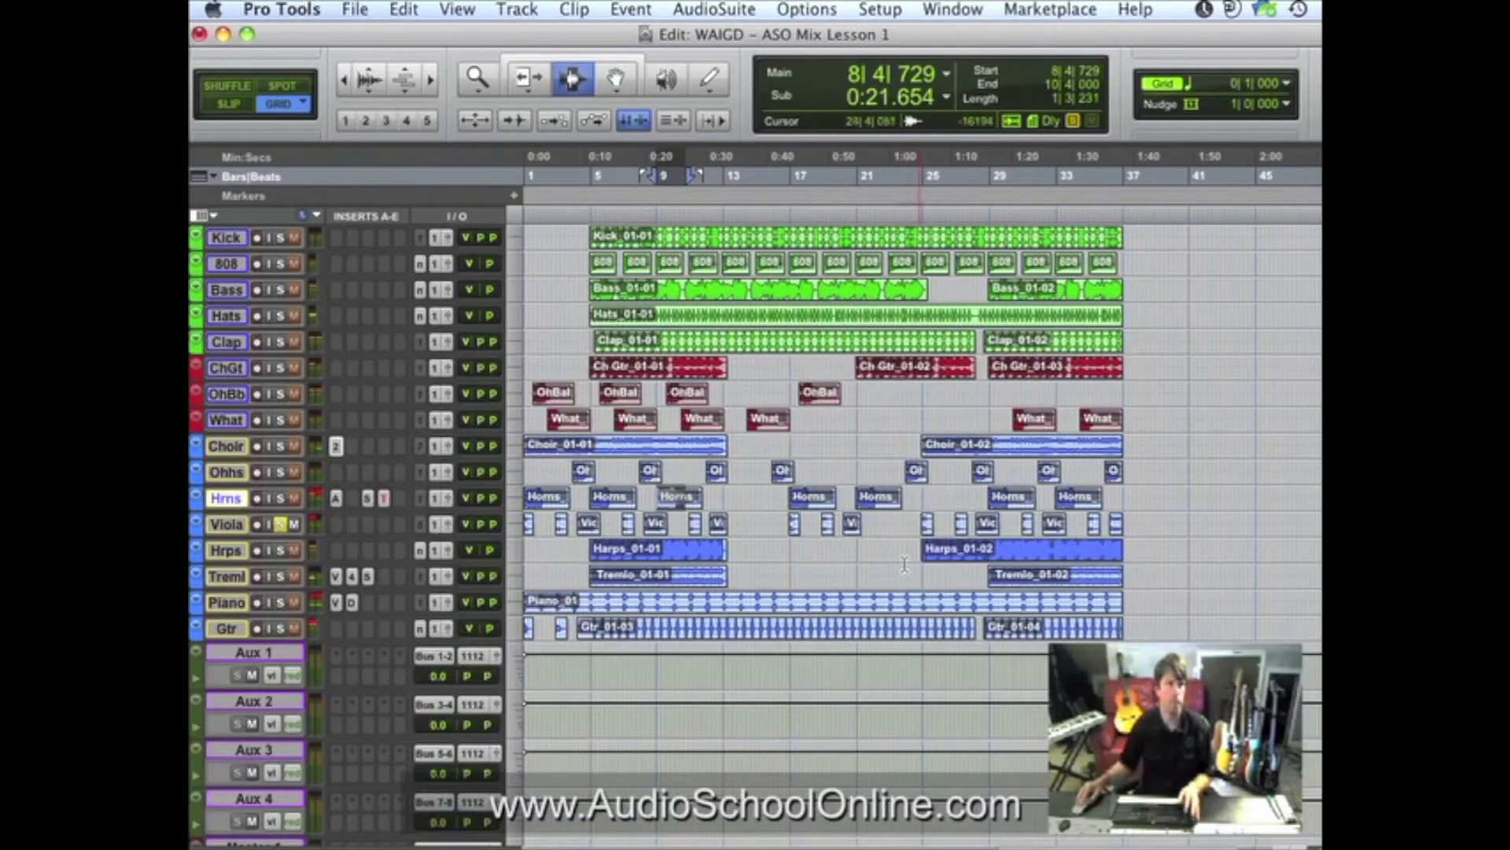
left_click(655, 523)
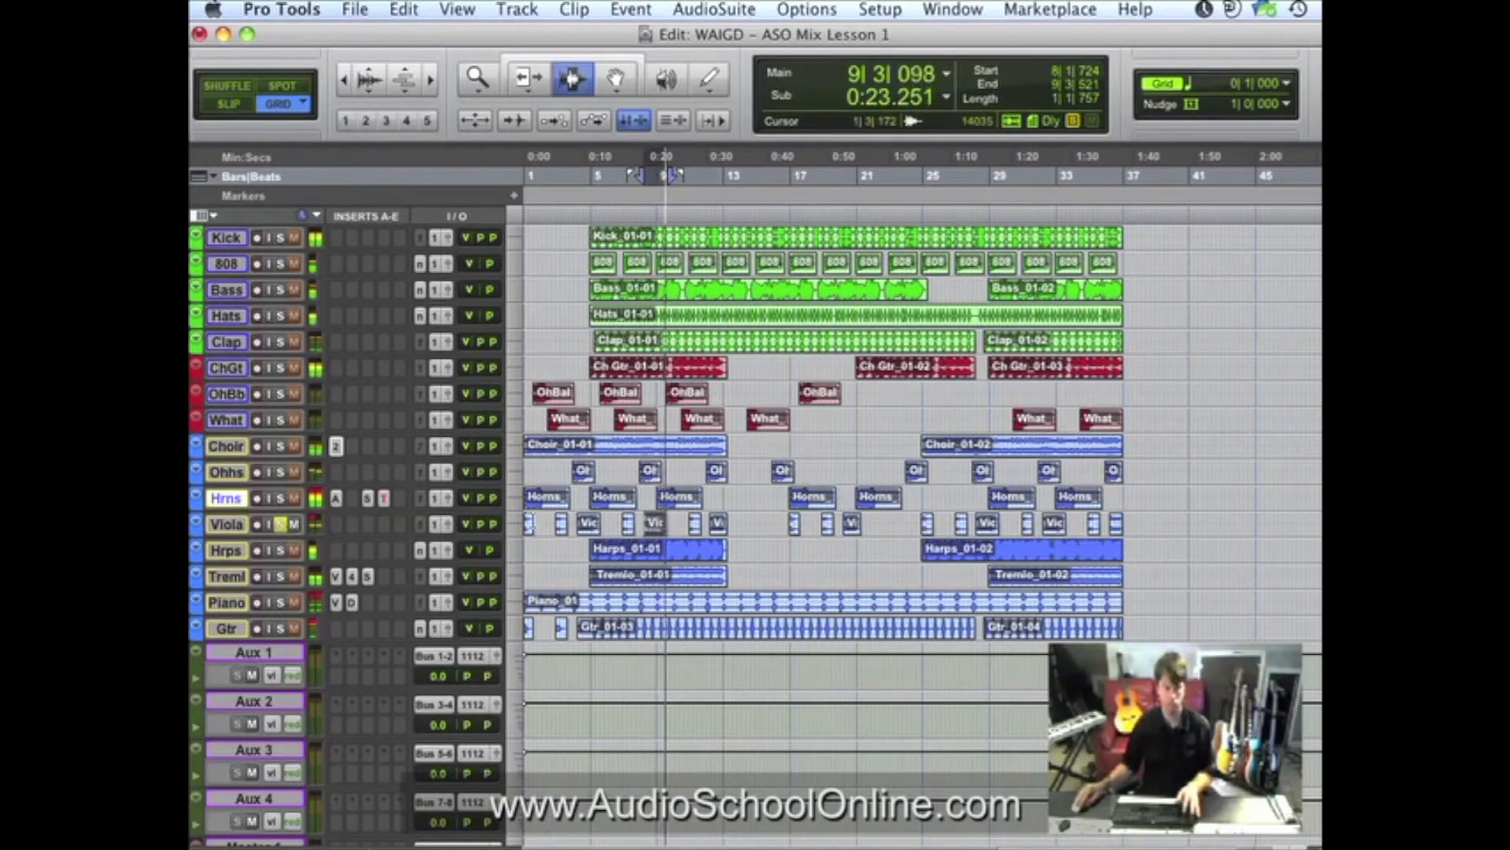
key("t")
key("t")
key("t")
key("t")
left_click_drag(1215, 524, 950, 533)
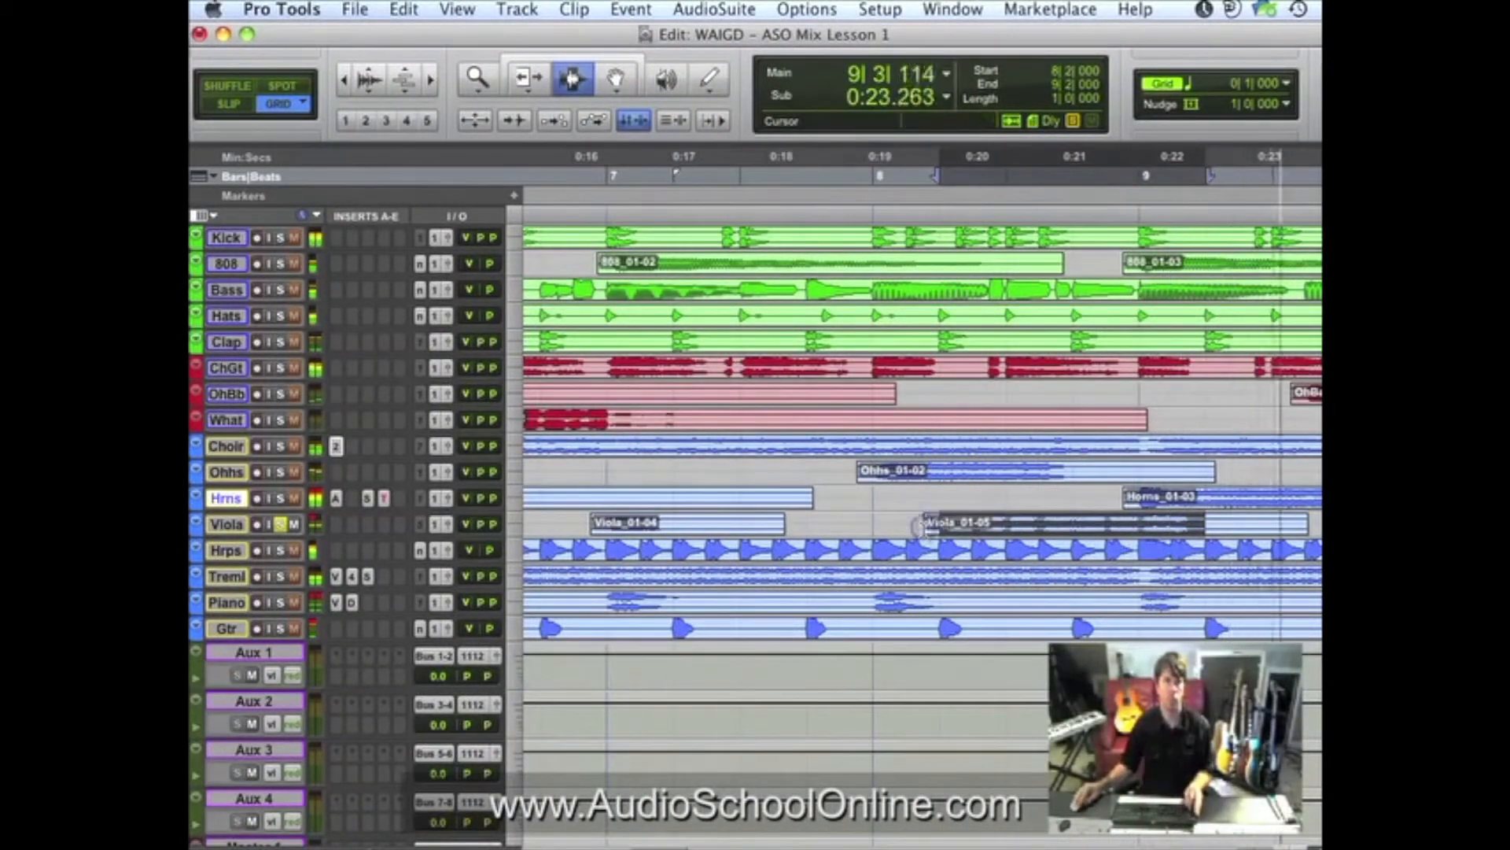
Unsolo Viola and raise its fader in the Mix window to about -7.0 dB, checking it in solo, then stop playback.
left_click(268, 523)
left_click(1062, 406)
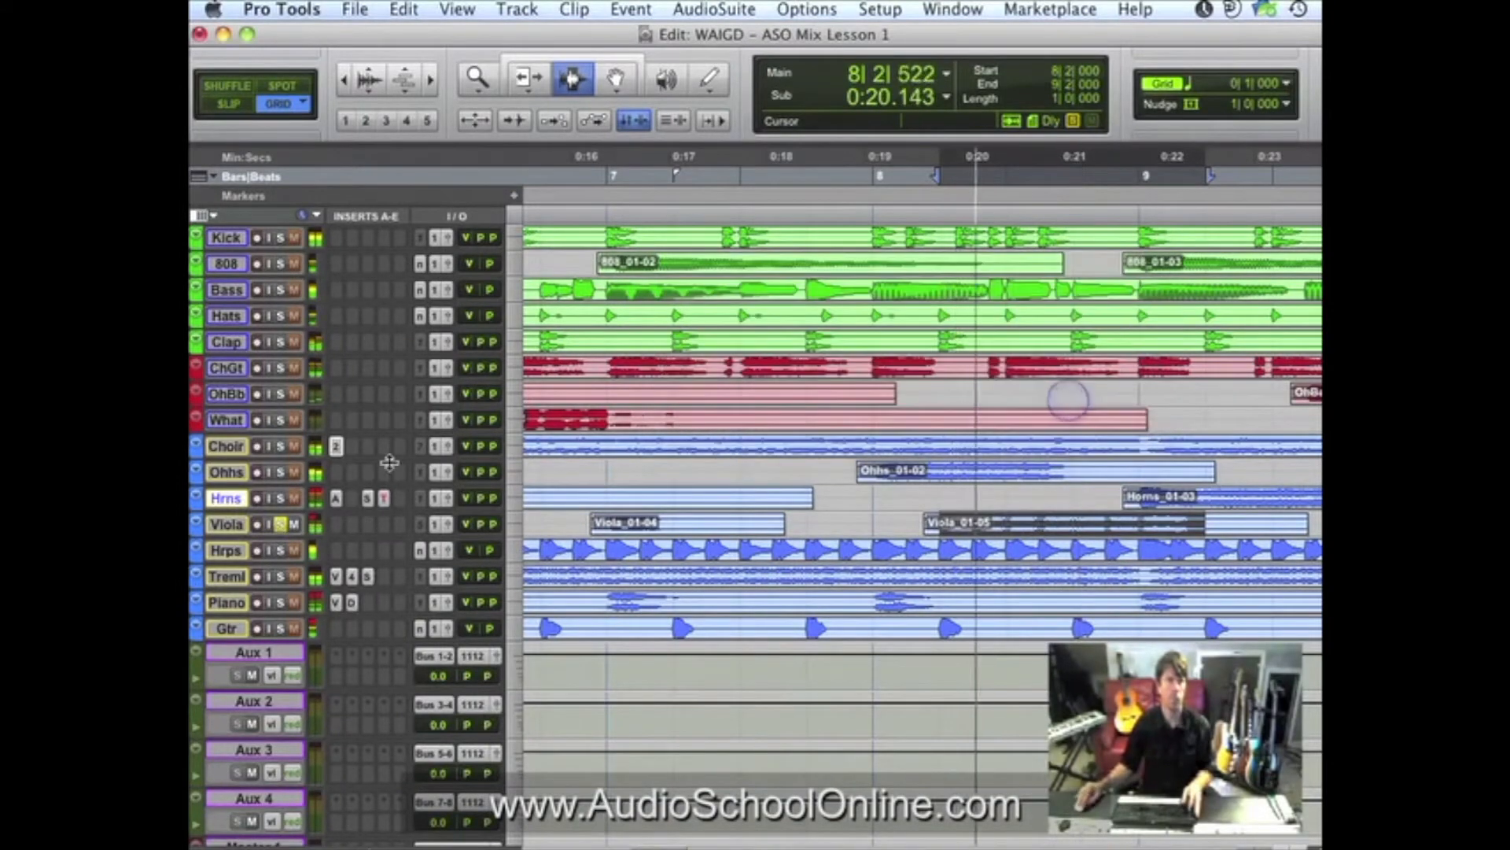
left_click(228, 525)
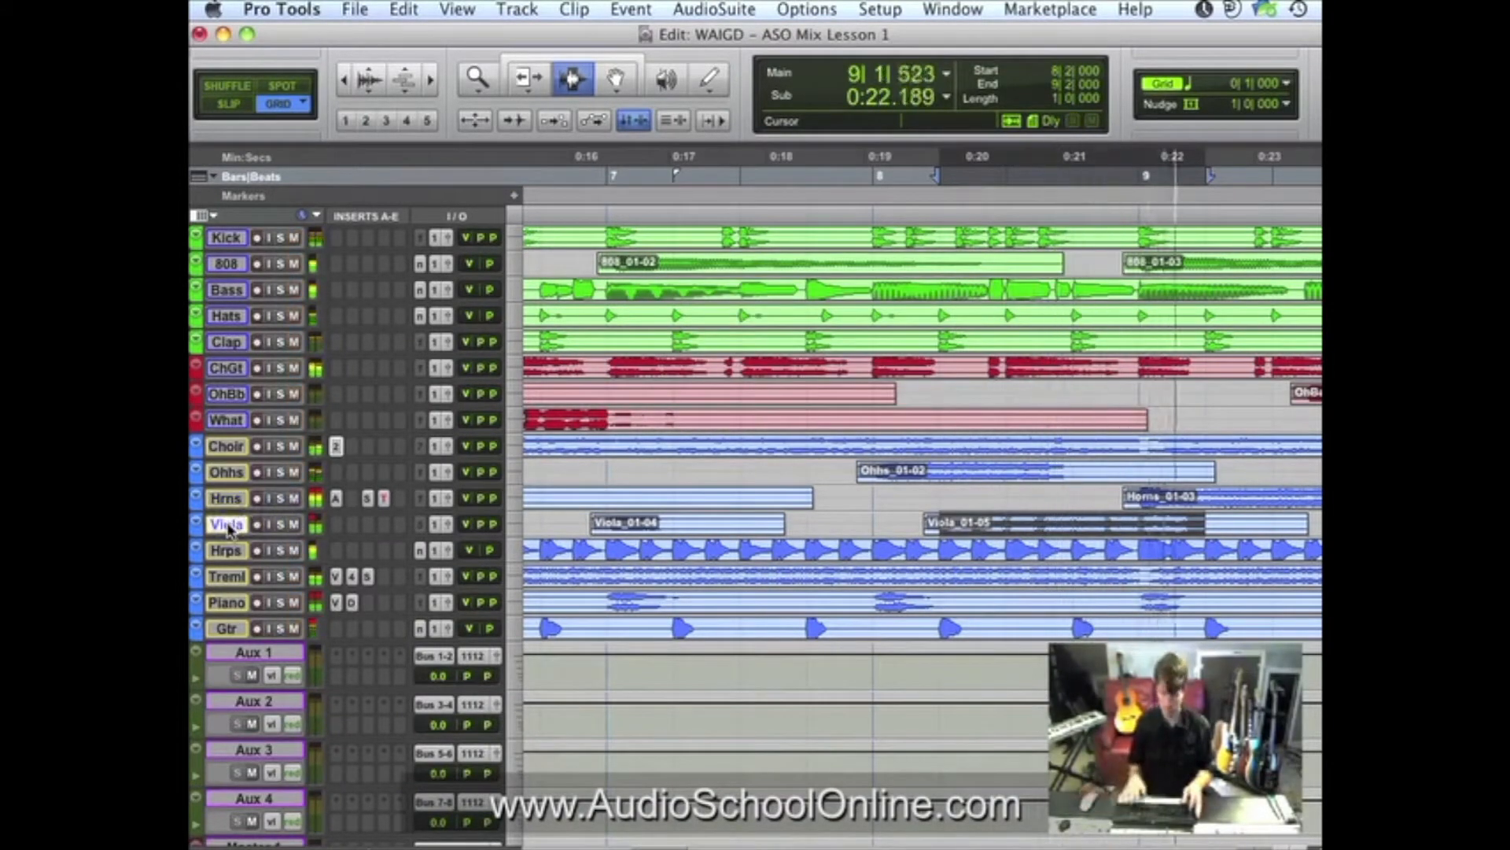
key("super+equal")
left_click_drag(954, 673, 932, 626)
left_click(922, 561)
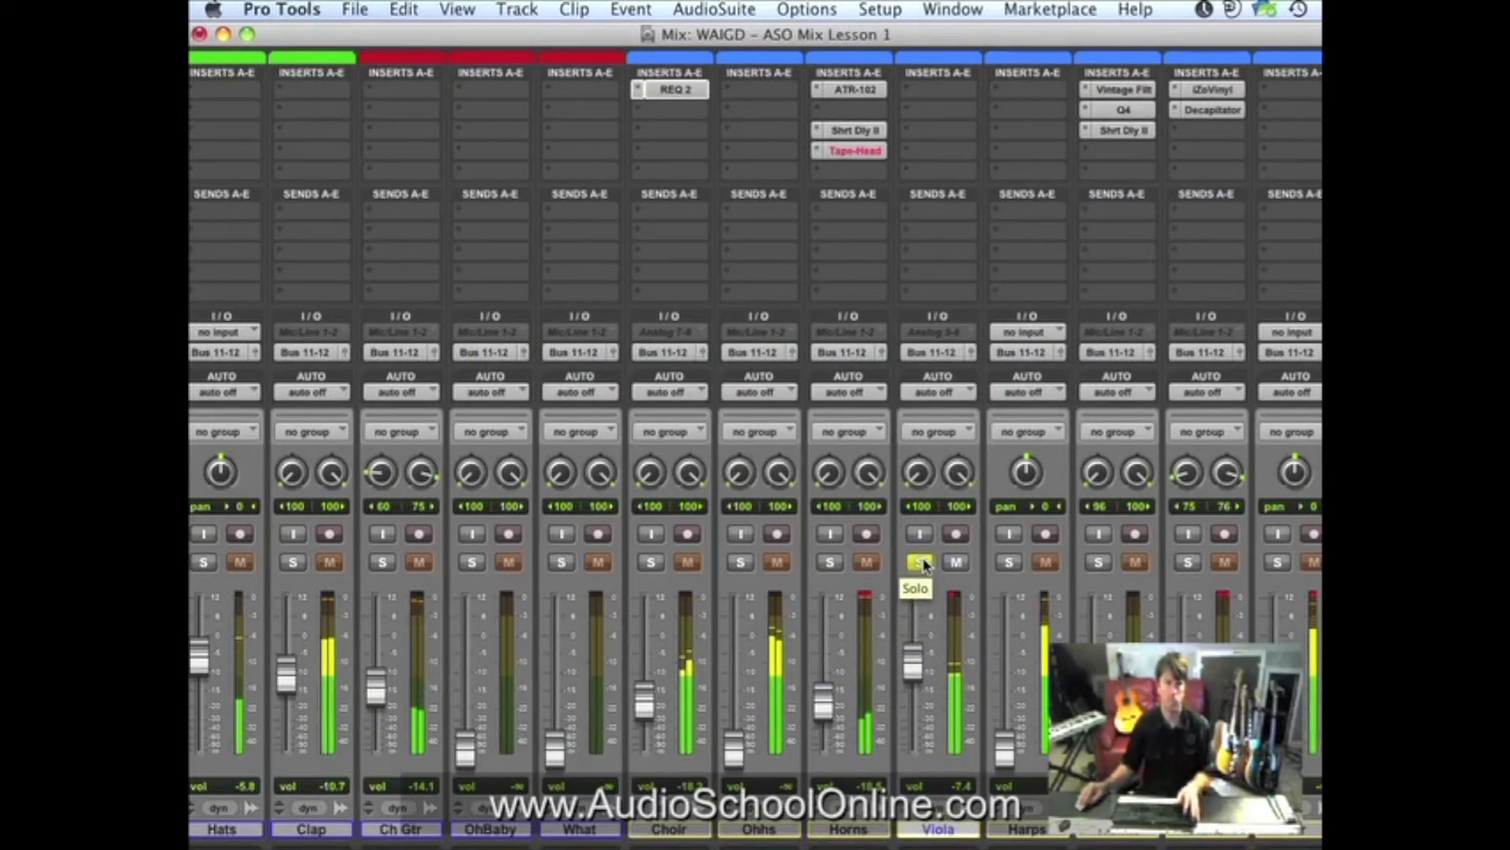
left_click(922, 562)
left_click_drag(907, 668, 909, 665)
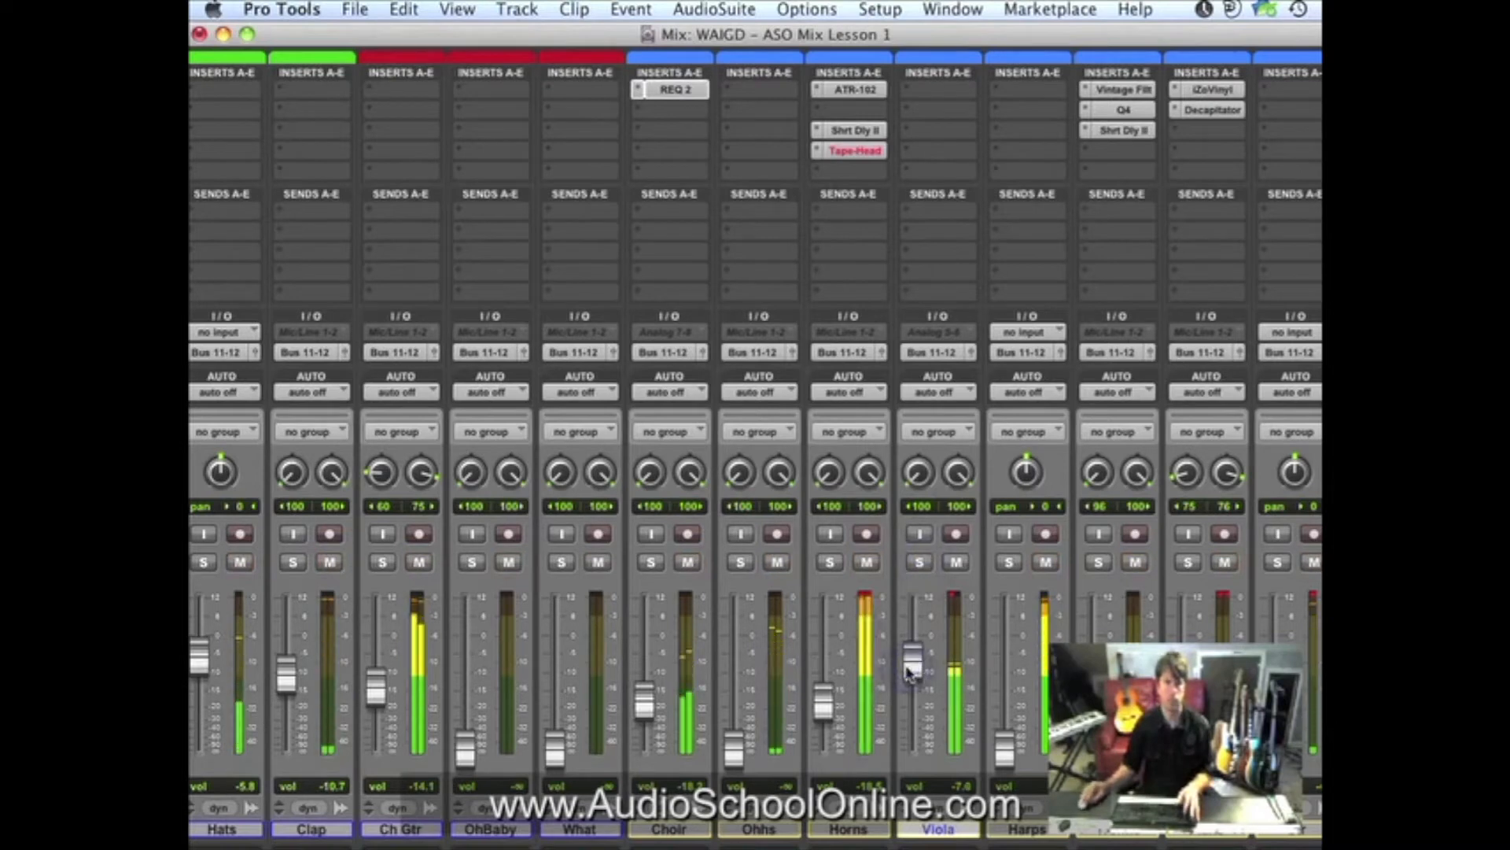
key("space")
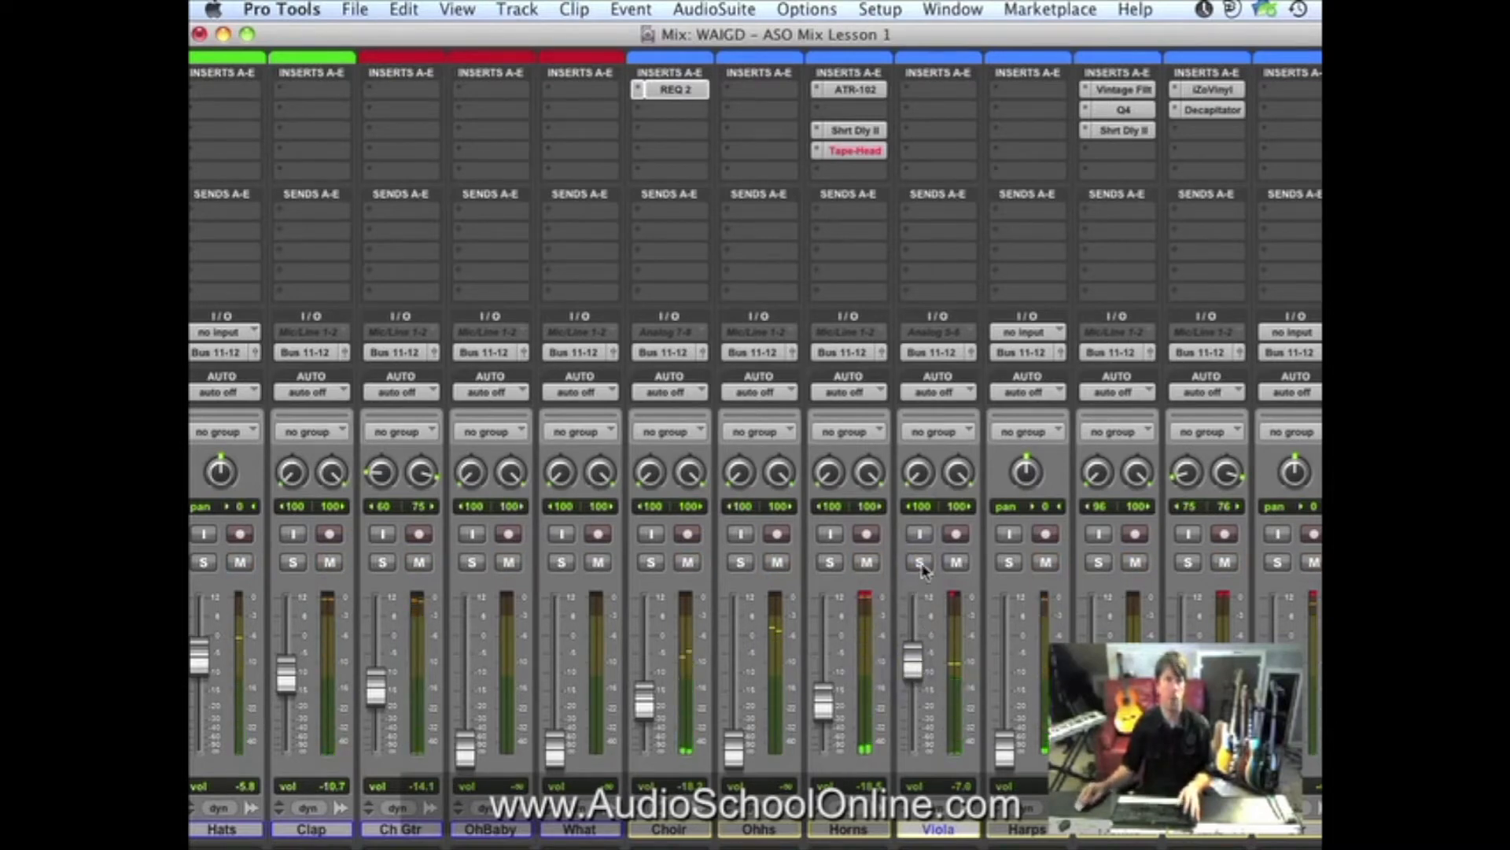
Add the multichannel Native UBK-1 plug-in from Kush Audio to Viola's first insert slot.
left_click(952, 91)
mouse_move(1112, 144)
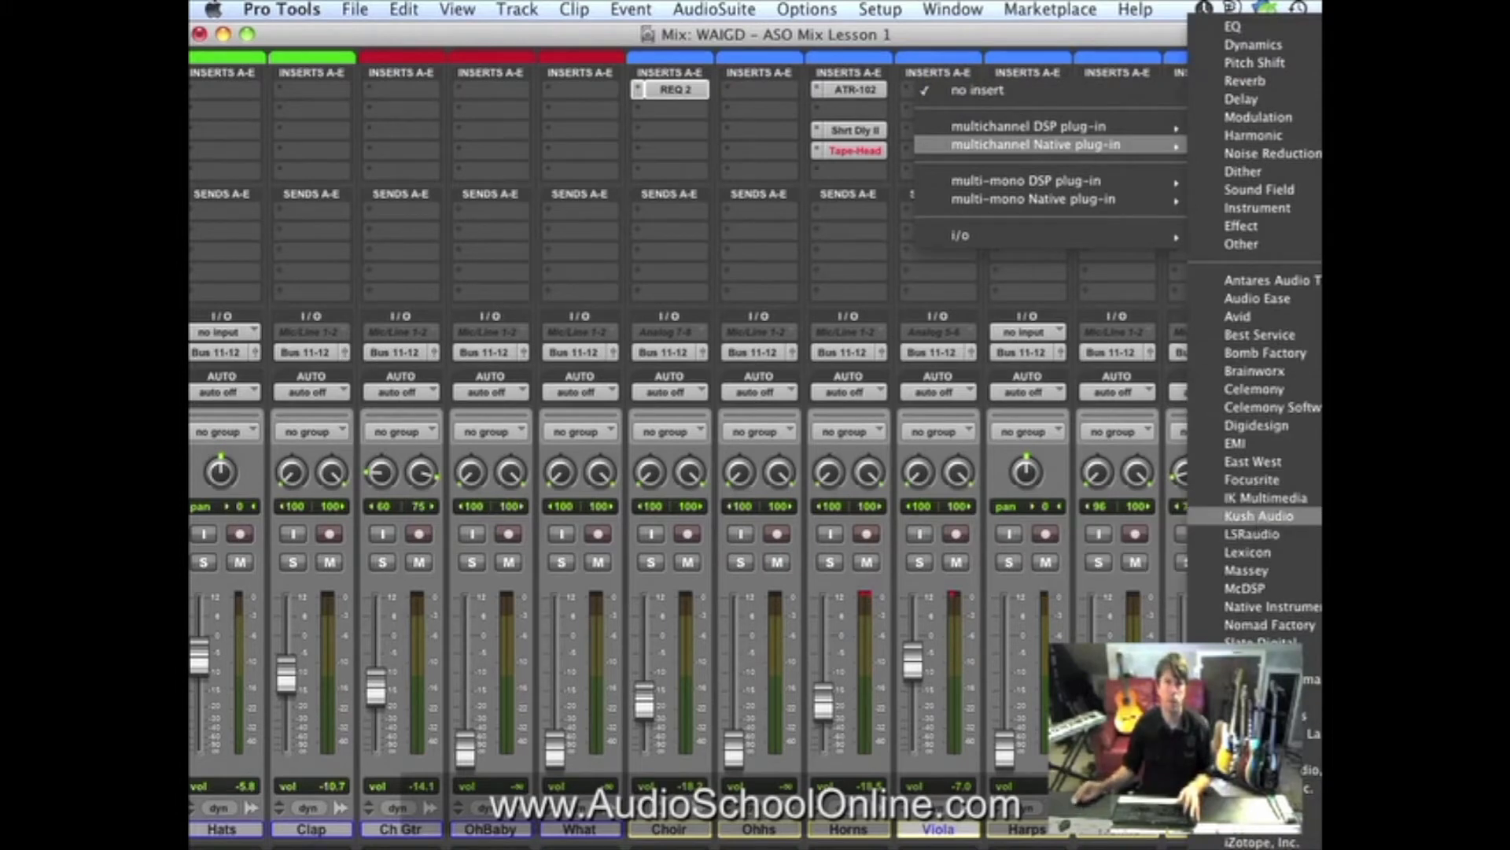
left_click(1259, 519)
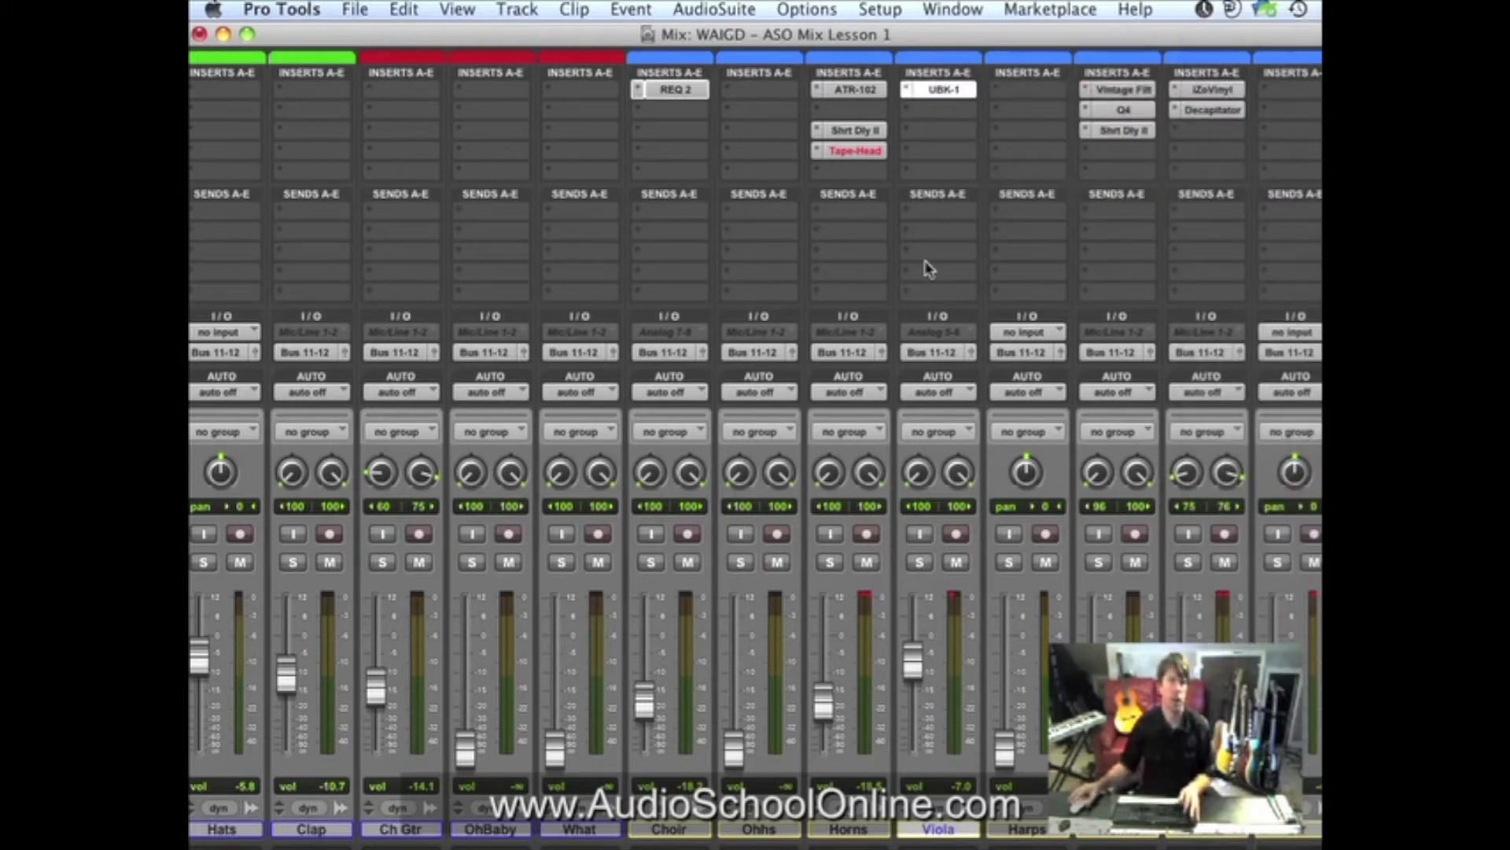
Use the UBK-1's Splat mode on Viola and raise Compression to about a third of its range during soloed playback.
left_click(878, 397)
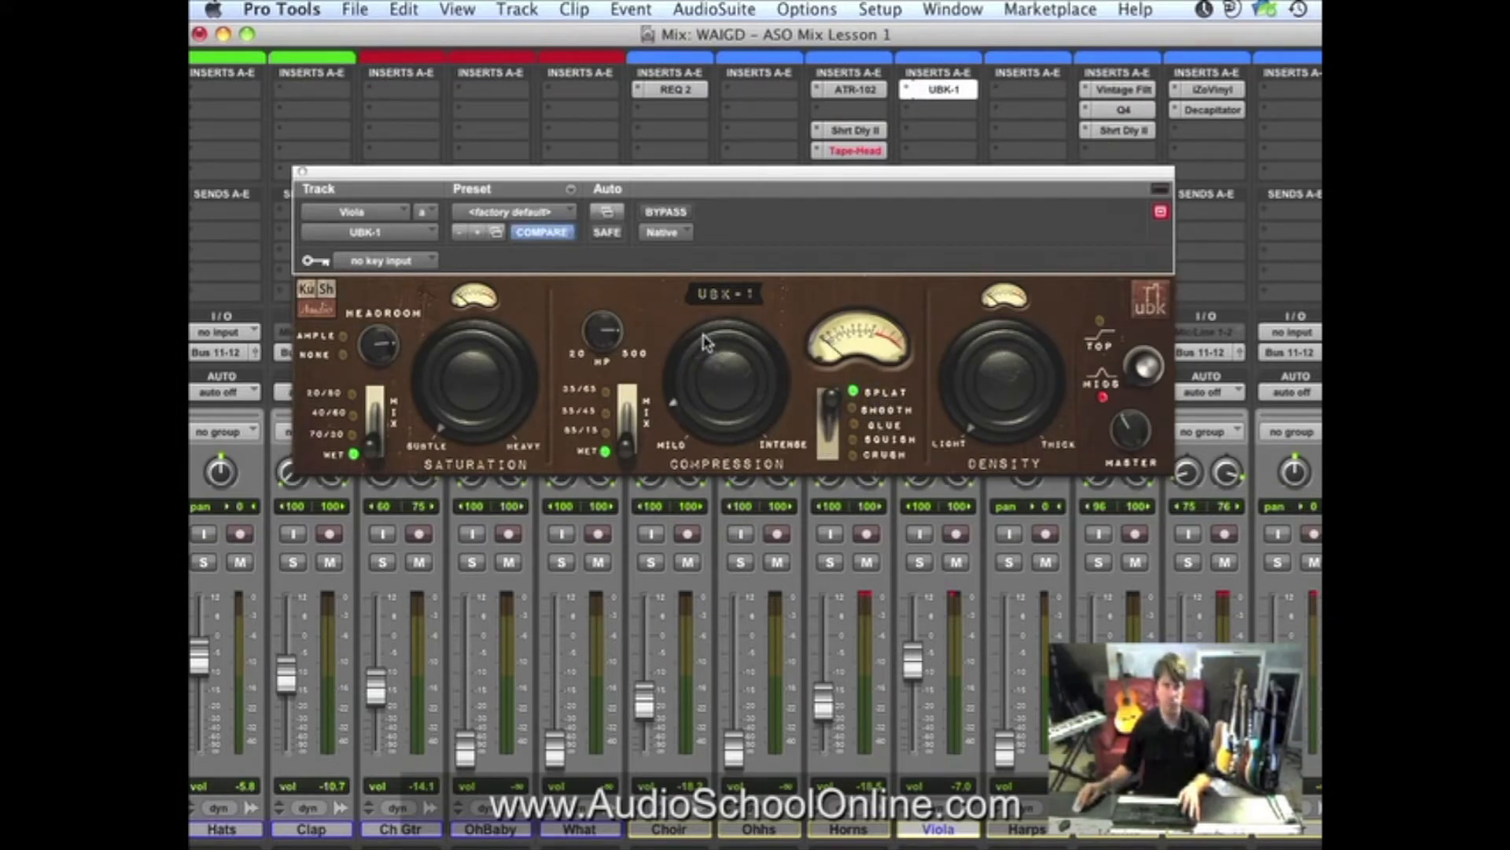
key("space")
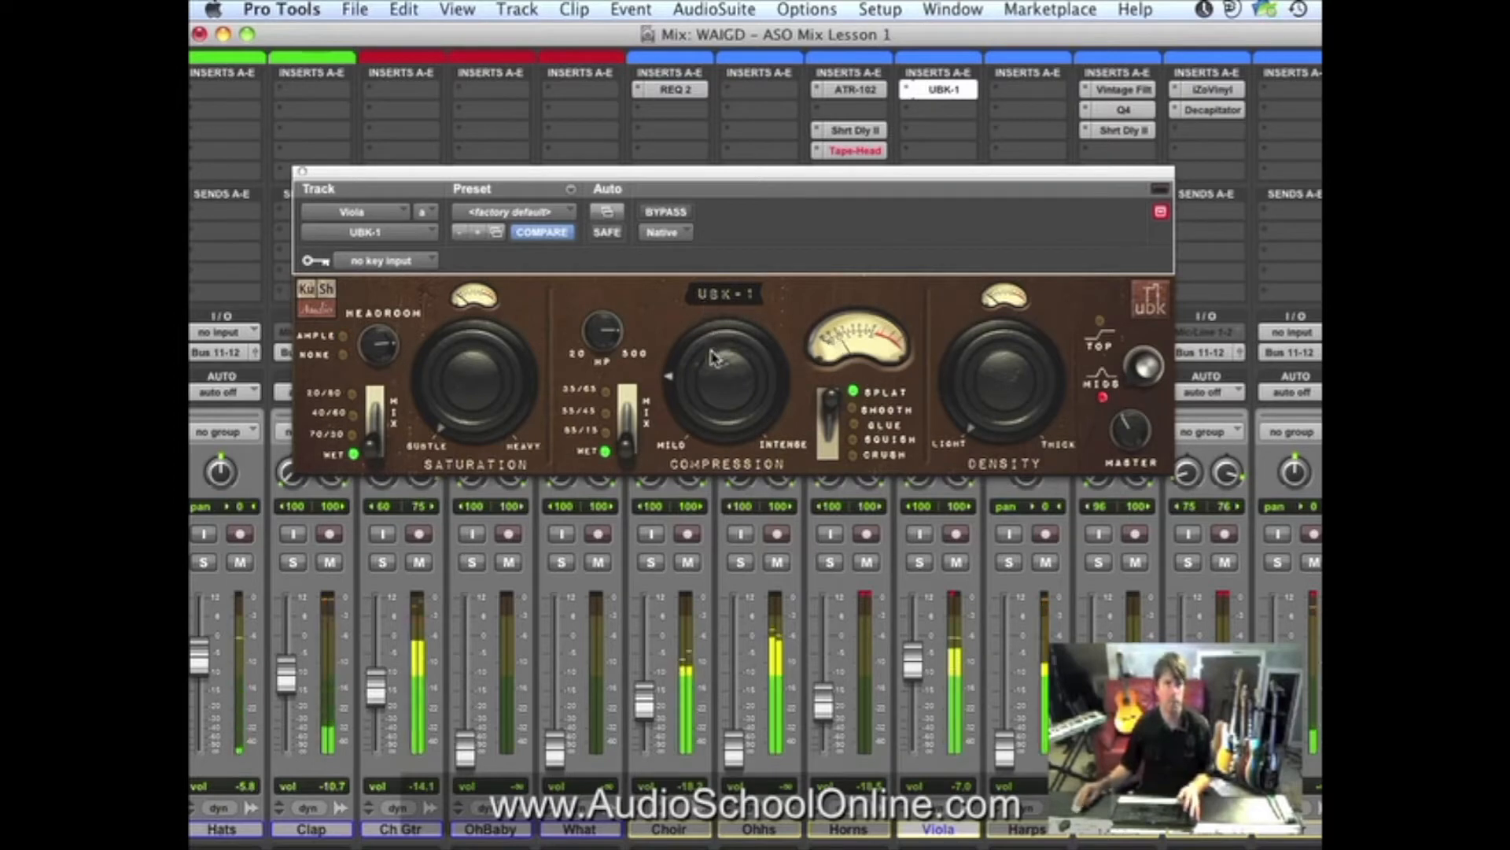
left_click(919, 562)
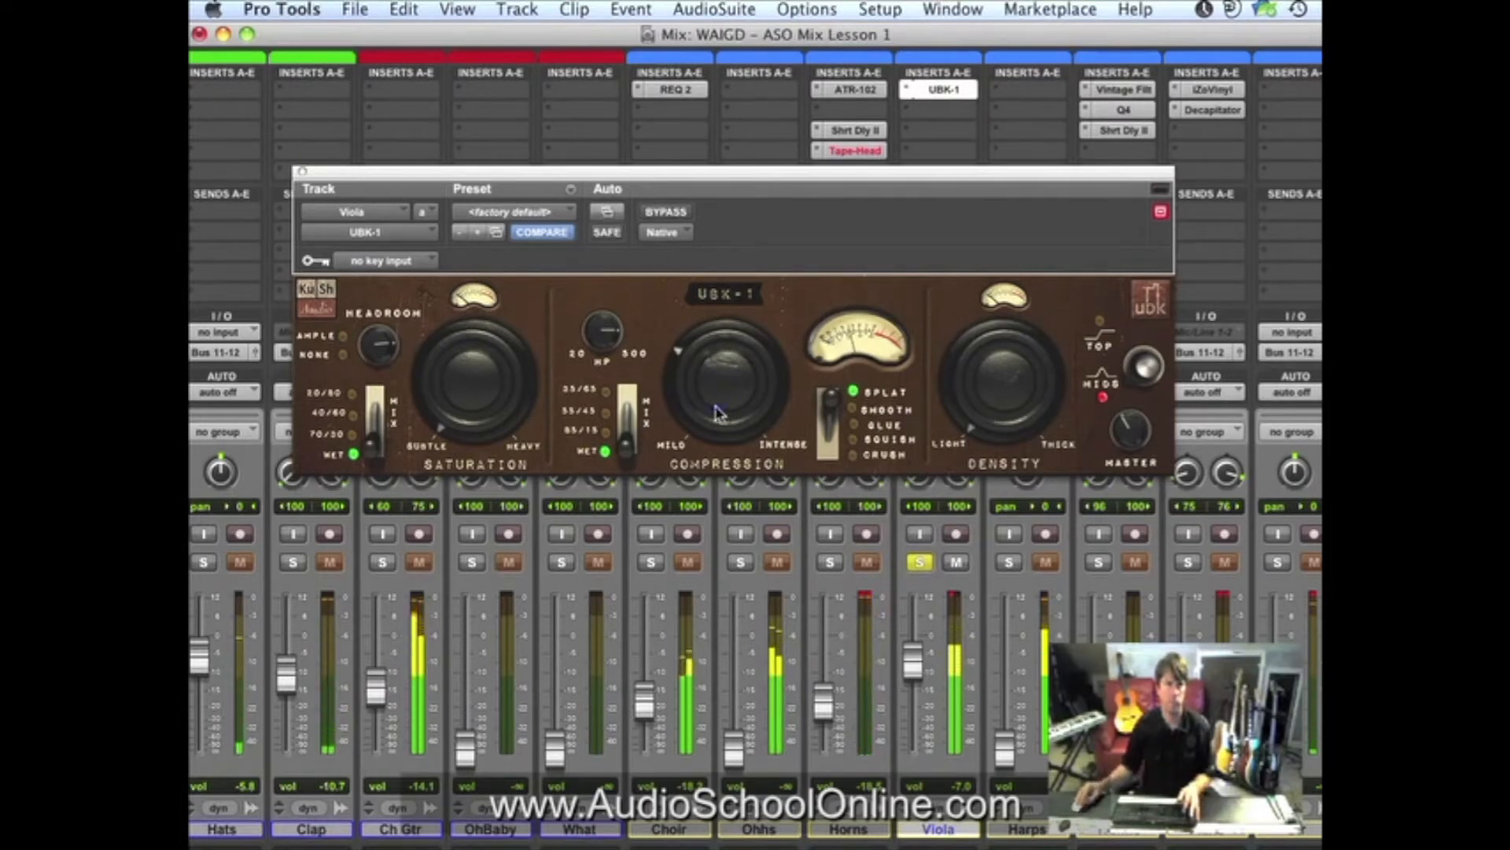
Toggle the UBK-1's bypass repeatedly to compare the soloed Viola with and without compression.
left_click(669, 214)
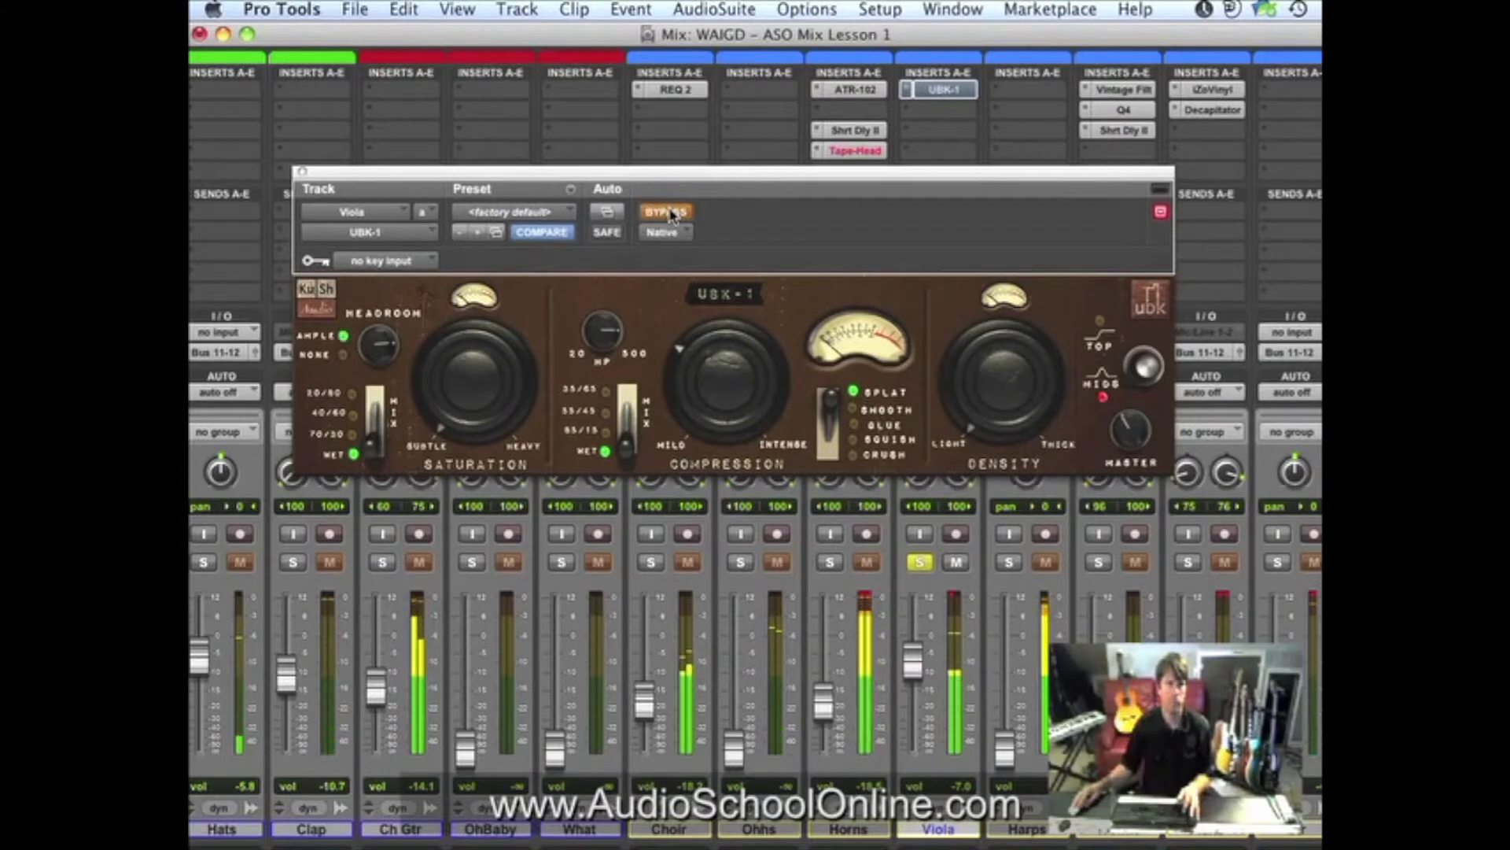
left_click(669, 212)
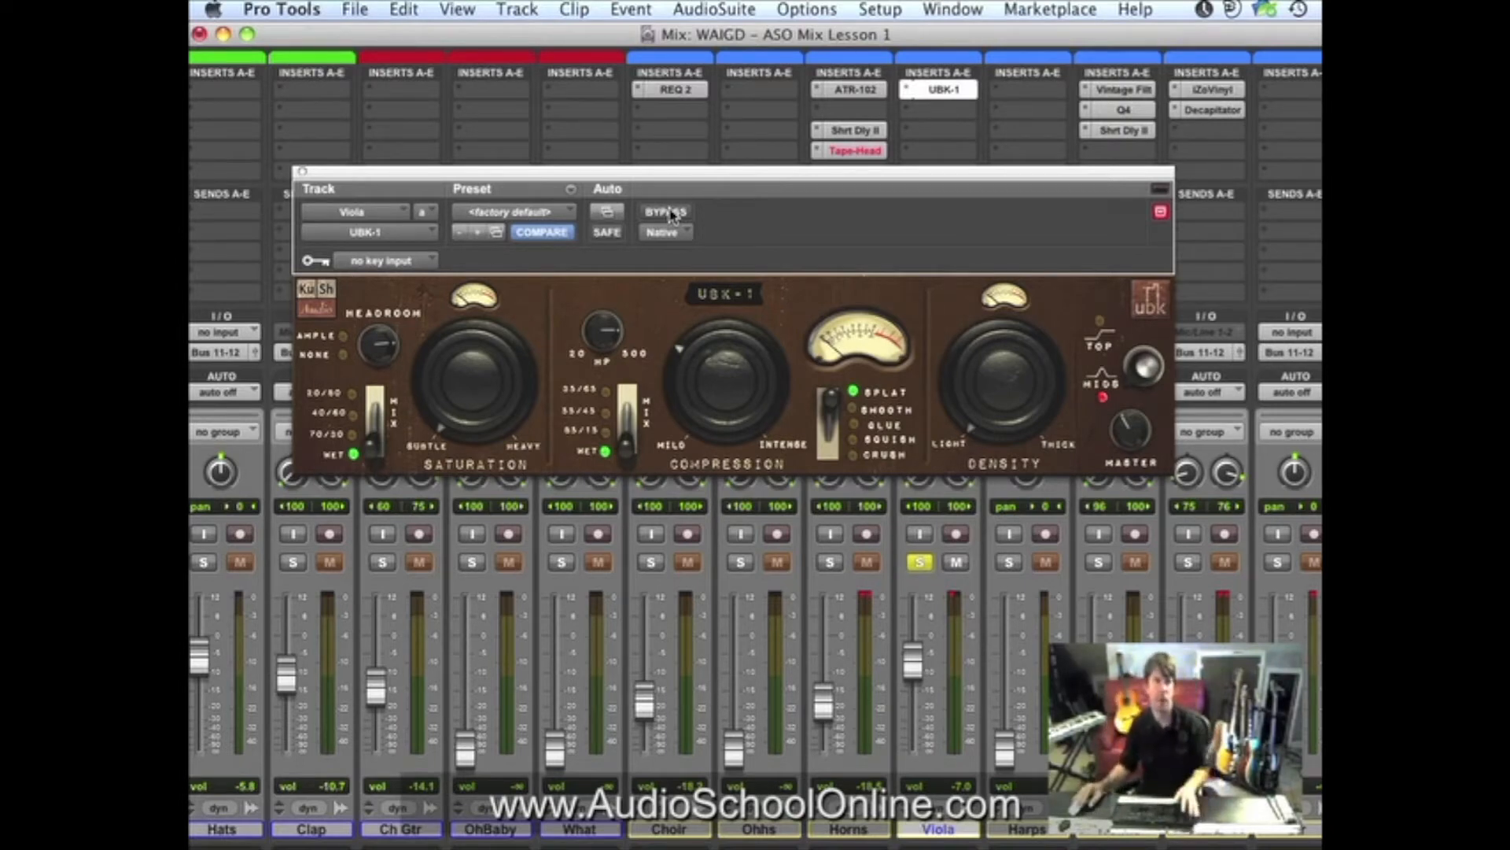
left_click(666, 213)
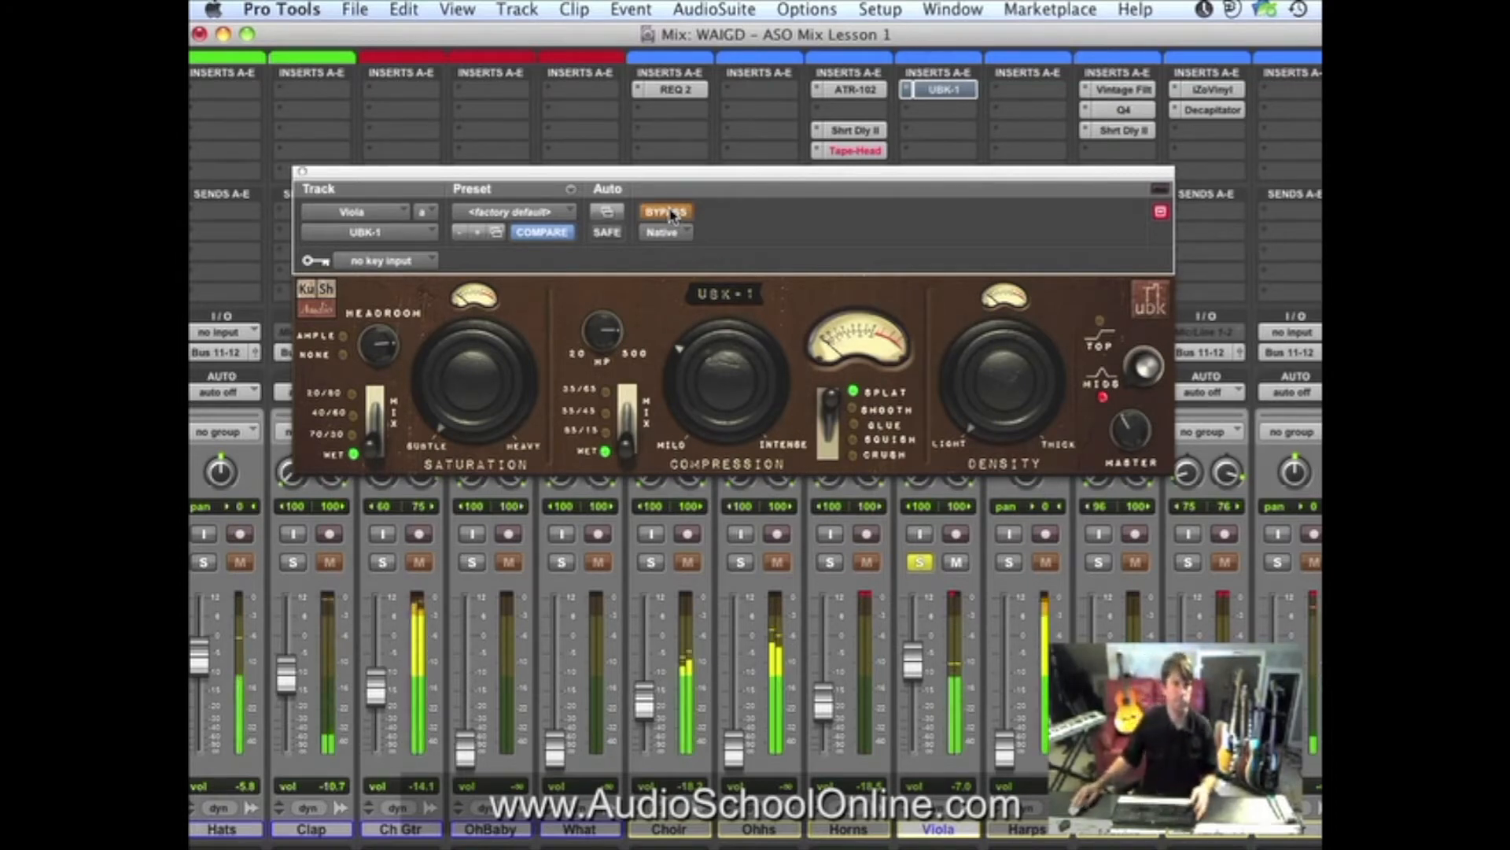
left_click(666, 212)
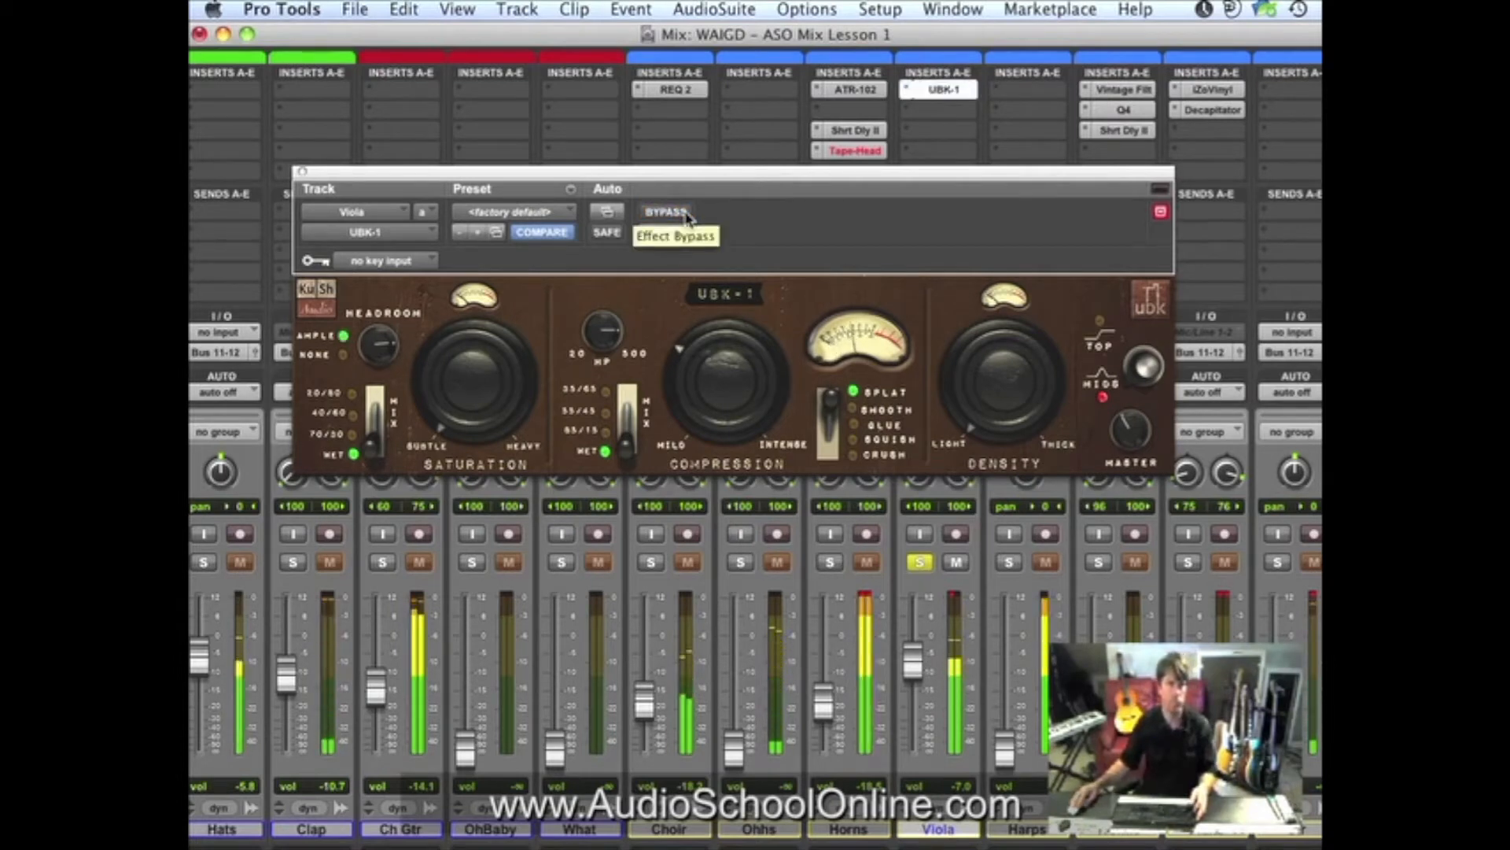
left_click(674, 214)
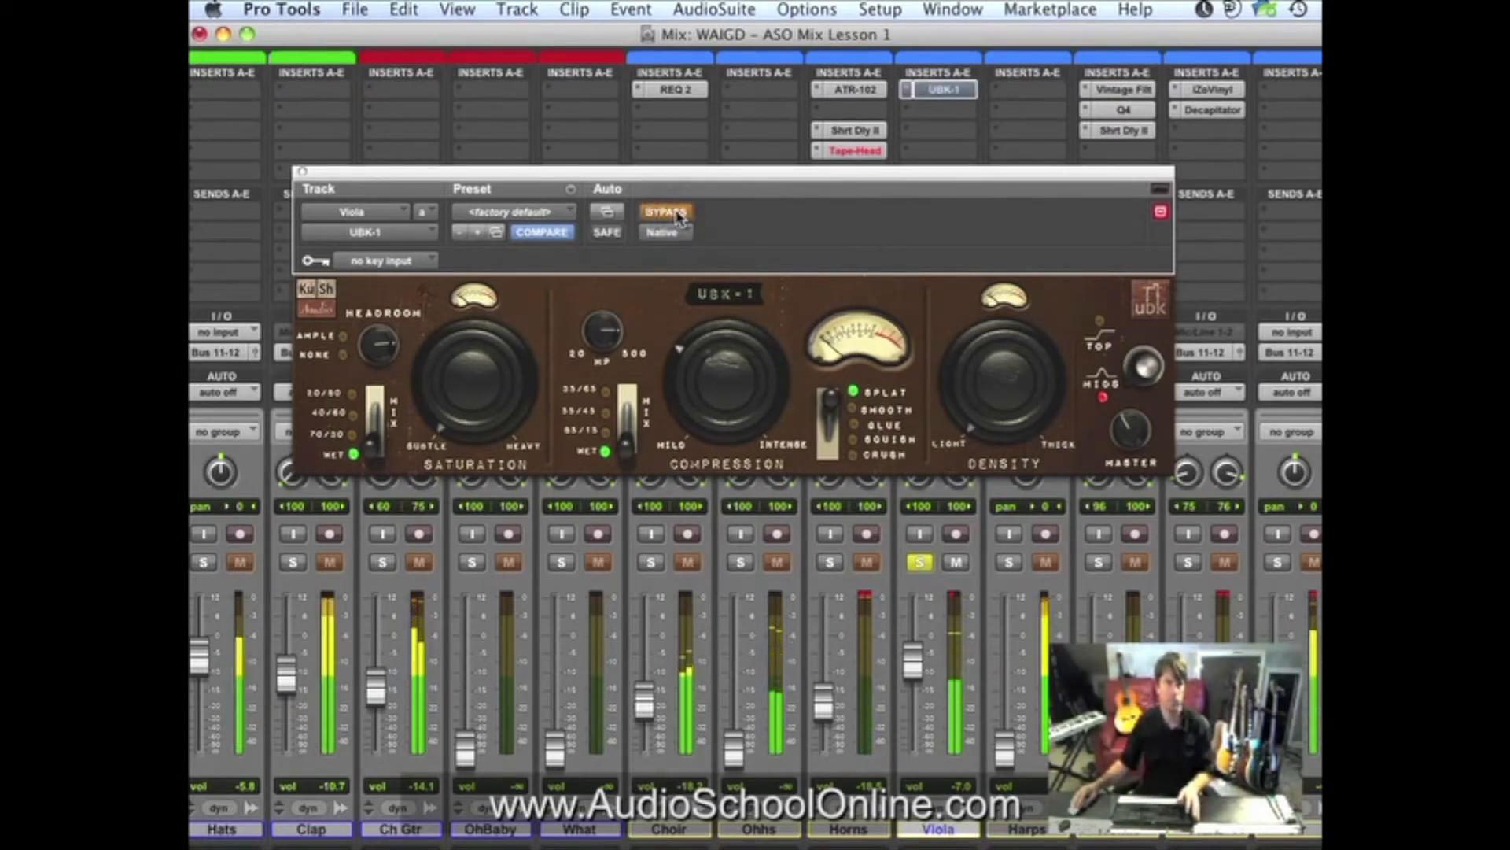
left_click(674, 213)
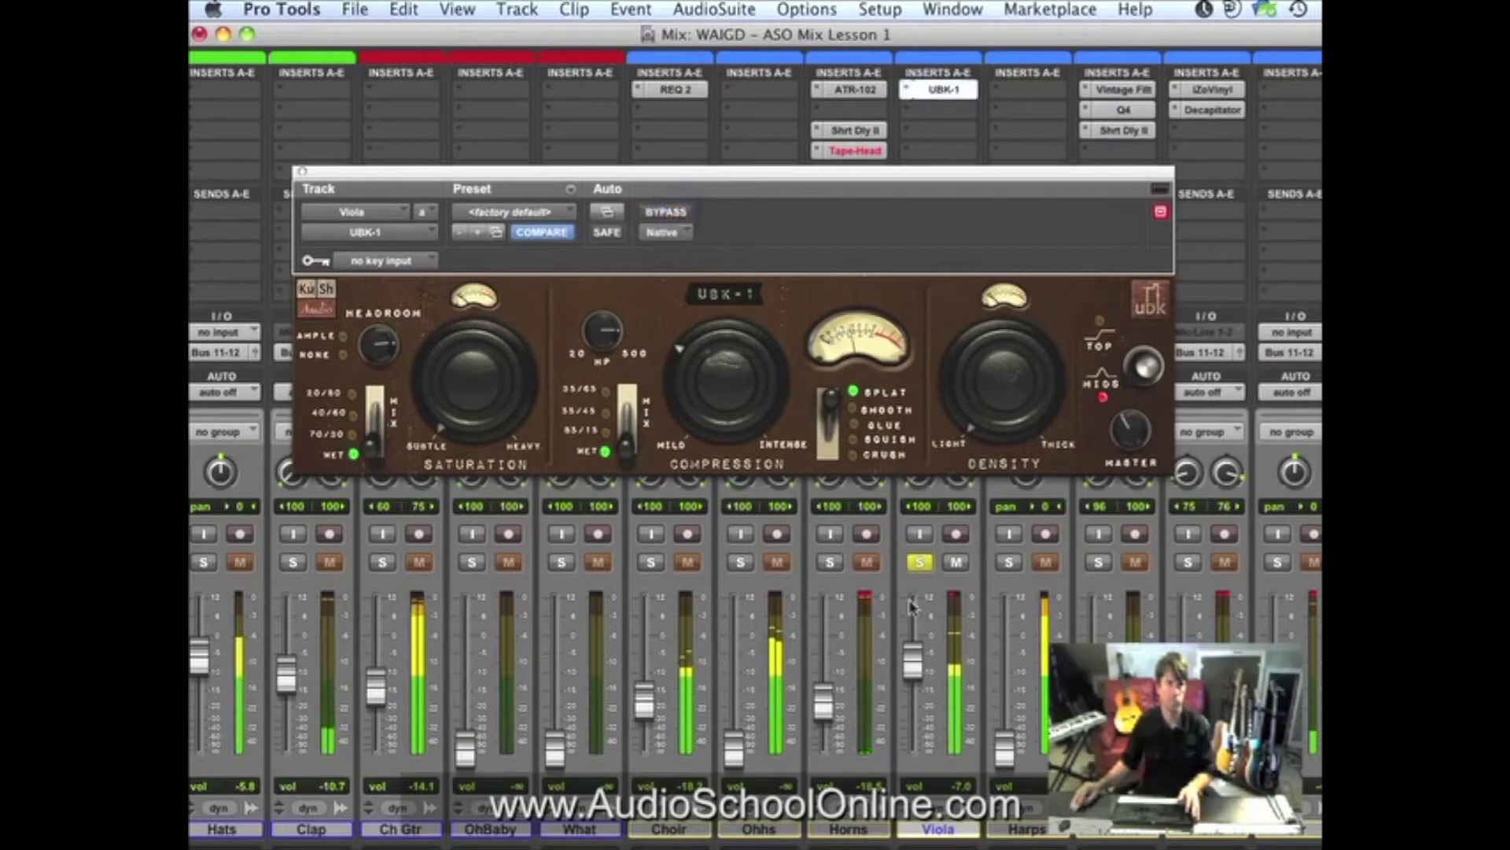
Unsolo Viola, lower its fader to about -9.2 dB, and close the UBK-1 window.
left_click(919, 561)
left_click_drag(914, 666, 912, 680)
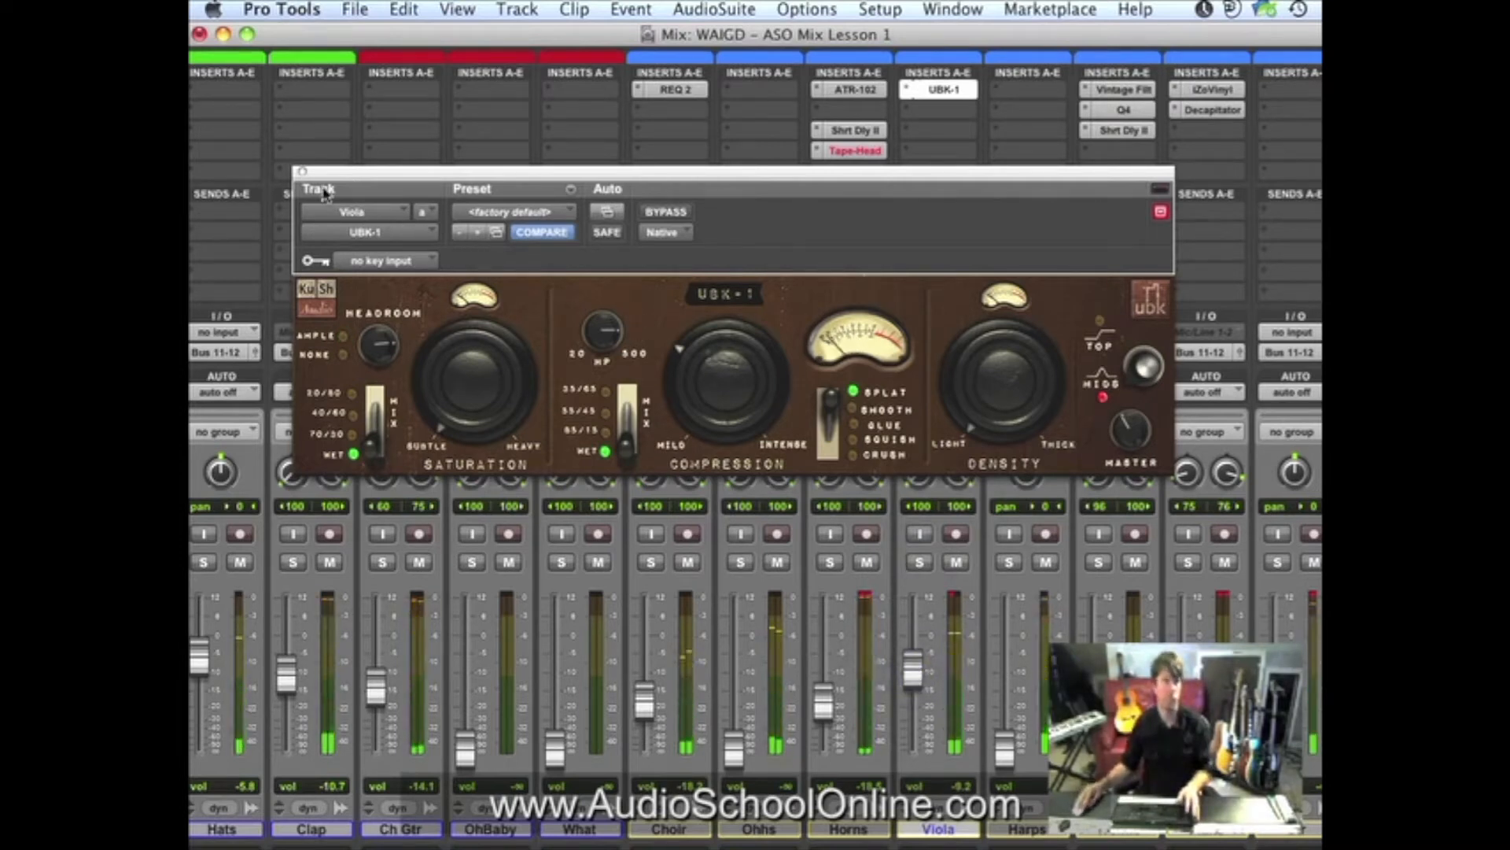
left_click(302, 171)
Raise the Harps fader to about -18.5 dB, checking the track in solo and in the full mix, and leave it soloed.
left_click(1036, 833)
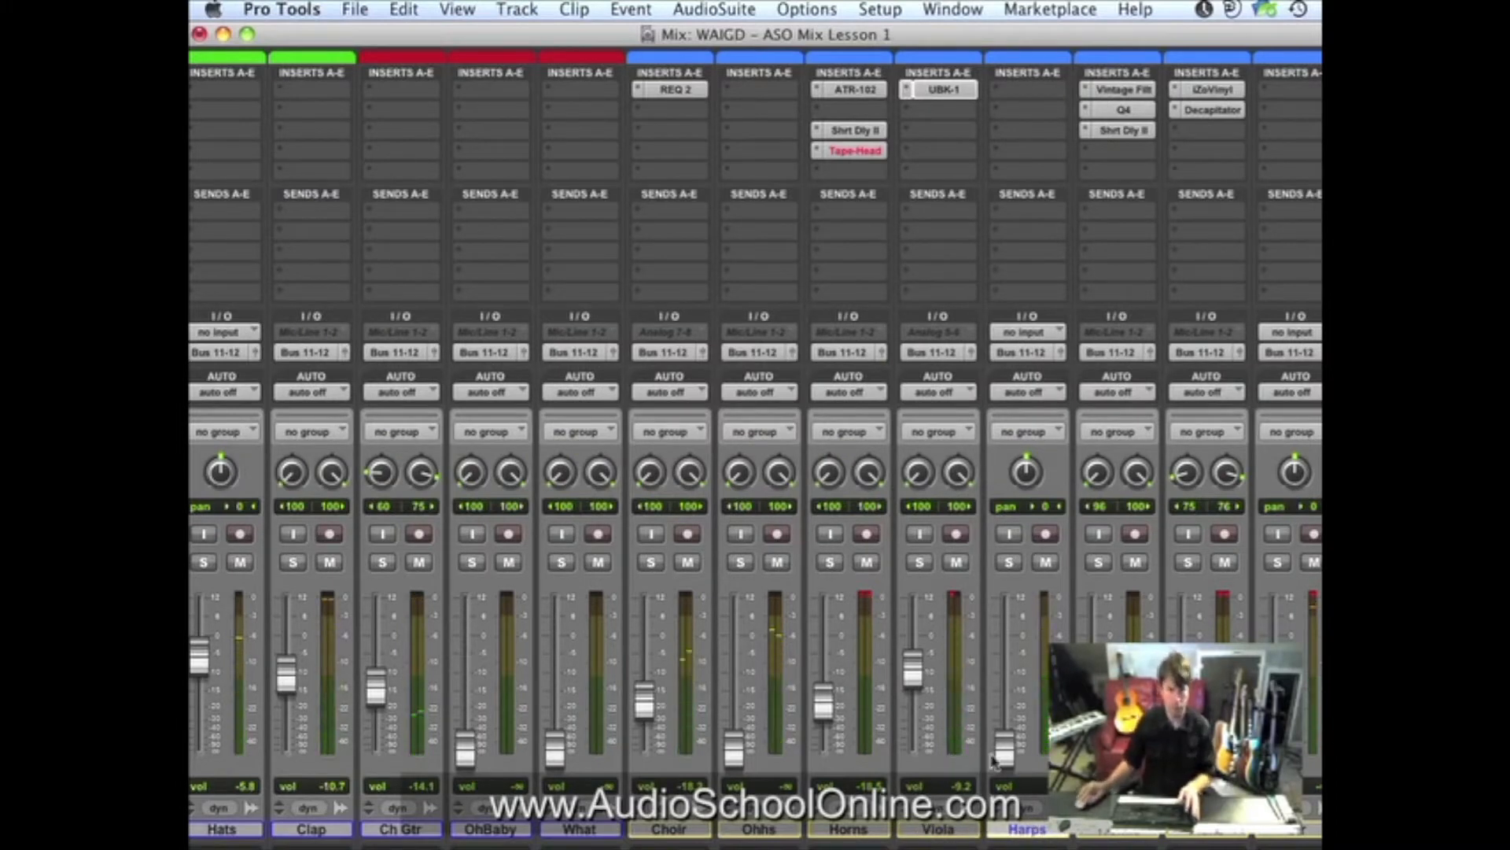
key("shift+s")
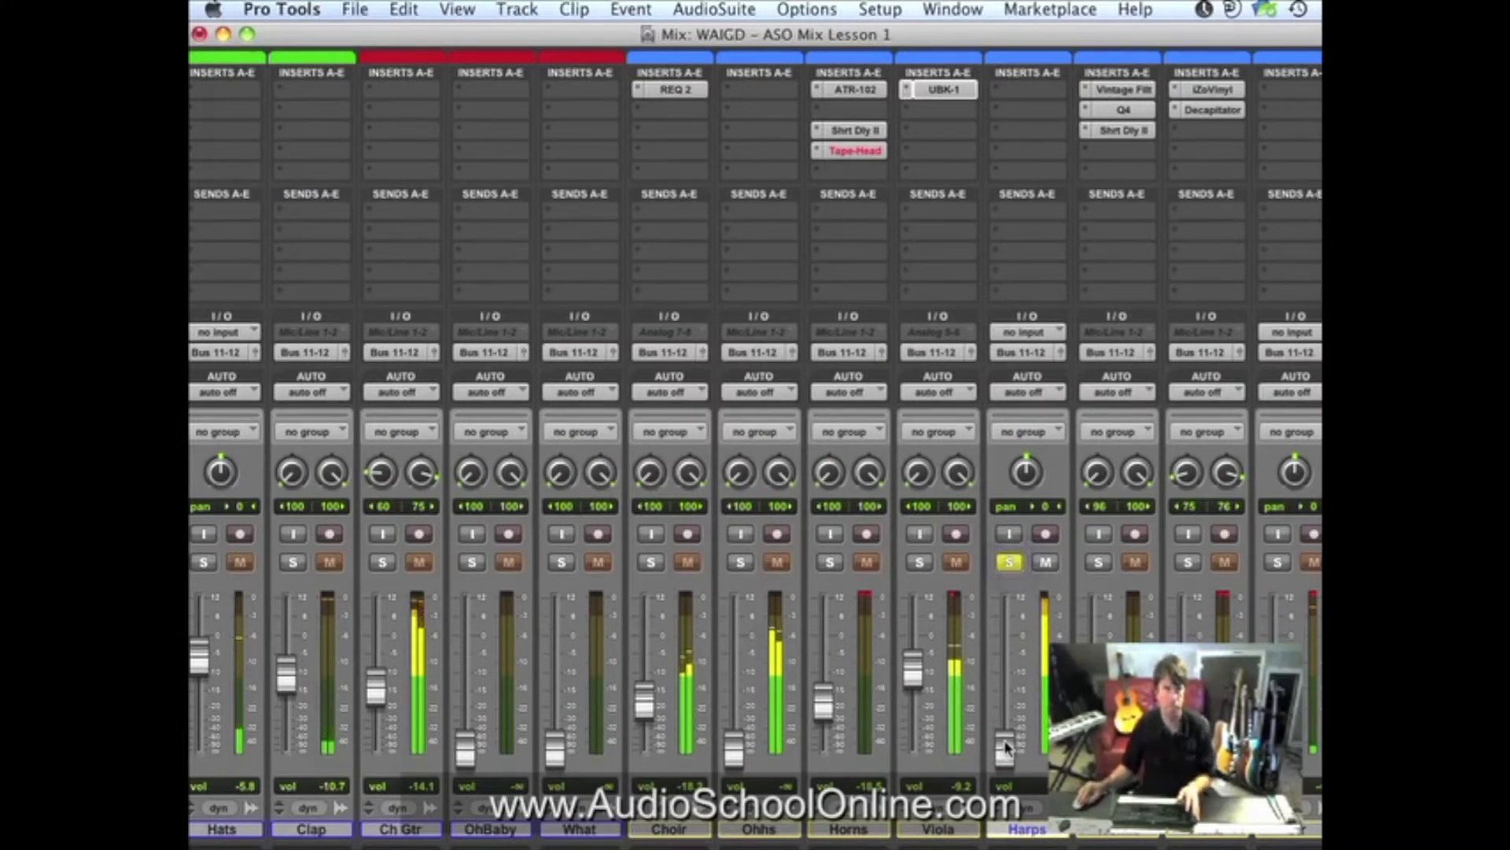
left_click_drag(1005, 747, 1006, 696)
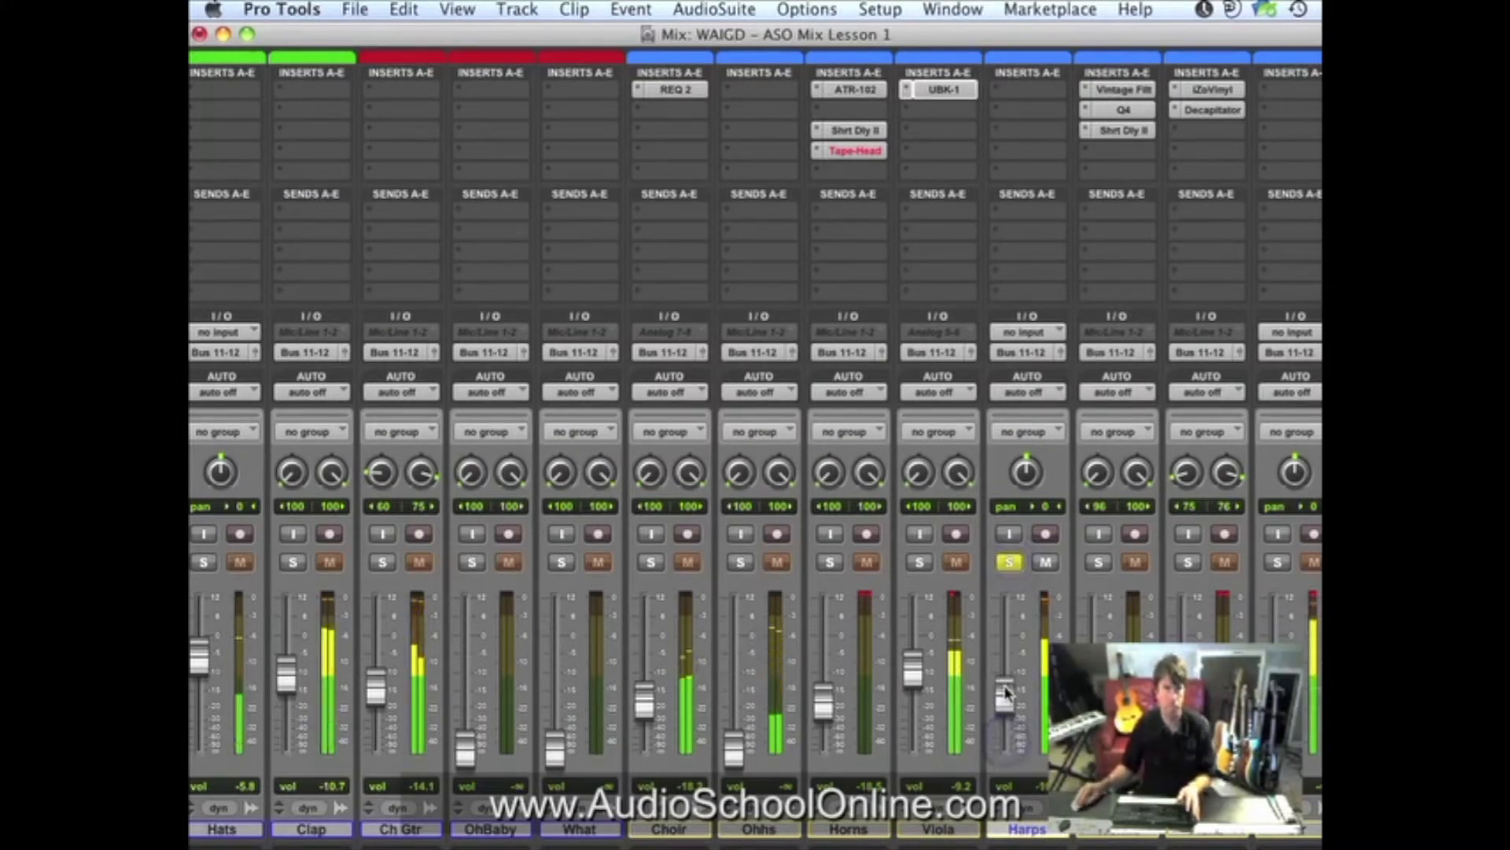
left_click(1011, 561)
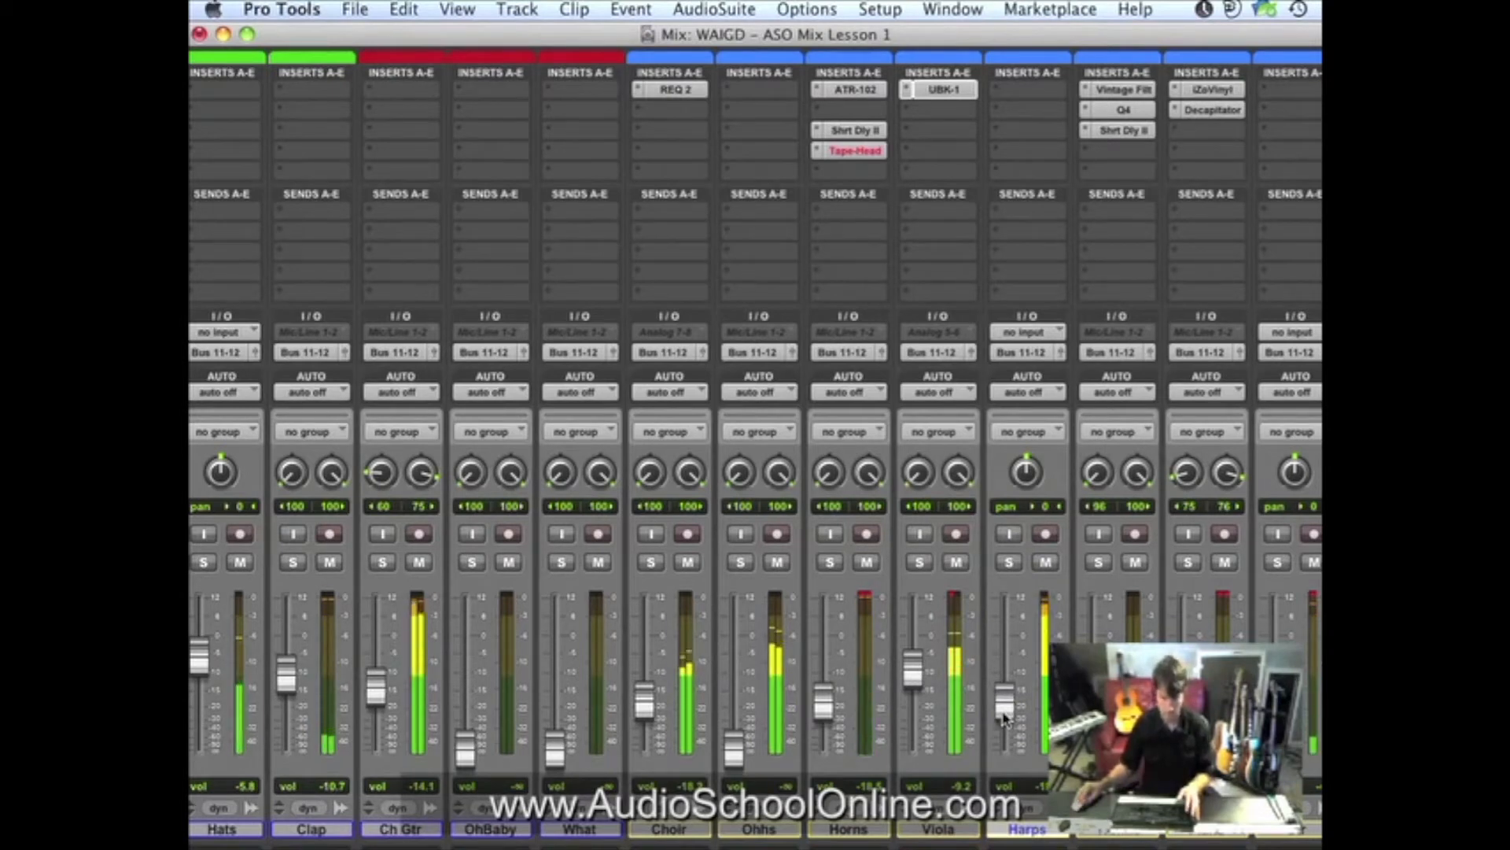
left_click(1010, 563)
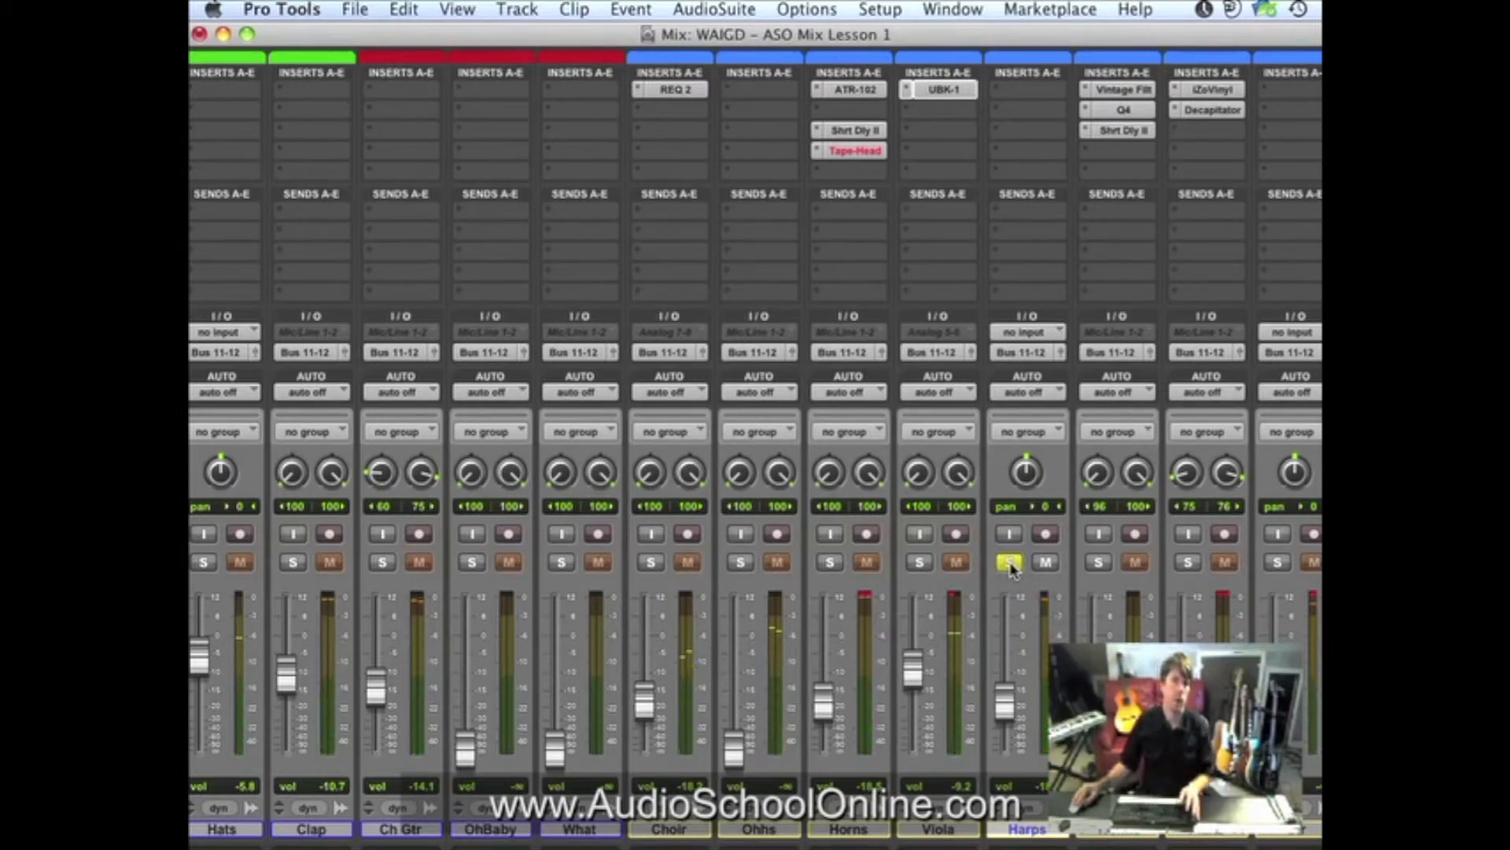
Add the multichannel Native UAD EMT 140 reverb to Aux 1's first insert slot and move its window clear of the sends.
scroll(1062, 428, "right", 6)
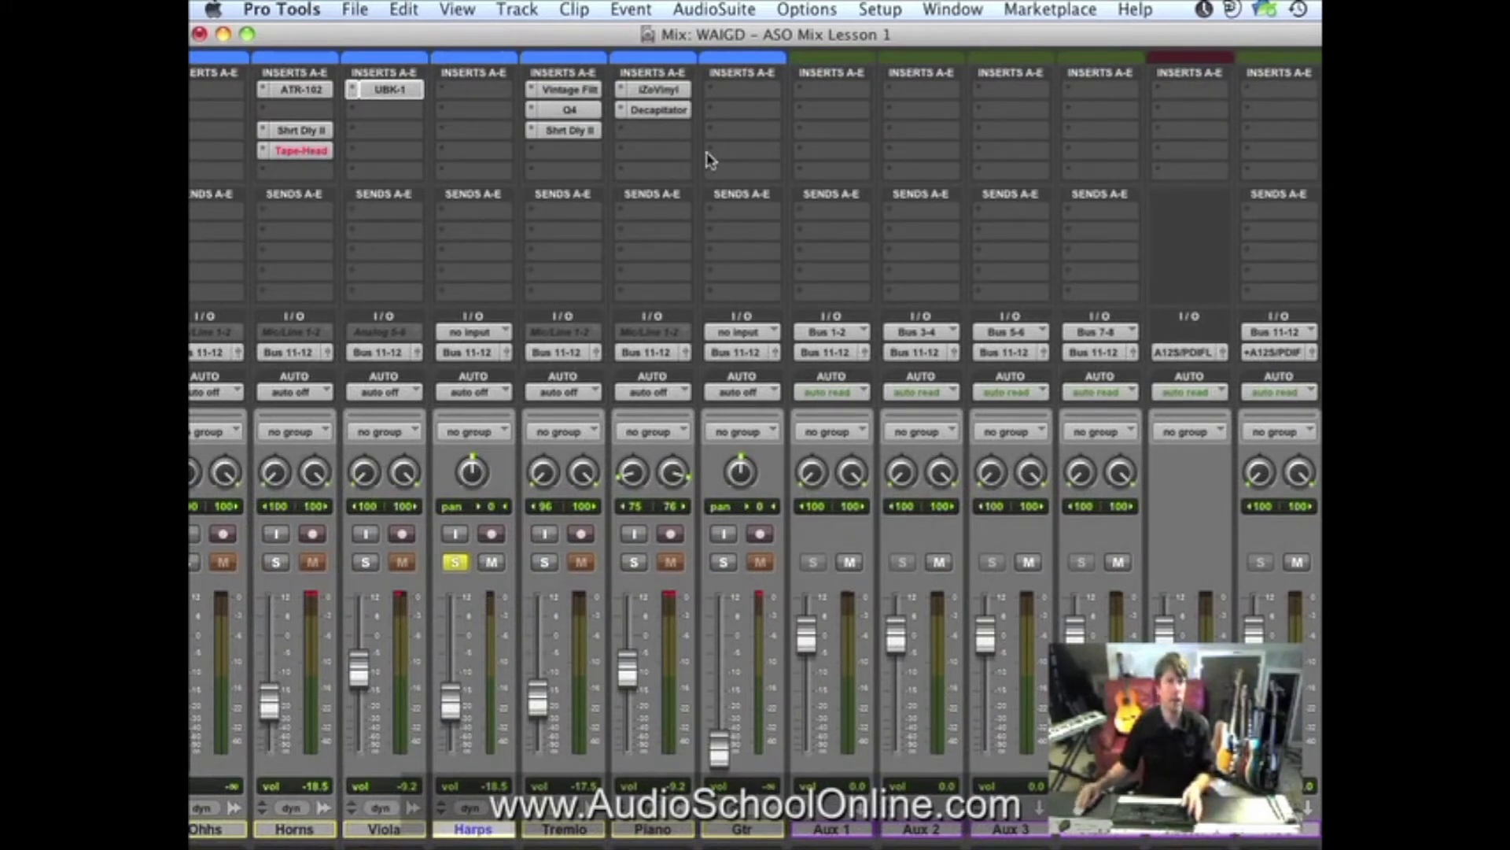
left_click(847, 95)
mouse_move(928, 144)
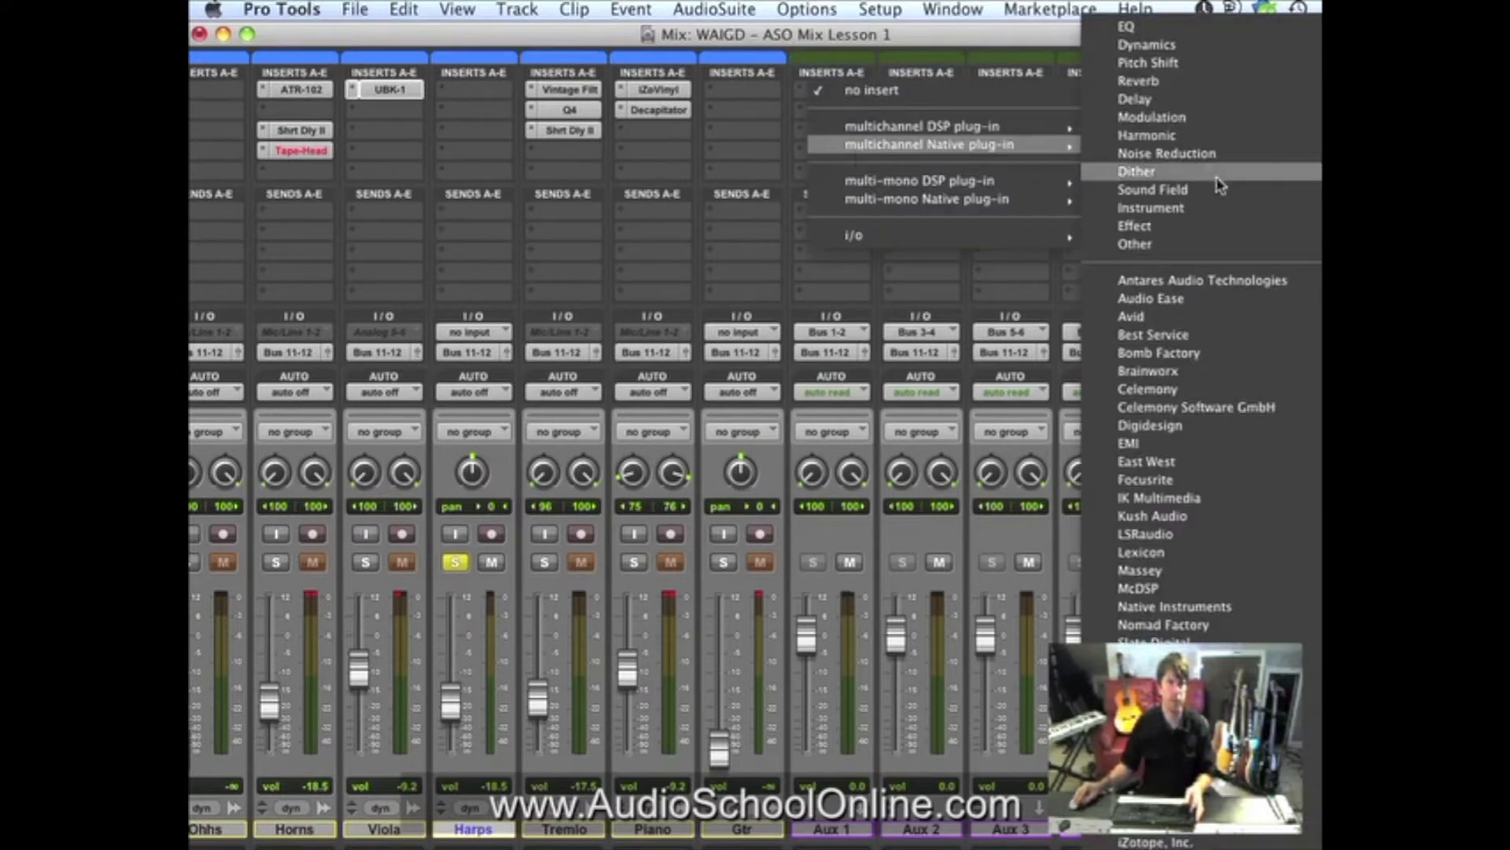
mouse_move(1212, 770)
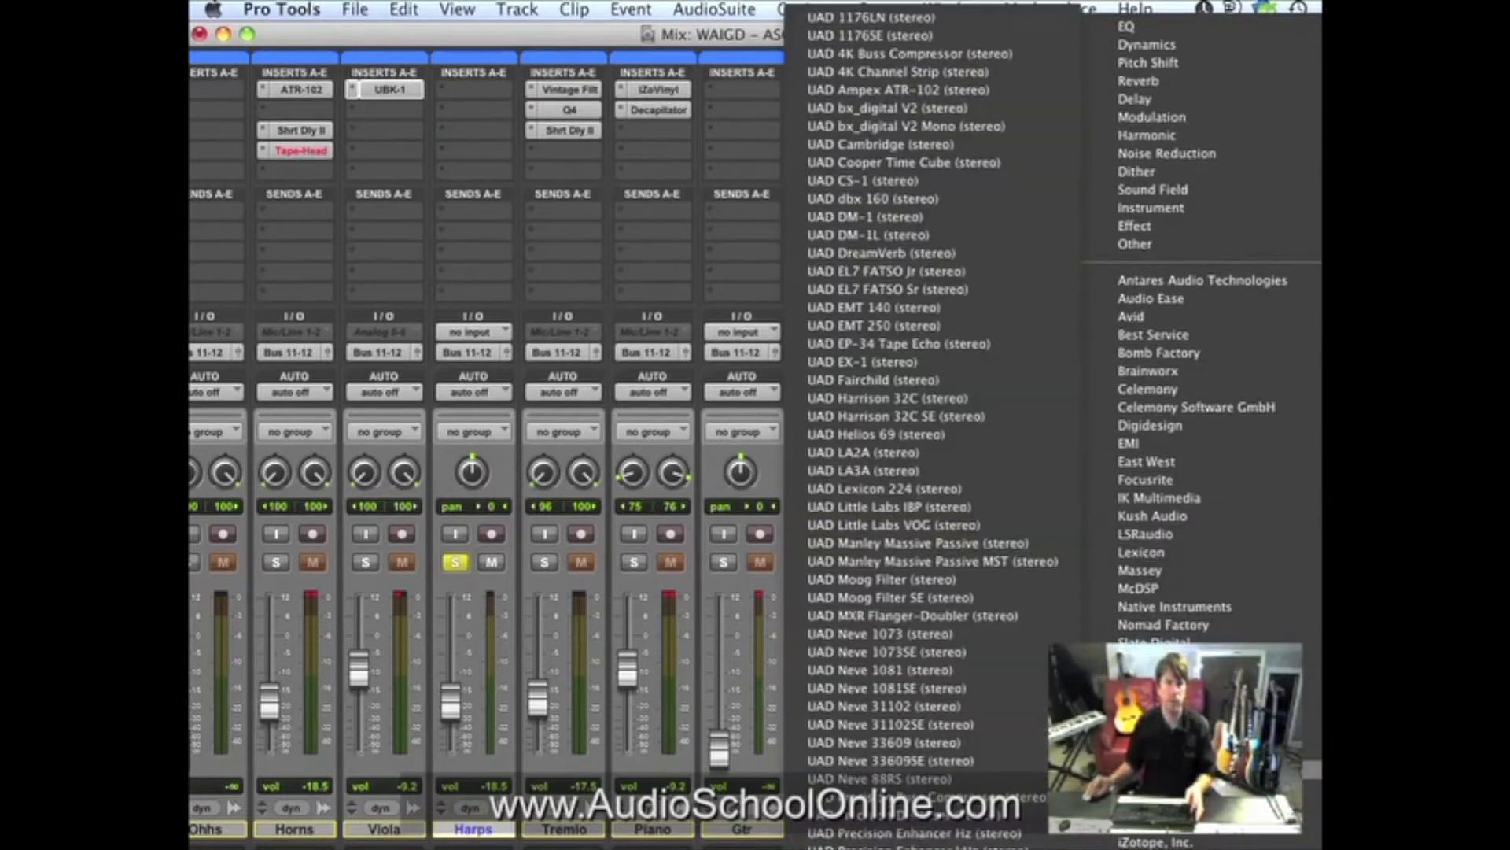
left_click(934, 312)
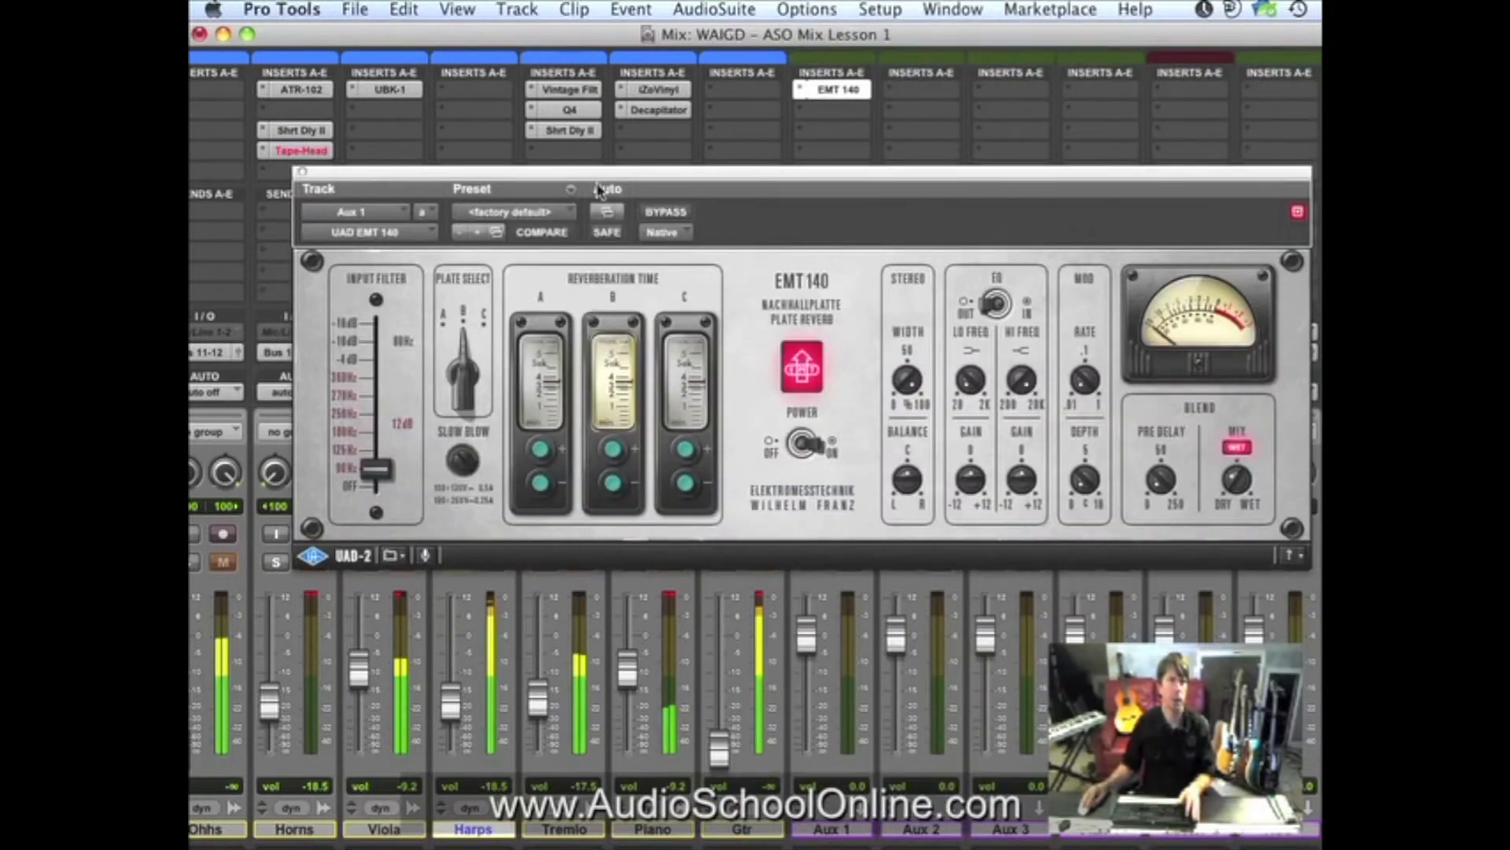
left_click_drag(596, 186, 546, 506)
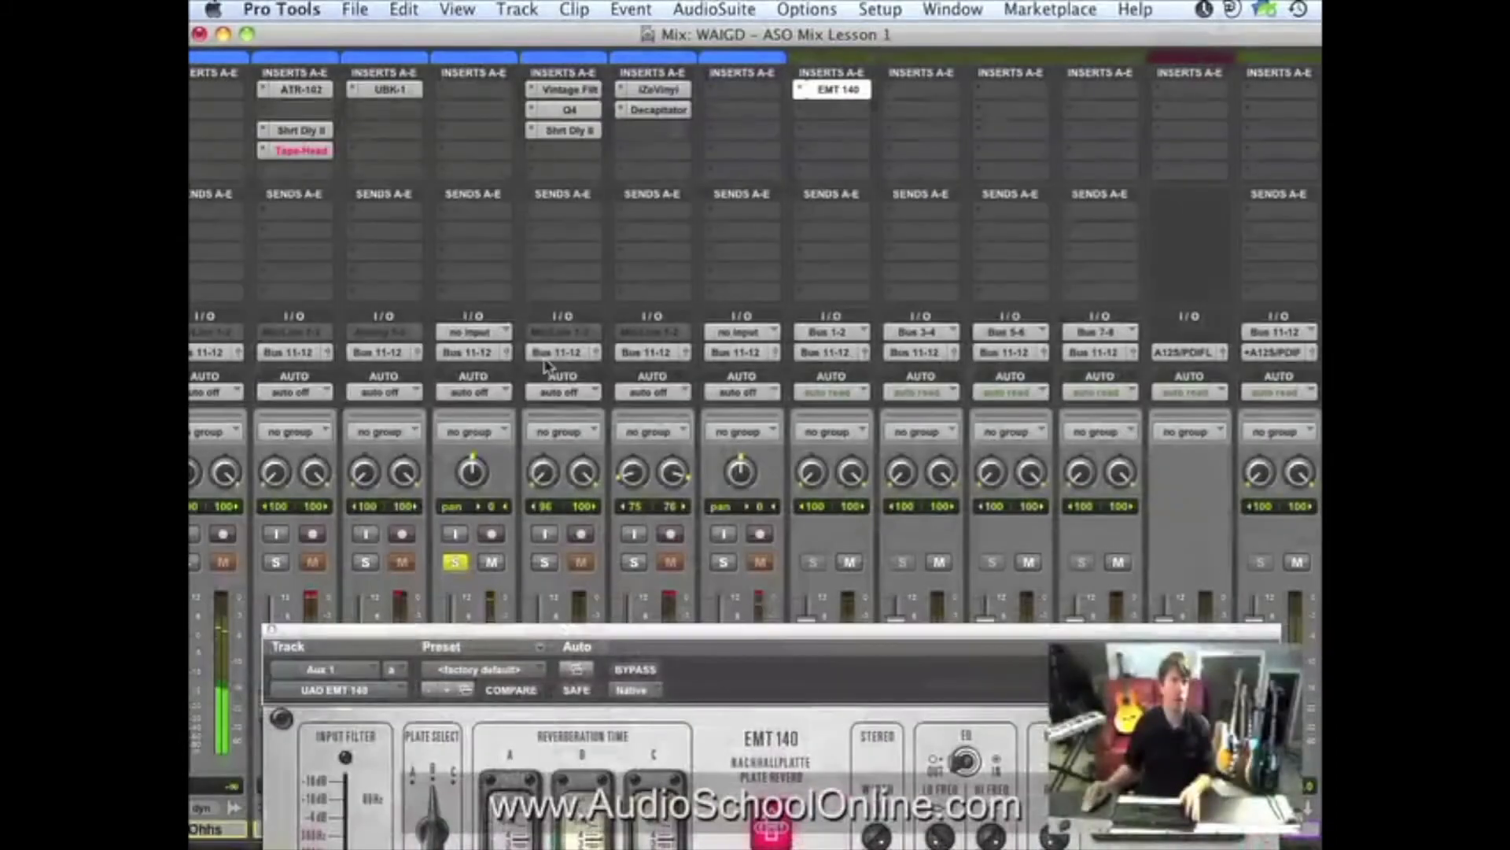
Create a send from Harps to Bus 1-2 (Stereo) and raise its level to about -9.8 dB.
left_click(468, 212)
mouse_move(543, 265)
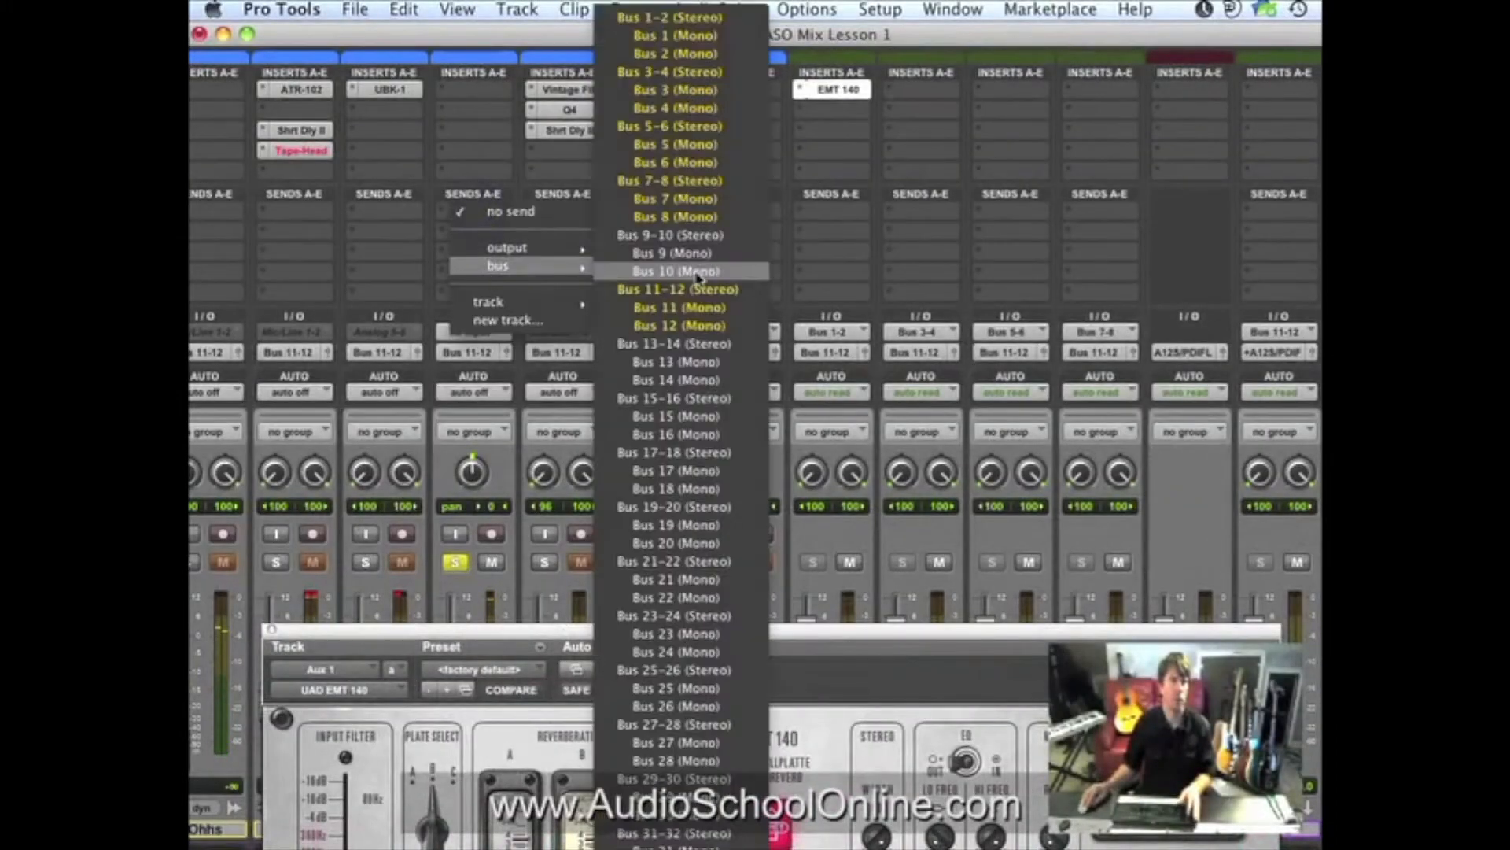
left_click(708, 17)
left_click_drag(230, 421, 243, 341)
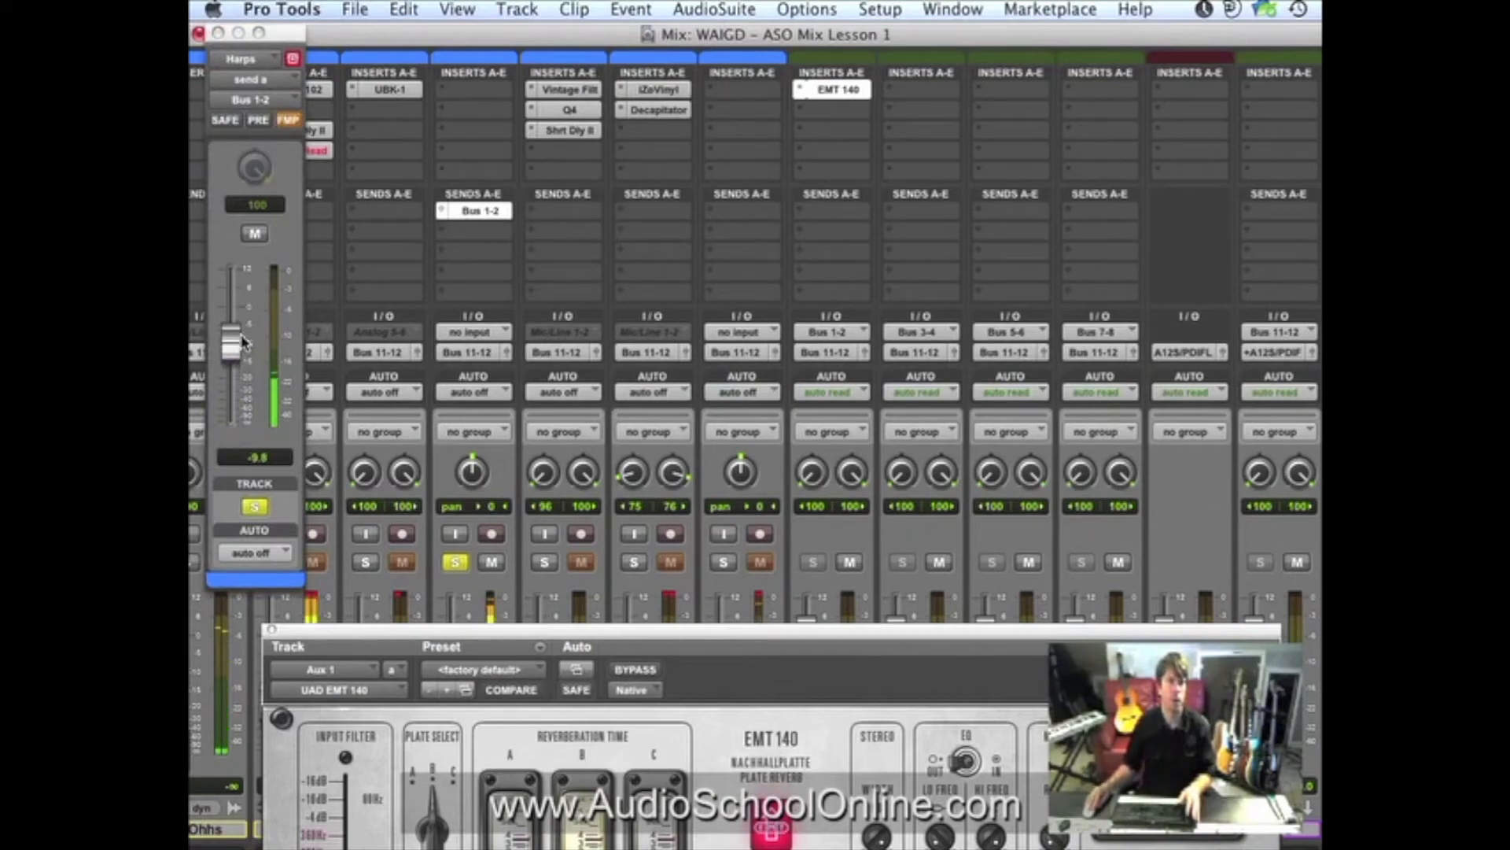
Step through the EMT 140 presets on Aux 1 during soloed Harps playback and choose Ac Nylon Ambience.
left_click_drag(688, 637, 706, 291)
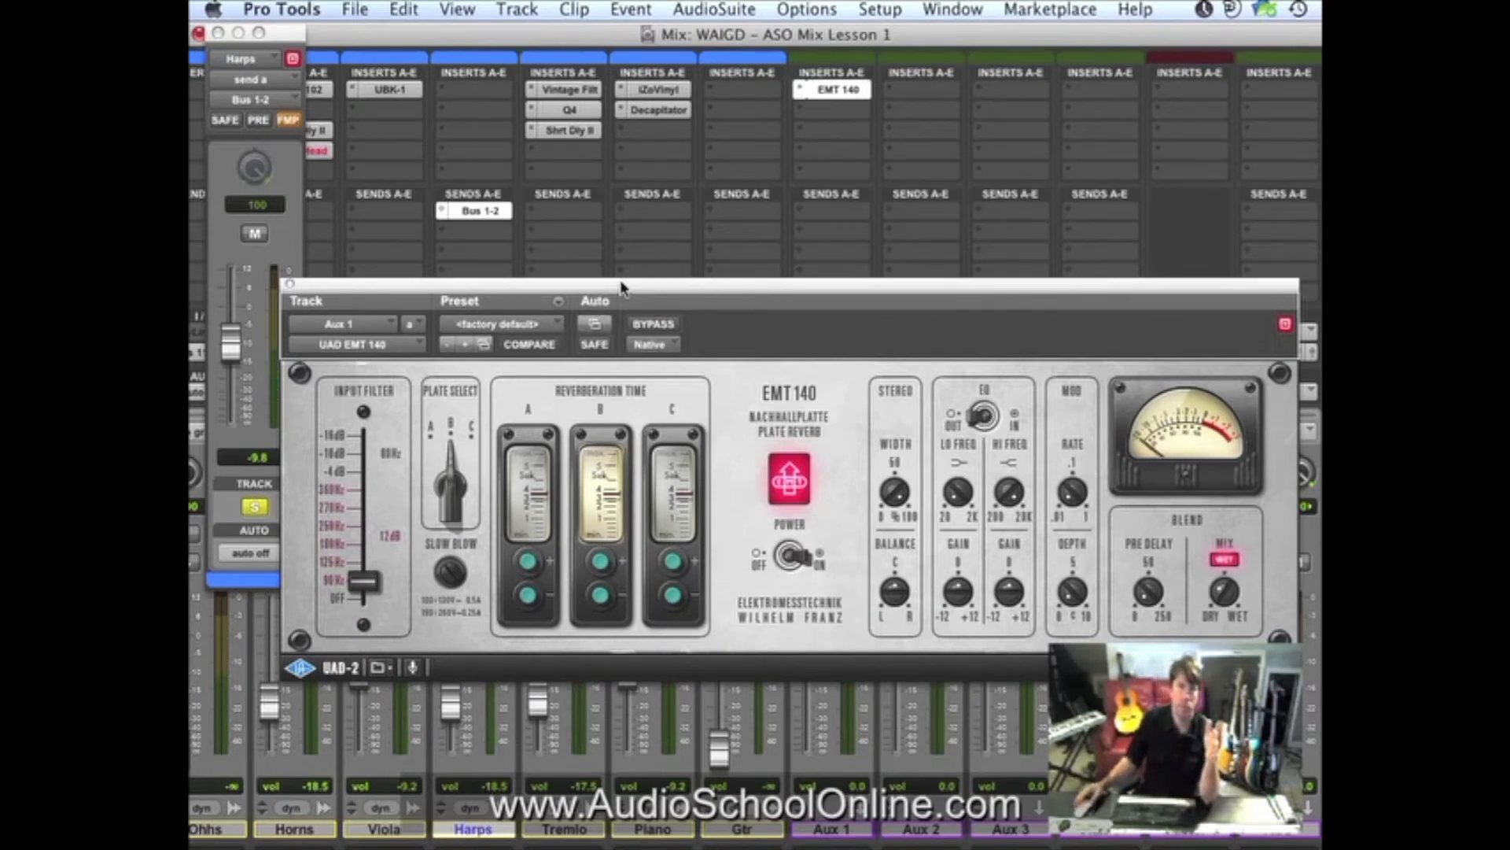
left_click(466, 344)
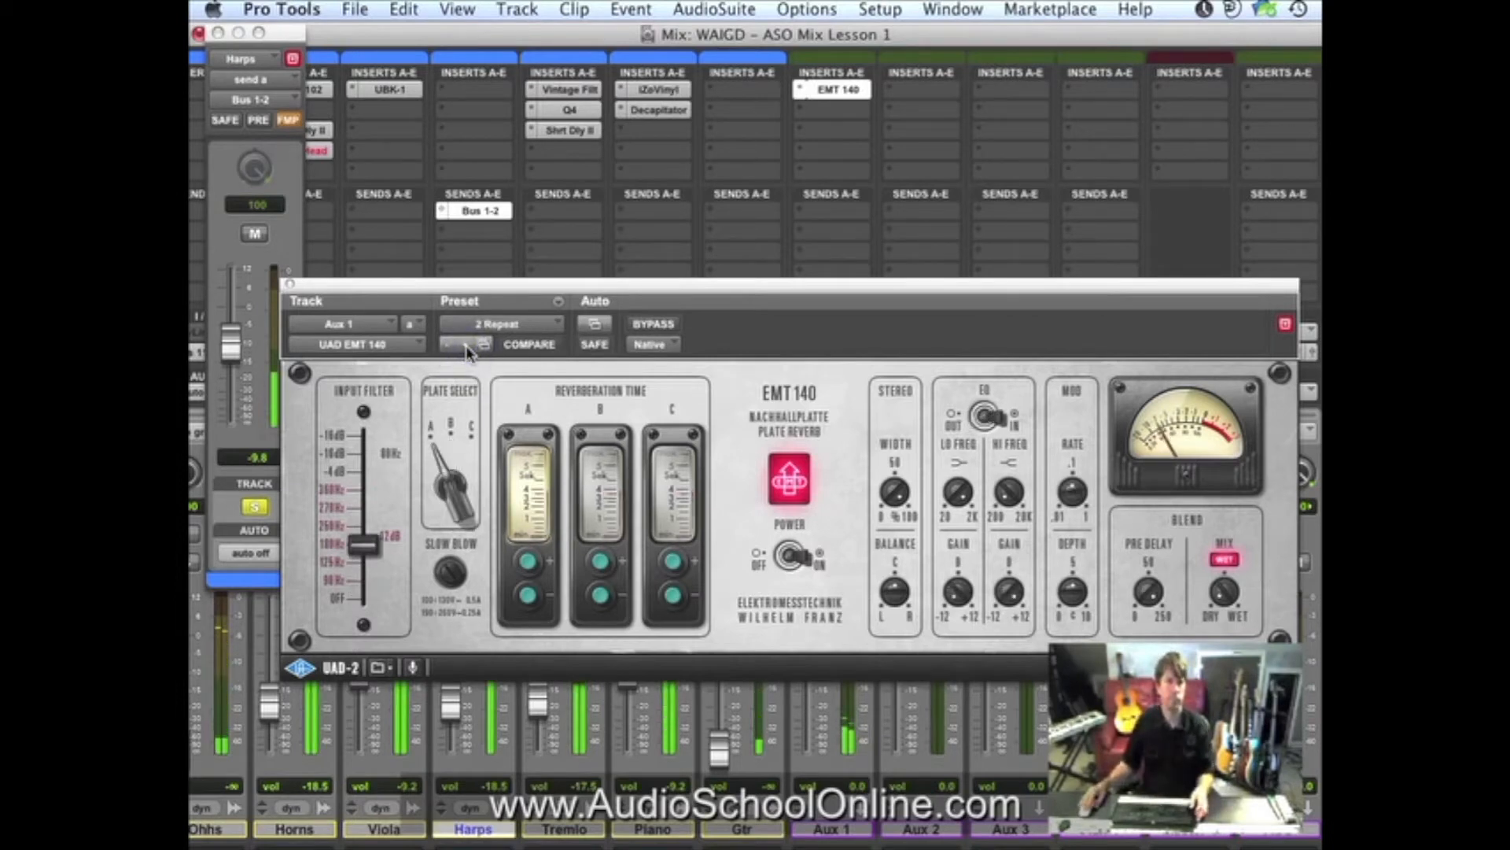
left_click(466, 346)
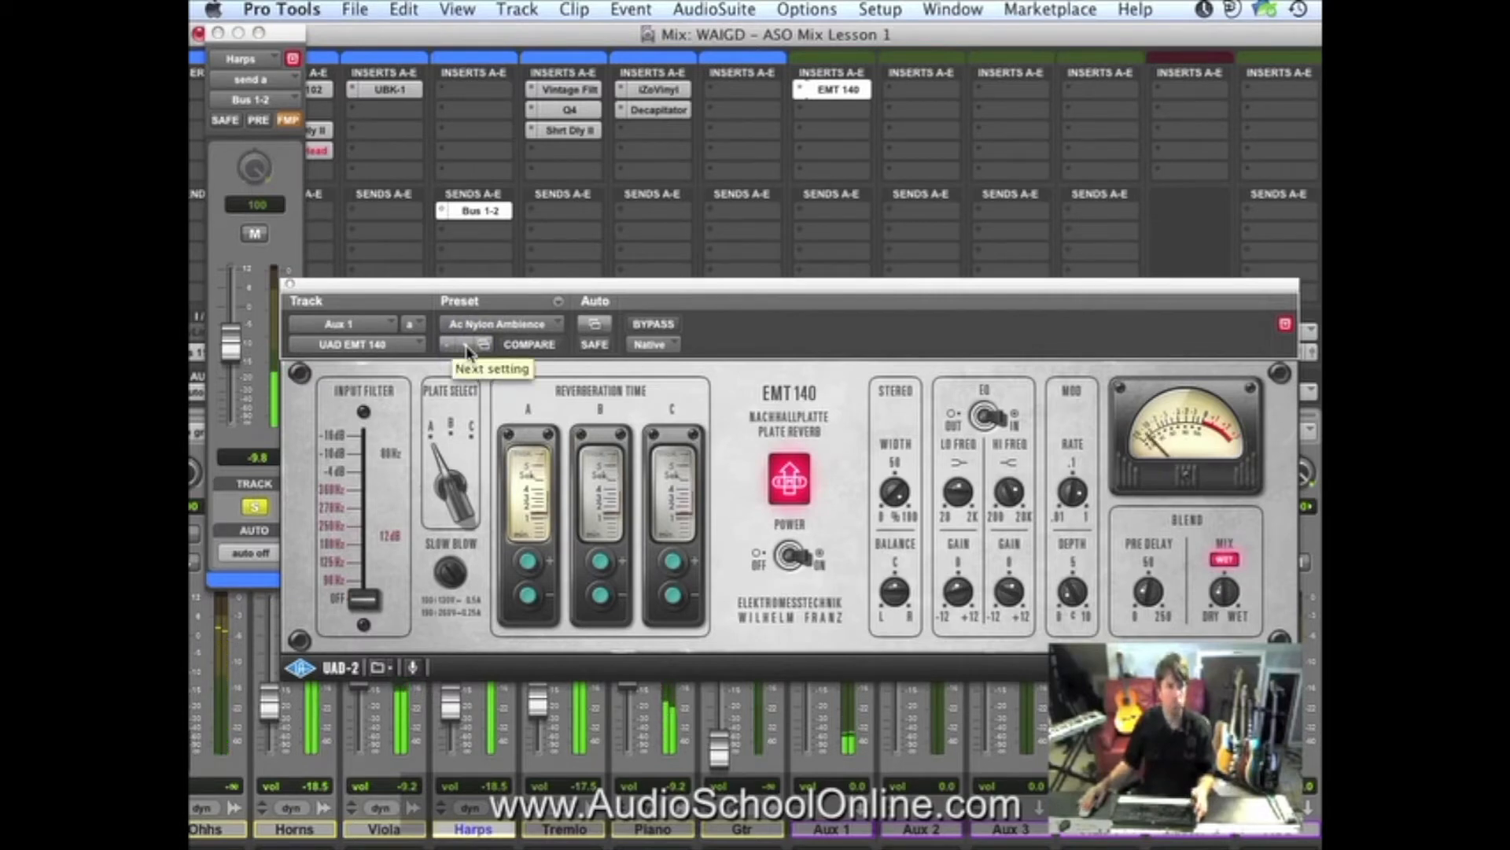
Compare the soloed Harps with and without reverb by toggling the EMT 140's bypass and the send's mute.
left_click(639, 326)
left_click(641, 324)
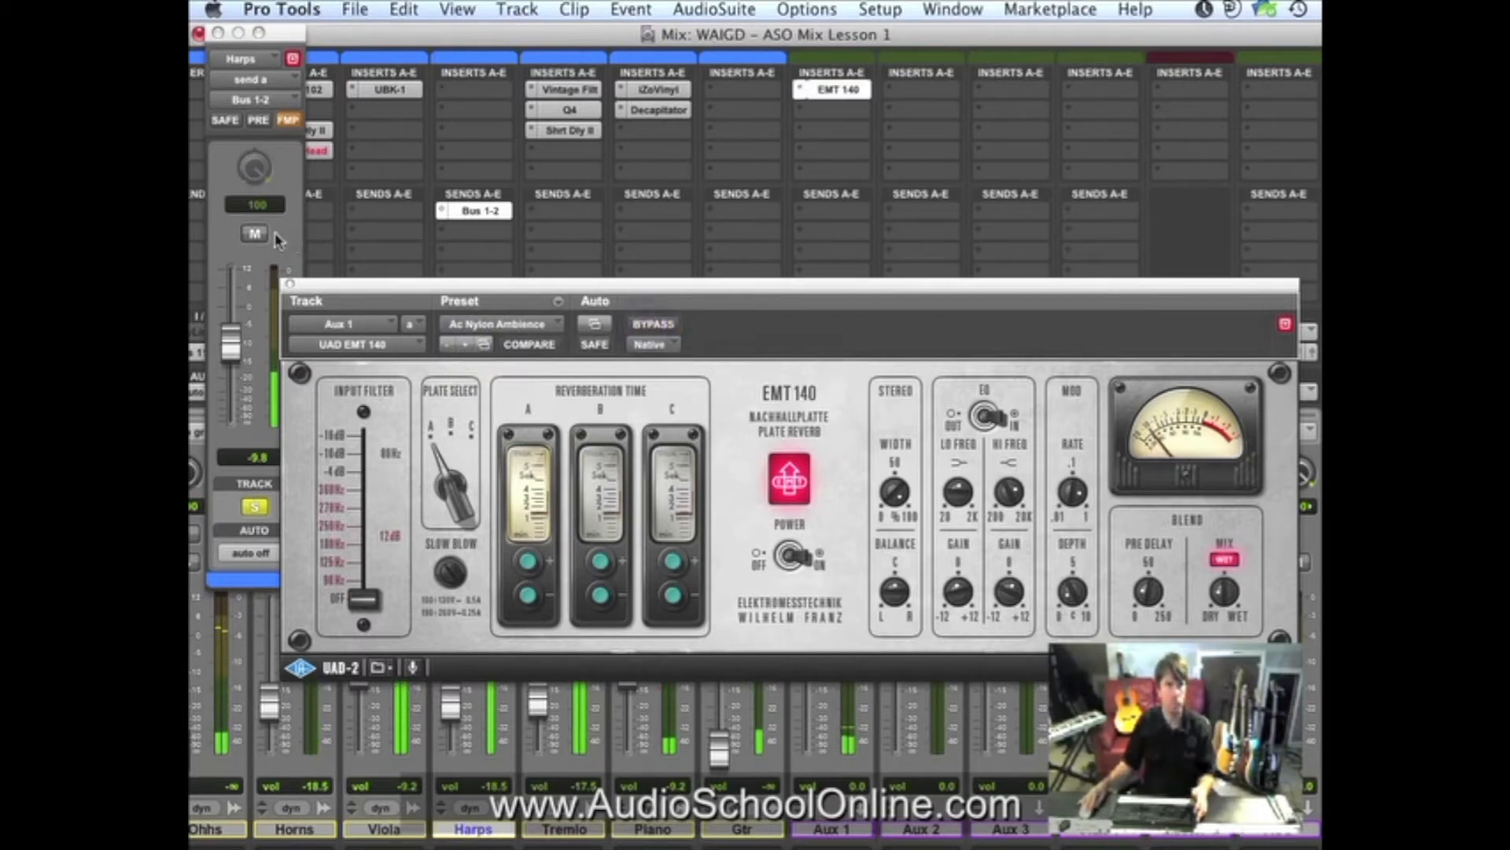
left_click(254, 233)
left_click(255, 233)
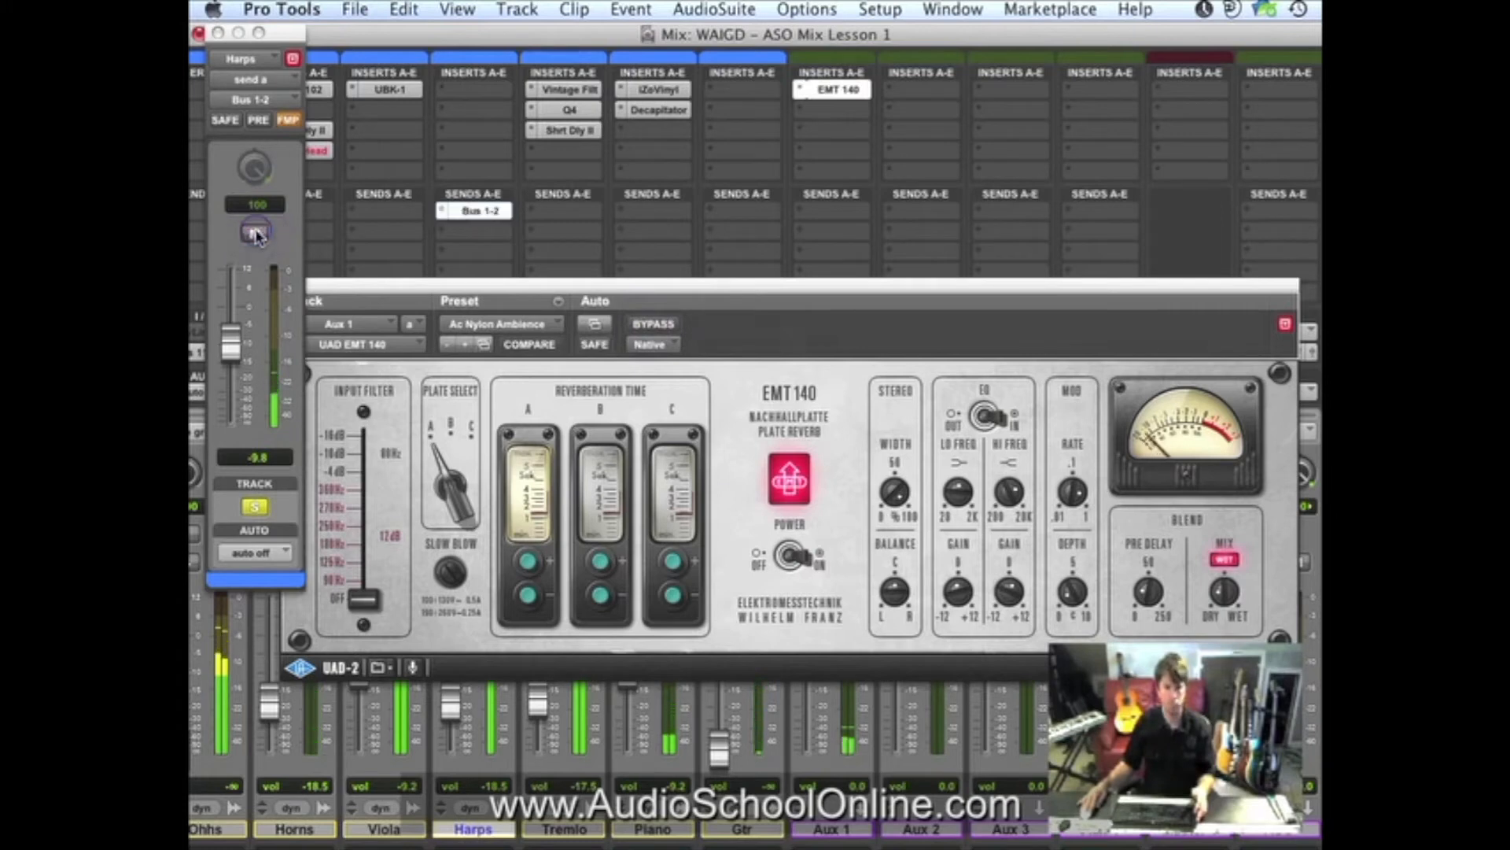
Adjust the Harps send level to about -7.7 dB, muting and unmuting the send to compare.
left_click_drag(244, 349, 232, 344)
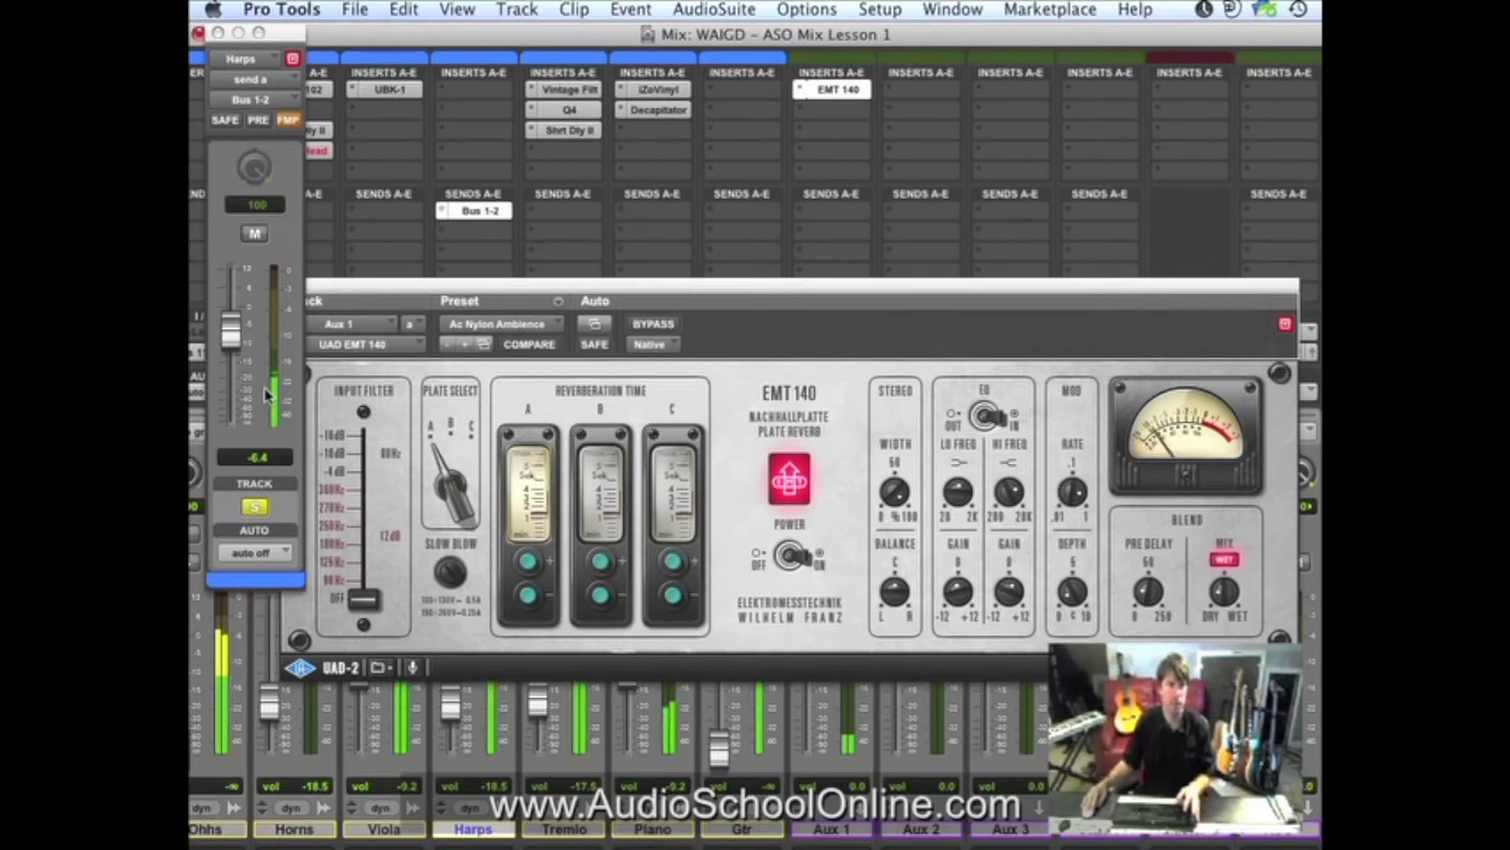
left_click(254, 234)
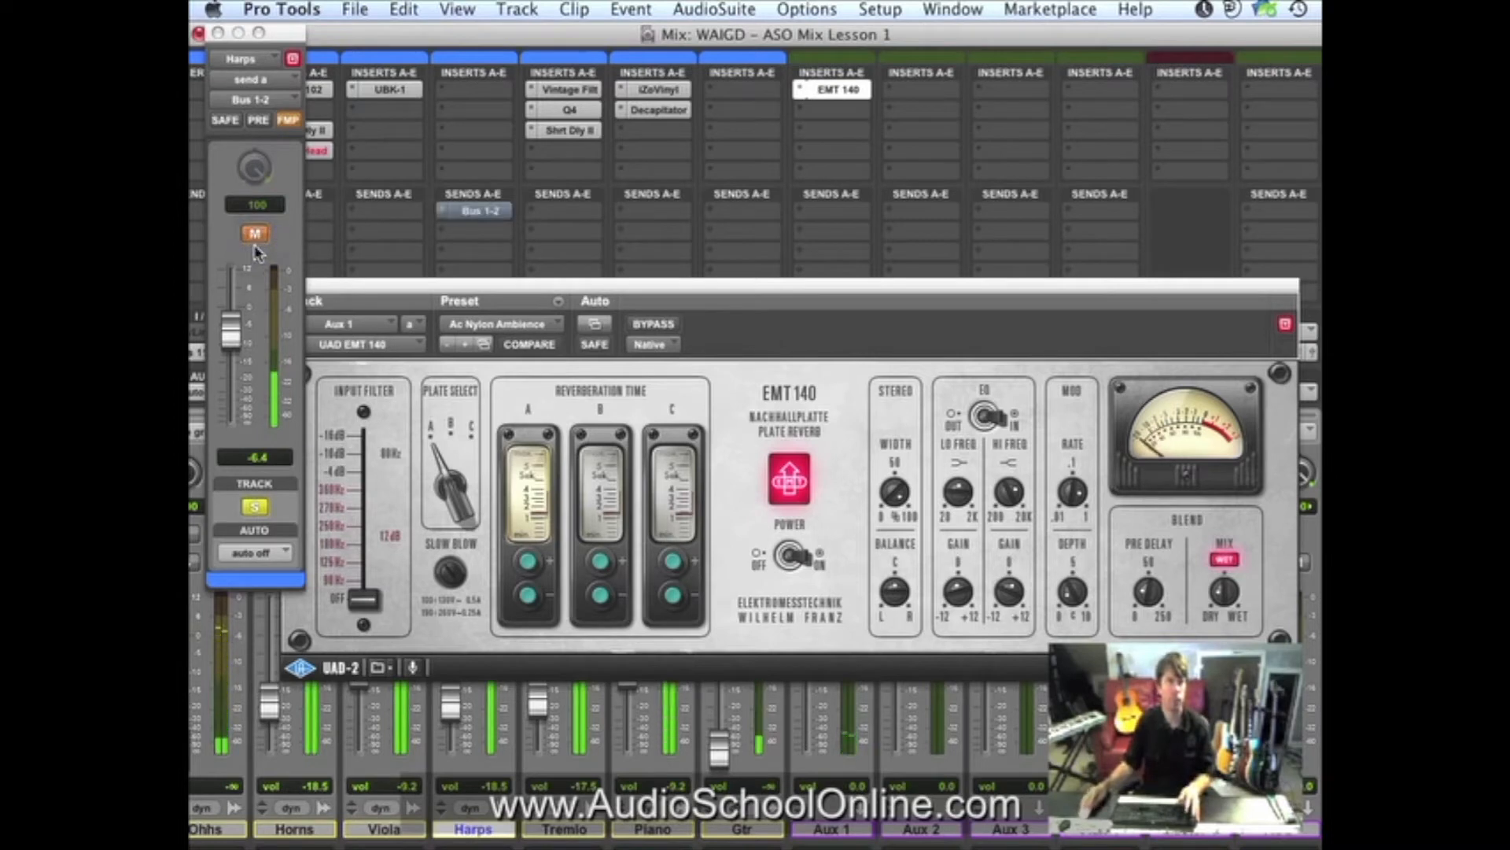
left_click(254, 234)
left_click_drag(230, 330, 230, 339)
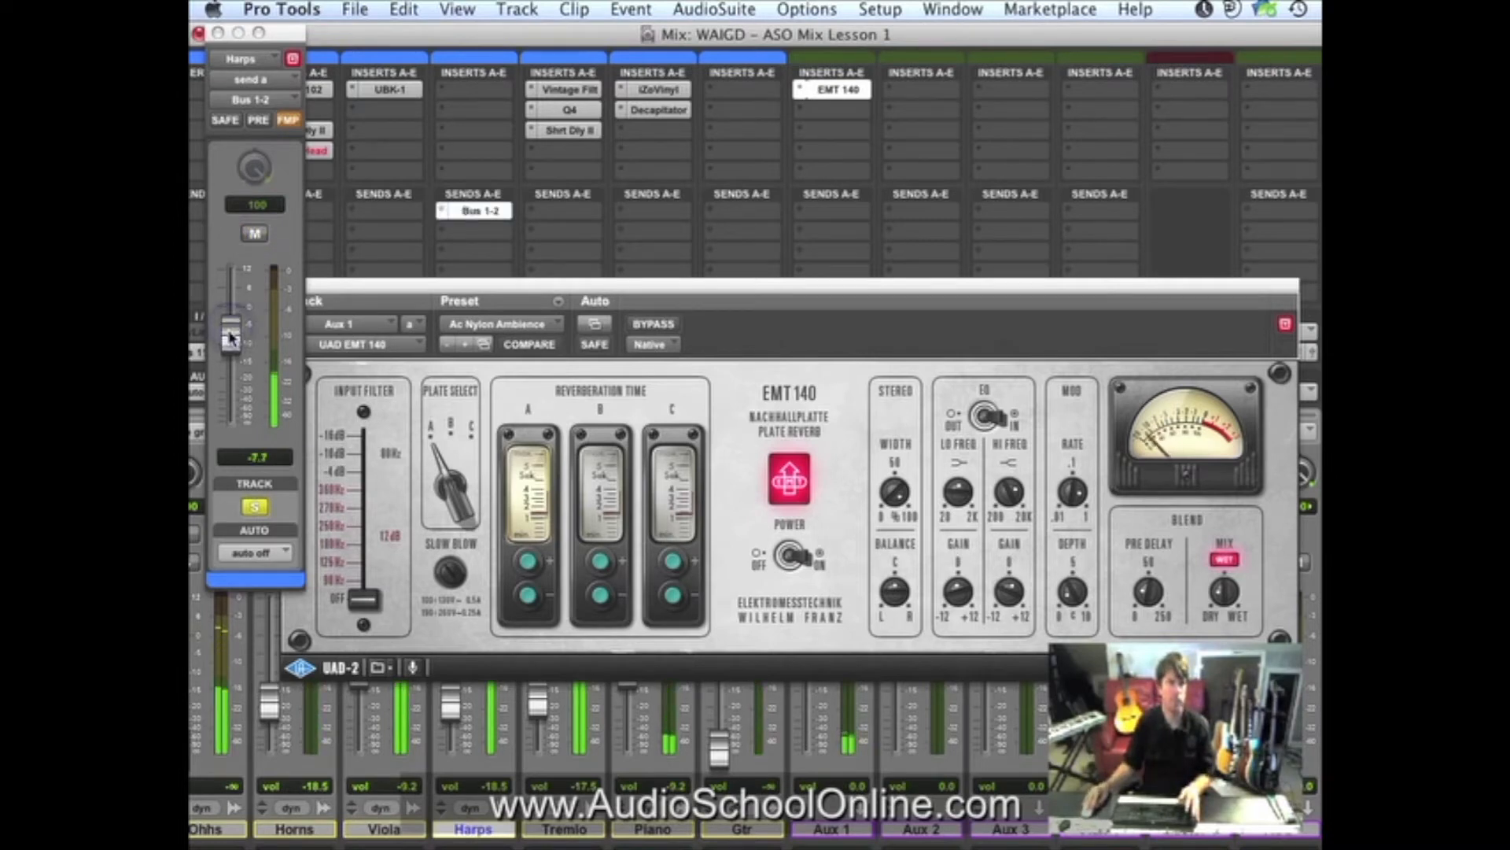
Unsolo Harps, raise its Bus 1-2 send to about -6.2 dB in the full mix, and close the EMT 140 window.
left_click(254, 506)
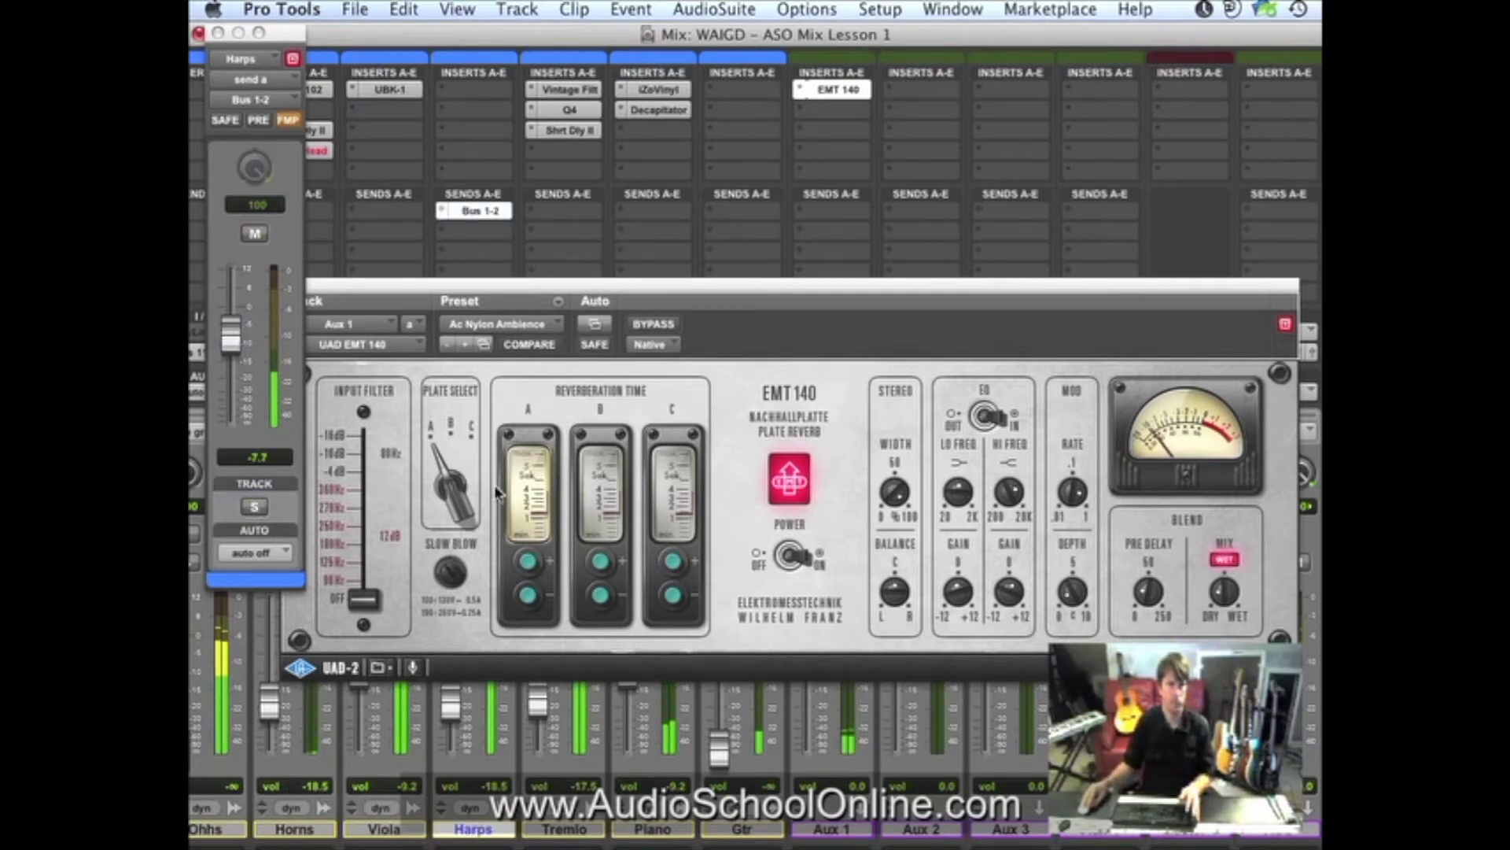
left_click_drag(237, 350, 237, 345)
left_click(316, 272)
left_click(442, 288)
left_click_drag(442, 288, 557, 288)
left_click(408, 285)
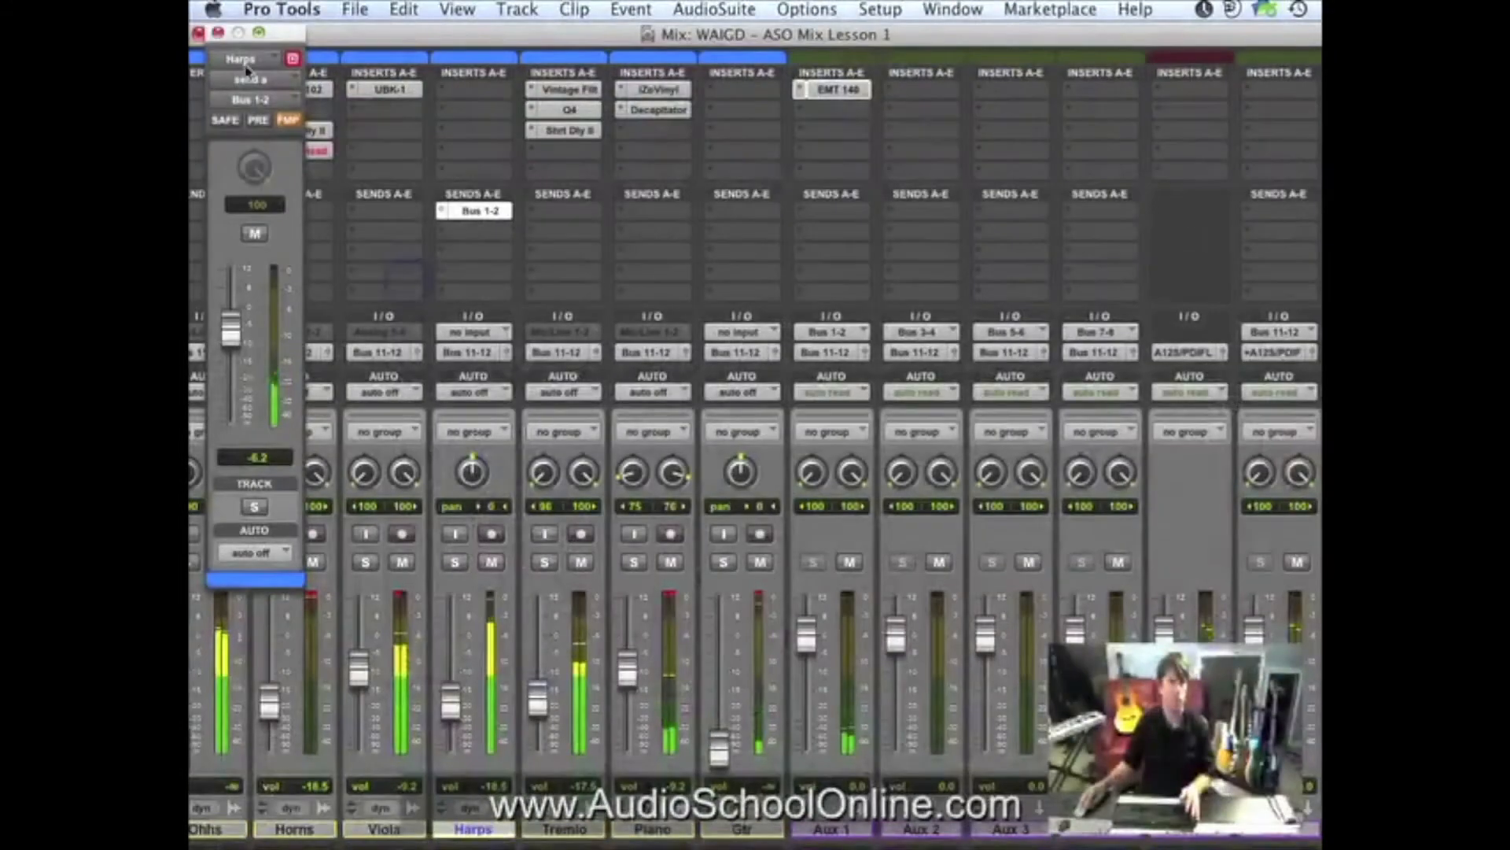
Close the Harps send window and toggle the track's solo to check it against the full mix.
left_click(199, 33)
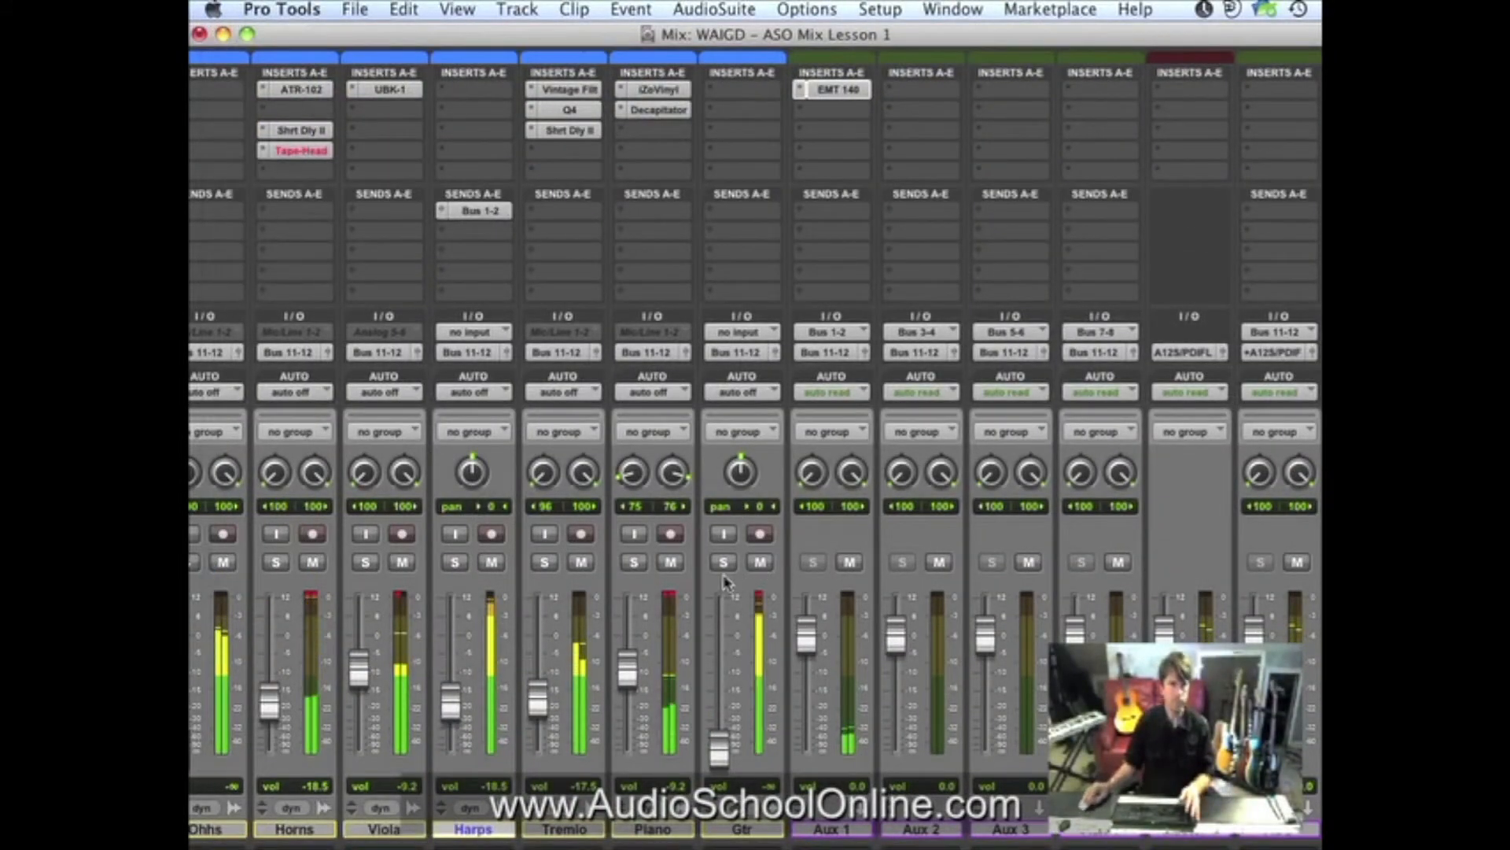
left_click(457, 561)
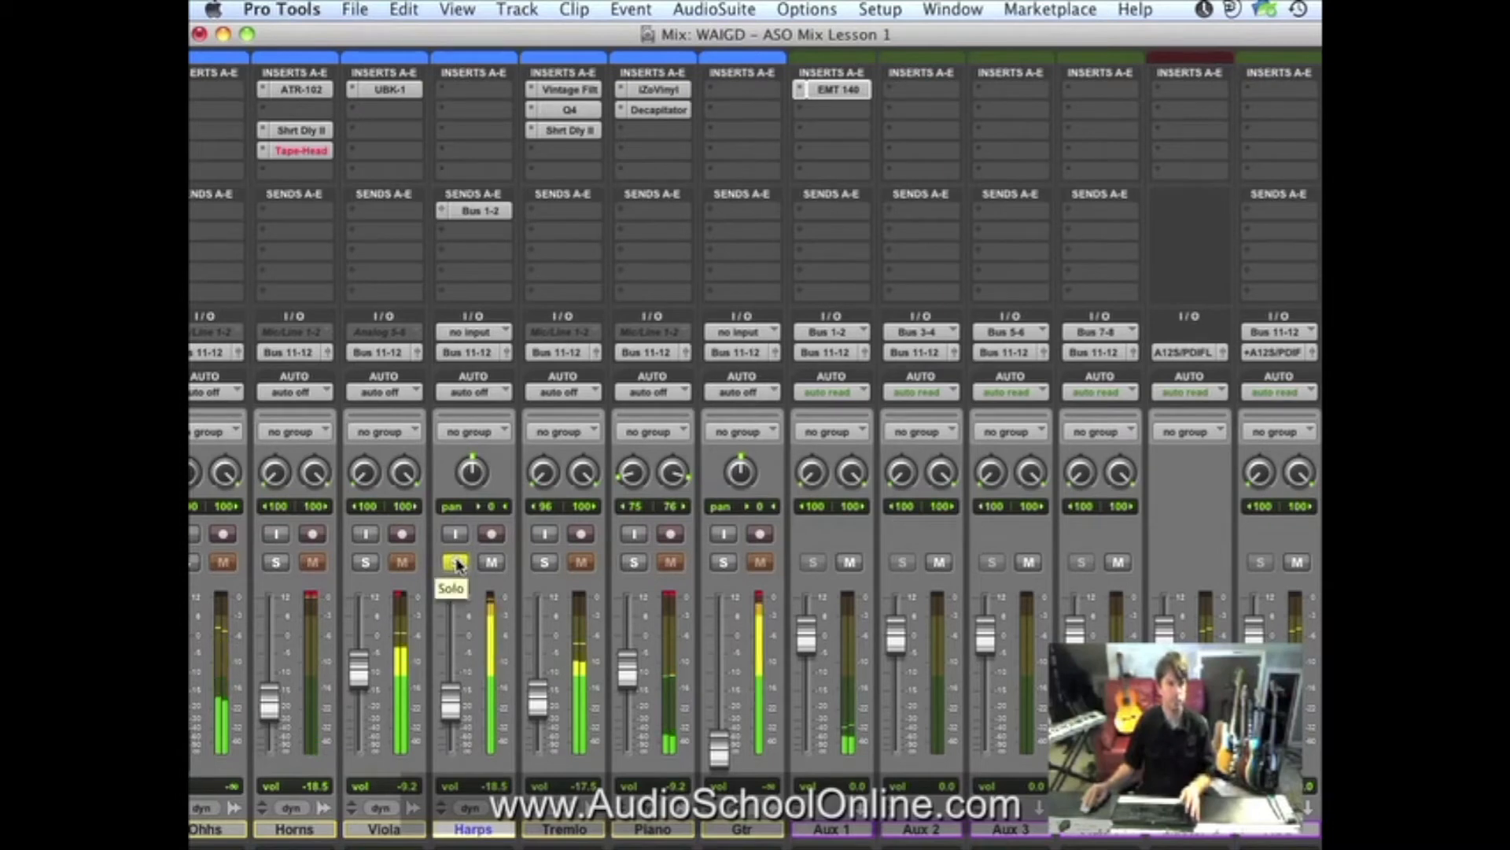
left_click(456, 562)
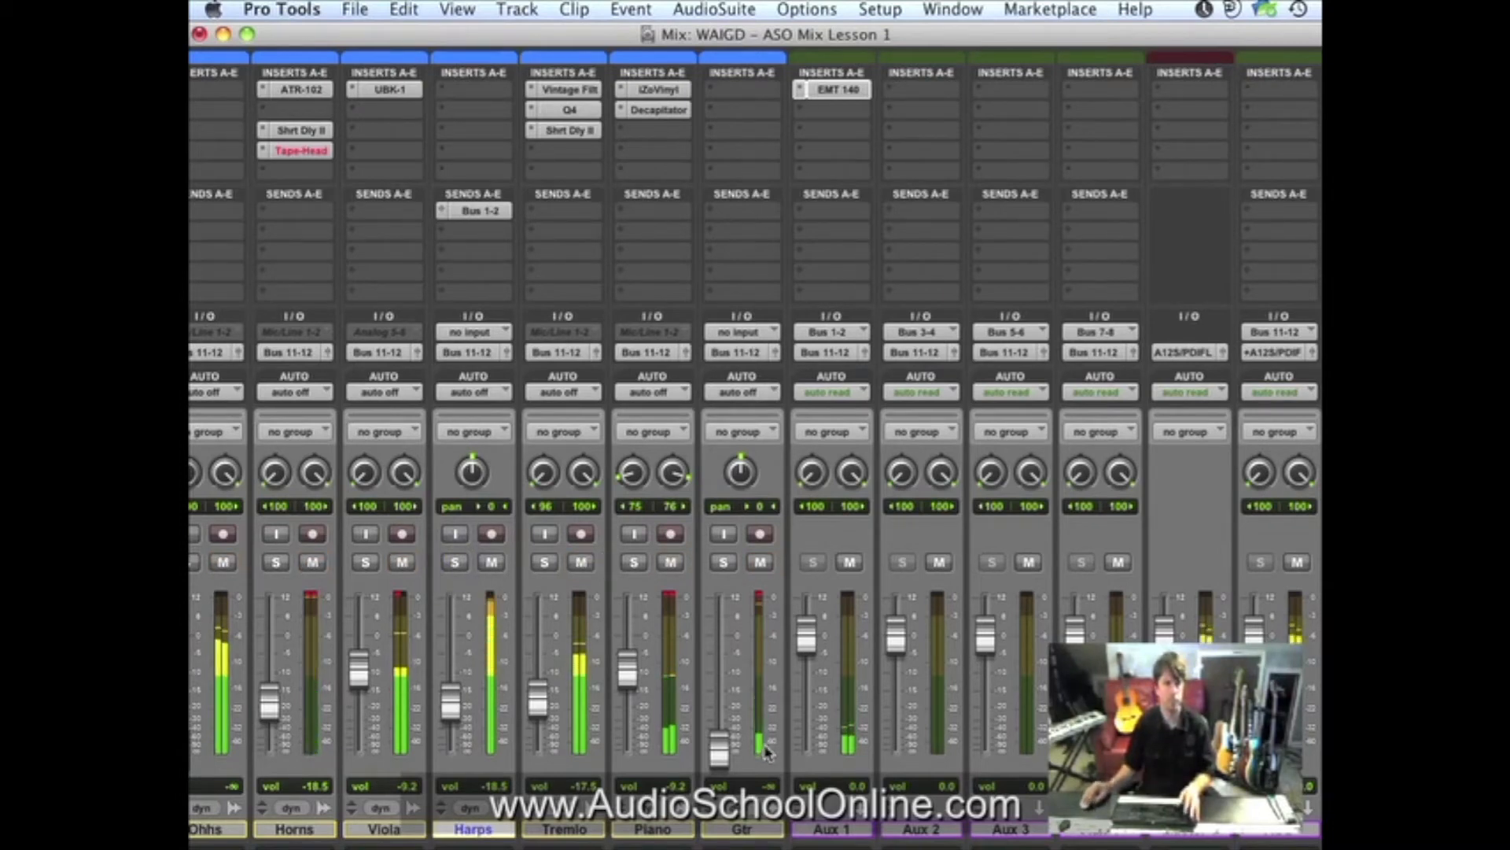
Raise the Gtr fader to about -12.3 dB and solo the track to audition it.
left_click_drag(720, 752, 721, 683)
left_click(724, 562)
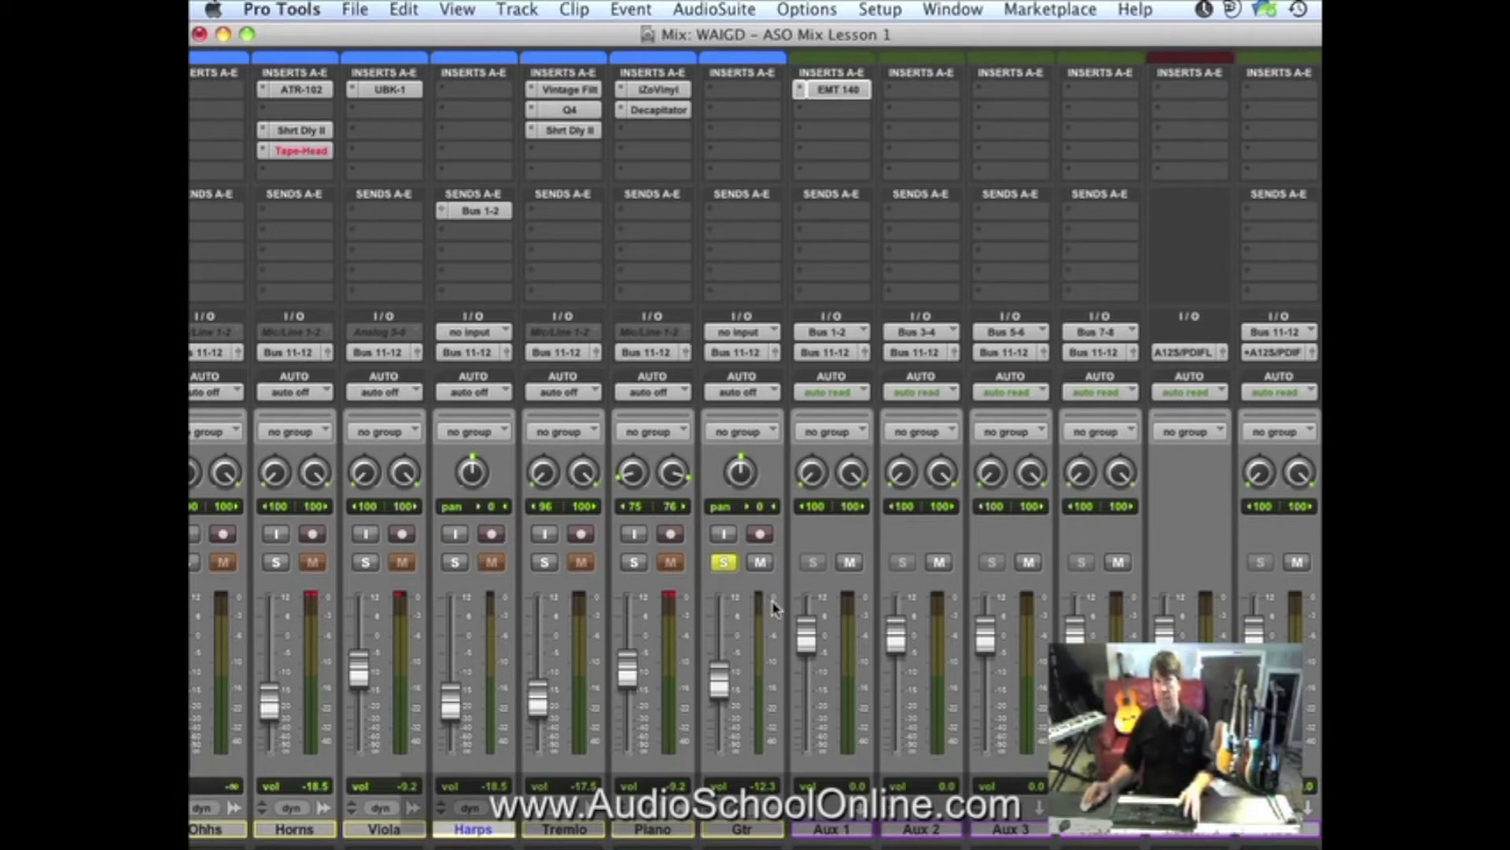
key("space")
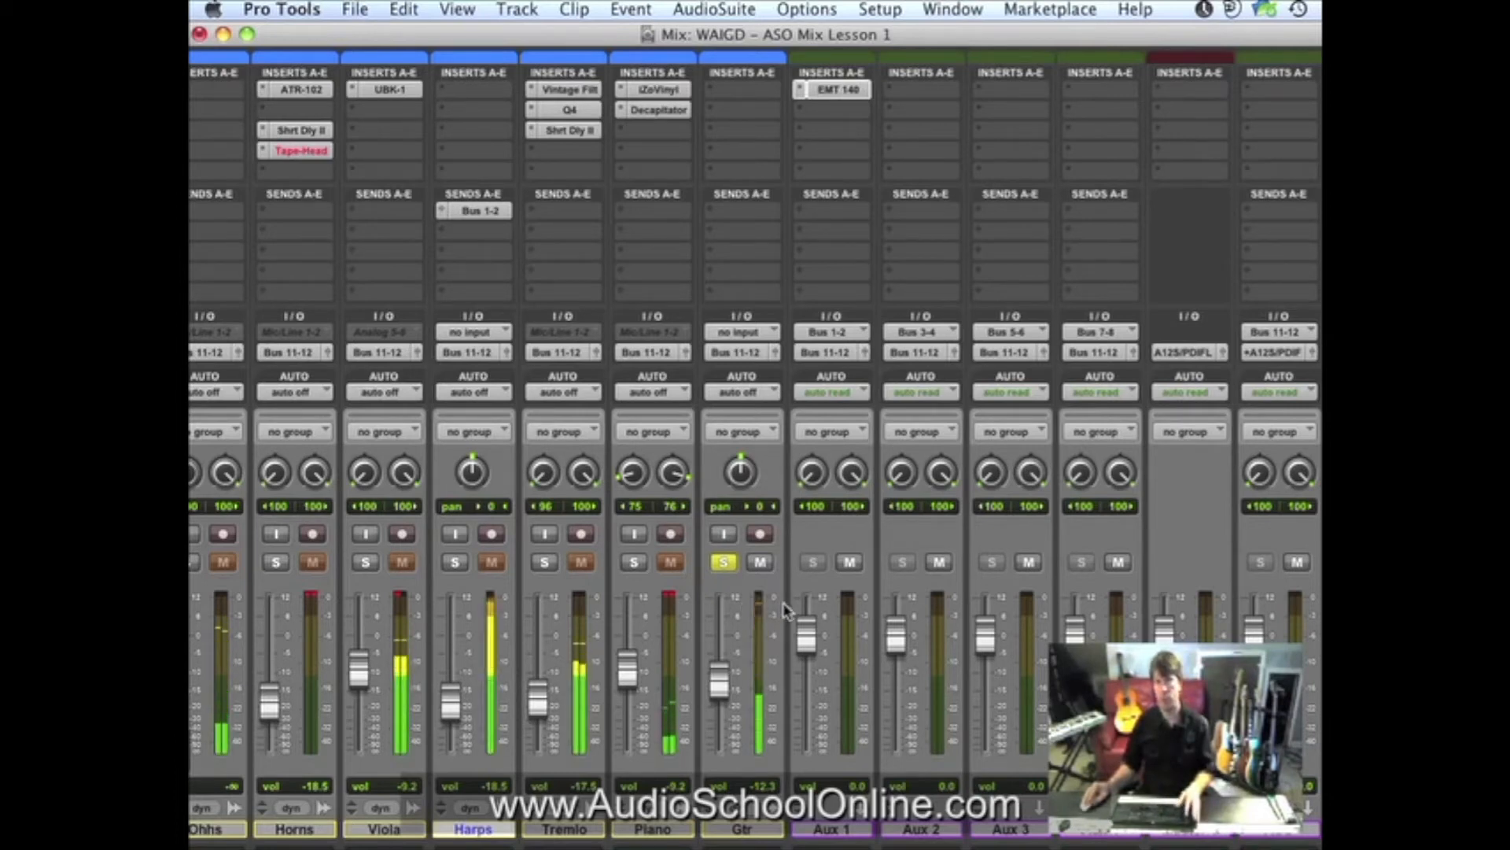
key("space")
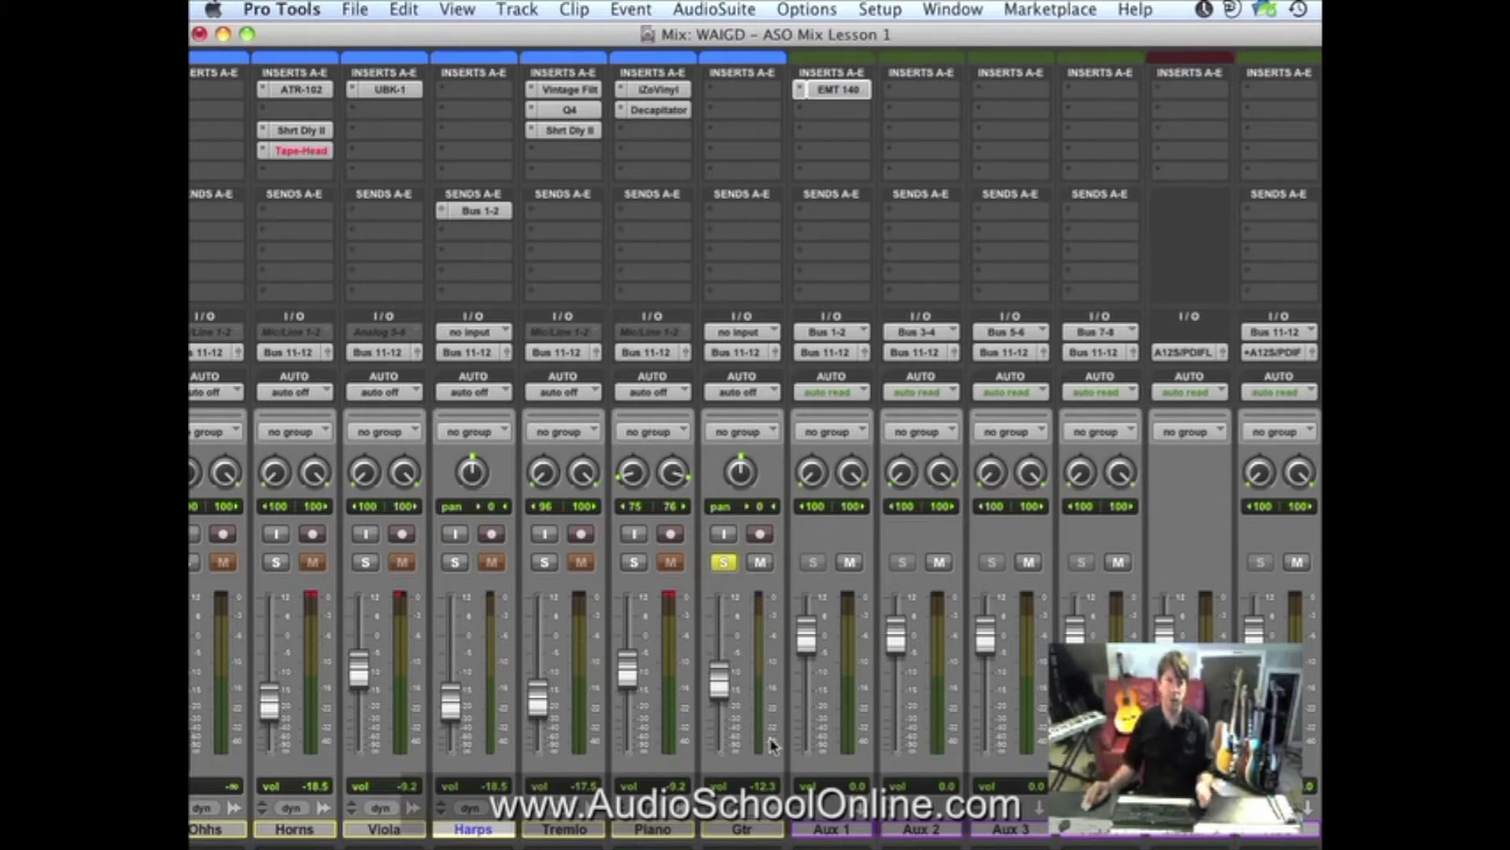
Add the DSP Trim plug-in from the Other category to Gtr's first insert slot.
left_click(747, 90)
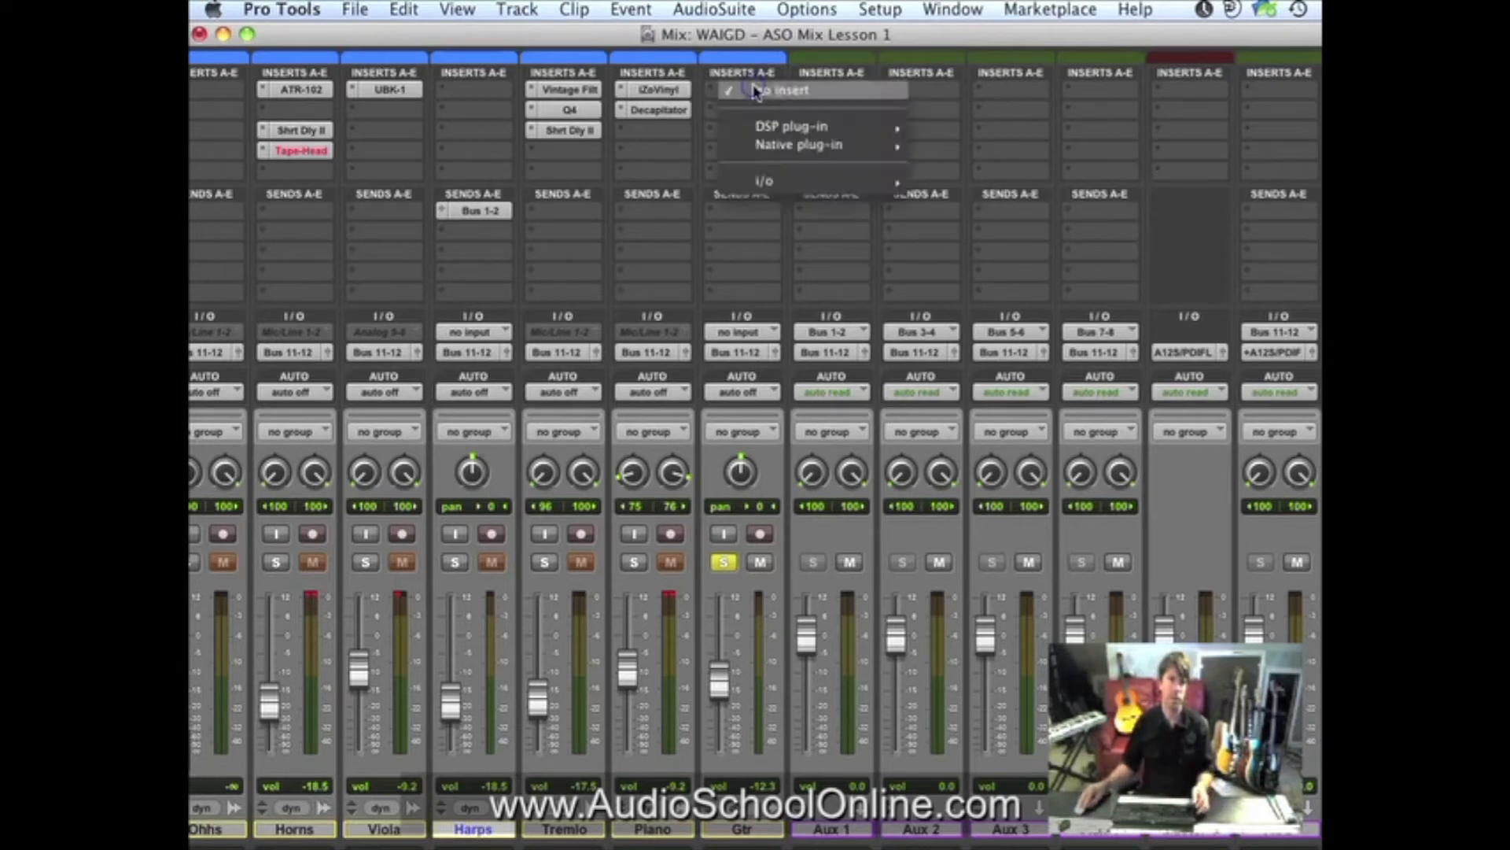
mouse_move(794, 127)
mouse_move(1014, 132)
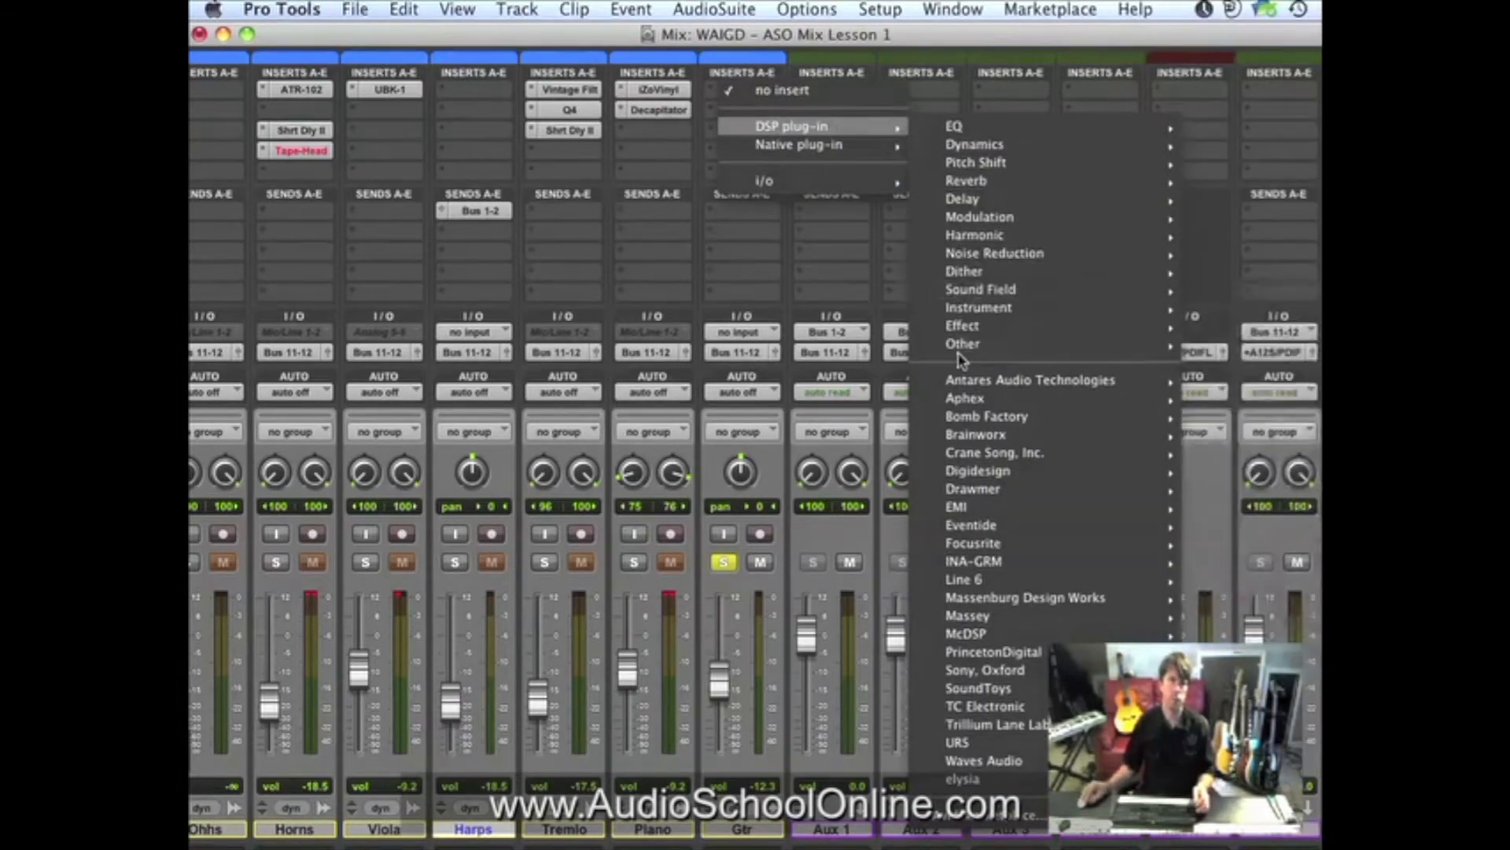
mouse_move(961, 340)
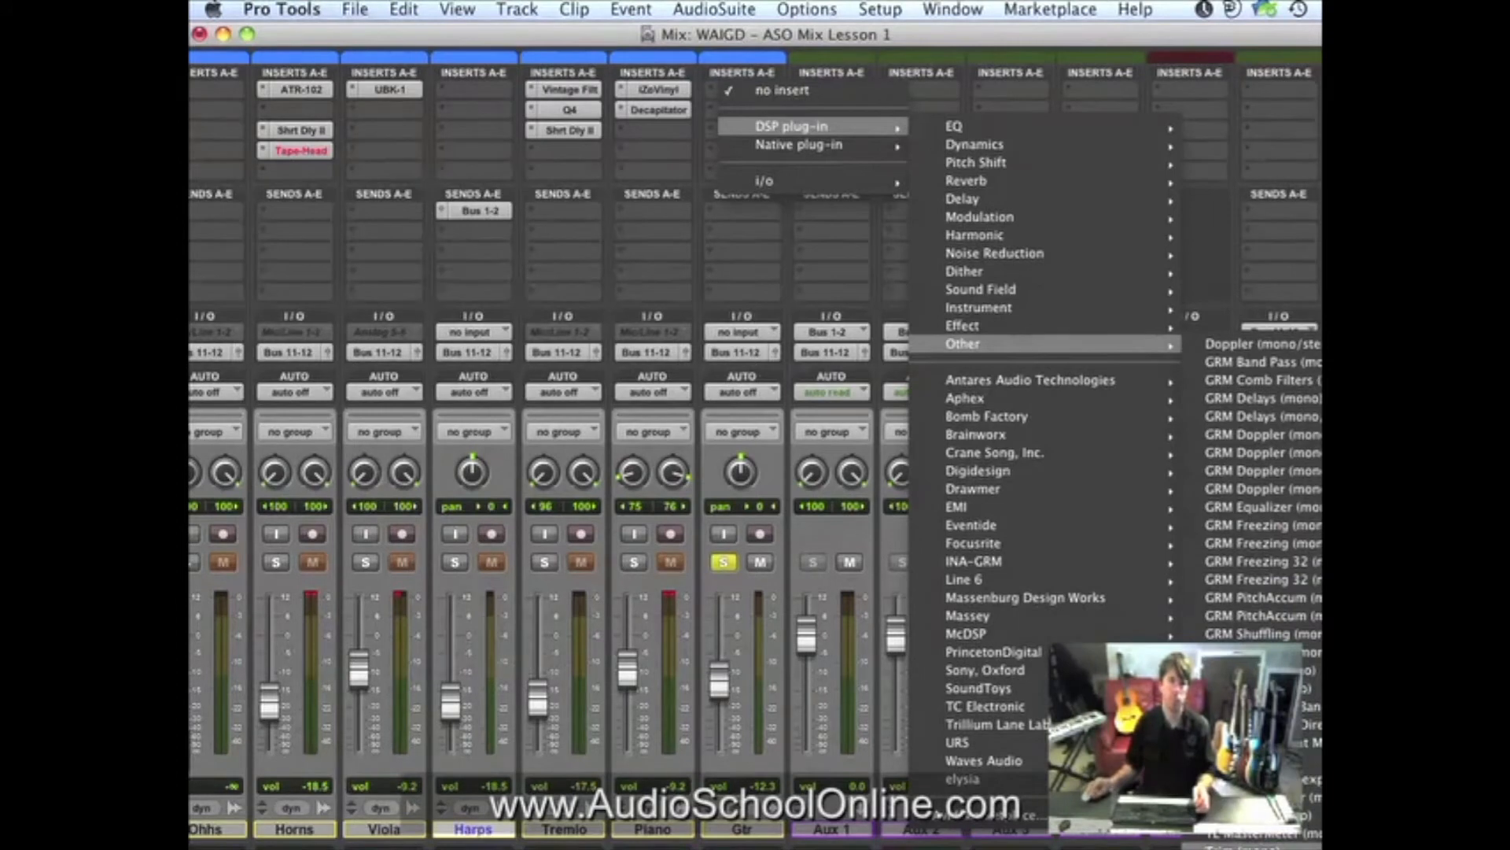
left_click(1258, 844)
Lower the Trim gain on Gtr to -15.2 dB and briefly audition the soloed track.
left_click_drag(718, 387, 665, 392)
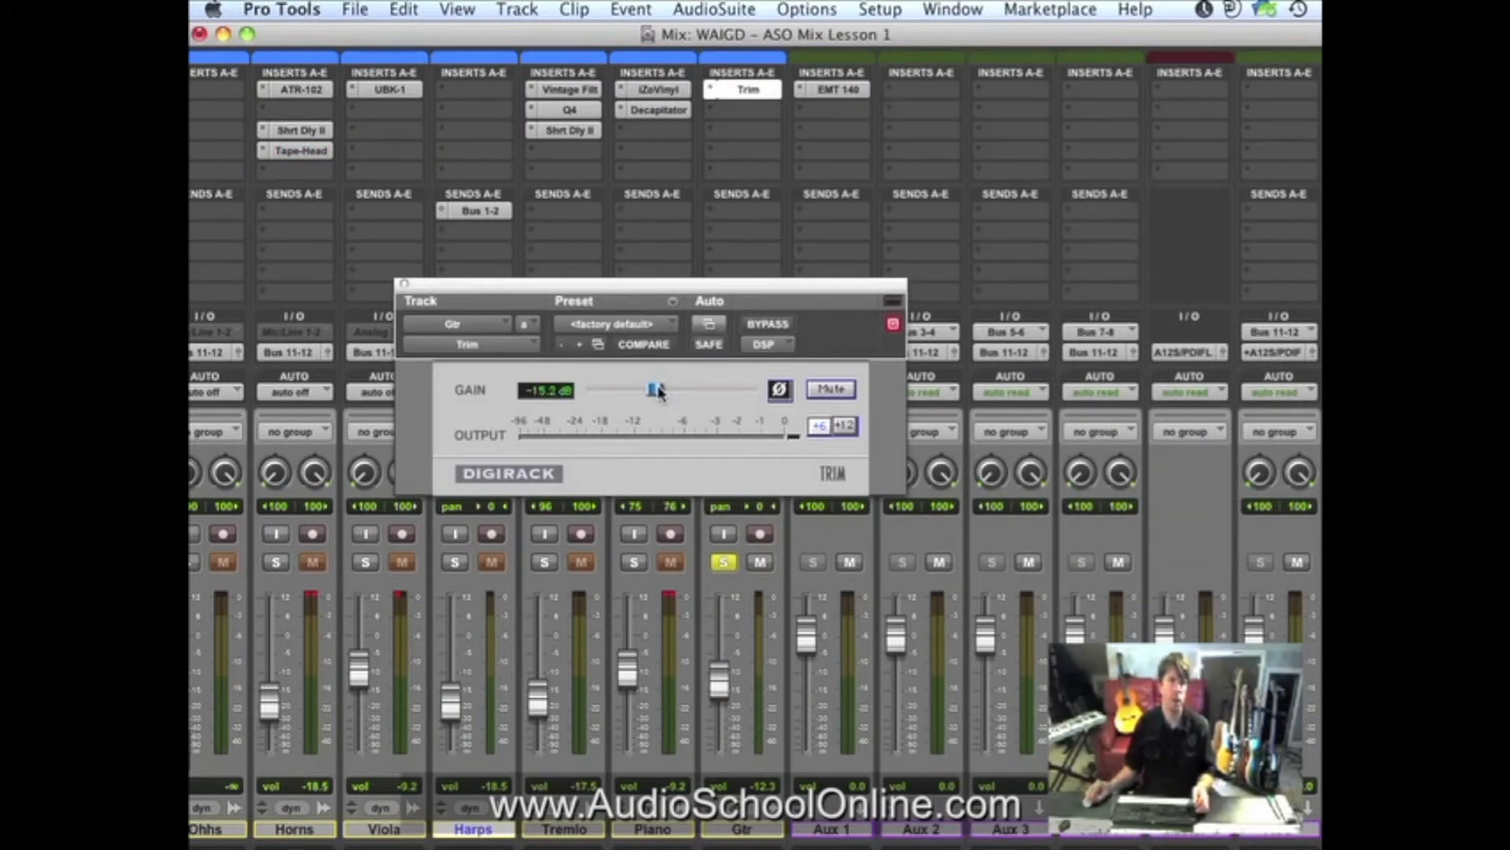
key("space")
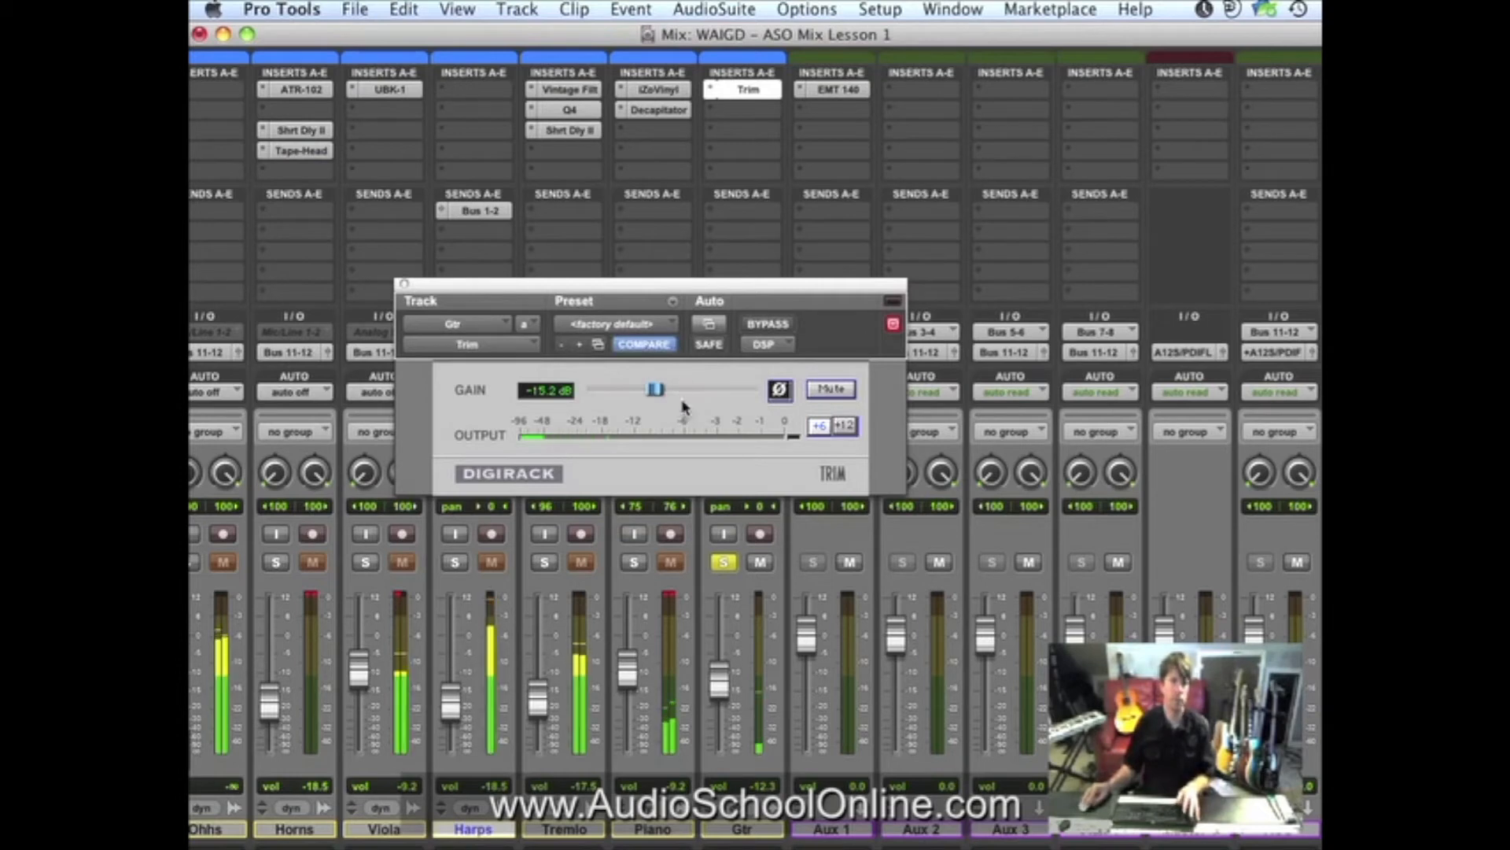
key("space")
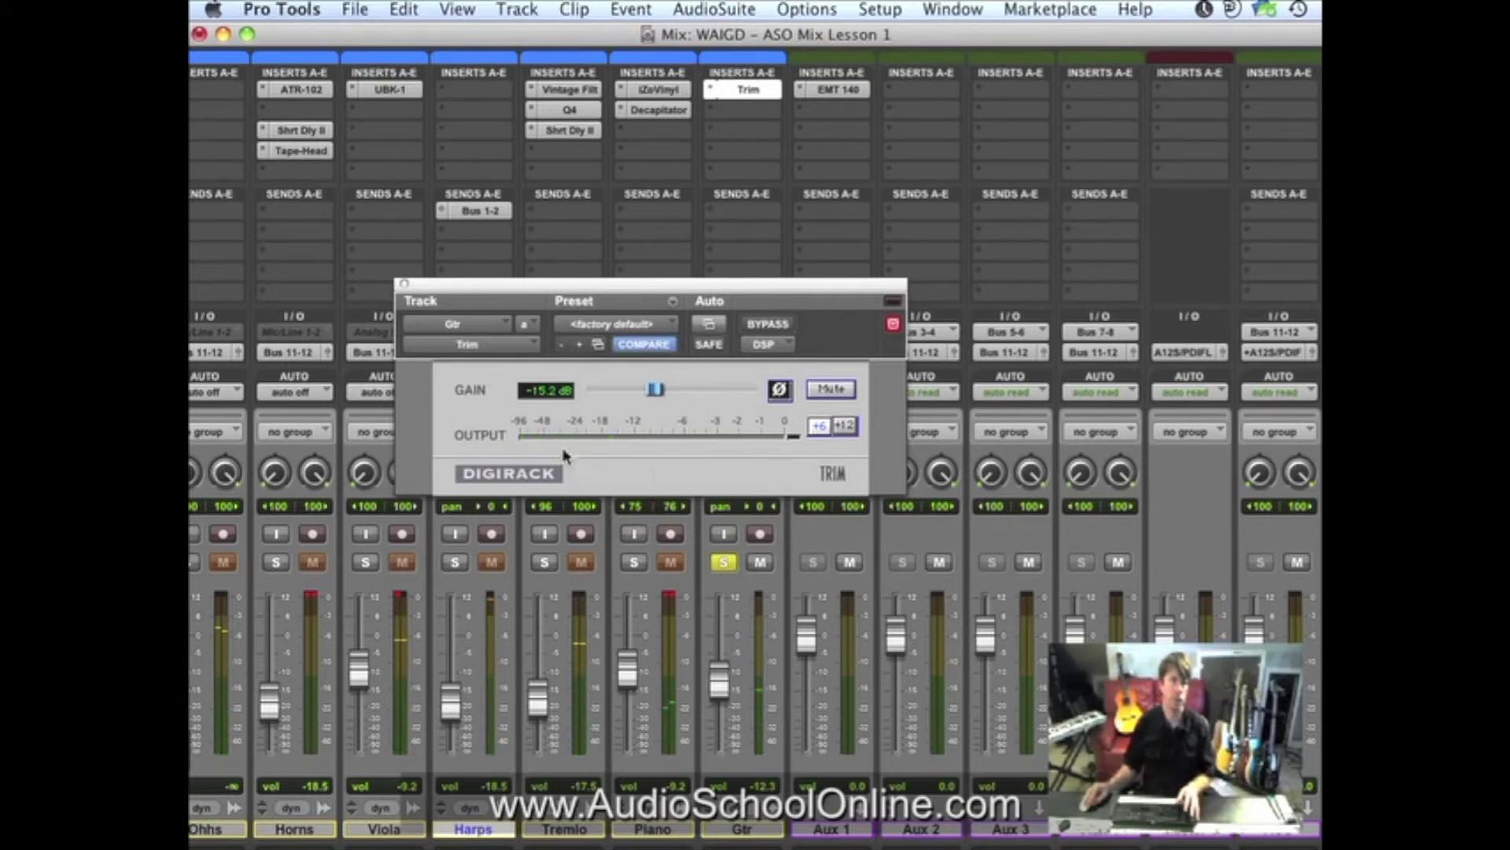
Add the native IK Multimedia AmpliTube 3 plug-in to Gtr's second insert slot and reposition its window so the amp controls are fully accessible.
left_click(757, 112)
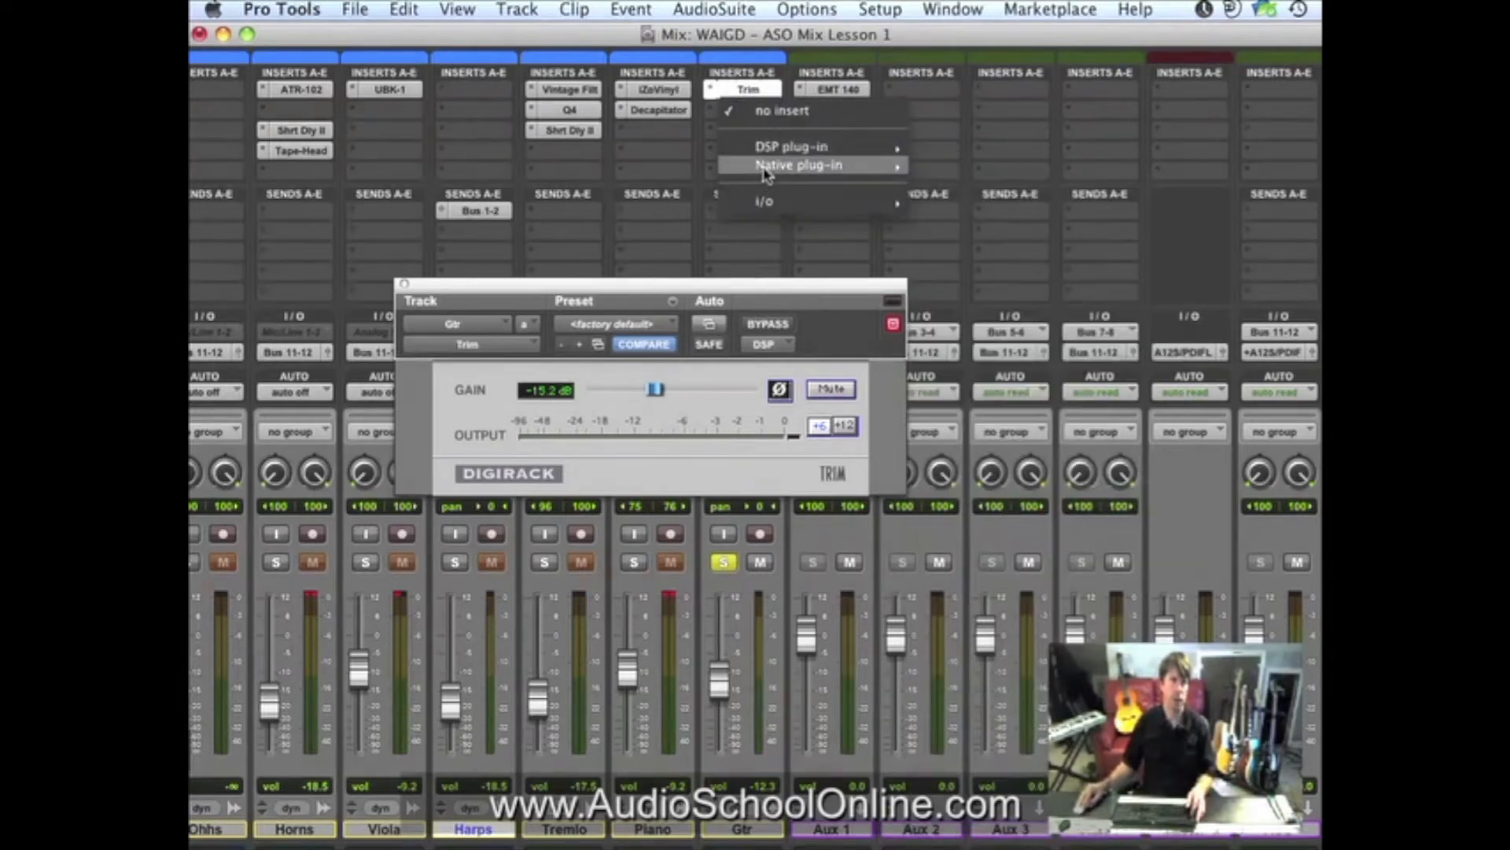
mouse_move(767, 169)
mouse_move(1063, 515)
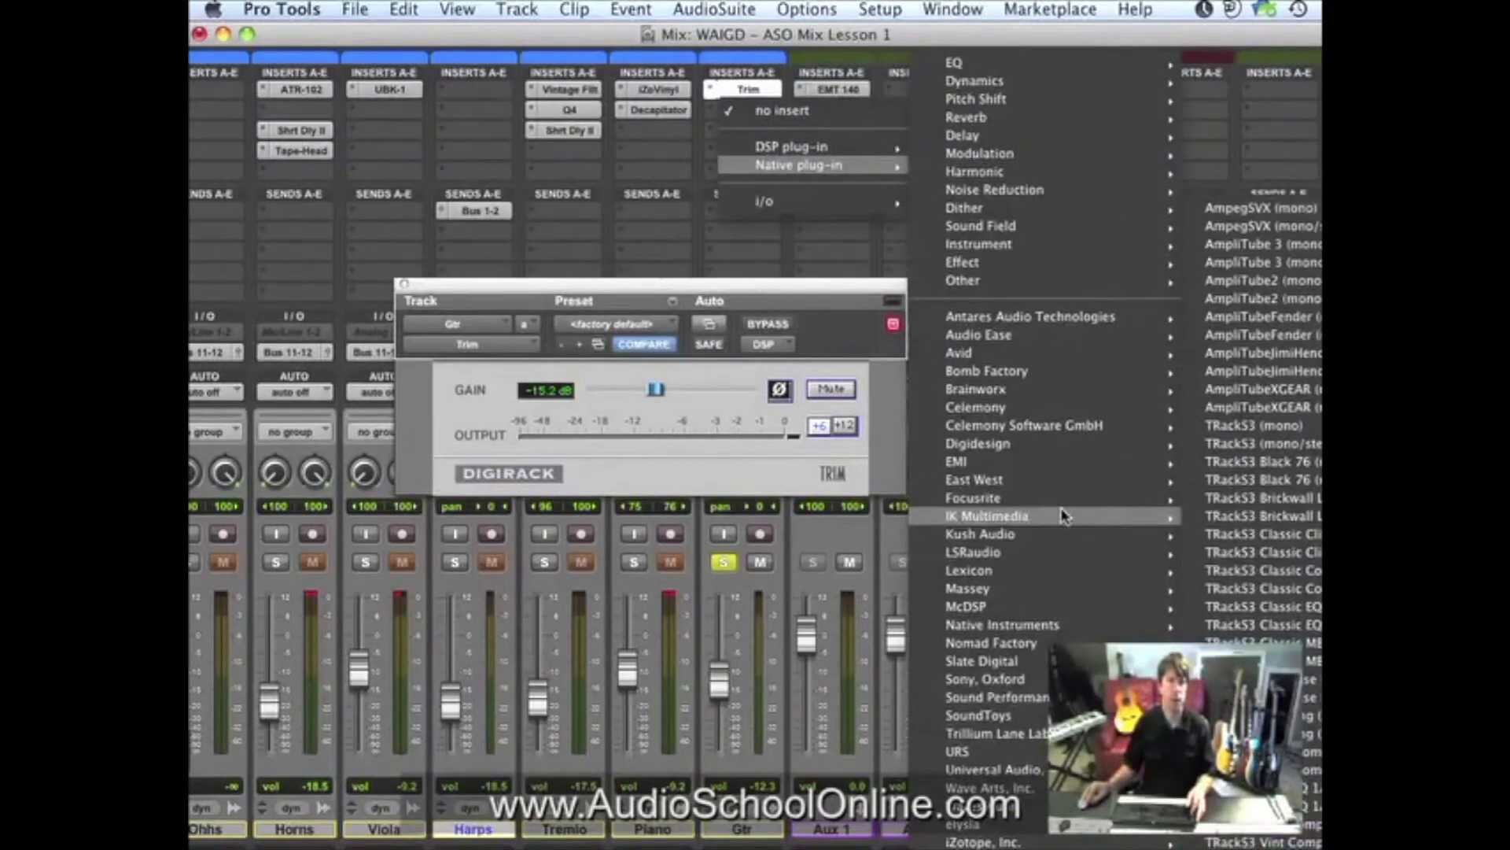
left_click(1263, 266)
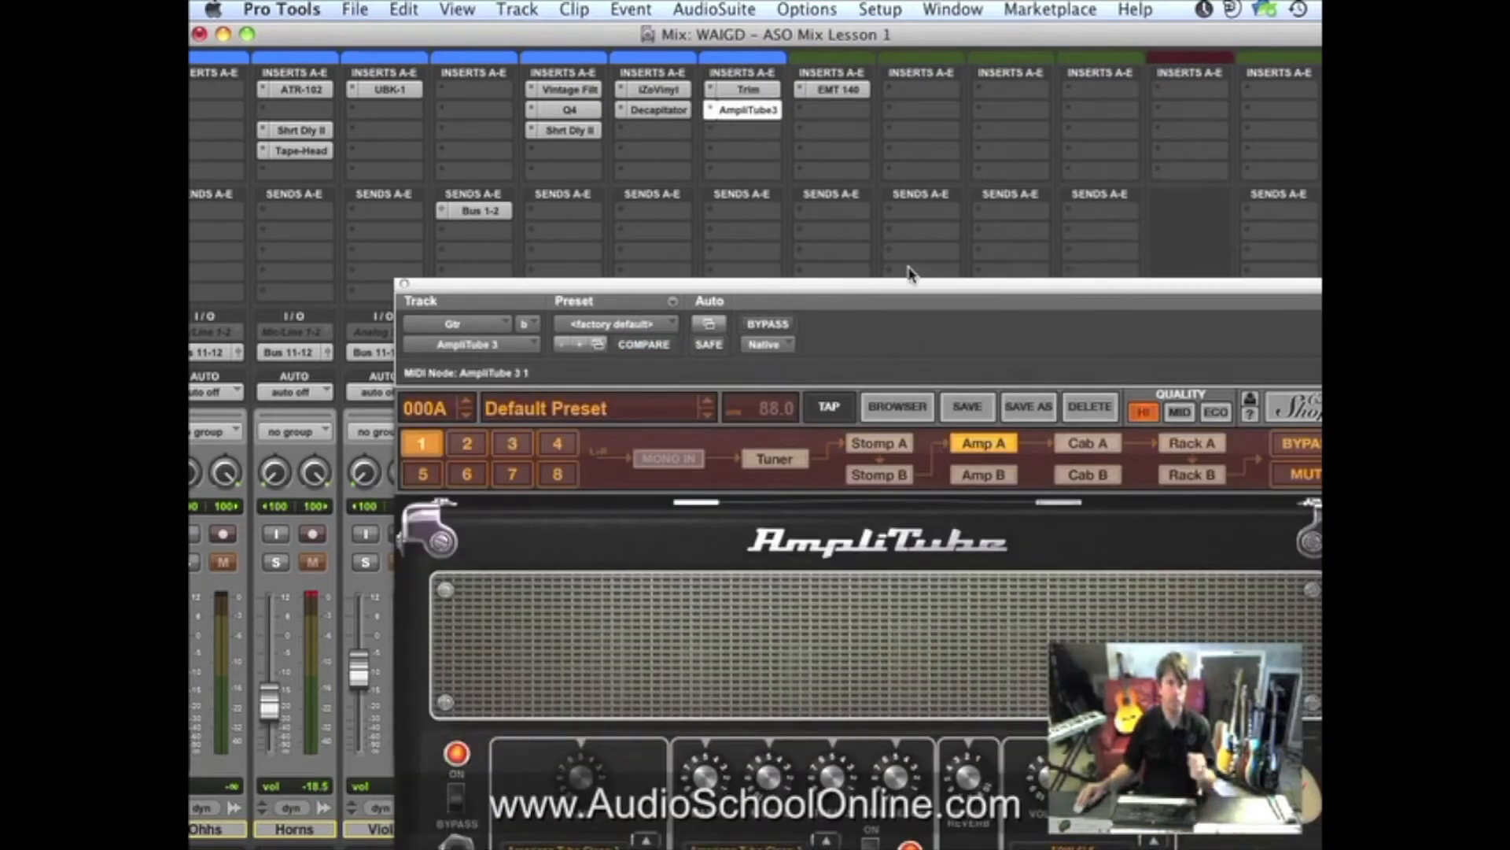
left_click_drag(897, 291, 708, 71)
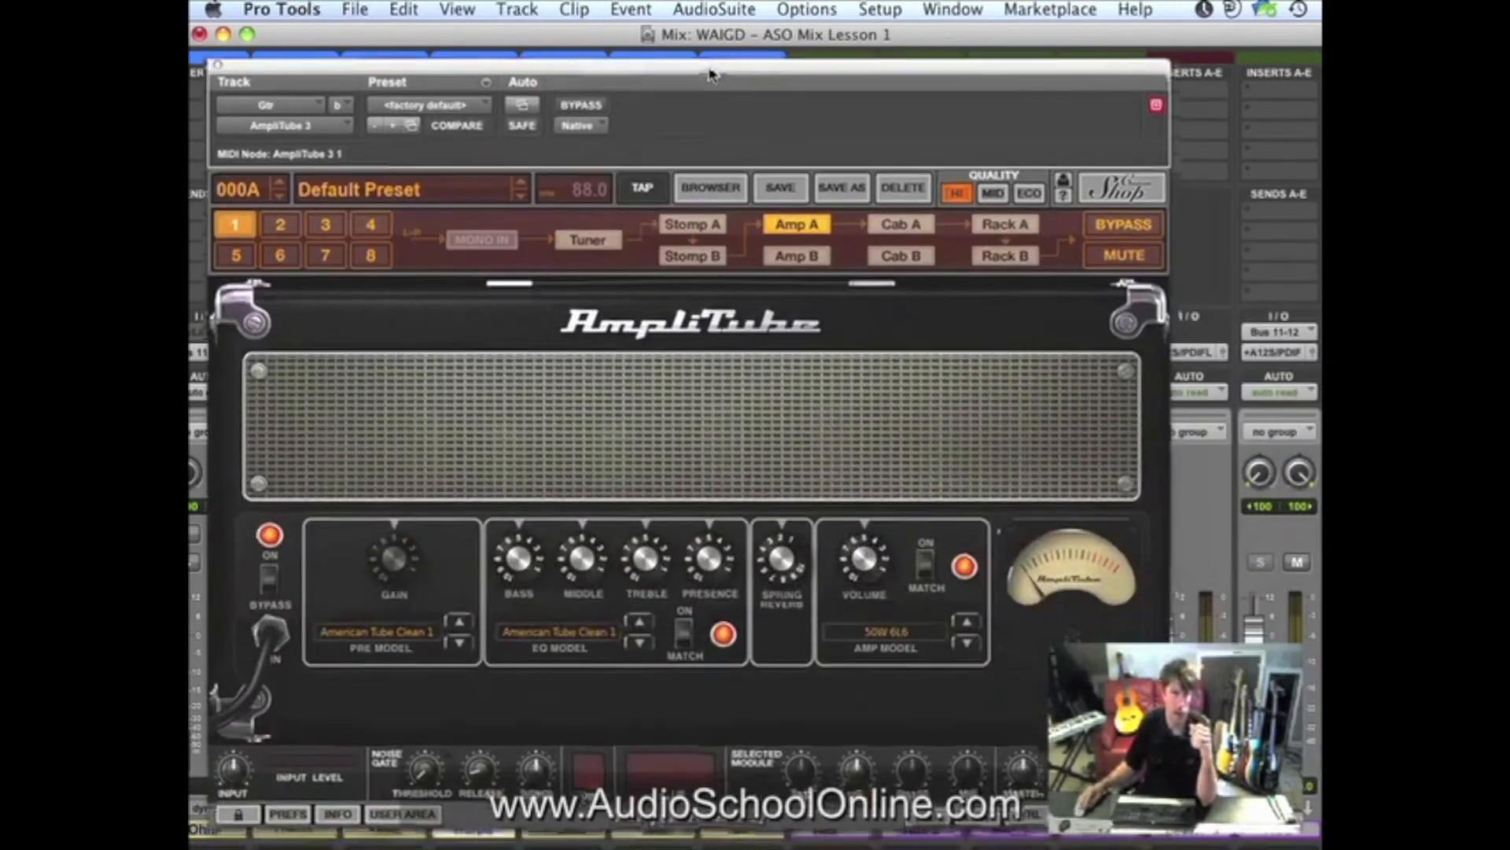
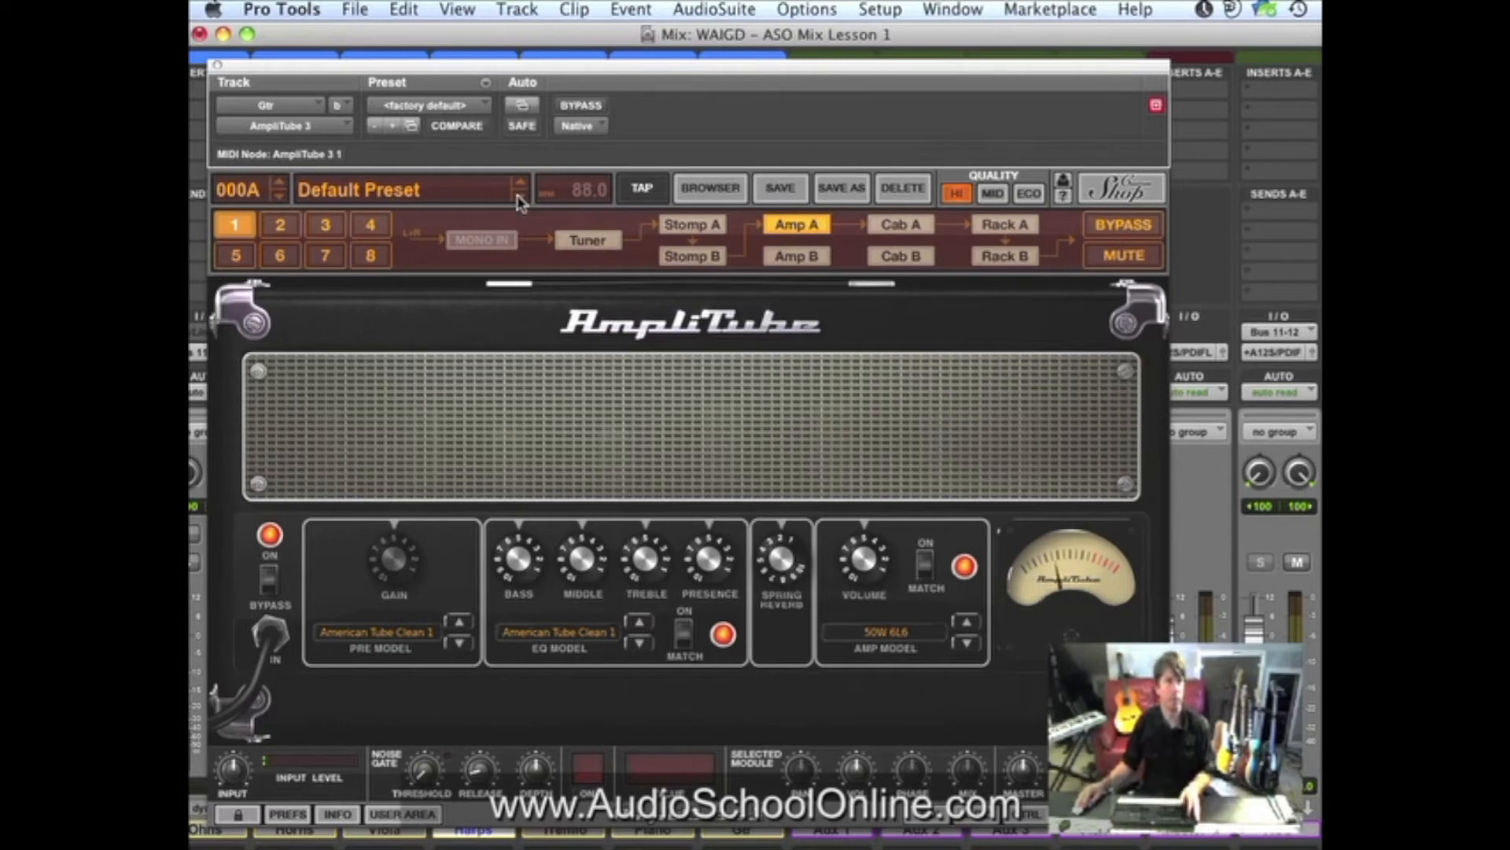
Audition successive AmpliTube 3 presets on Gtr, advancing through 360 Preamp - Direct and Bottom Crunch to Lead on Rhythm 2.
left_click(519, 198)
left_click(518, 198)
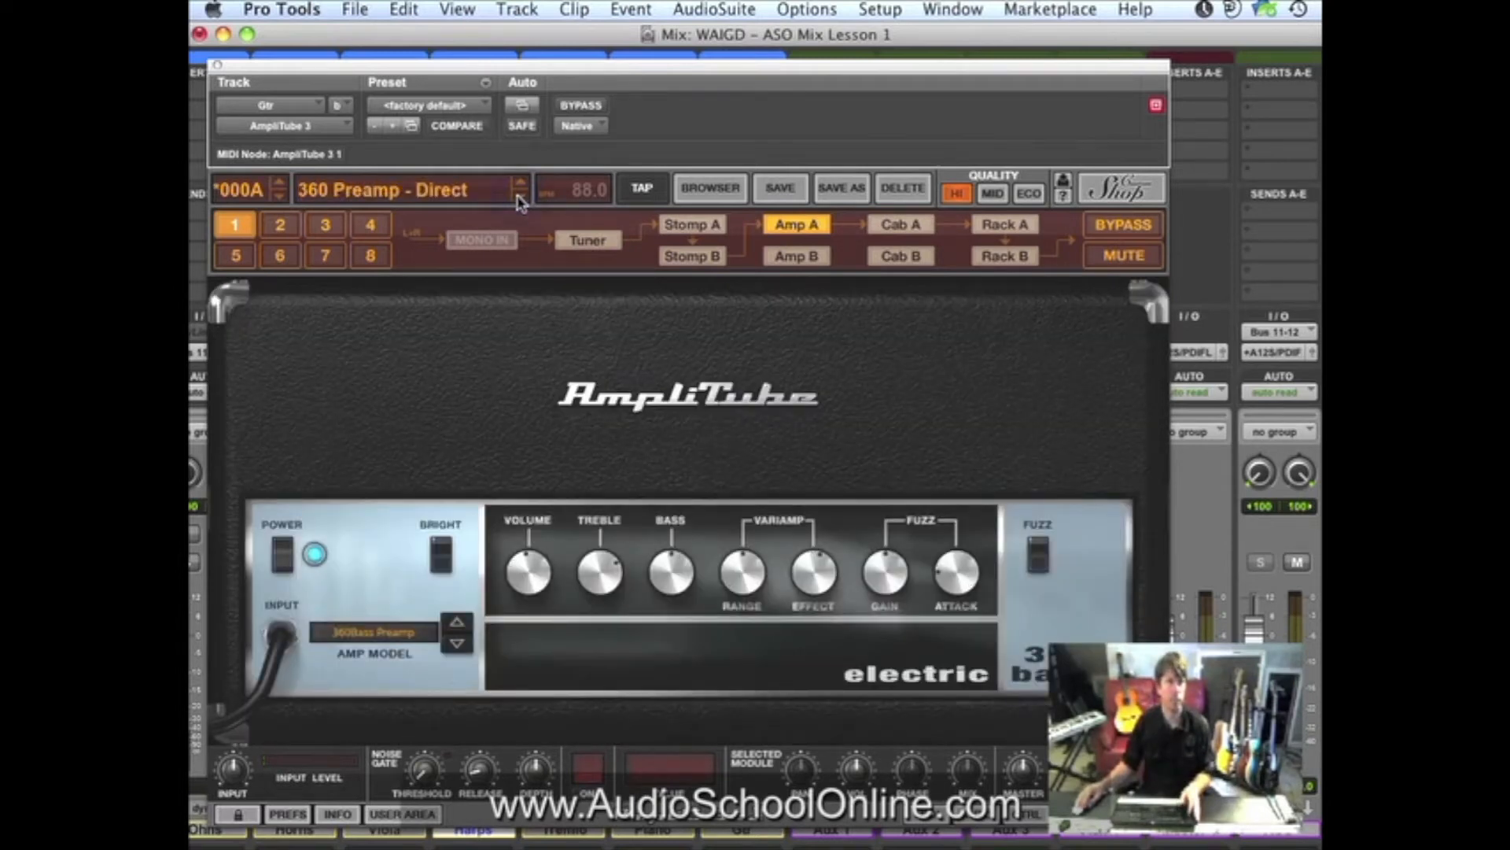
left_click(519, 199)
left_click(519, 199)
left_click(519, 199)
left_click(519, 199)
left_click(519, 199)
left_click(519, 199)
left_click(519, 199)
left_click(519, 199)
left_click(520, 199)
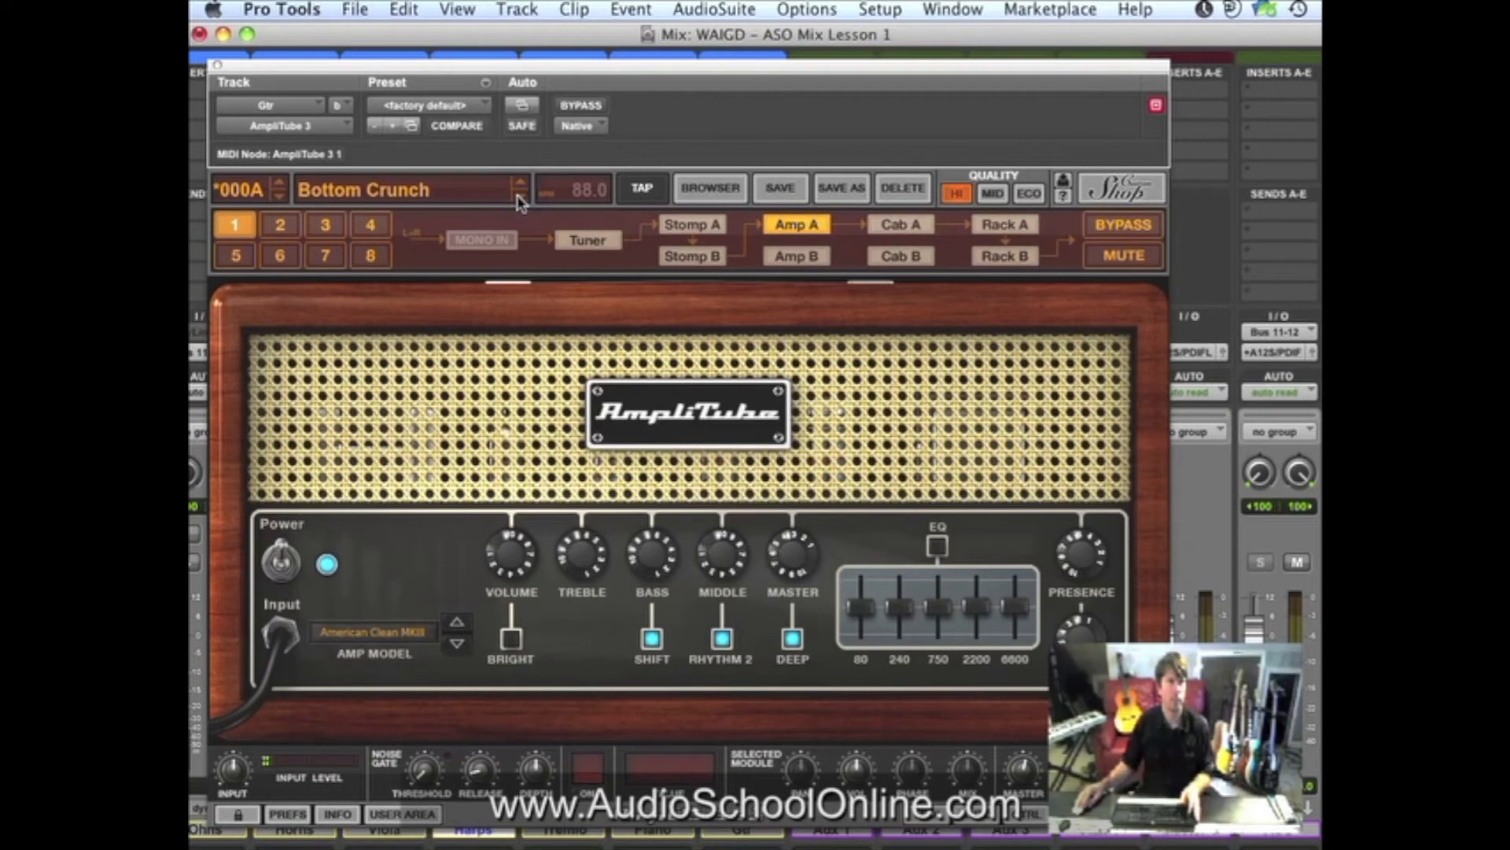
left_click(519, 199)
left_click(519, 199)
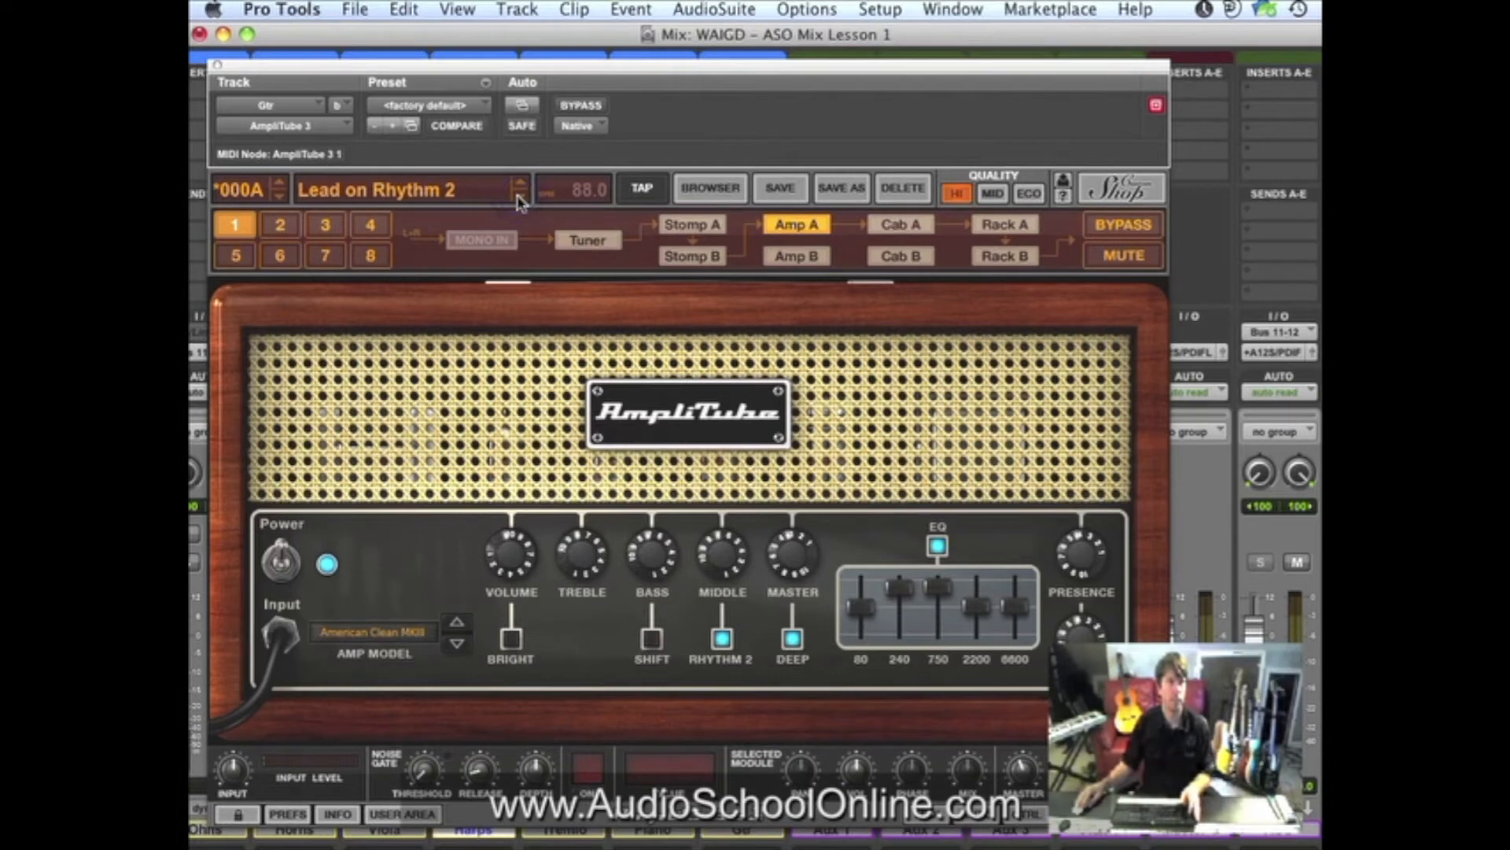
Load the MKIII Clean Edgy 1 preset in the Gtr track's AmpliTube 3 and raise the track's fader to -11.7 dB.
left_click(519, 199)
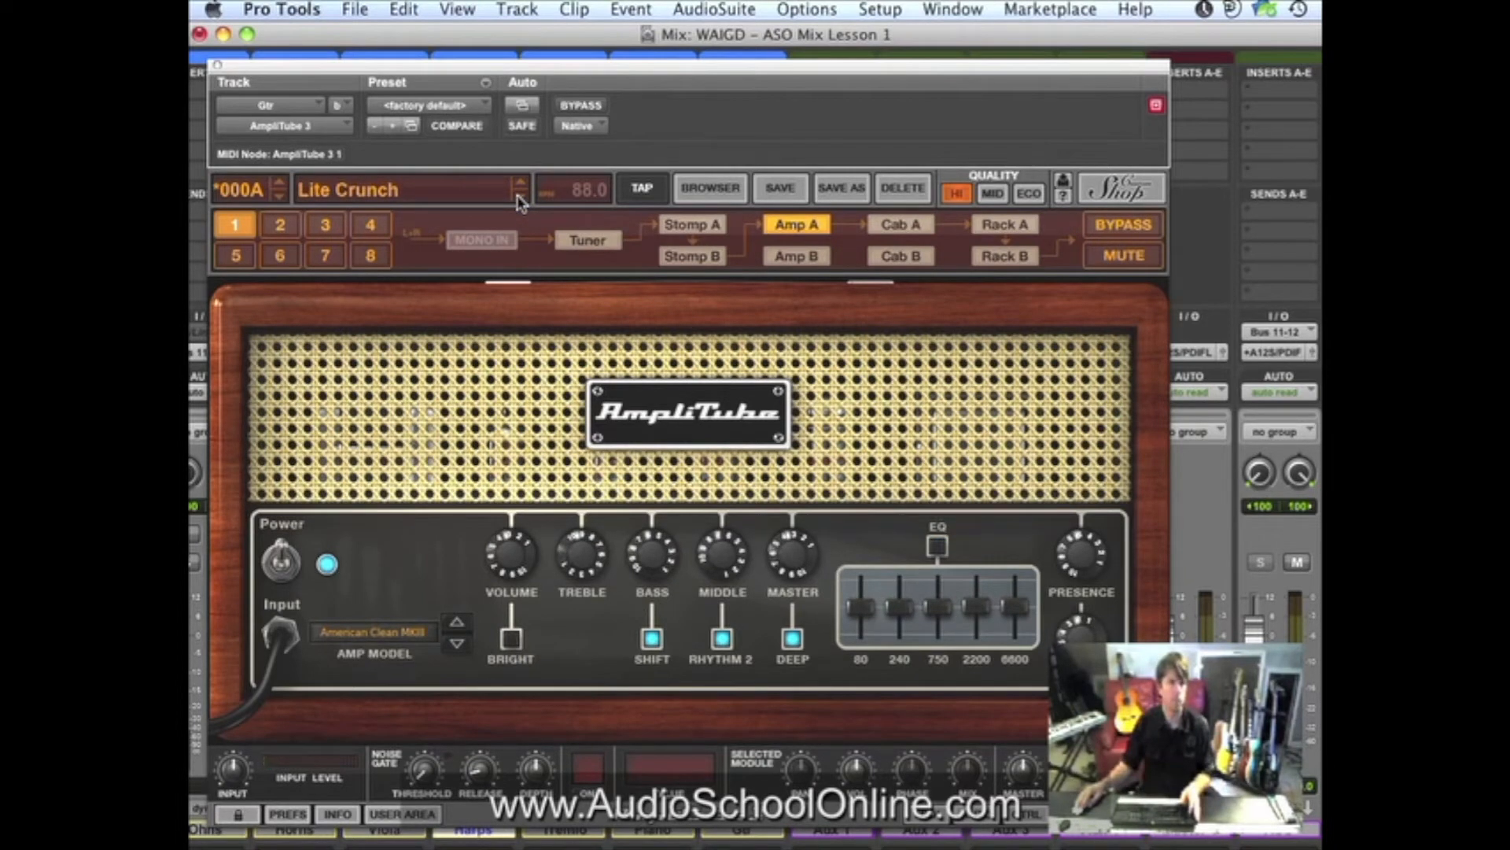
left_click(520, 199)
left_click(519, 199)
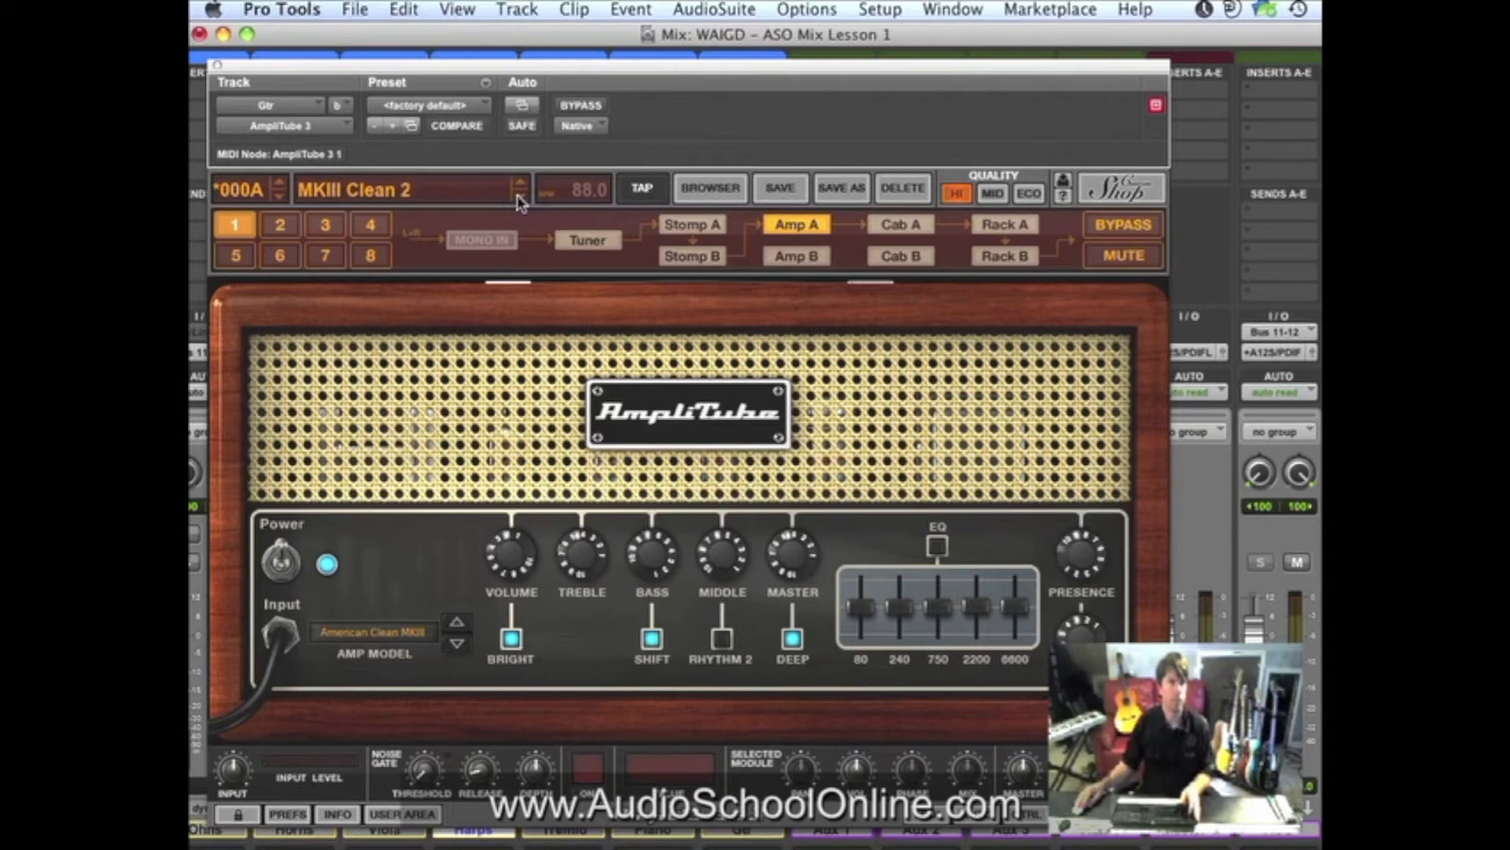
left_click(519, 199)
left_click(519, 199)
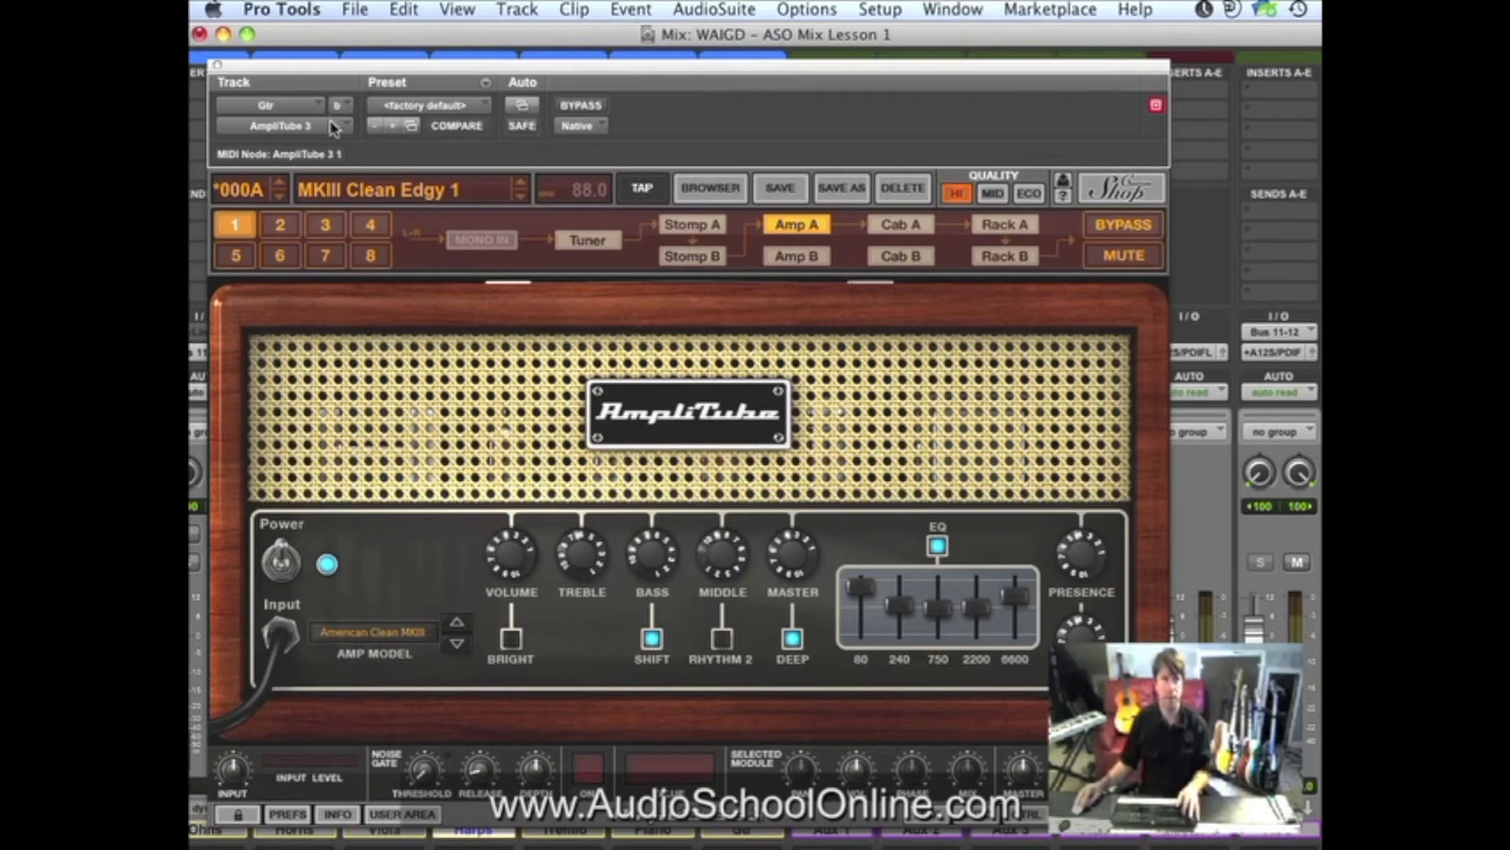
left_click(217, 67)
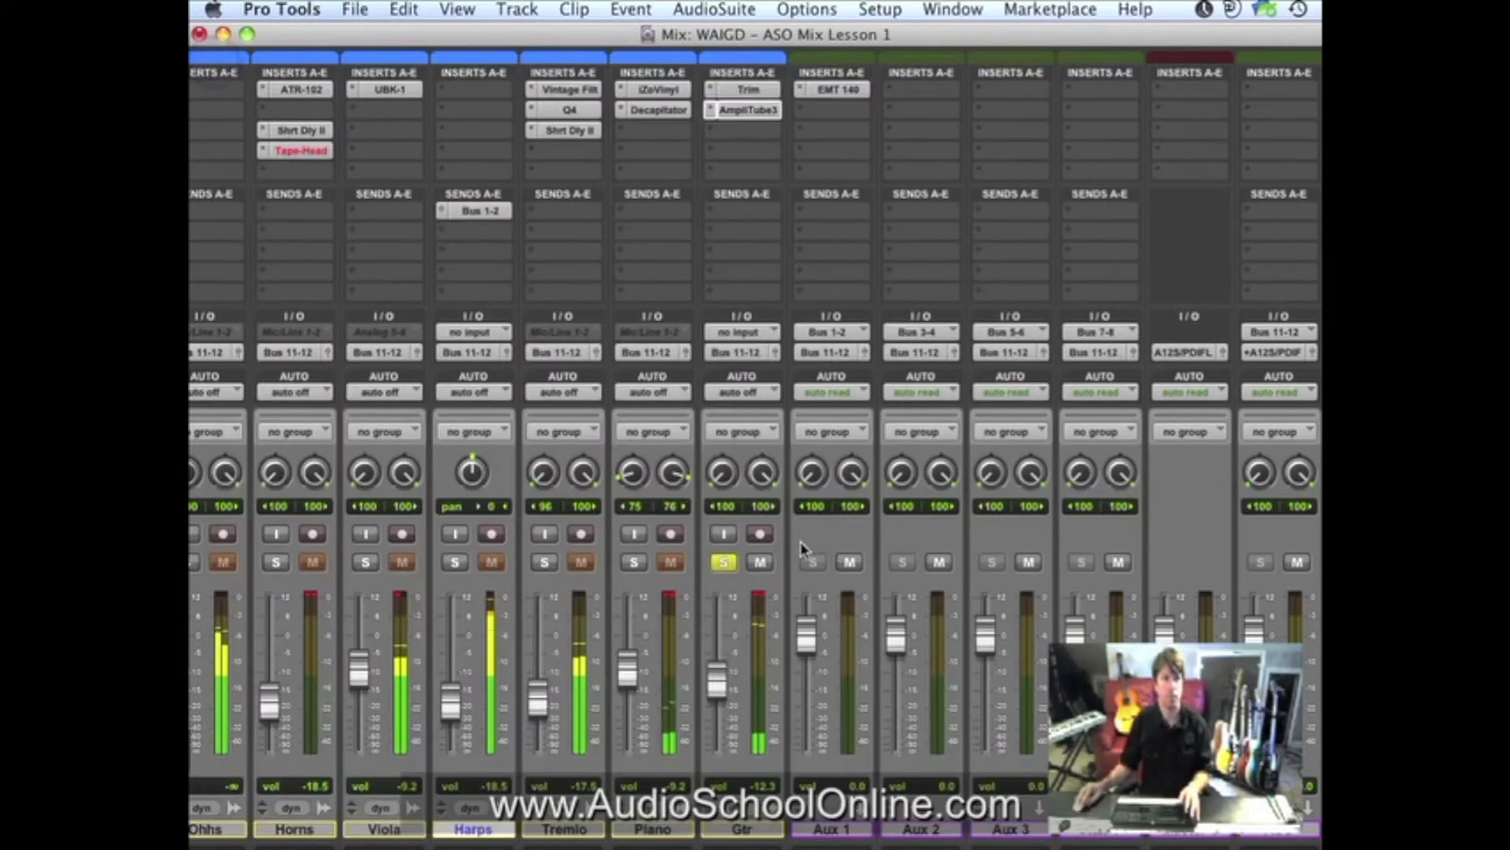
left_click_drag(722, 670, 724, 667)
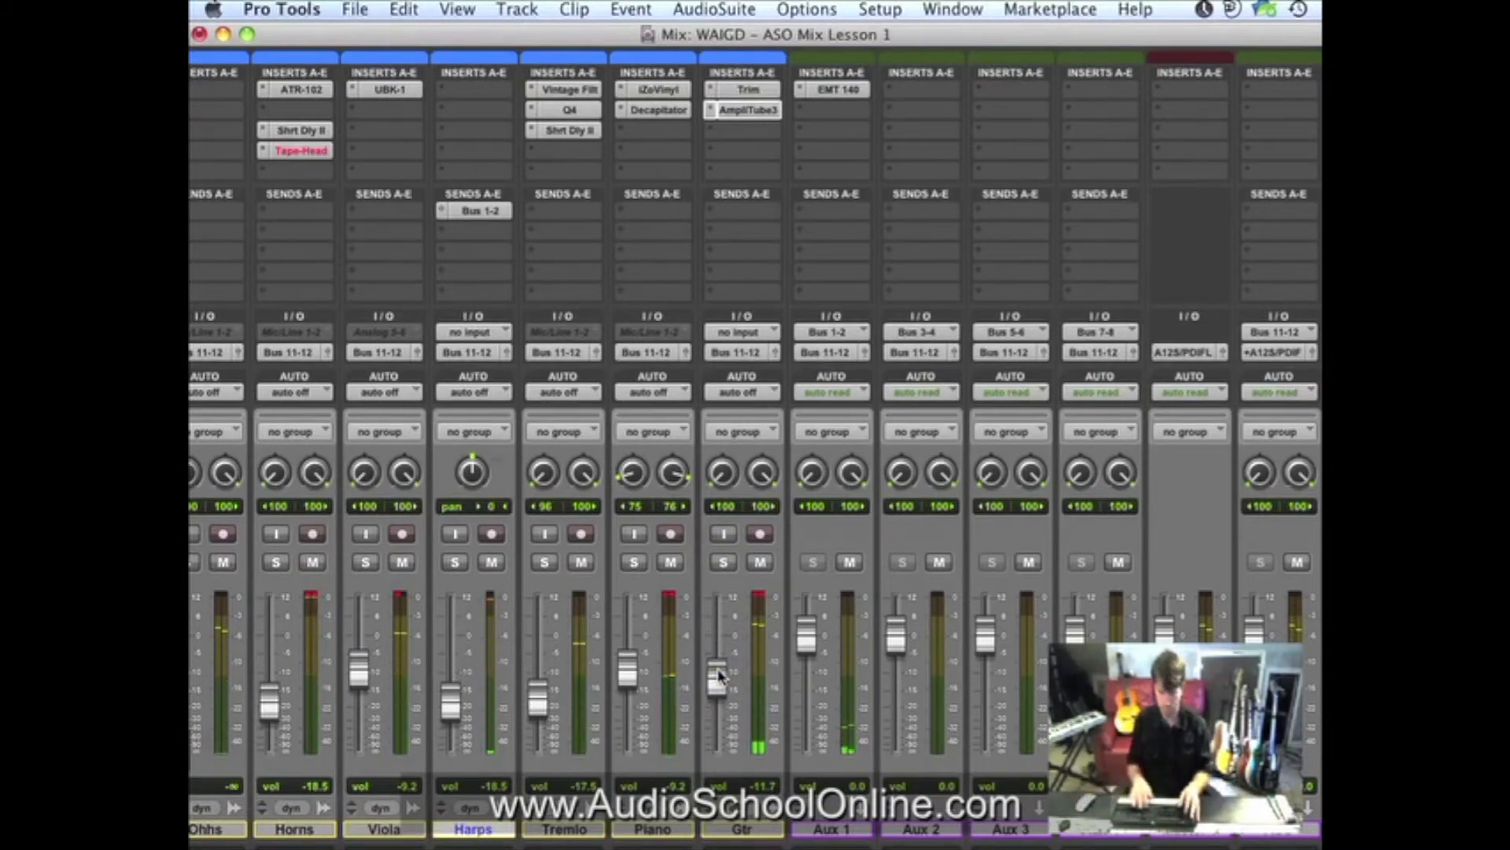
Zoom out in the Edit window, set the playback start to 13|2|000 and solo the Gtr track for listening.
key("super+equal")
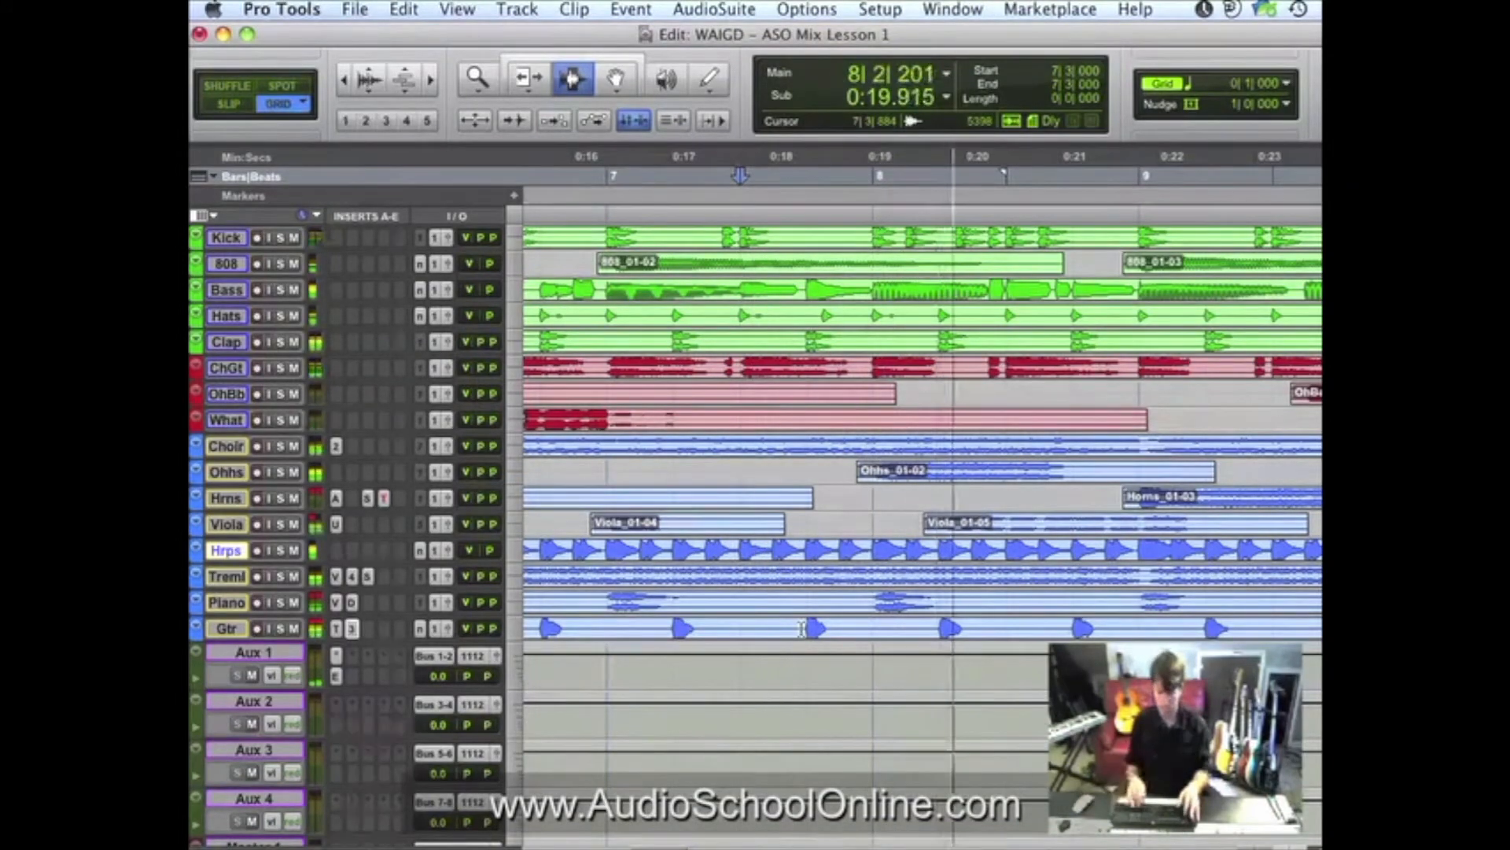
key("alt+a")
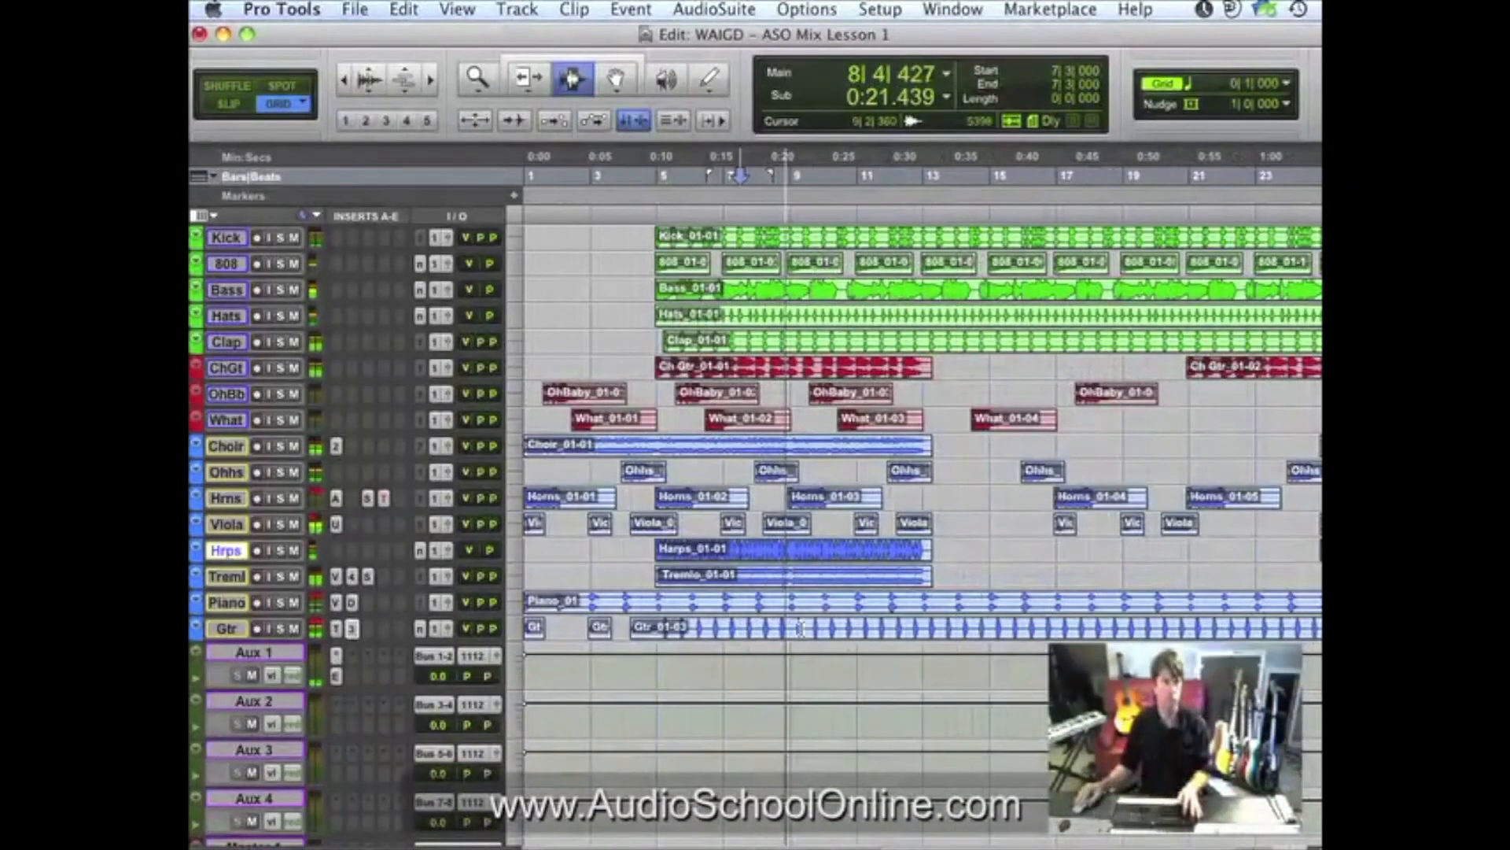
left_click(936, 627)
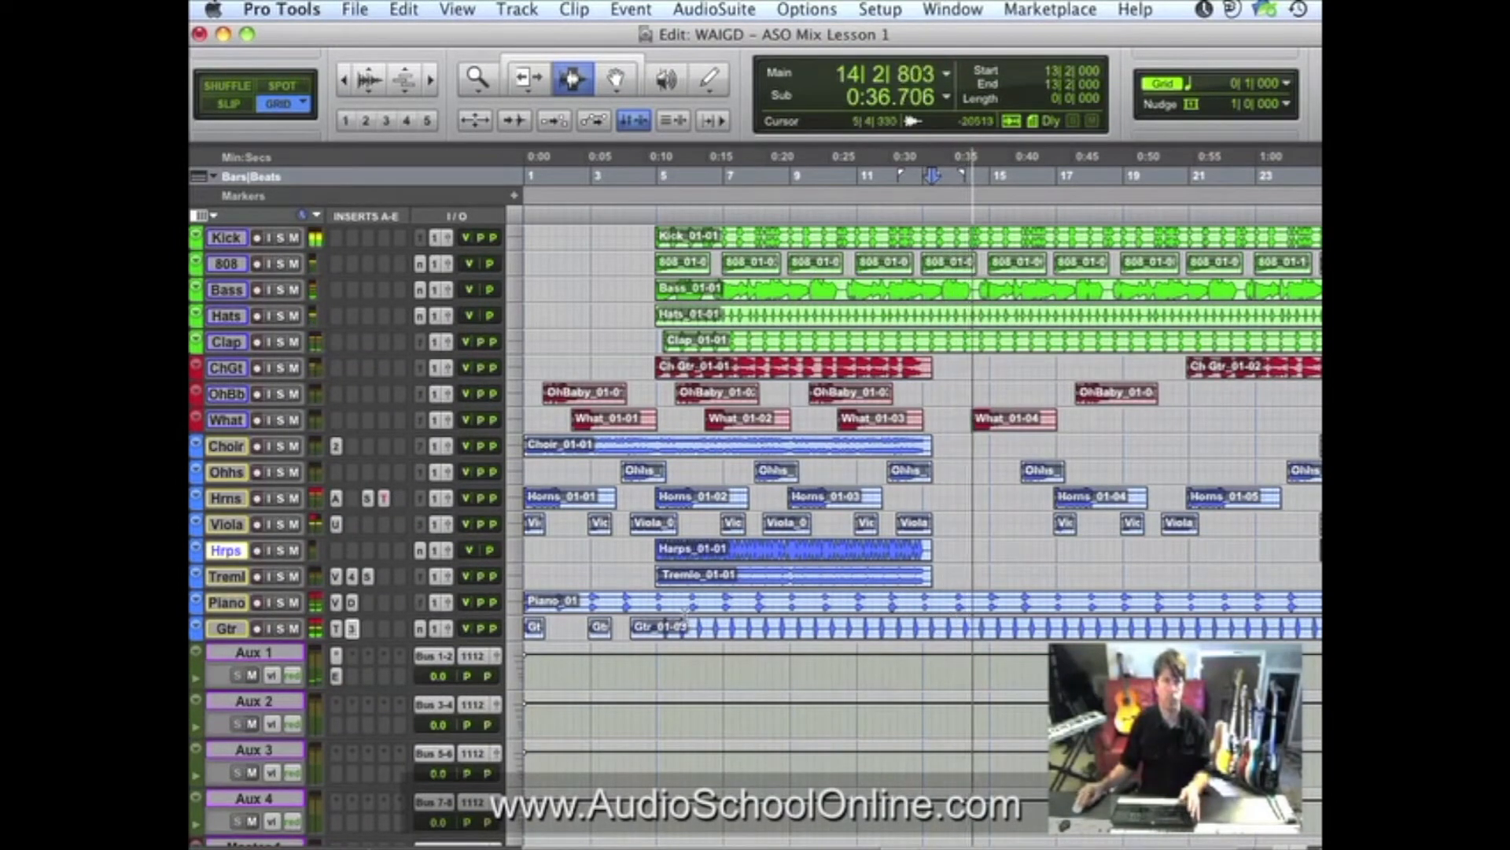
left_click(224, 628)
left_click(278, 627)
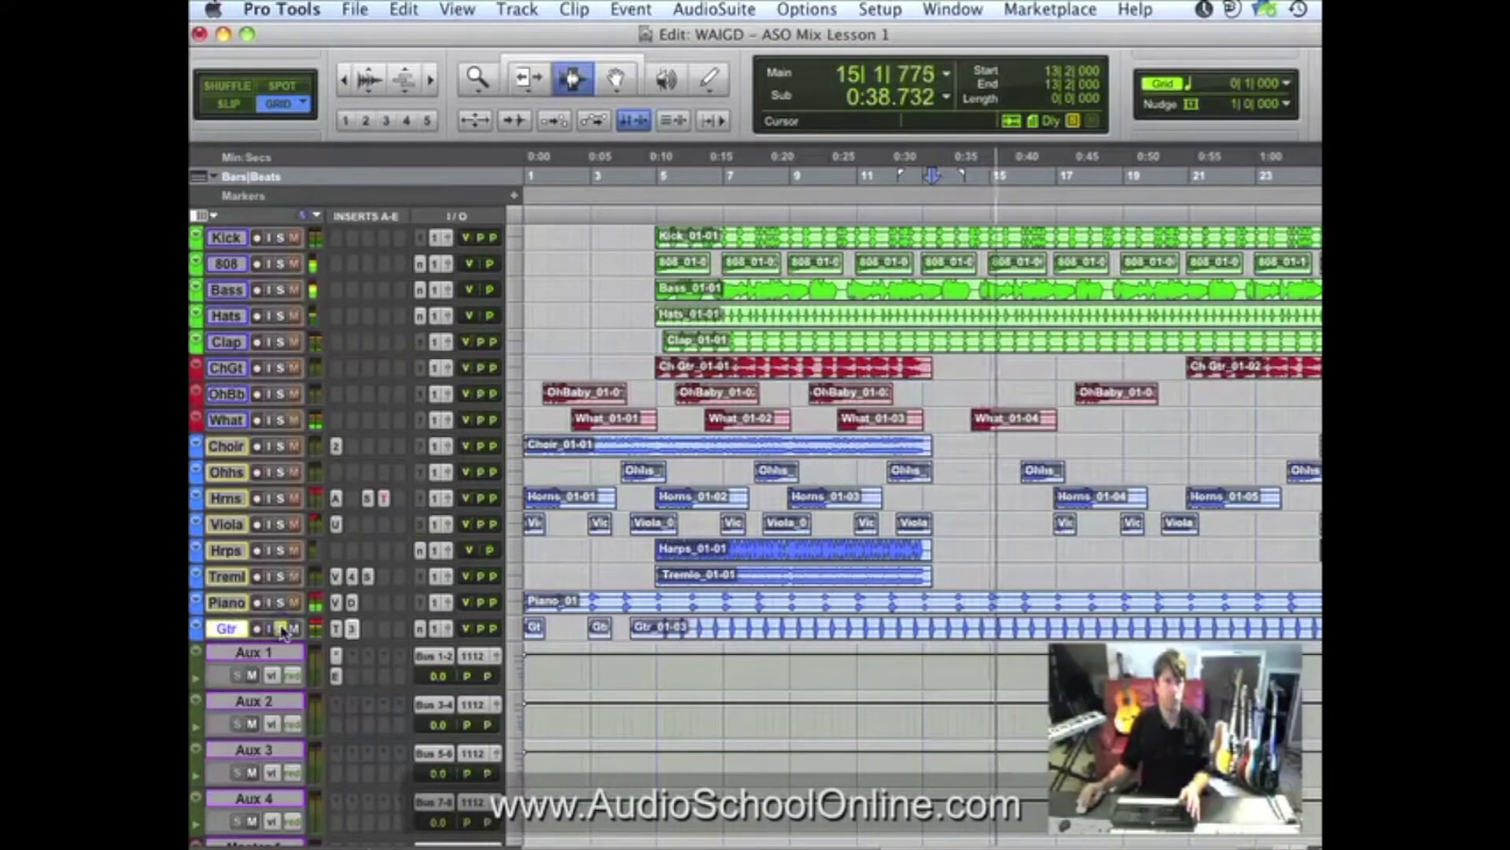
key("space")
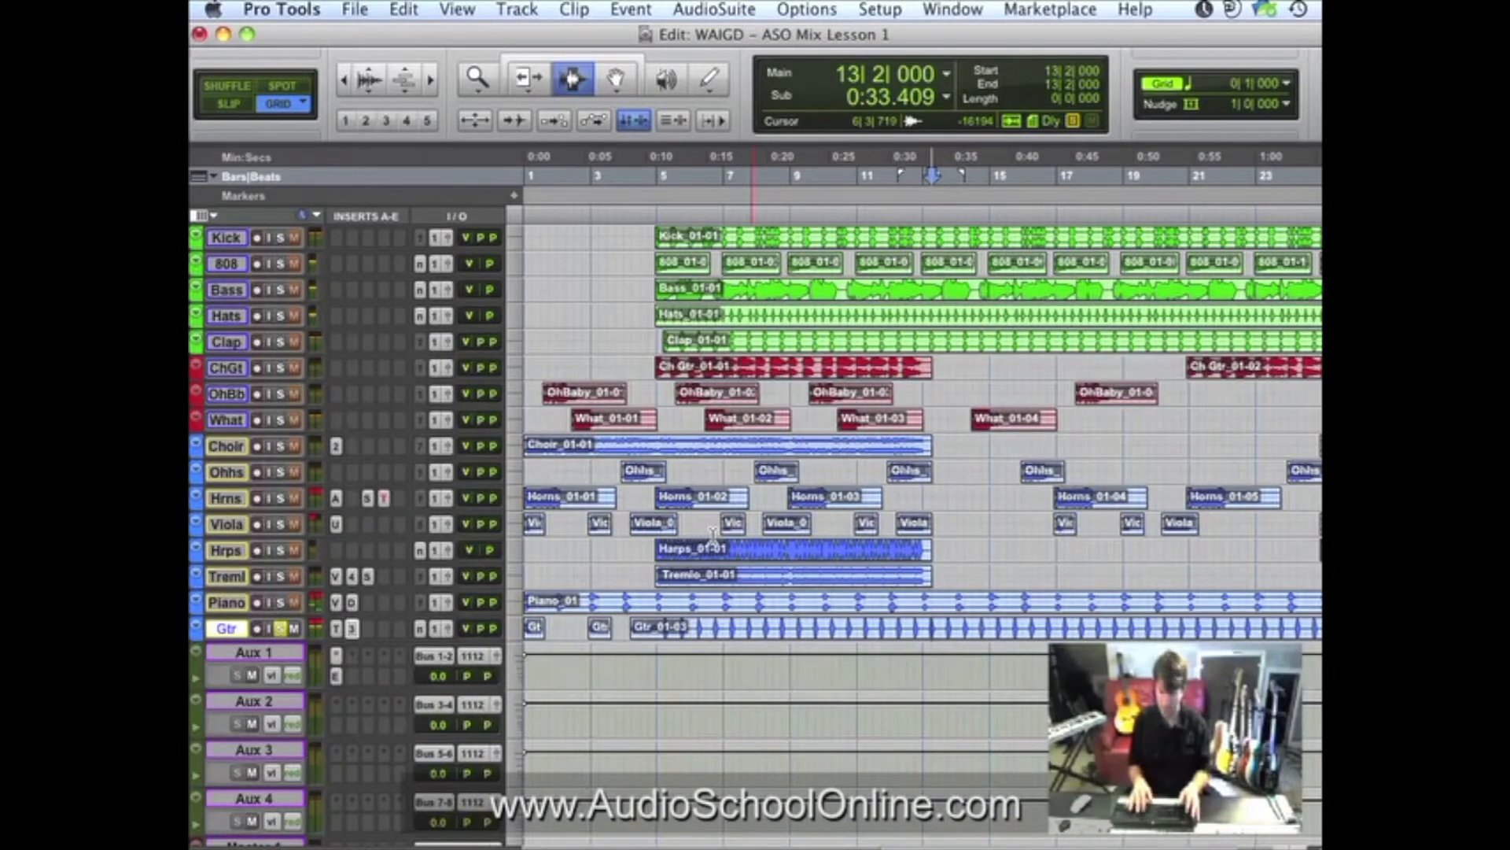
In the Gtr track's AmpliTube 3, flatten the 6600 EQ band, boost the 750 band, adjust the middle and set treble to 5.4.
key("super+equal")
left_click(755, 109)
left_click_drag(1020, 596, 938, 594)
left_click_drag(740, 566, 733, 551)
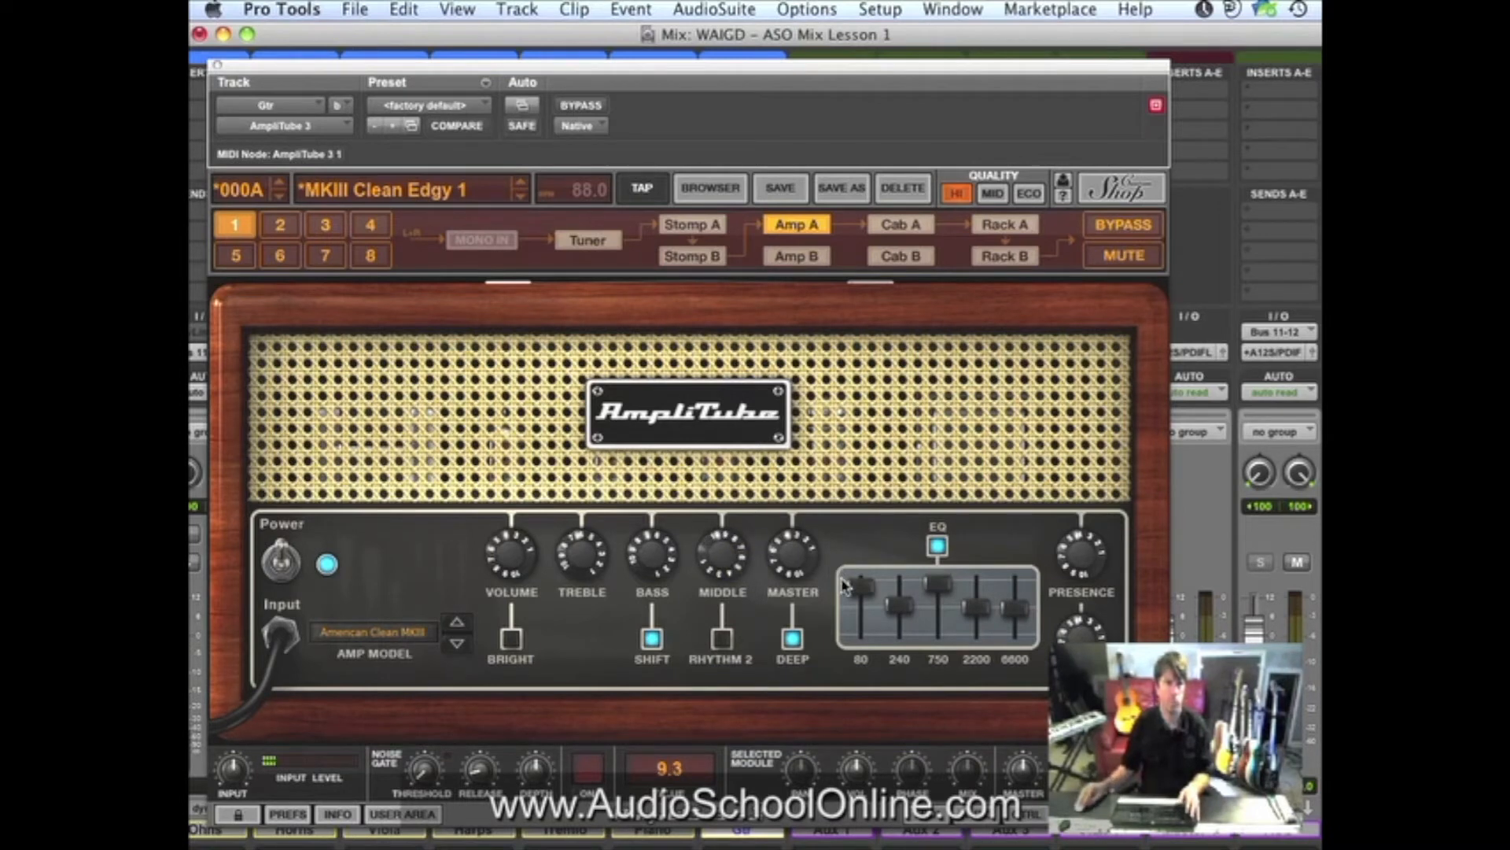
left_click_drag(641, 564, 575, 557)
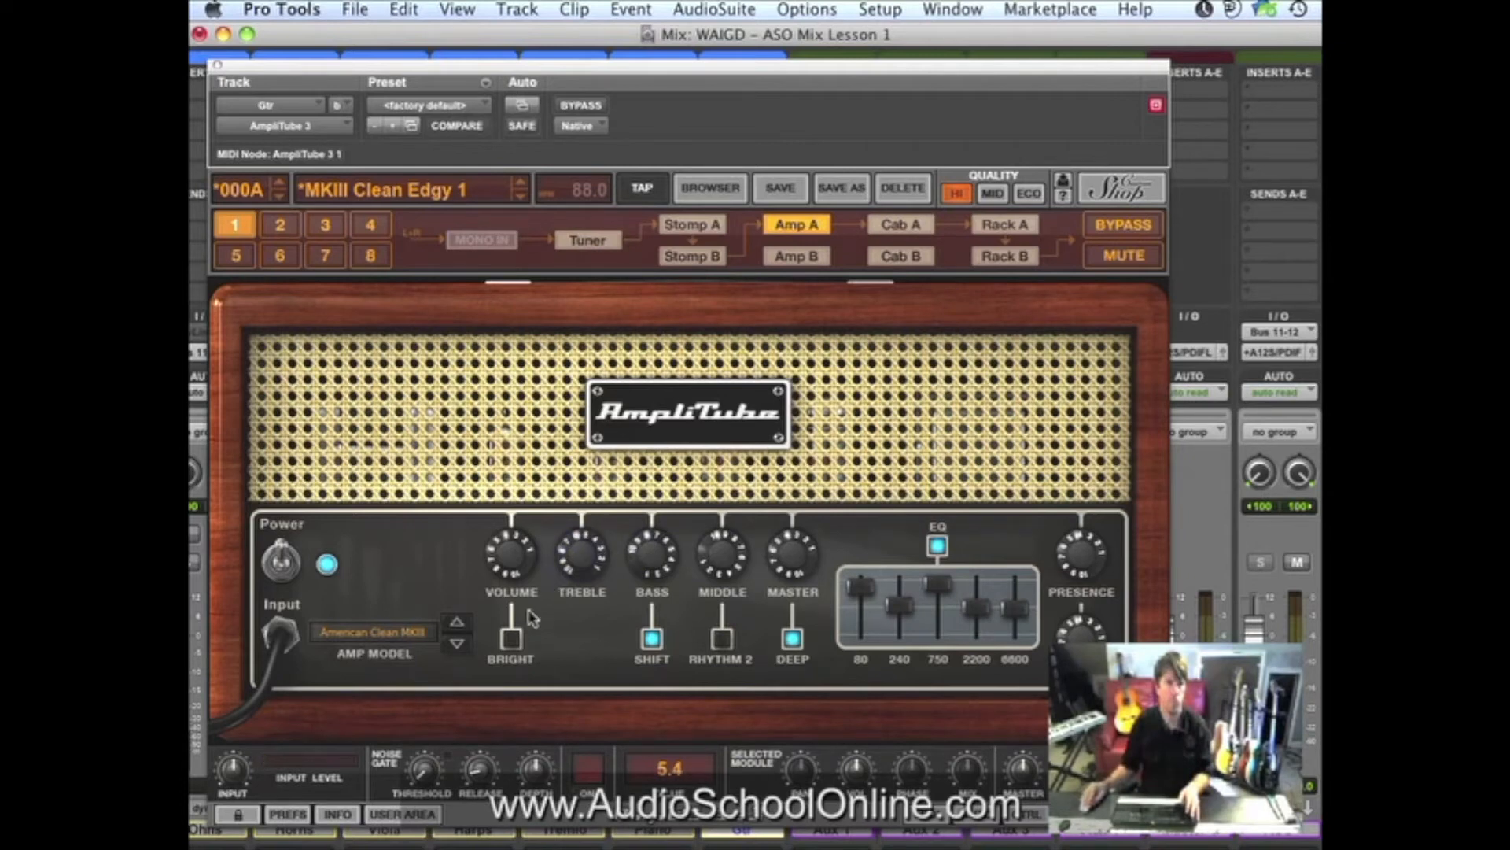
Compare the amp with the Bright switch on and off, and raise the 240 EQ band to 6.8.
left_click(511, 639)
left_click(512, 639)
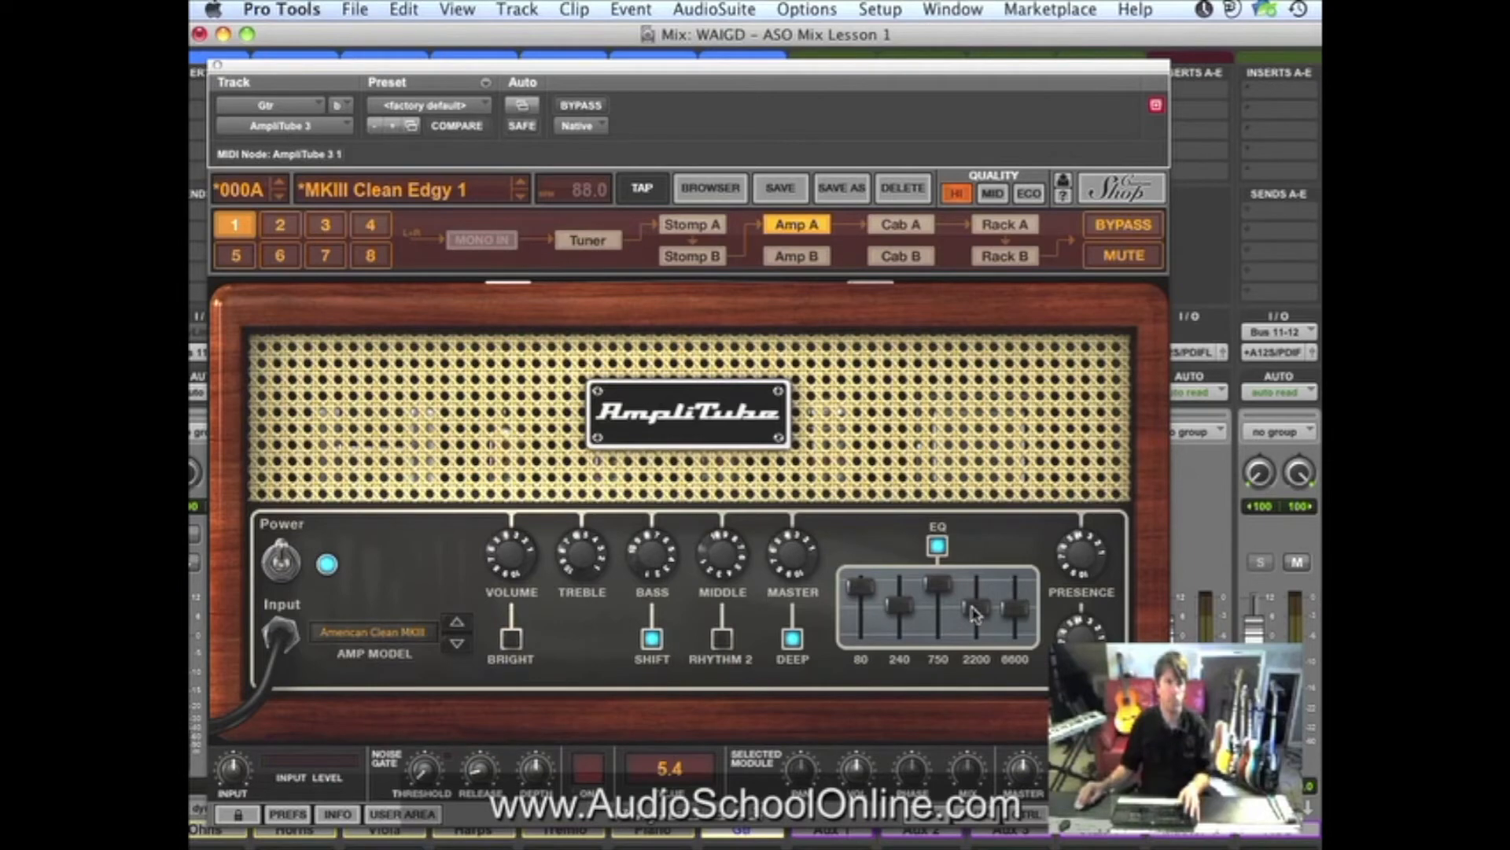
left_click_drag(903, 614, 904, 609)
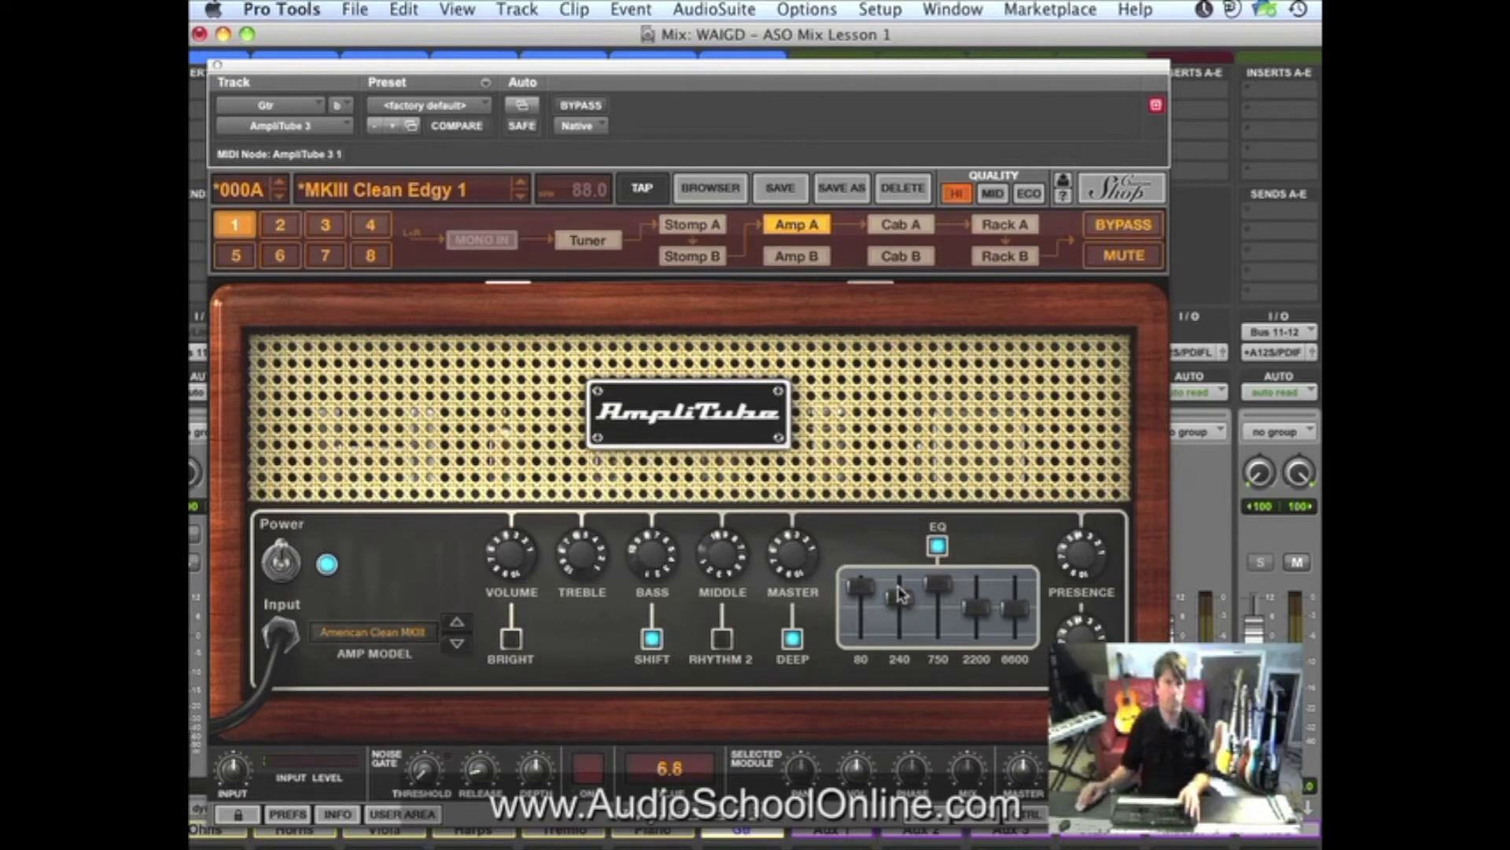
Close AmpliTube 3, unsolo the Gtr track and lower its fader to -12.3 dB.
left_click(218, 65)
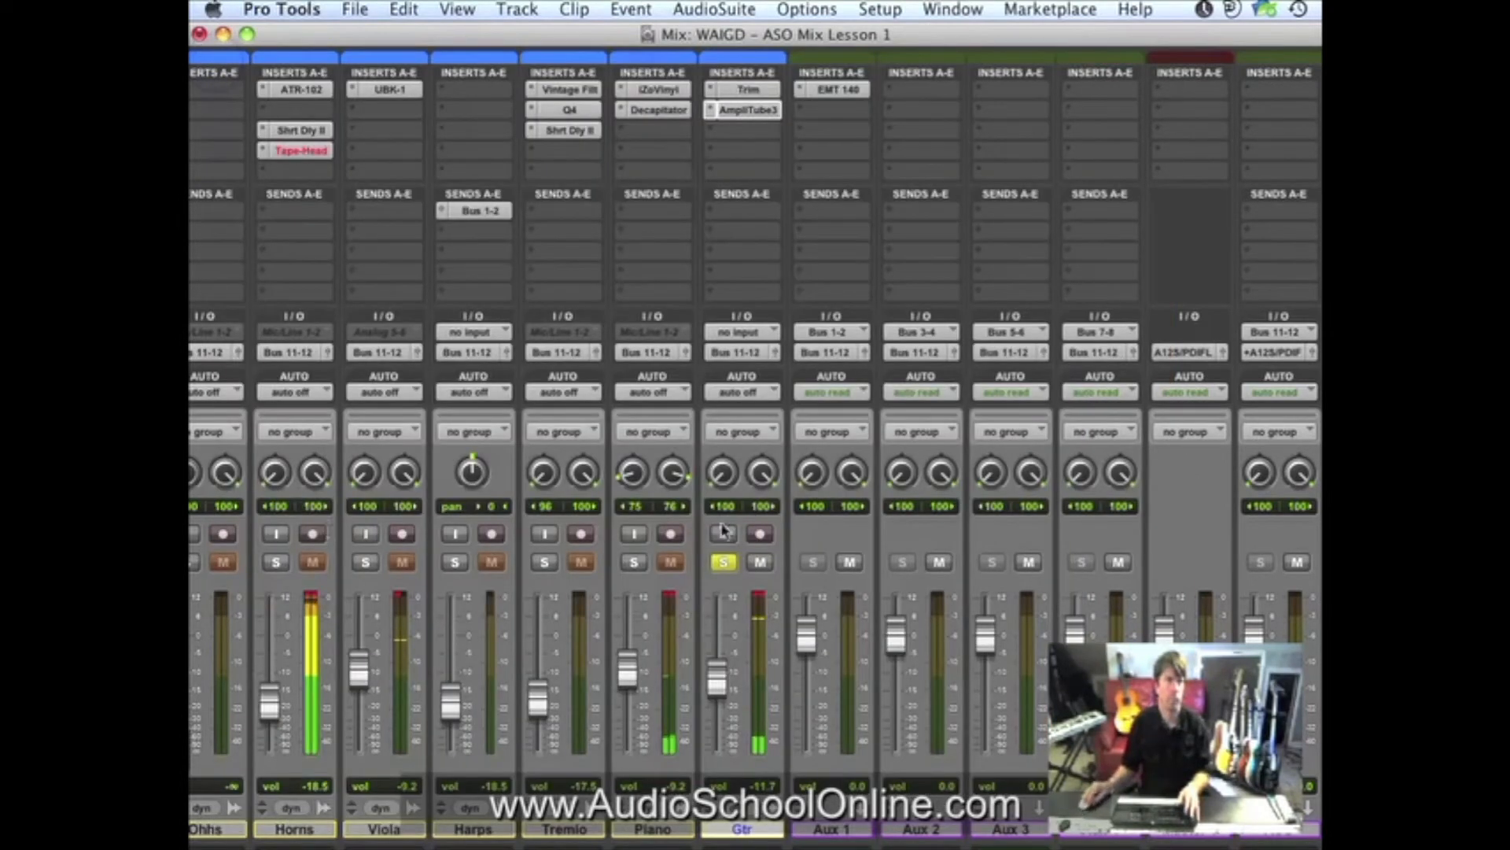
left_click(724, 561)
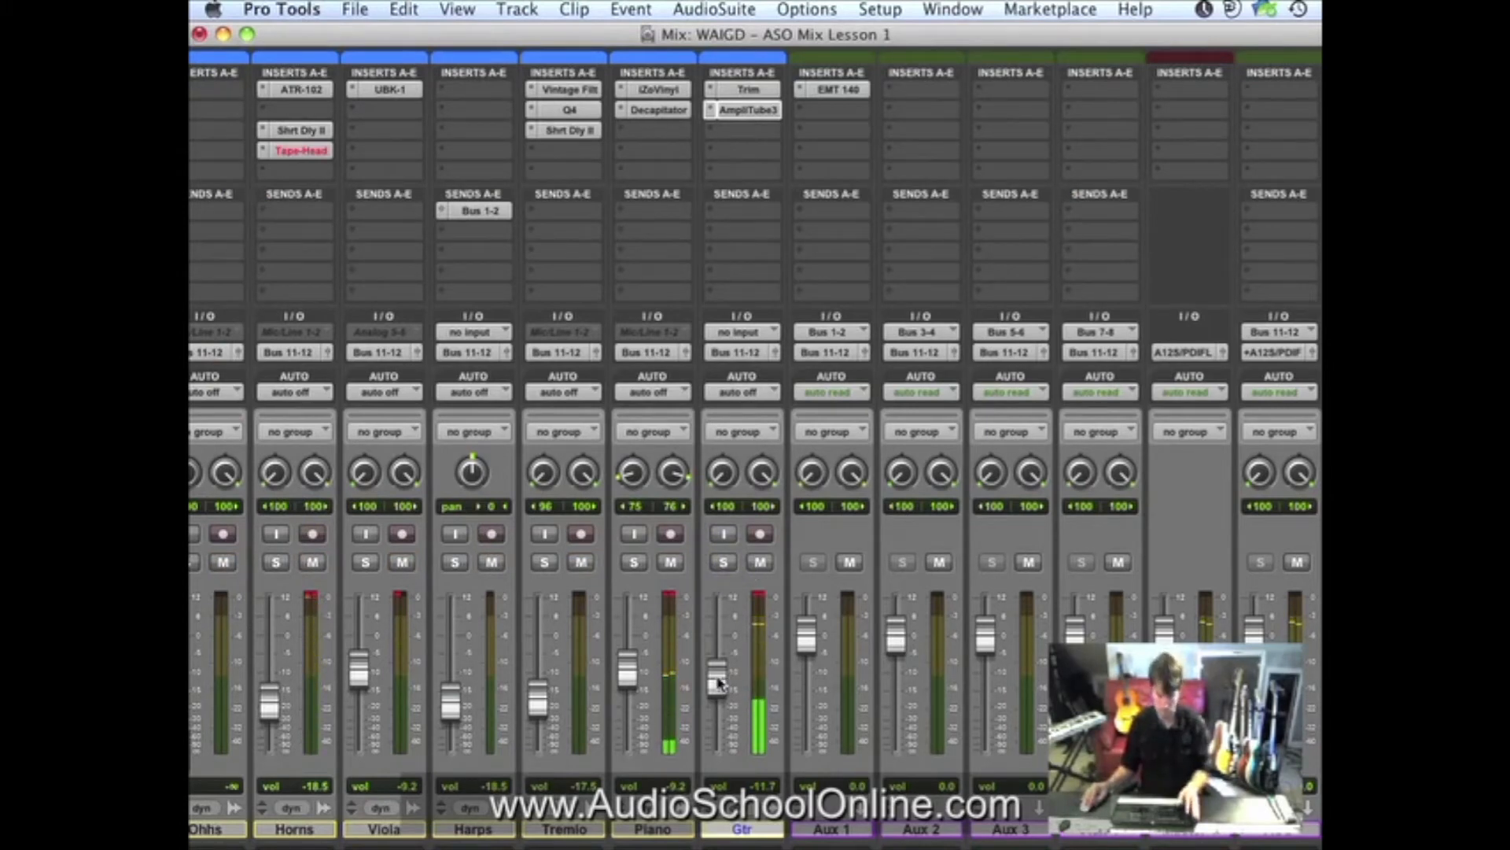
left_click_drag(718, 682, 719, 685)
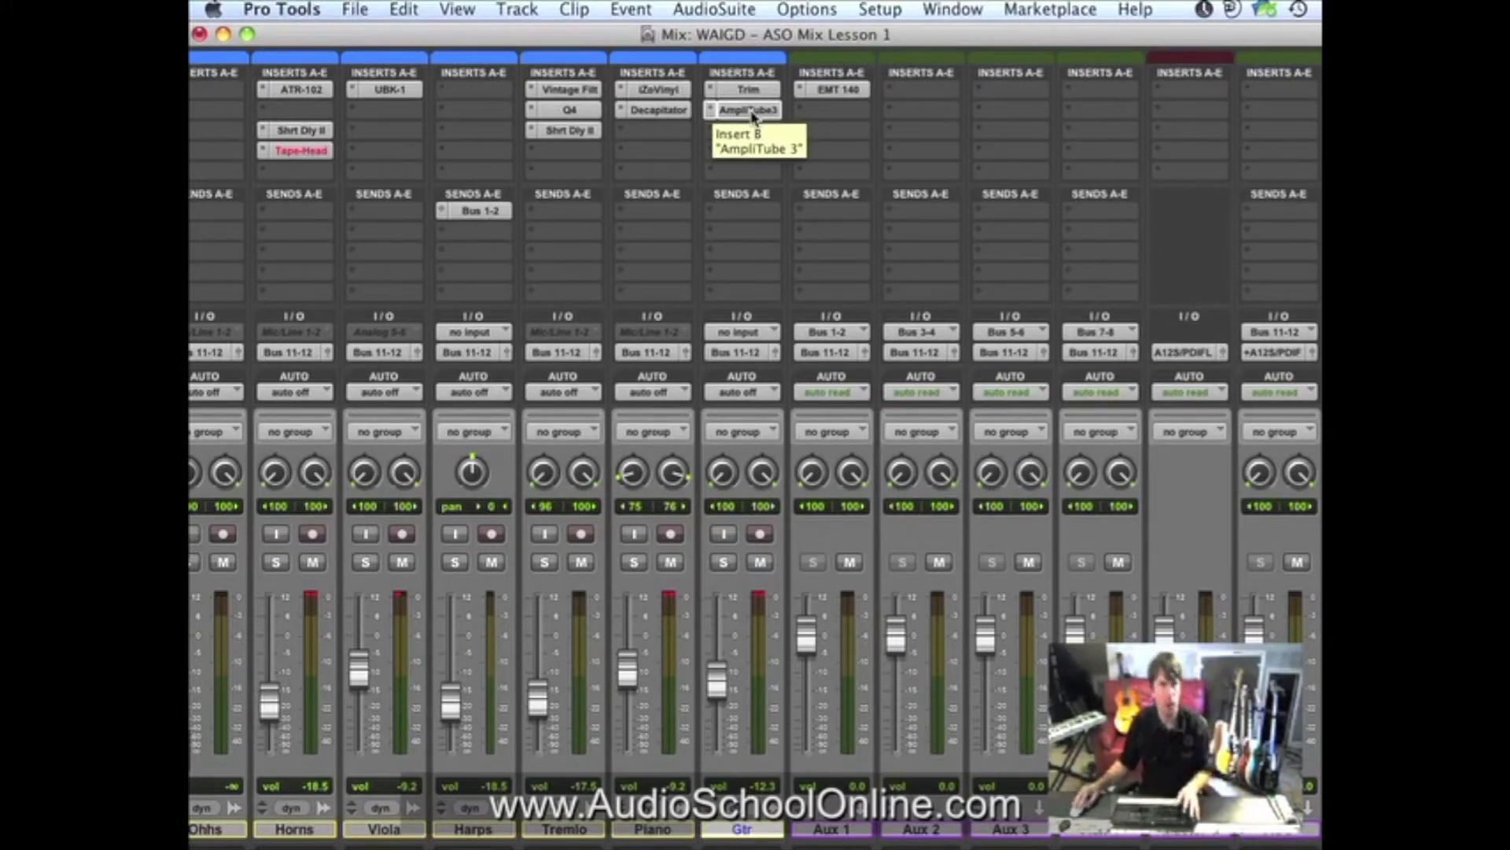
Shift AmpliTube 3 and Trim down one insert slot each on the Gtr track to free its first insert.
left_click_drag(752, 112, 754, 128)
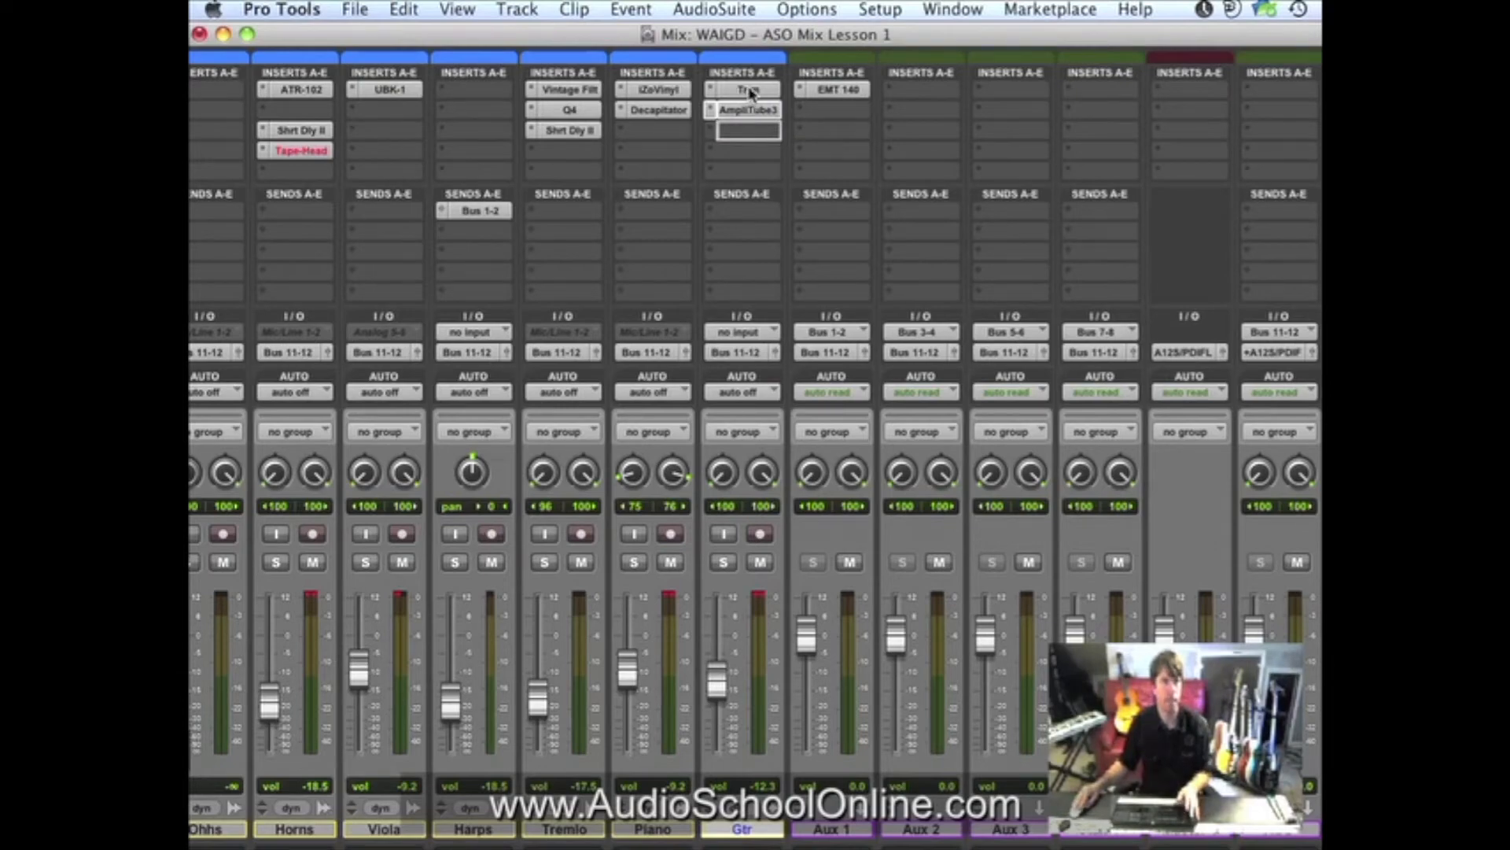
left_click(751, 93)
left_click(752, 93)
left_click_drag(752, 93, 752, 115)
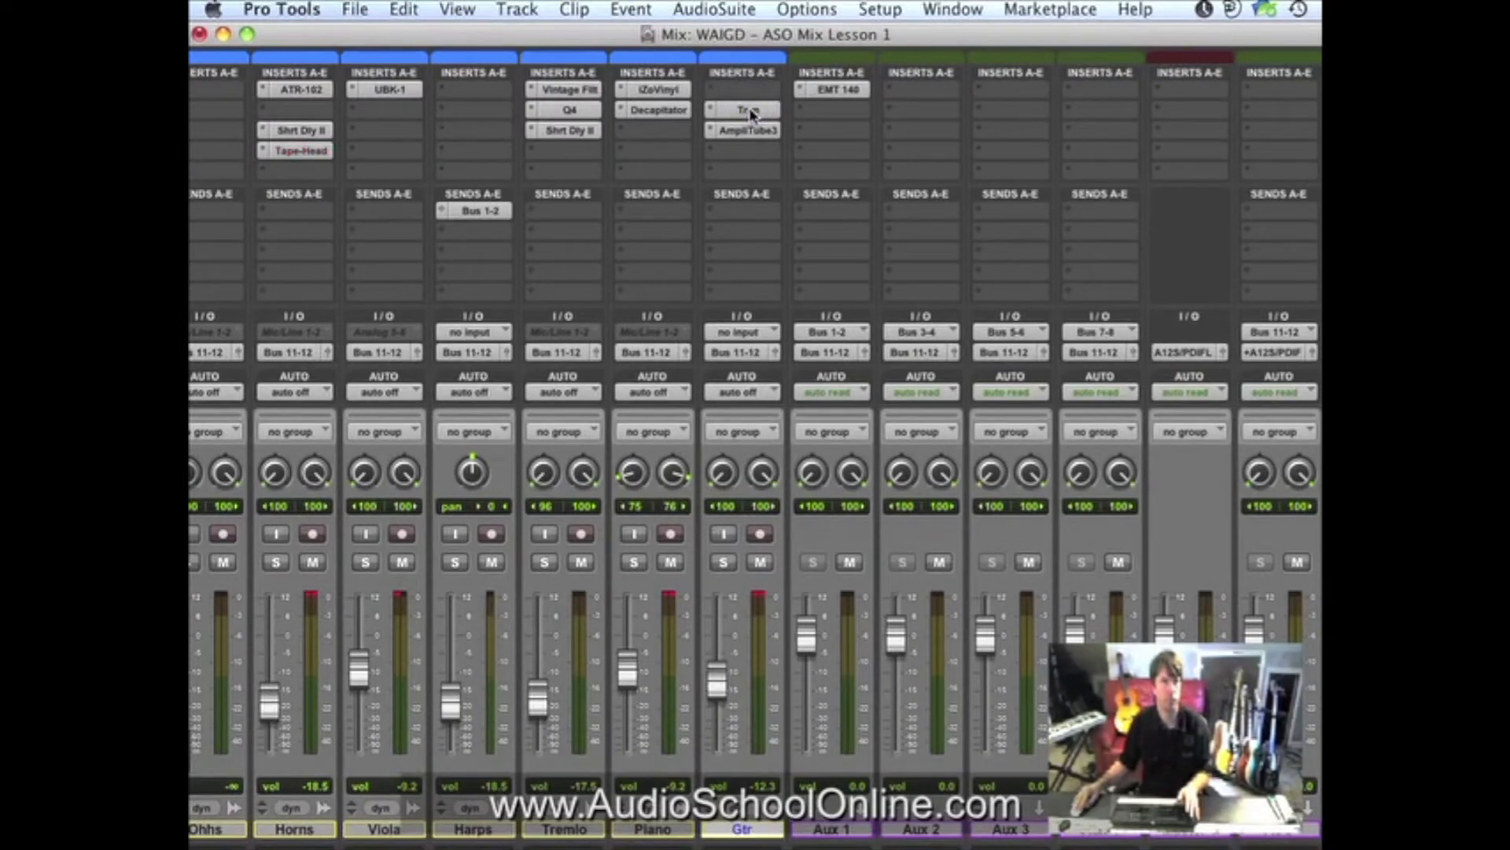
left_click(752, 112)
left_click(748, 114)
Insert the DSP Short Delay II plug-in in the Gtr track's first insert slot.
left_click(747, 90)
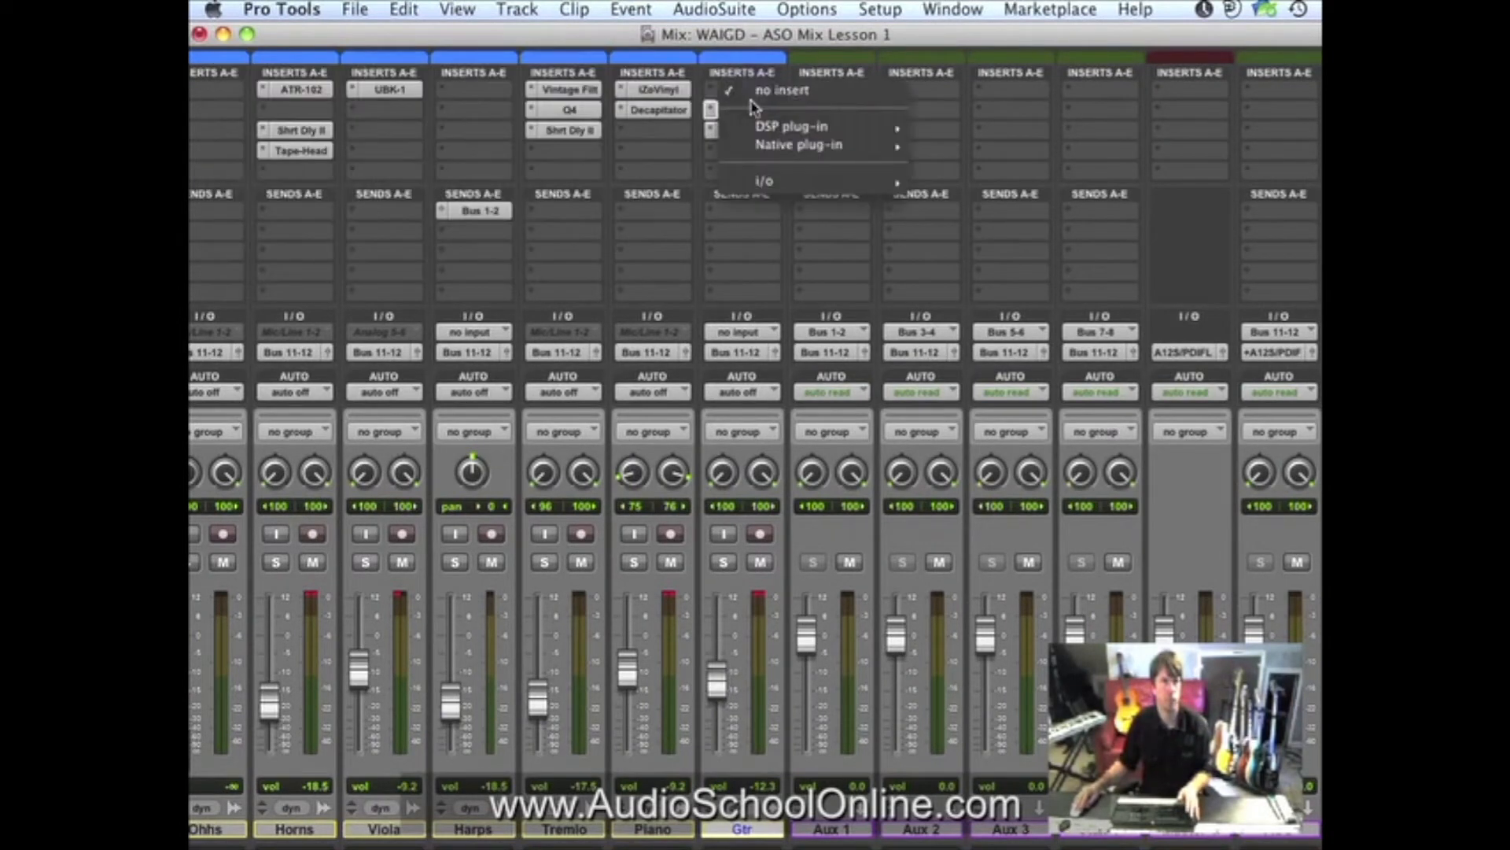
mouse_move(791, 126)
mouse_move(1015, 198)
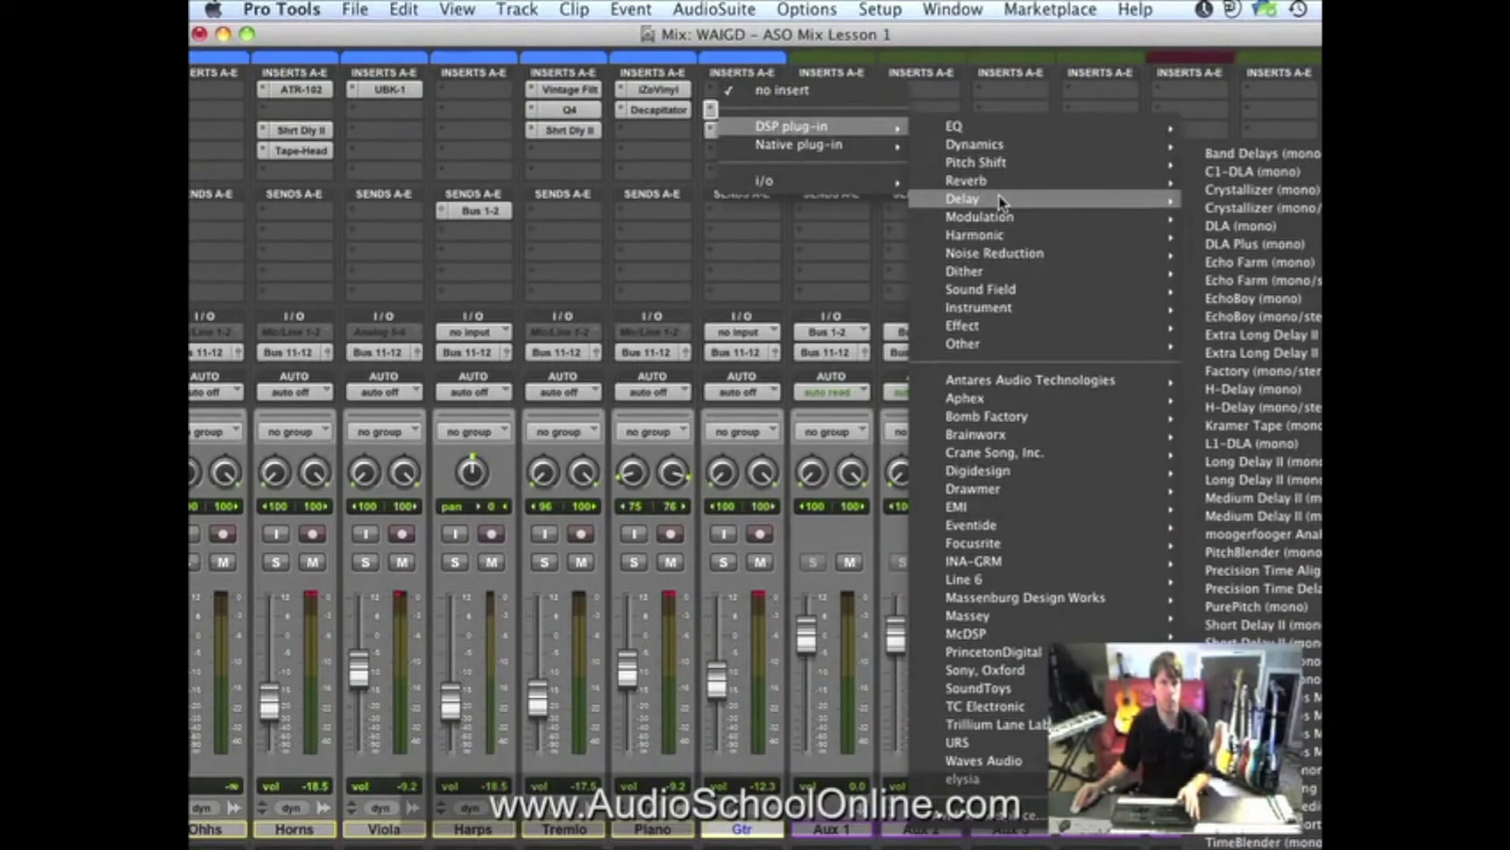
left_click(1250, 625)
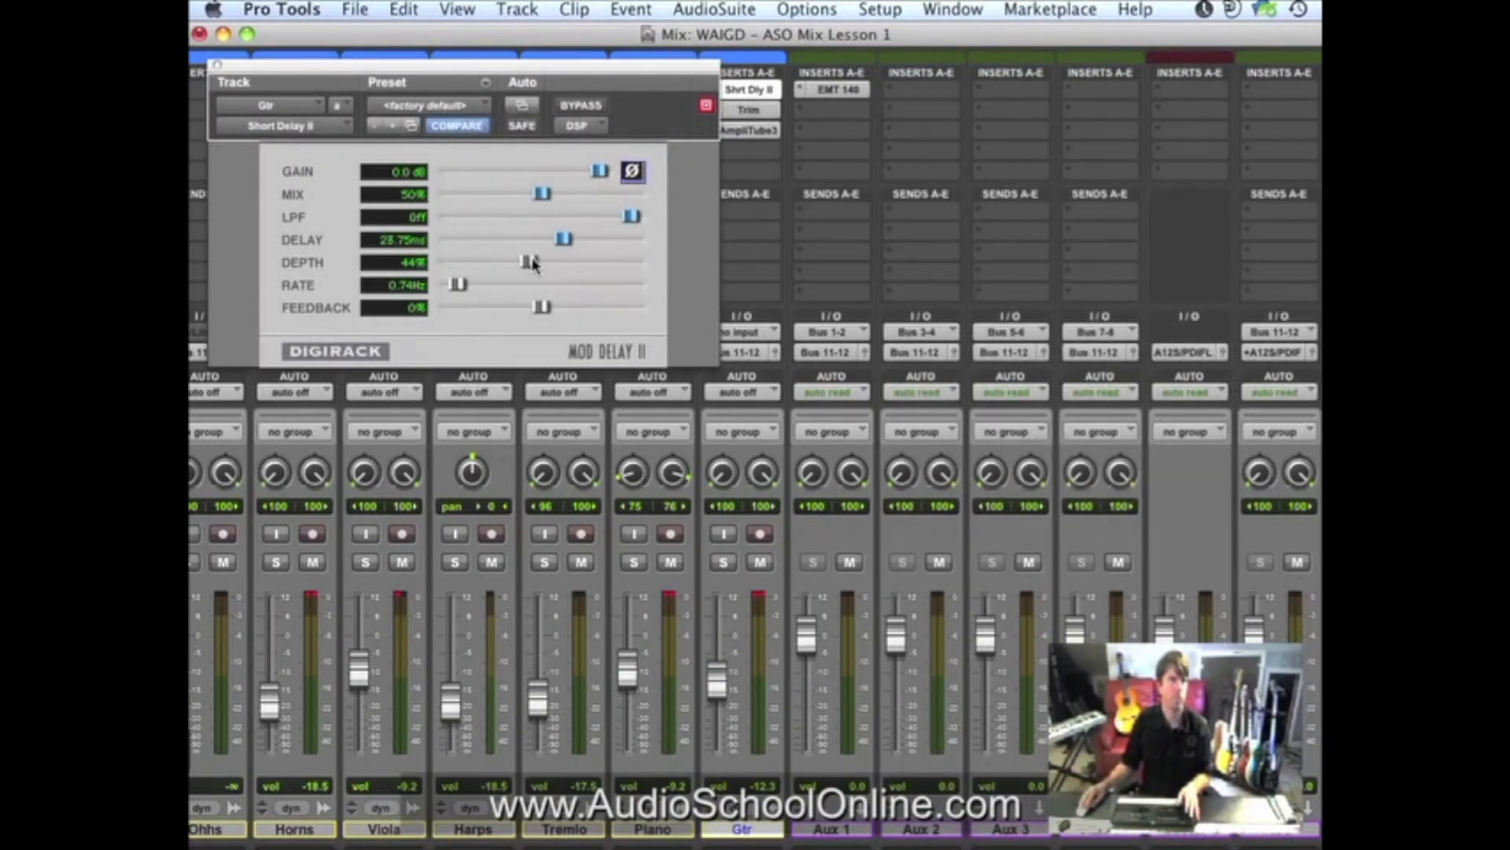
Set the short delay to 100% mix, 0% depth, 0.00 Hz rate and 15.06 ms, and lower the Gtr fader to -15.1 dB.
left_click_drag(528, 262, 444, 284)
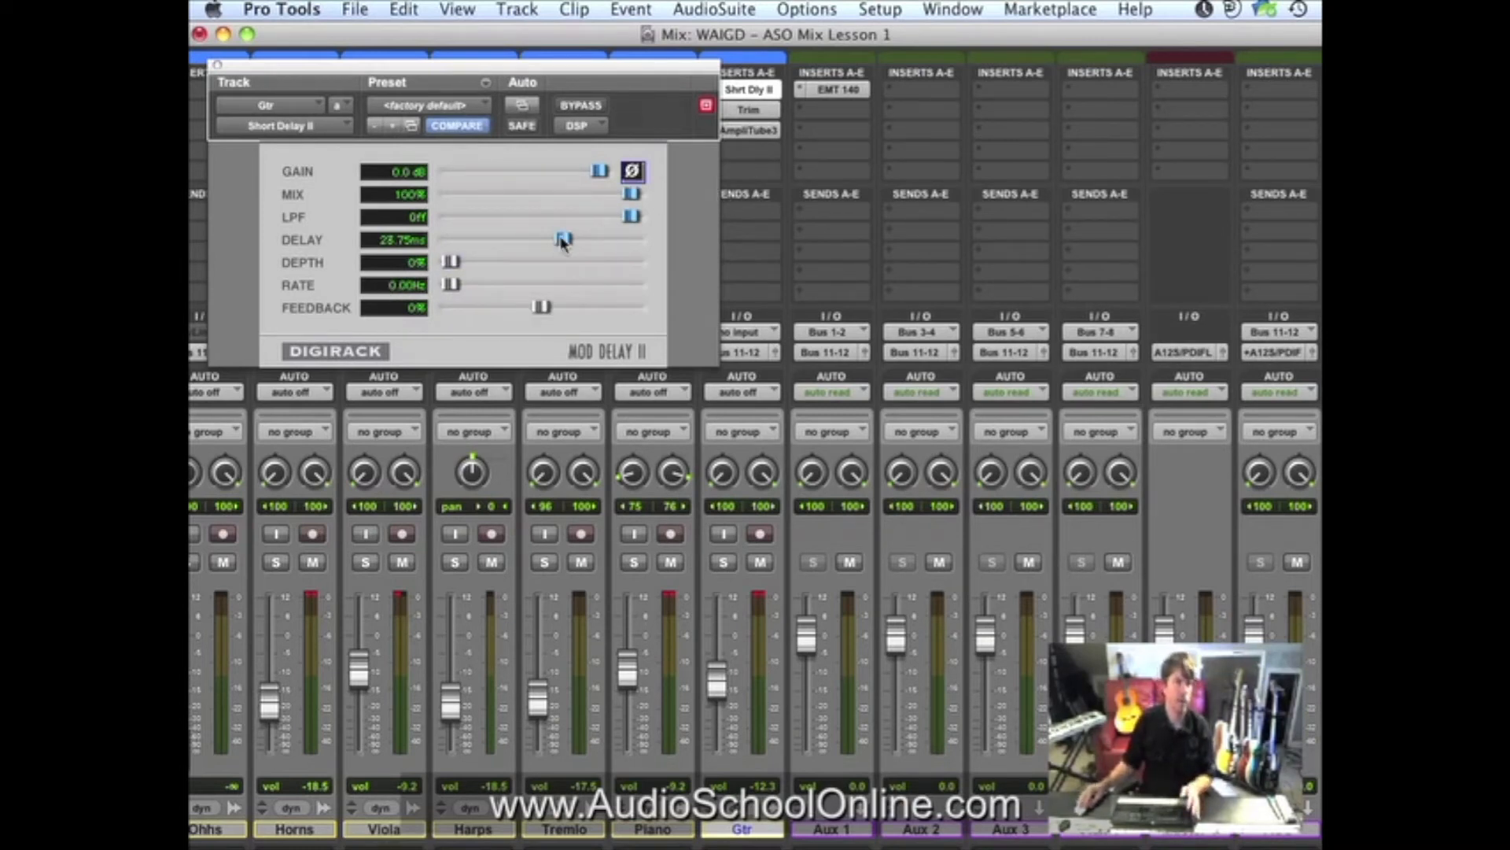
left_click_drag(565, 240, 536, 241)
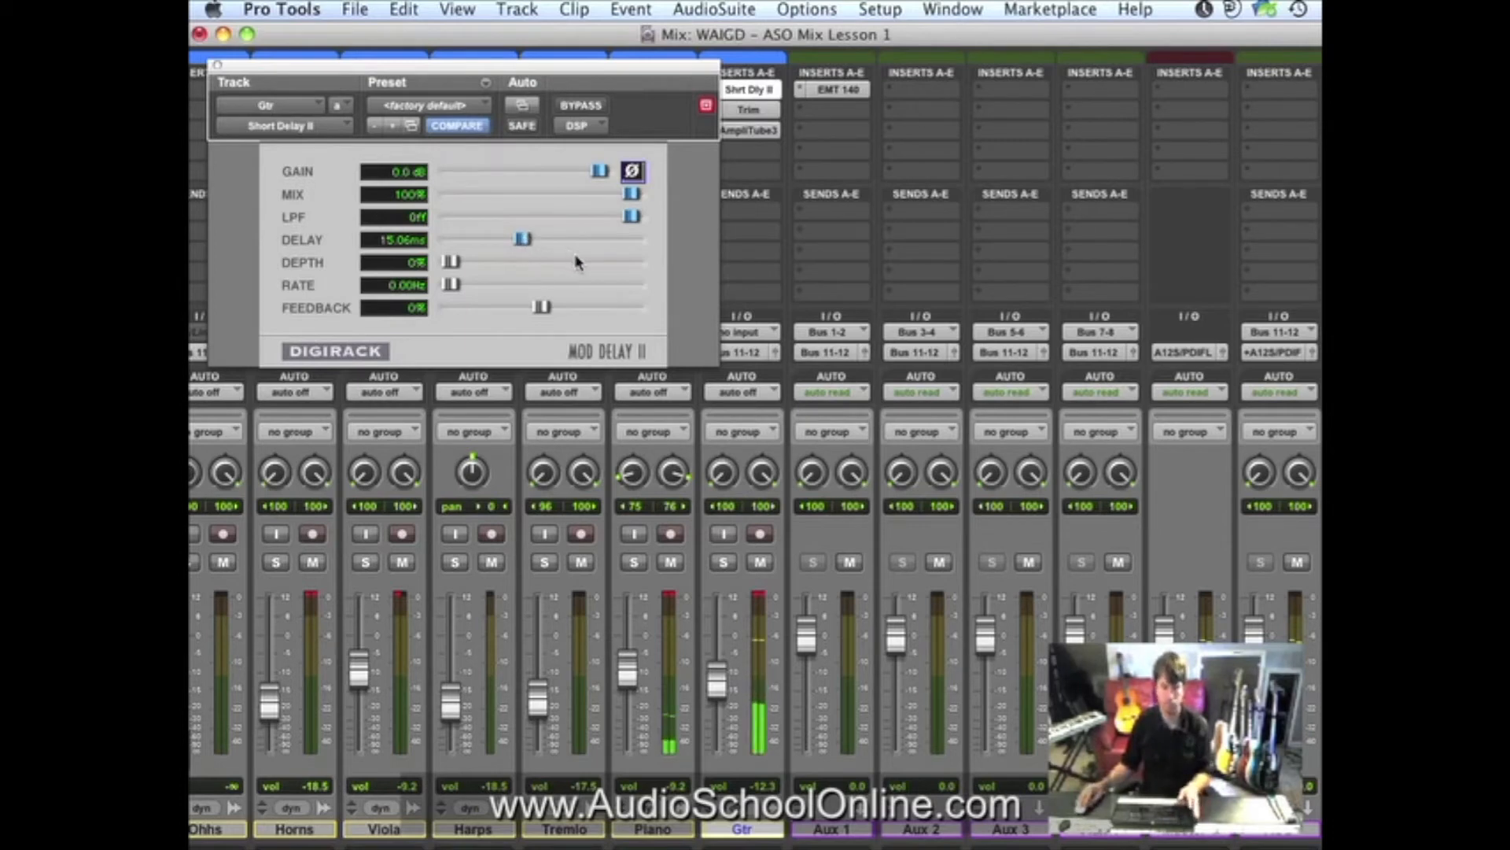
left_click_drag(716, 677, 719, 696)
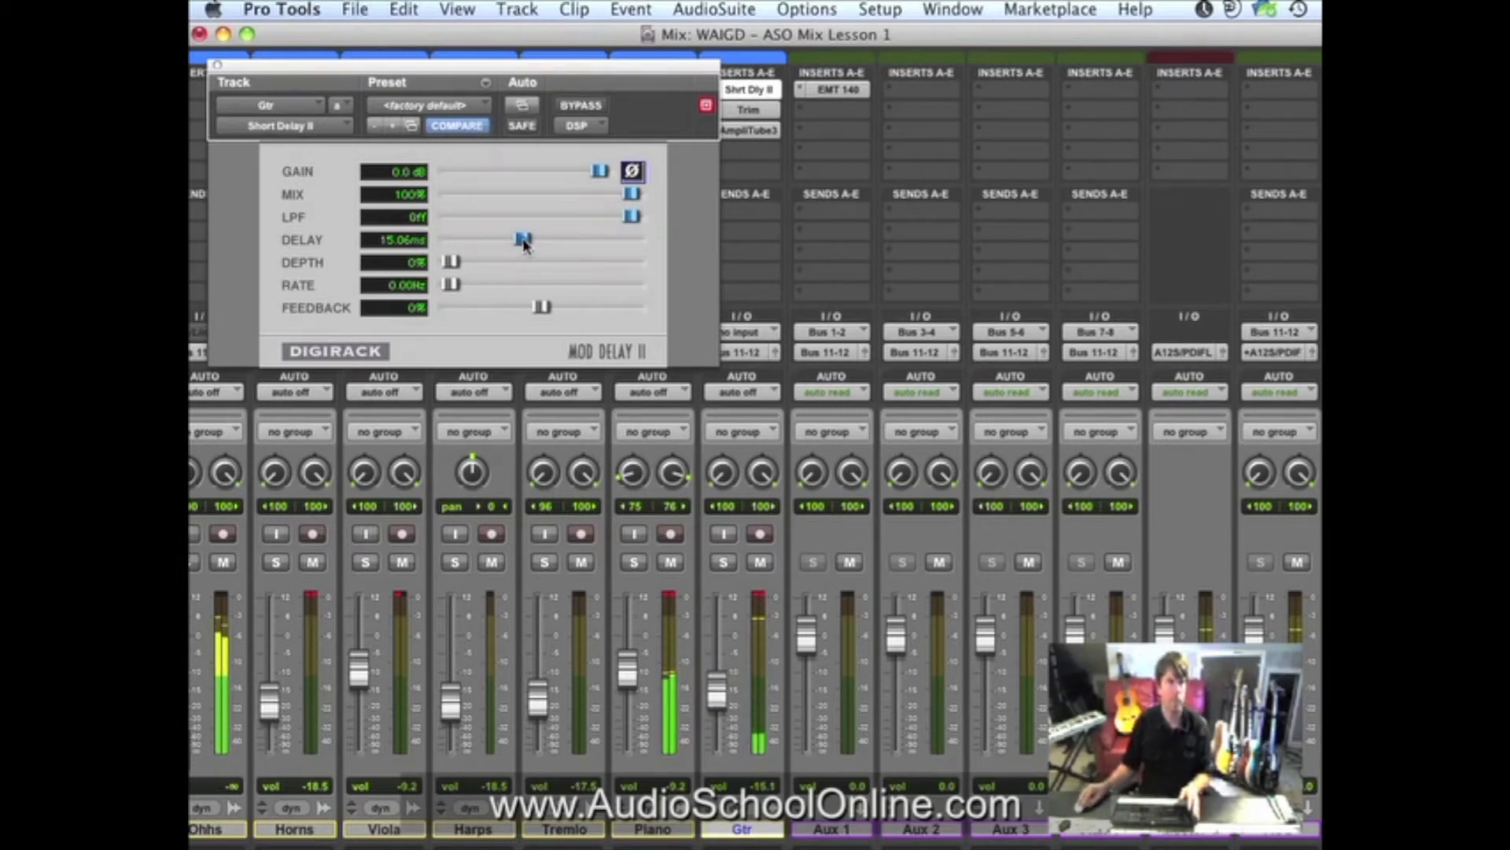
Increase the Gtr track's short delay time to 19.36 ms, compare it bypassed and active, and close the plug-in.
left_click_drag(523, 238, 538, 245)
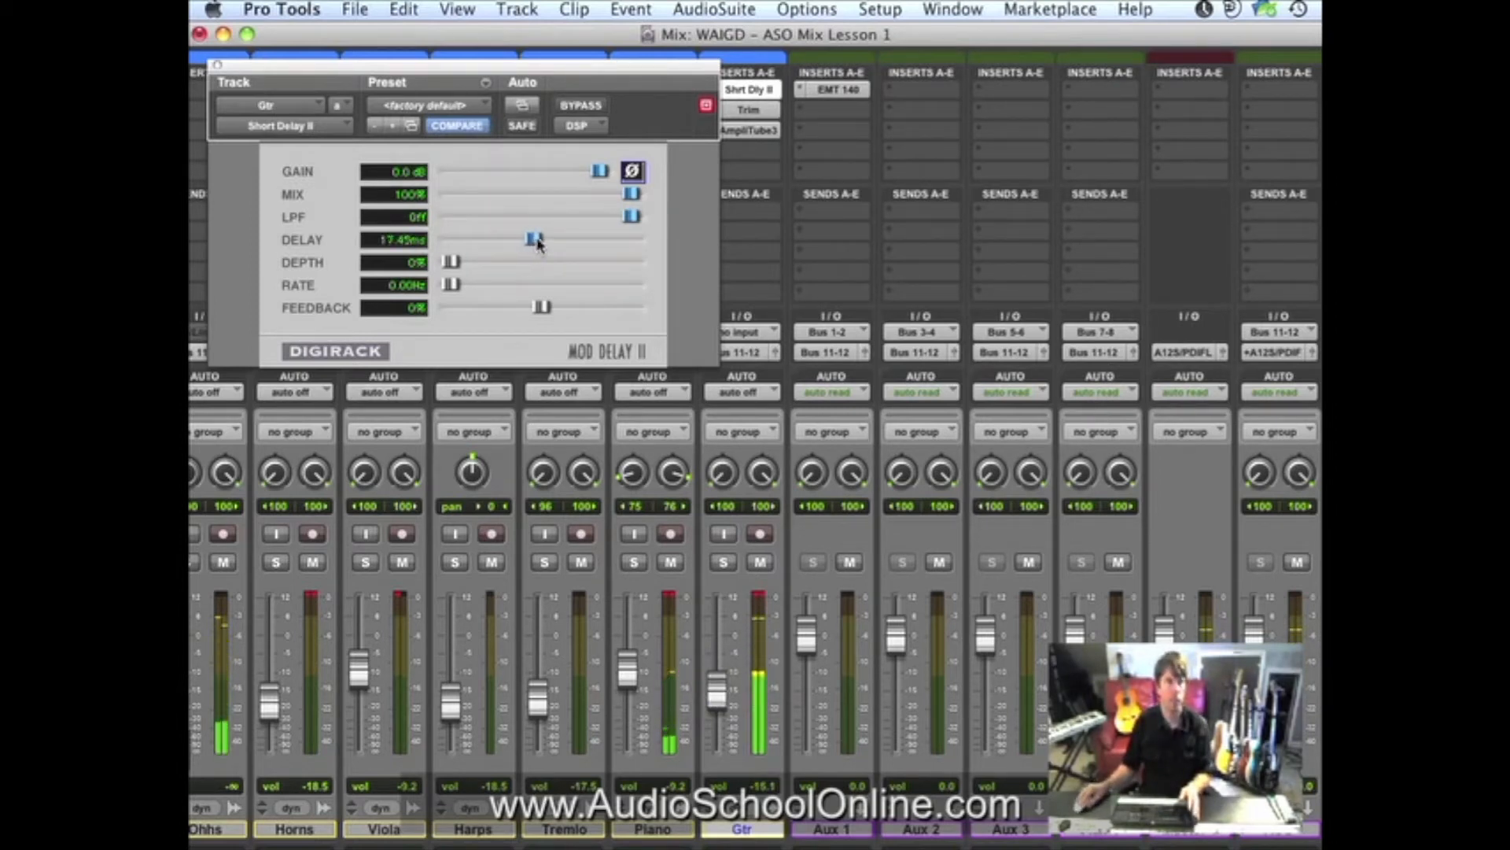
left_click_drag(537, 245, 544, 243)
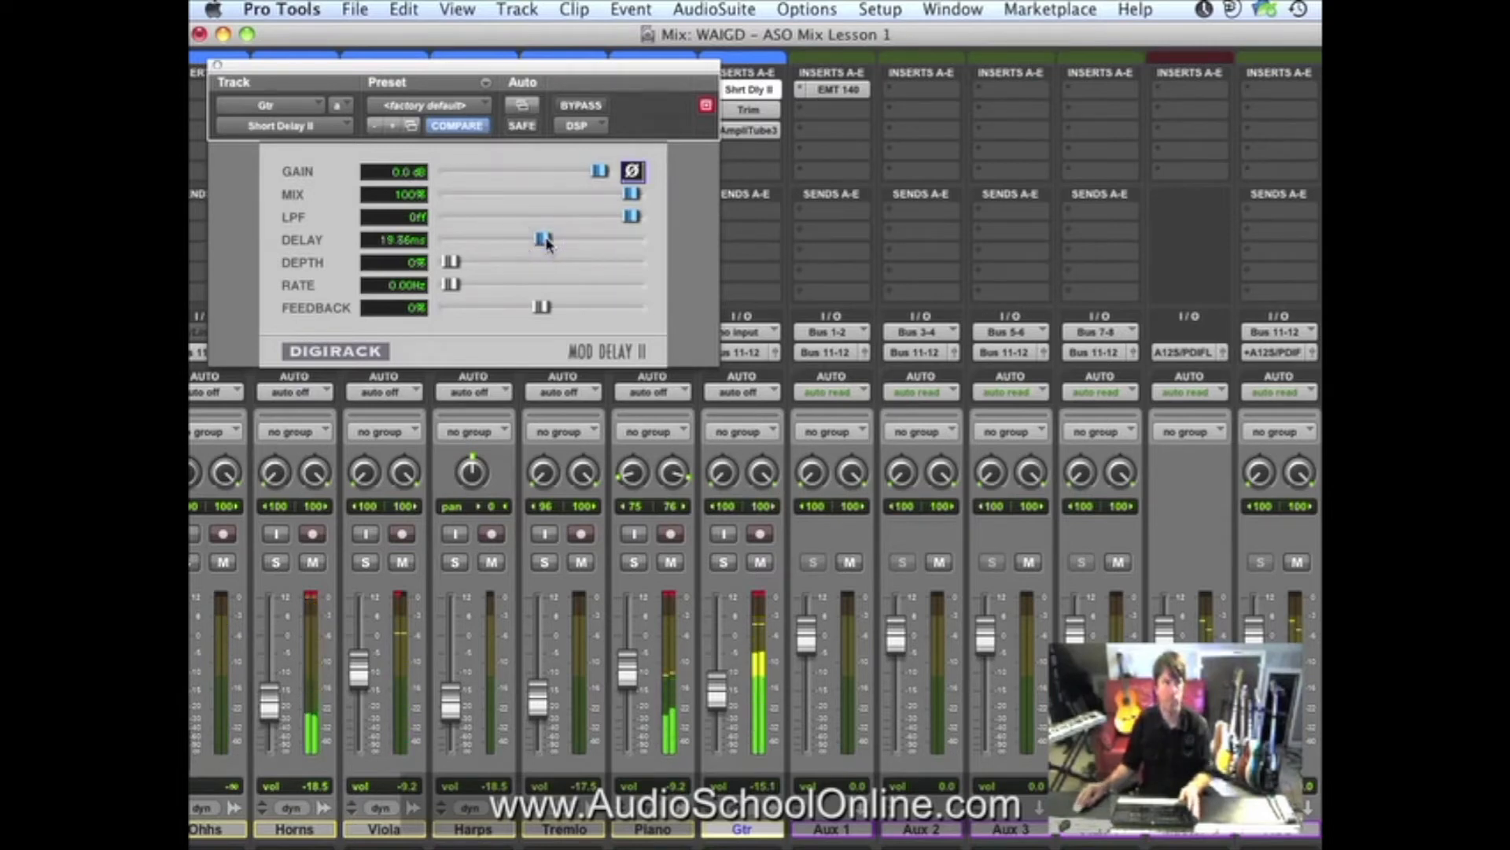
left_click(582, 105)
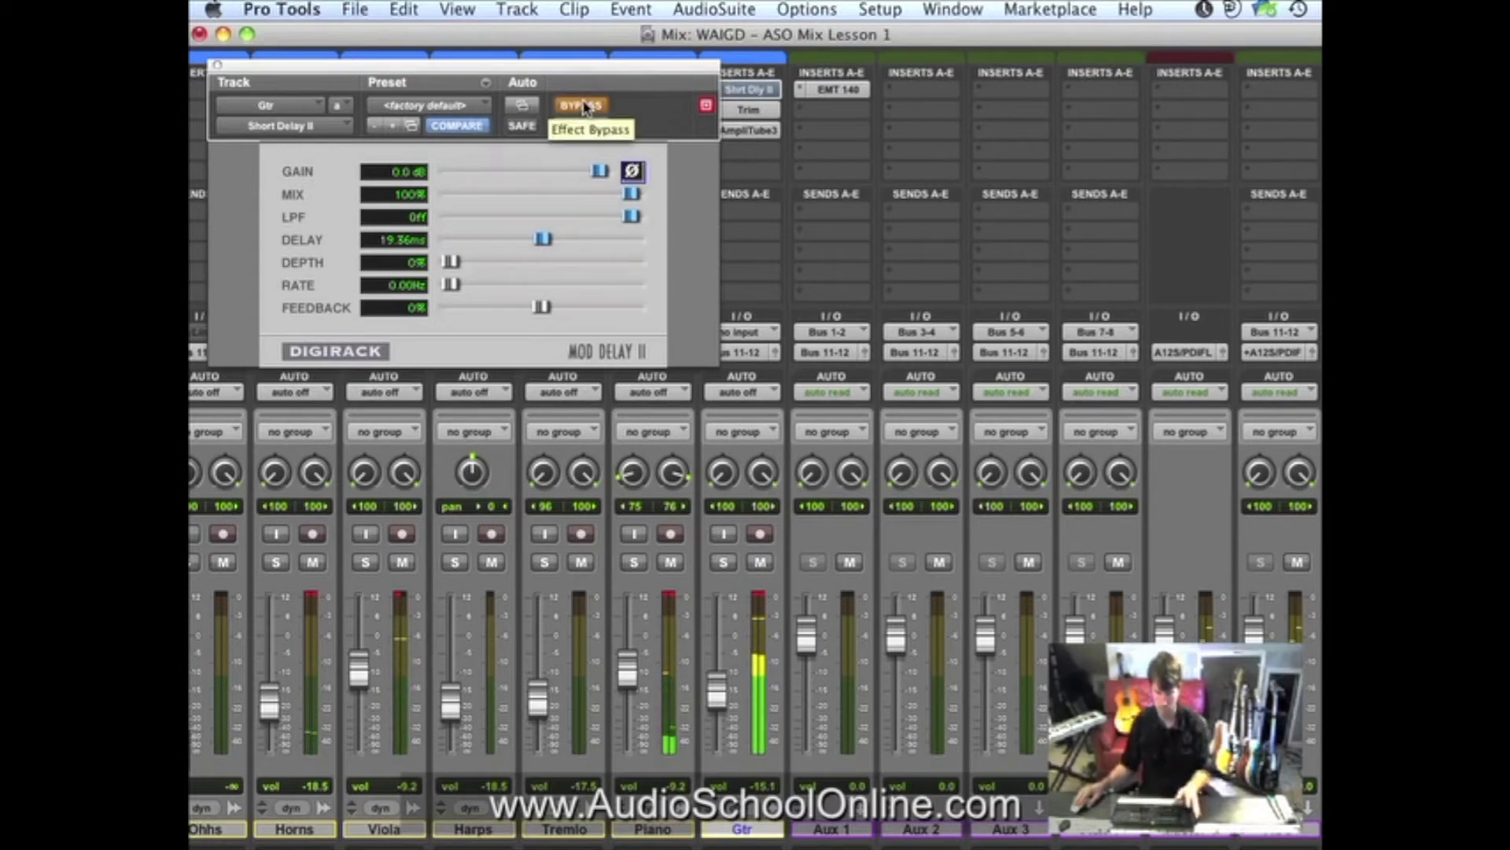
left_click(582, 105)
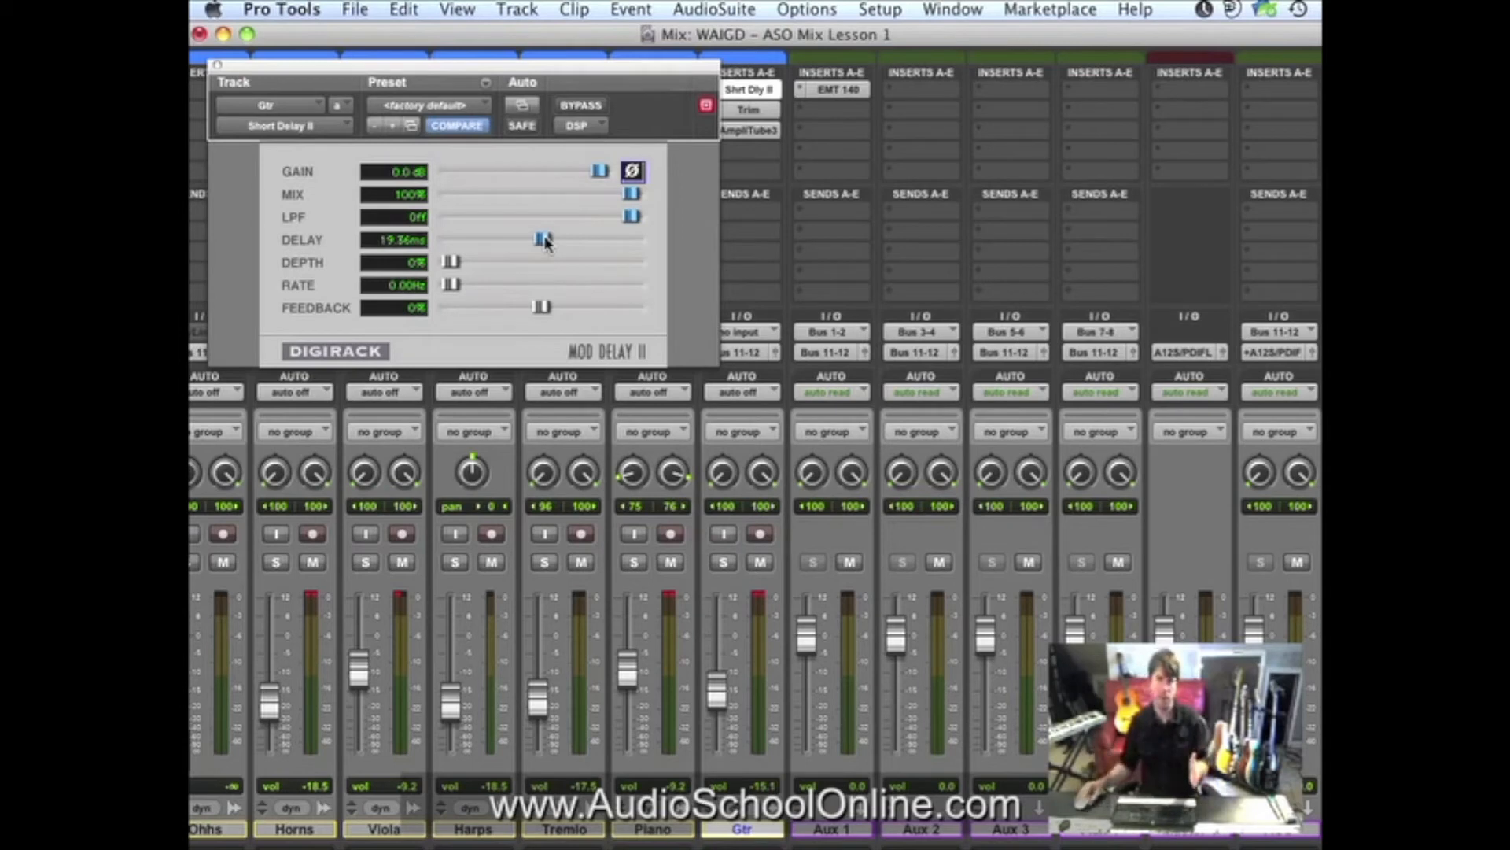
left_click(219, 66)
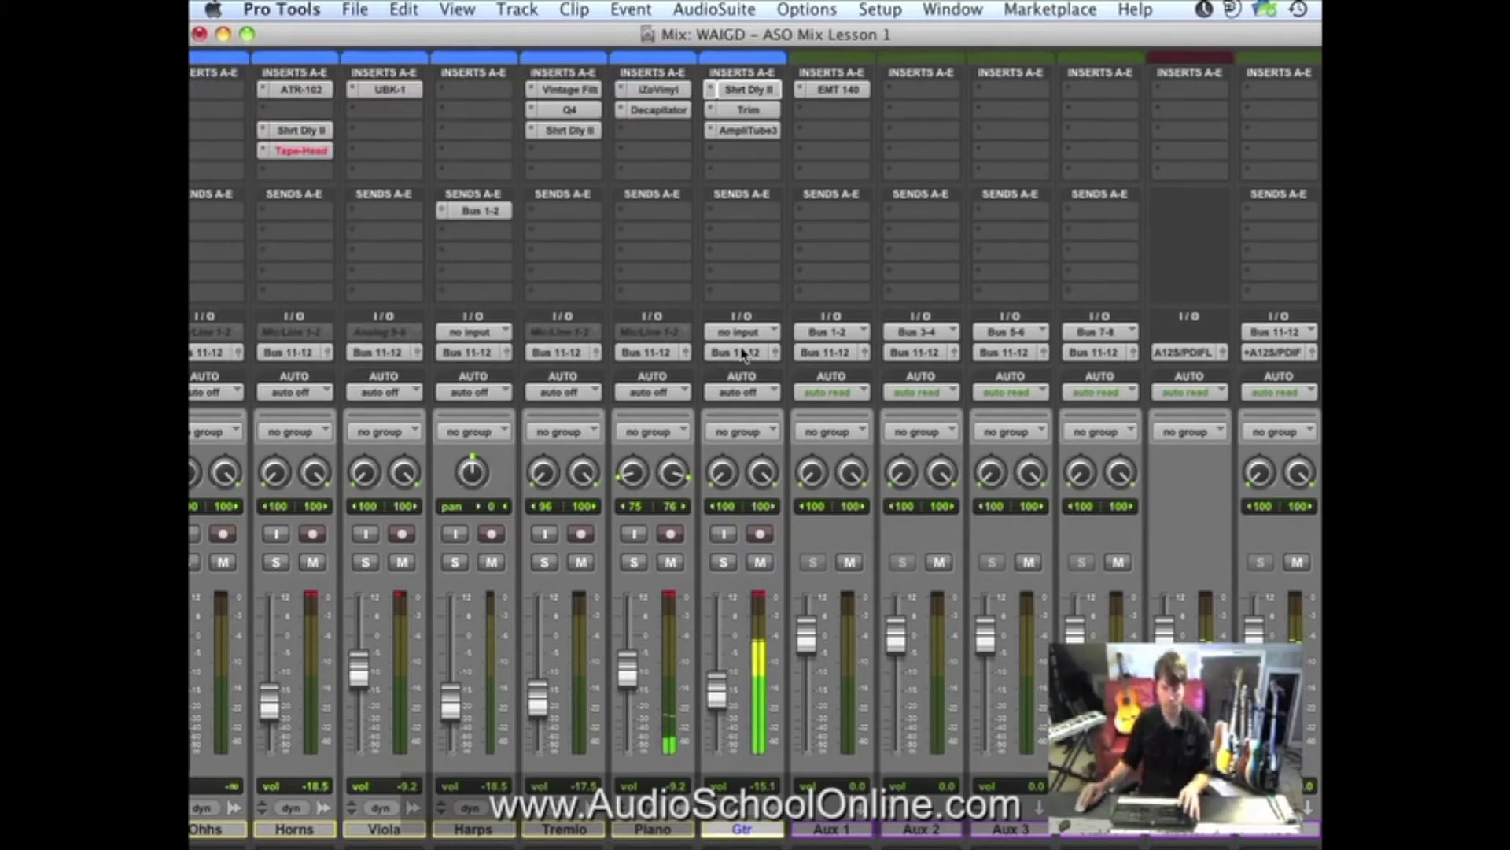
Toggle solo on the Clap track during playback to compare it alone and within the full mix.
scroll(771, 366, "down", 1)
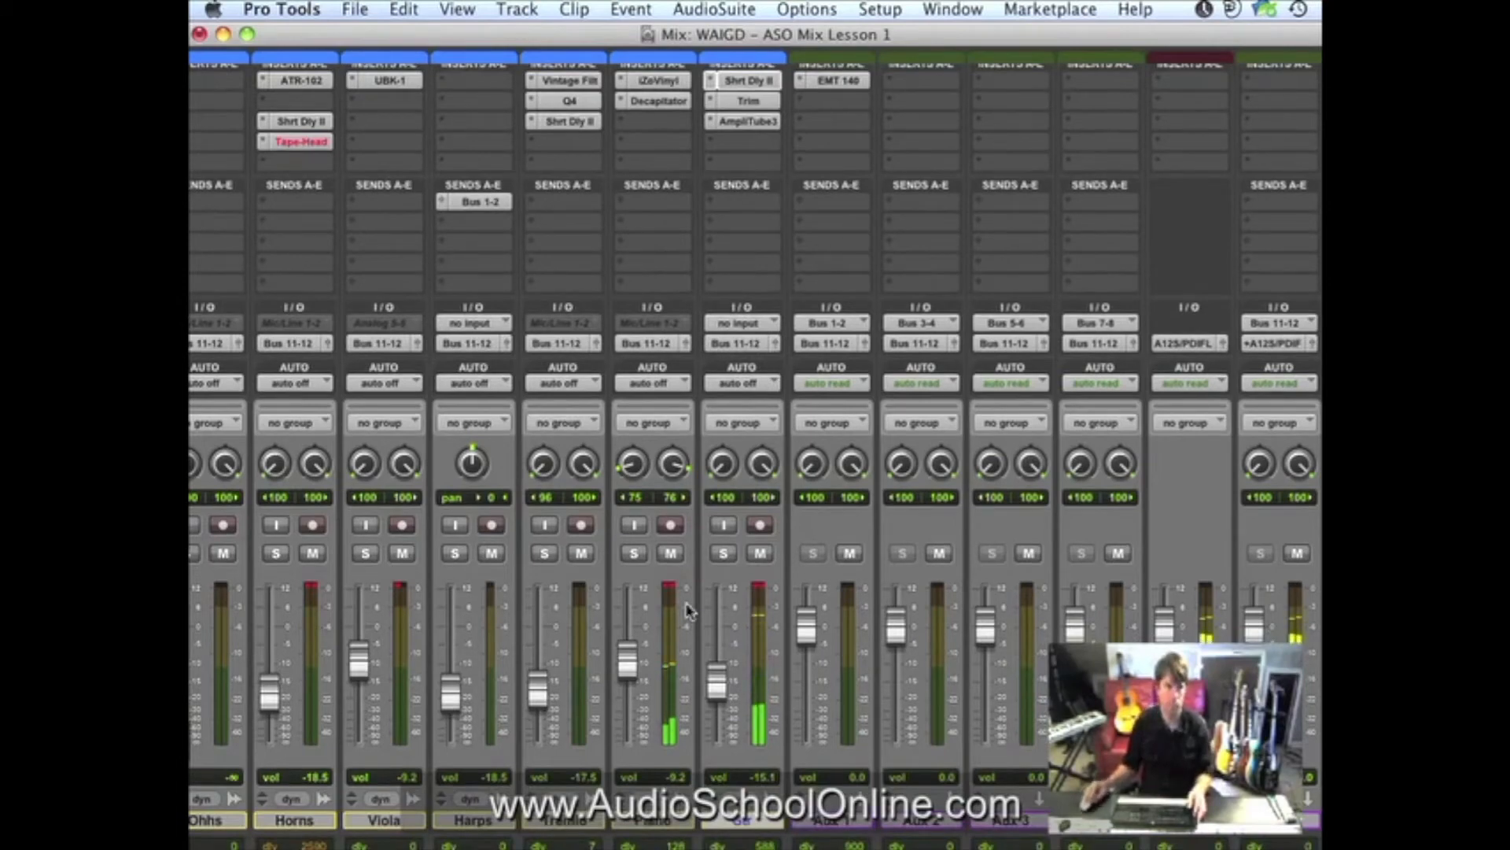
scroll(630, 673, "left", 10)
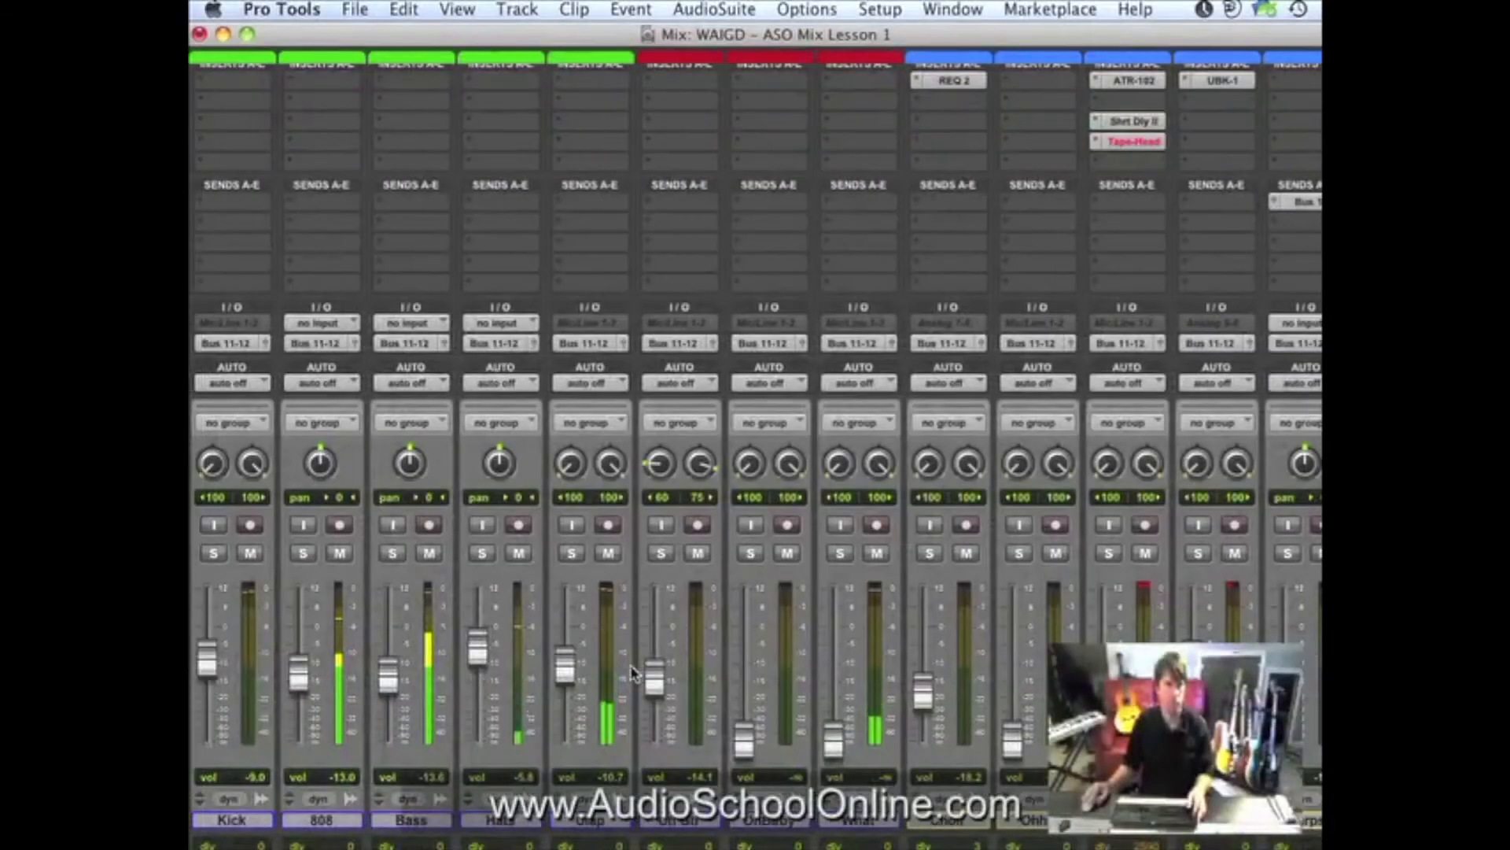
left_click(572, 553)
left_click(572, 553)
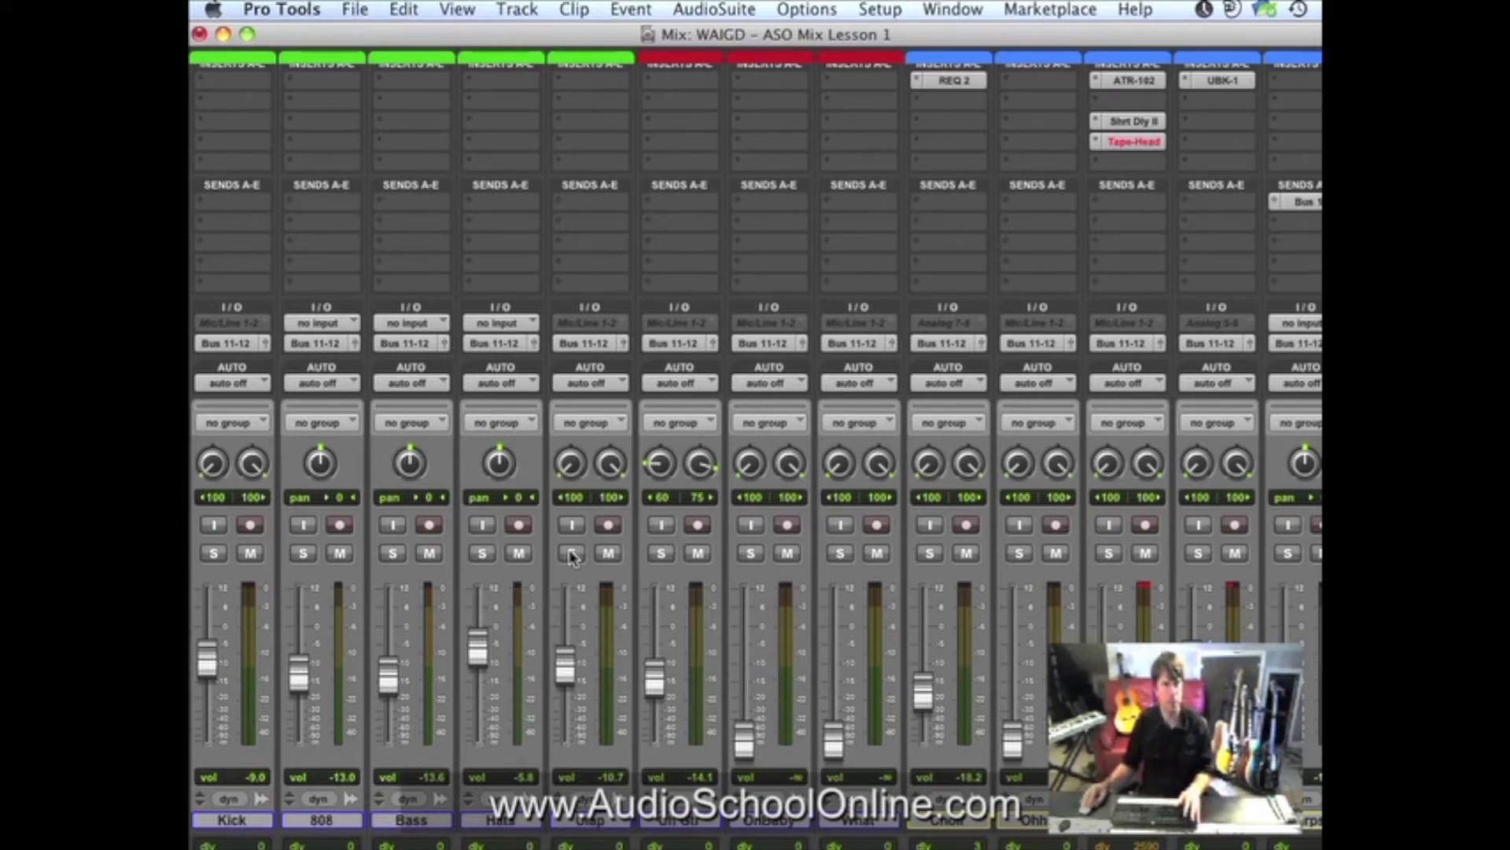
left_click(572, 555)
key("space")
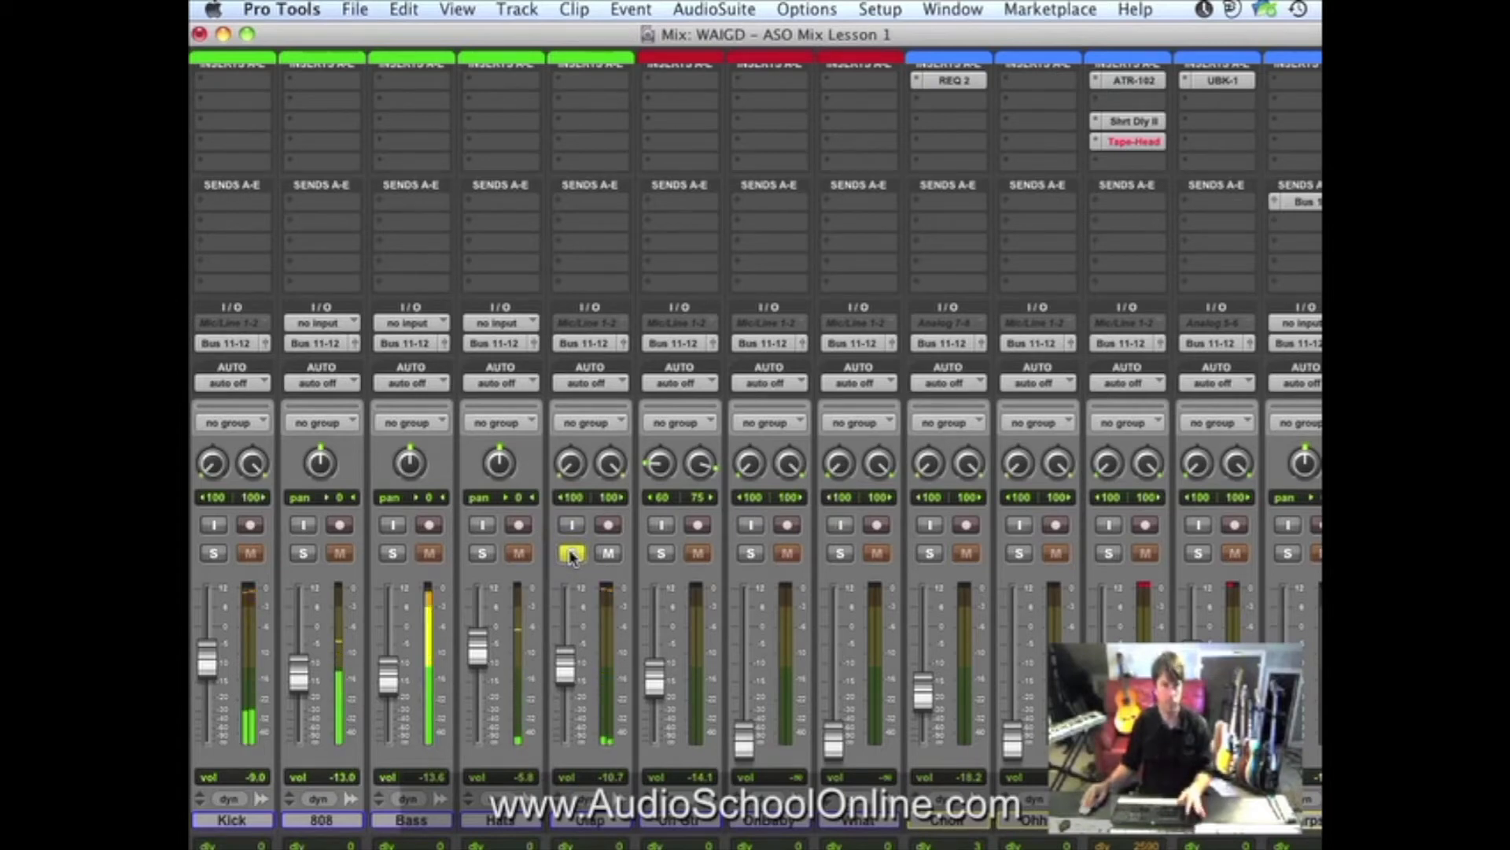
left_click(572, 555)
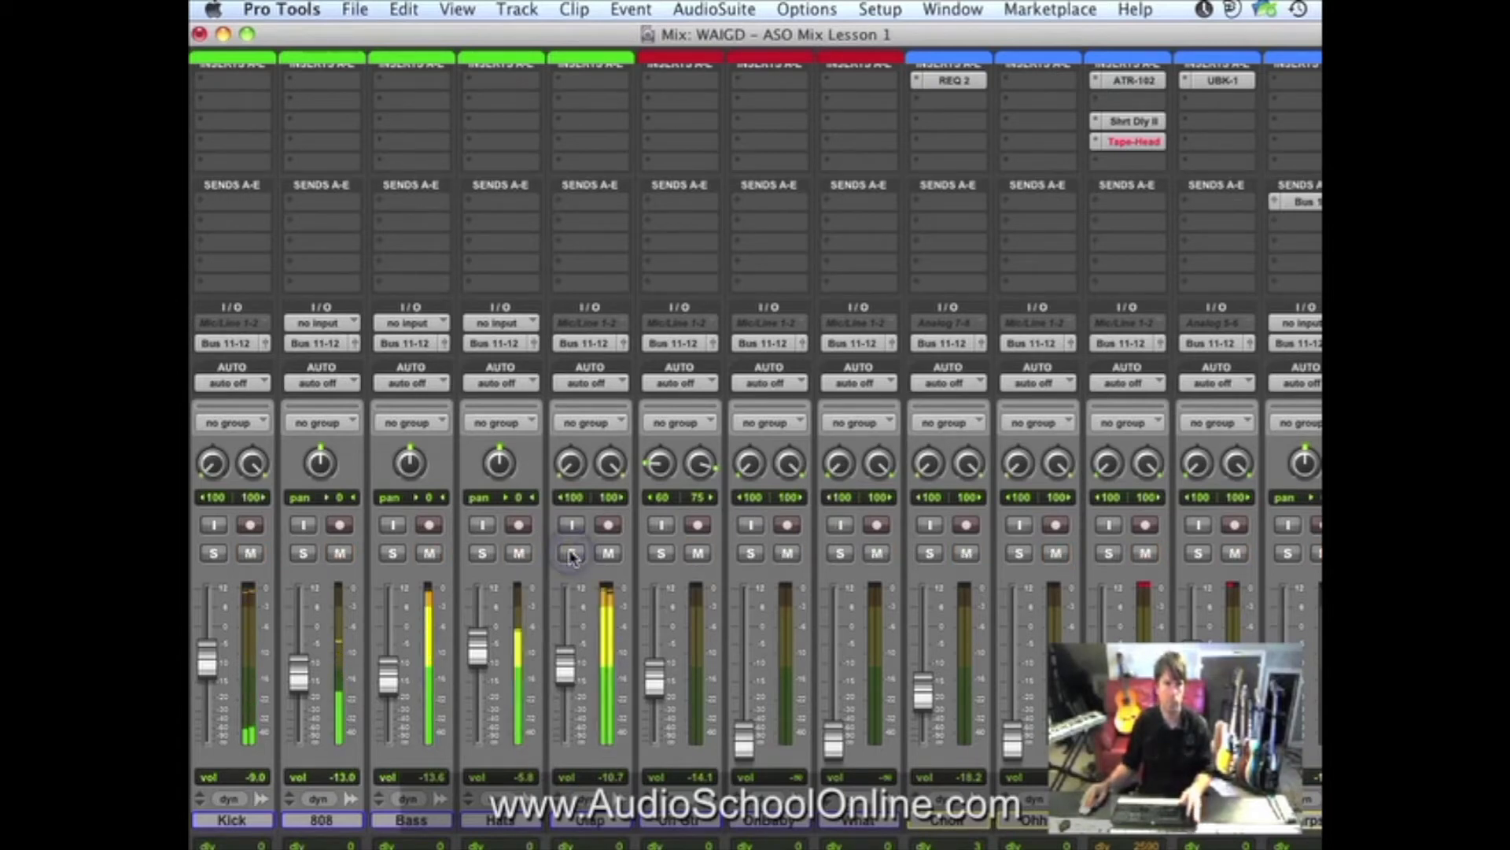
Switch the solo from the Hats track to Bass and insert the native AmpegSVX plug-in in the Bass track's first slot.
left_click(482, 554)
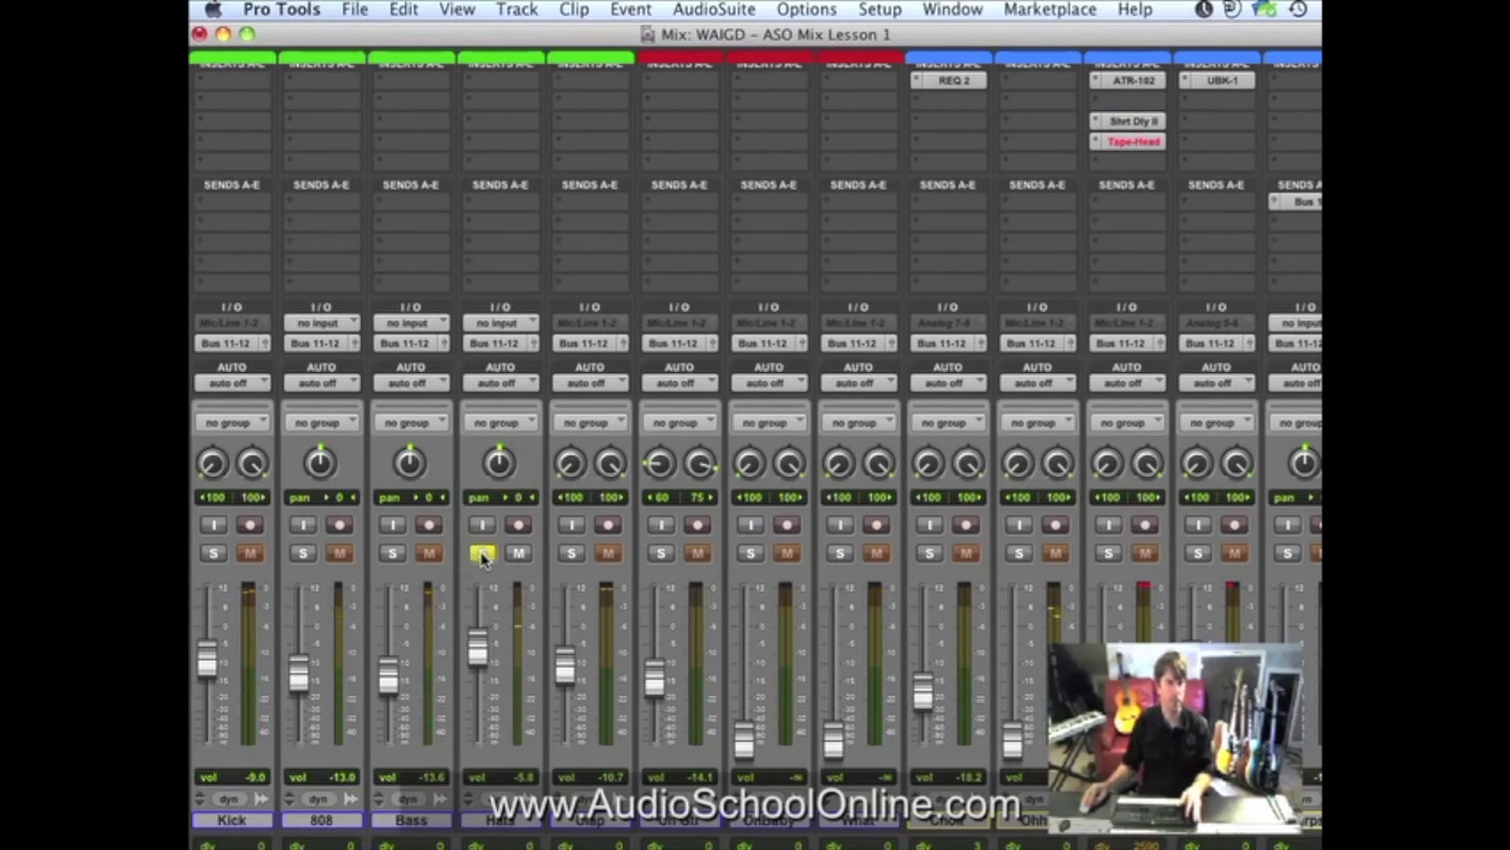
left_click(394, 553)
left_click(483, 554)
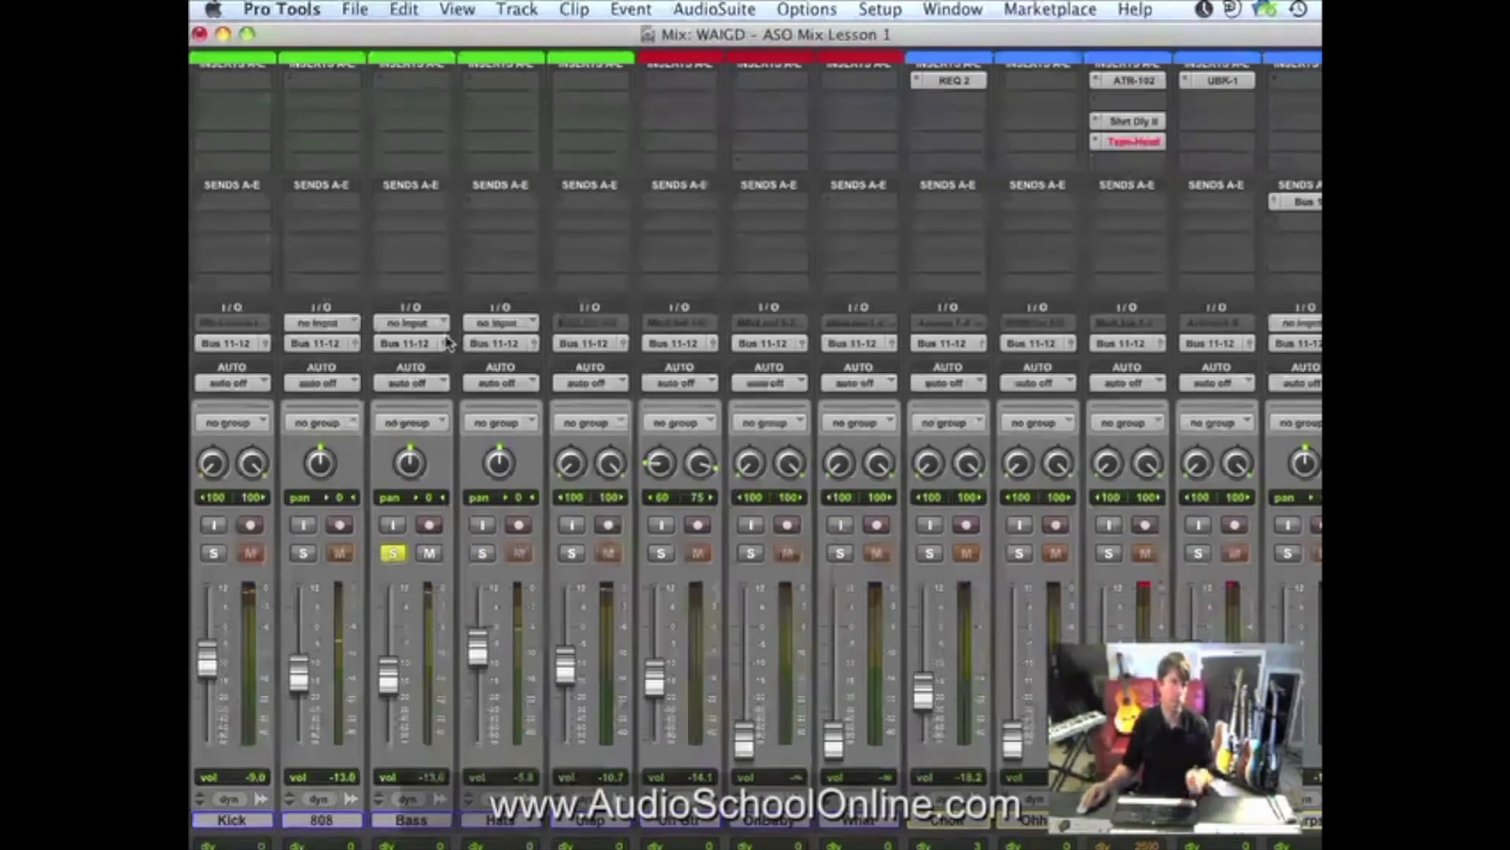
left_click(430, 83)
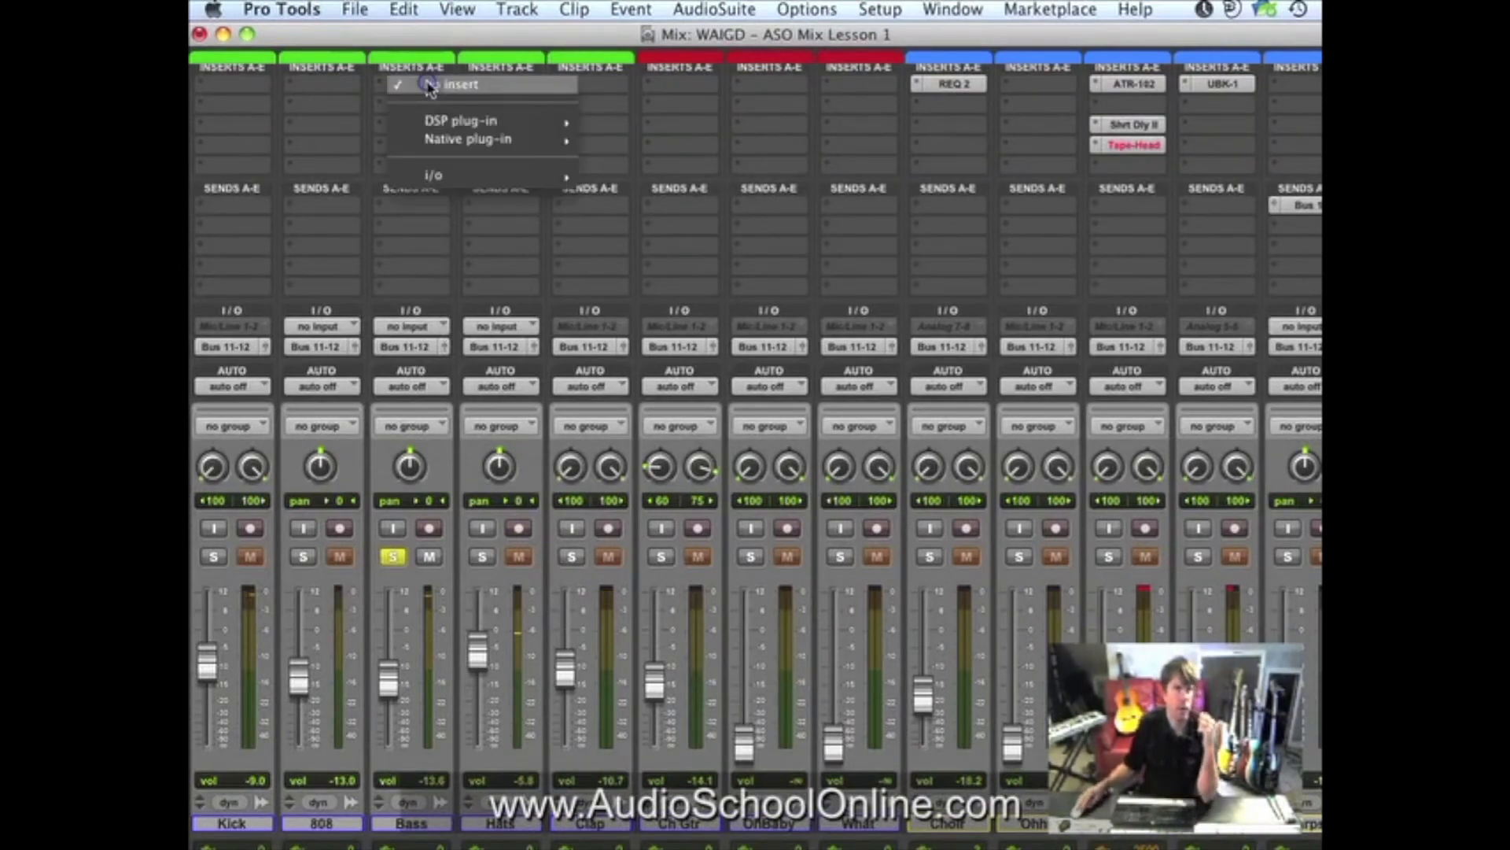
mouse_move(472, 139)
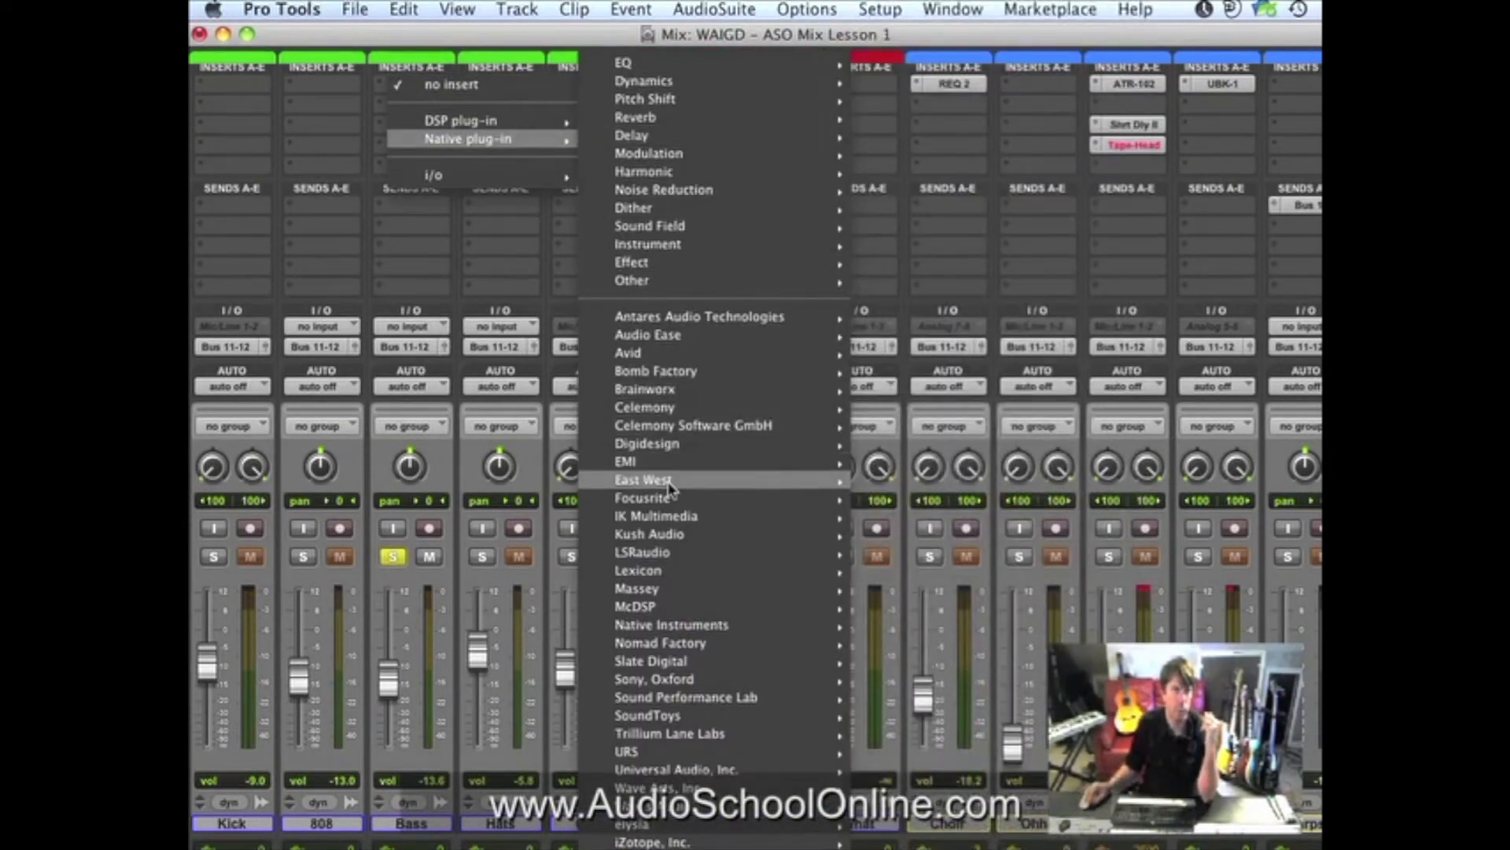
mouse_move(683, 523)
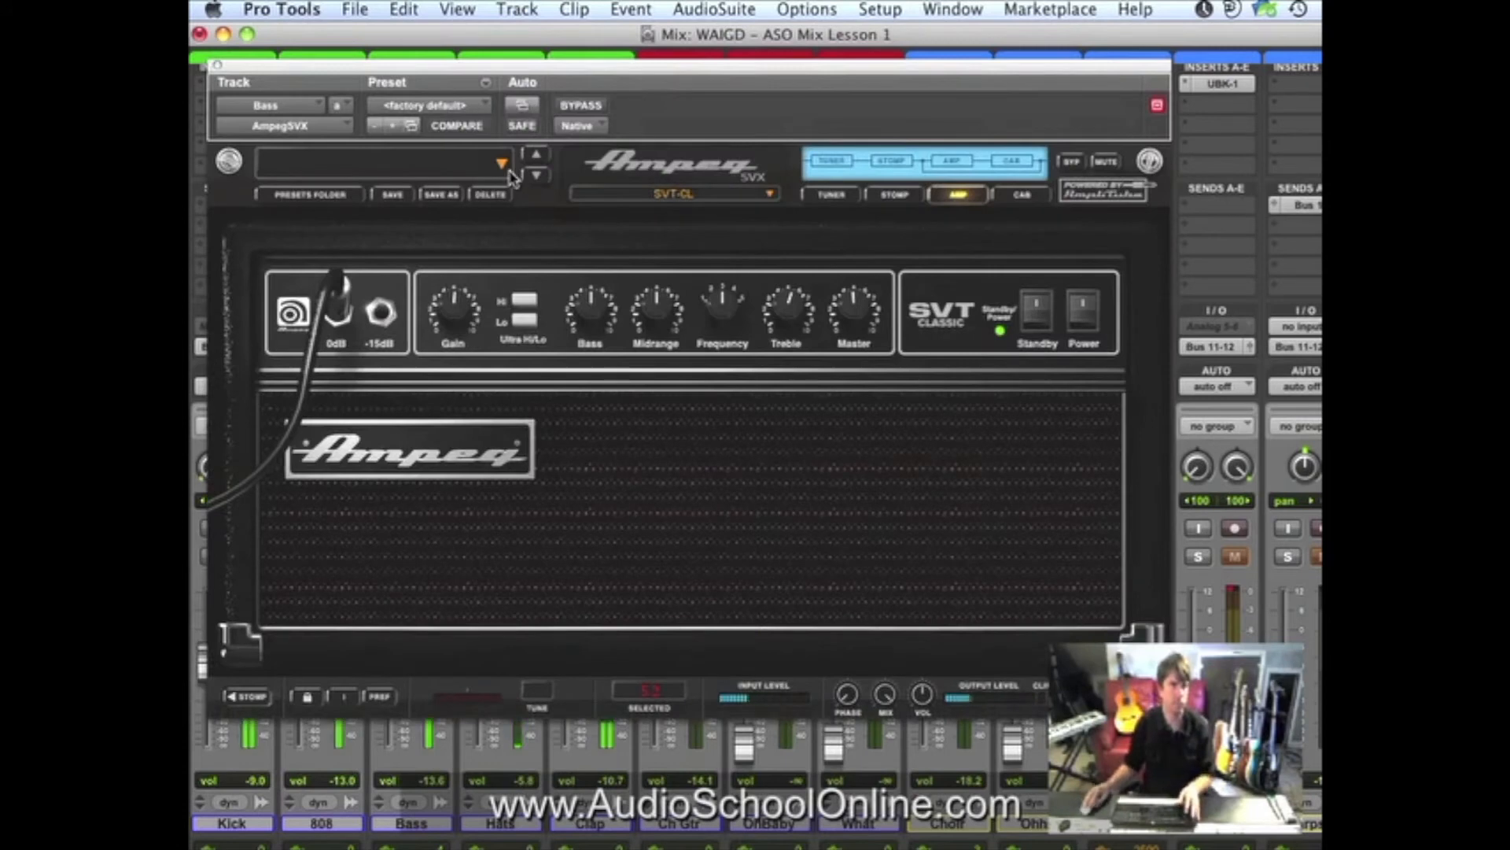
Audition the AmpegSVX presets on the Bass track during playback and load Vintage B-15.
left_click(535, 175)
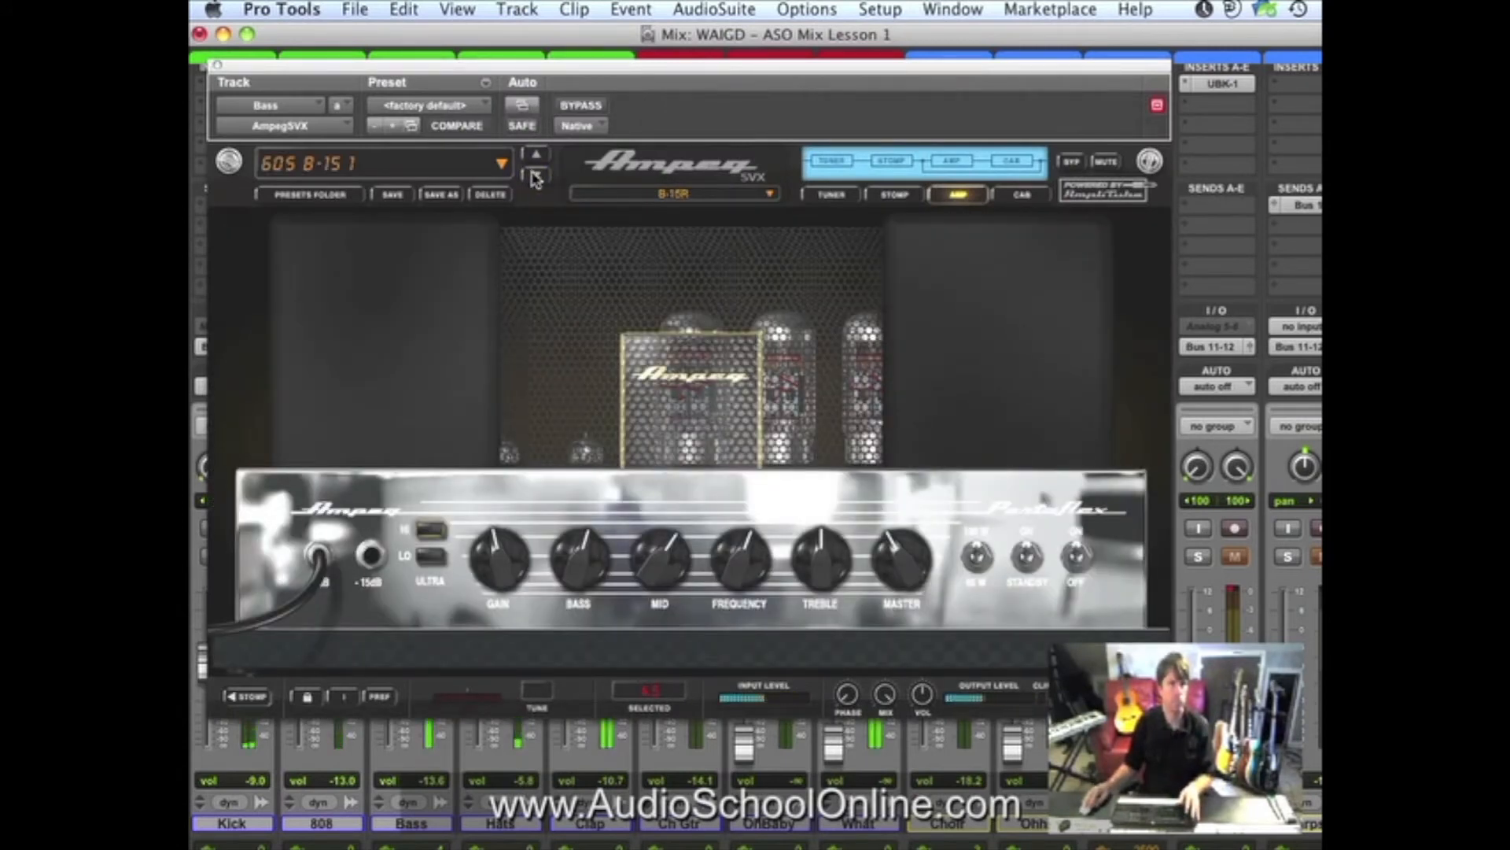
left_click(535, 175)
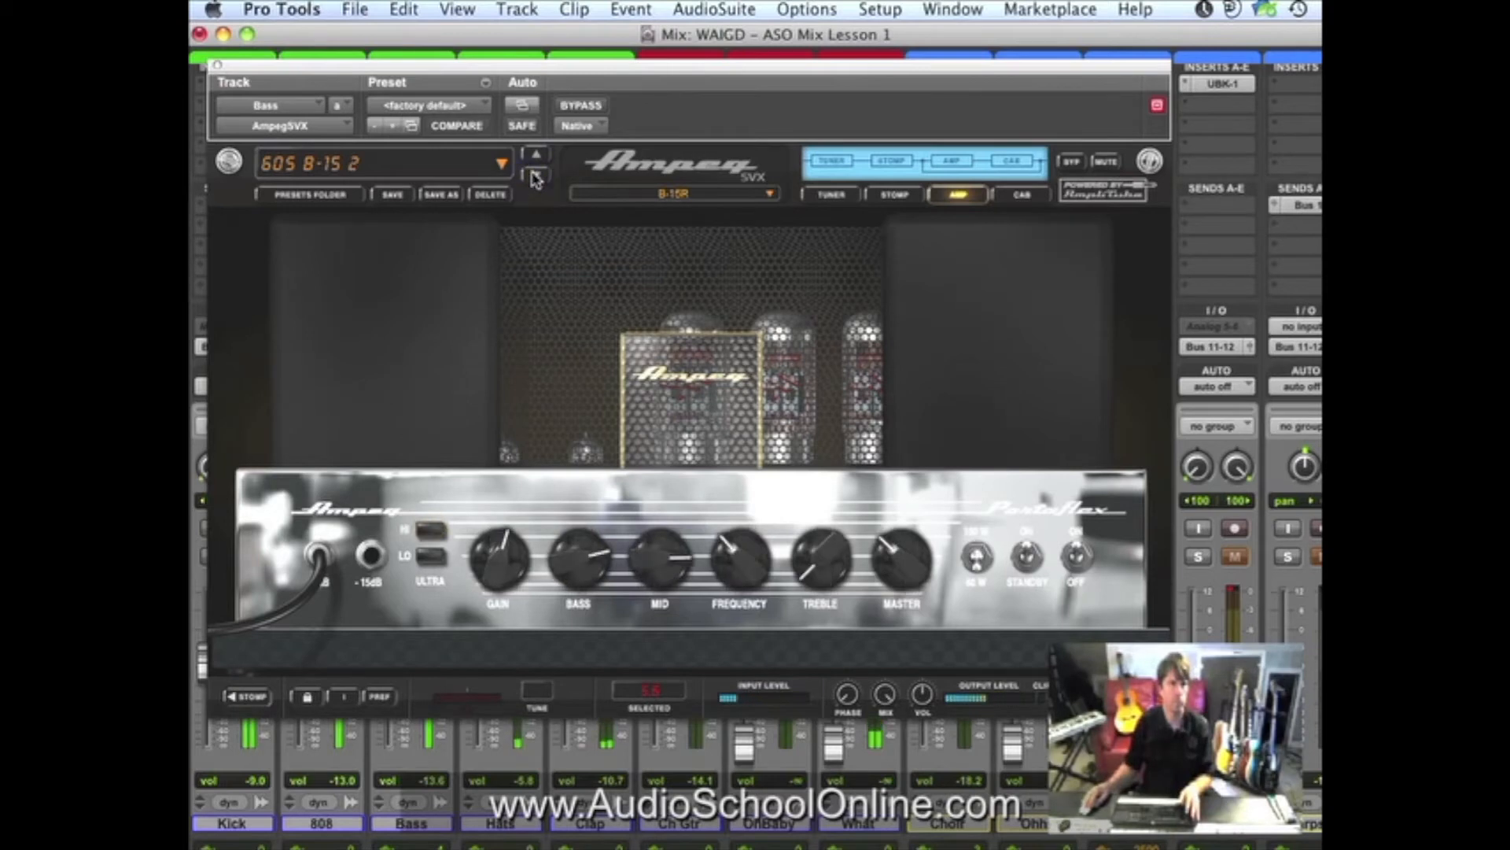
left_click(535, 176)
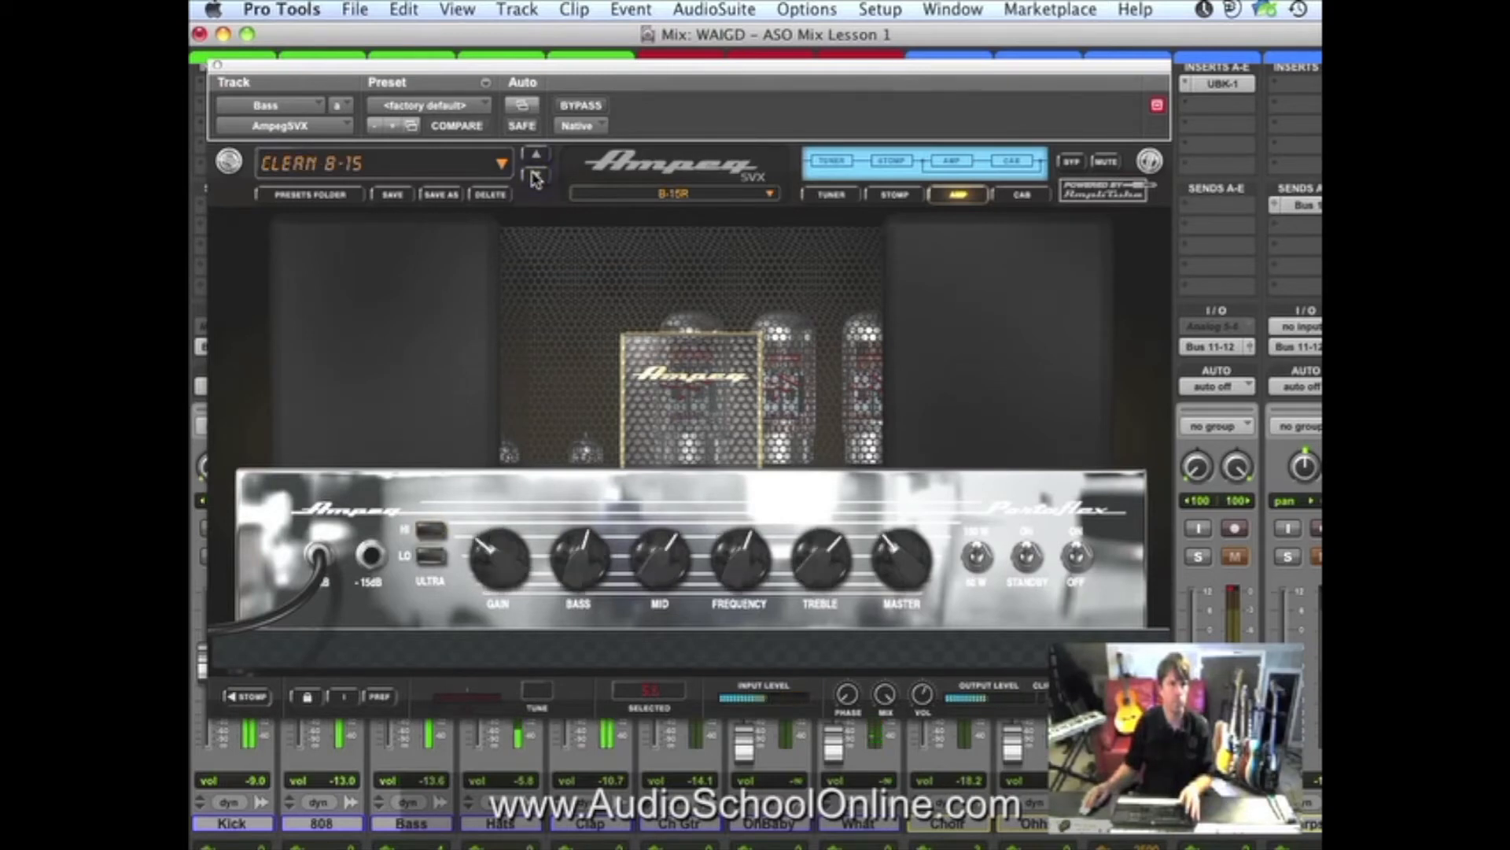
left_click(535, 175)
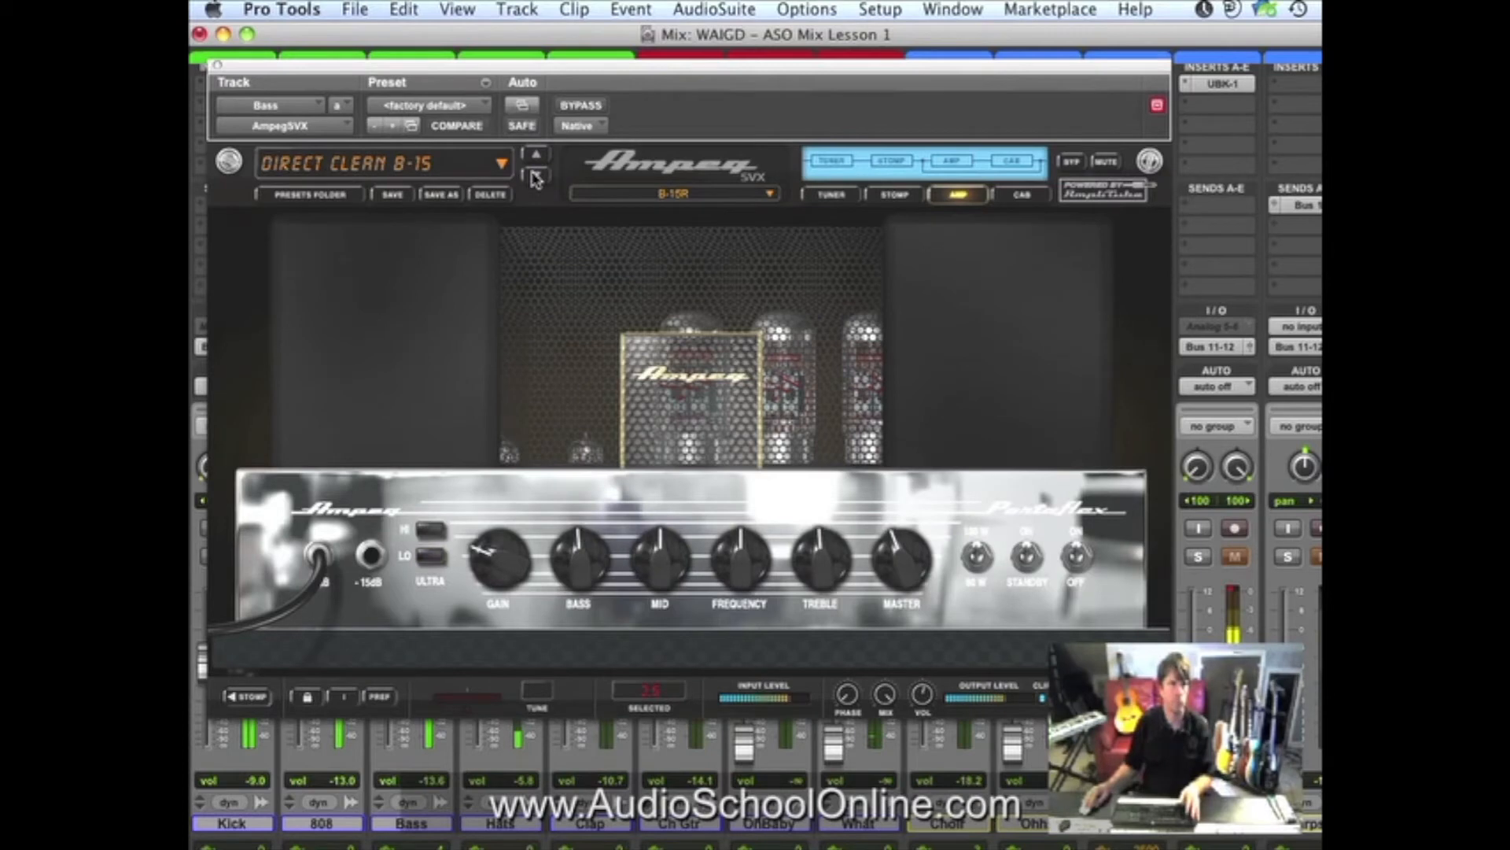
left_click(535, 176)
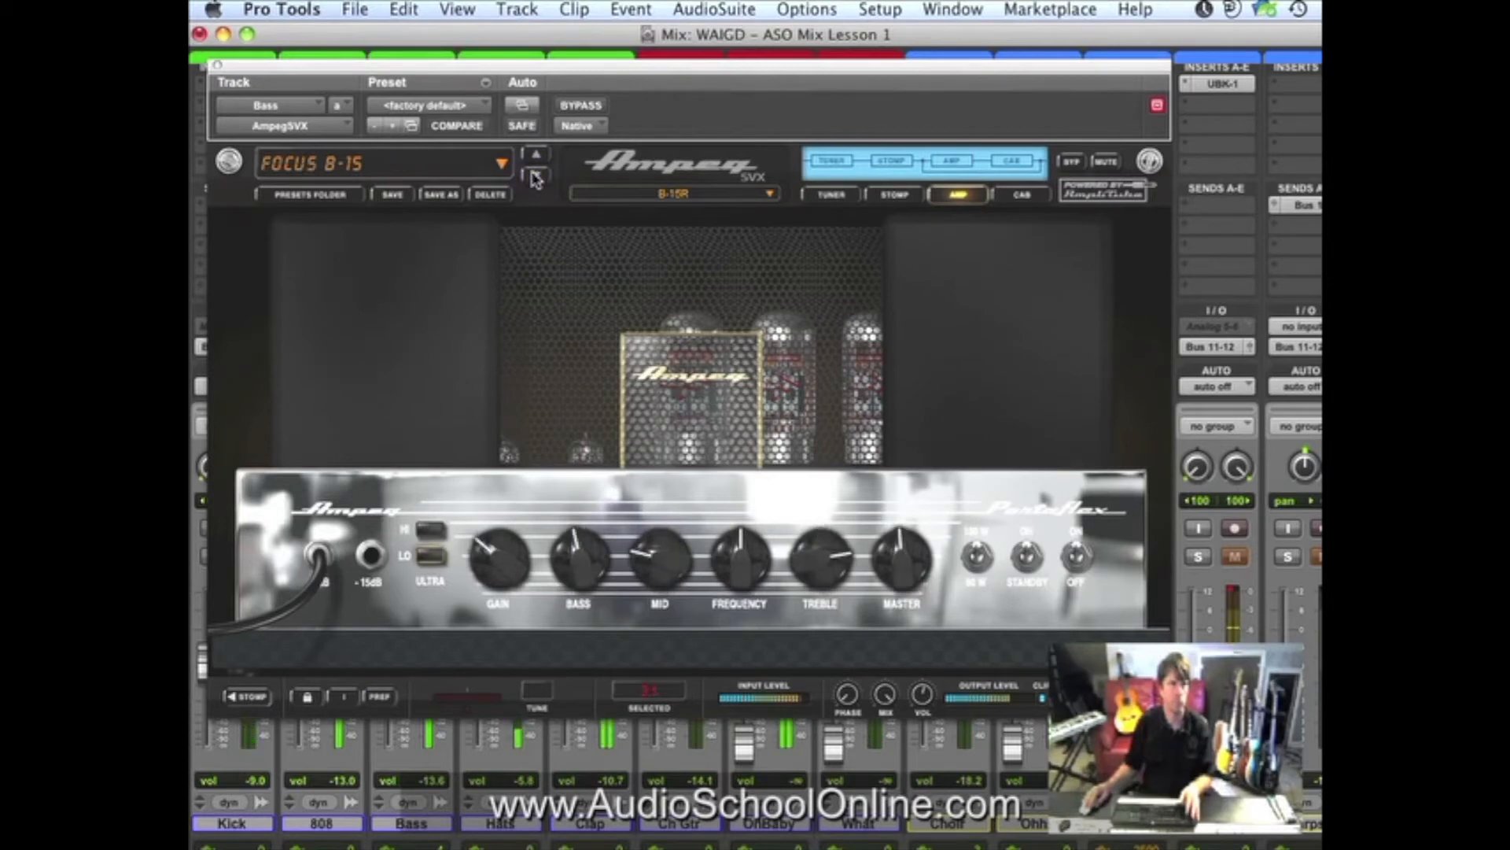
left_click(535, 176)
left_click(535, 175)
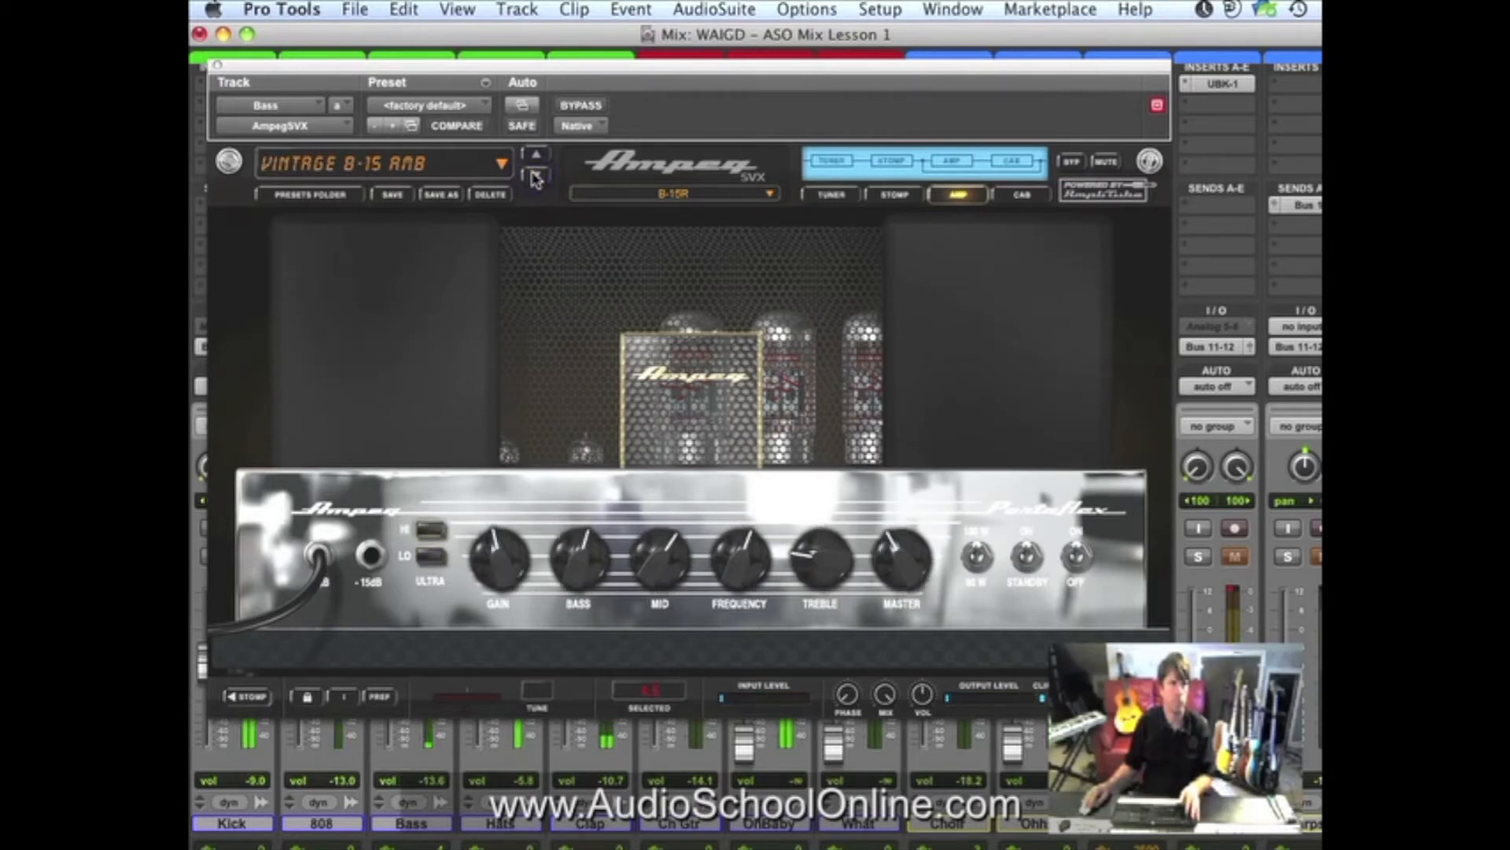
left_click(535, 175)
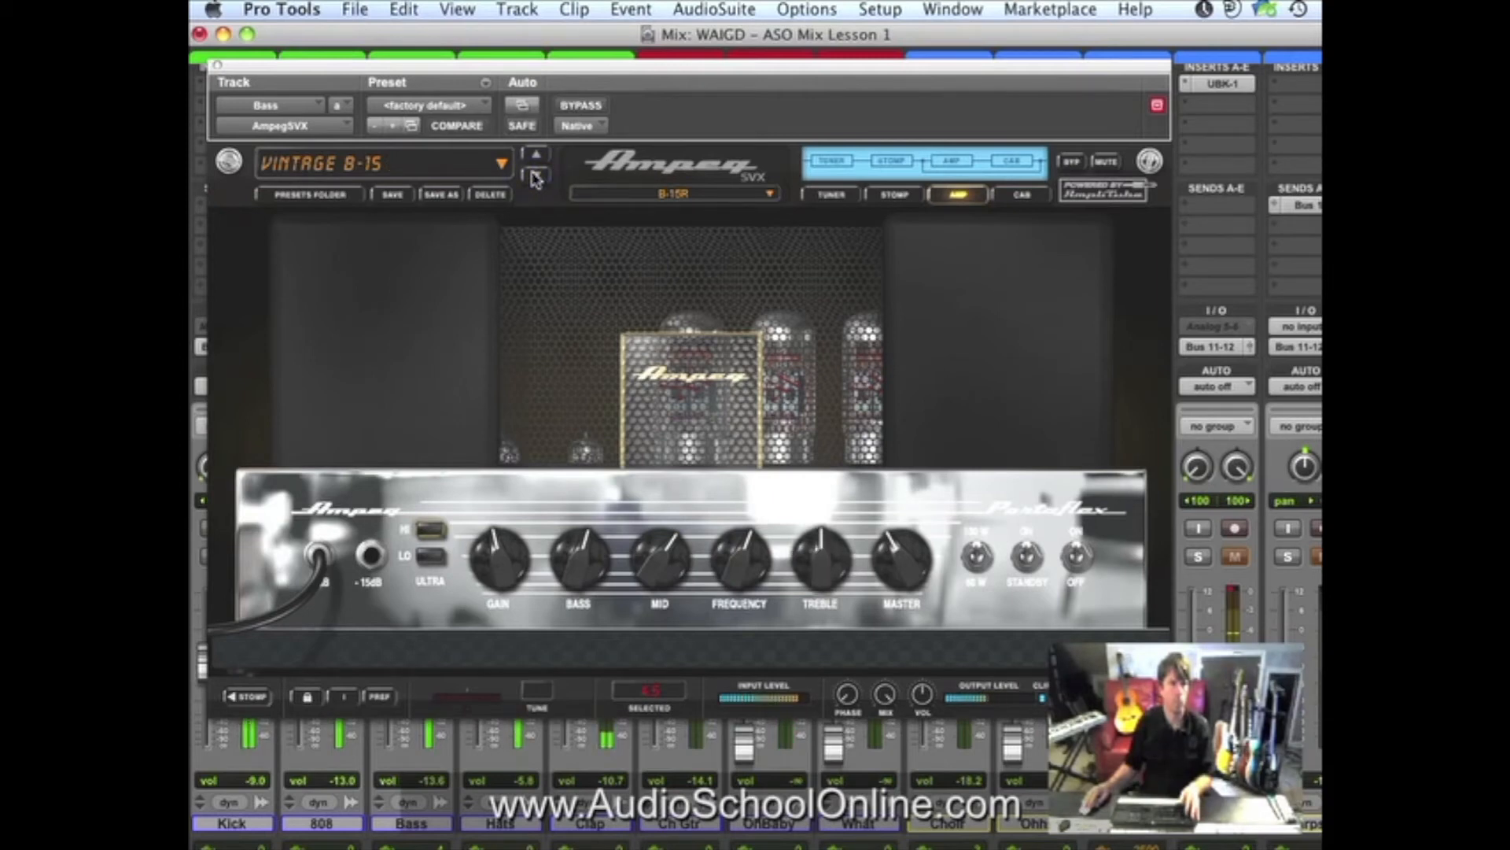
Compare the Bass amp sound bypassed and active, close the plug-in, and clear the Bass track's solo.
left_click(590, 105)
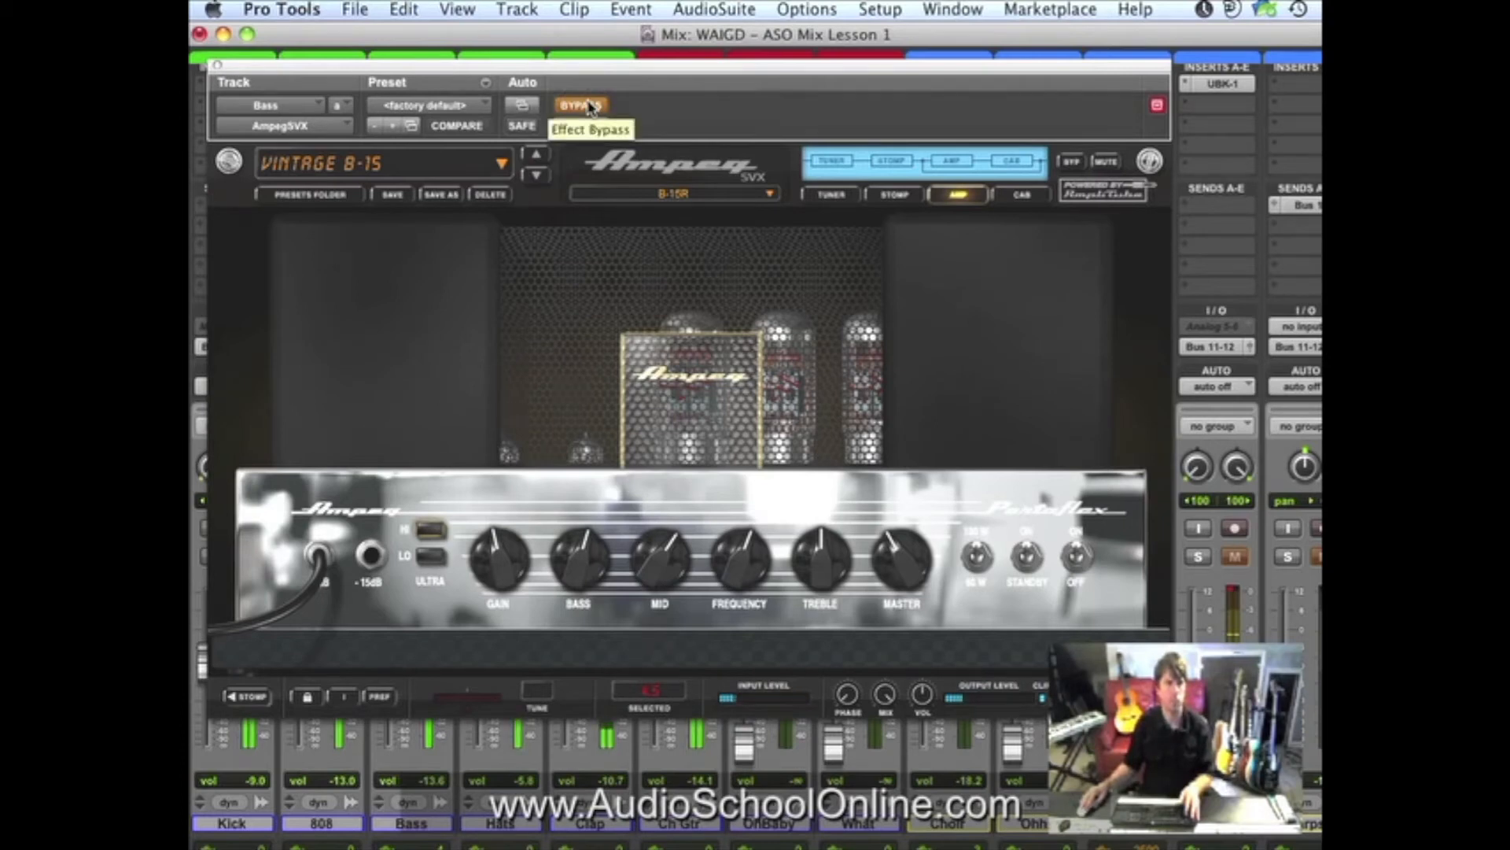
left_click(589, 105)
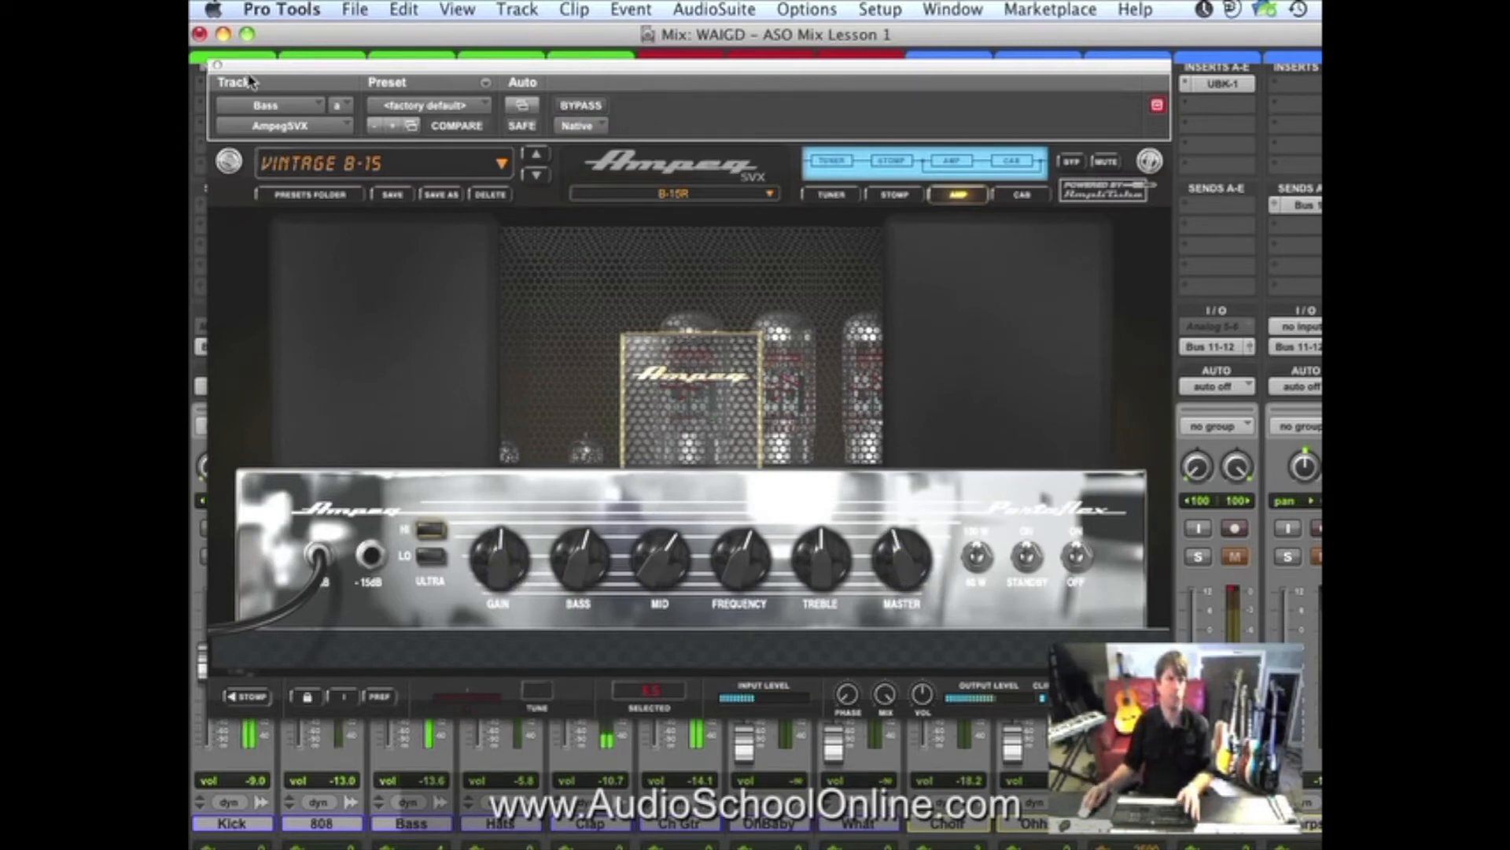
left_click(218, 66)
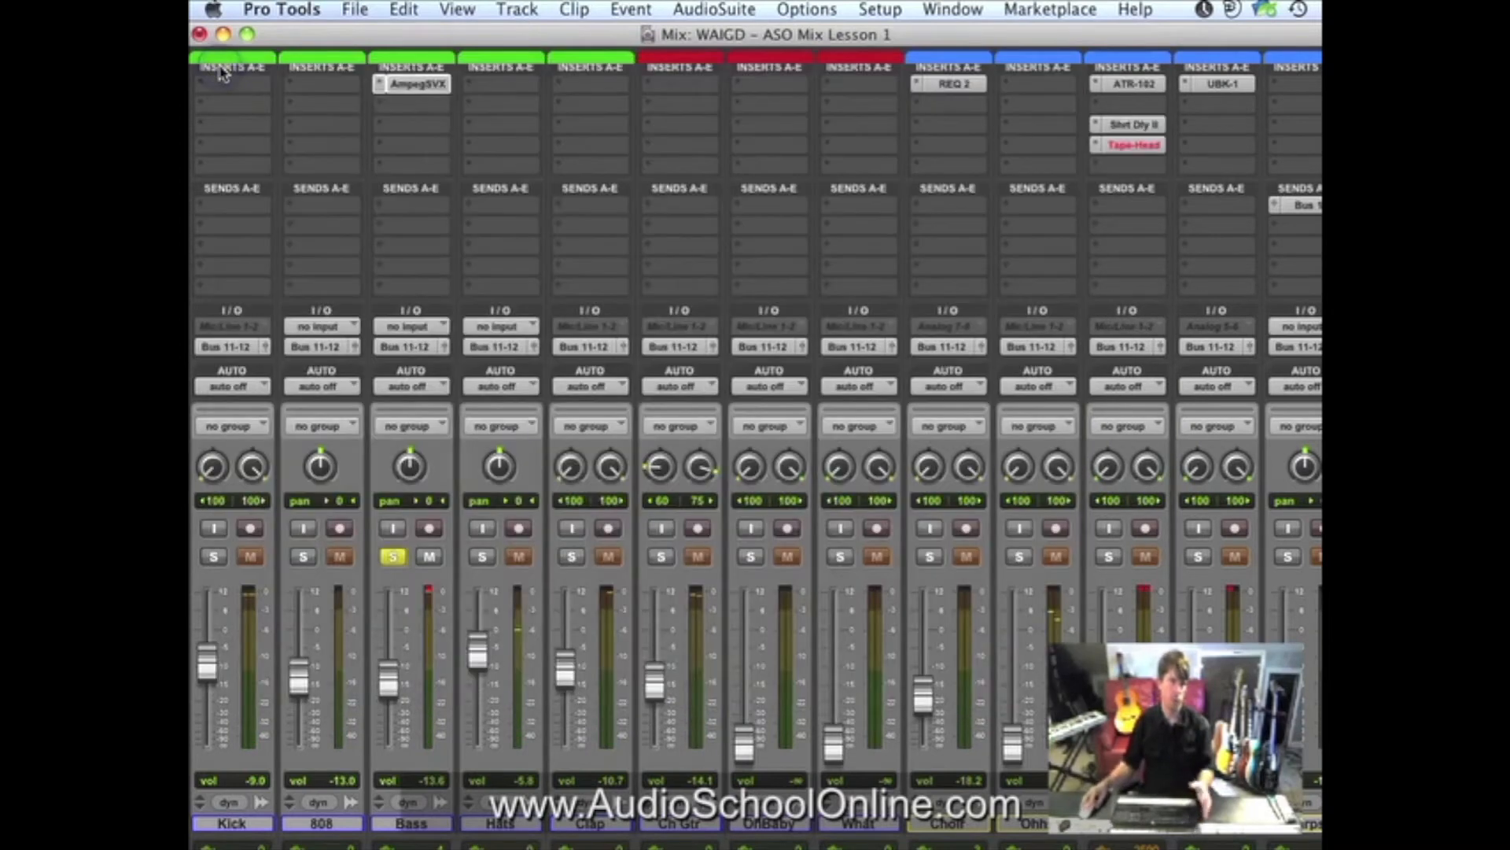
left_click(394, 558)
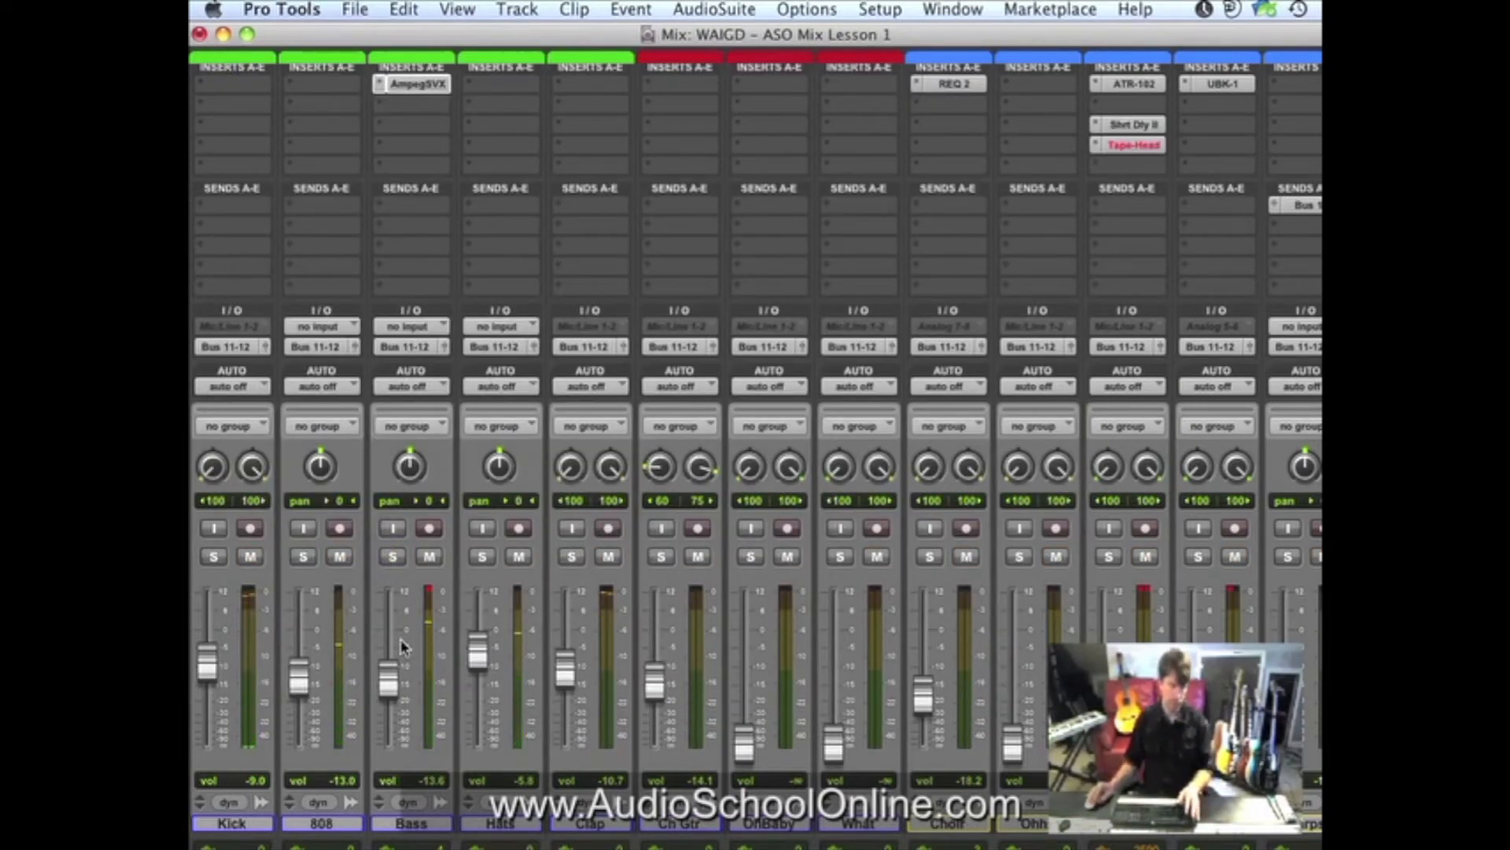
Review the Bass track's AmpegSVX settings, close the plug-in, and raise the Bass fader to -13.2 dB during playback.
left_click(413, 85)
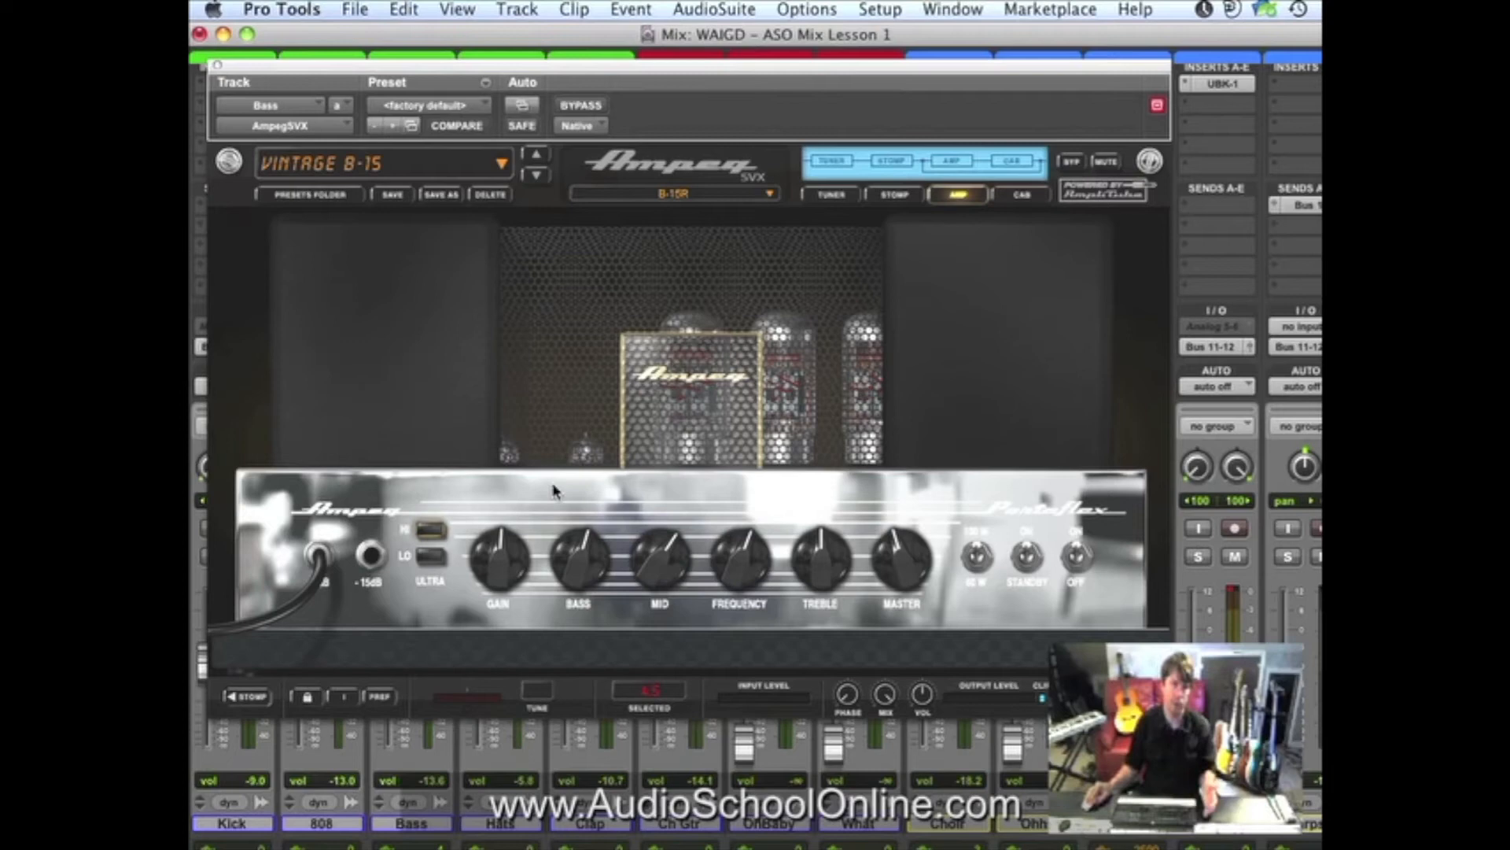
left_click(217, 65)
left_click_drag(390, 683, 391, 683)
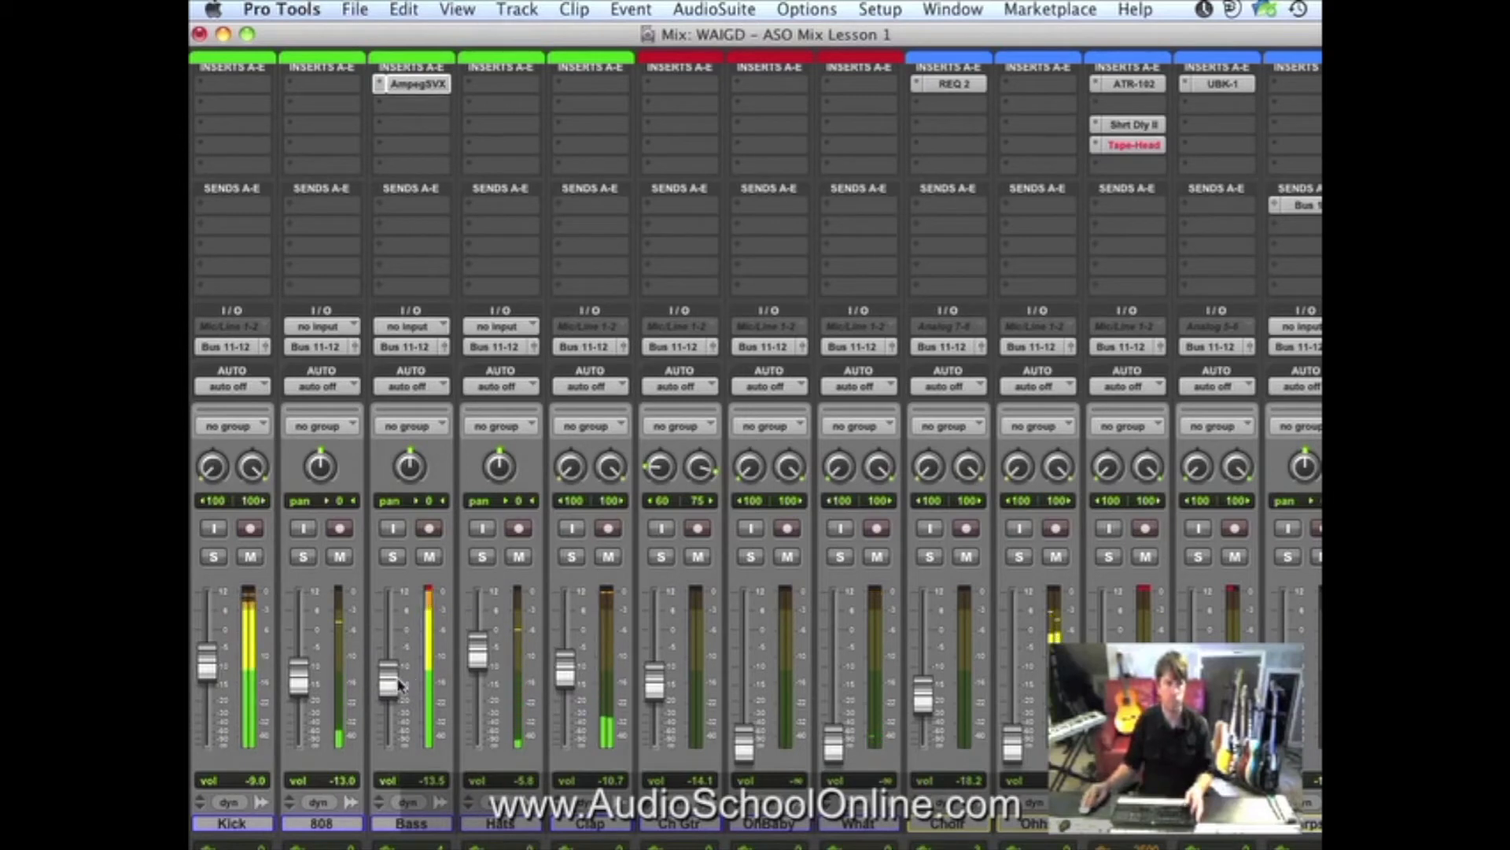
left_click_drag(398, 686, 400, 684)
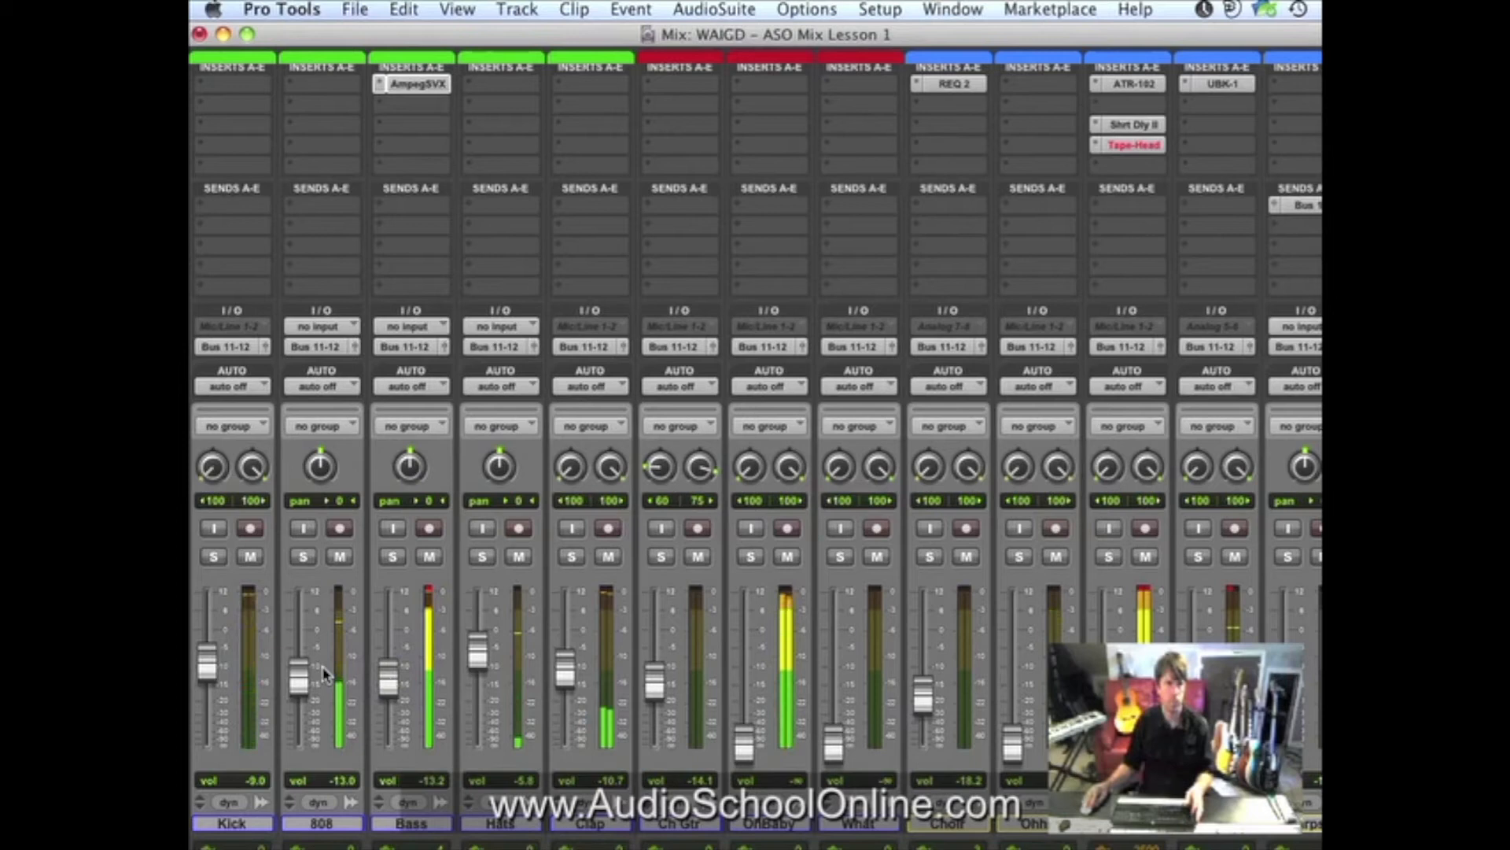
Solo the Kick and 808 tracks and play them together.
left_click(213, 557)
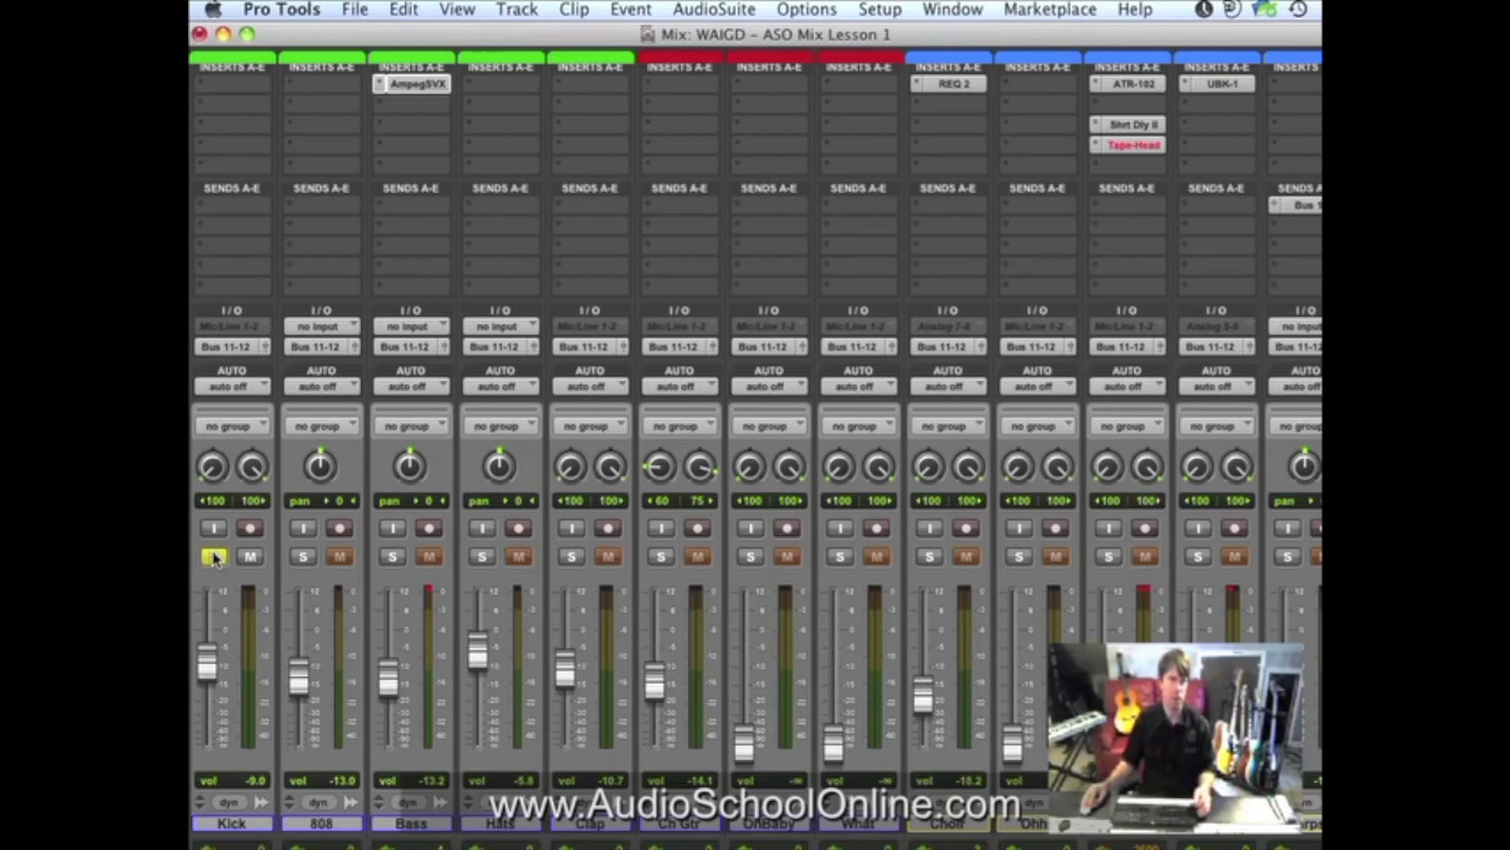
left_click(303, 556)
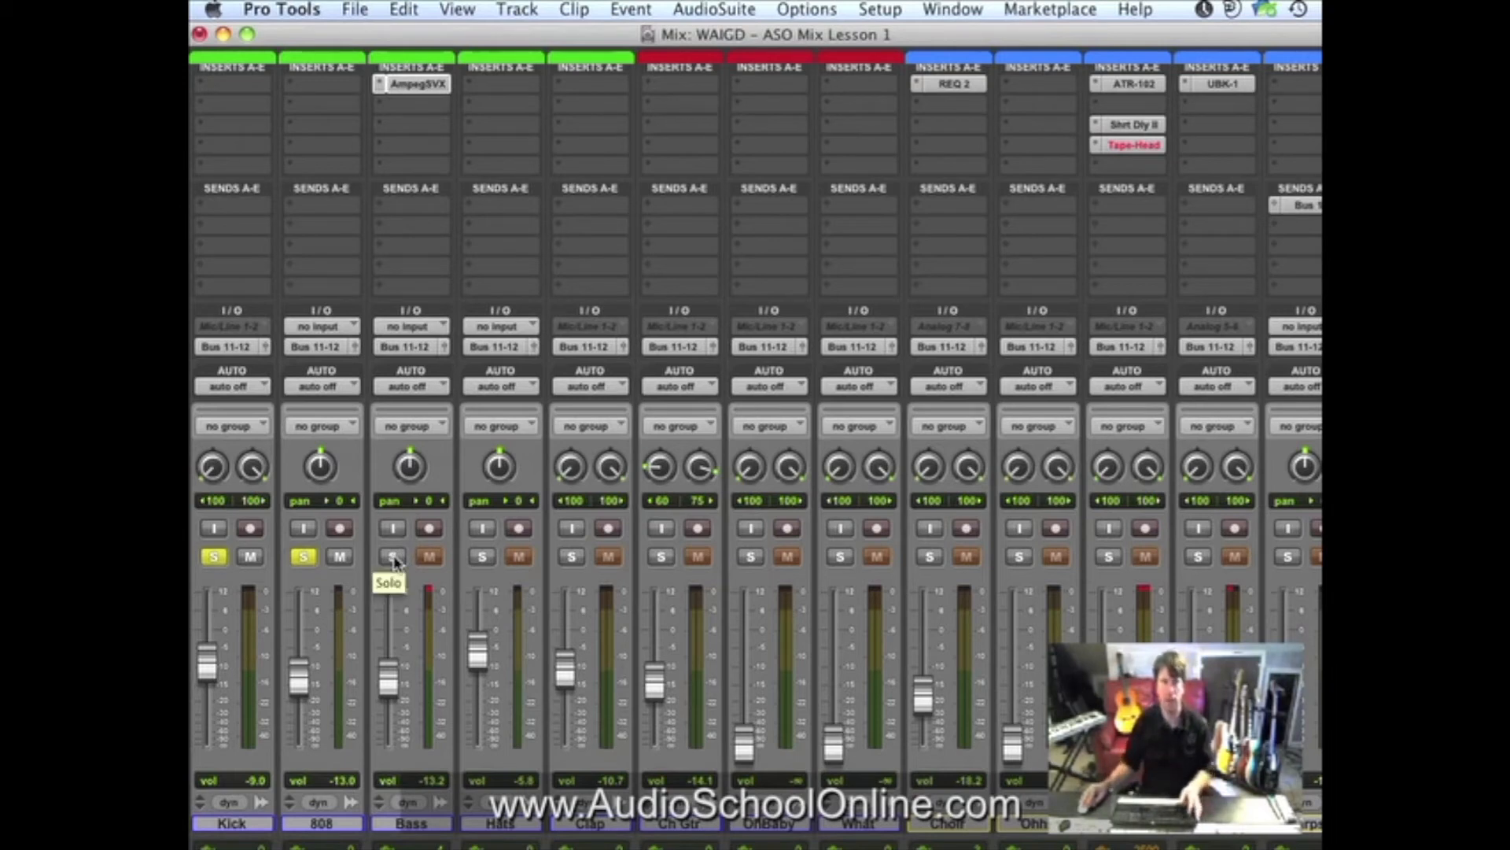
key("space")
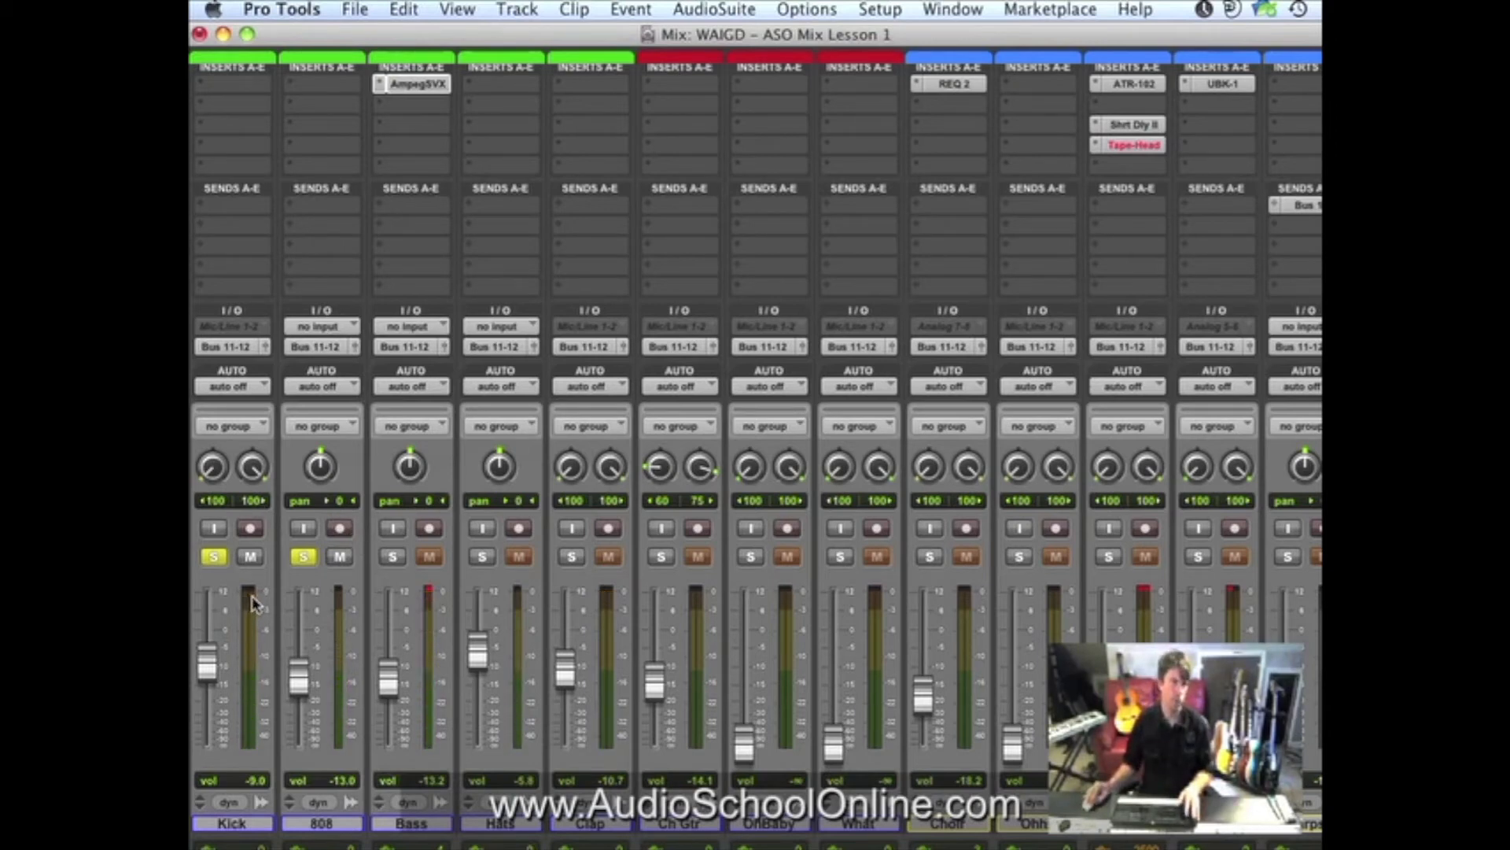
Insert the multi-mono DSP Trim plug-in in the Kick track's first insert slot.
left_click(250, 84)
mouse_move(252, 122)
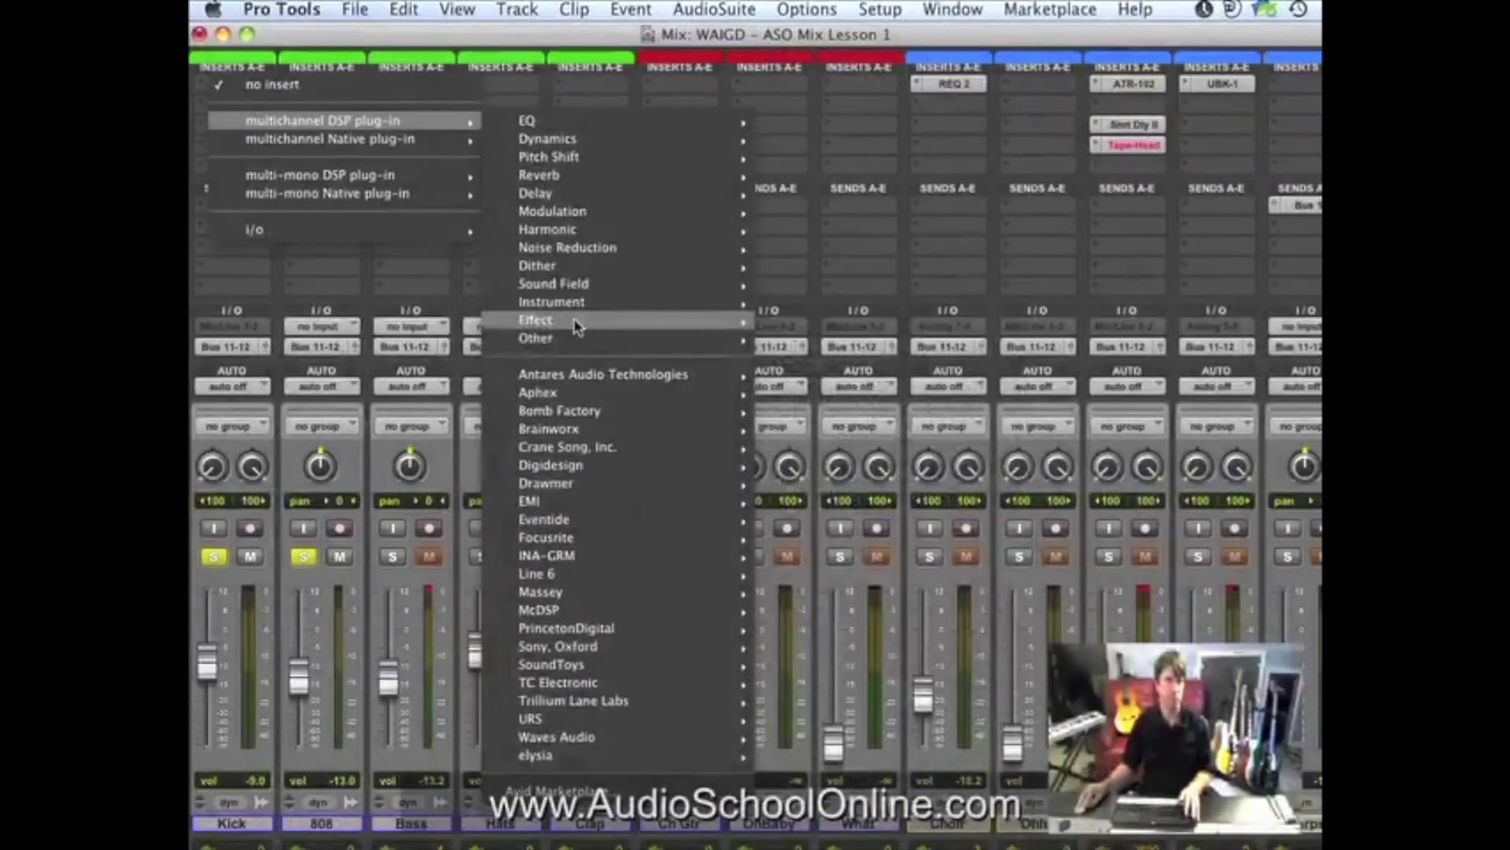
mouse_move(575, 339)
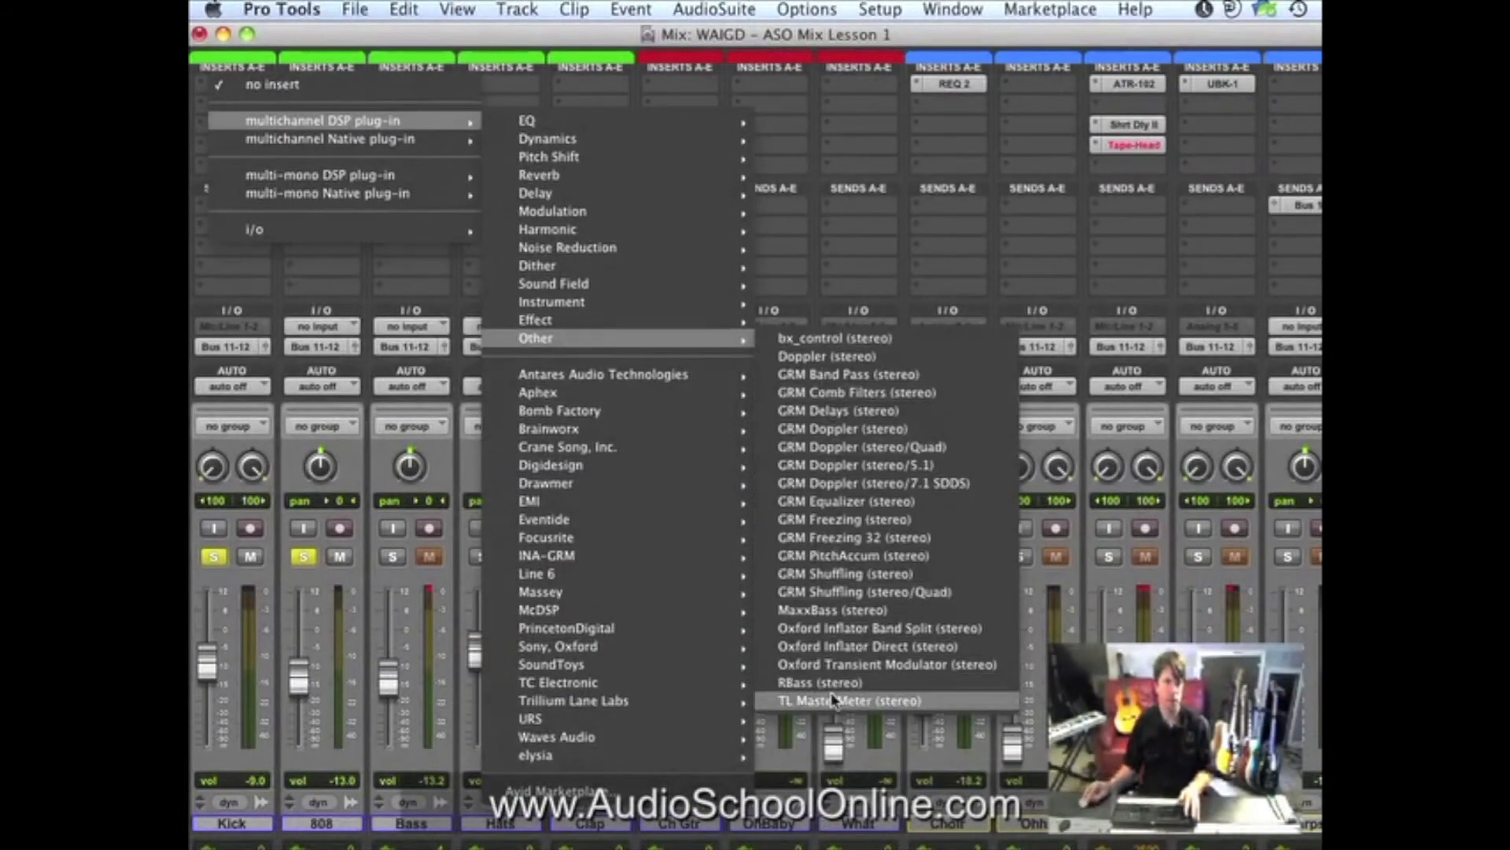
mouse_move(338, 175)
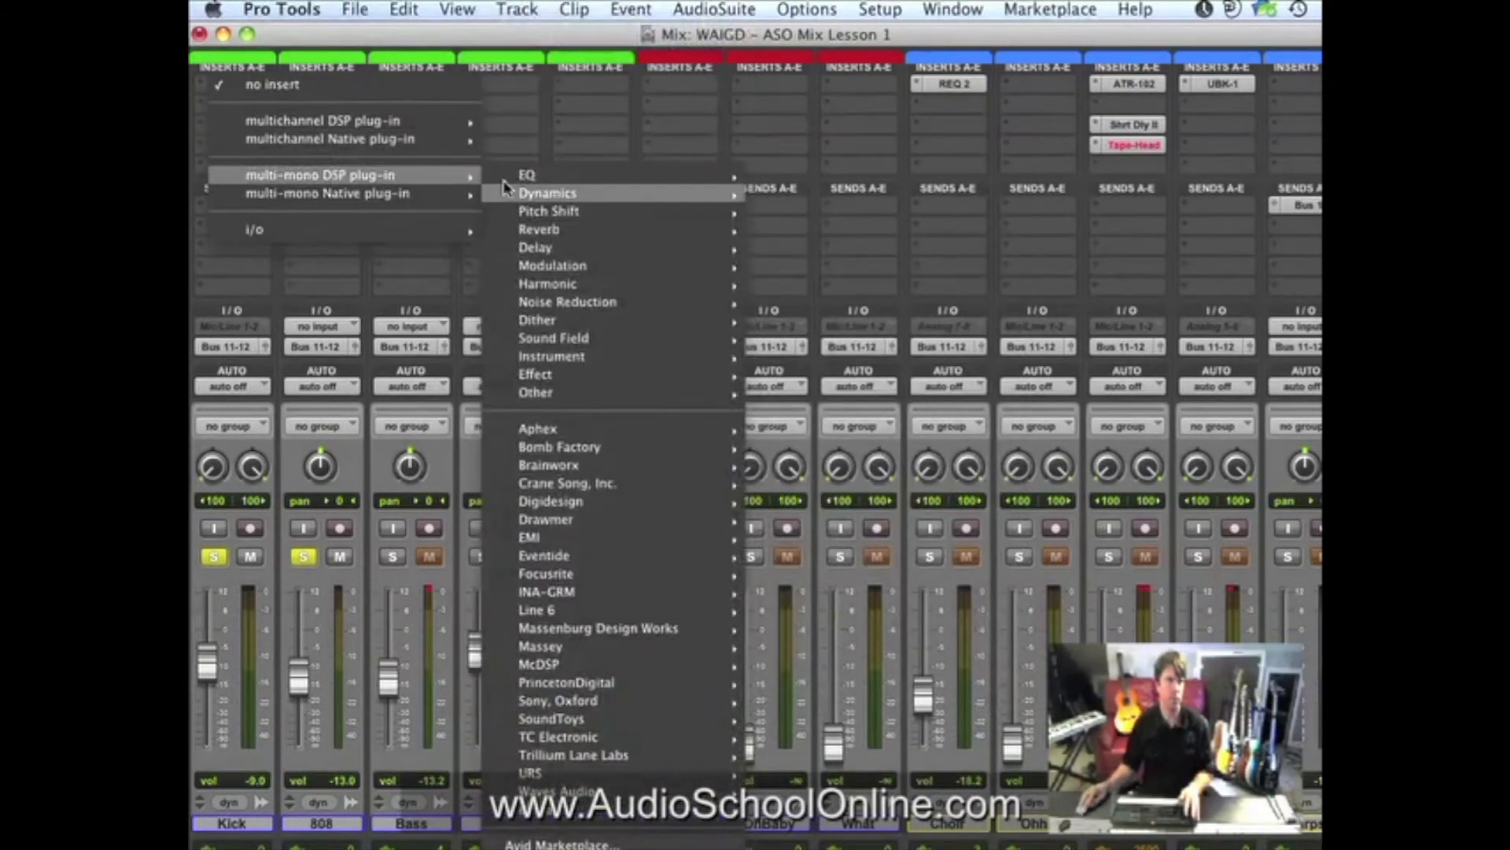
mouse_move(574, 392)
left_click(905, 683)
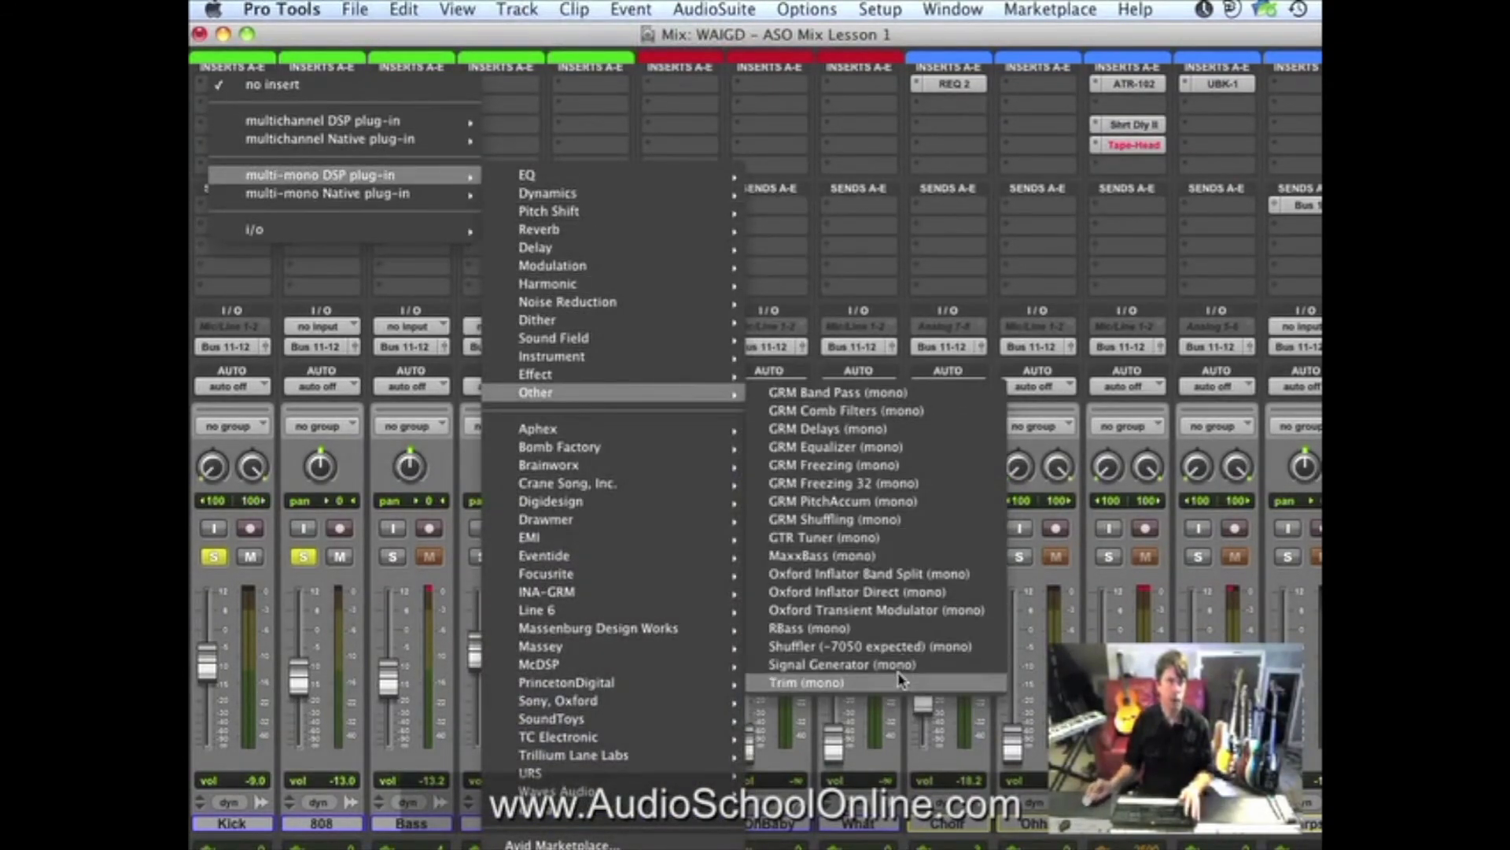
Set the Kick track's Trim gain to -7.0 dB, raise its fader to -3.7 dB, and close the plug-in.
left_click_drag(524, 170, 499, 172)
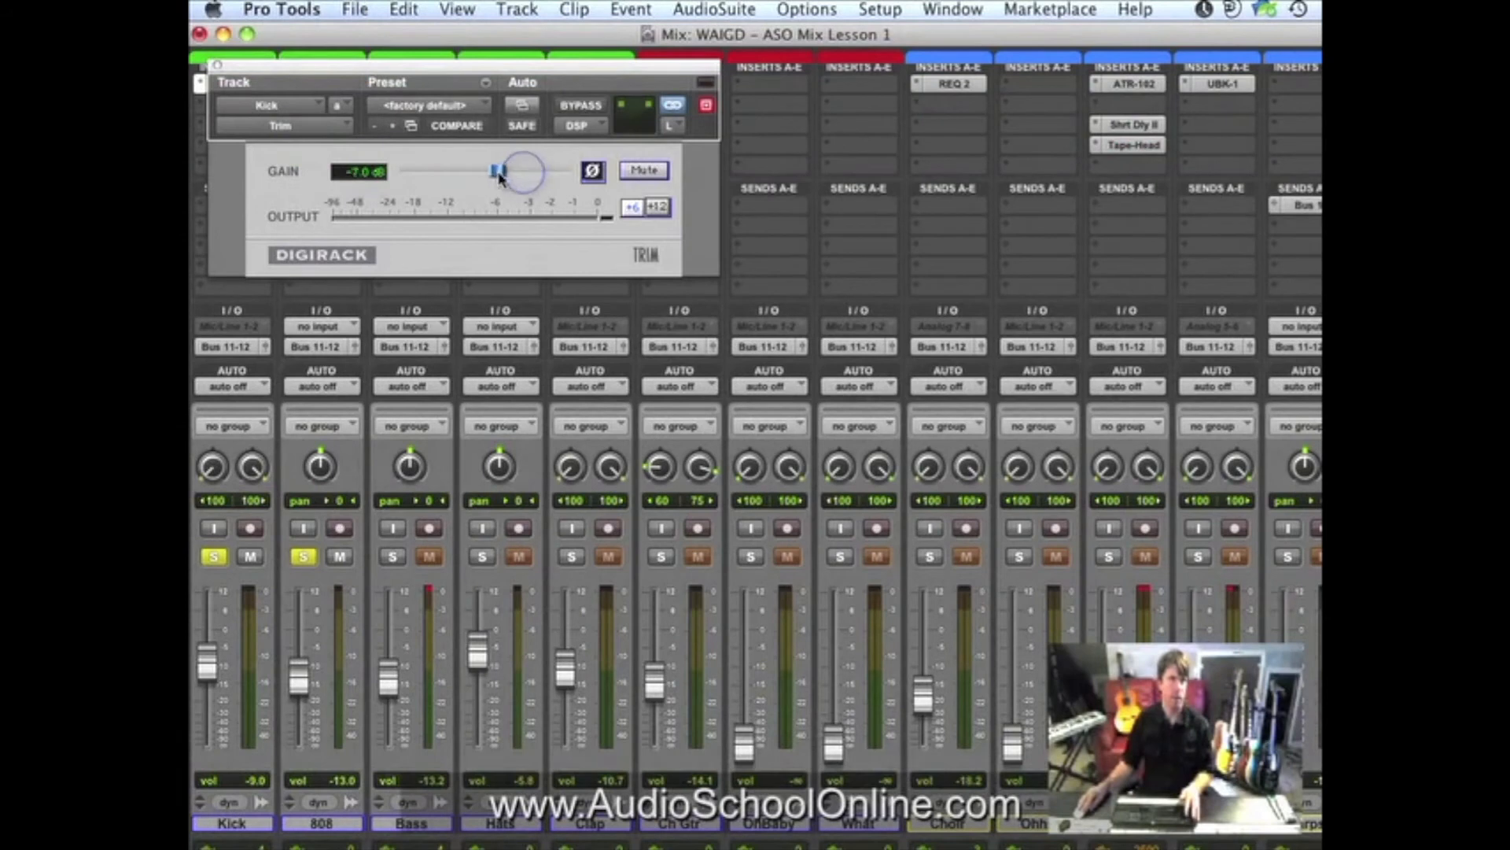
left_click_drag(208, 669, 214, 655)
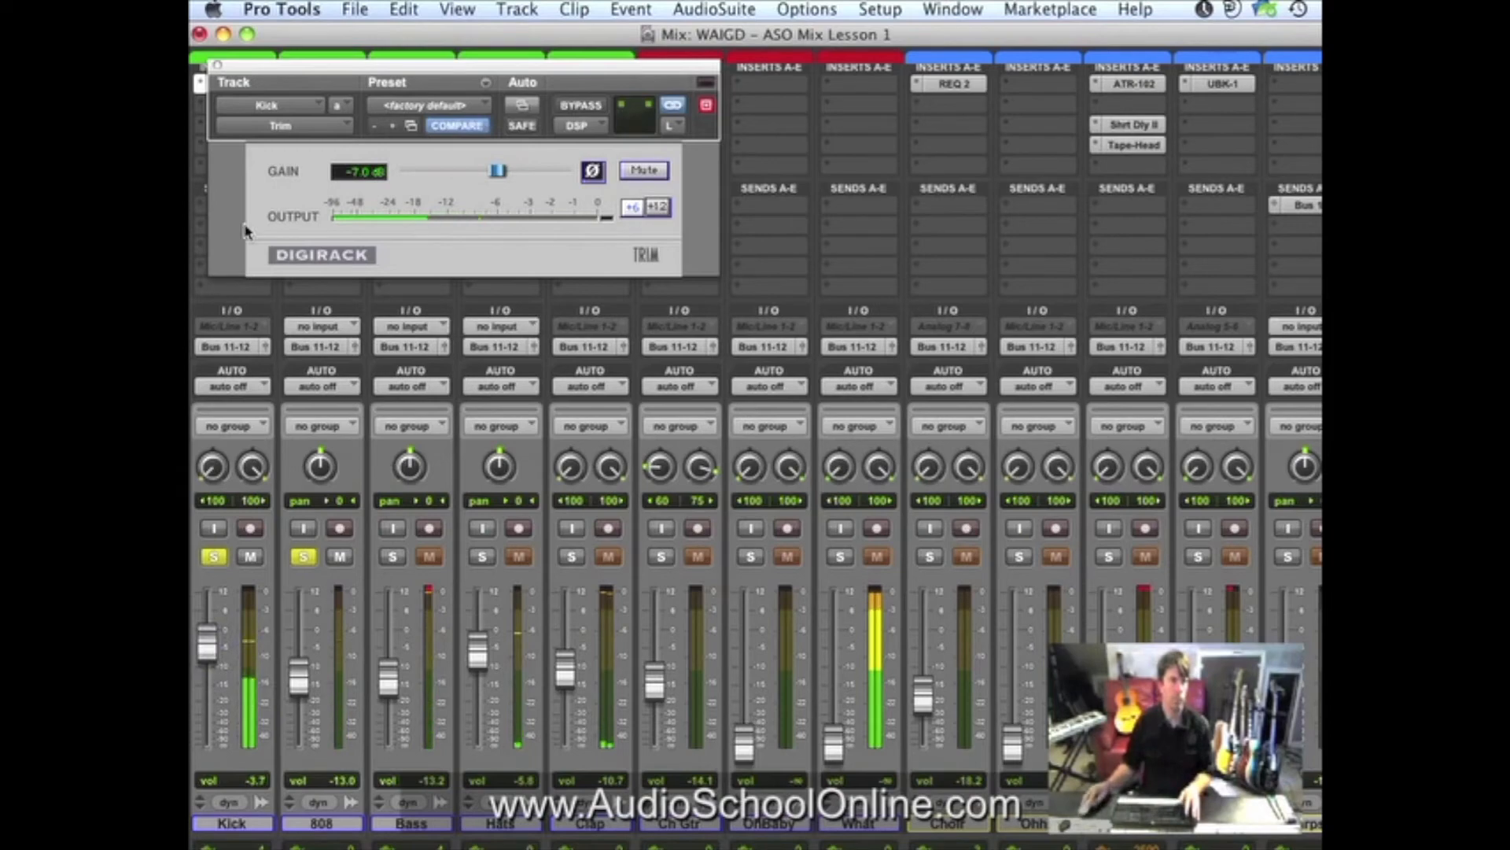
left_click(217, 64)
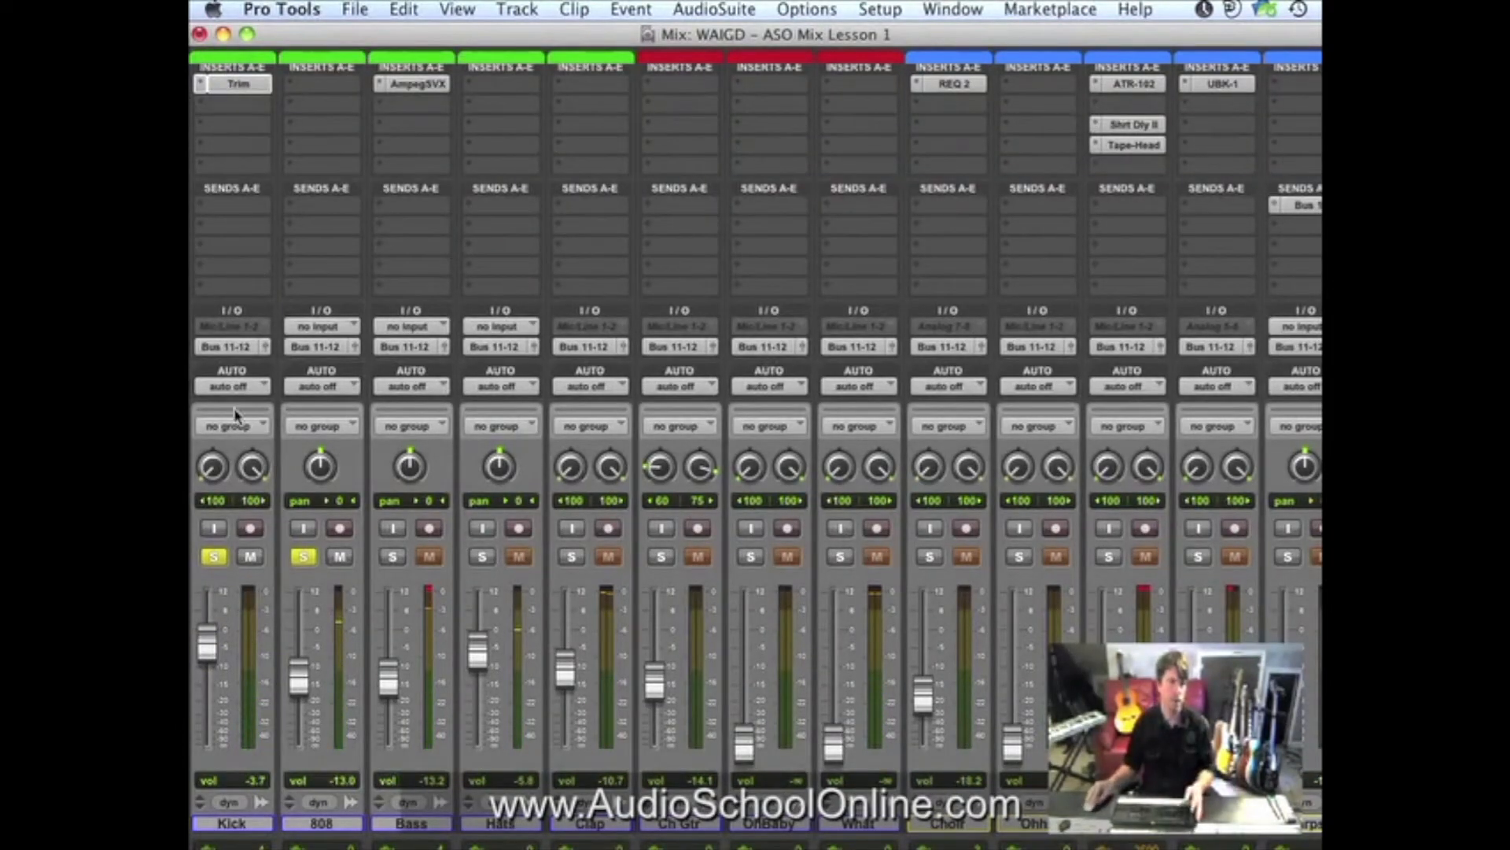
Insert the multichannel Native UAD Neve 33609 (stereo) plug-in in the Kick track's second insert slot.
left_click(251, 105)
mouse_move(260, 140)
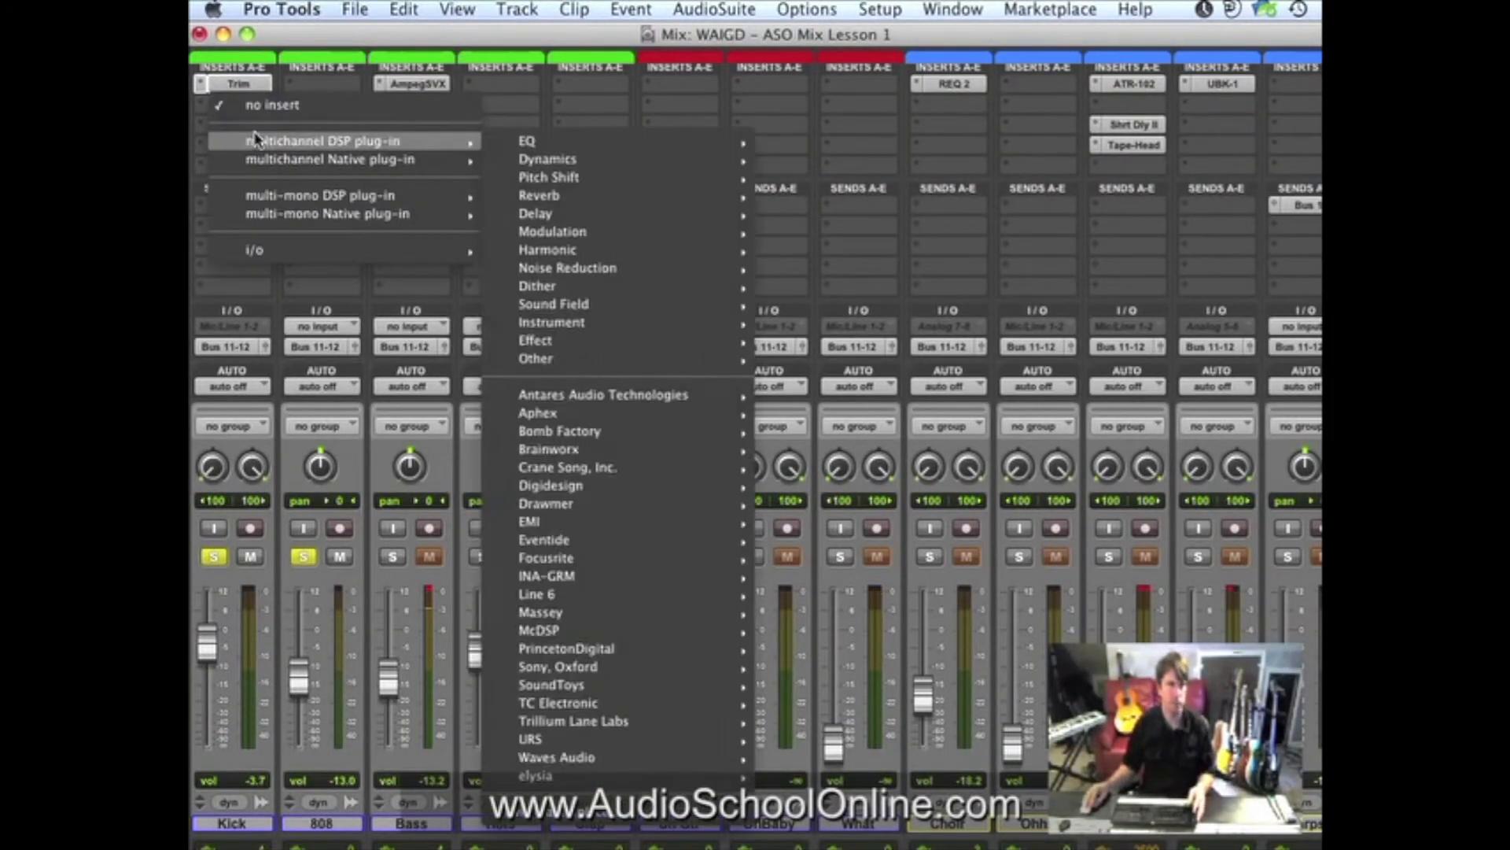
mouse_move(486, 139)
mouse_move(603, 161)
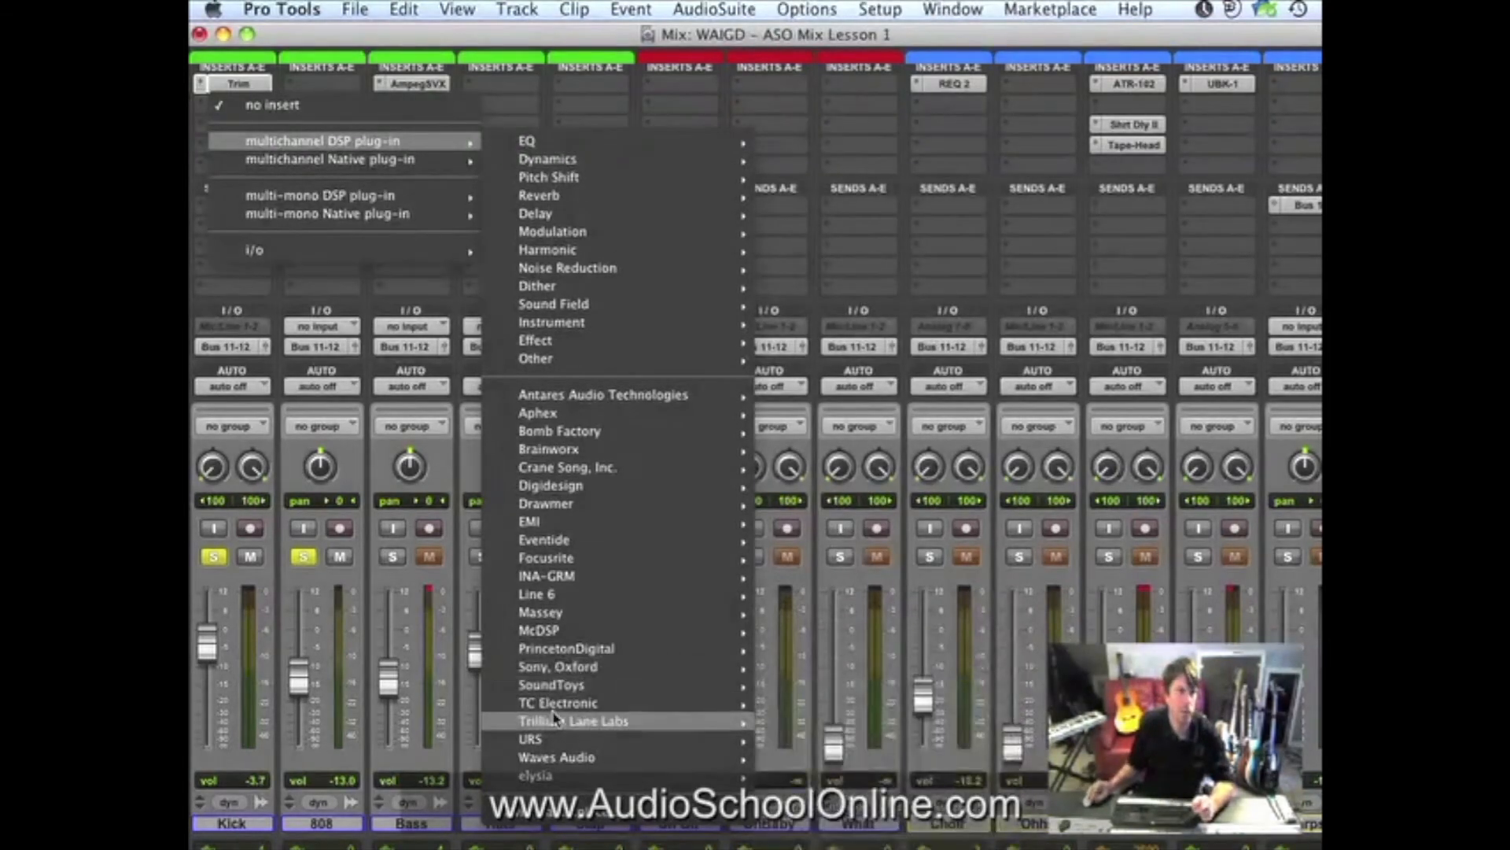
mouse_move(560, 723)
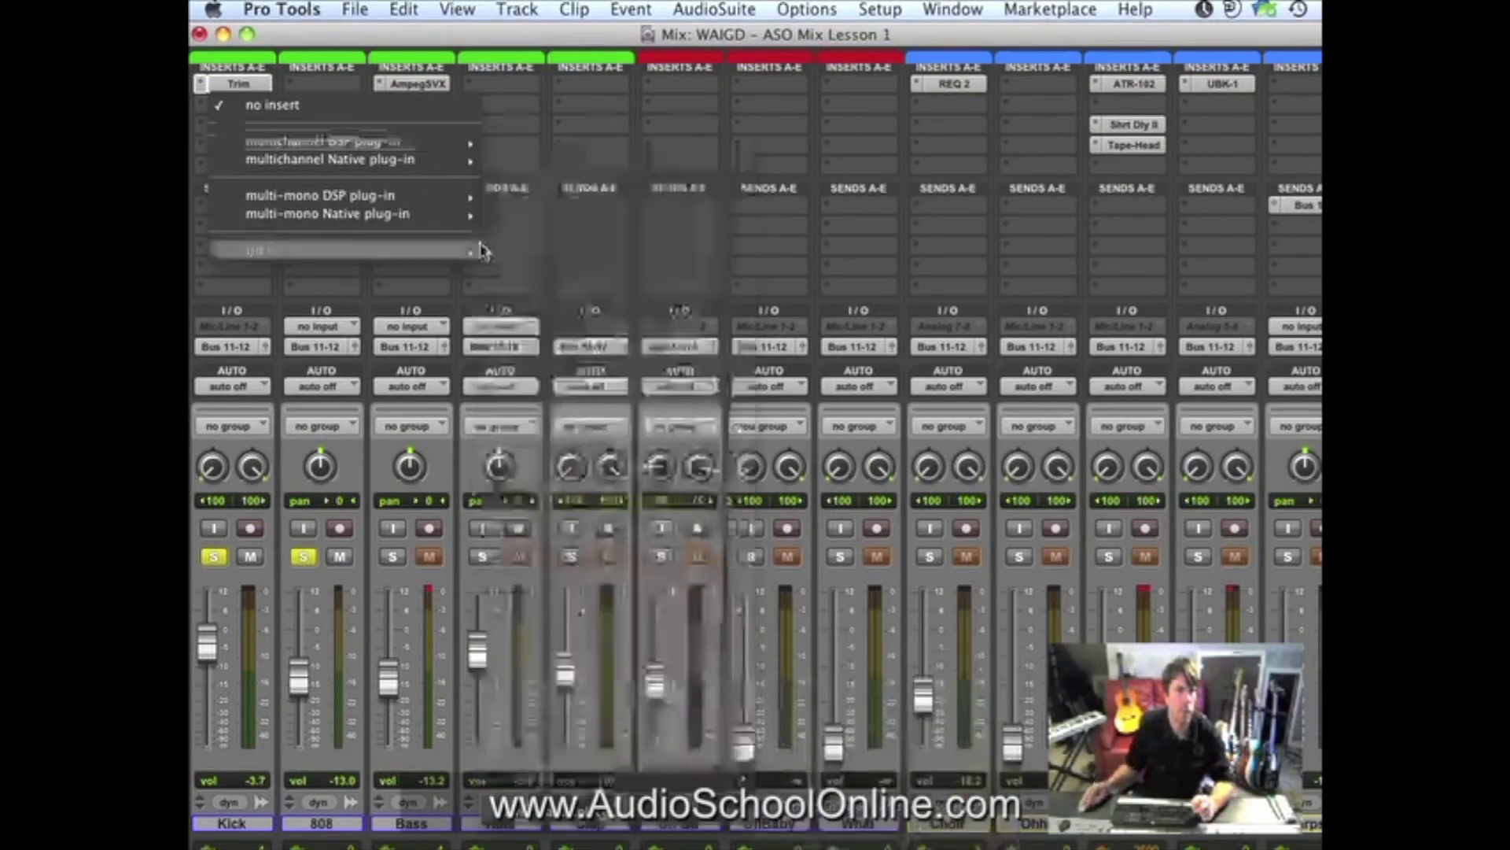
mouse_move(392, 205)
mouse_move(392, 159)
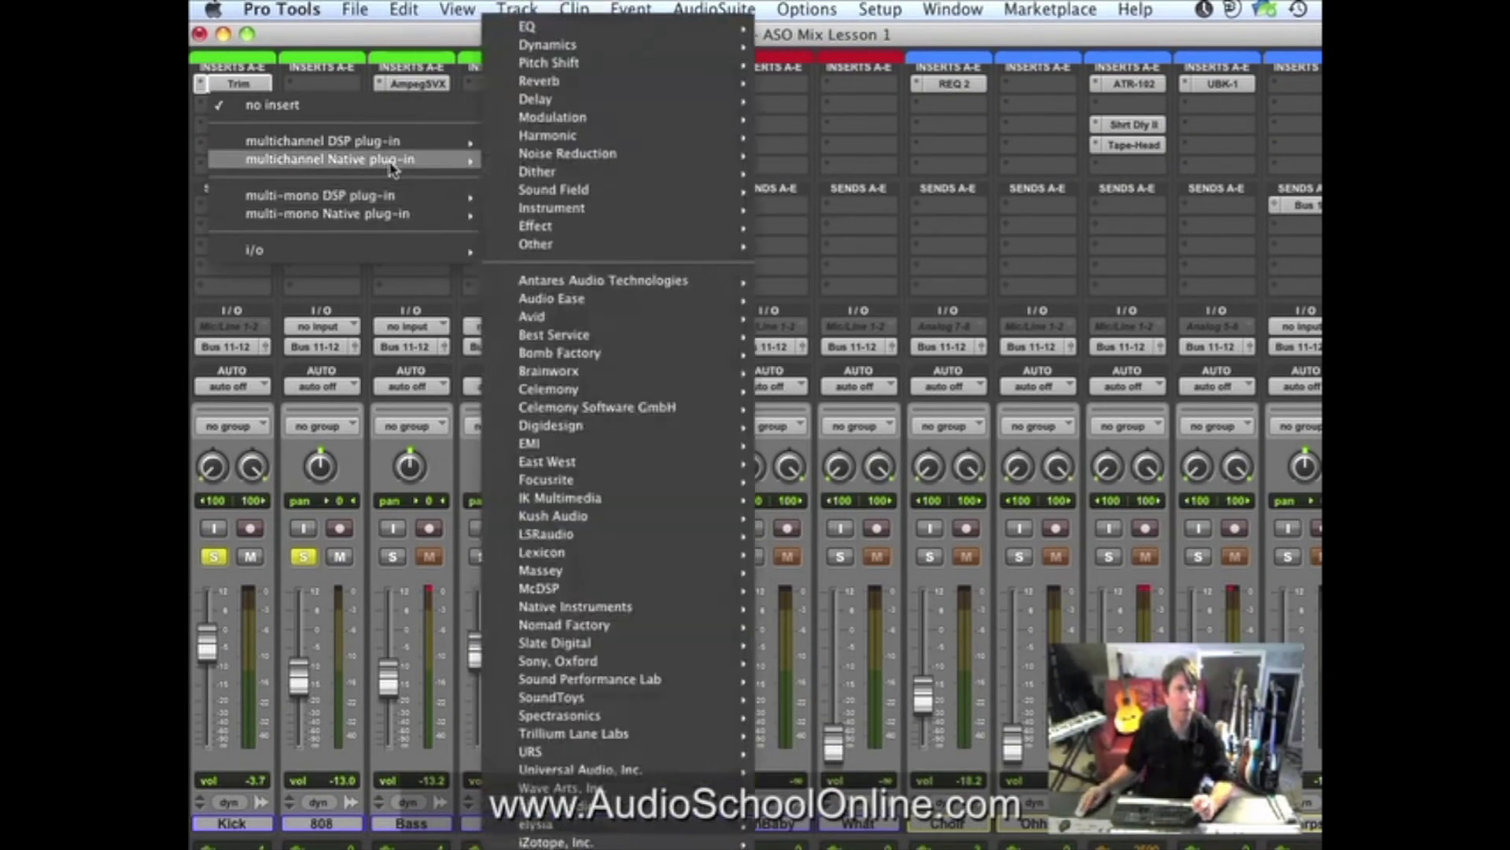
mouse_move(586, 770)
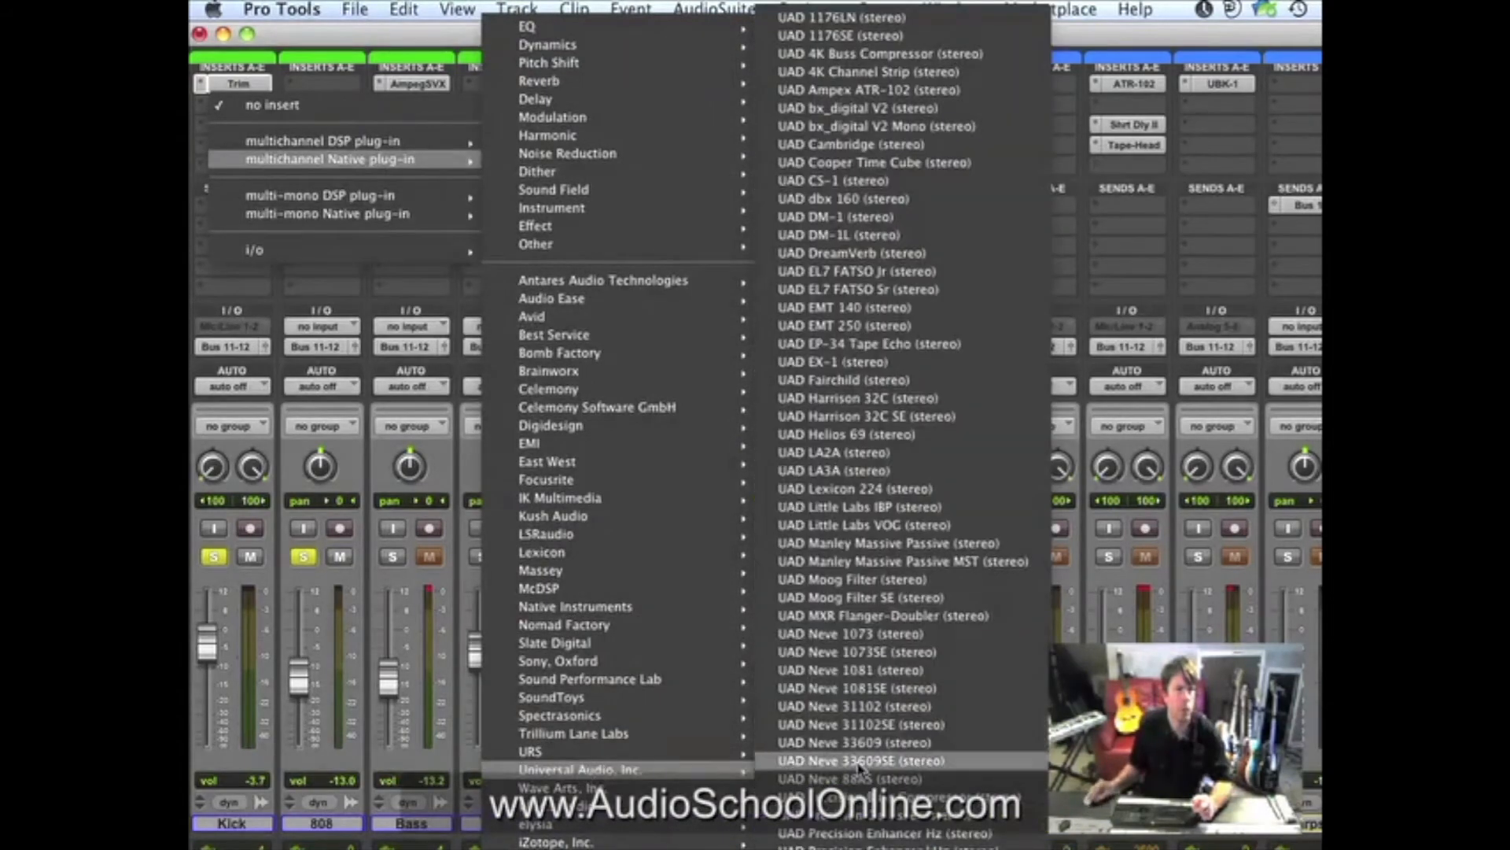
scroll(885, 621, "down", 5)
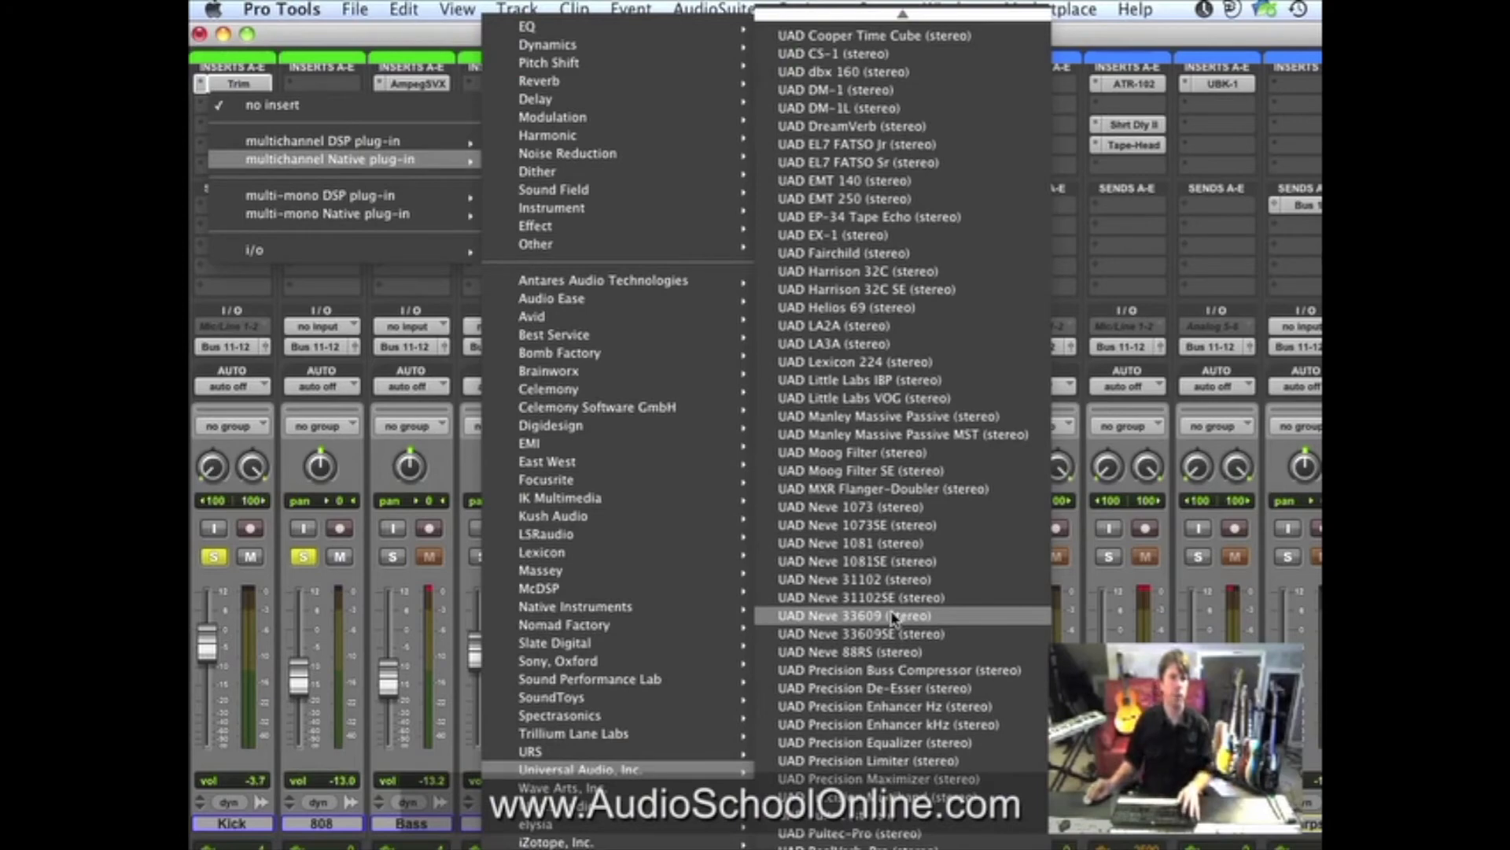
left_click(894, 616)
Play the song and compare the Kick with the Neve 33609 bypassed and active, taking the 808 out of solo.
key("space")
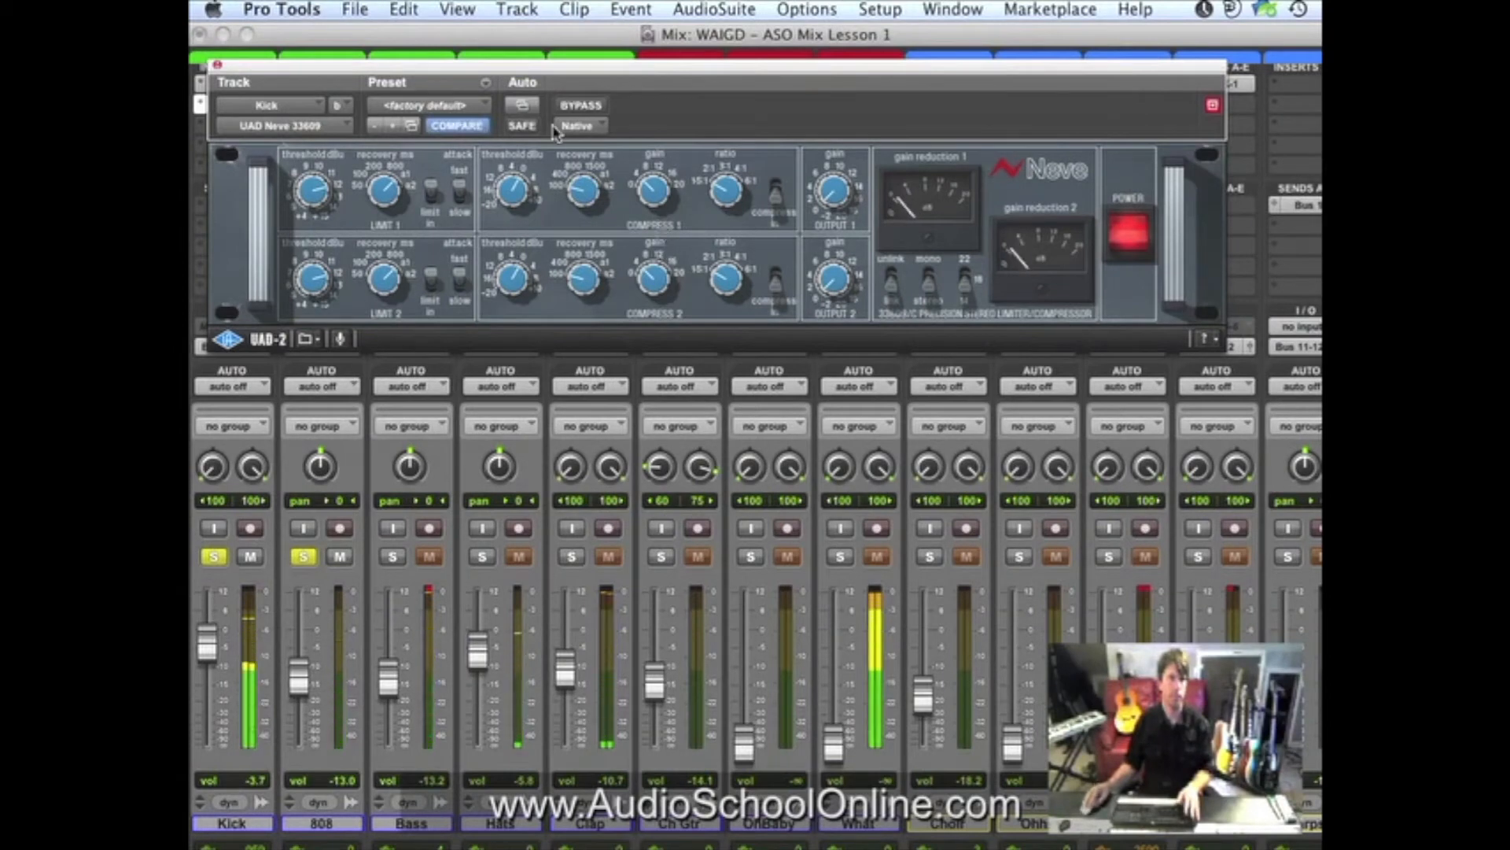
left_click(590, 106)
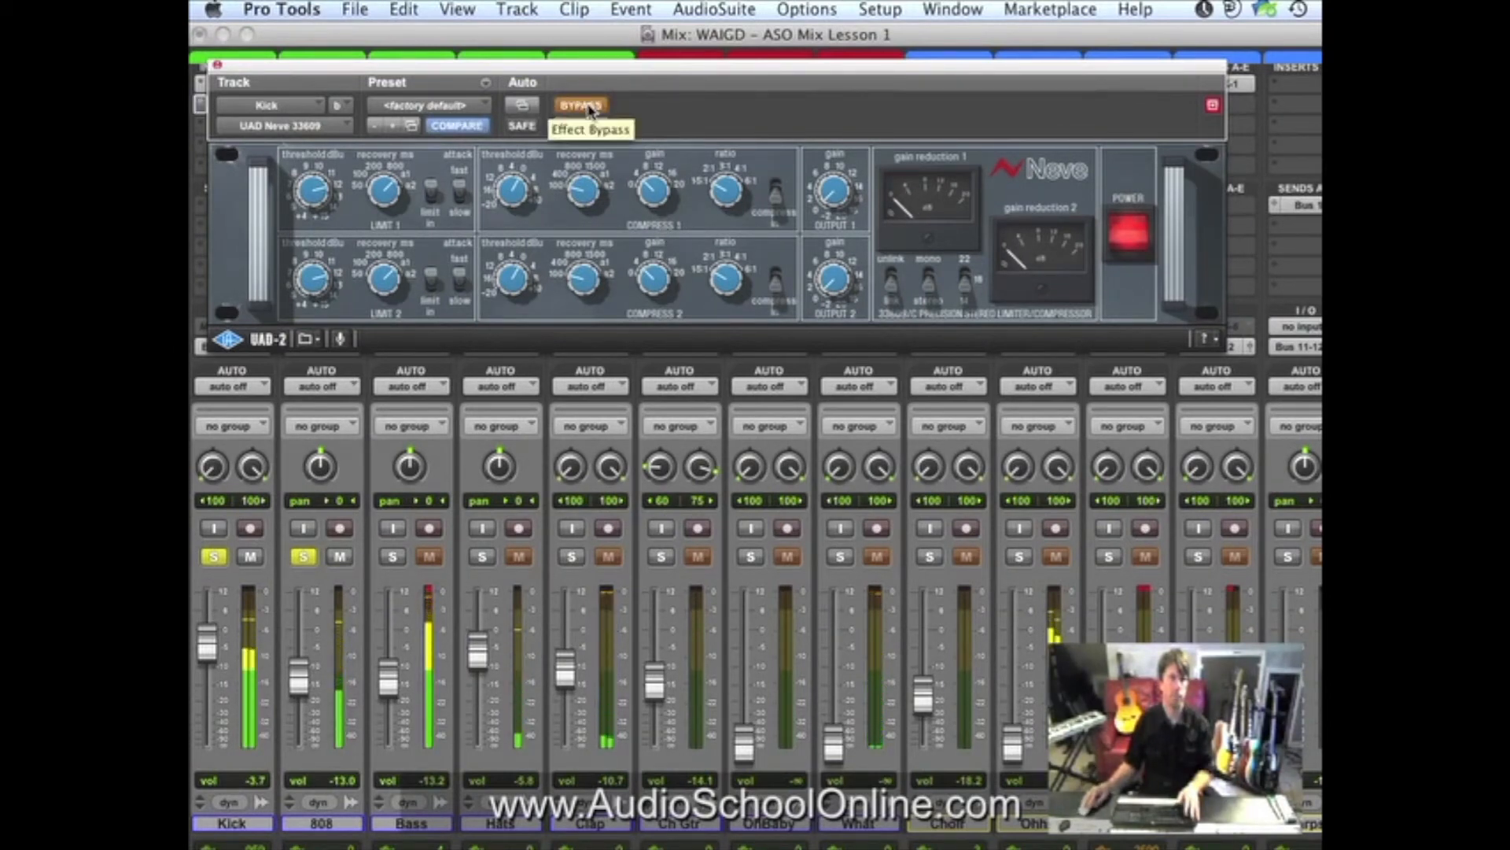
left_click(589, 107)
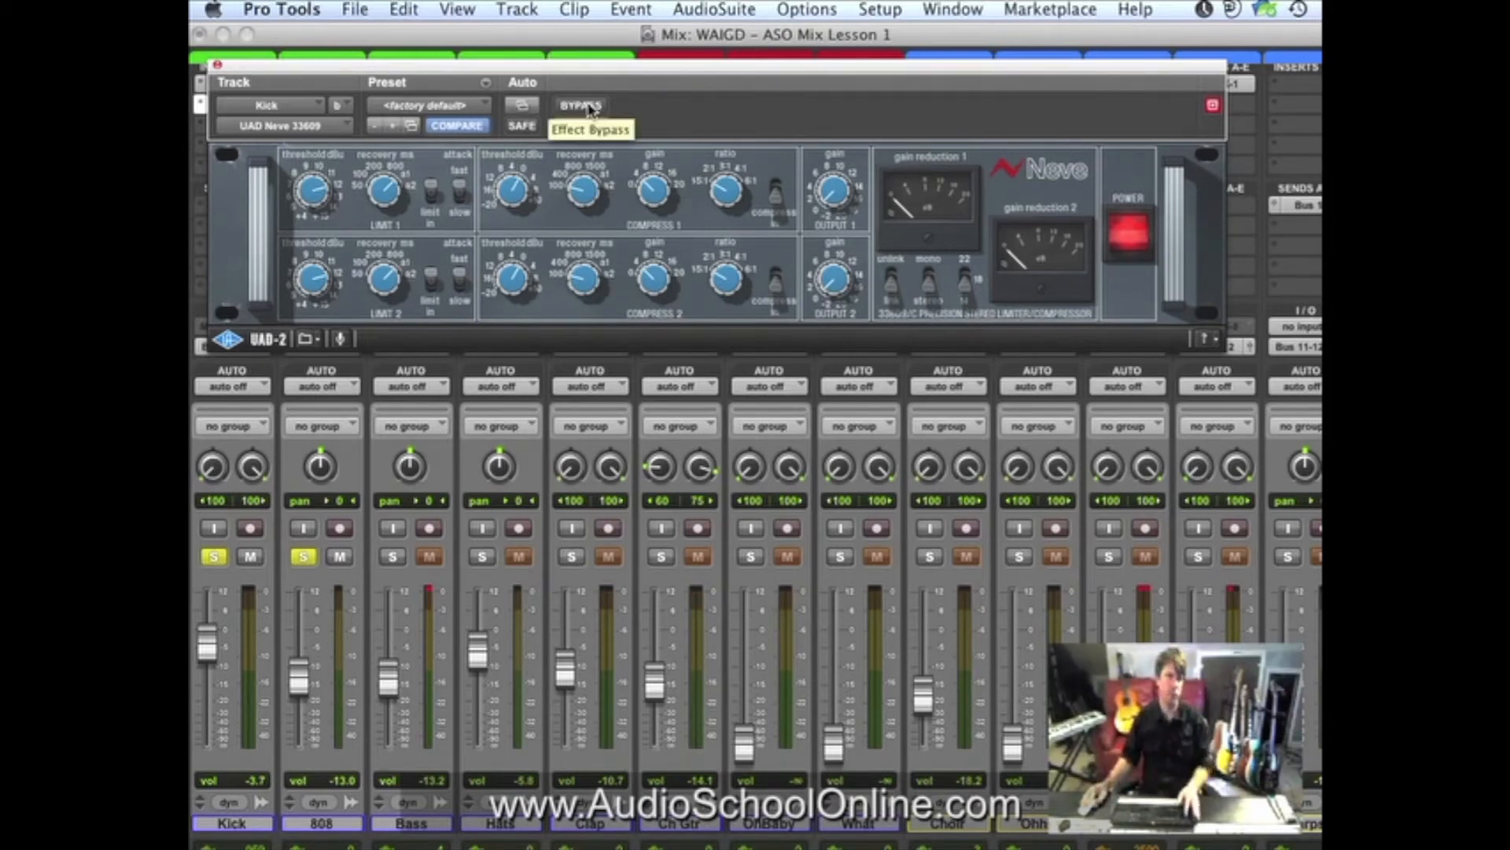
key("space")
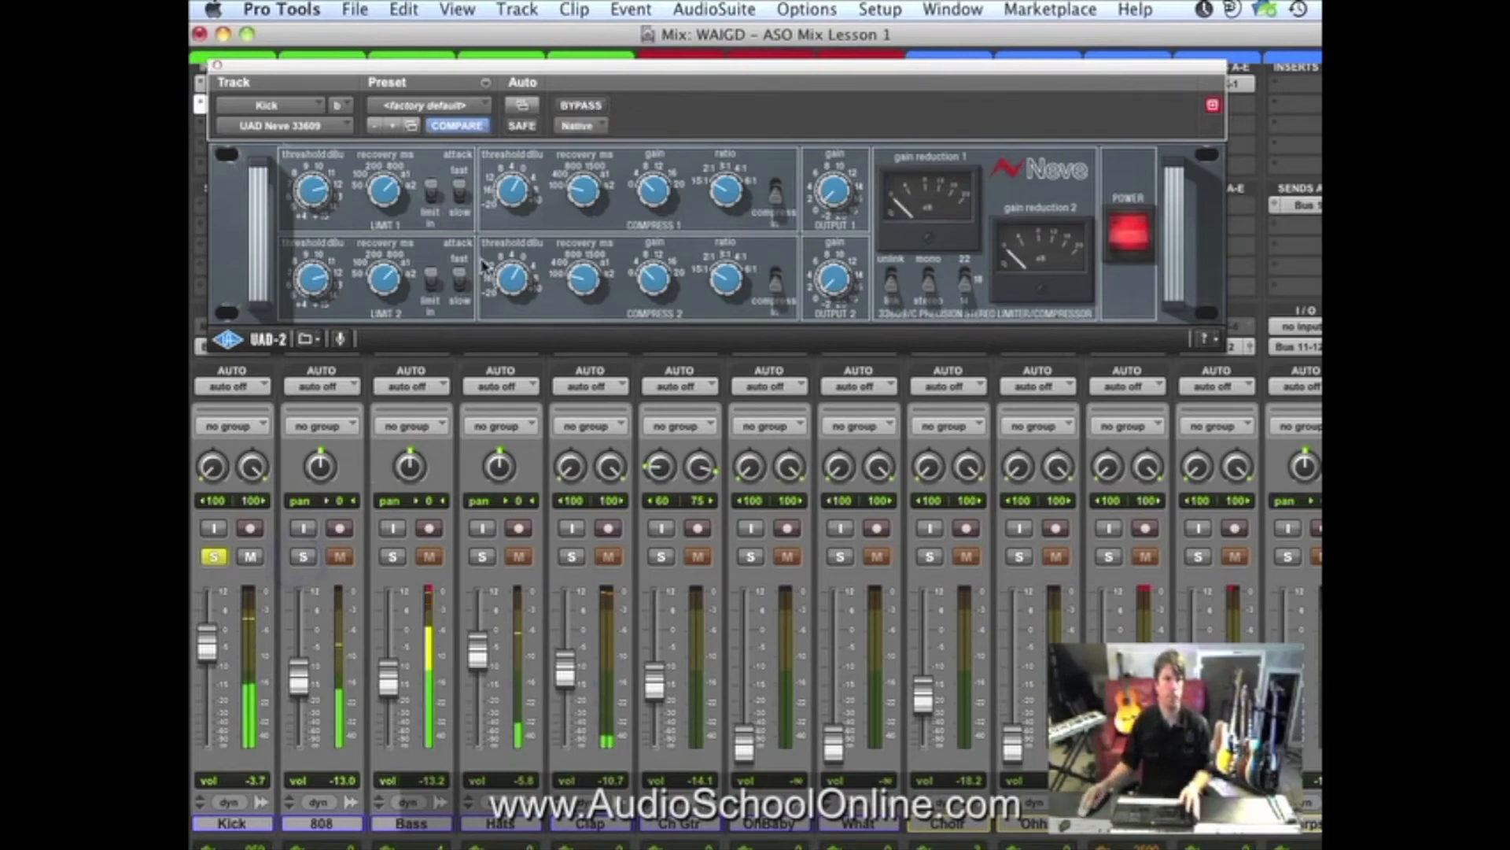
left_click(582, 106)
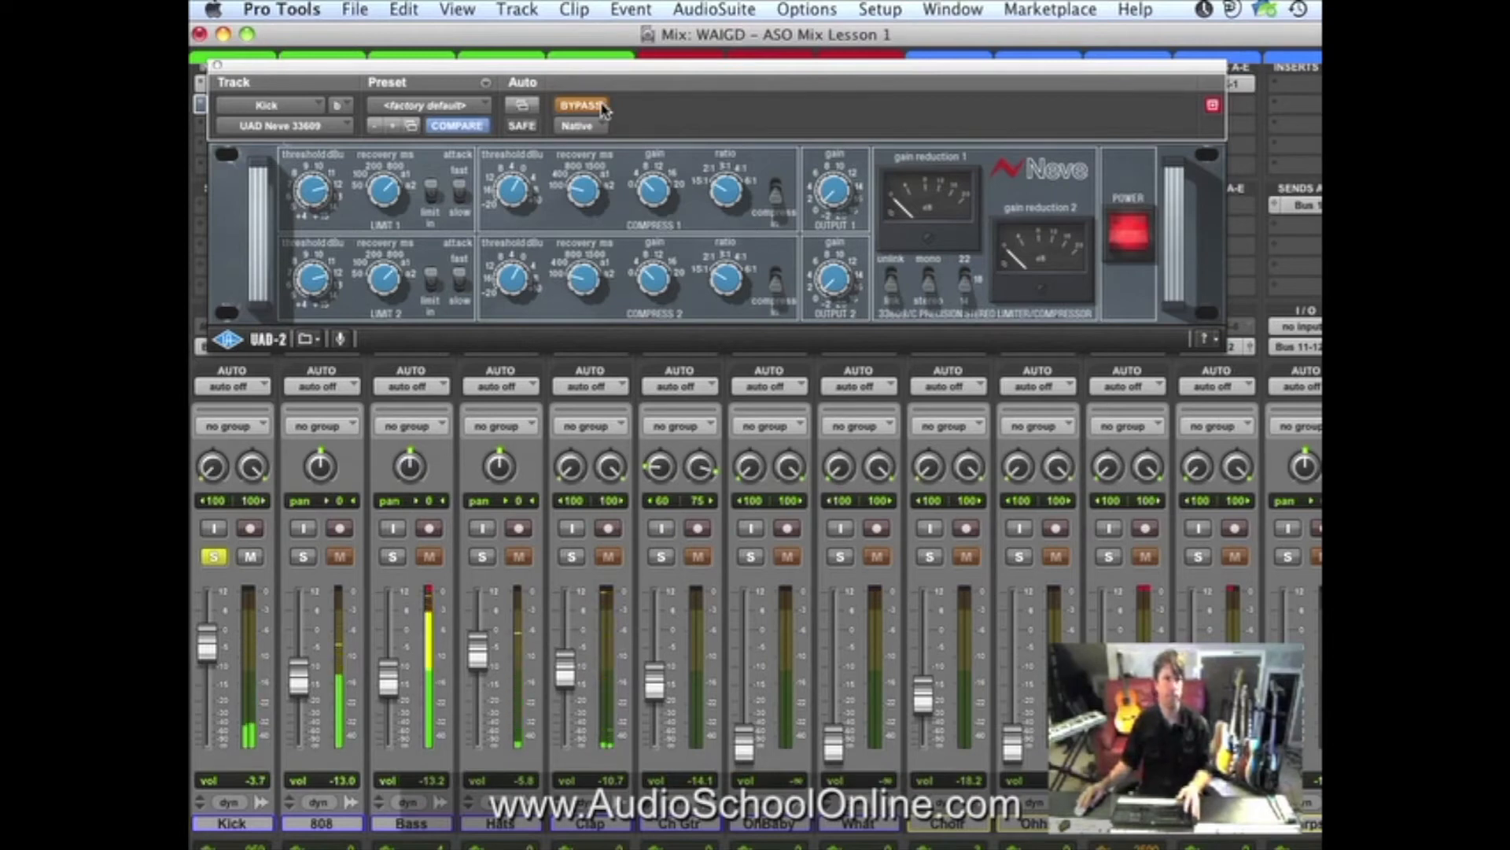
left_click(602, 105)
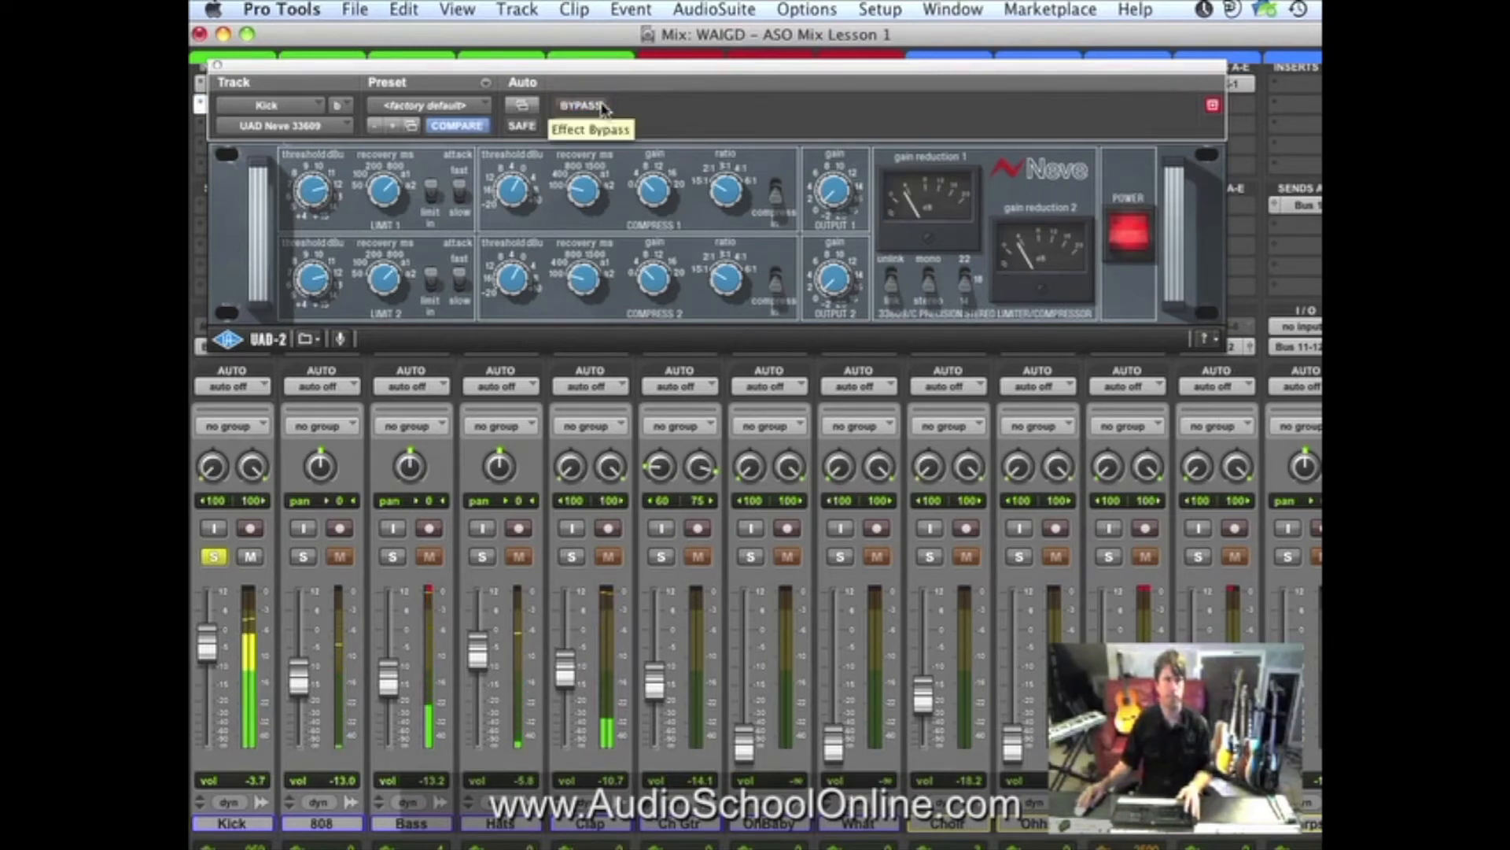
left_click(657, 201)
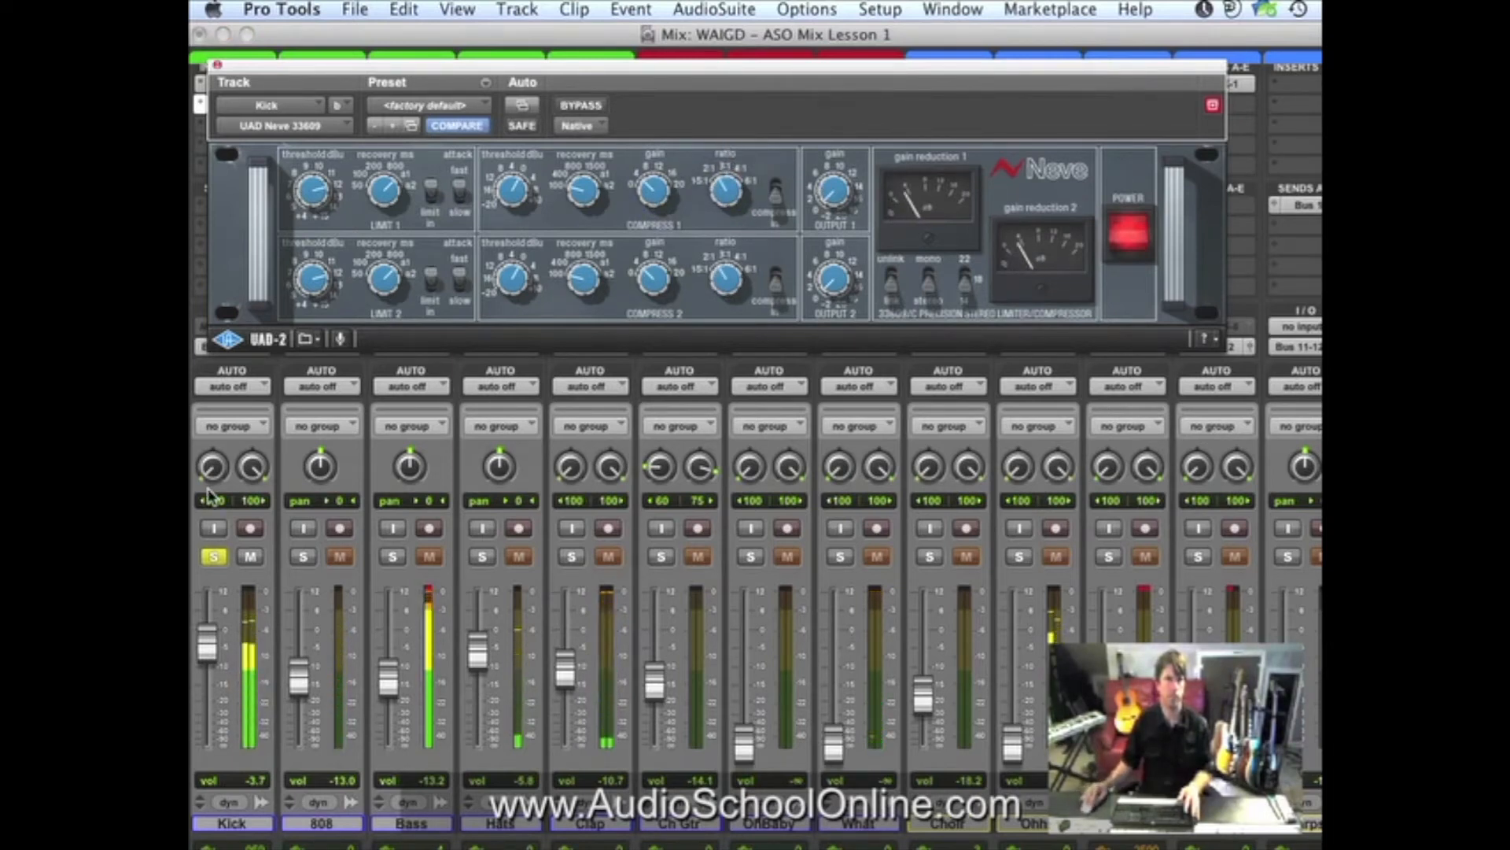
Unsolo the Kick and, during playback, raise its fader to -2.5 dB and the 808 fader to -9.8 dB.
left_click(213, 556)
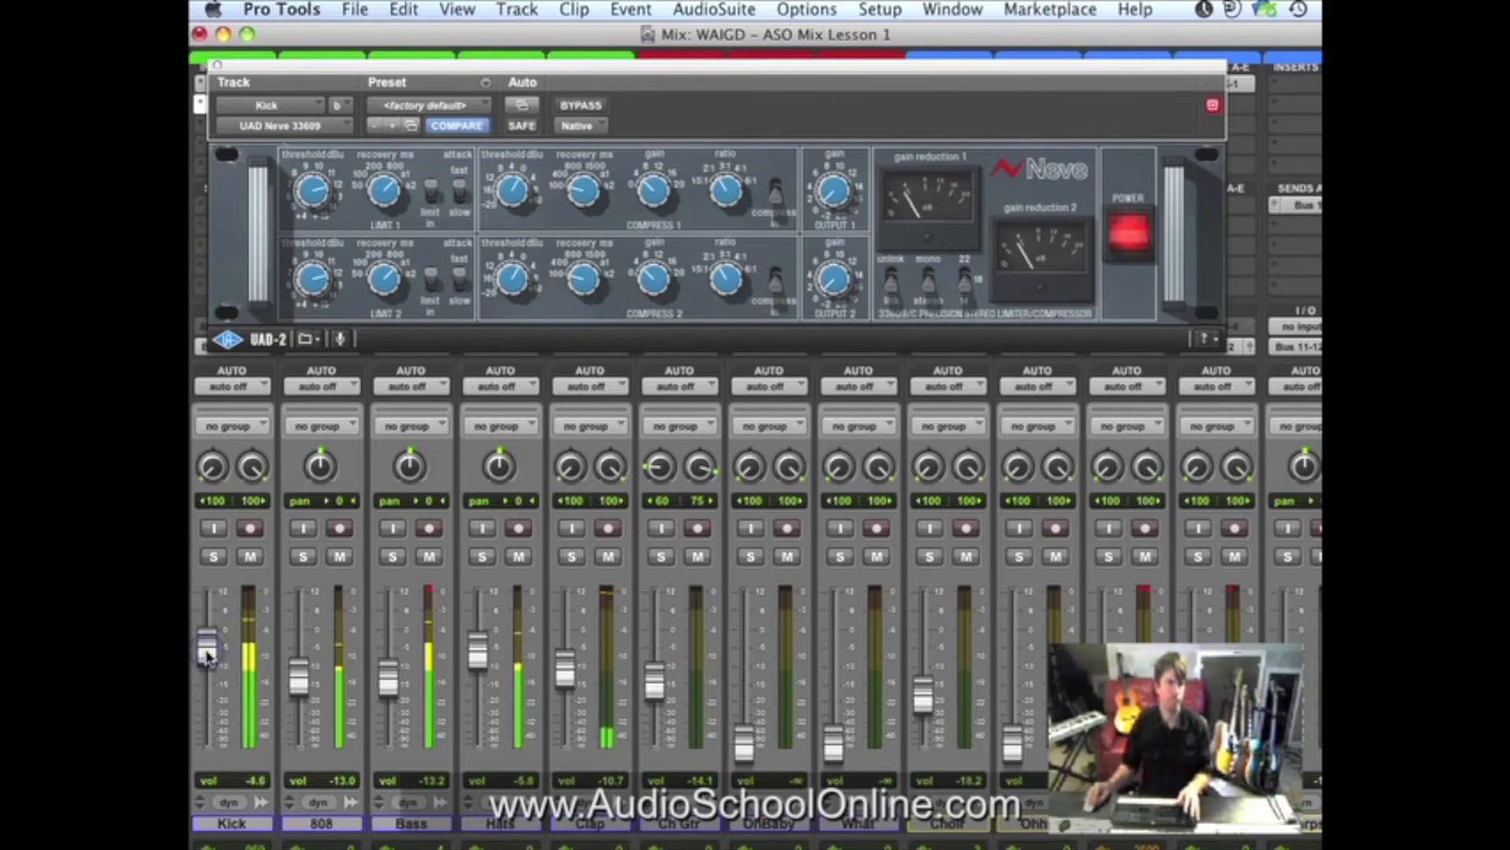
left_click_drag(209, 654, 208, 652)
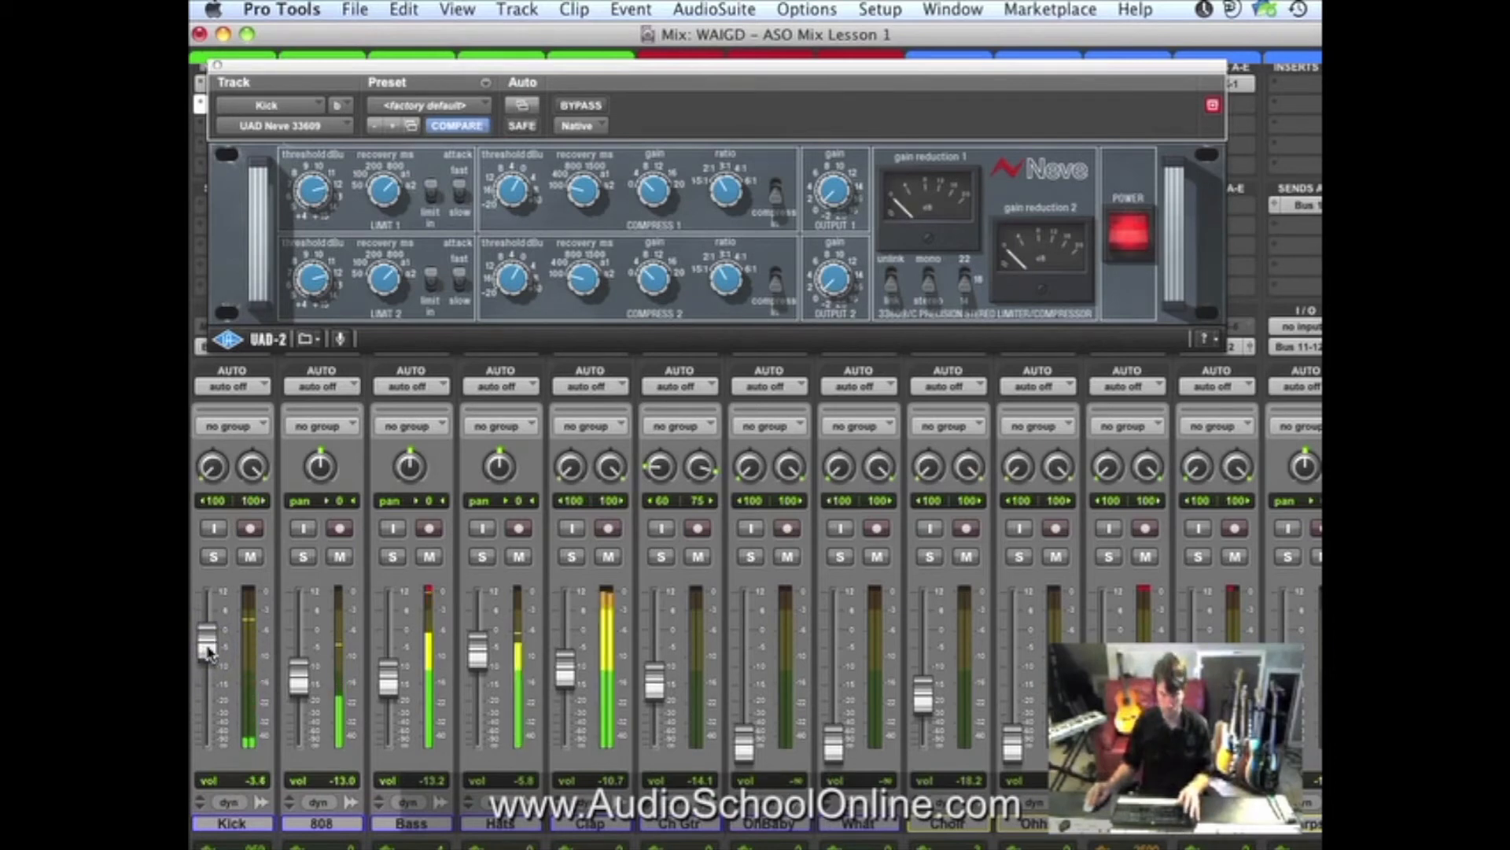
left_click_drag(209, 652, 209, 651)
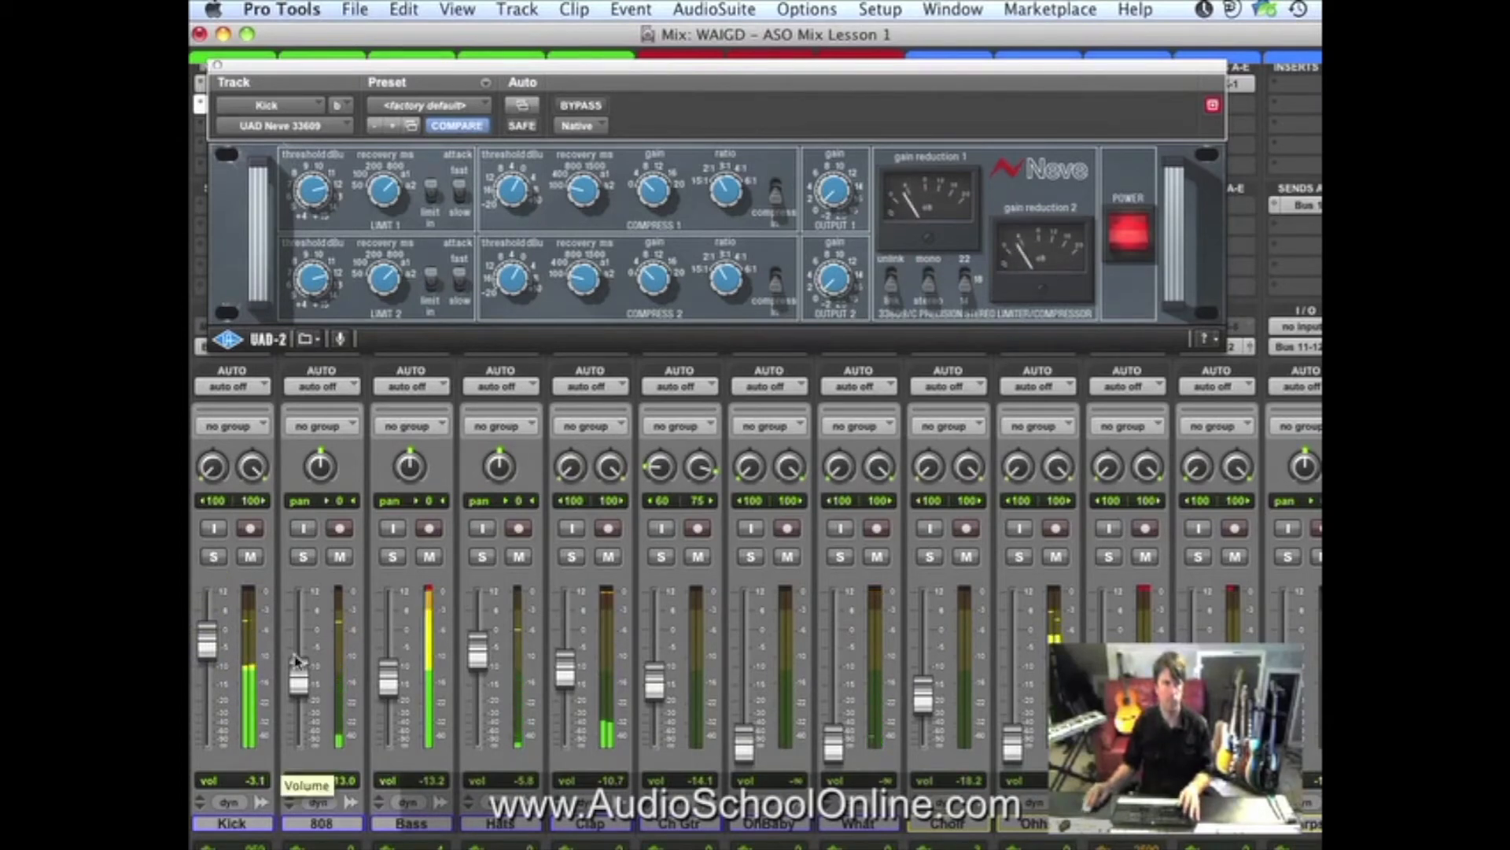
left_click_drag(297, 678, 302, 669)
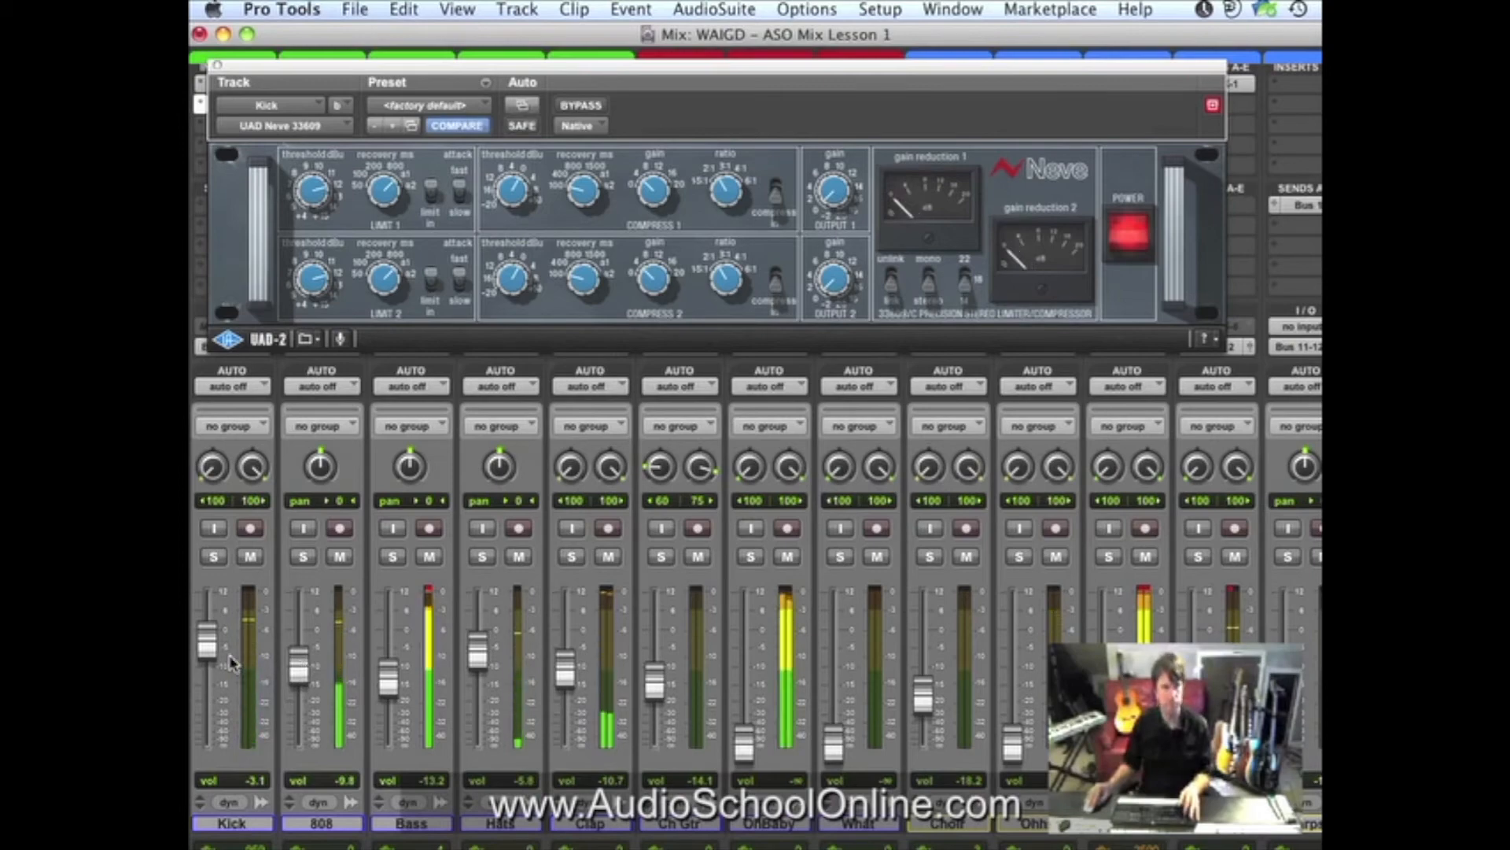
left_click_drag(211, 661, 211, 659)
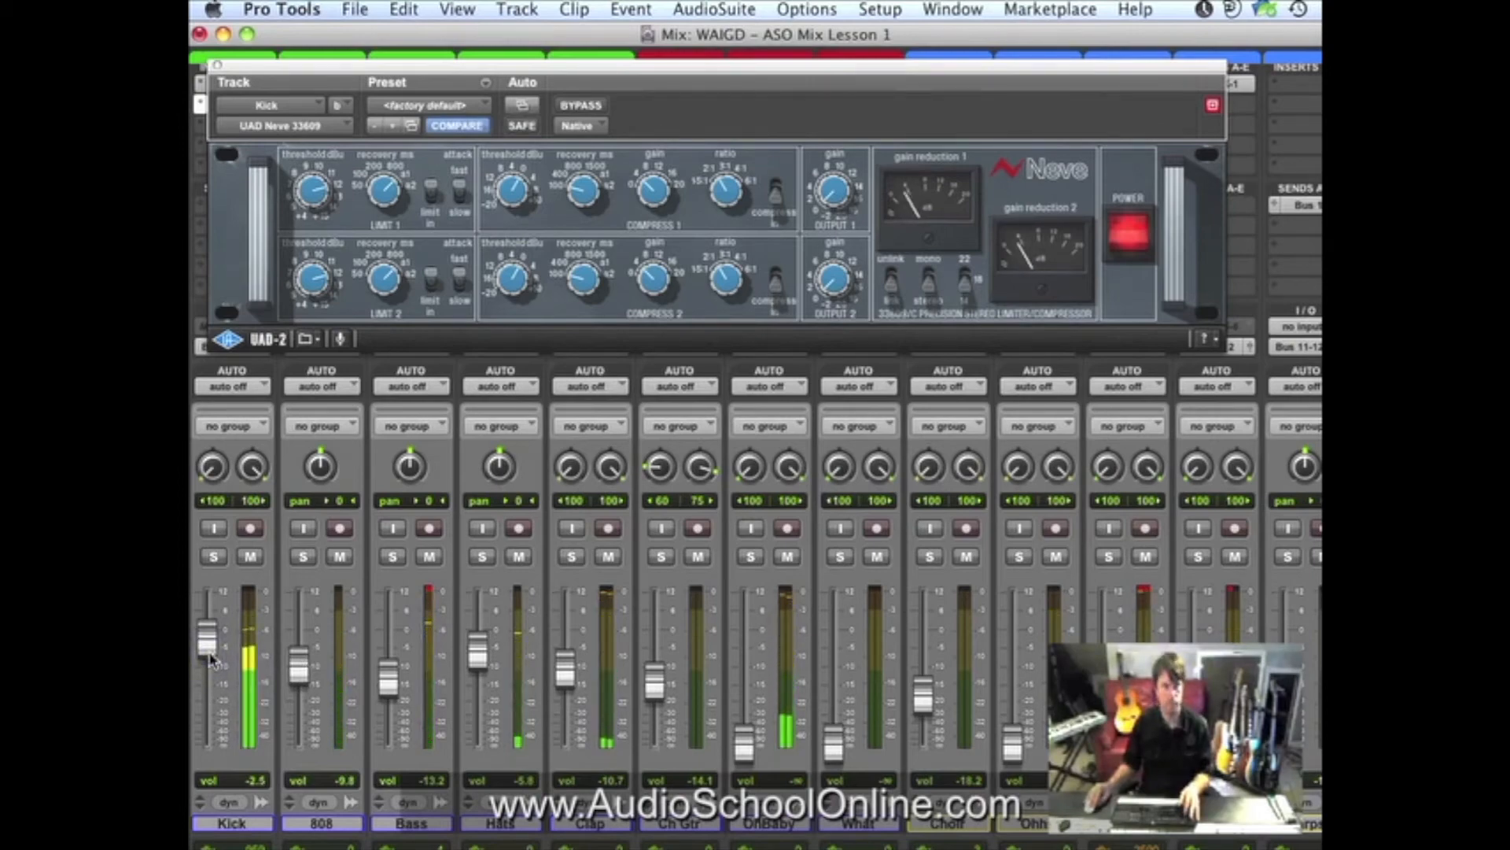
Review the Kick's Neve 33609 settings against the full mix, close the plug-in, and set the 808 fader to -9.2 dB.
scroll(1142, 633, "right", 10)
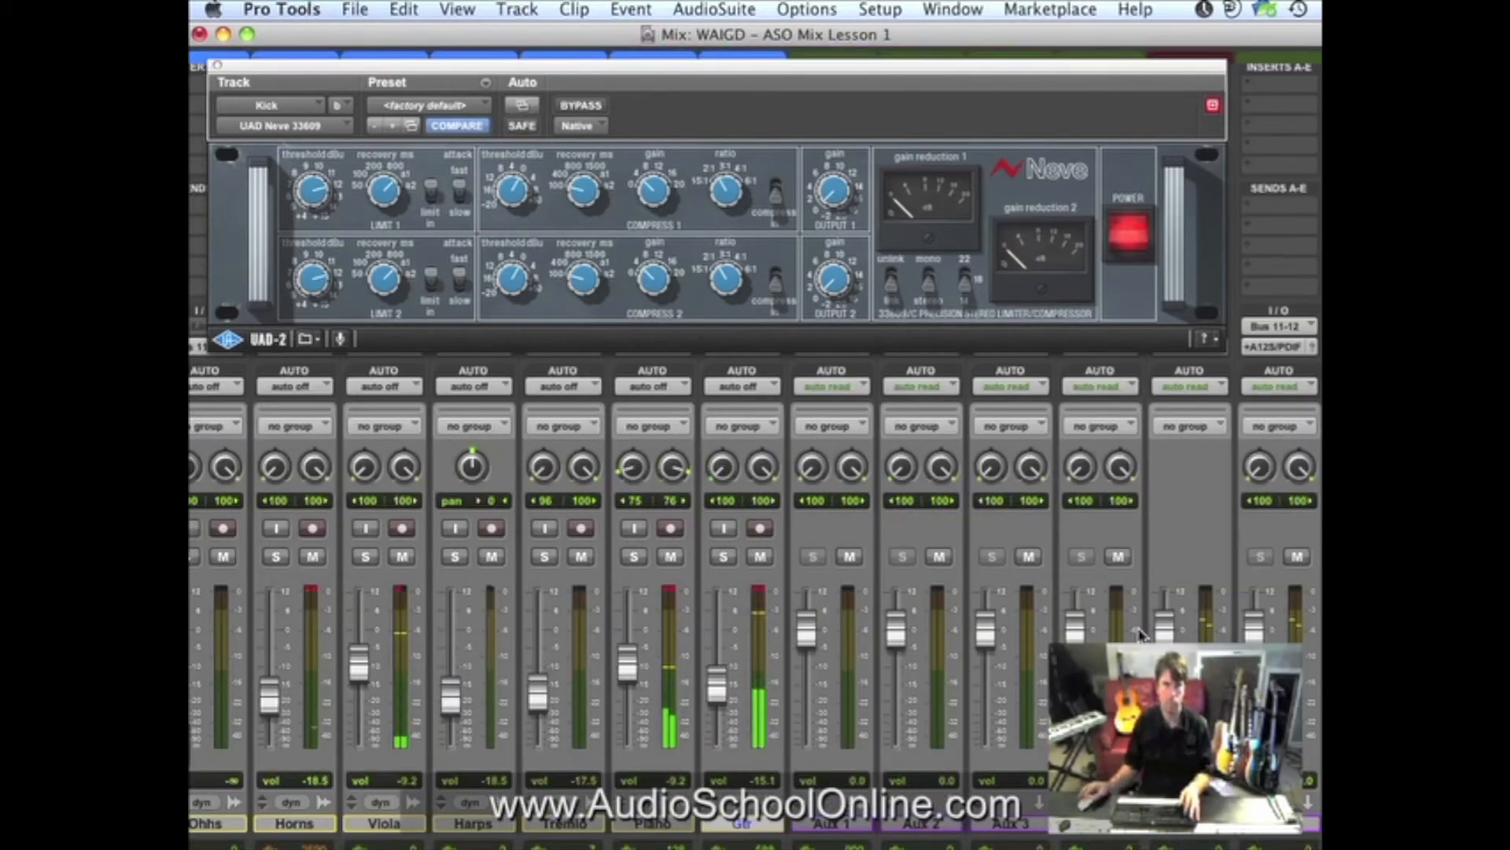
scroll(1142, 633, "left", 10)
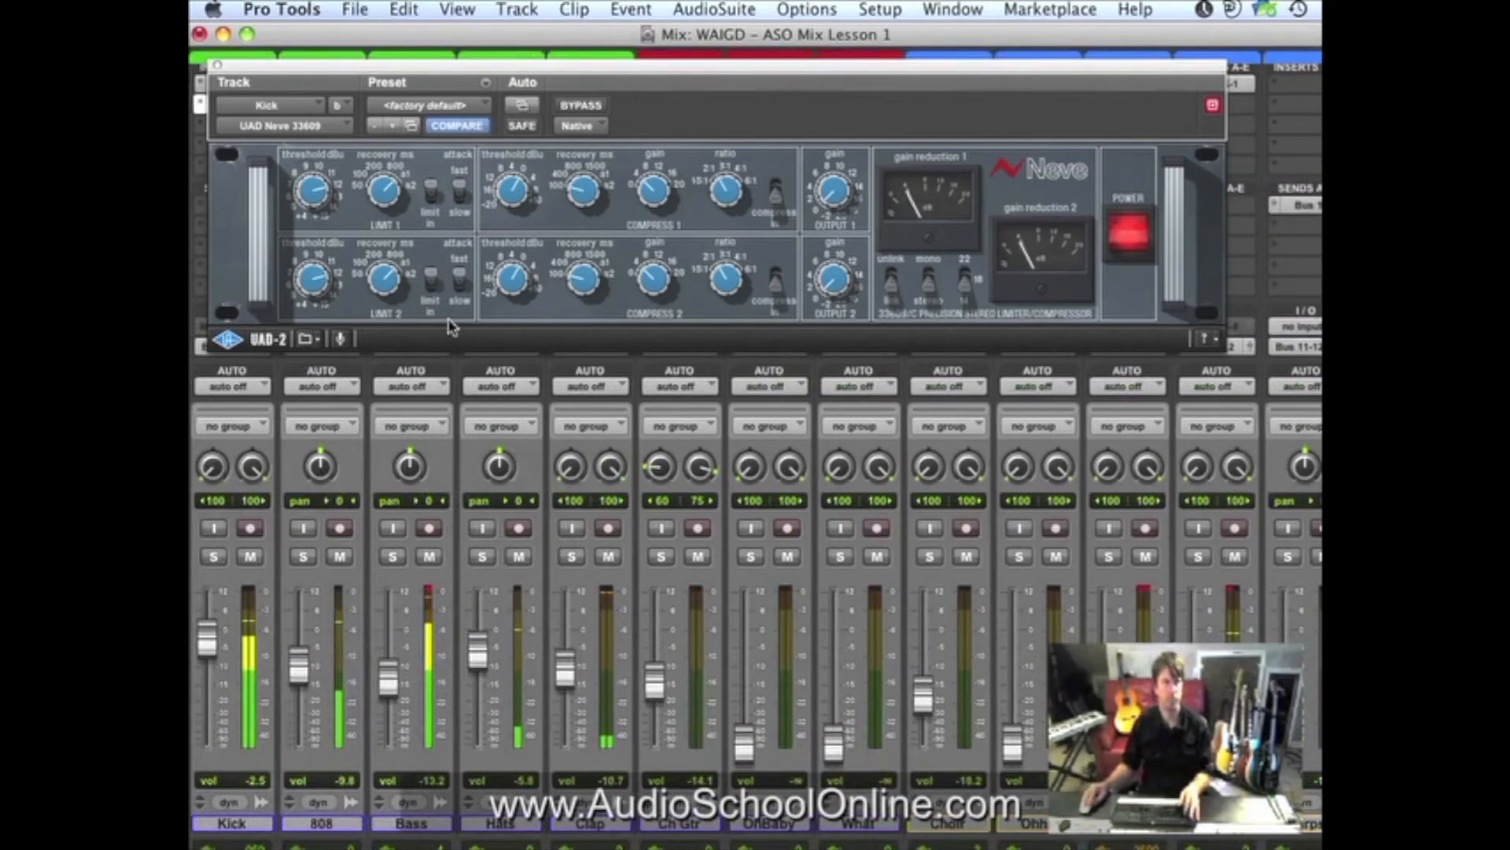
scroll(755, 606, "right", 4)
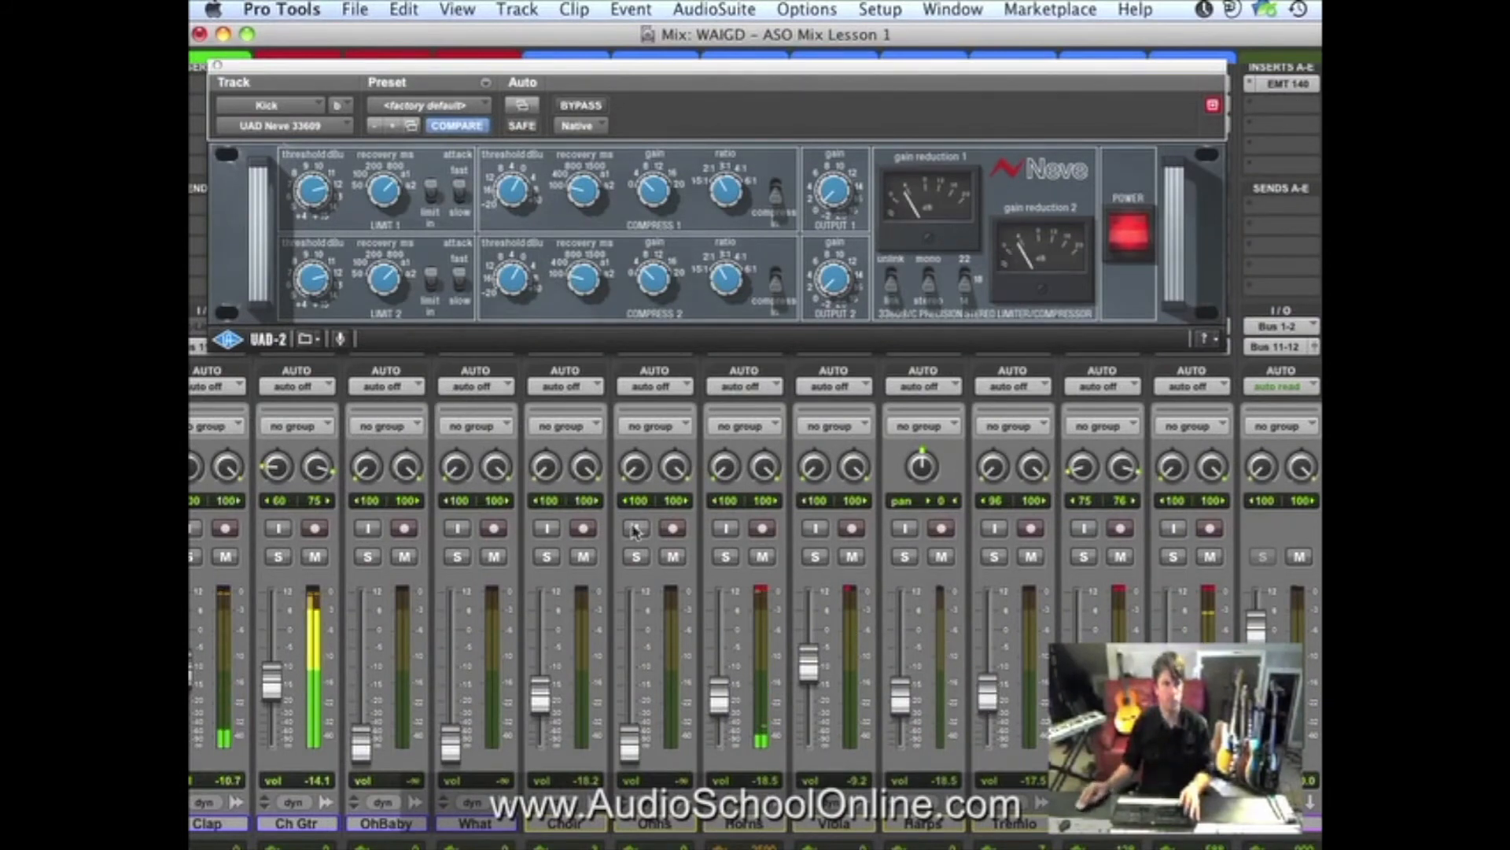
left_click(218, 65)
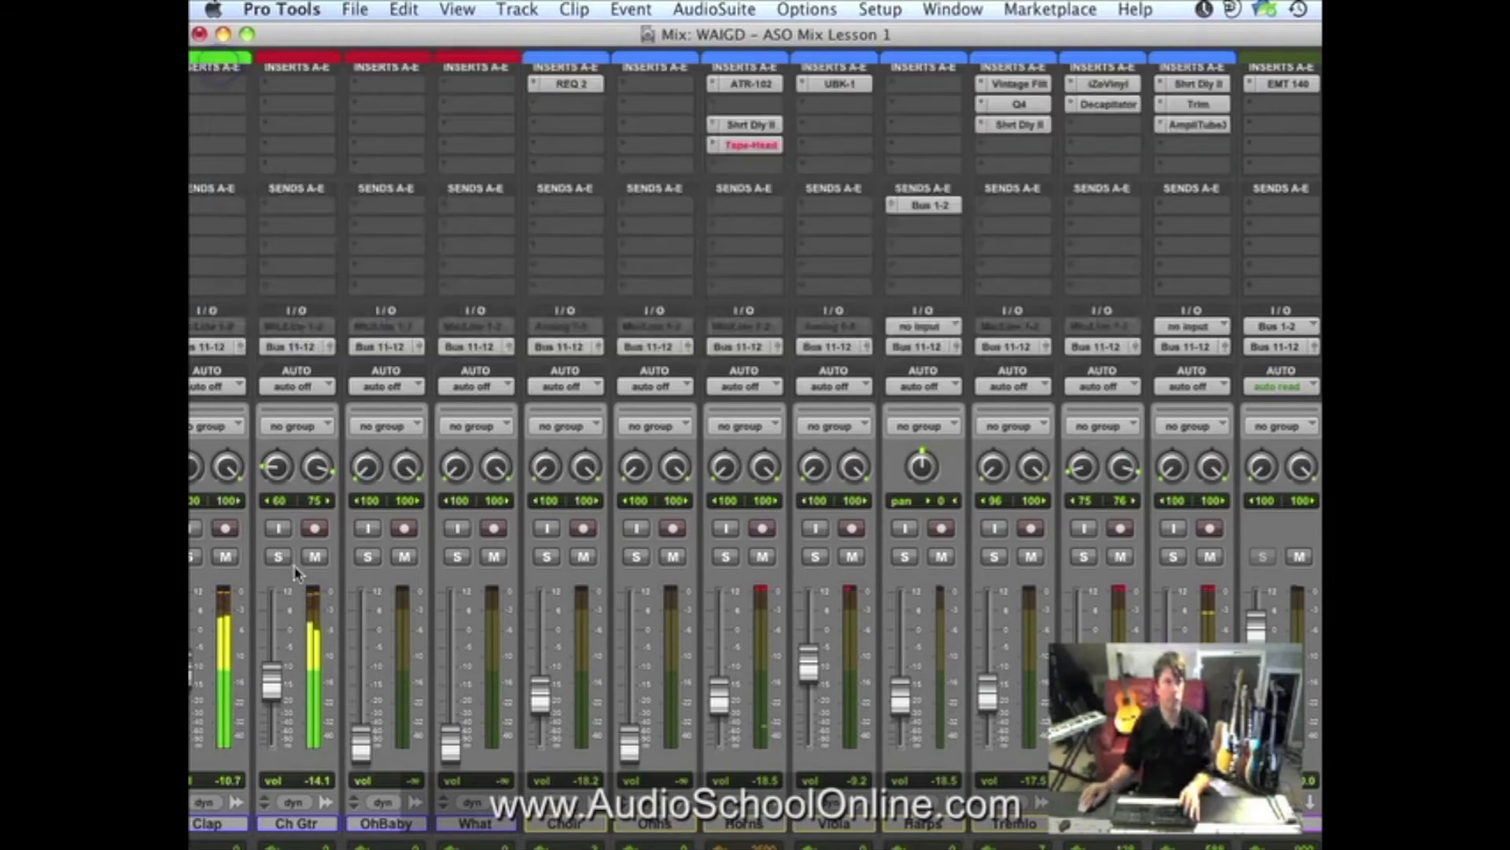
scroll(315, 629, "left", 5)
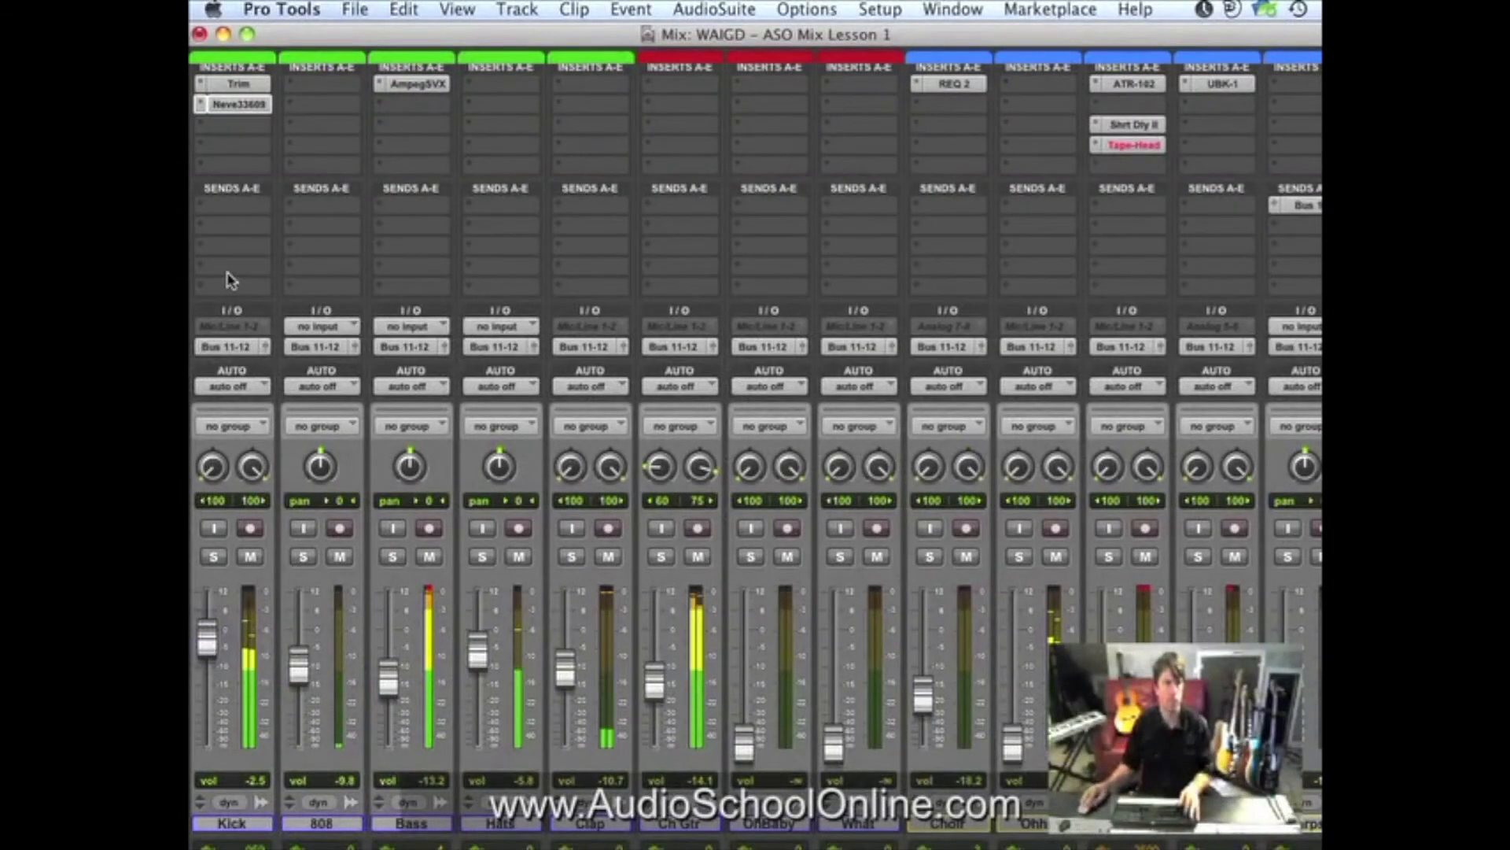
left_click(241, 106)
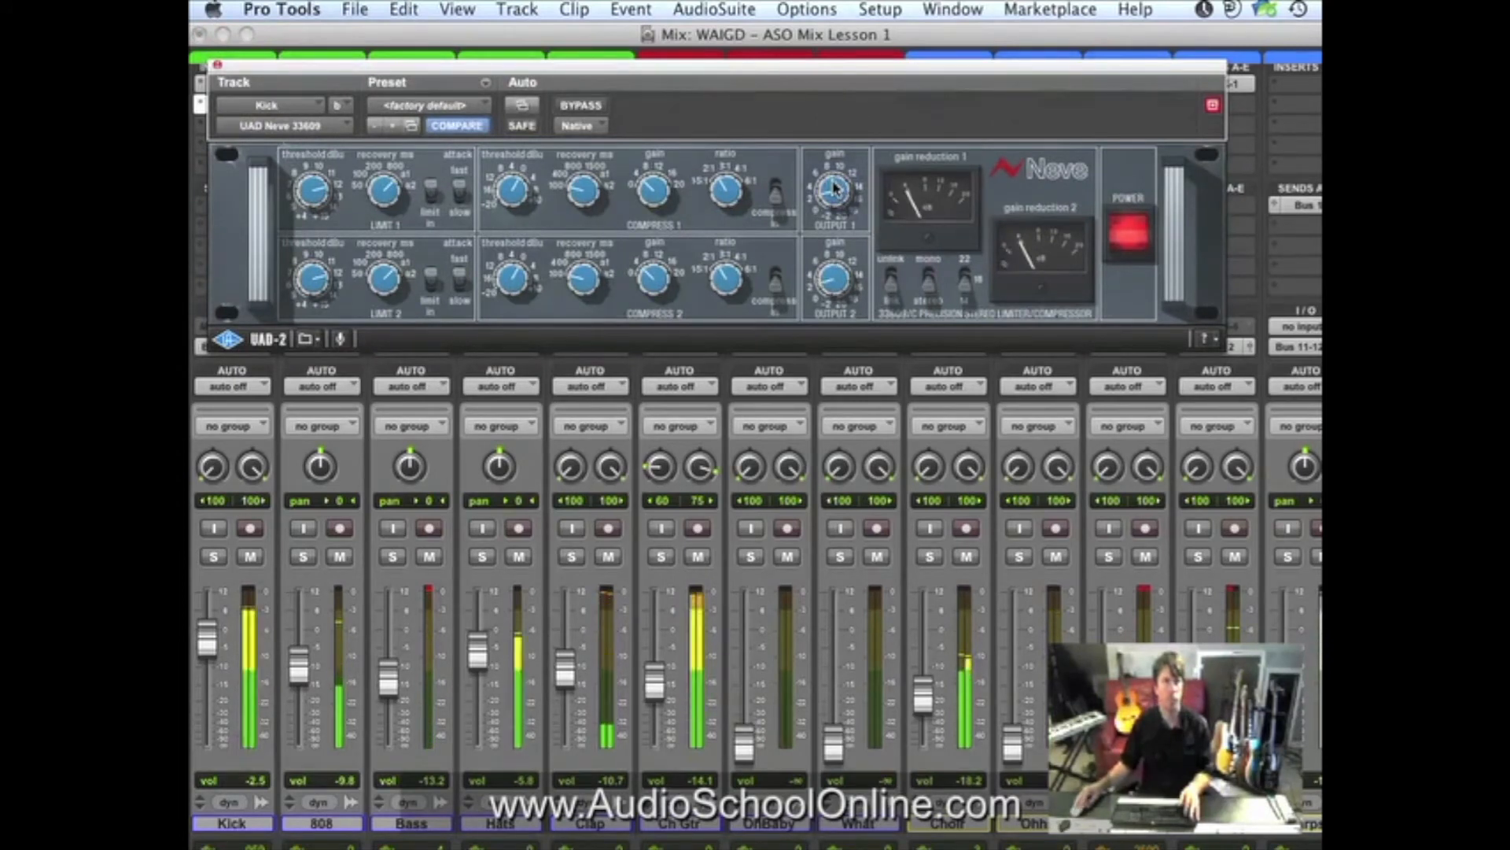
left_click(217, 65)
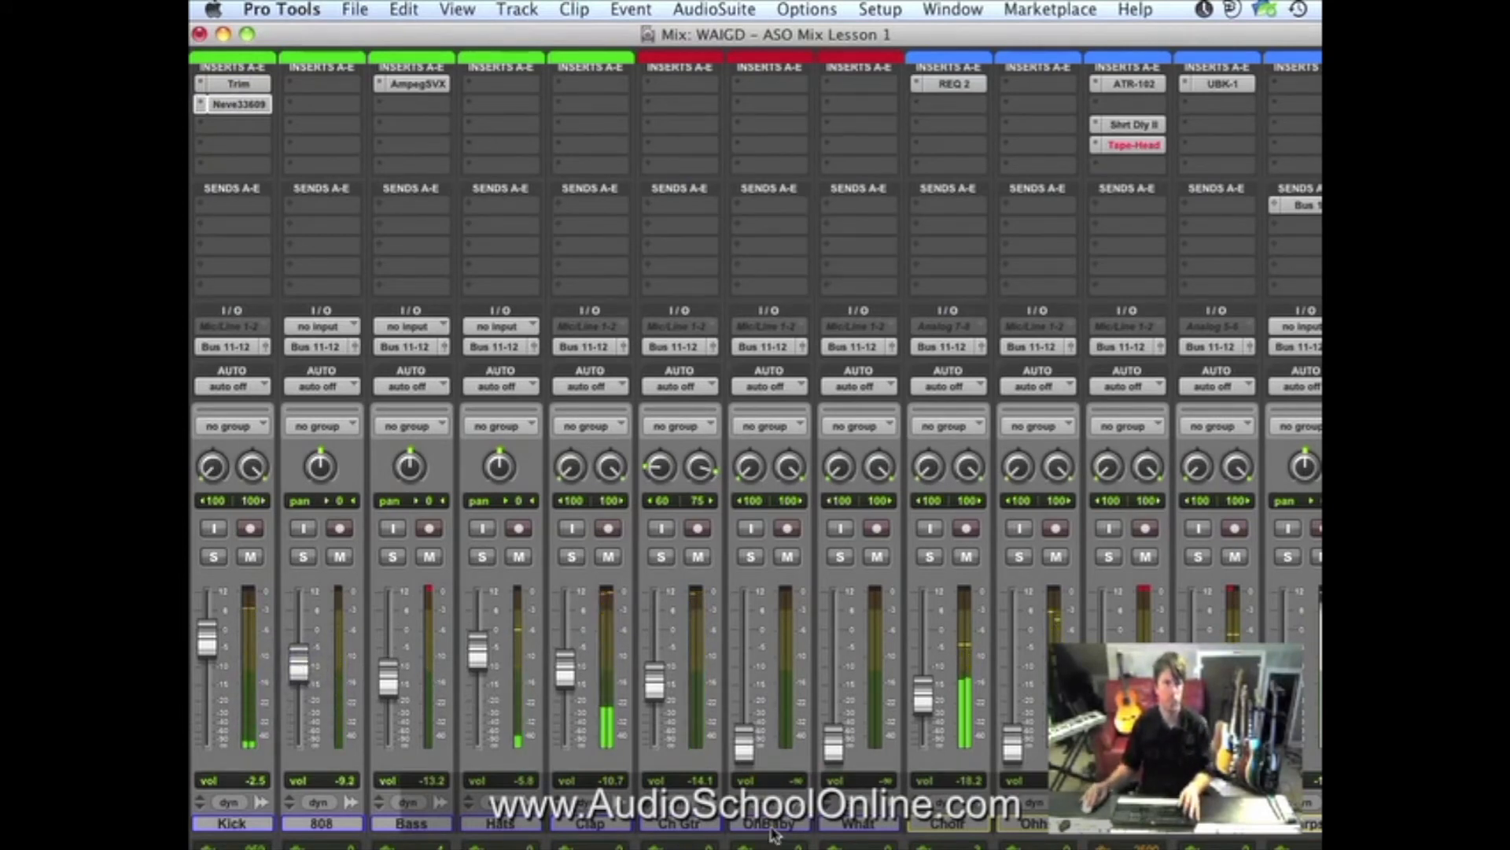
In the Edit window, select the OhBaby track from 5|4|000 to 7|2|000 and play the selection.
key("super+equal")
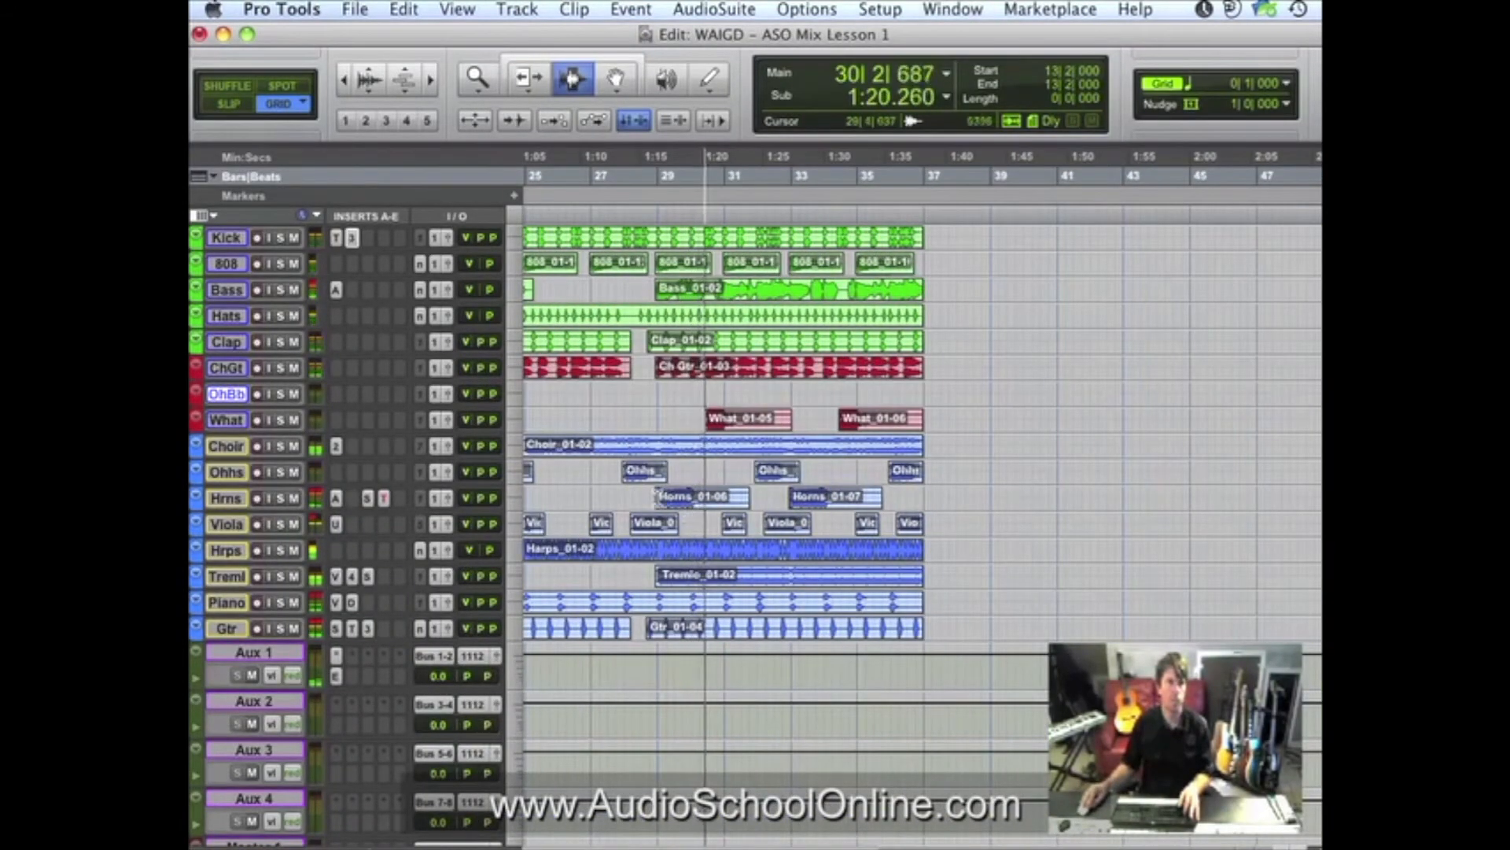
scroll(665, 462, "left", 10)
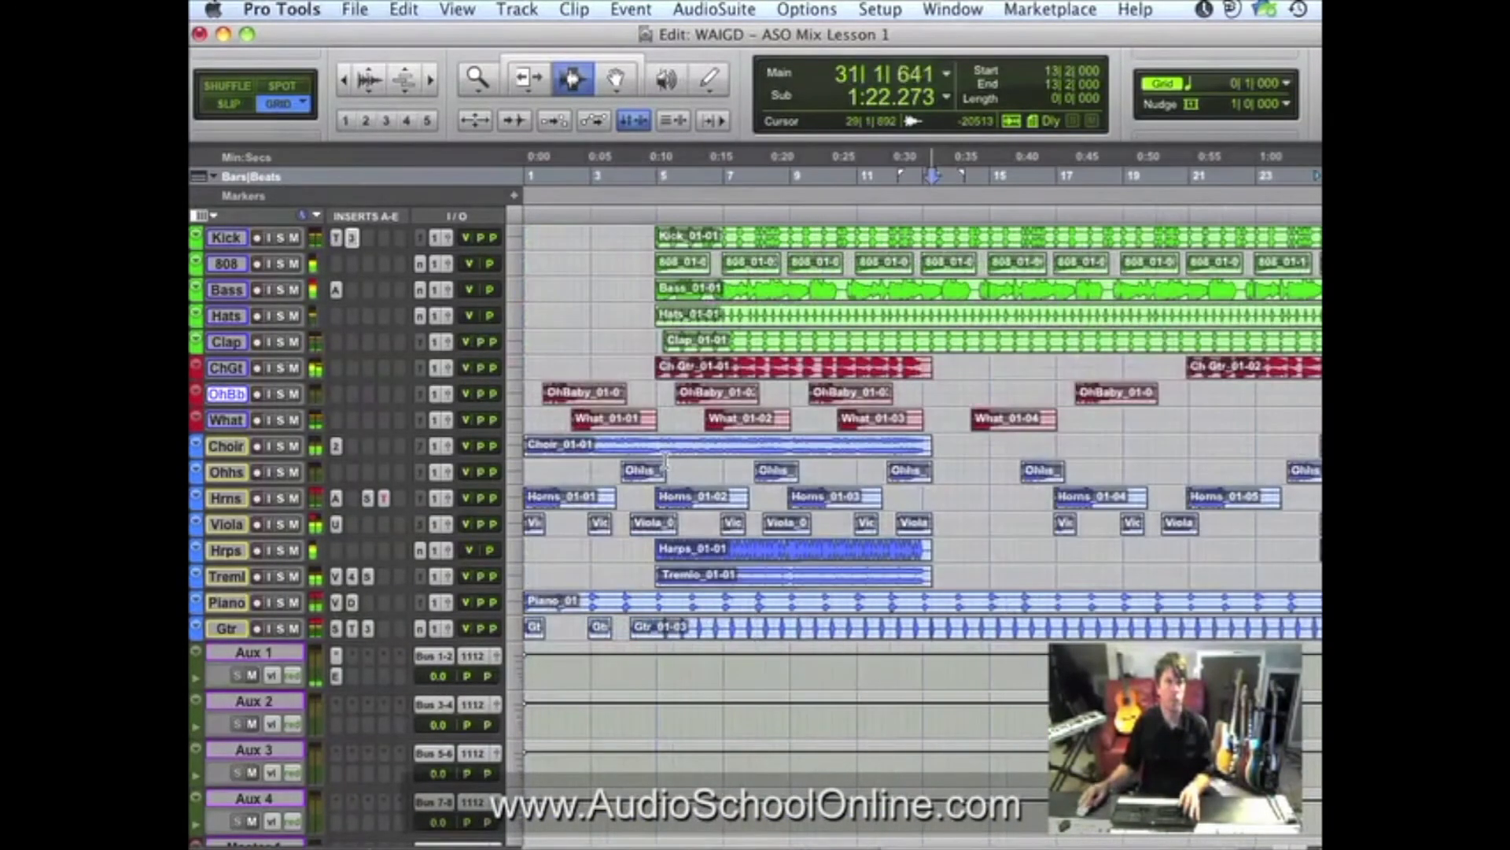
left_click_drag(663, 409, 904, 409)
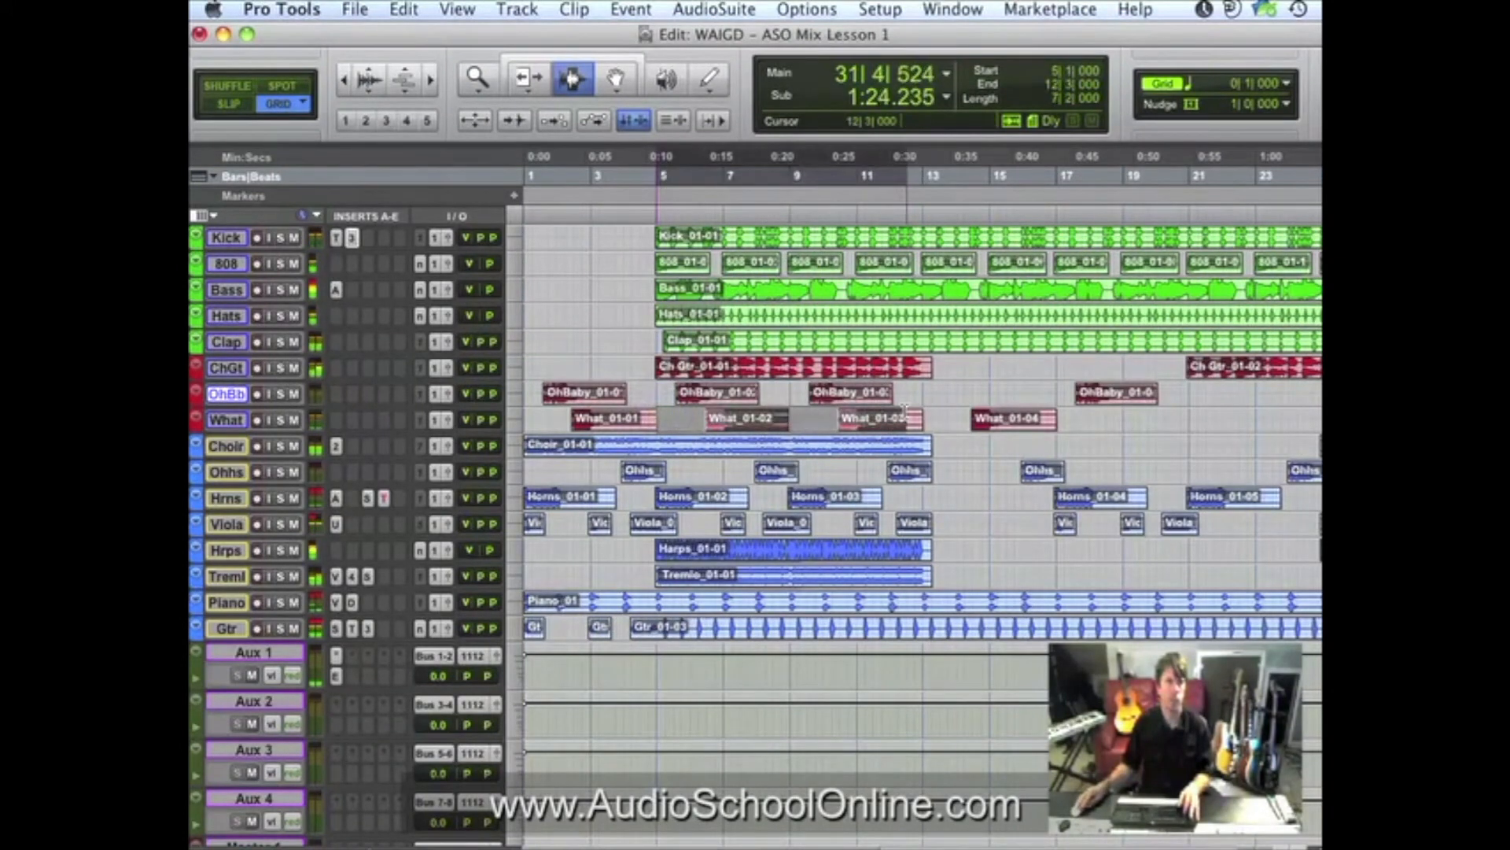
left_click_drag(657, 395, 728, 395)
key("space")
key("space")
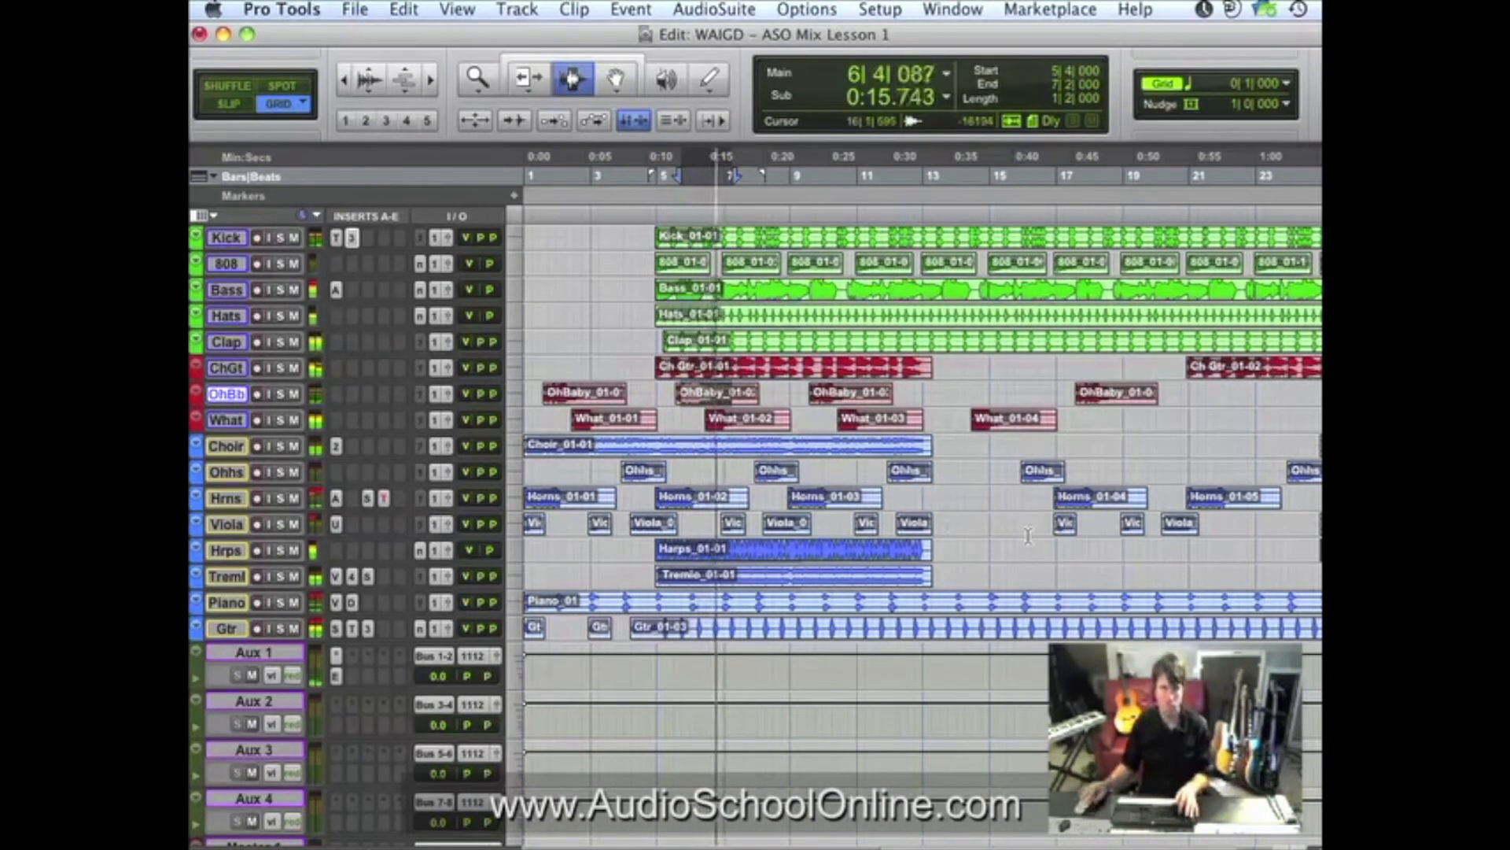
In the Mix window, raise the OhBaby fader to -7.0 dB and the What fader to -8.9 dB.
key("super+equal")
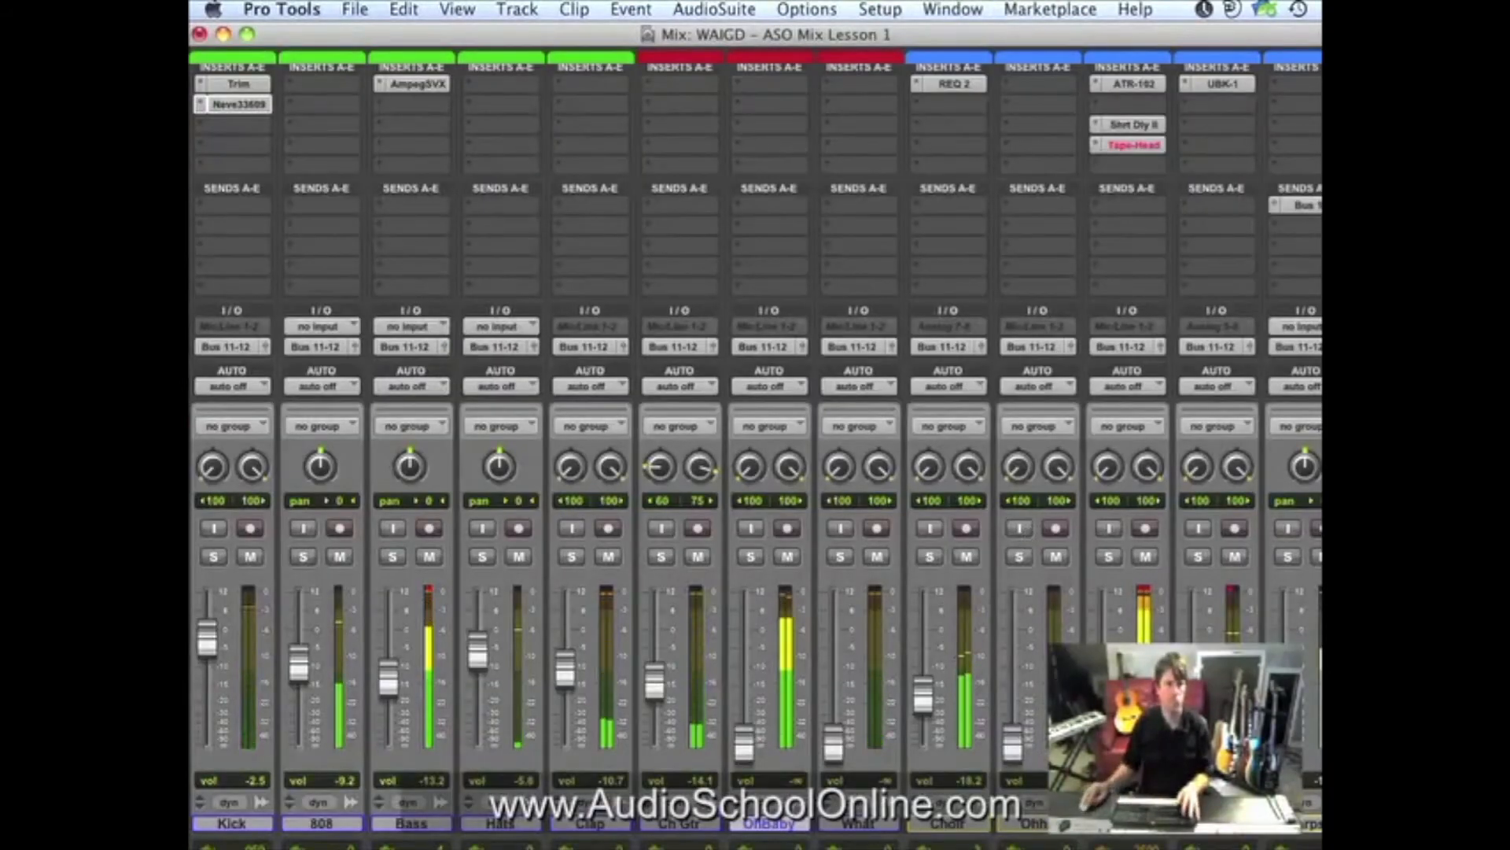
left_click_drag(744, 744, 744, 656)
left_click_drag(834, 746, 840, 671)
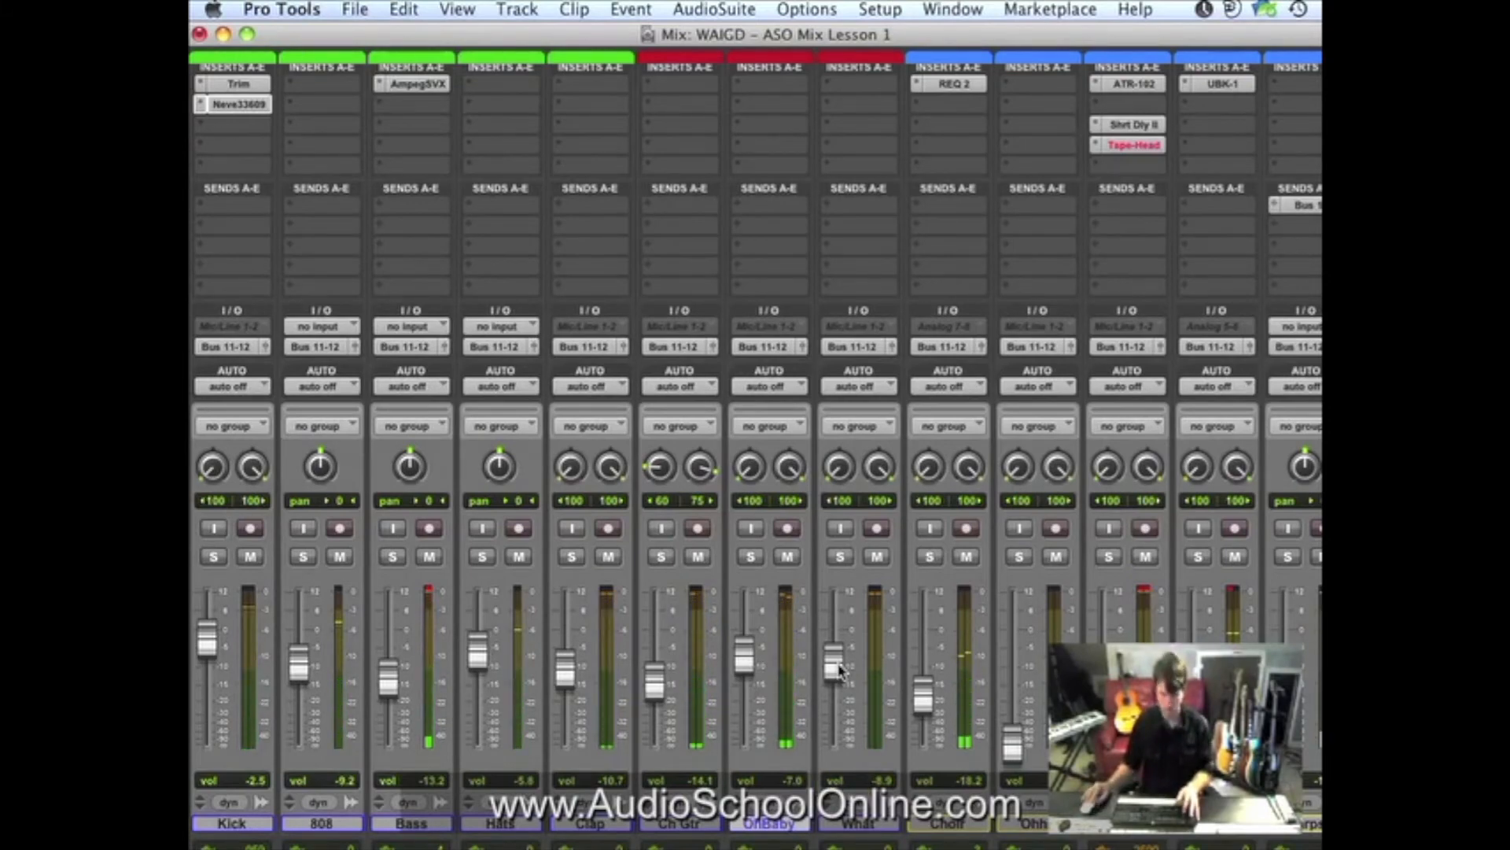
Select the OhBaby track from 5|3|000 to 7|3|000 around its second clip in the Edit window and play it.
key("super+equal")
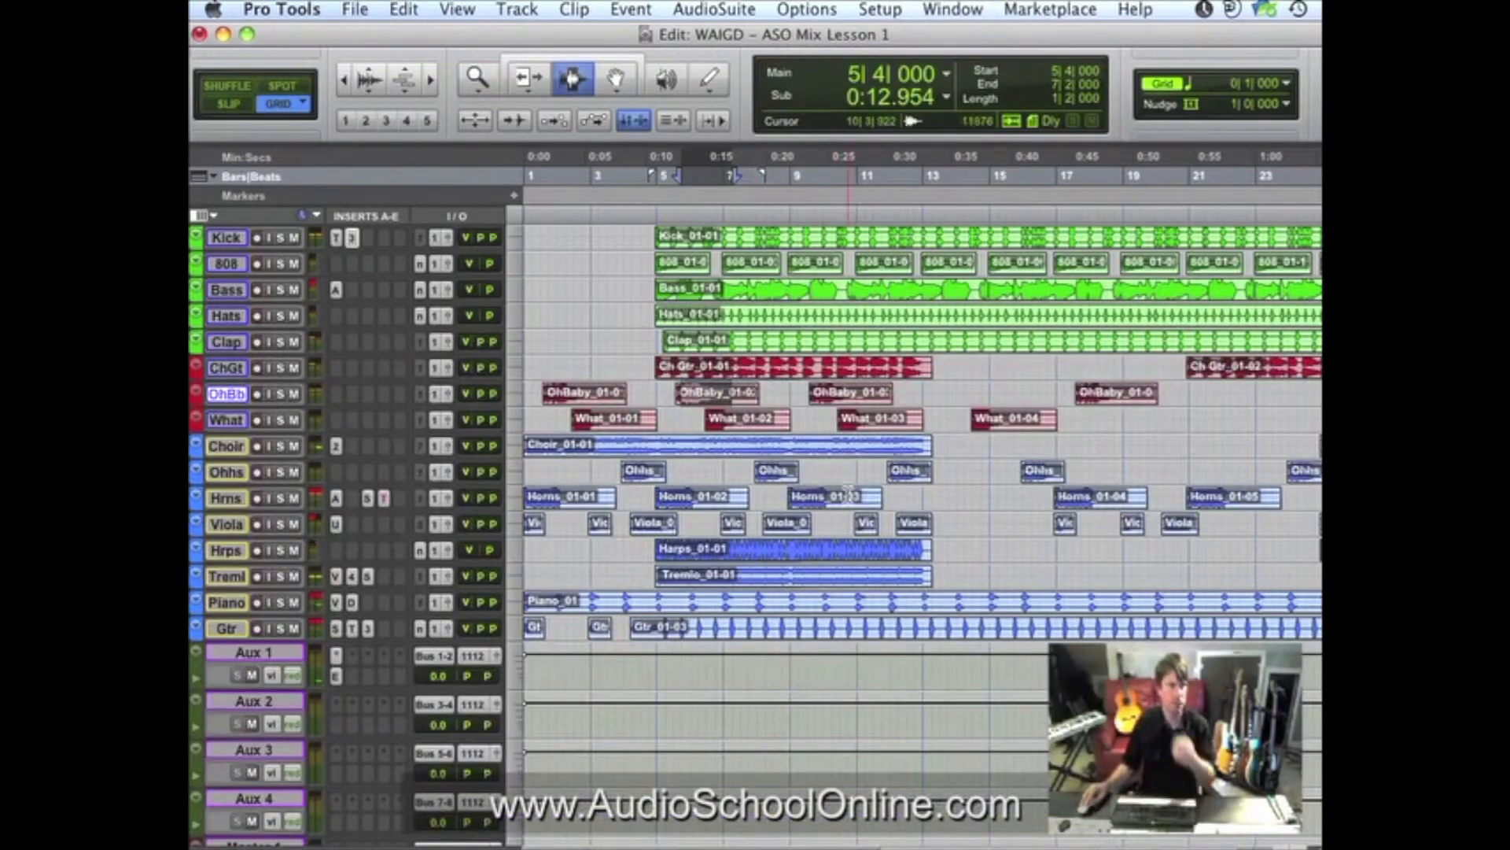
left_click(667, 394)
key("t")
key("t")
key("t")
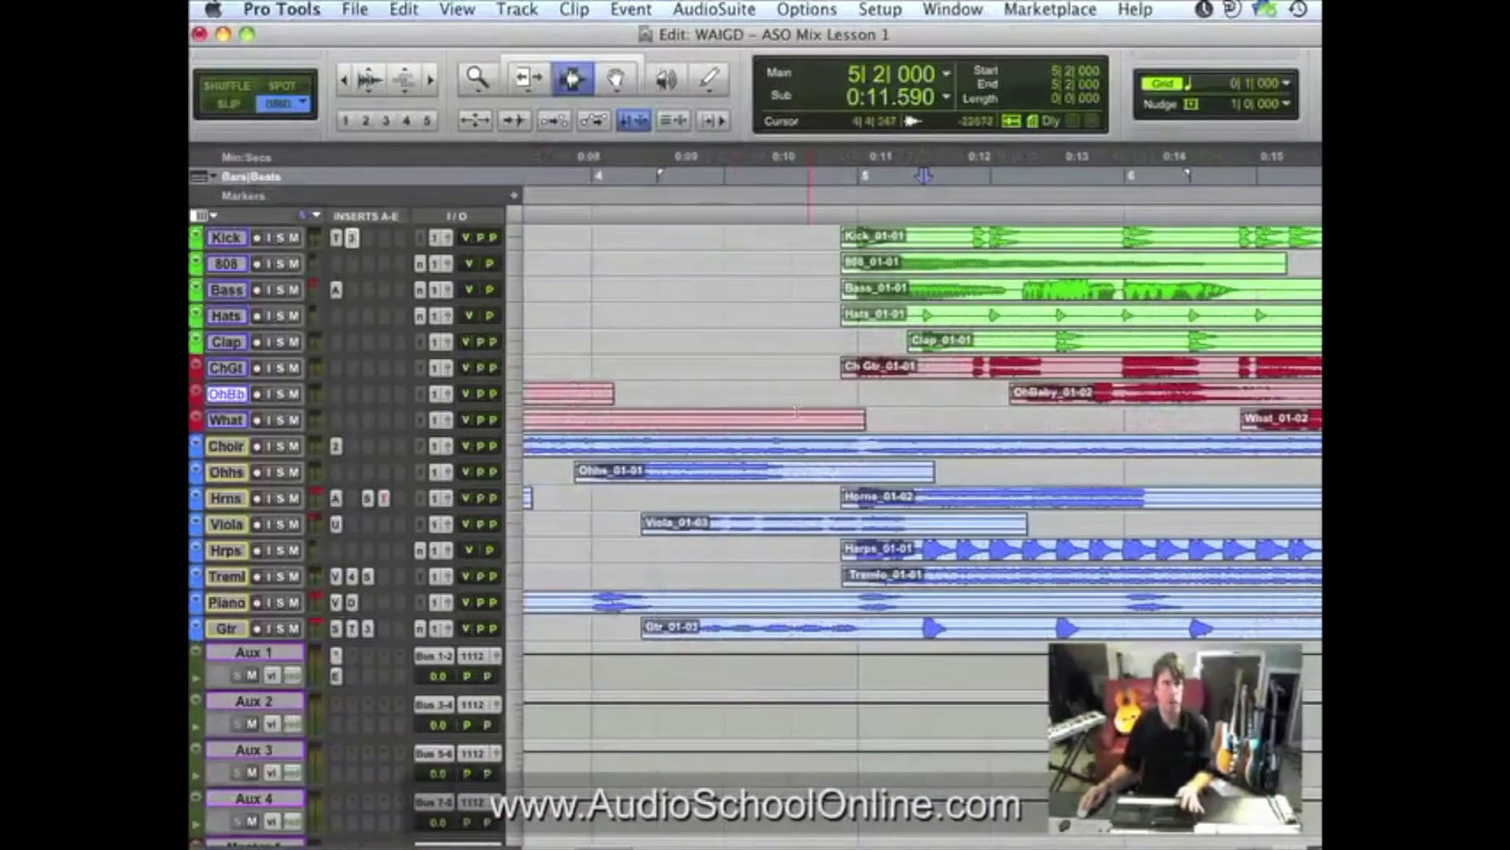
left_click_drag(983, 394, 1117, 385)
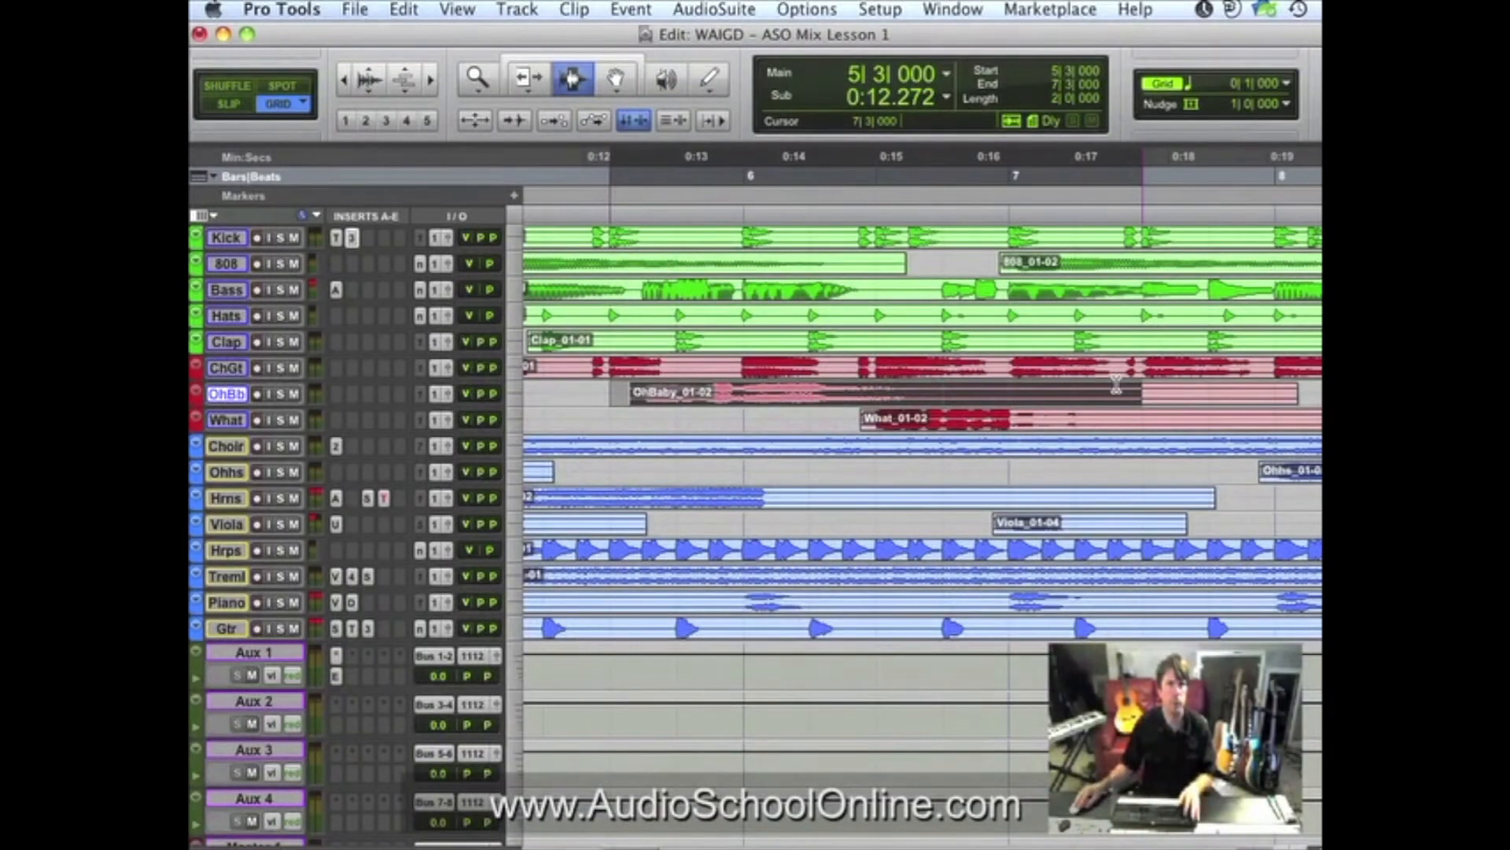
key("space")
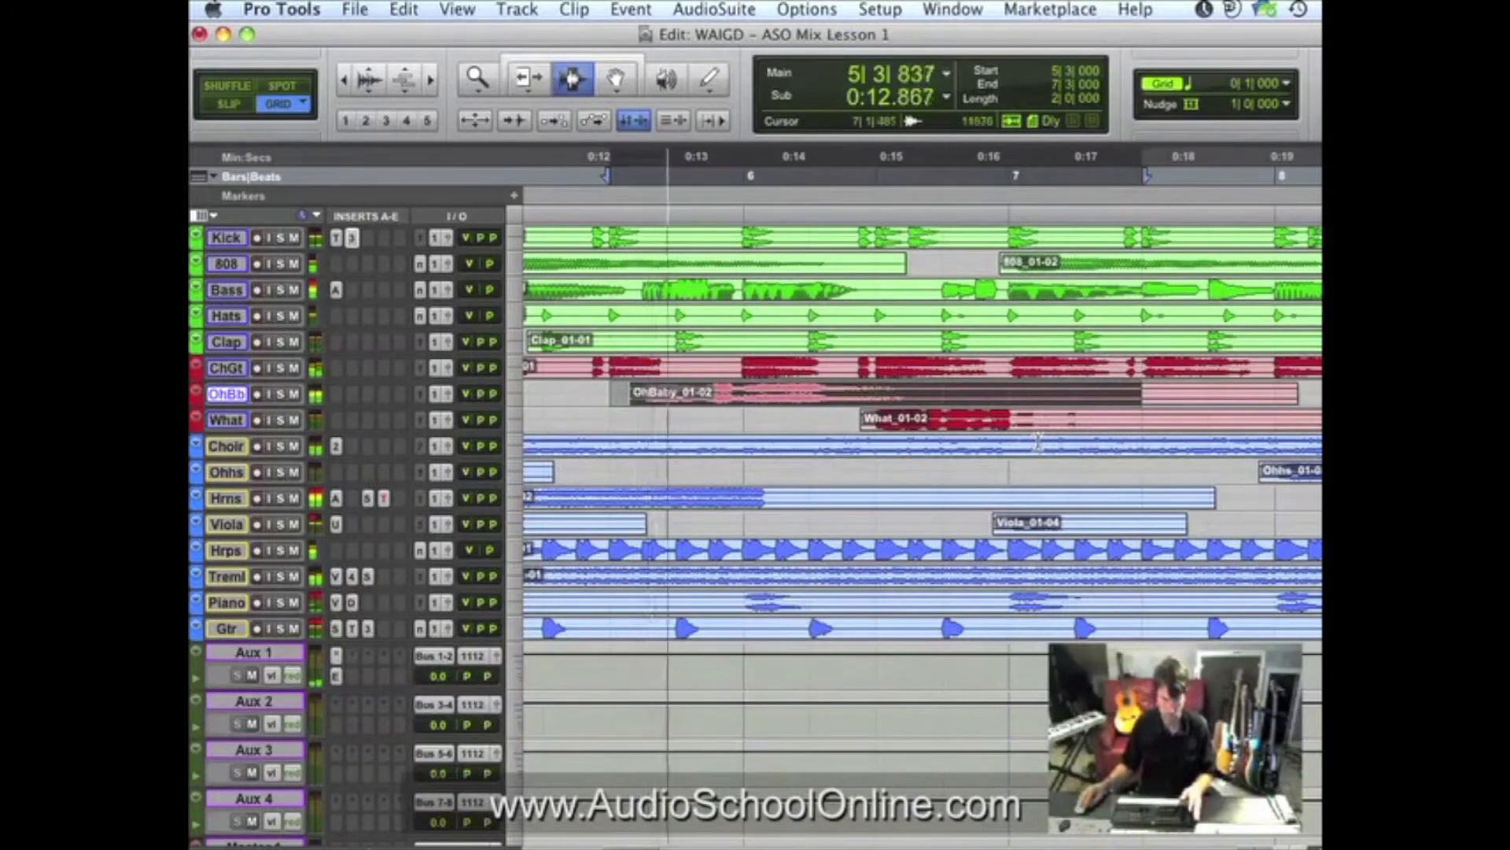
Replay the selection with the Harps track muted and raise the Clap fader to -8.0 dB in the Mix window.
key("space")
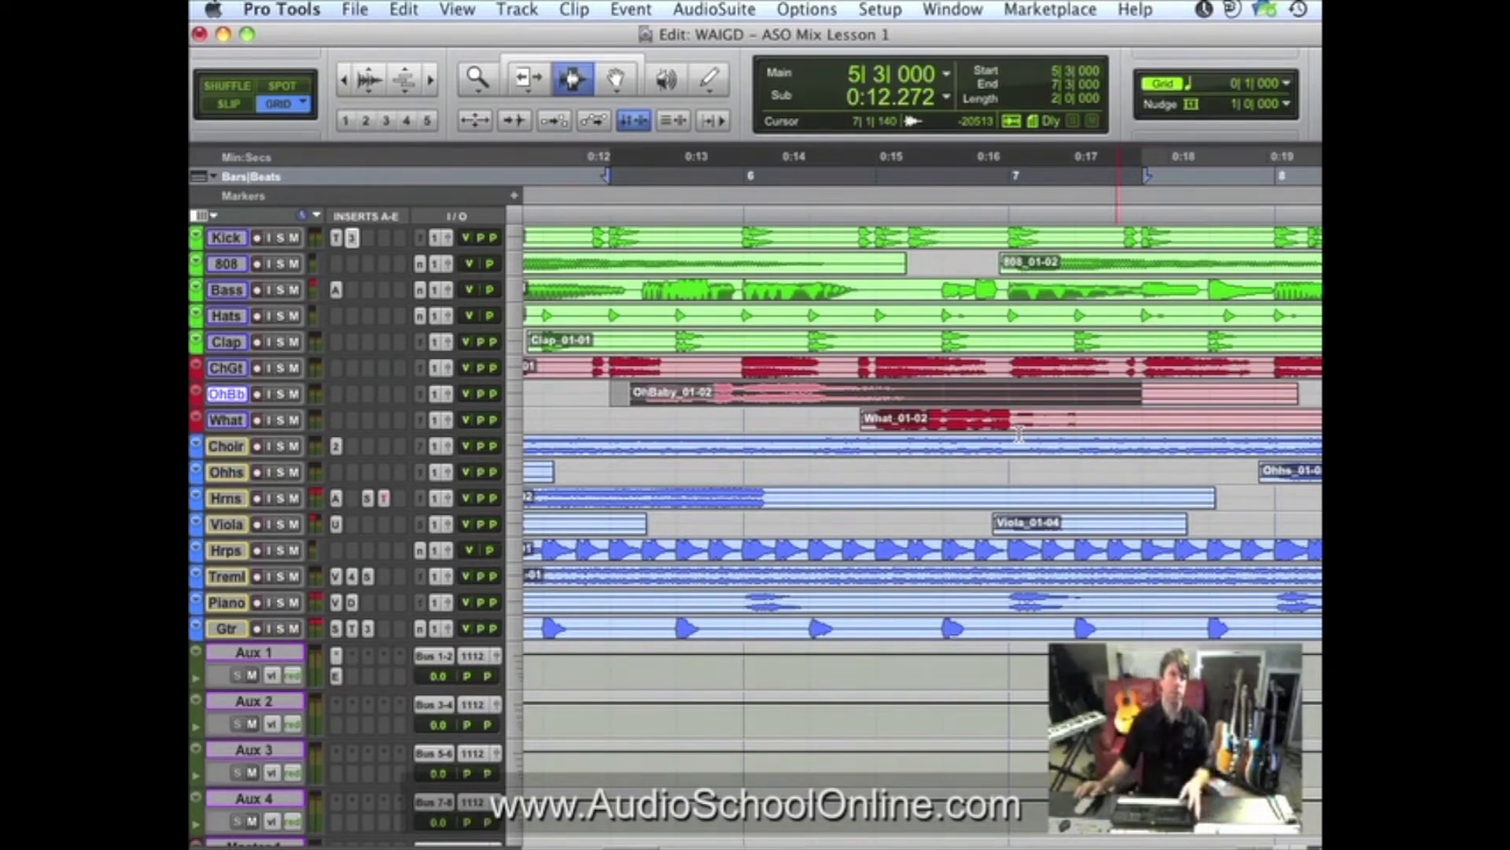
key("space")
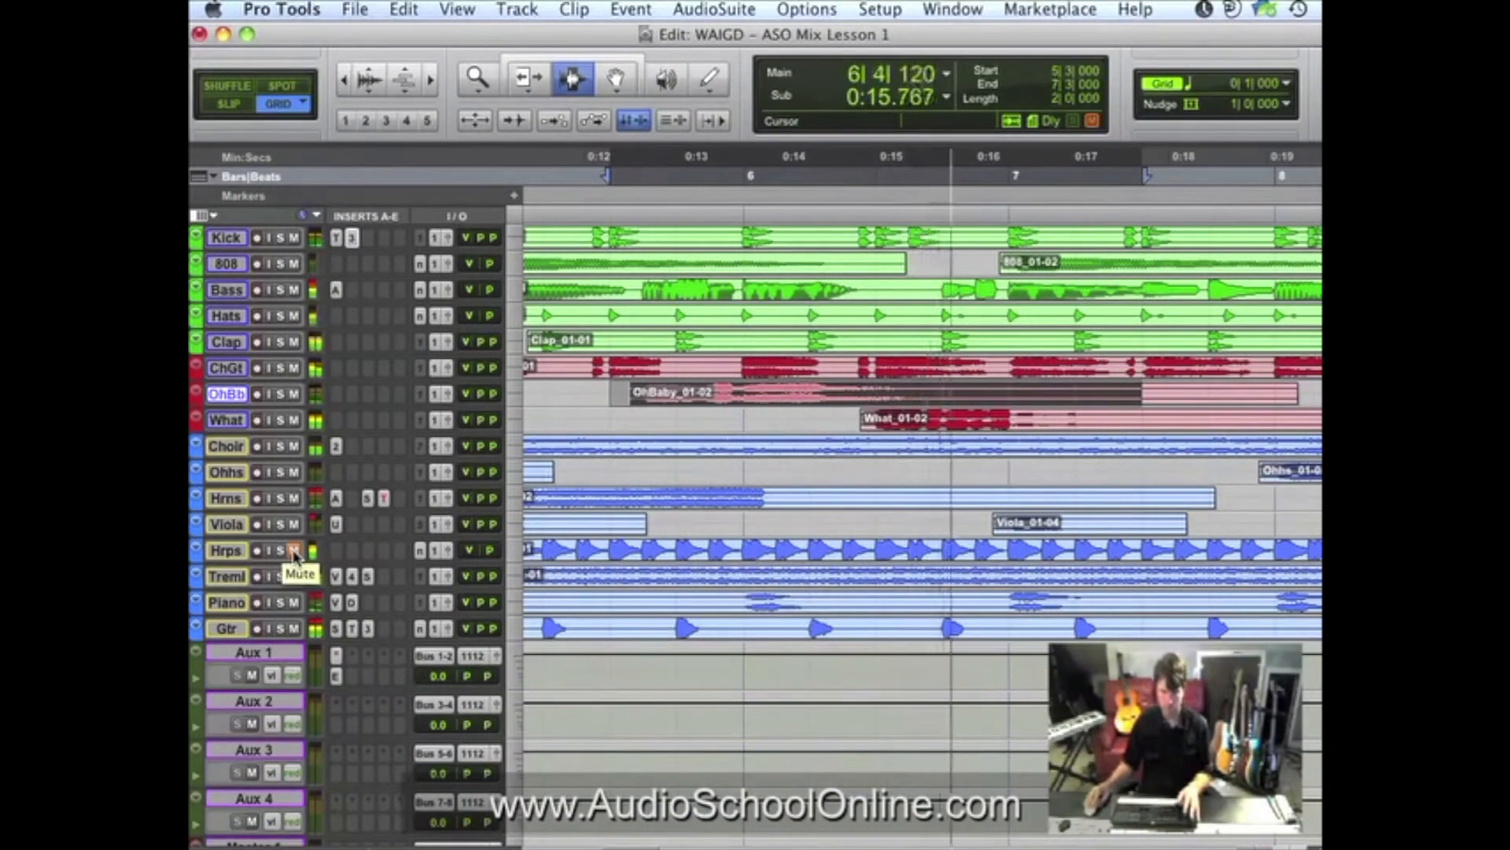
key("super+equal")
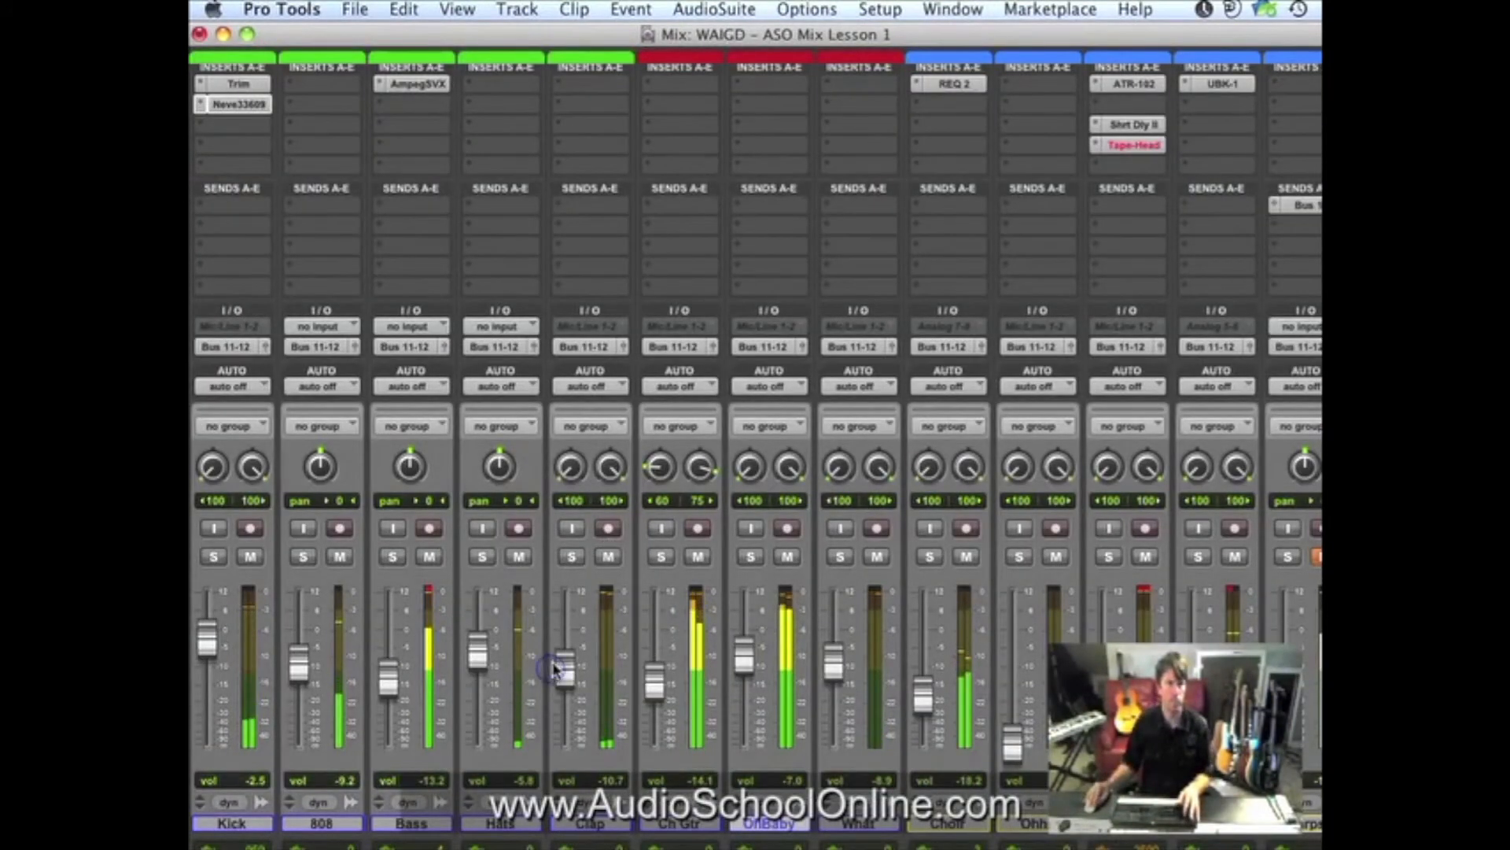
left_click_drag(568, 678, 572, 665)
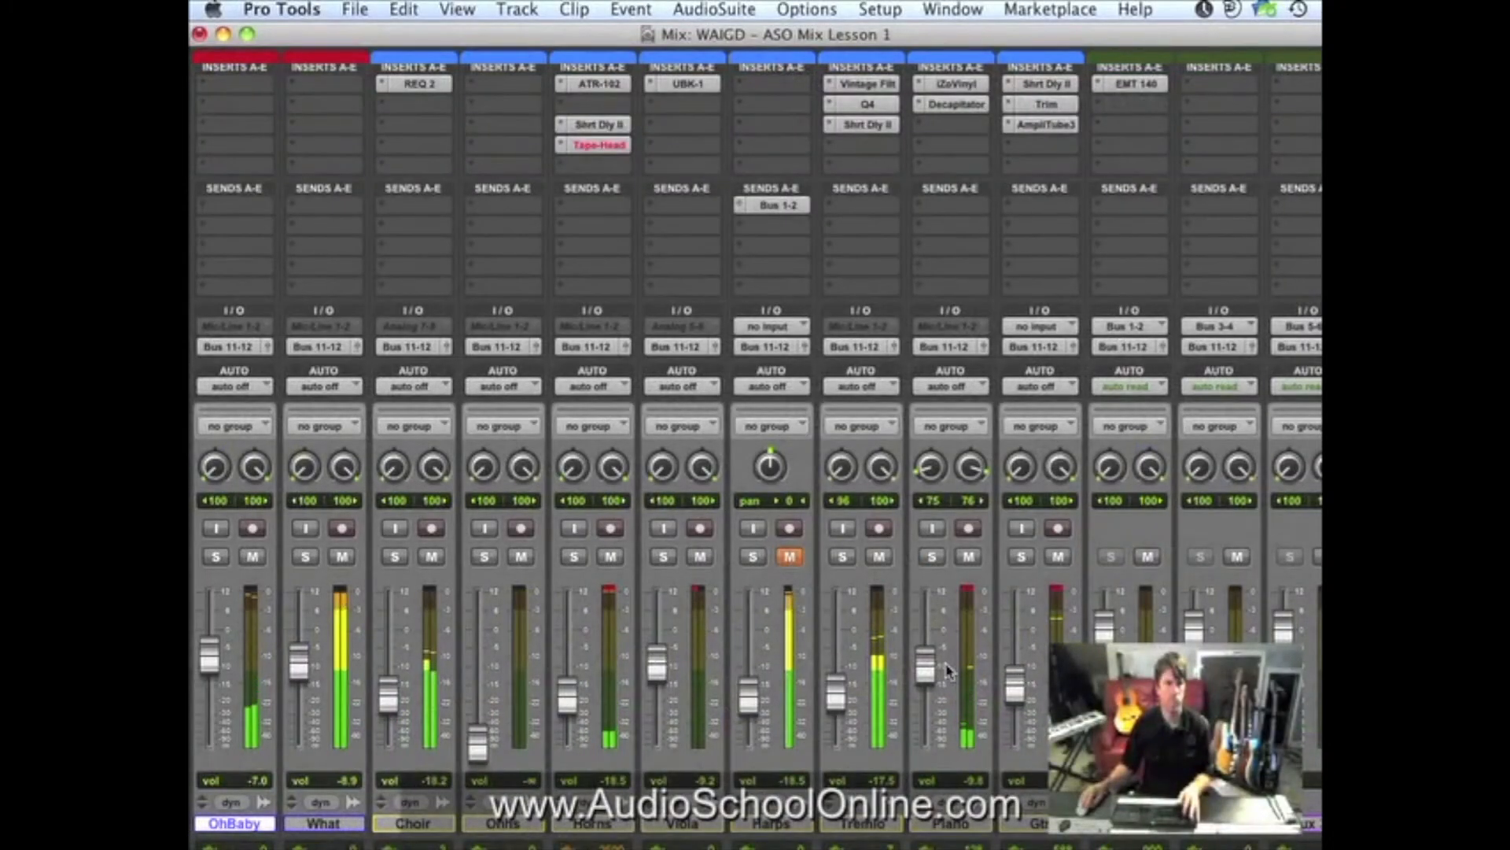
Set the Piano fader to -8.3 dB and the Gtr fader to -13.9 dB with its left pan at 54.
left_click_drag(926, 666, 926, 663)
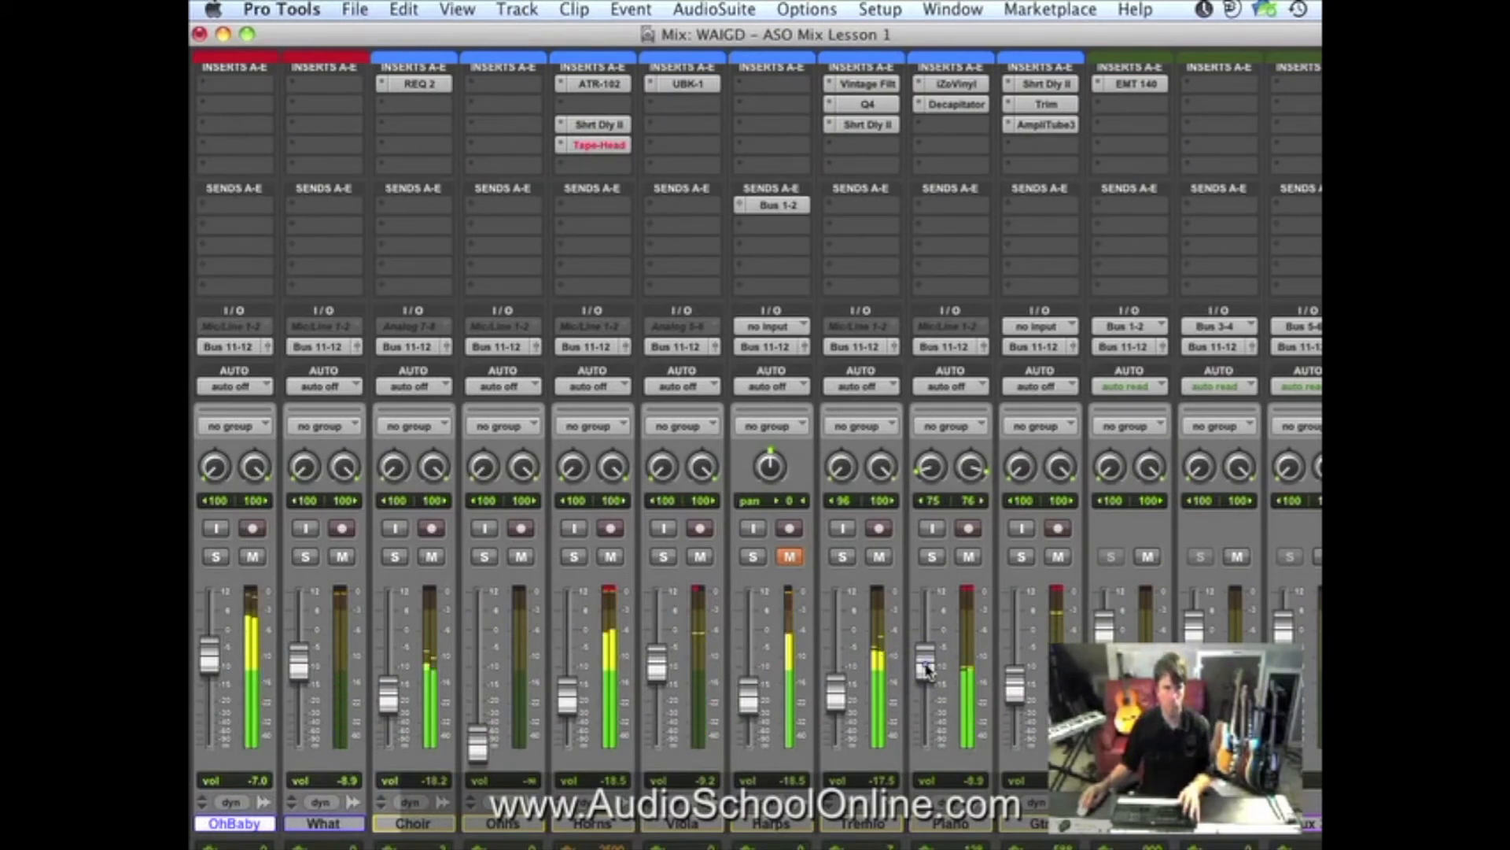
left_click_drag(926, 667, 926, 665)
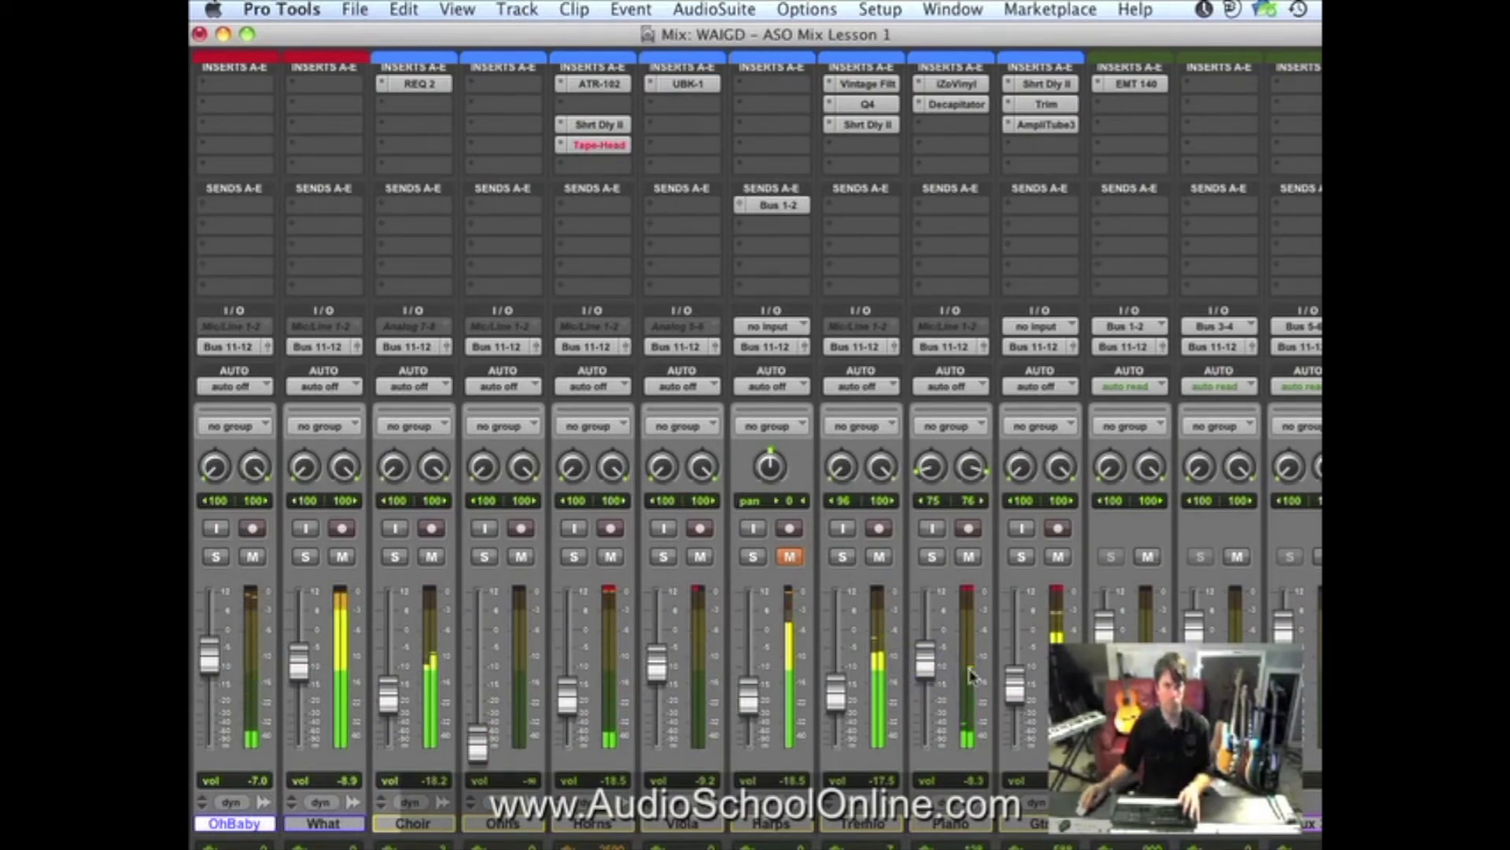
left_click_drag(1019, 693, 1018, 689)
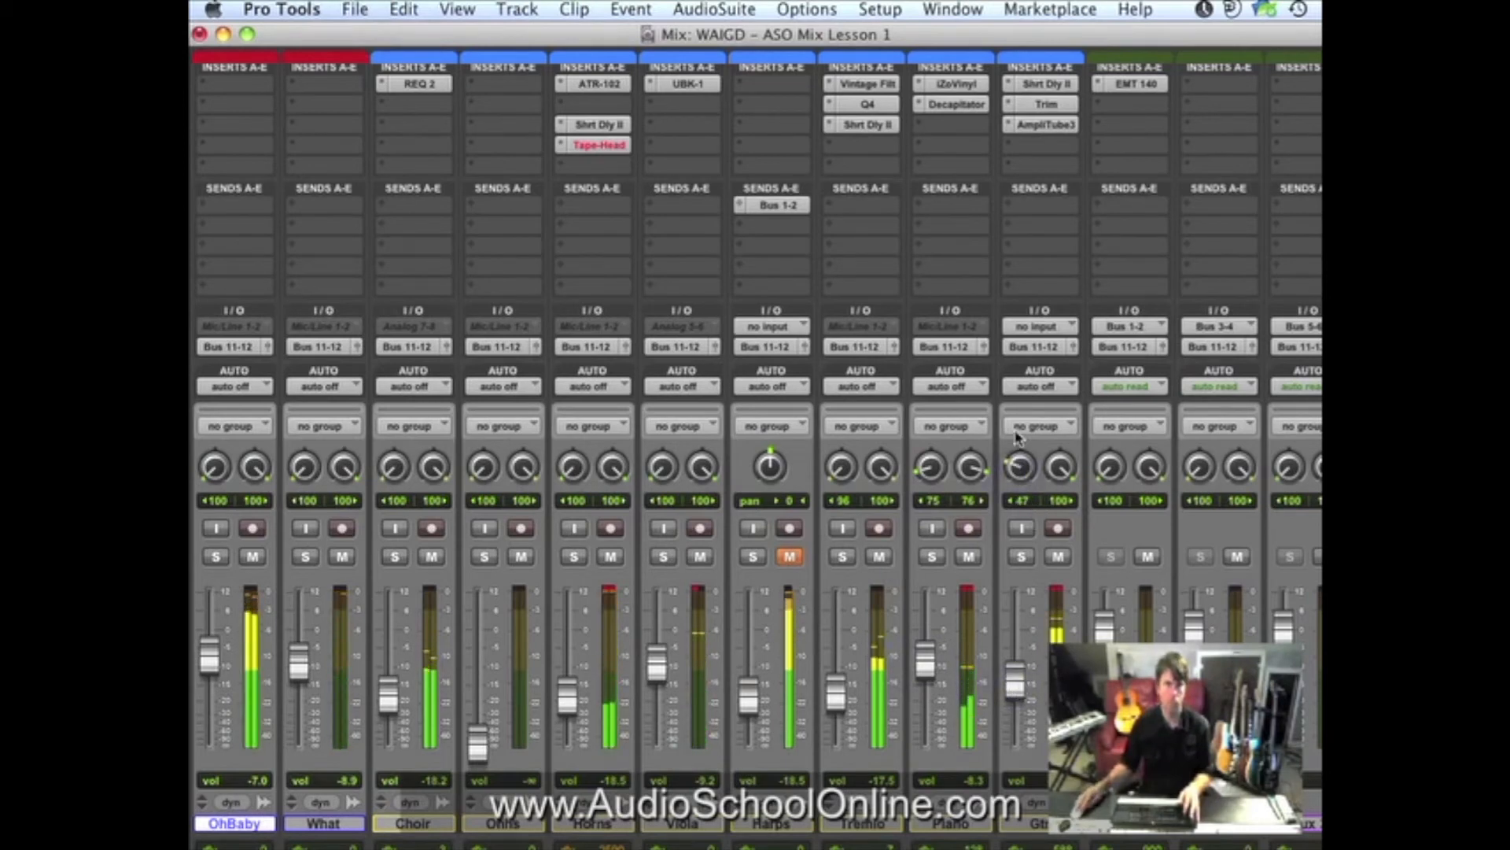
left_click_drag(1017, 438, 1016, 427)
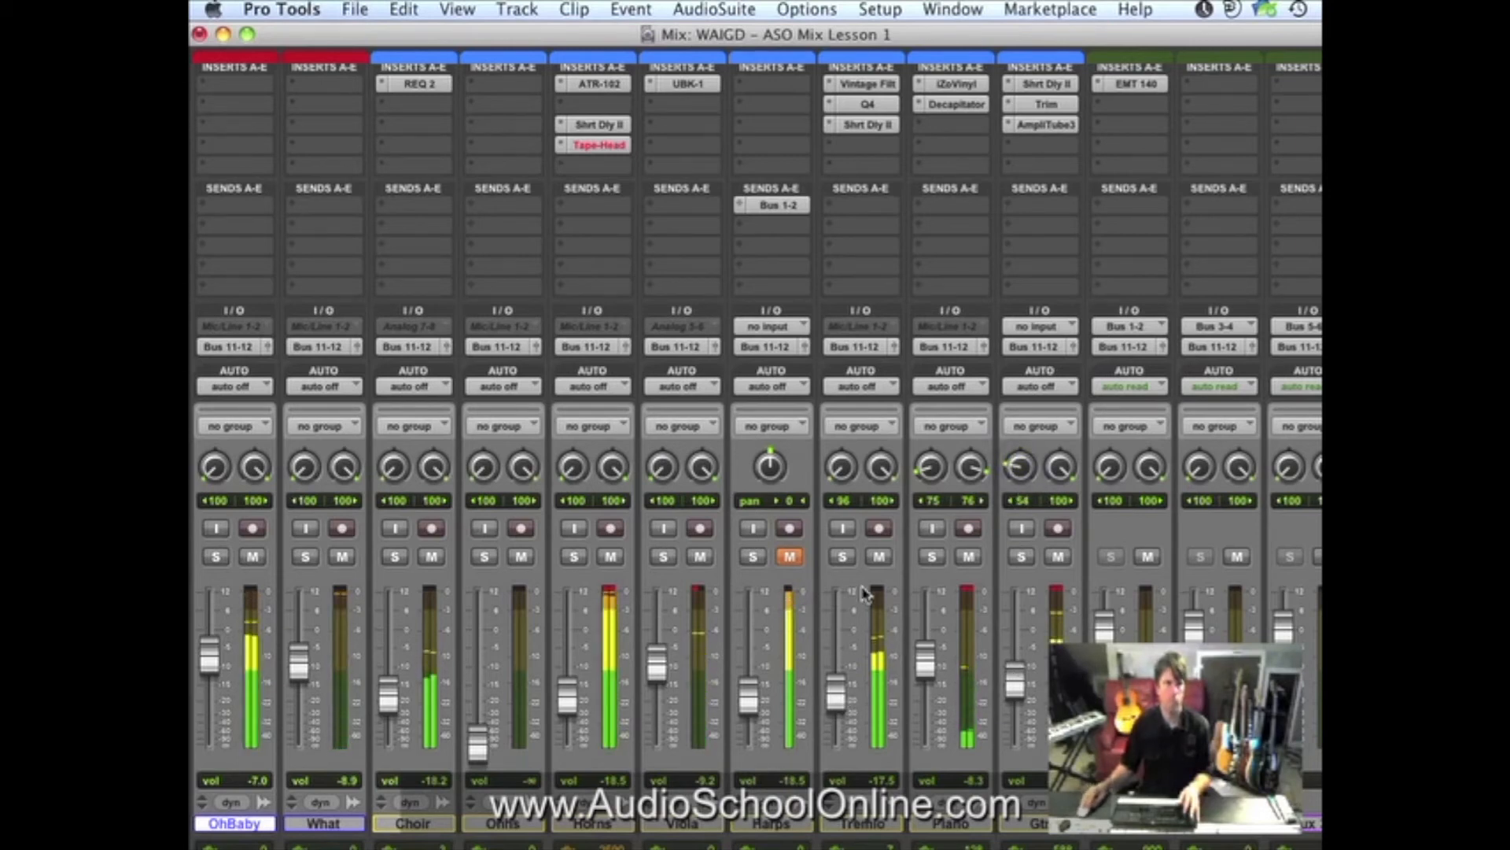
Mute the Tremlo track briefly to compare the mix without it, and unmute it again.
left_click(843, 556)
left_click(880, 557)
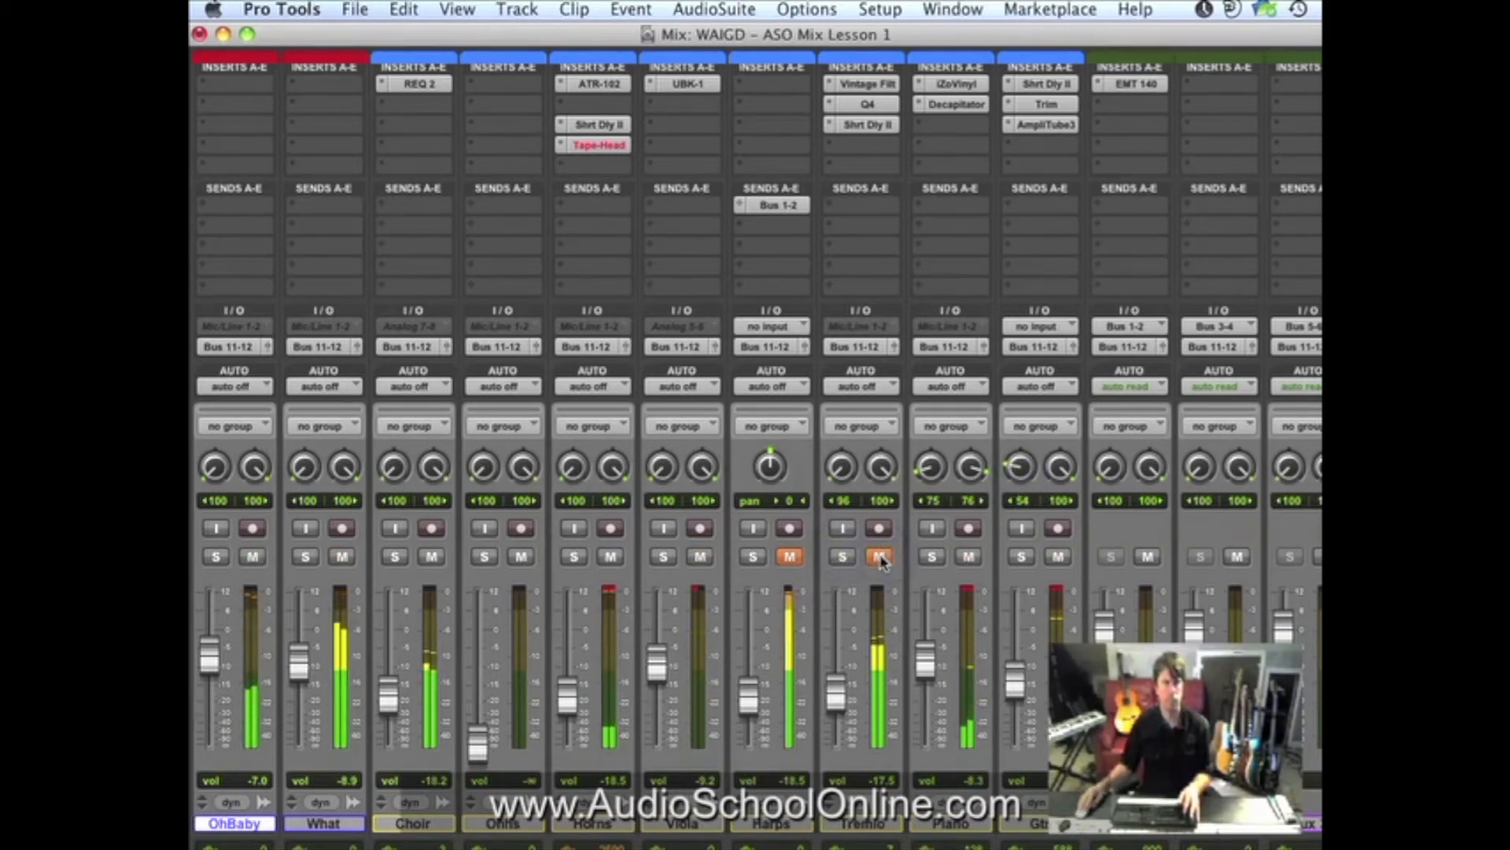
scroll(882, 560, "right", 3)
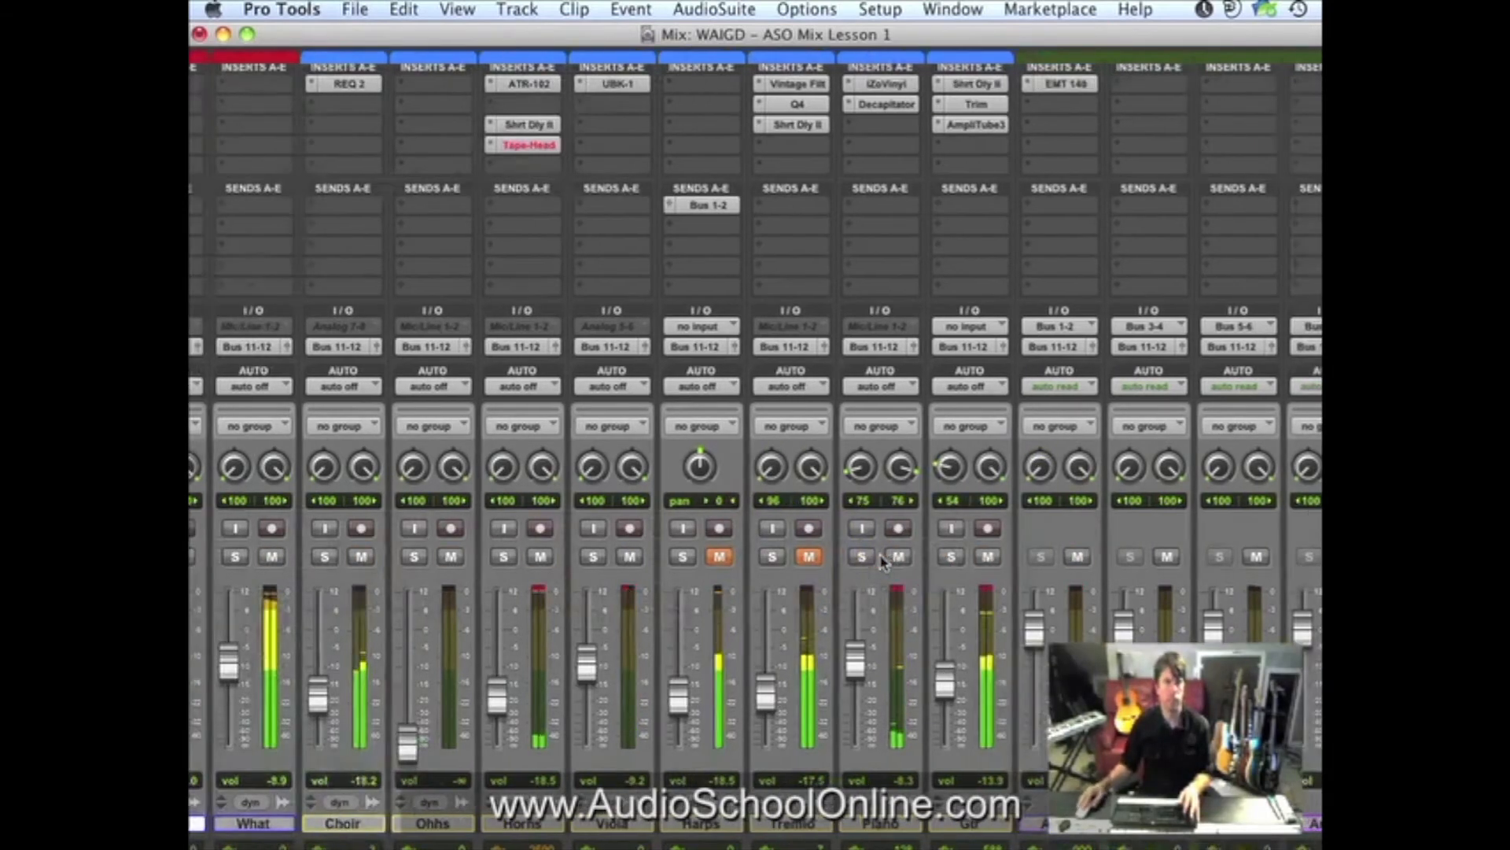
left_click(808, 557)
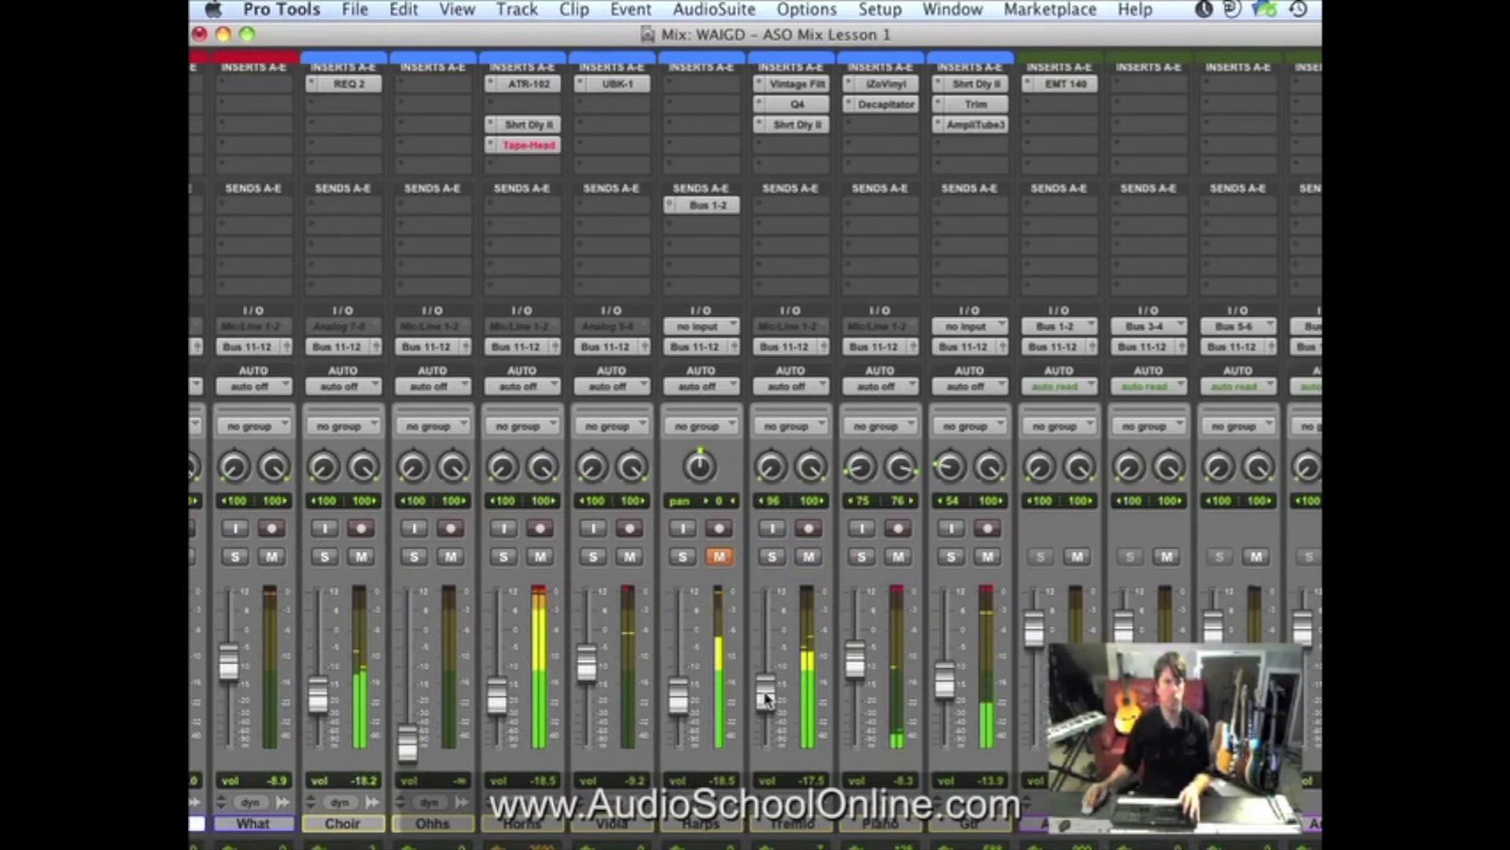
Unmute the Harps track, listen to it briefly in solo, and lower its fader to -19.9 dB.
left_click(717, 557)
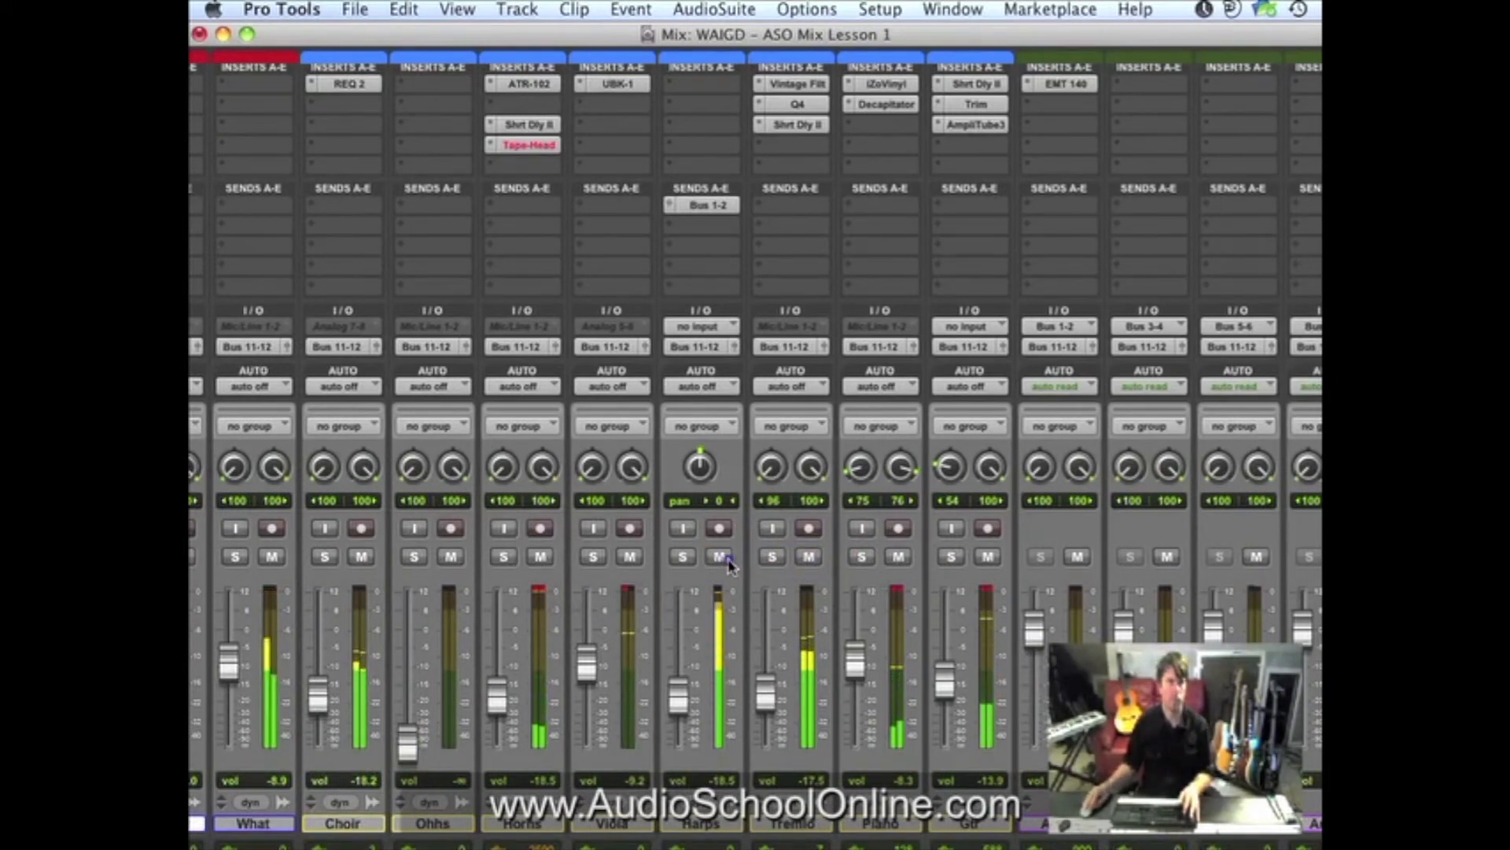
left_click(684, 556)
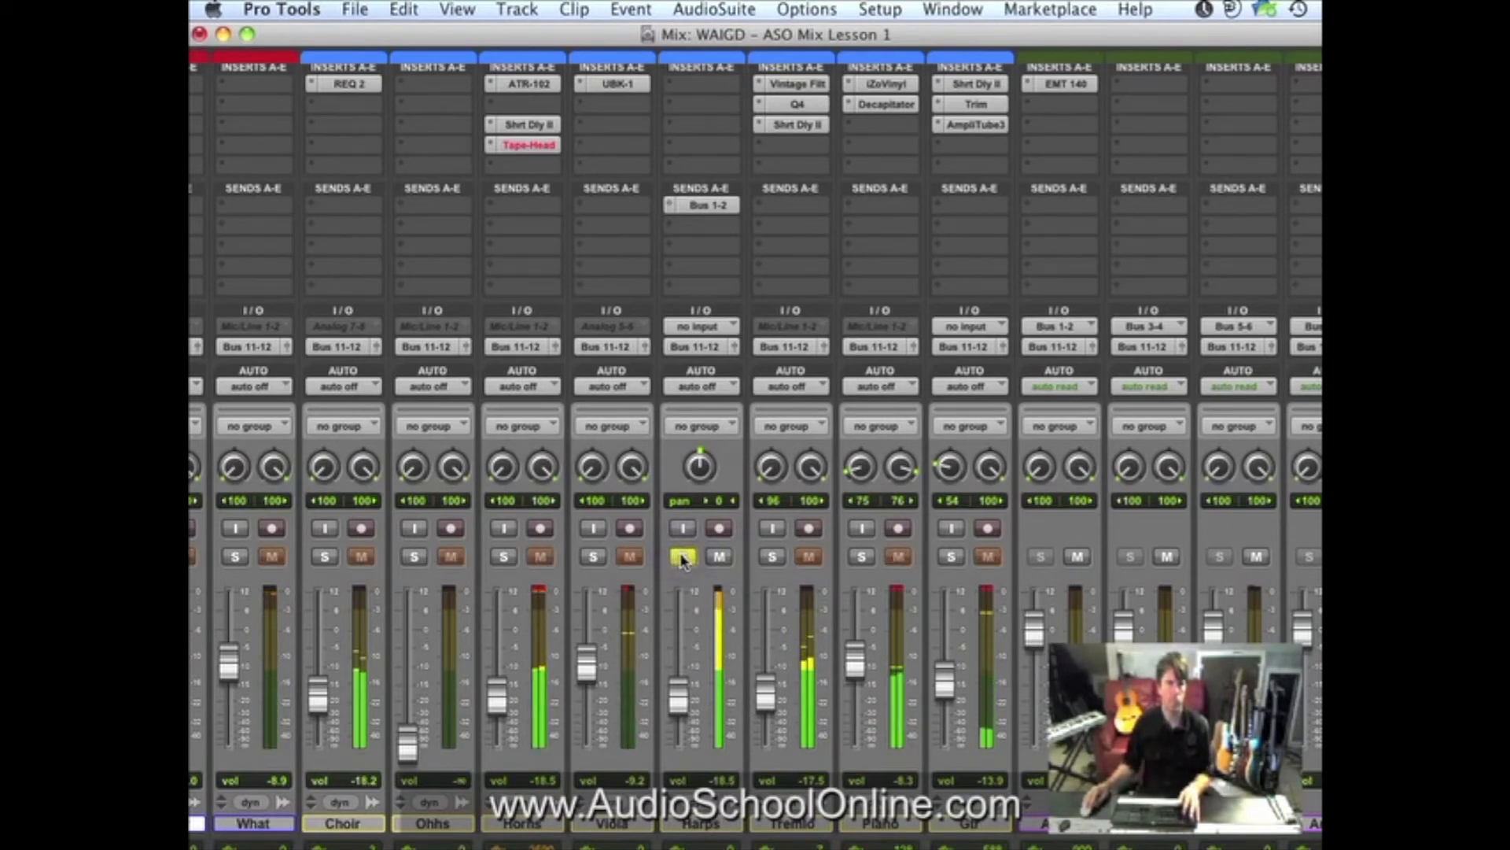
left_click(683, 557)
left_click_drag(682, 687, 681, 694)
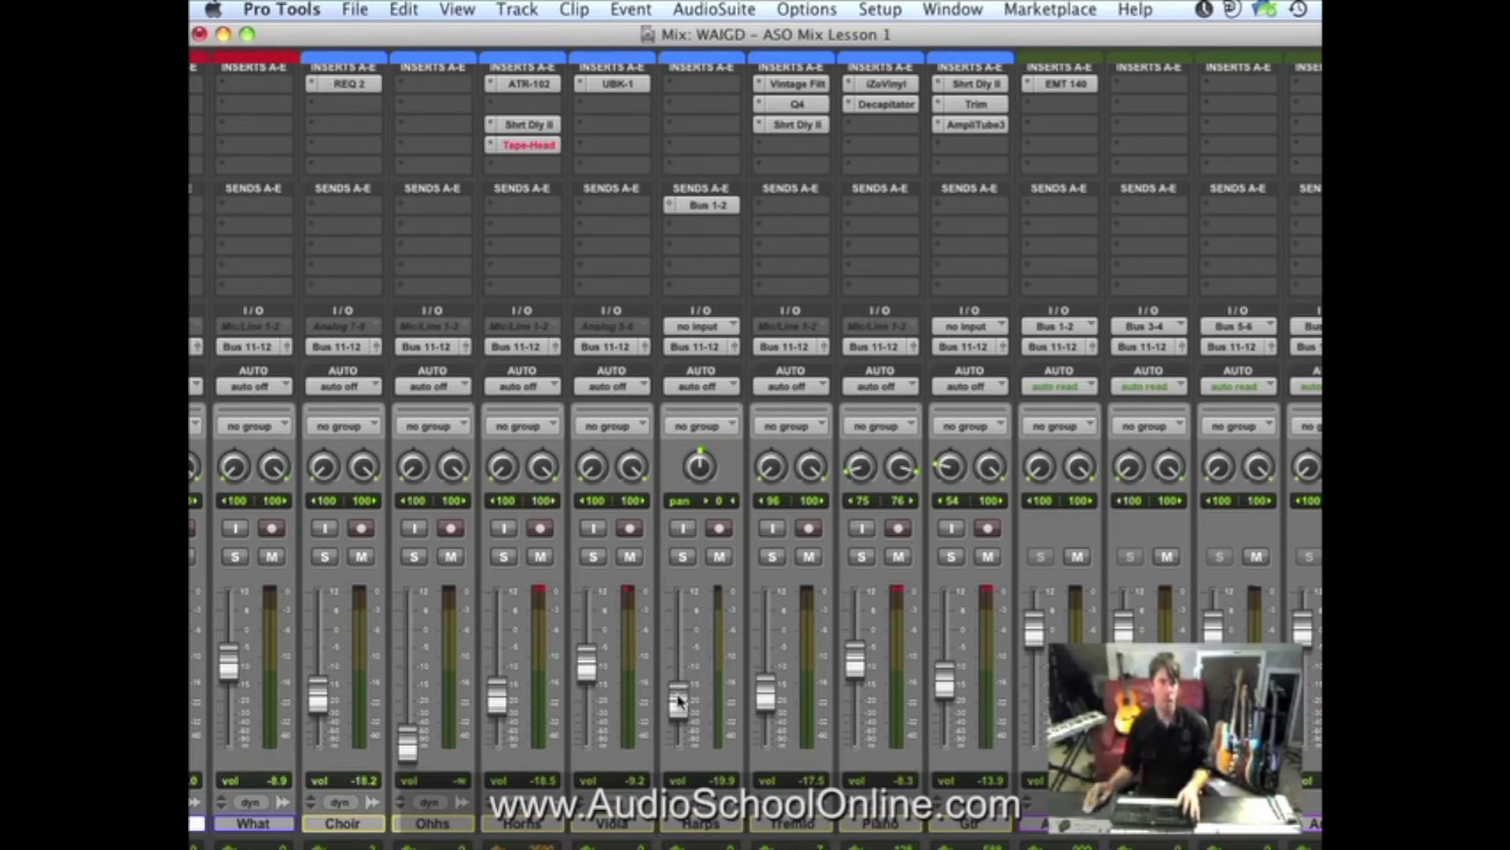
In the Edit window, place the playback start at 5|1|000 and play the full mix from there.
key("space")
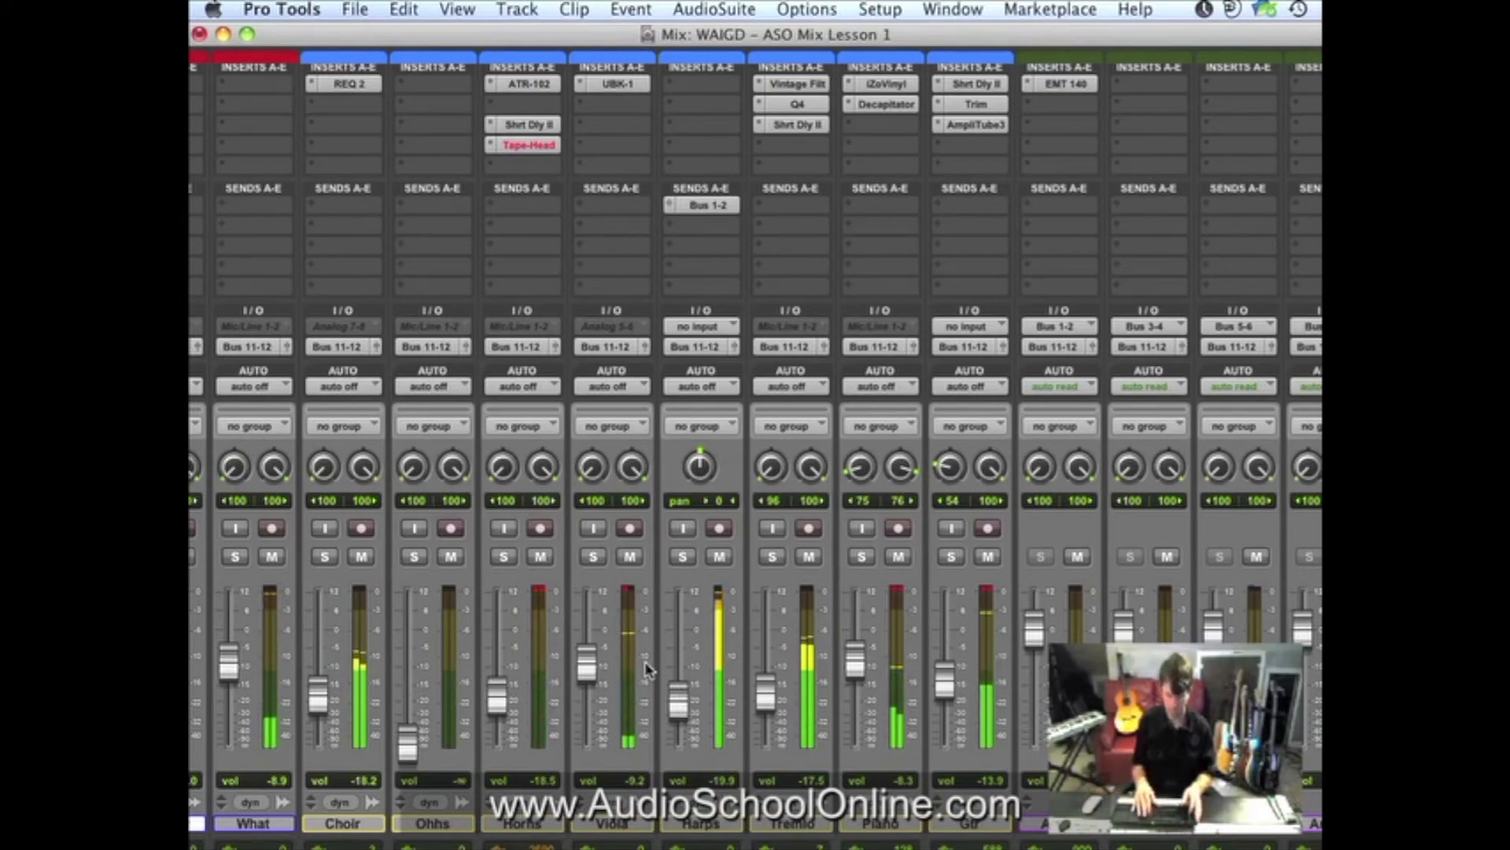
key("super+equal")
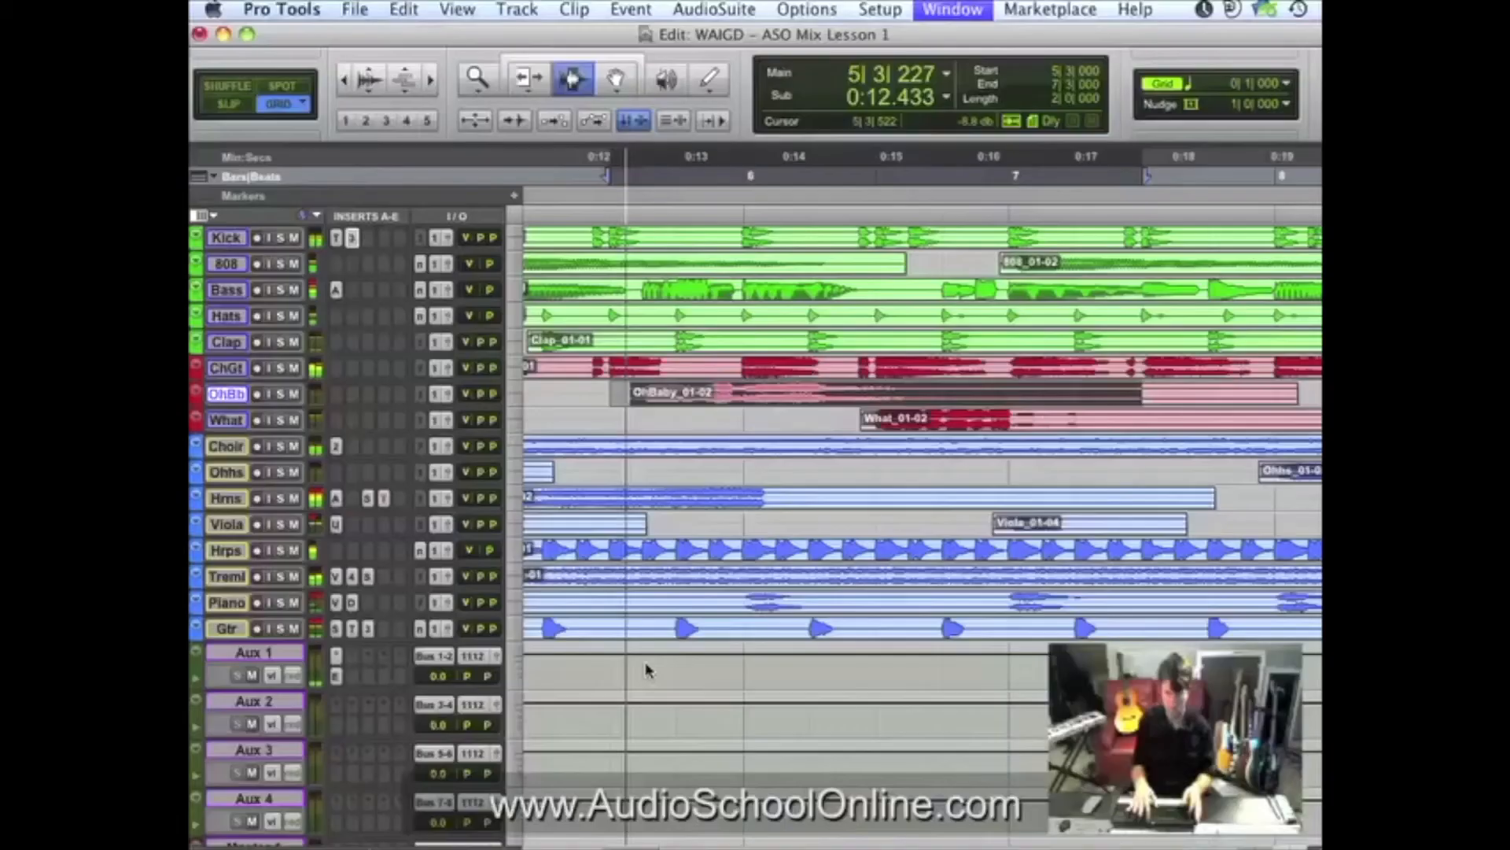
left_click(588, 594)
key("super+bracketleft")
key("super+bracketleft")
left_click(791, 596)
key("space")
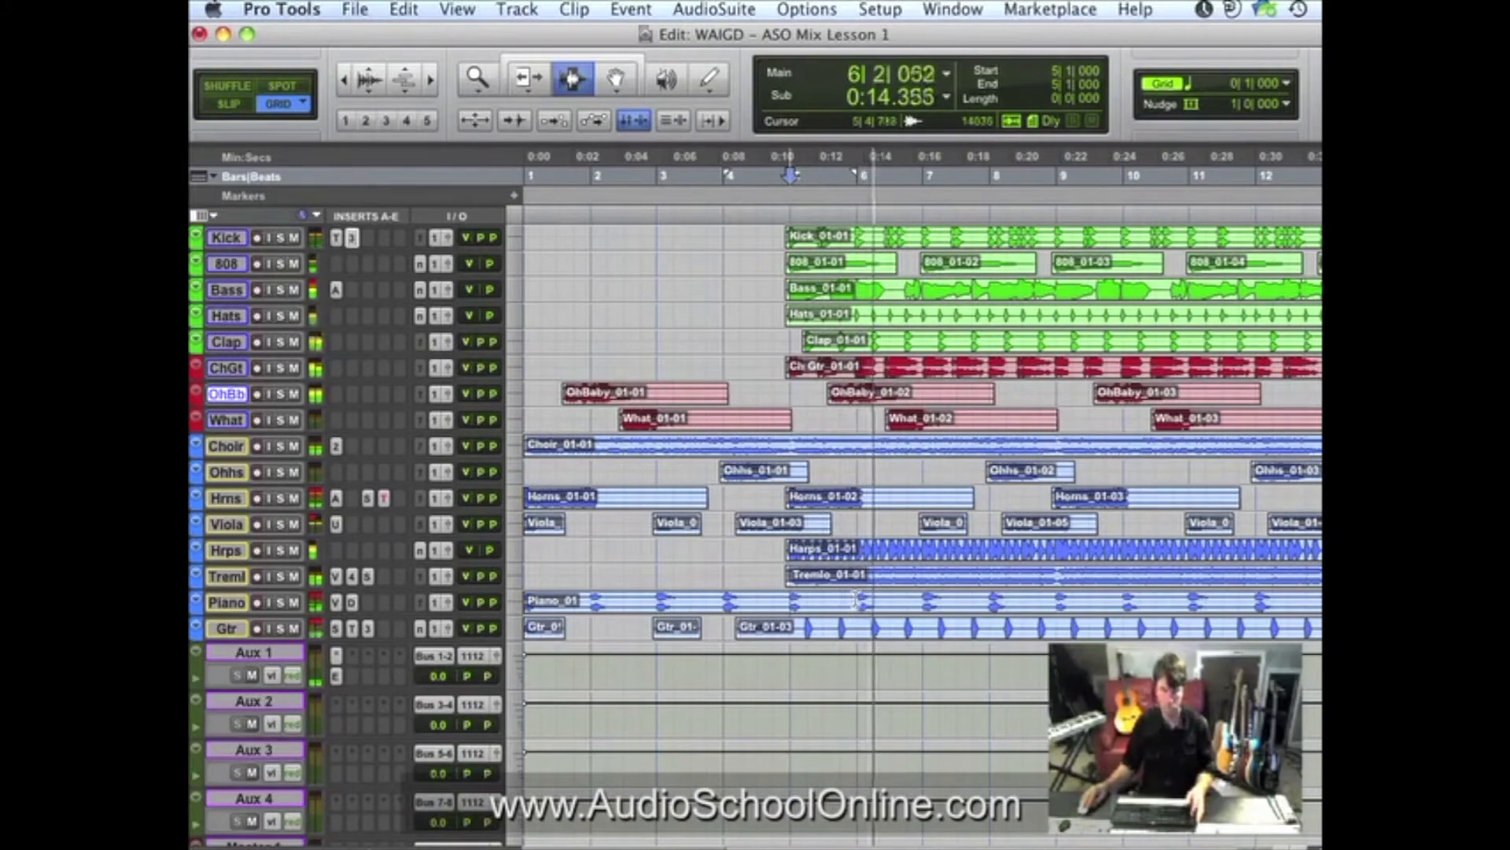
Select the Ohhs track in the Mix window and its Ohhs_01-01 clip in the Edit window.
key("super+equal")
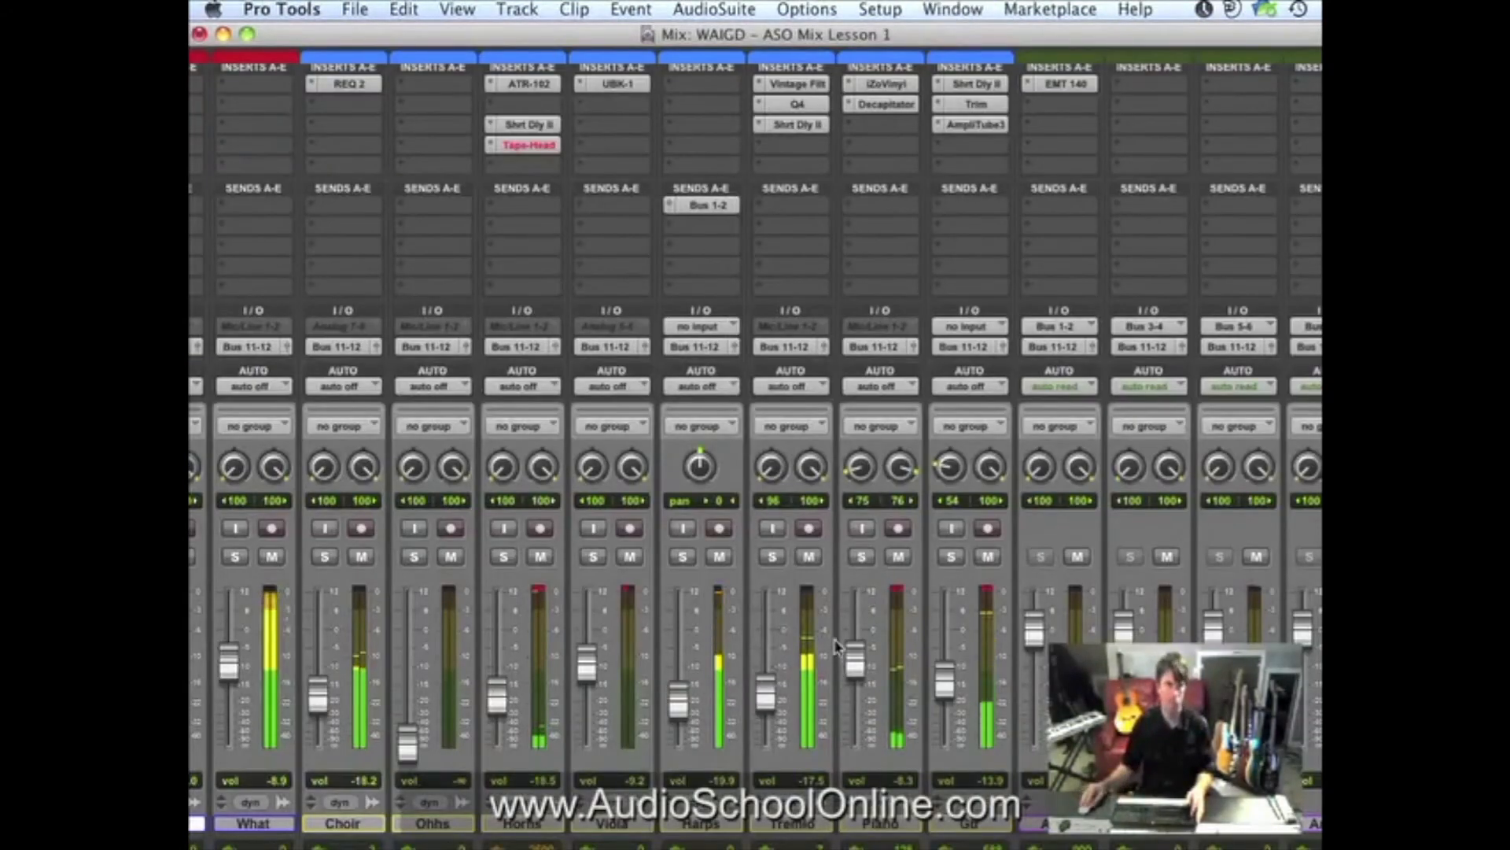
scroll(693, 667, "left", 3)
scroll(606, 700, "left", 5)
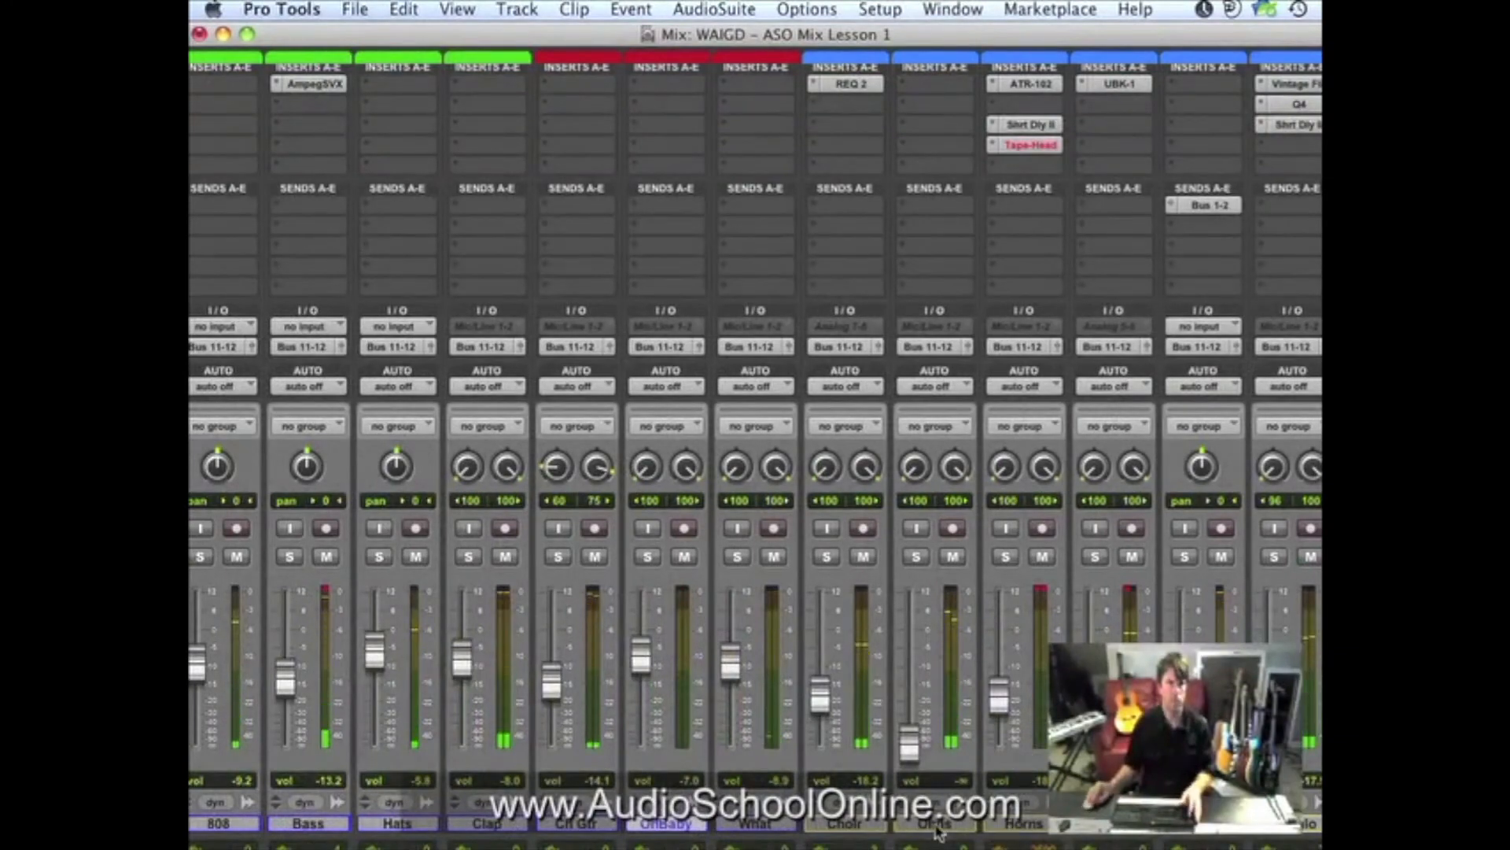
left_click(944, 824)
key("super+equal")
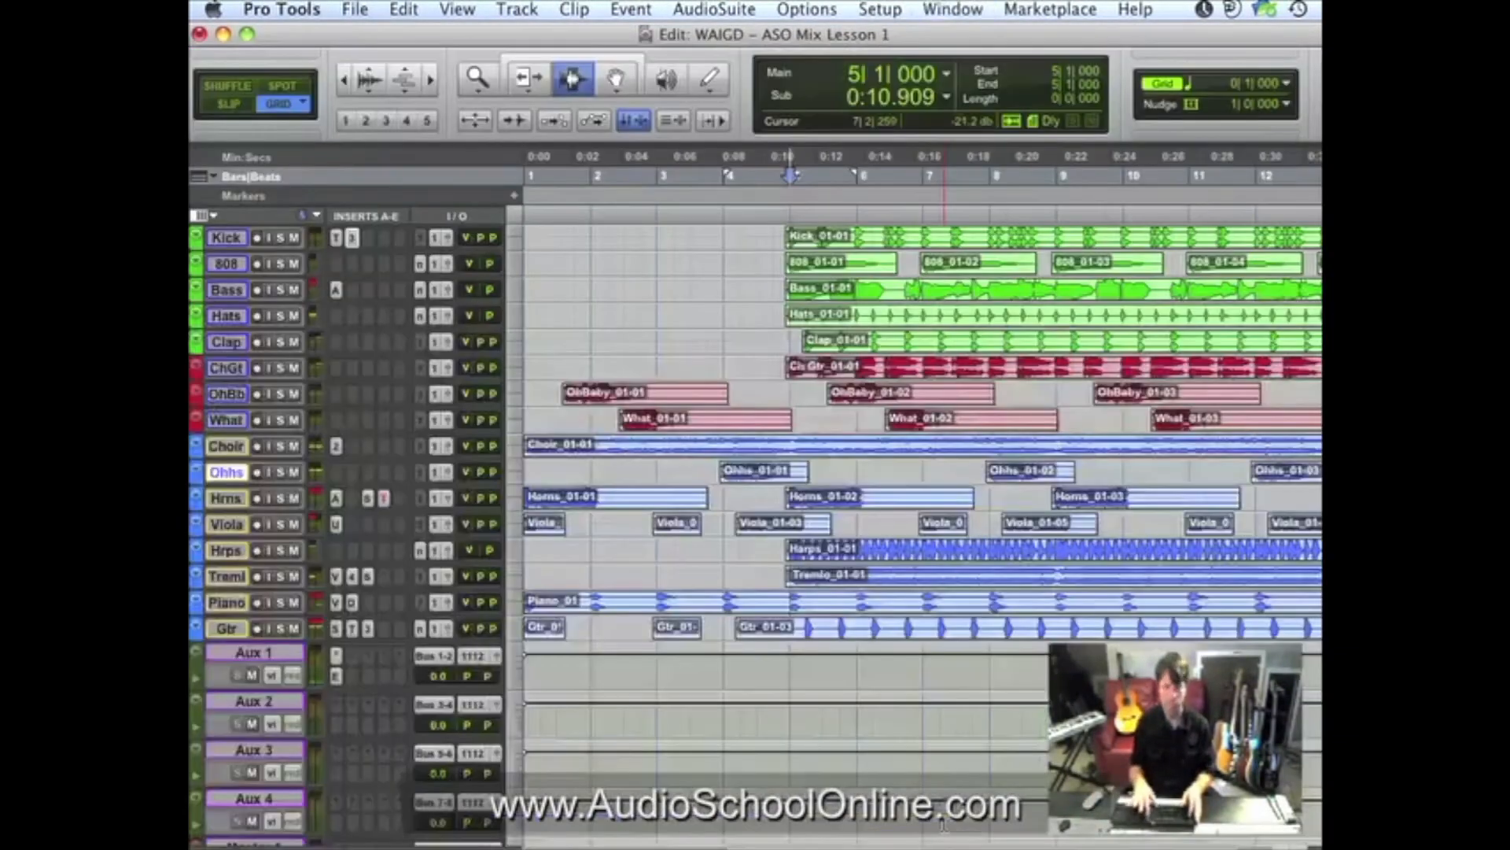
scroll(853, 566, "down", 2)
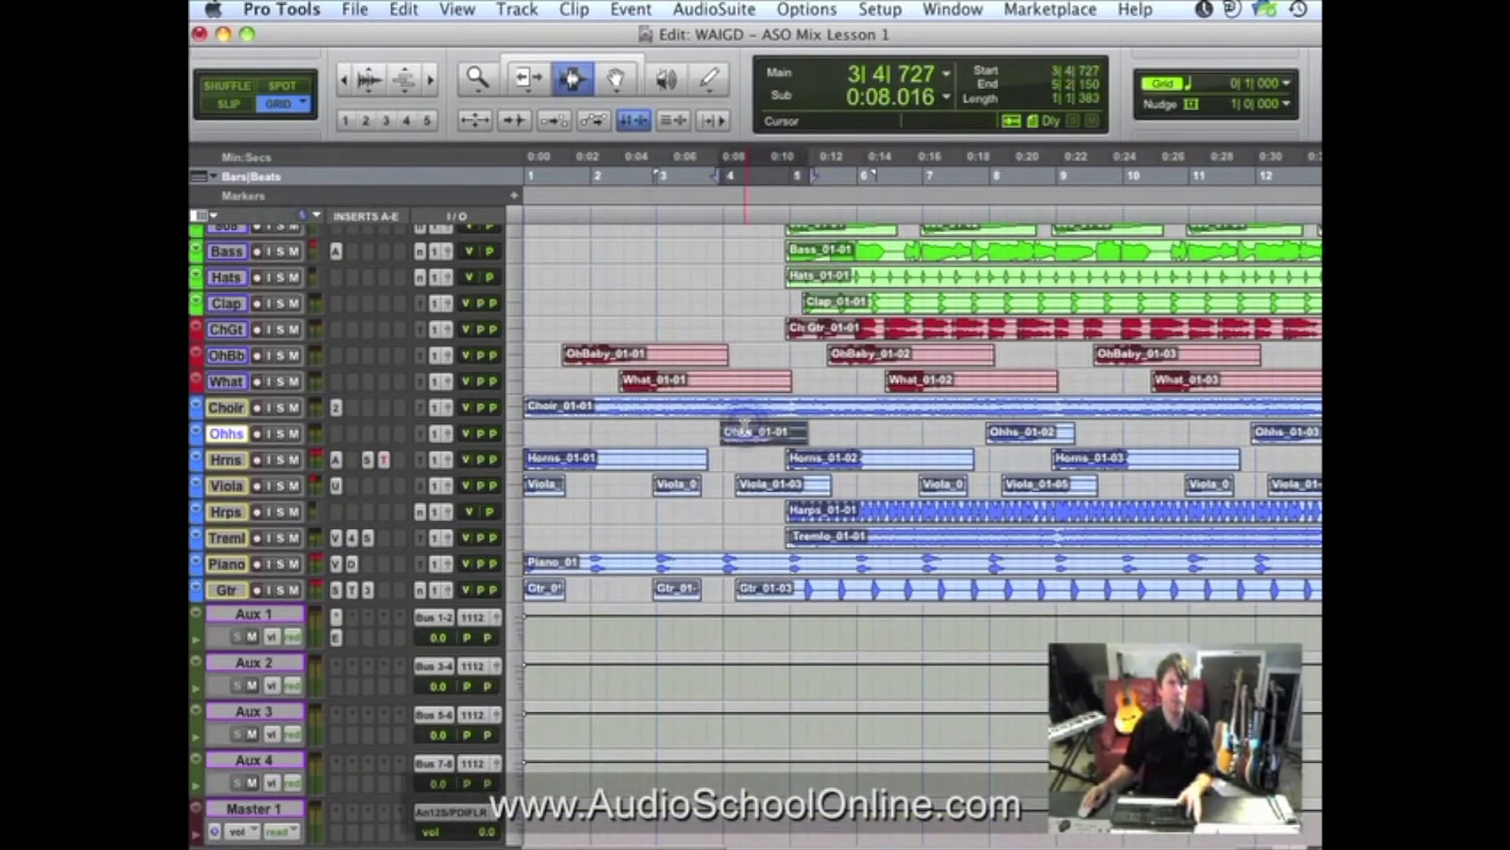
Raise the Ohhs fader to -7.4 dB during playback and solo the track.
key("super+equal")
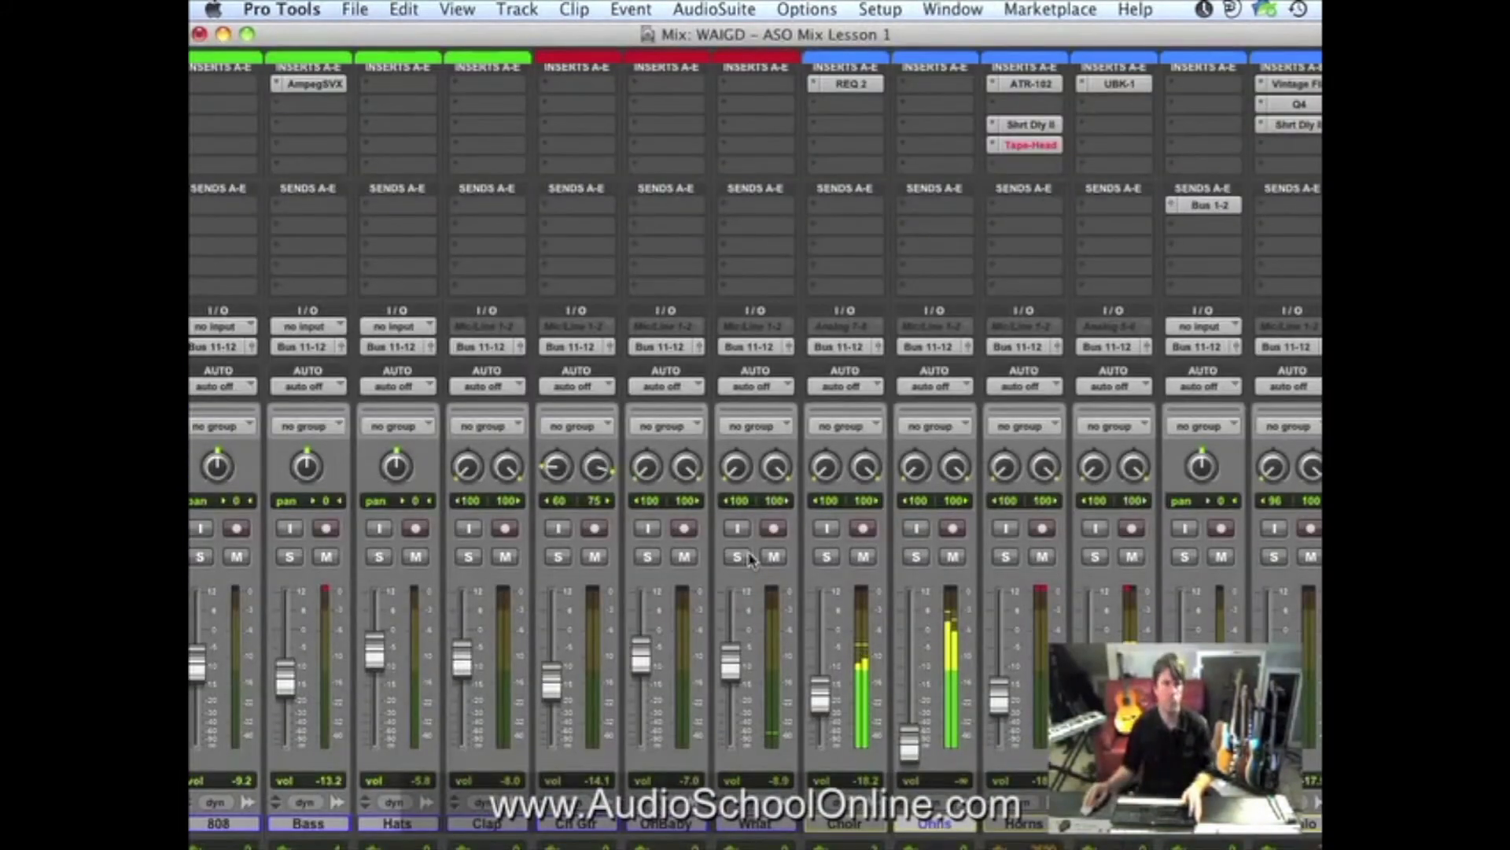
left_click_drag(909, 744, 909, 657)
left_click(916, 558)
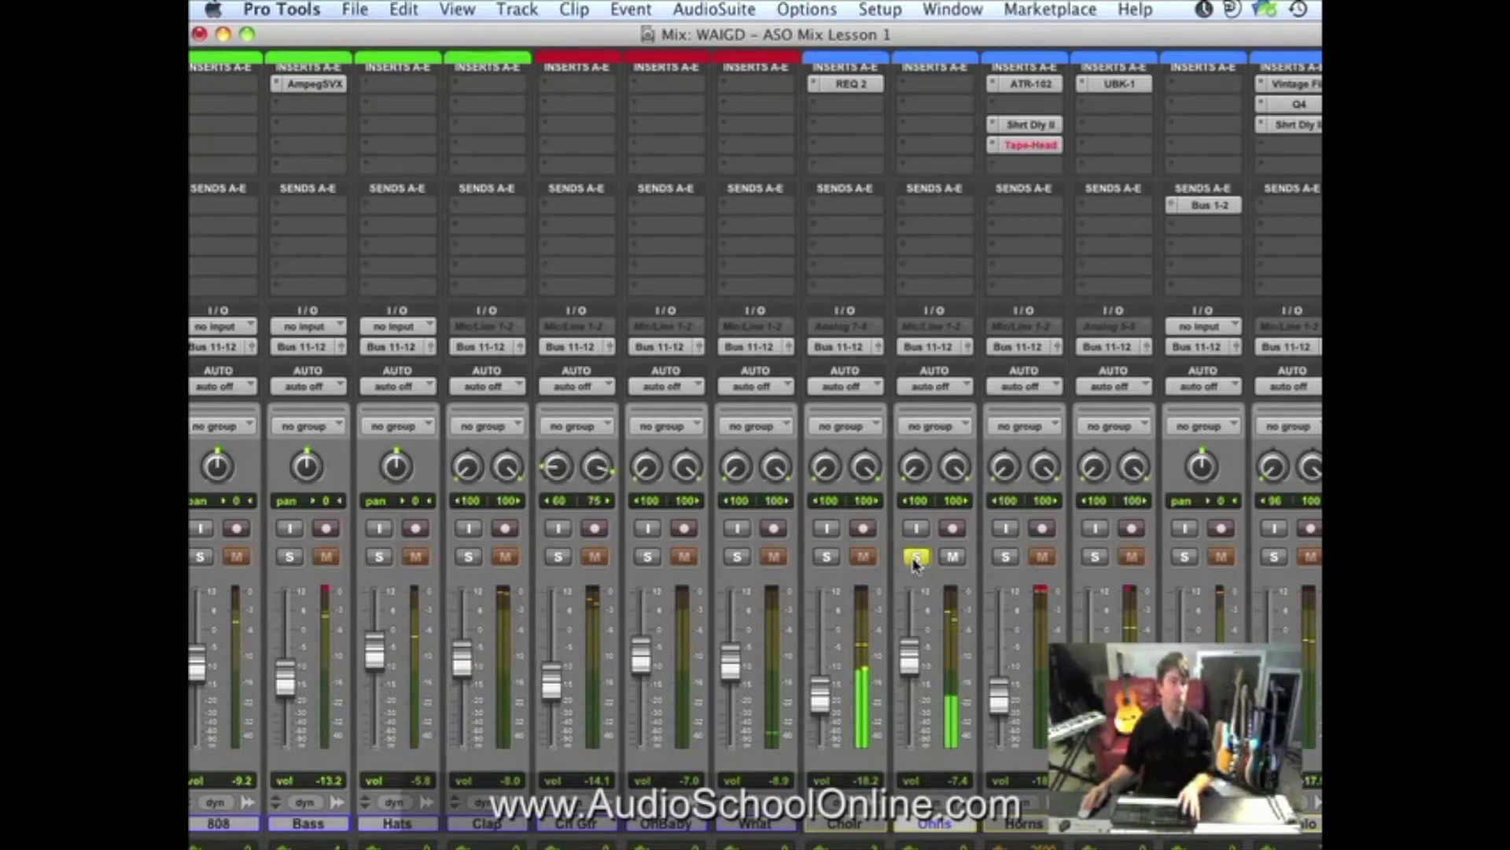
Move the Ohhs track directly after the What track and color it red like the other vocal tracks.
left_click_drag(951, 822, 846, 606)
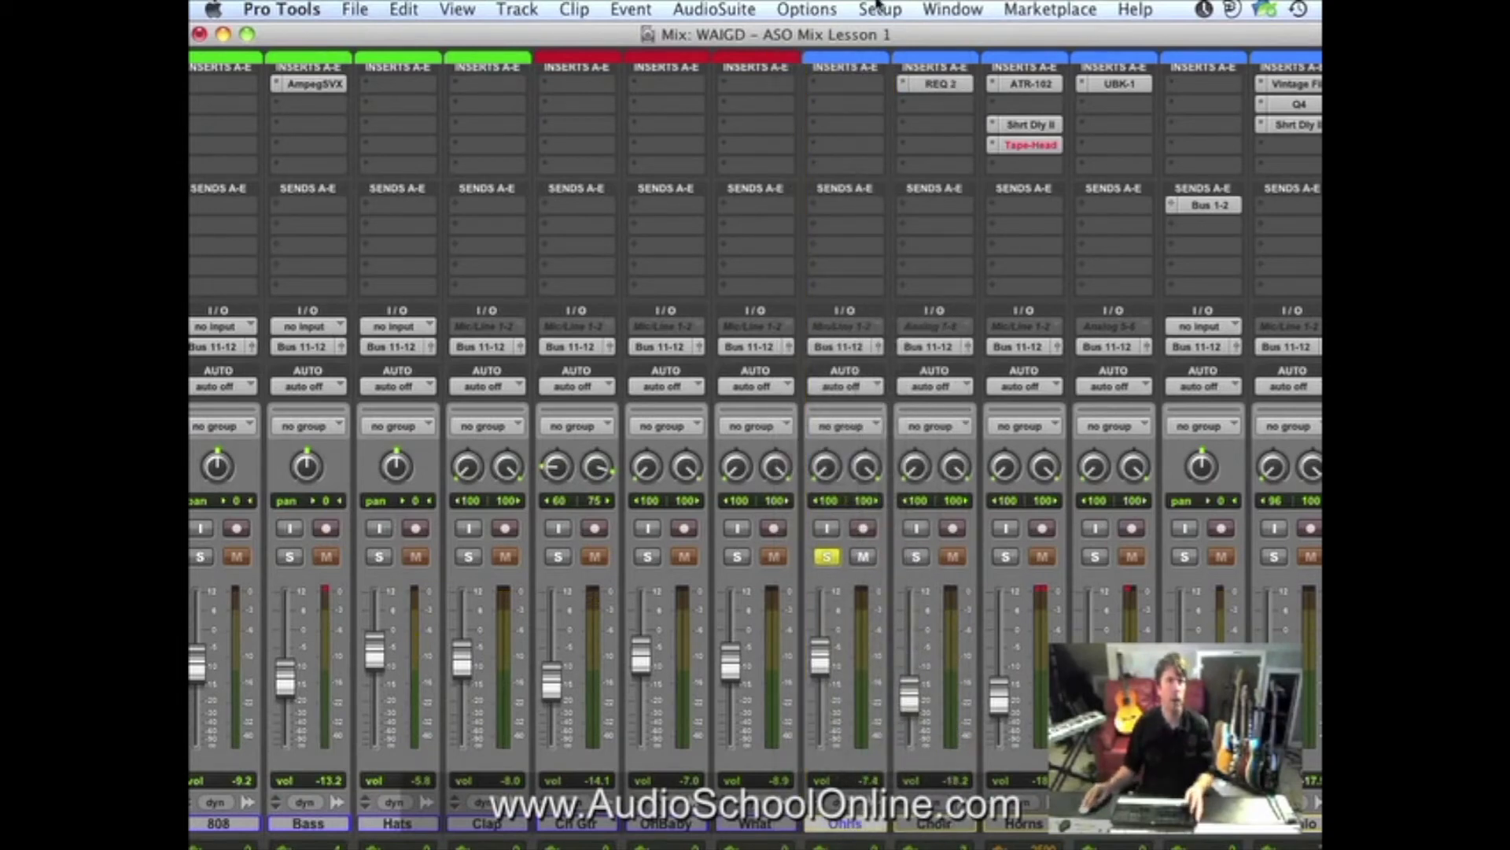
left_click(952, 8)
left_click(983, 553)
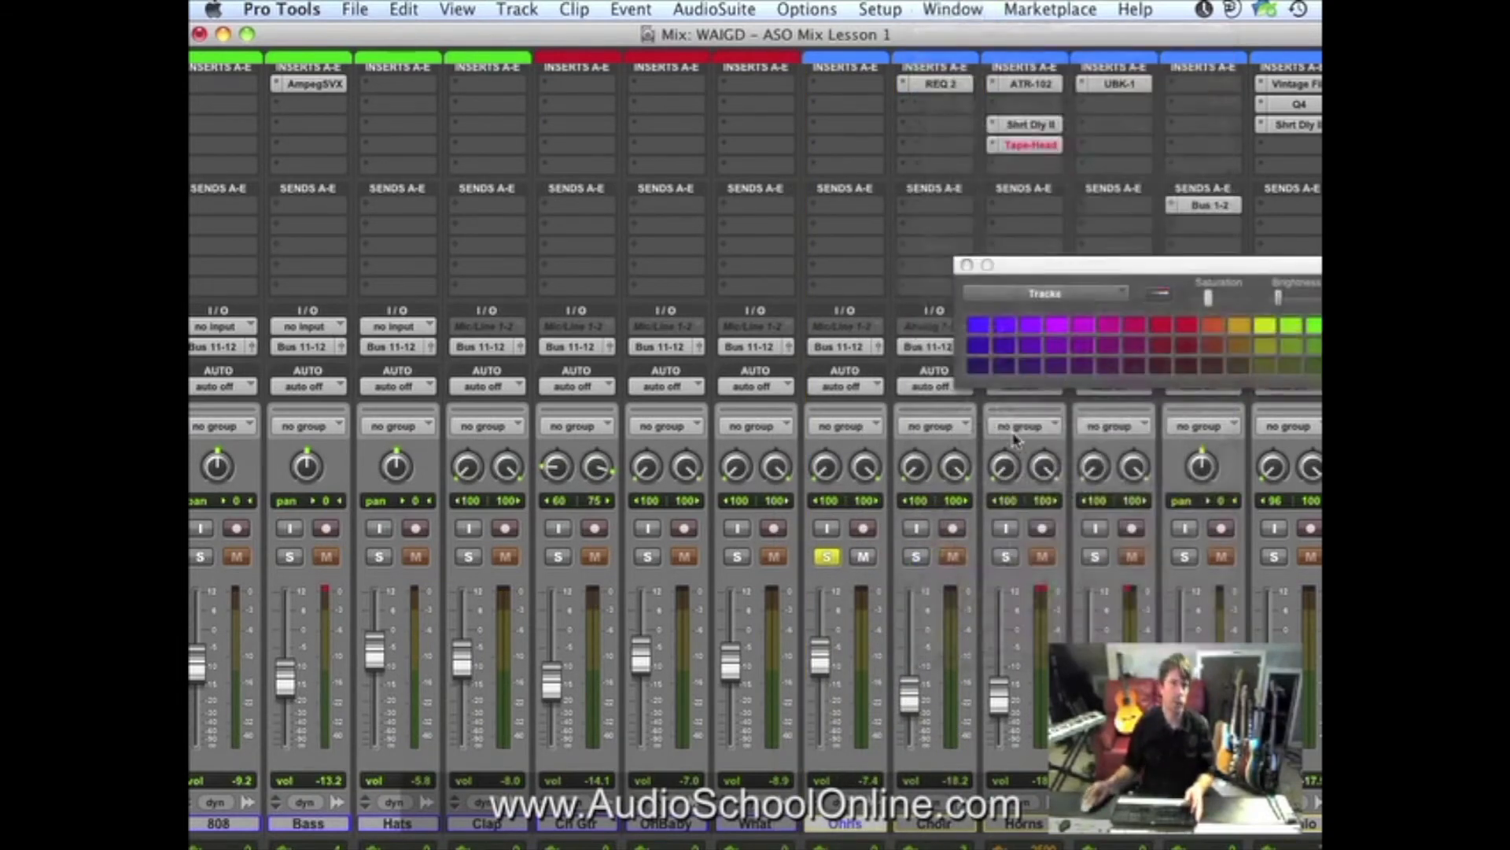
left_click(1161, 328)
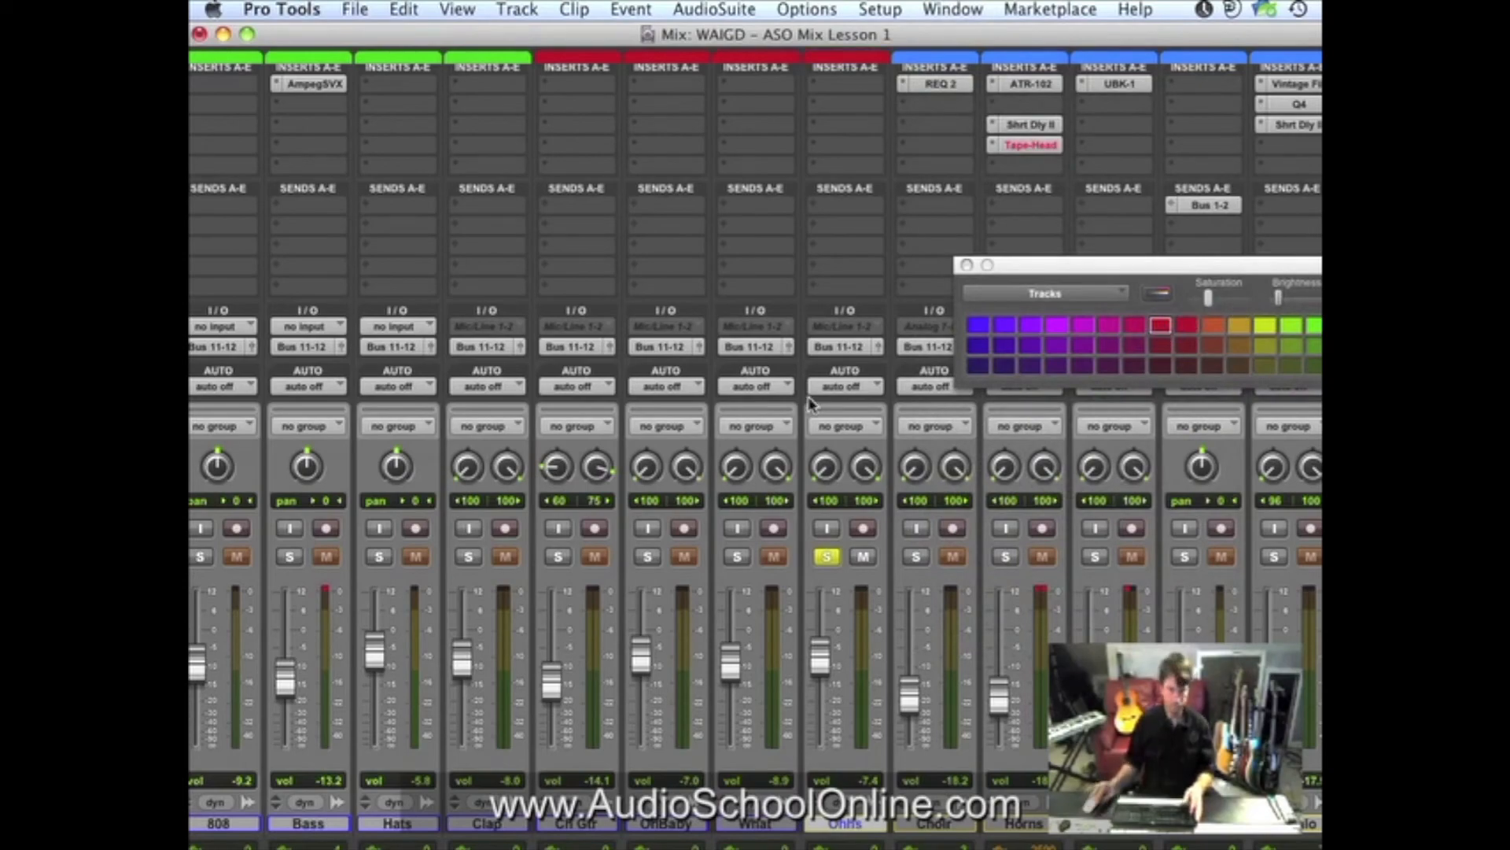
Select all Ohhs clips from 1|1|000 to 38|3|000, color them the same red and close the color palette.
key("super+equal")
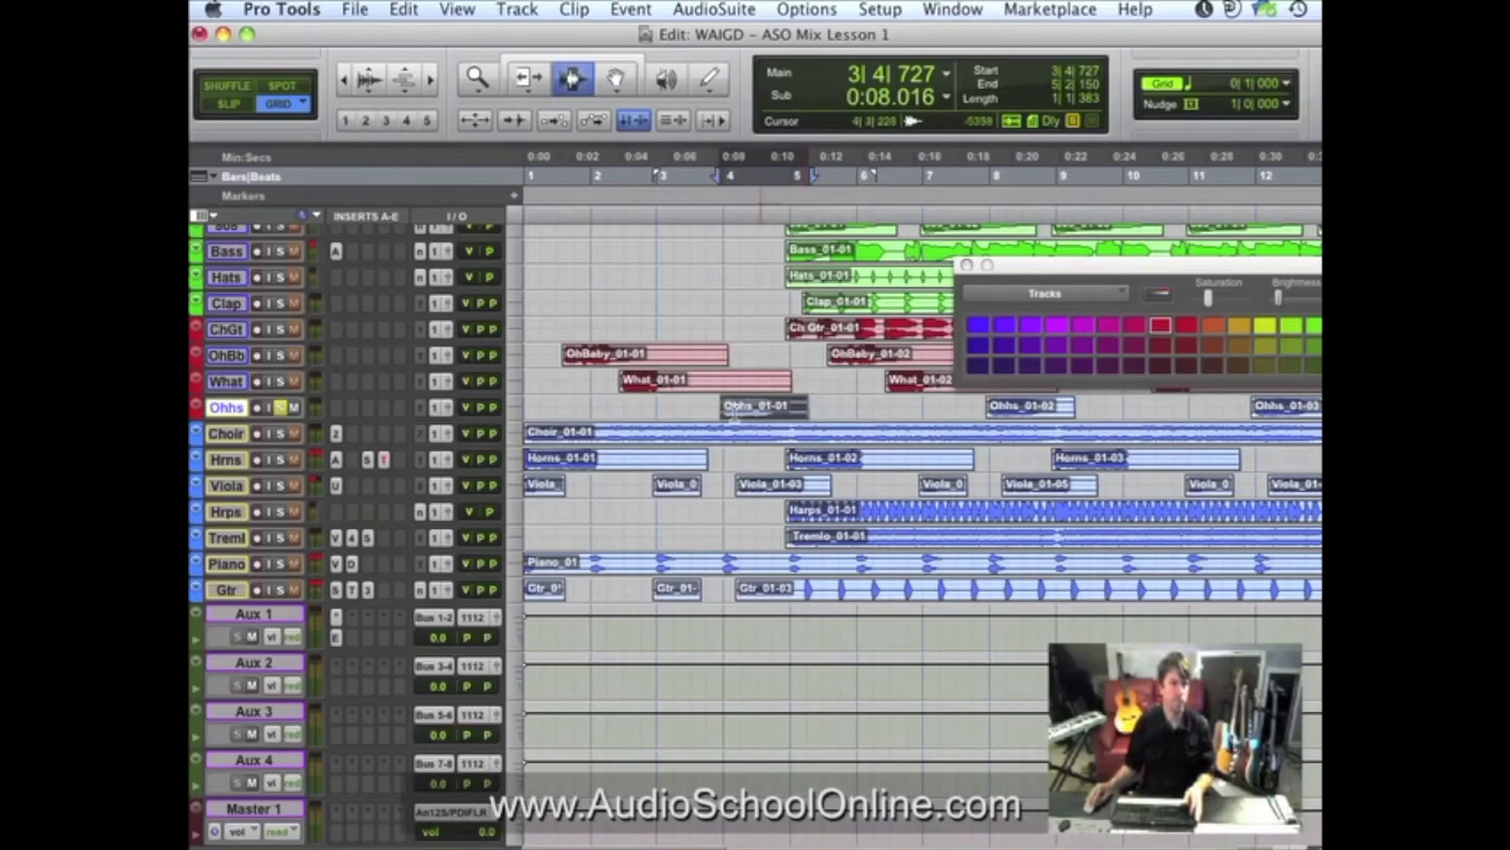
left_click(687, 406)
key("r")
key("r")
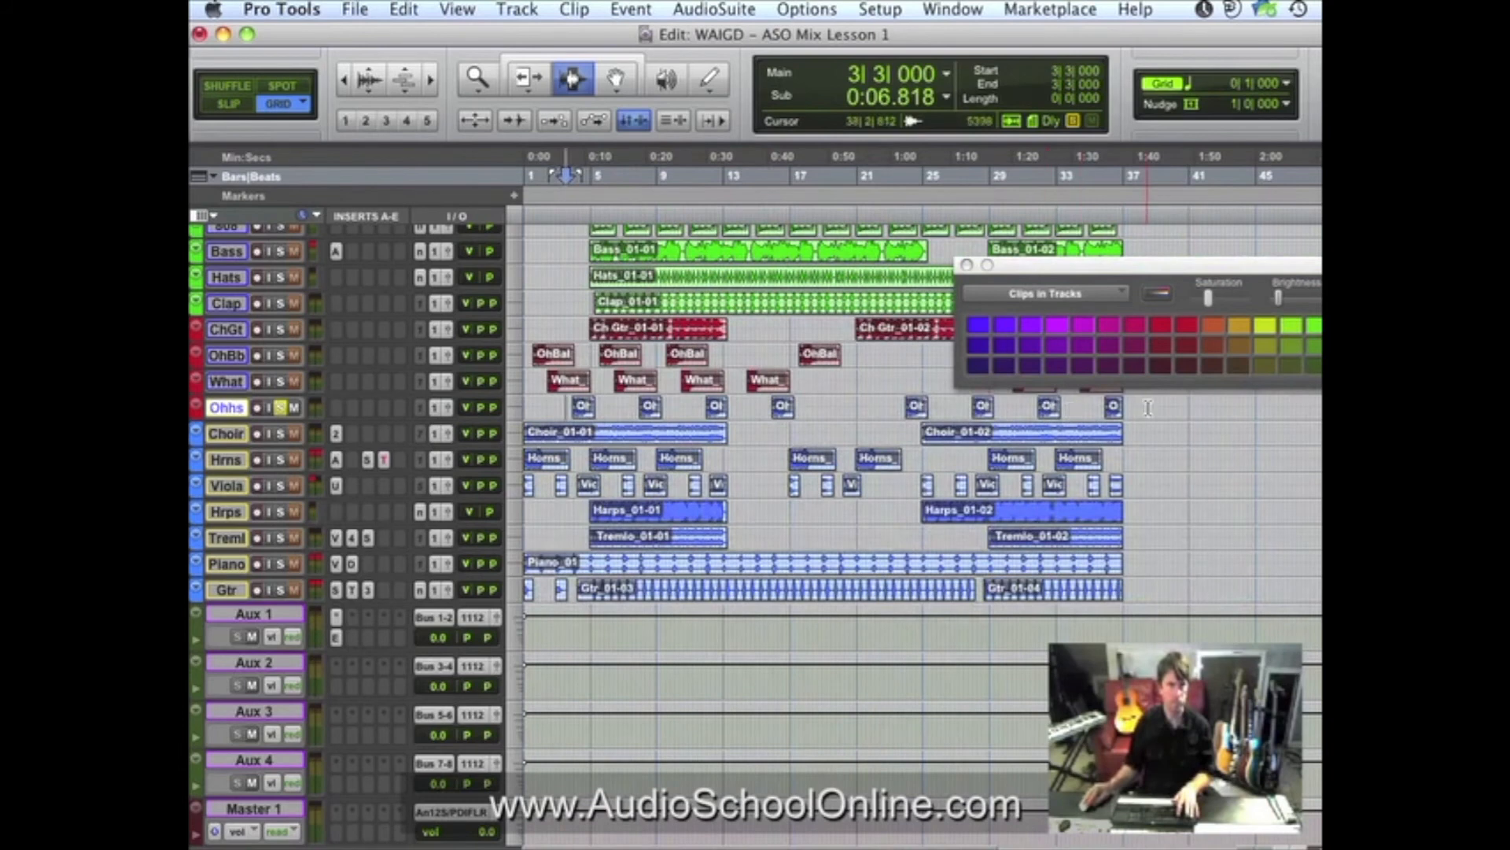
left_click_drag(1148, 408, 467, 409)
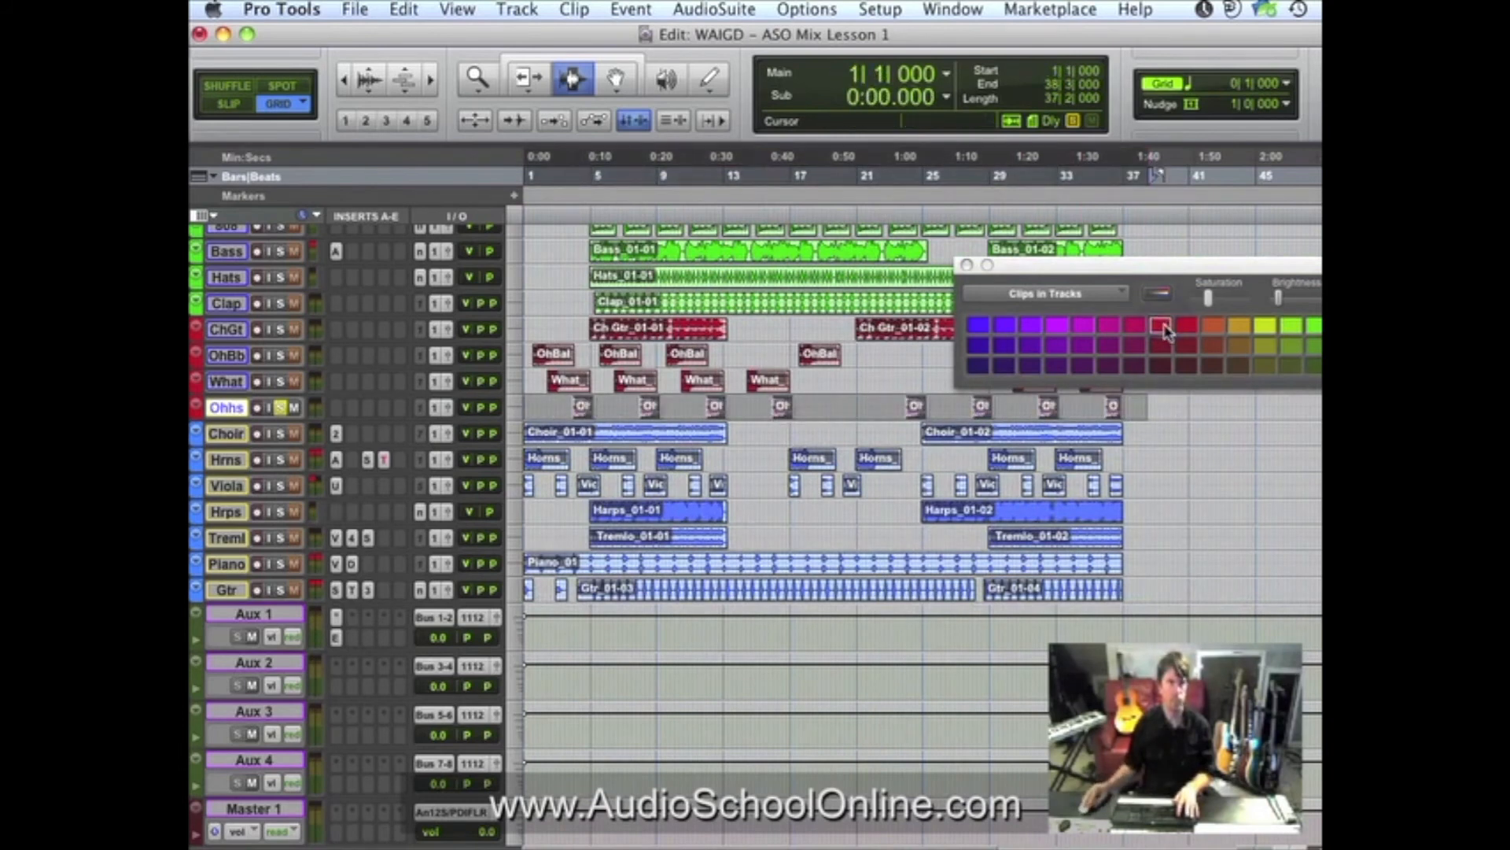
left_click(968, 265)
Select the What track from 9|3|000 to 12|3|000, play the selection and take the Ohhs track out of solo.
left_click(716, 379)
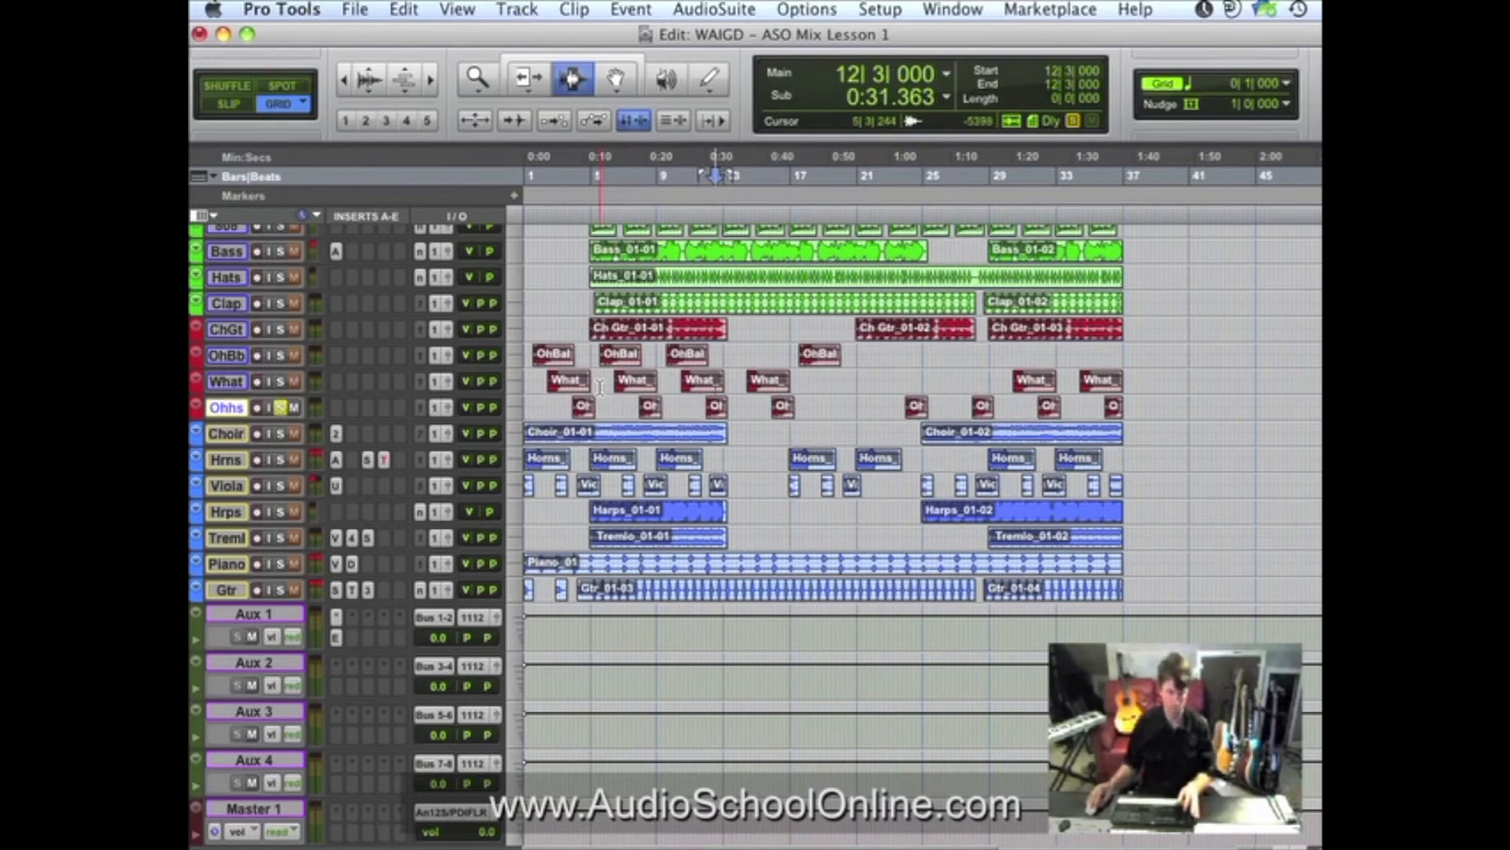
key("r")
key("r")
left_click_drag(729, 382, 936, 384)
key("space")
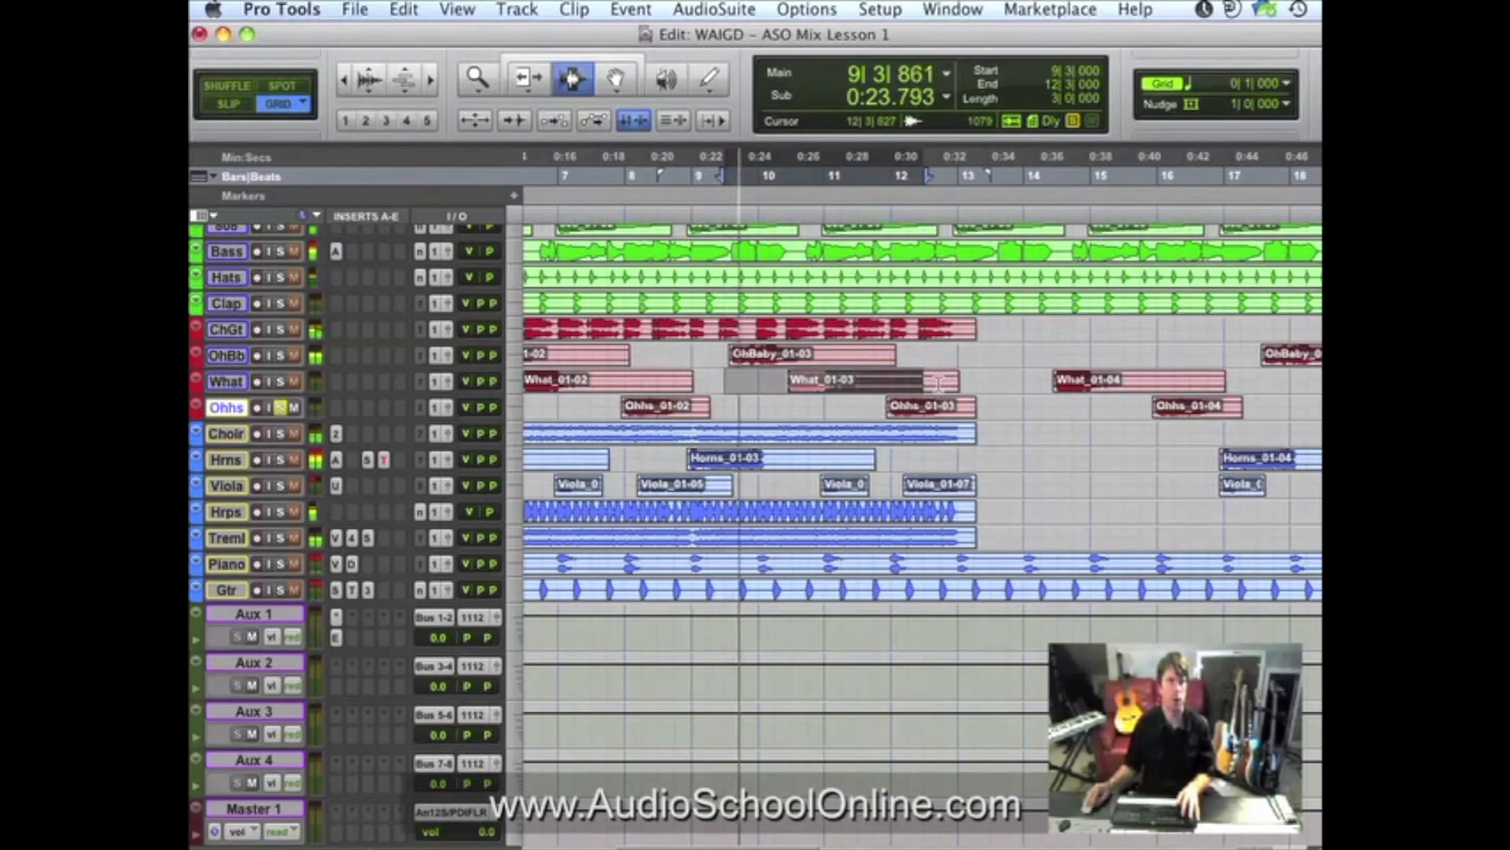
left_click(280, 408)
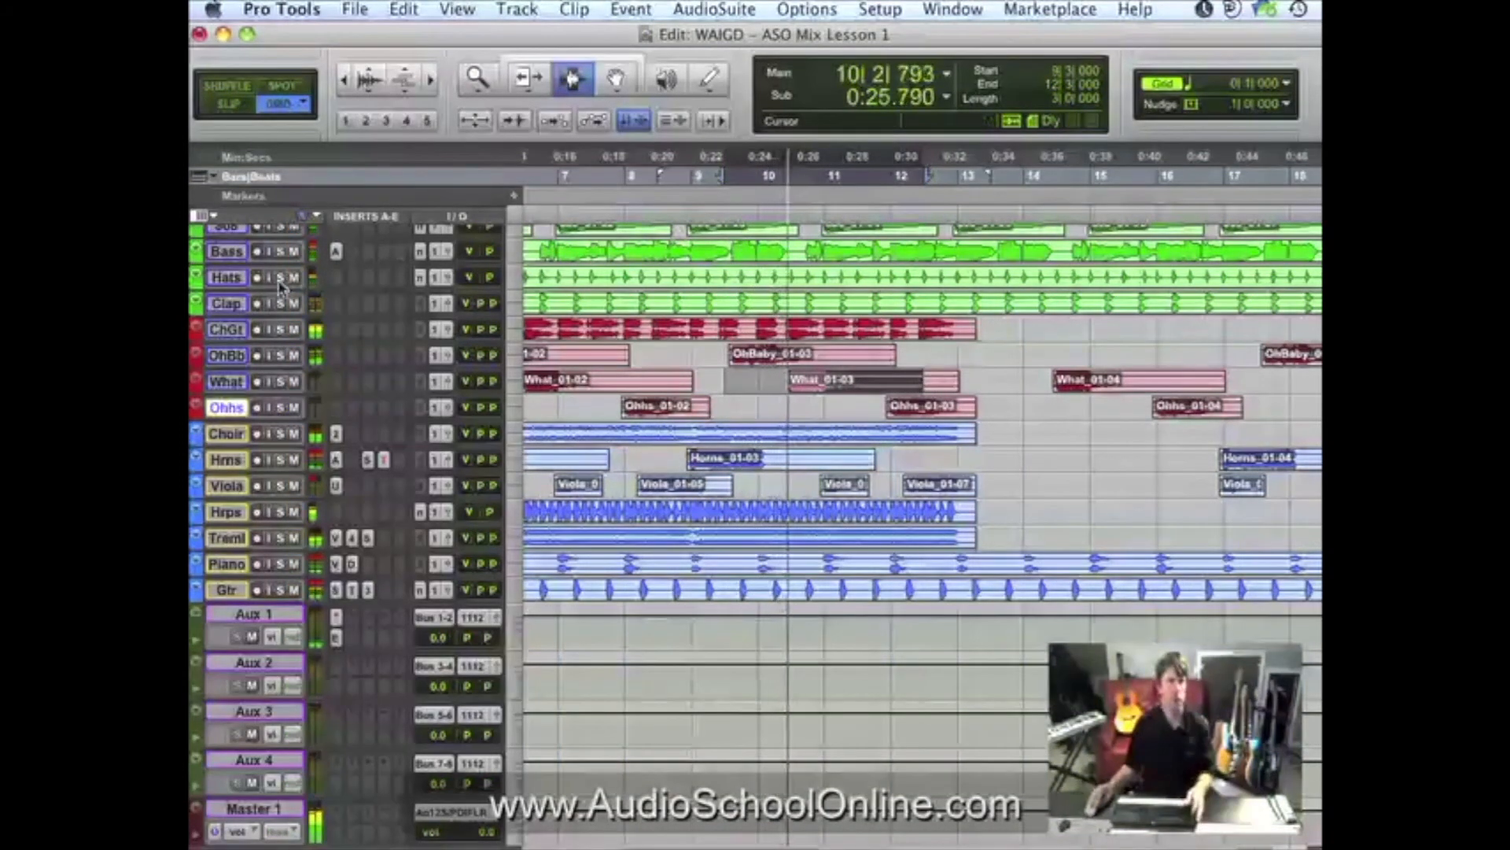
Raise the Ohhs fader to -7.0 dB in the Mix window and return to the Edit window.
key("super+equal")
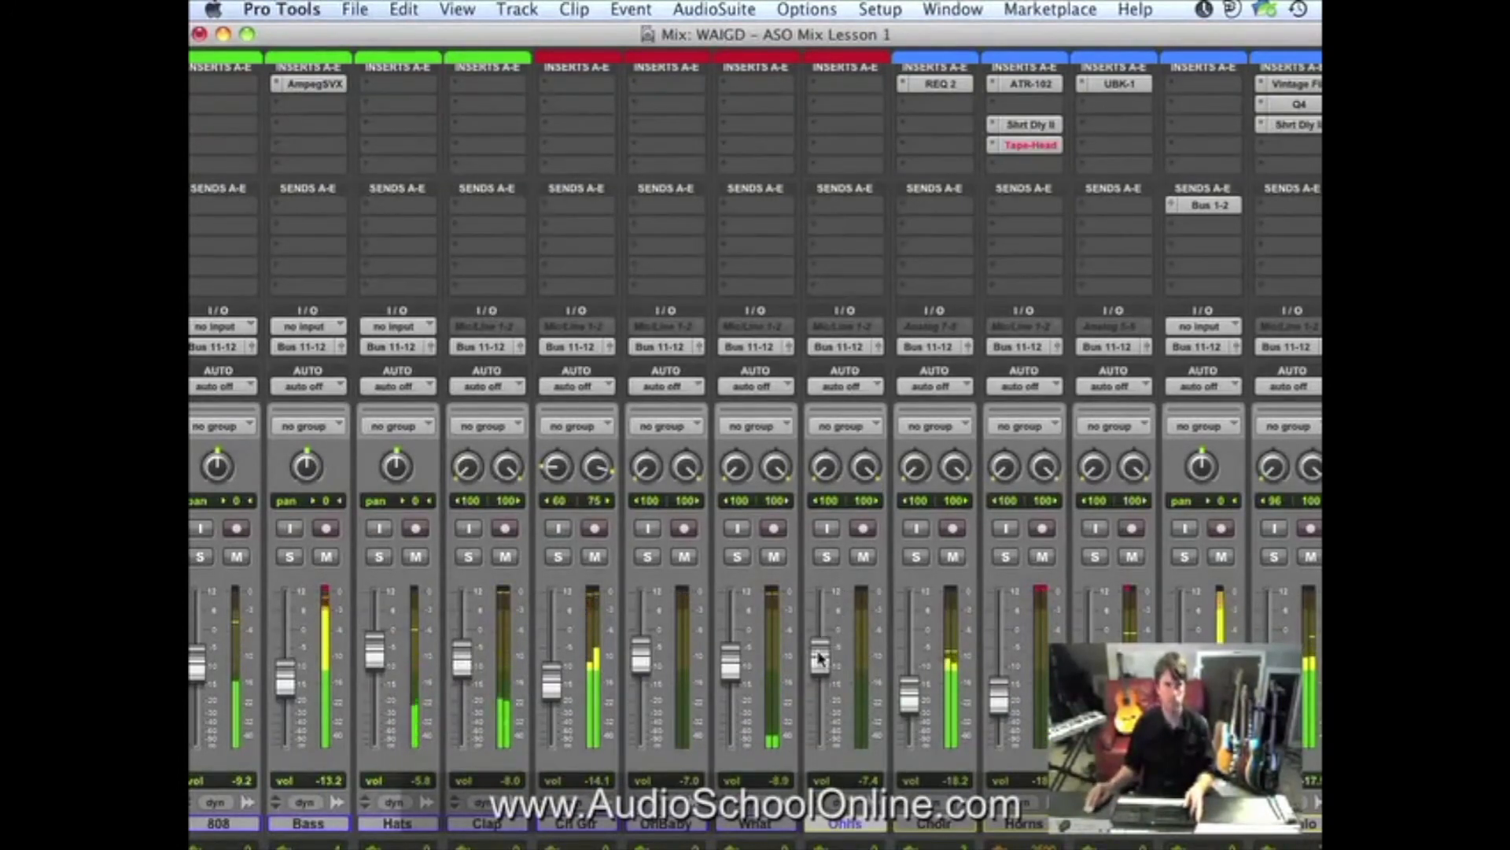
left_click_drag(819, 660, 819, 657)
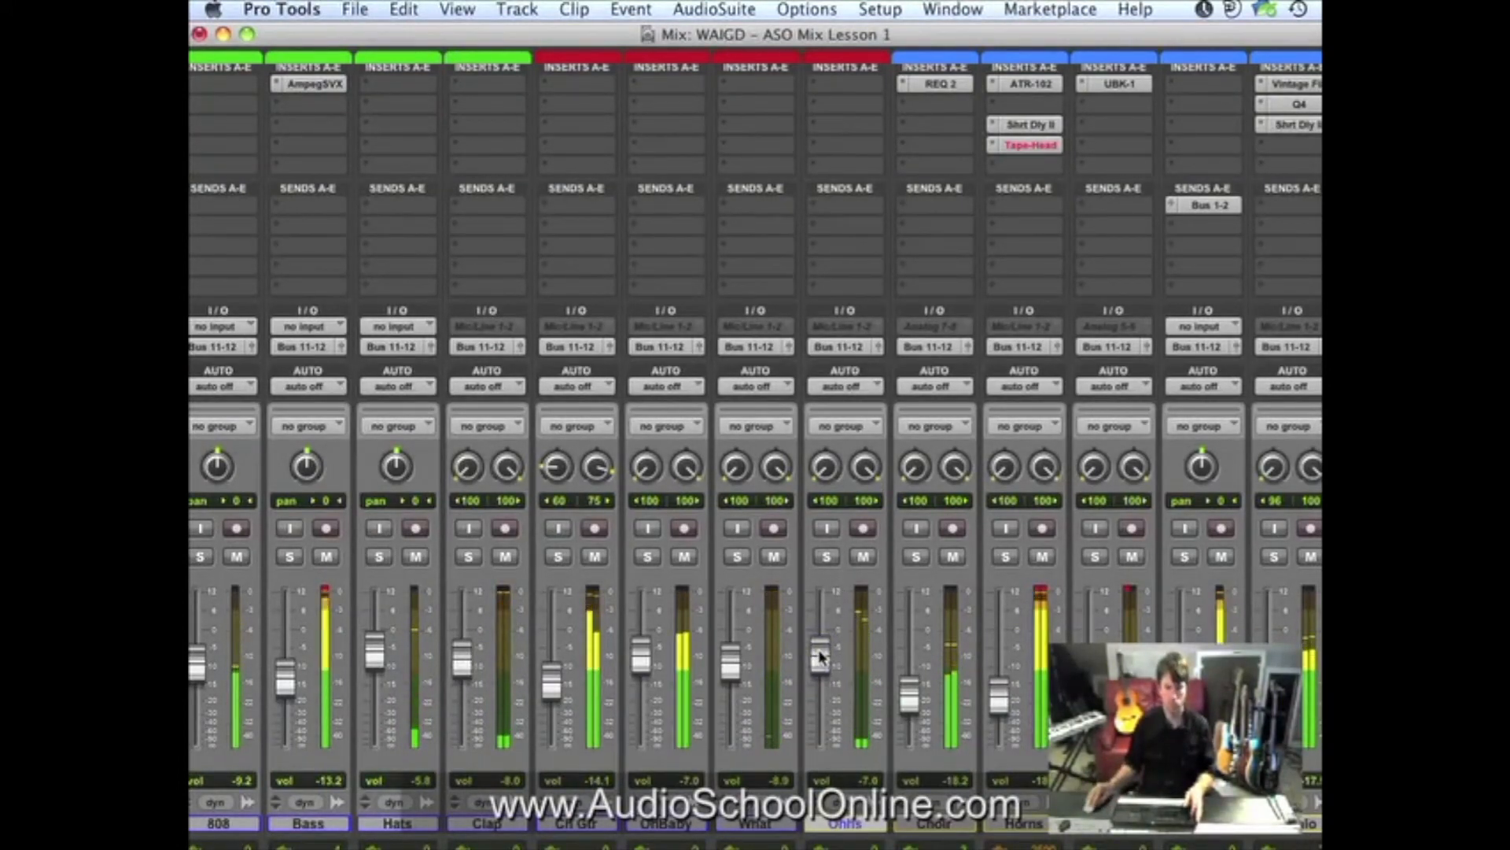
key("super+equal")
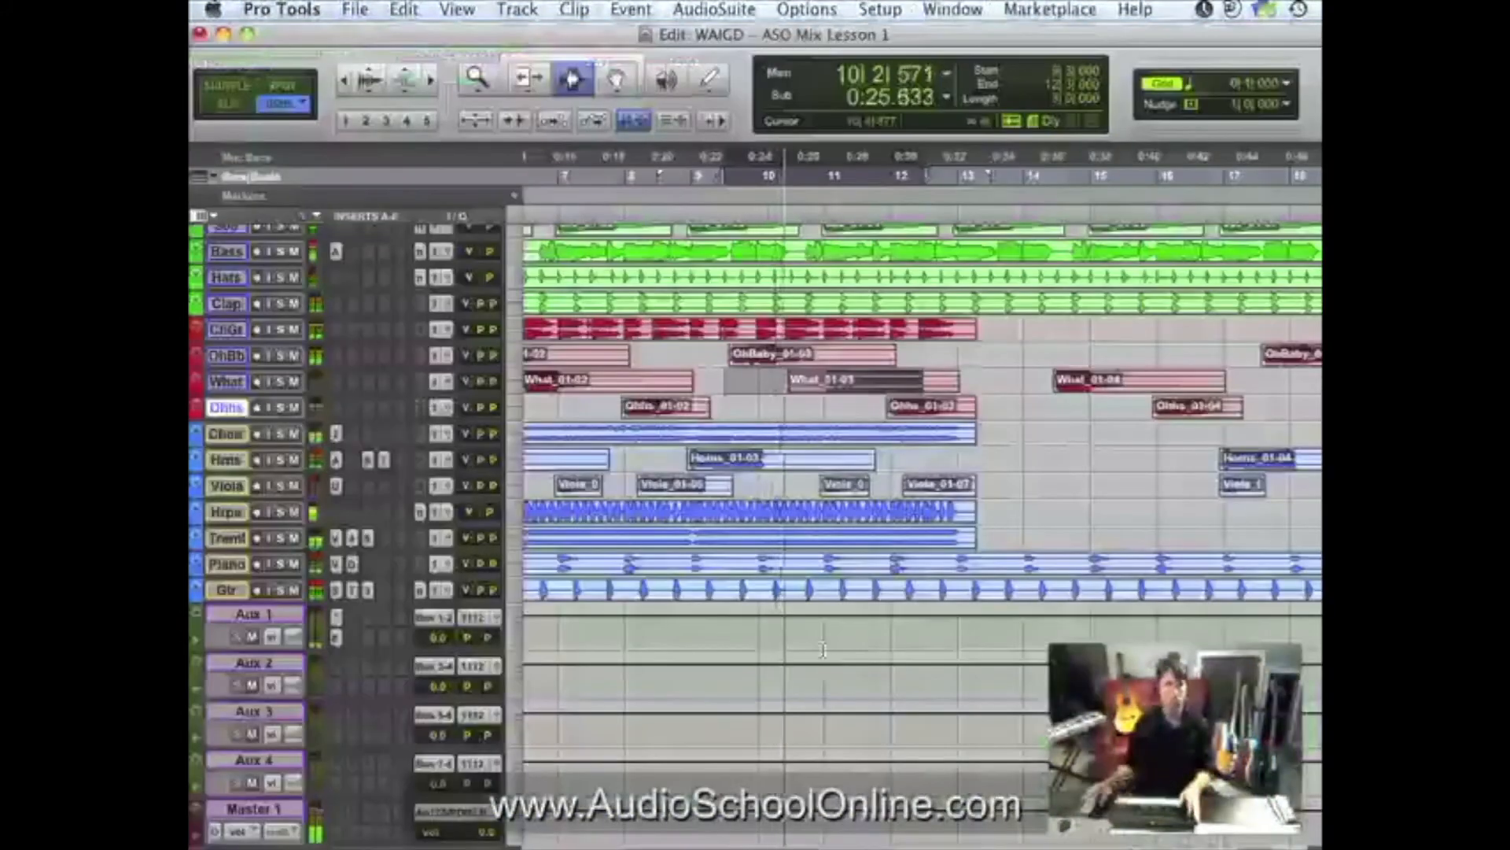
Select the Ohhs clip near bar 12 and solo the Ohhs track in the Mix window.
left_click(893, 405)
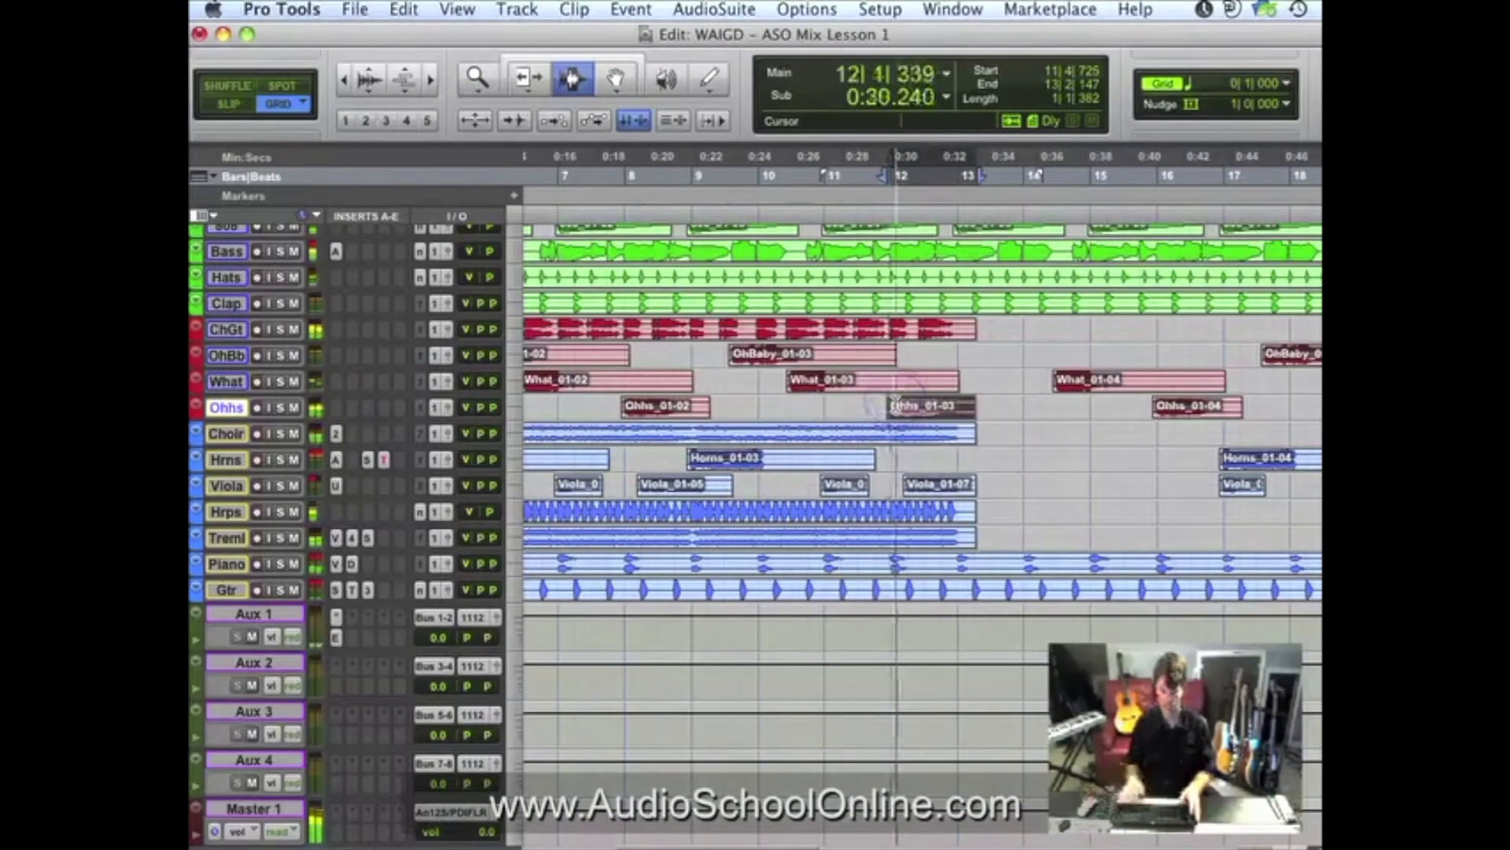
key("super+equal")
left_click(826, 557)
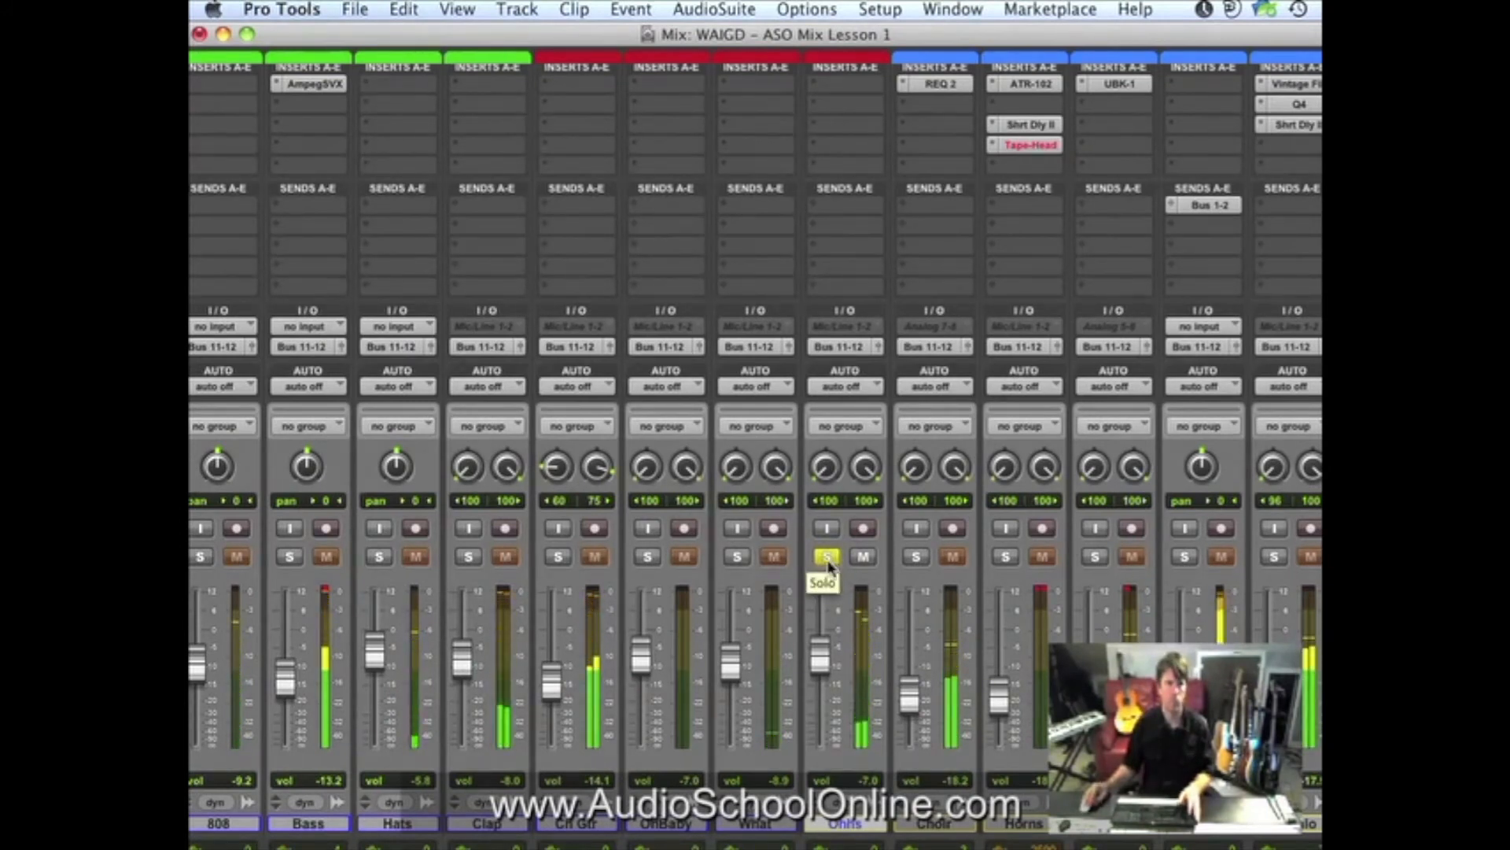
Insert the stereo CLA-76 compressor in the first insert slot of the Ohhs track.
left_click(862, 85)
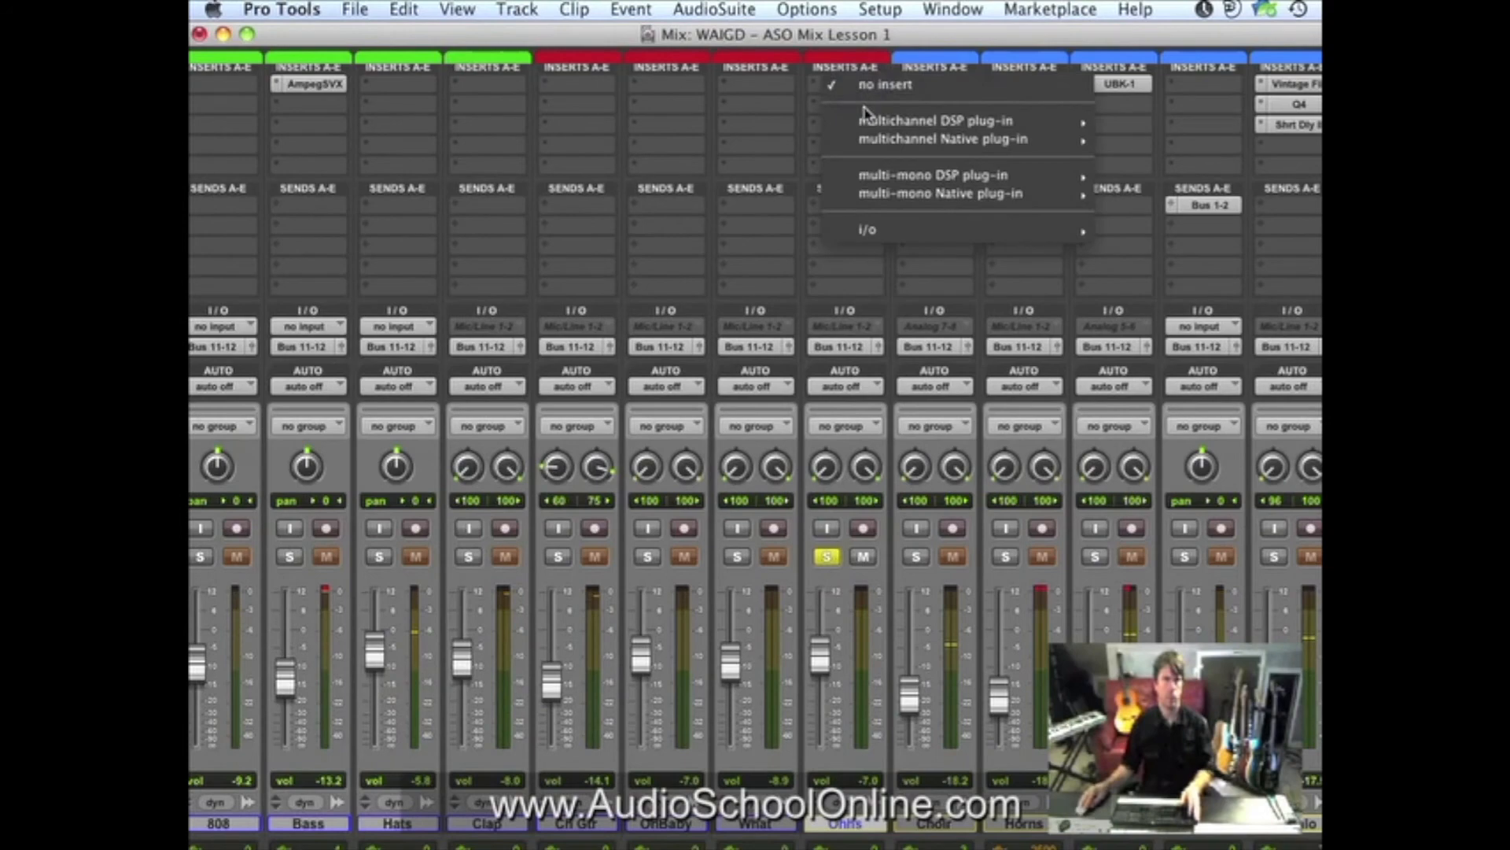
mouse_move(1070, 121)
mouse_move(1172, 142)
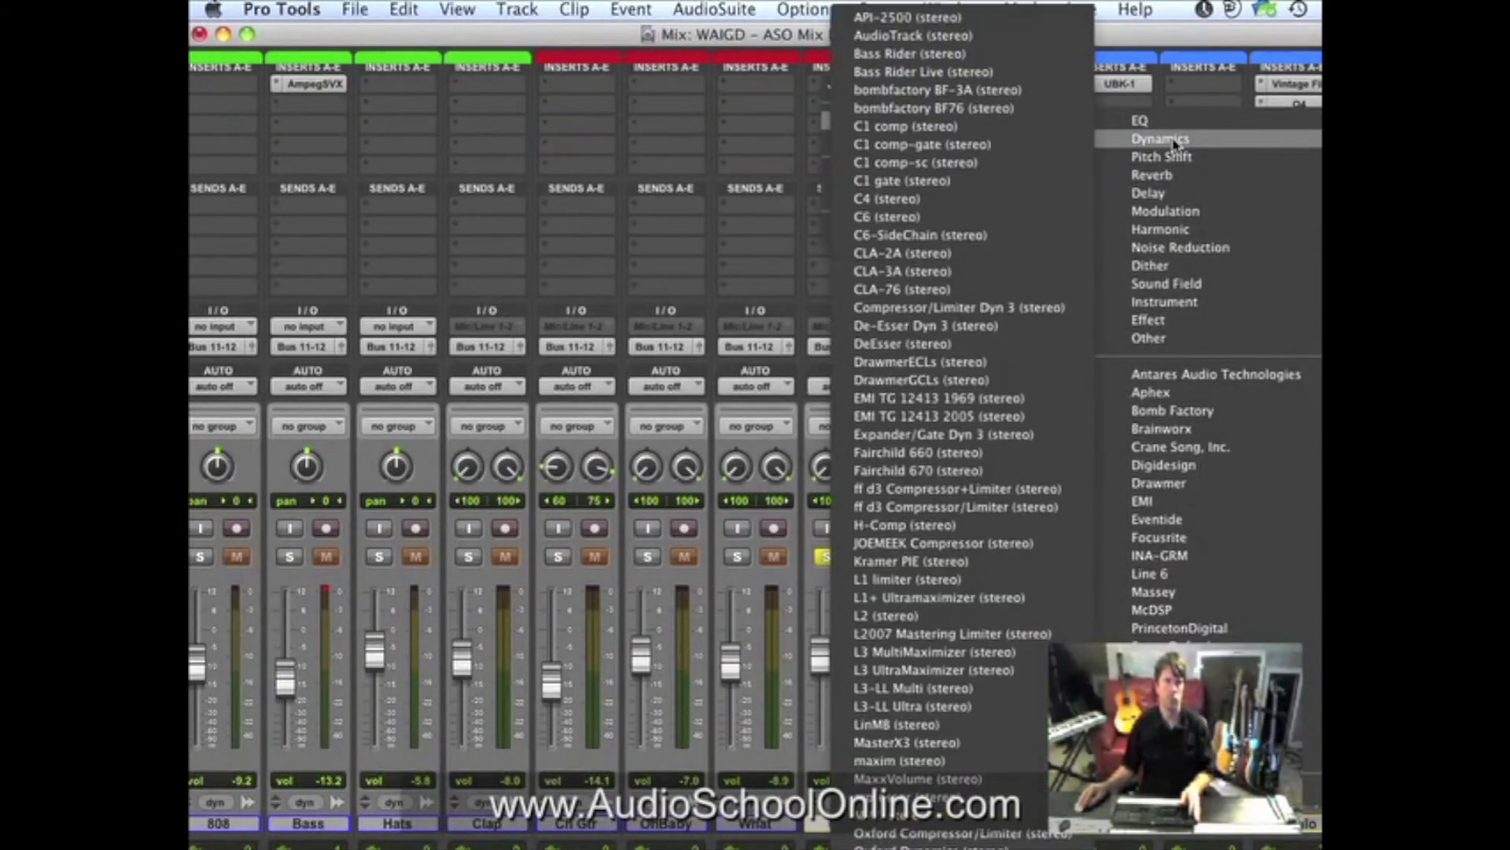
left_click(966, 289)
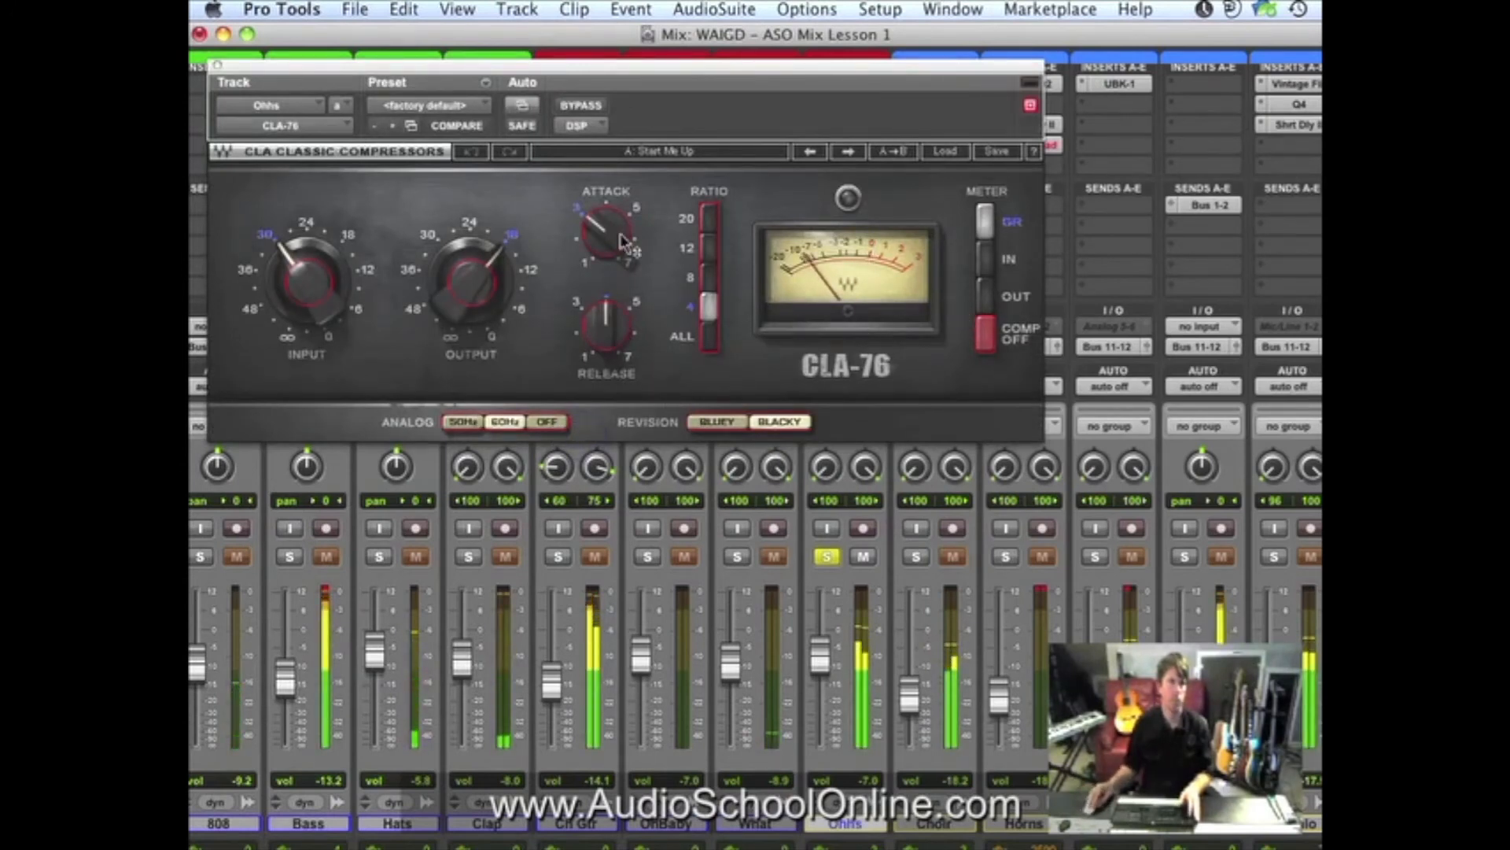
Set the CLA-76 release to 7 and its input to about -36, then close the plug-in window.
left_click_drag(608, 319, 587, 256)
left_click_drag(307, 278, 326, 326)
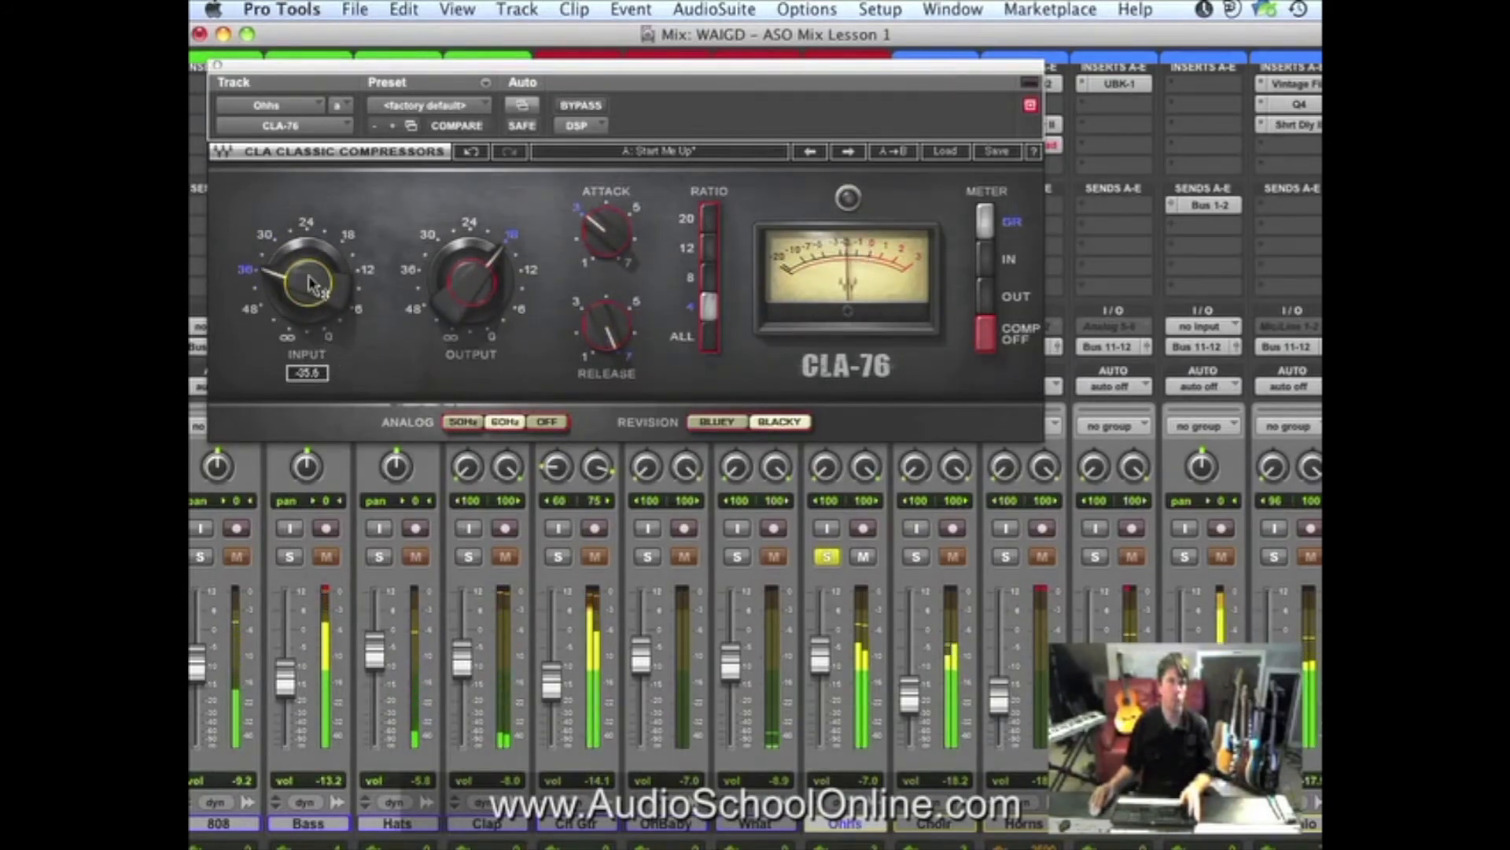
mouse_move(449, 277)
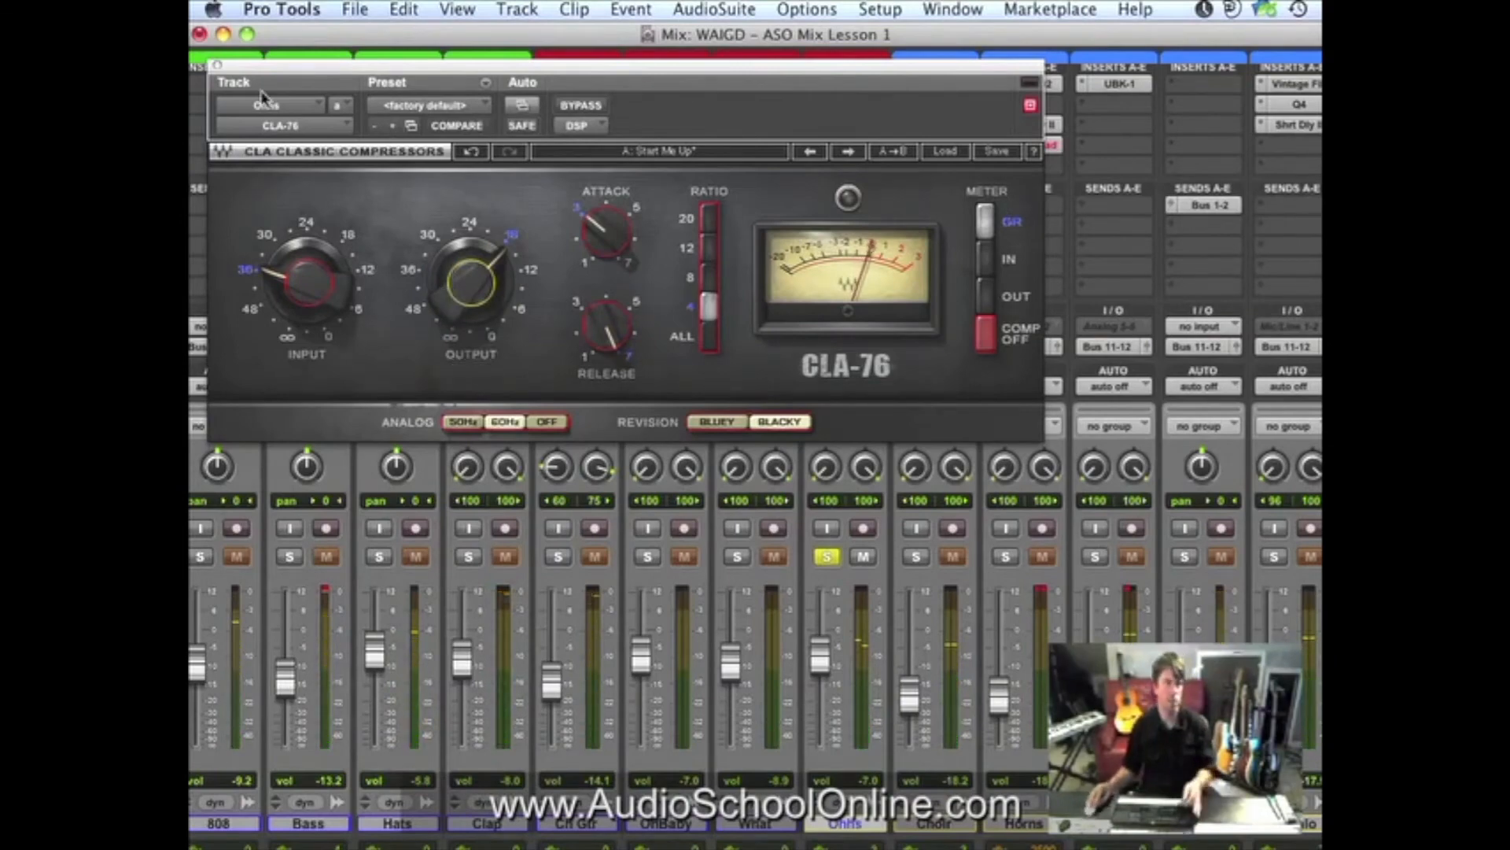
left_click(218, 67)
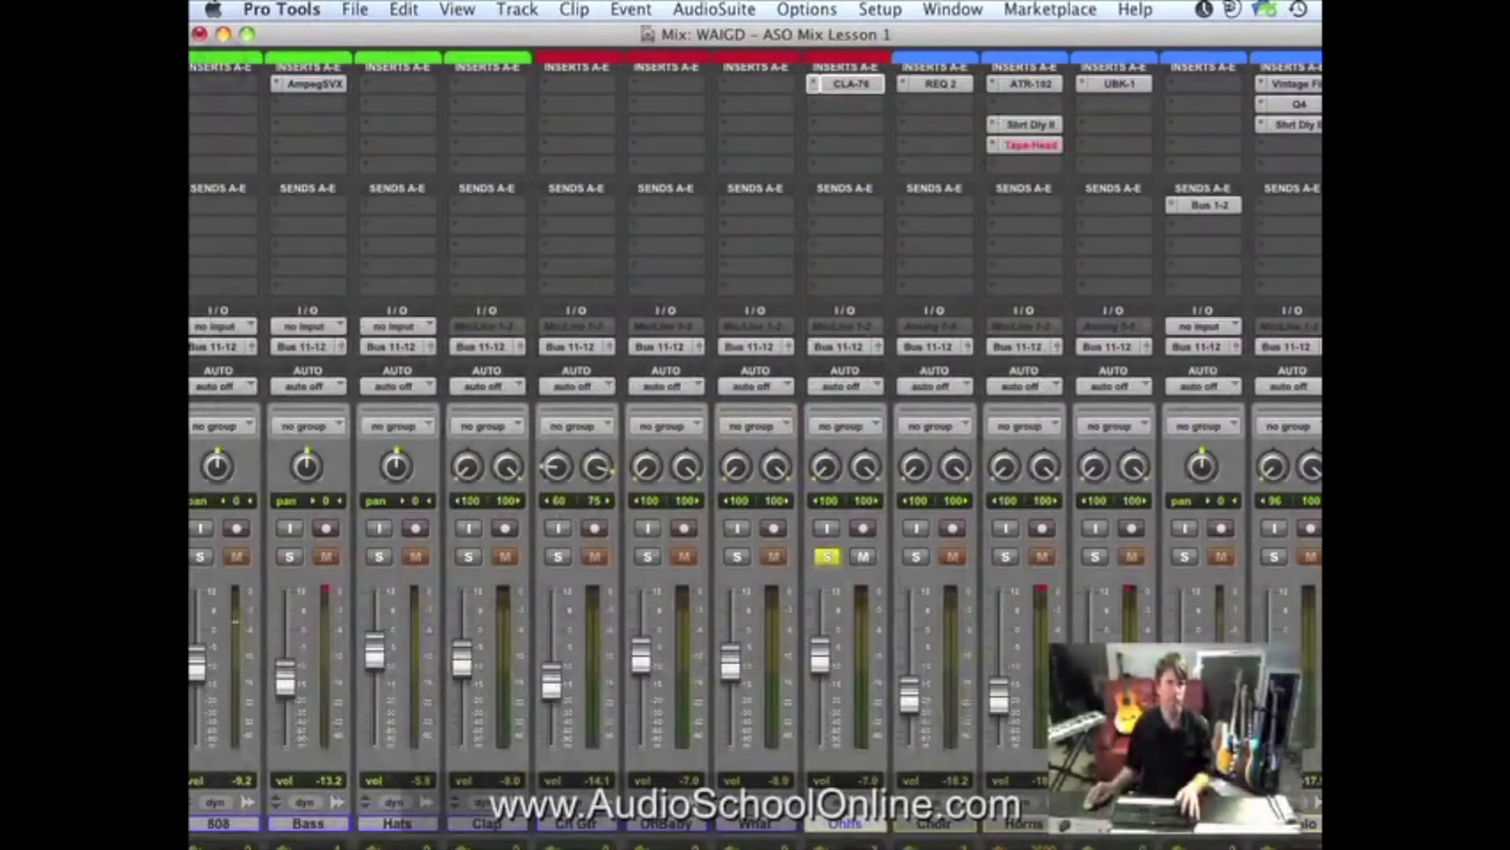
left_click(820, 666)
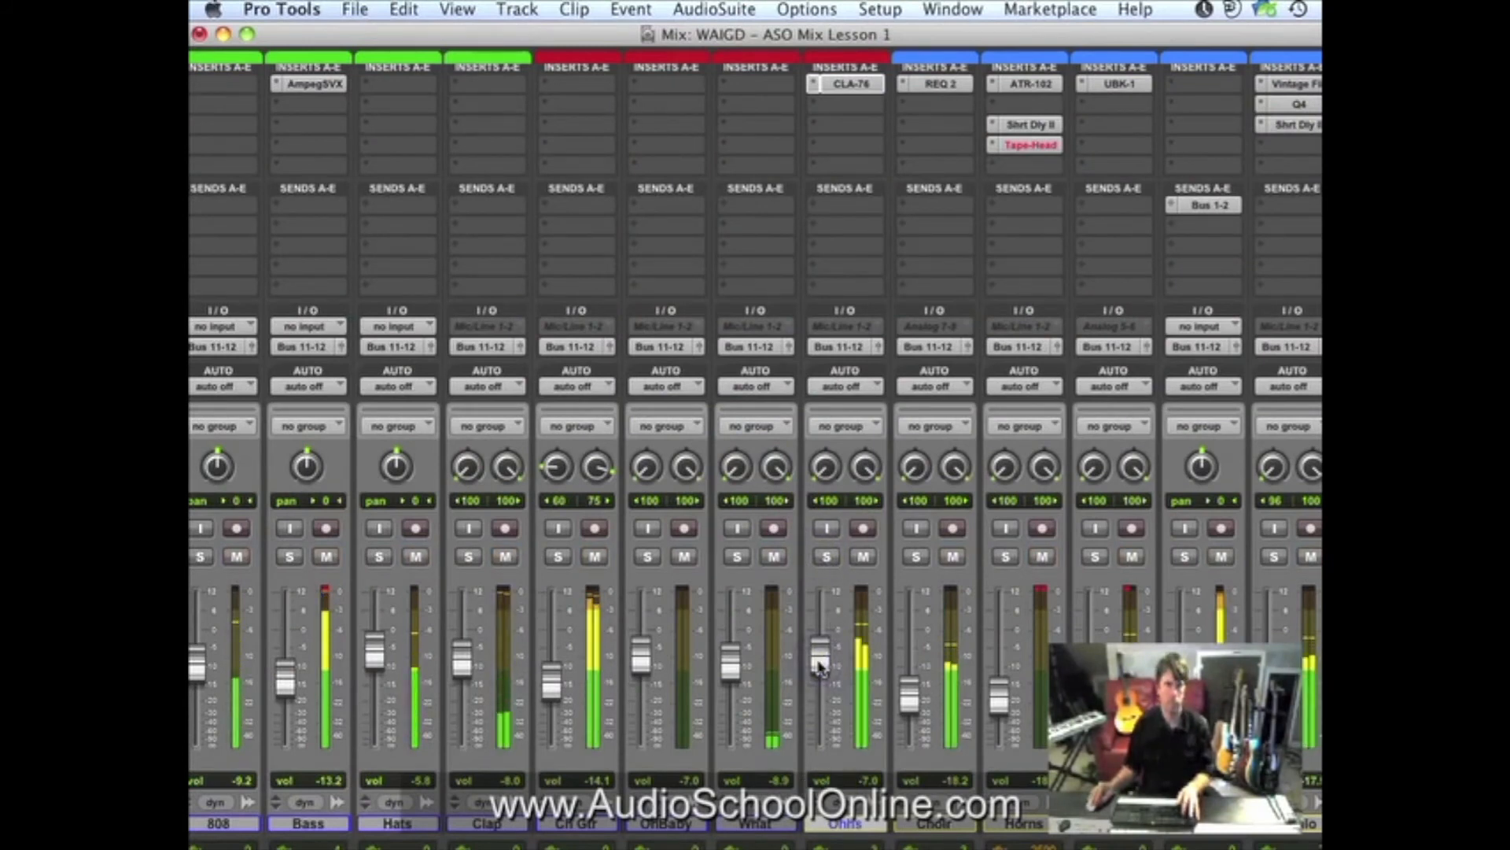
left_click(826, 557)
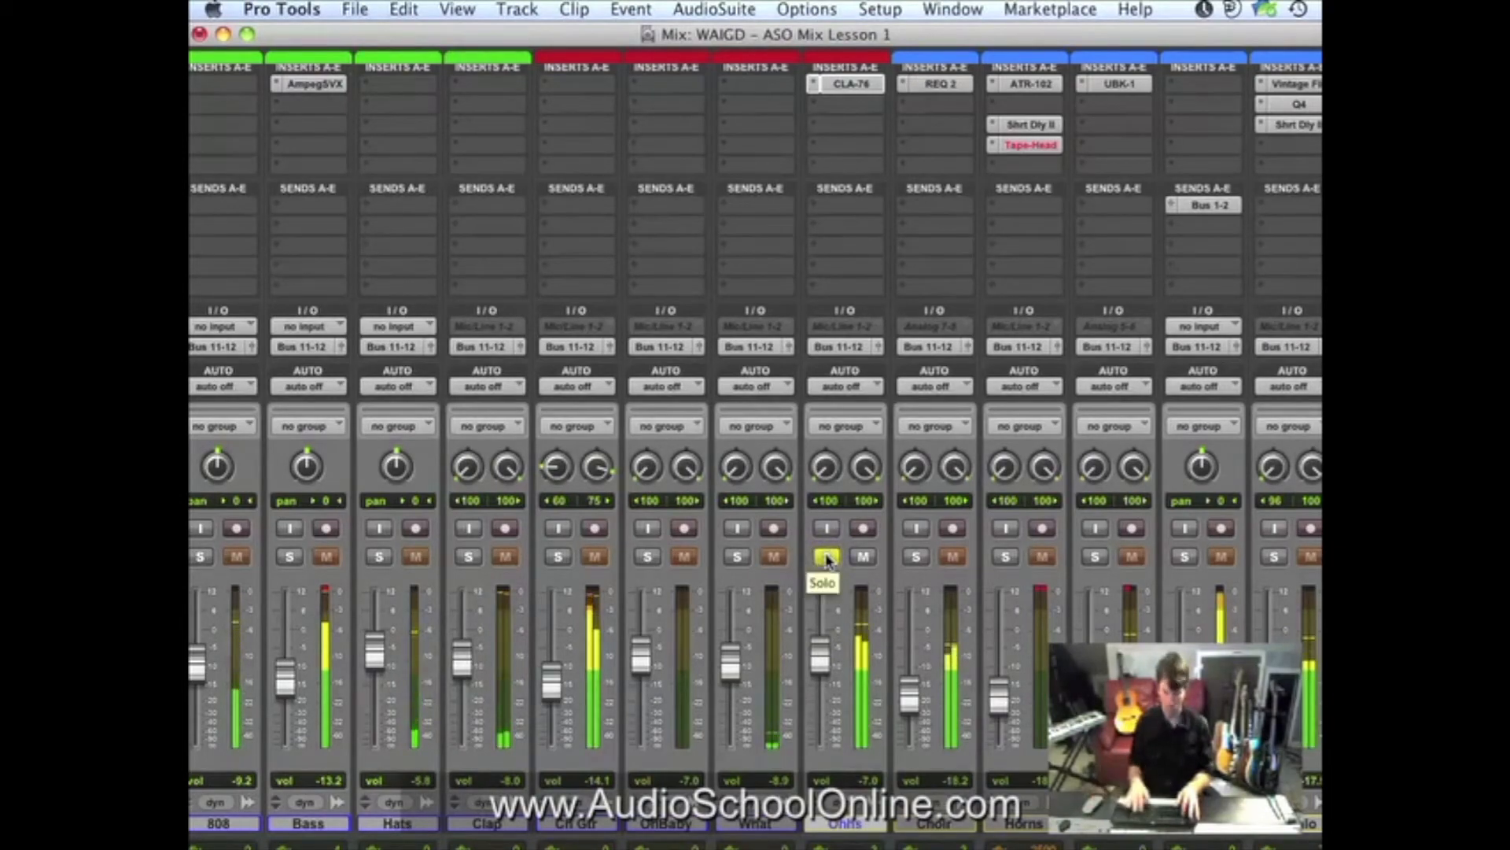
In the Edit window, select the ChGt through Ohhs tracks from 9|3|268 to 13|1|000 and play the selection.
key("super+equal")
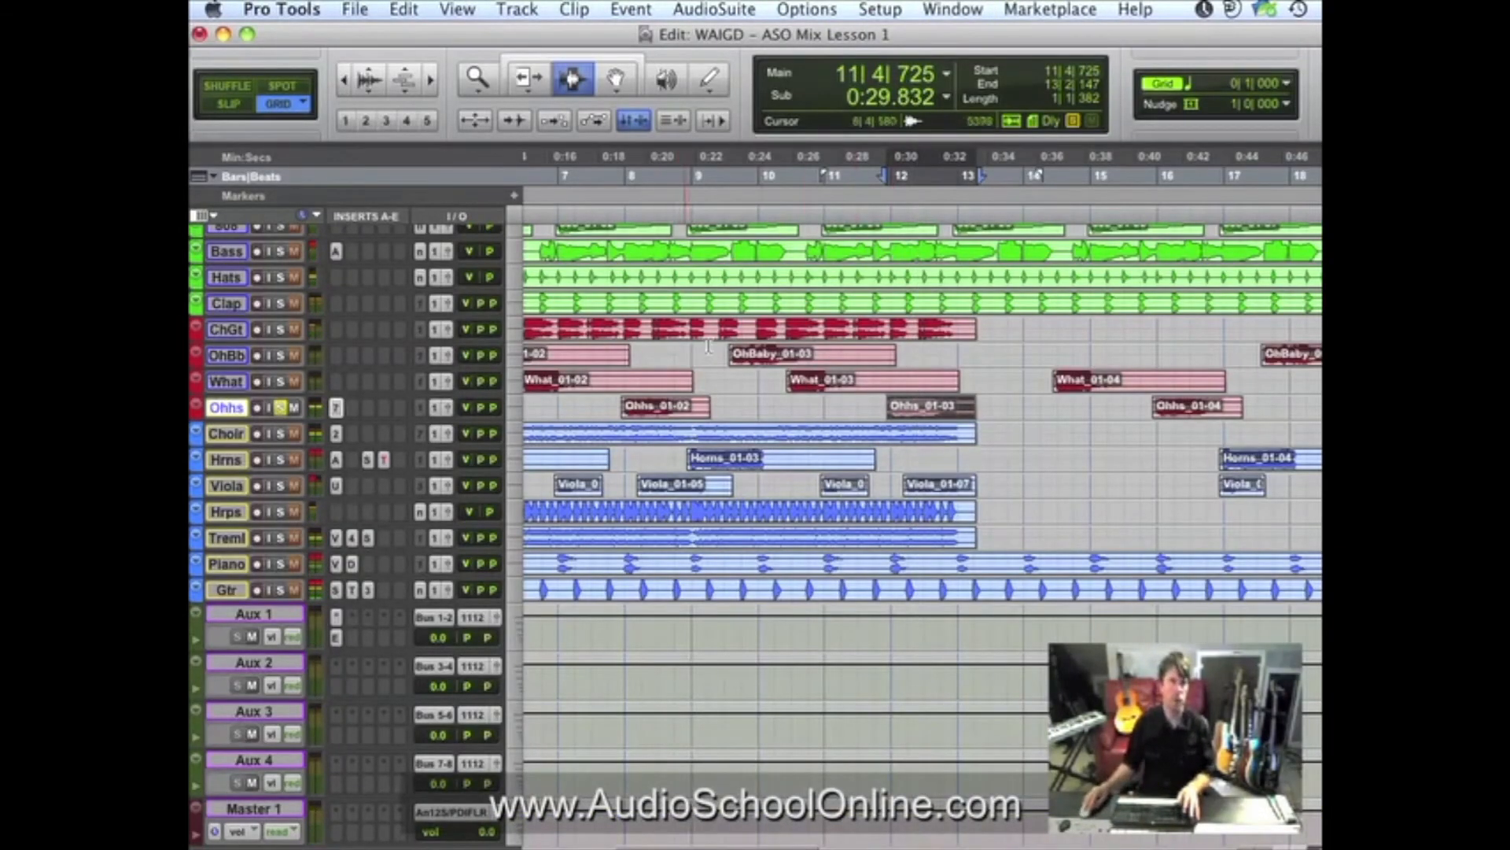
left_click(756, 362, "shift")
left_click(949, 381, "shift")
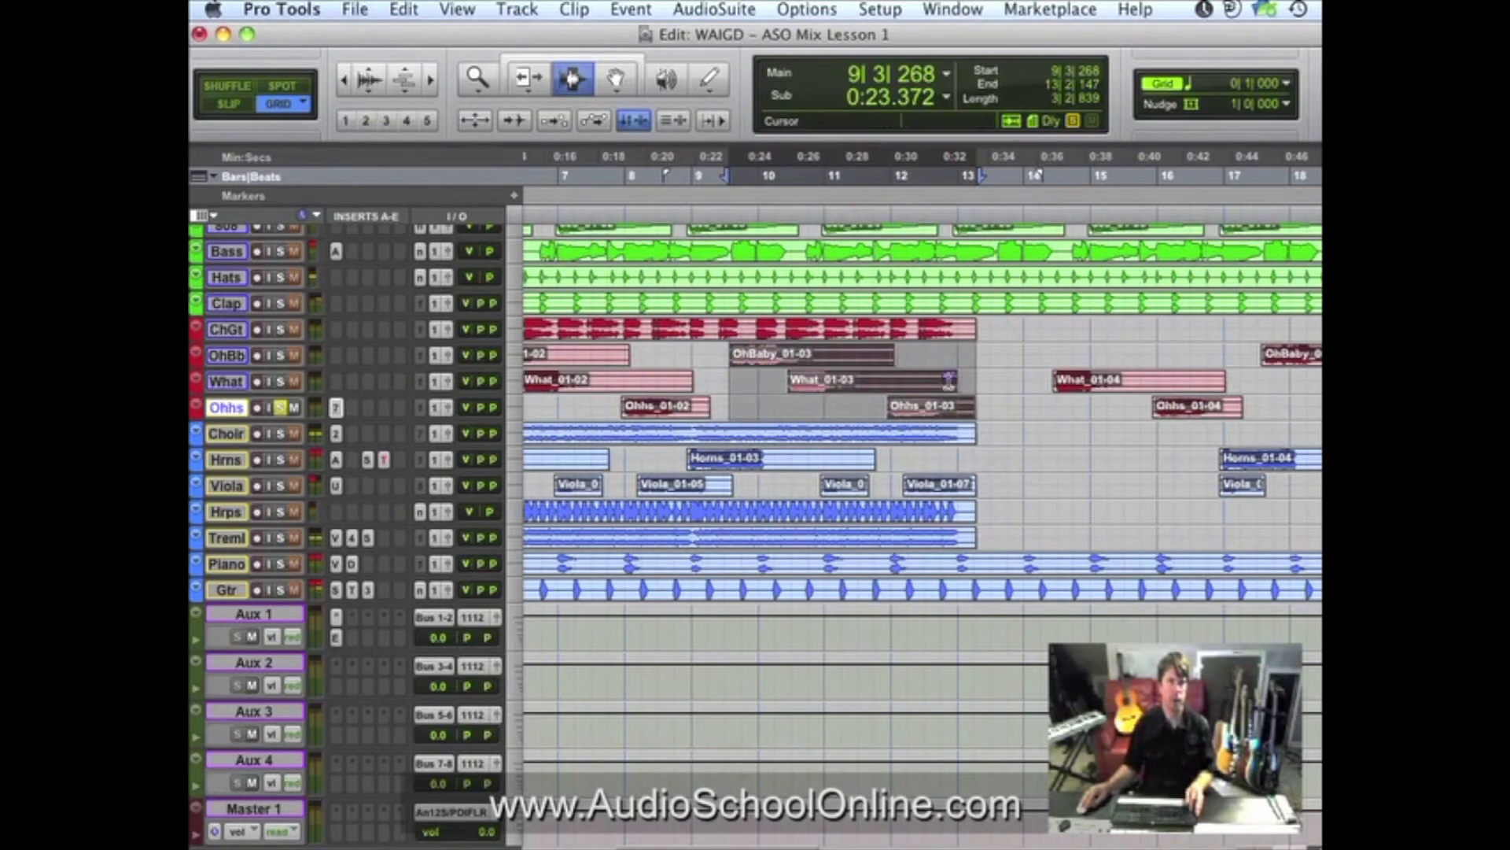
left_click(950, 381, "shift")
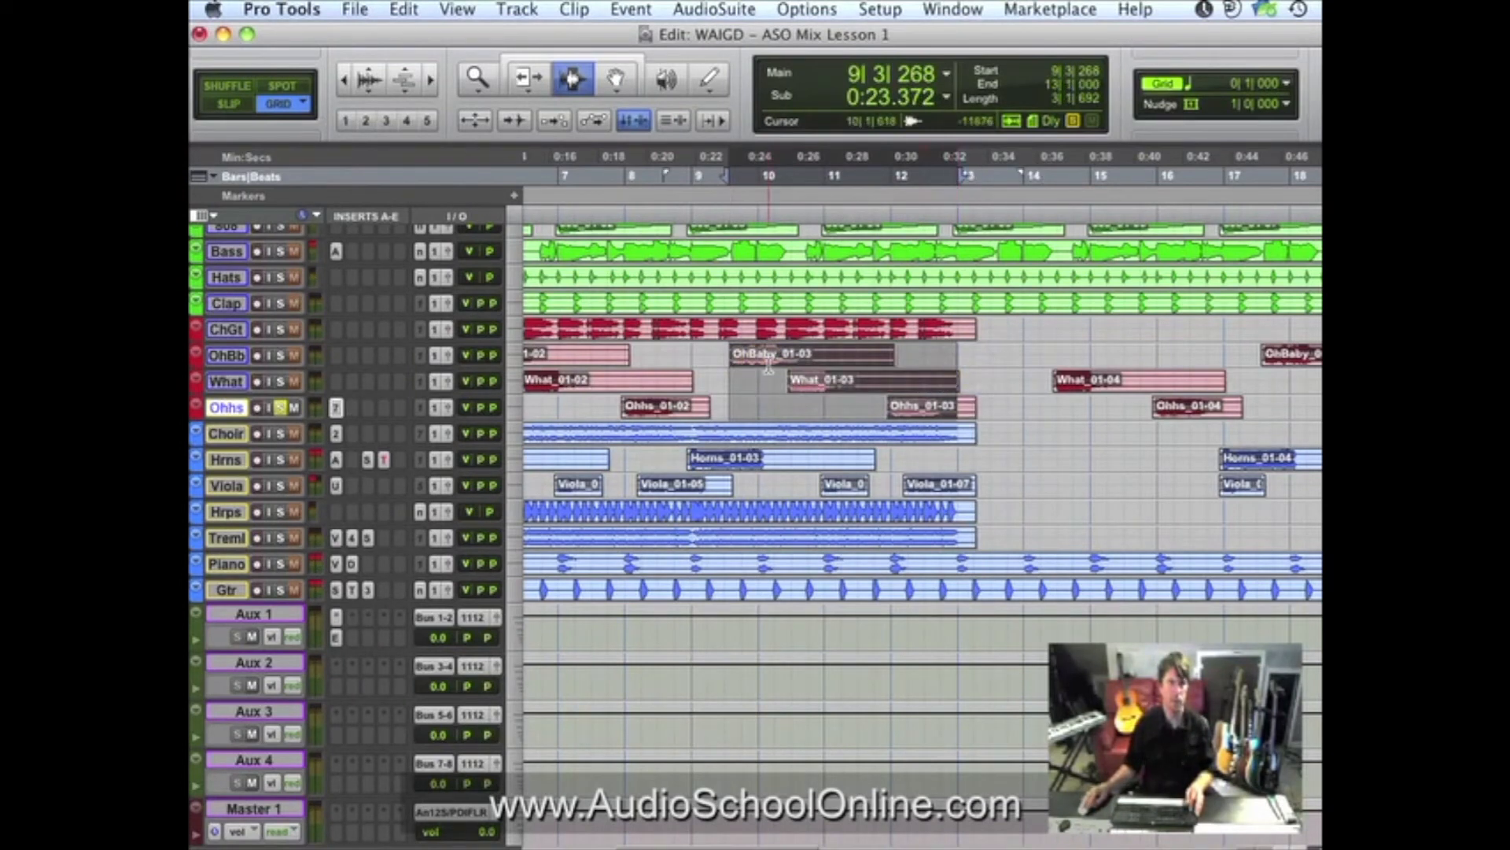
left_click(736, 323, "shift")
key("space")
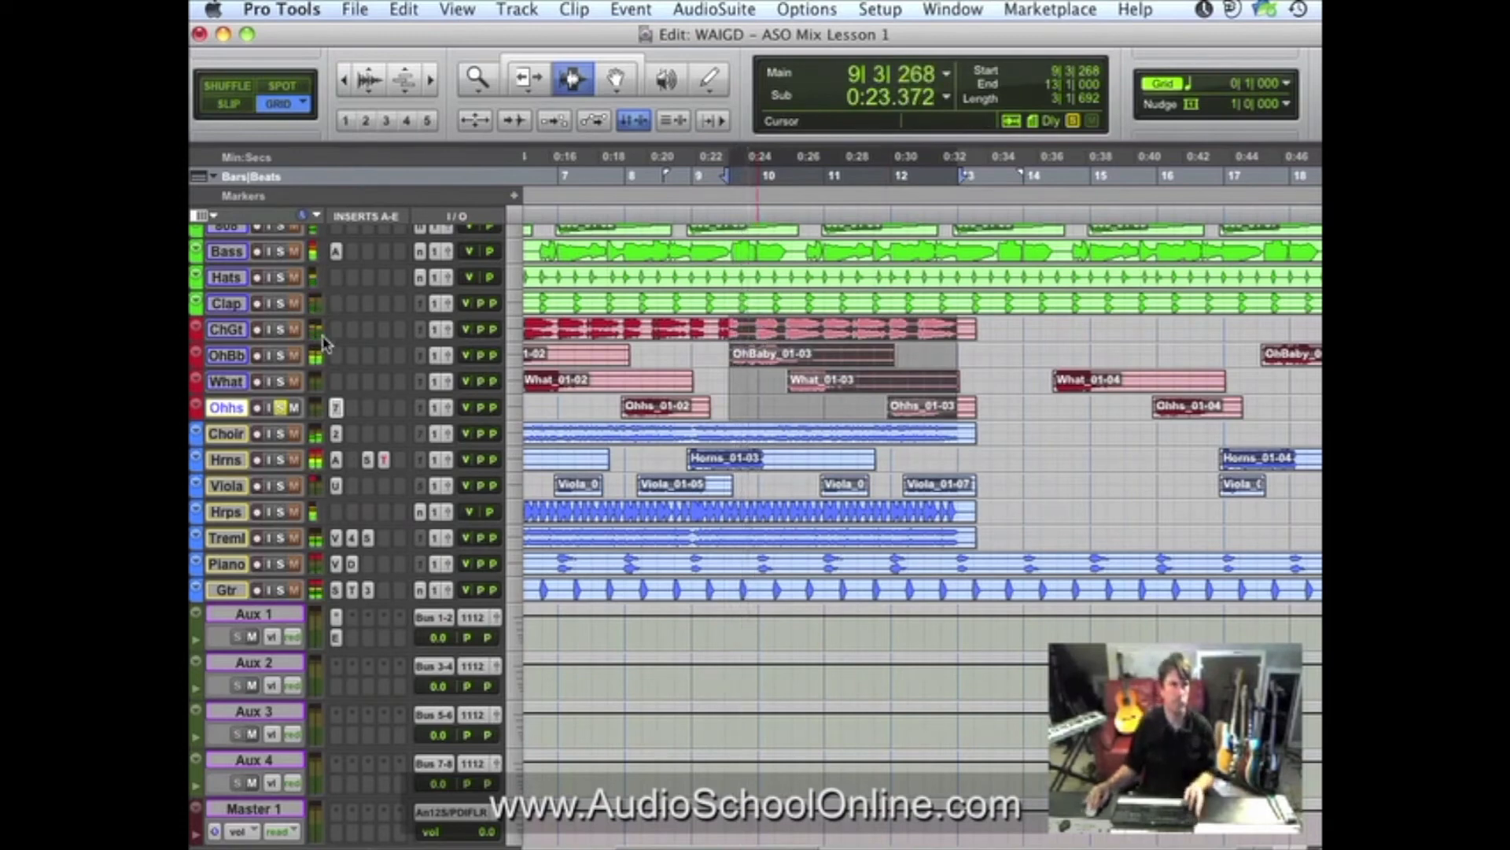
Solo the ChGt, OhBb and What tracks along with Ohhs, then clear the solos and play the full mix.
left_click(281, 330)
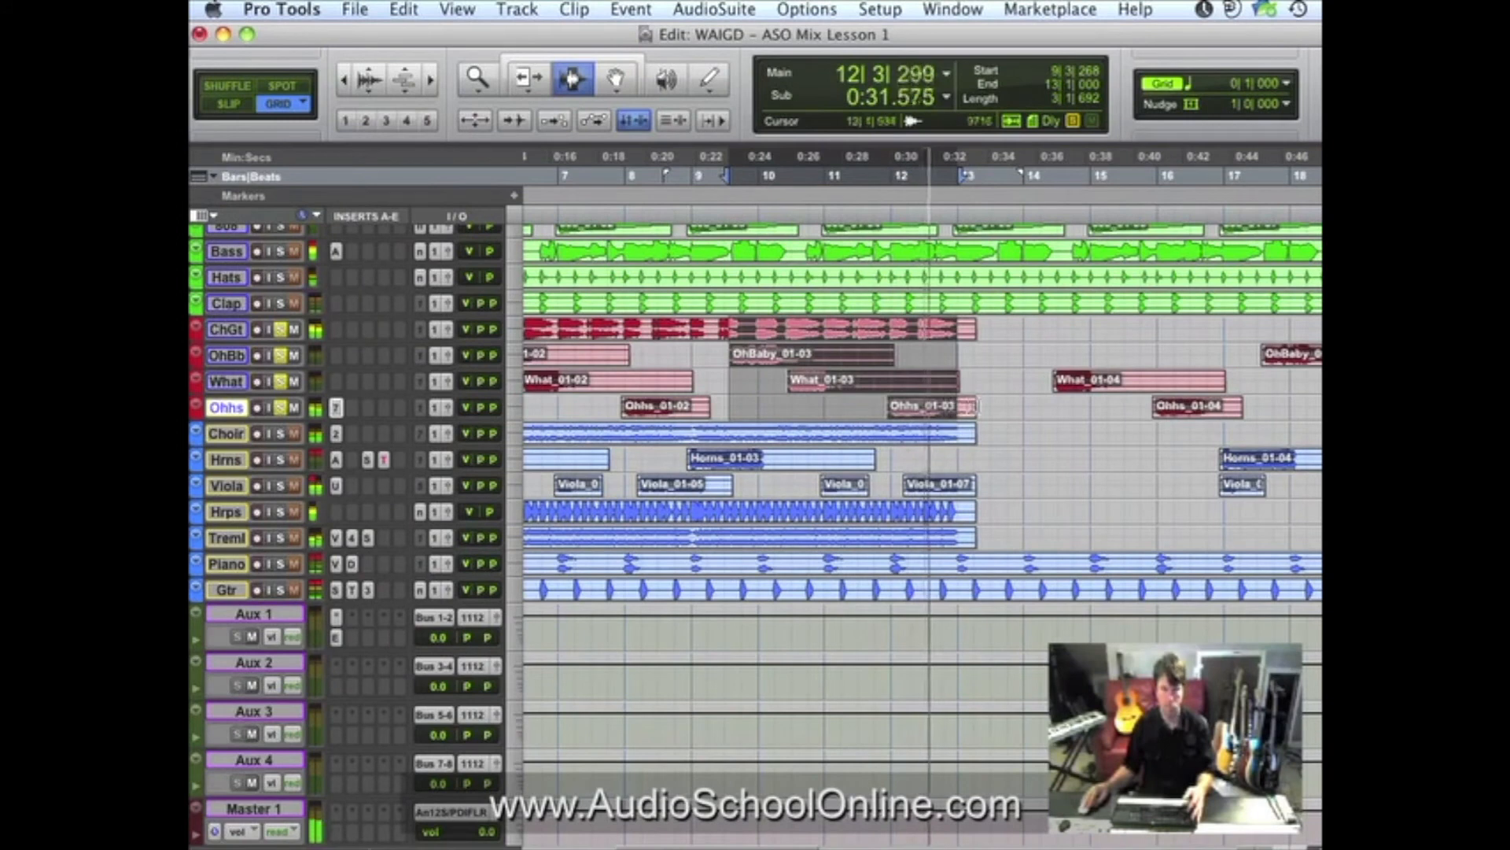
key("space")
key("space")
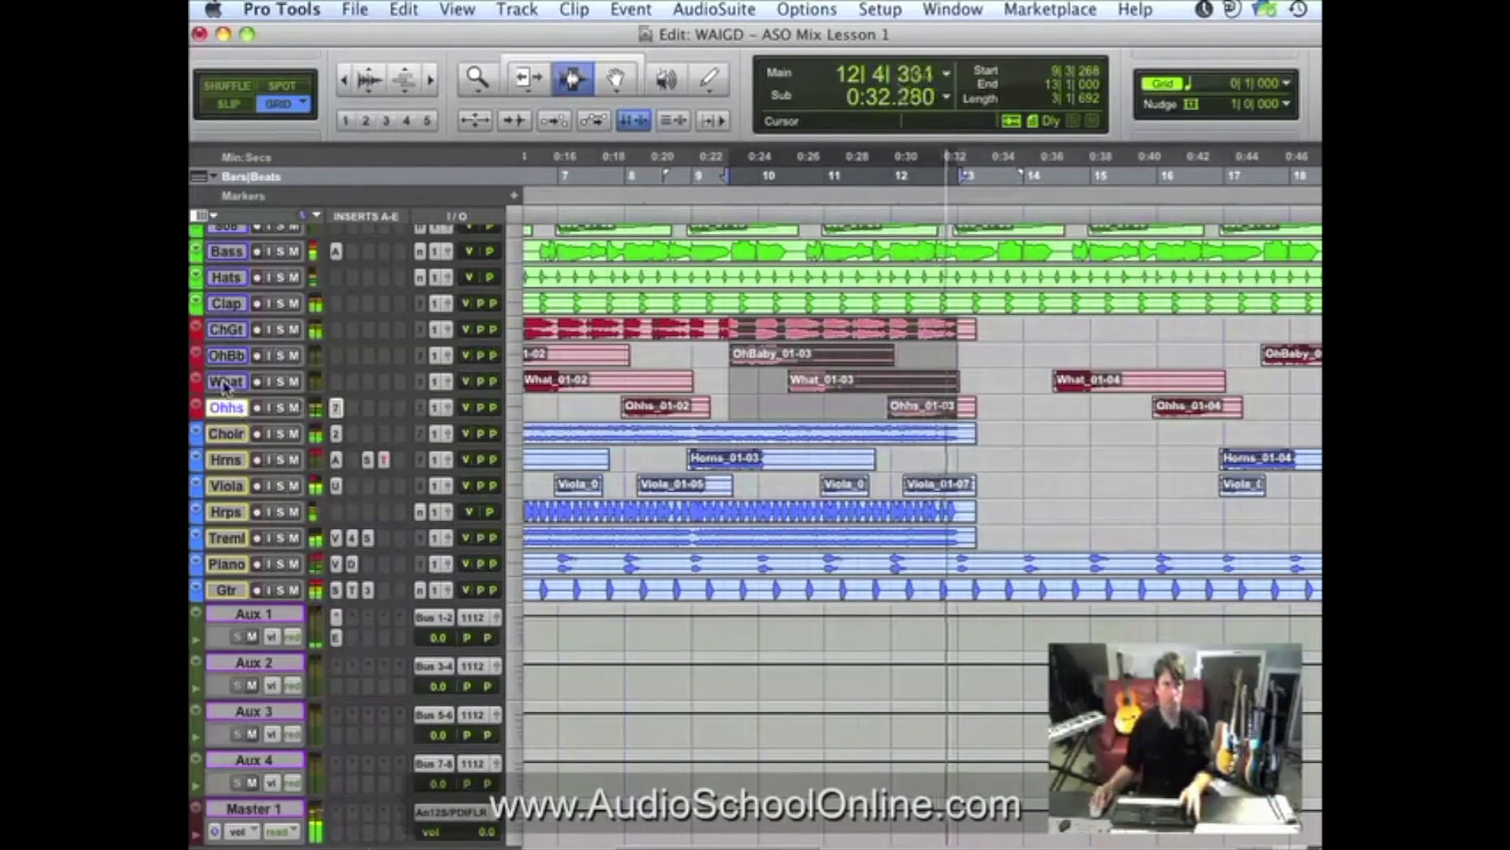
Balance the vocal sample faders during playback, setting OhBaby to -4.6 dB, What to -6.4 dB and Ohhs to -6.2 dB.
key("super+equal")
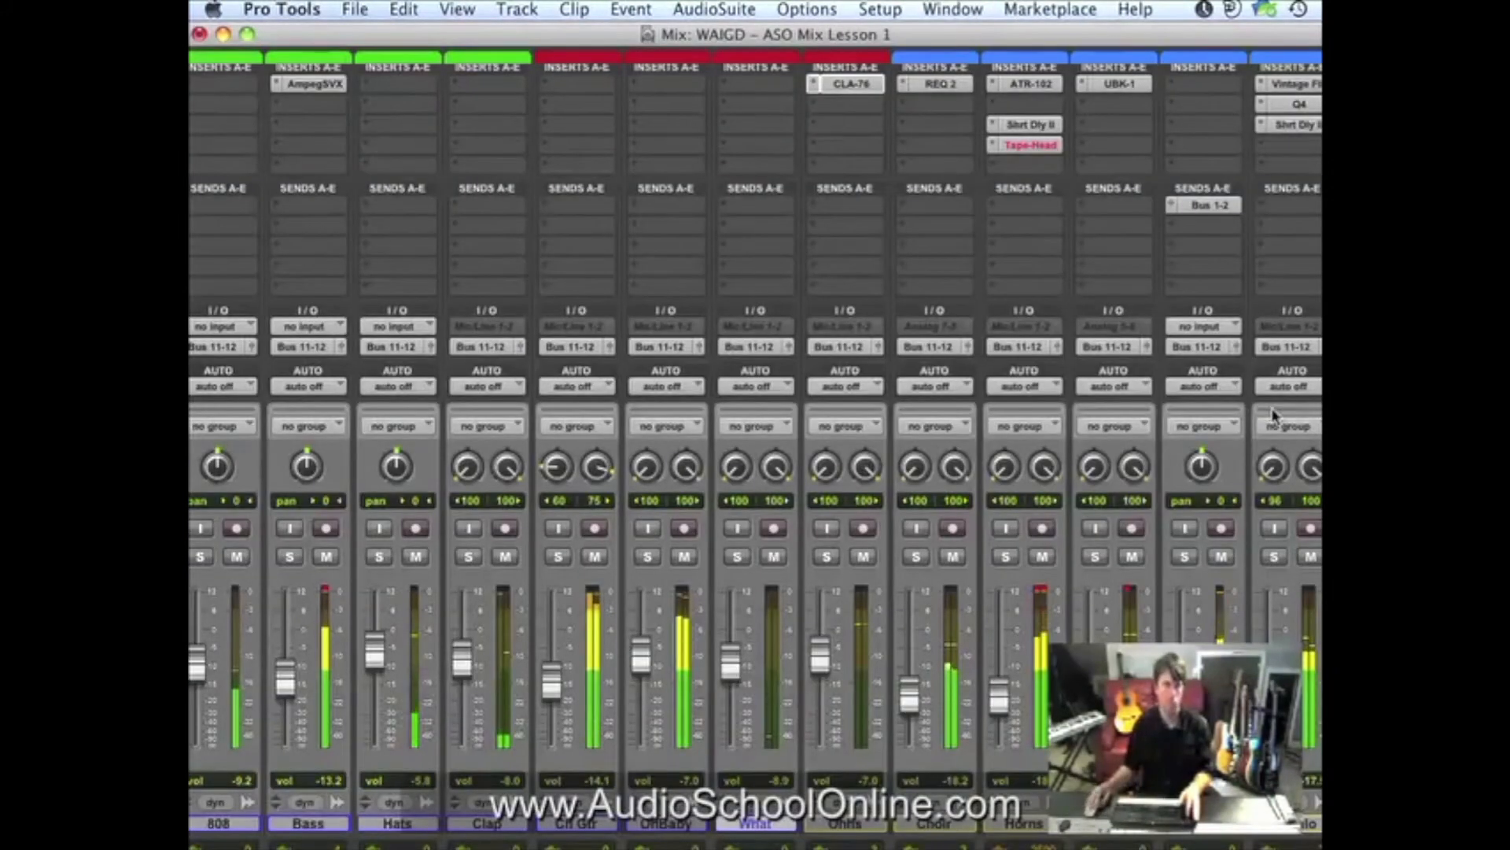
left_click_drag(641, 664, 642, 661)
left_click_drag(734, 671, 735, 662)
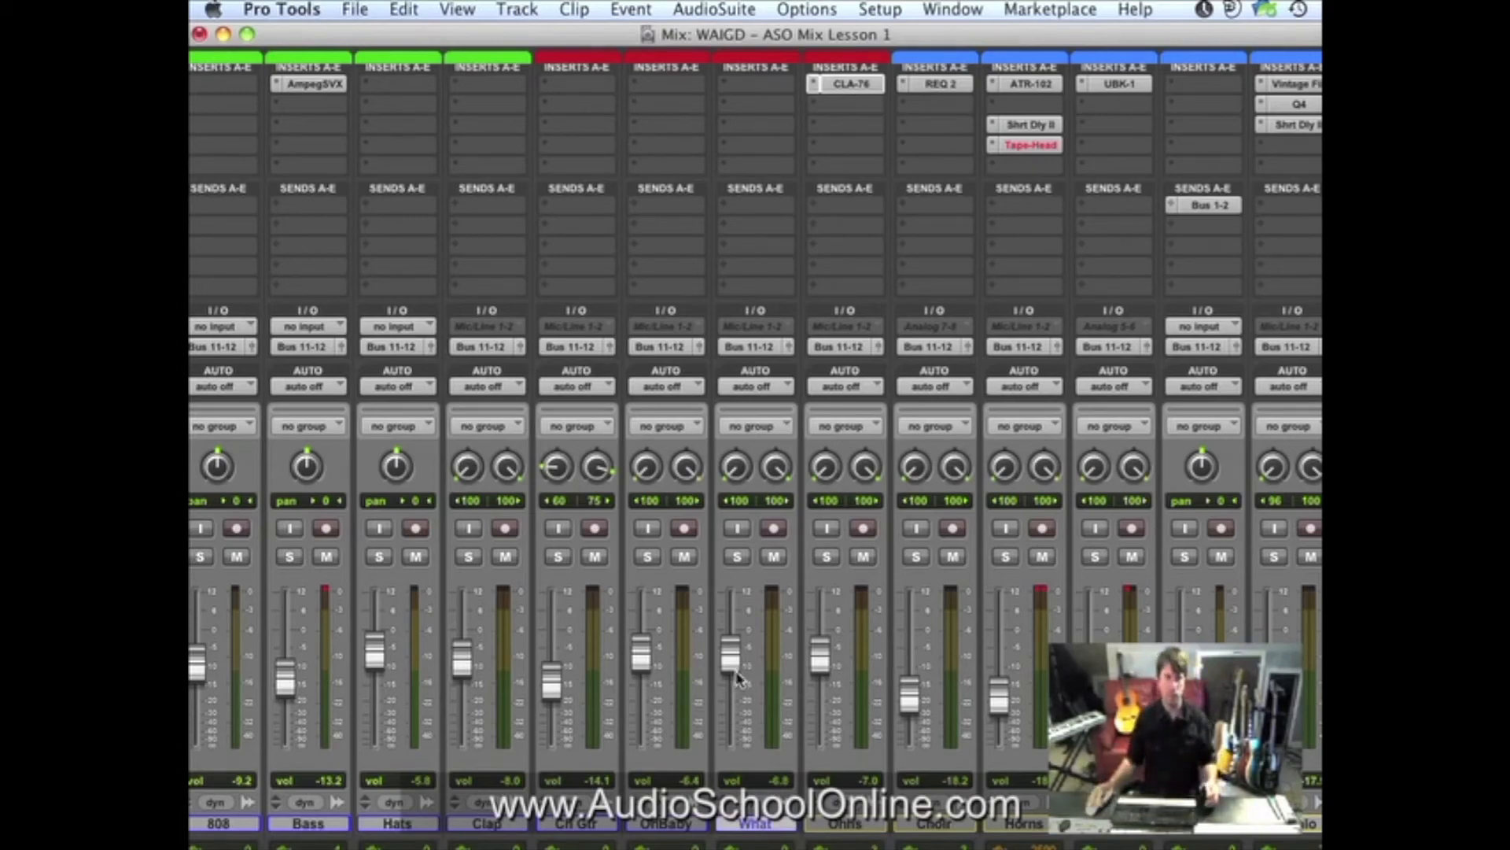
key("super+equal")
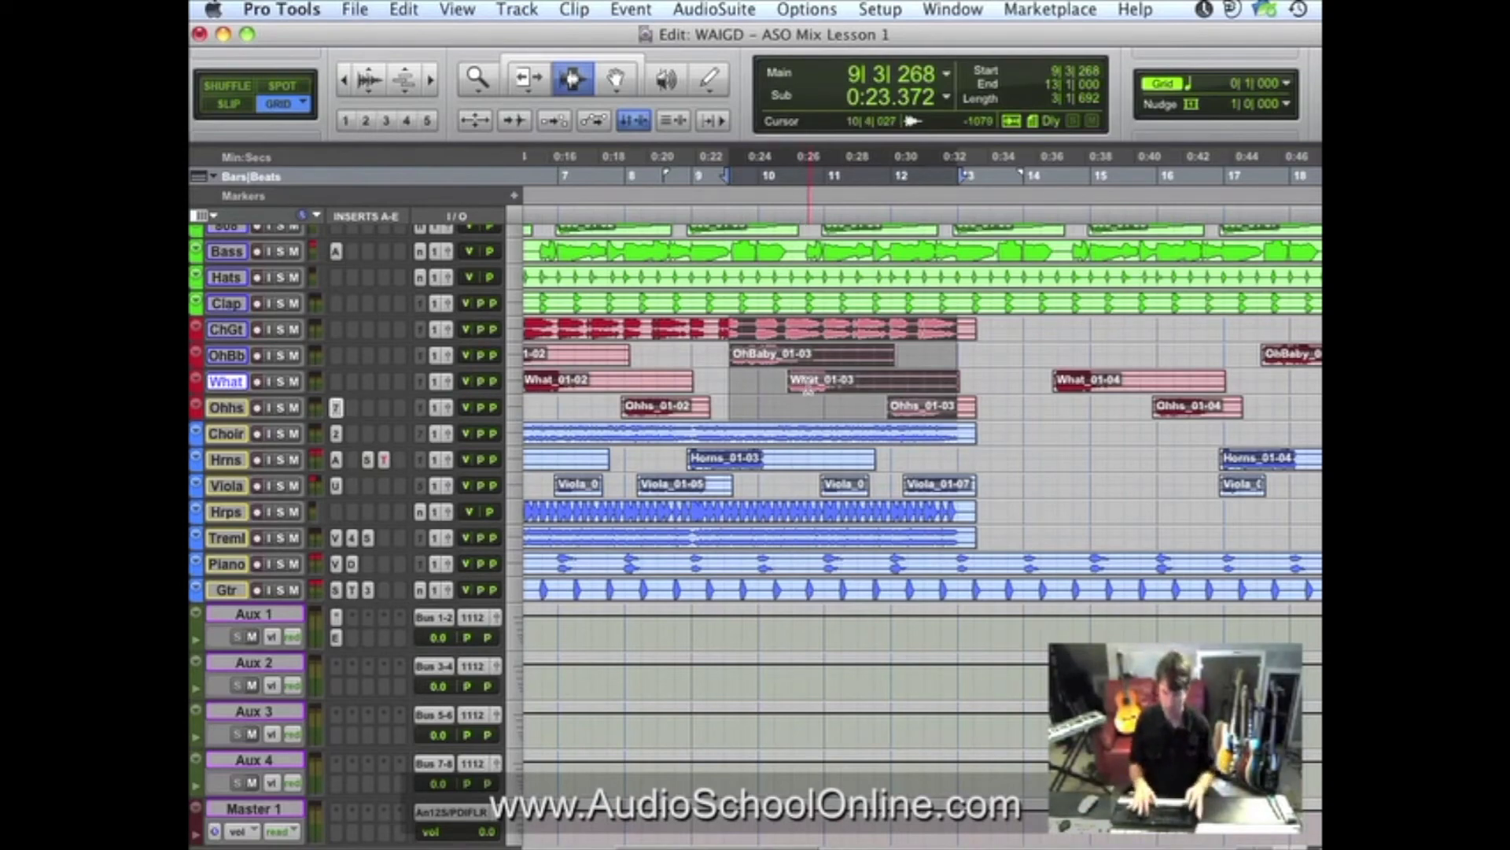
key("super+equal")
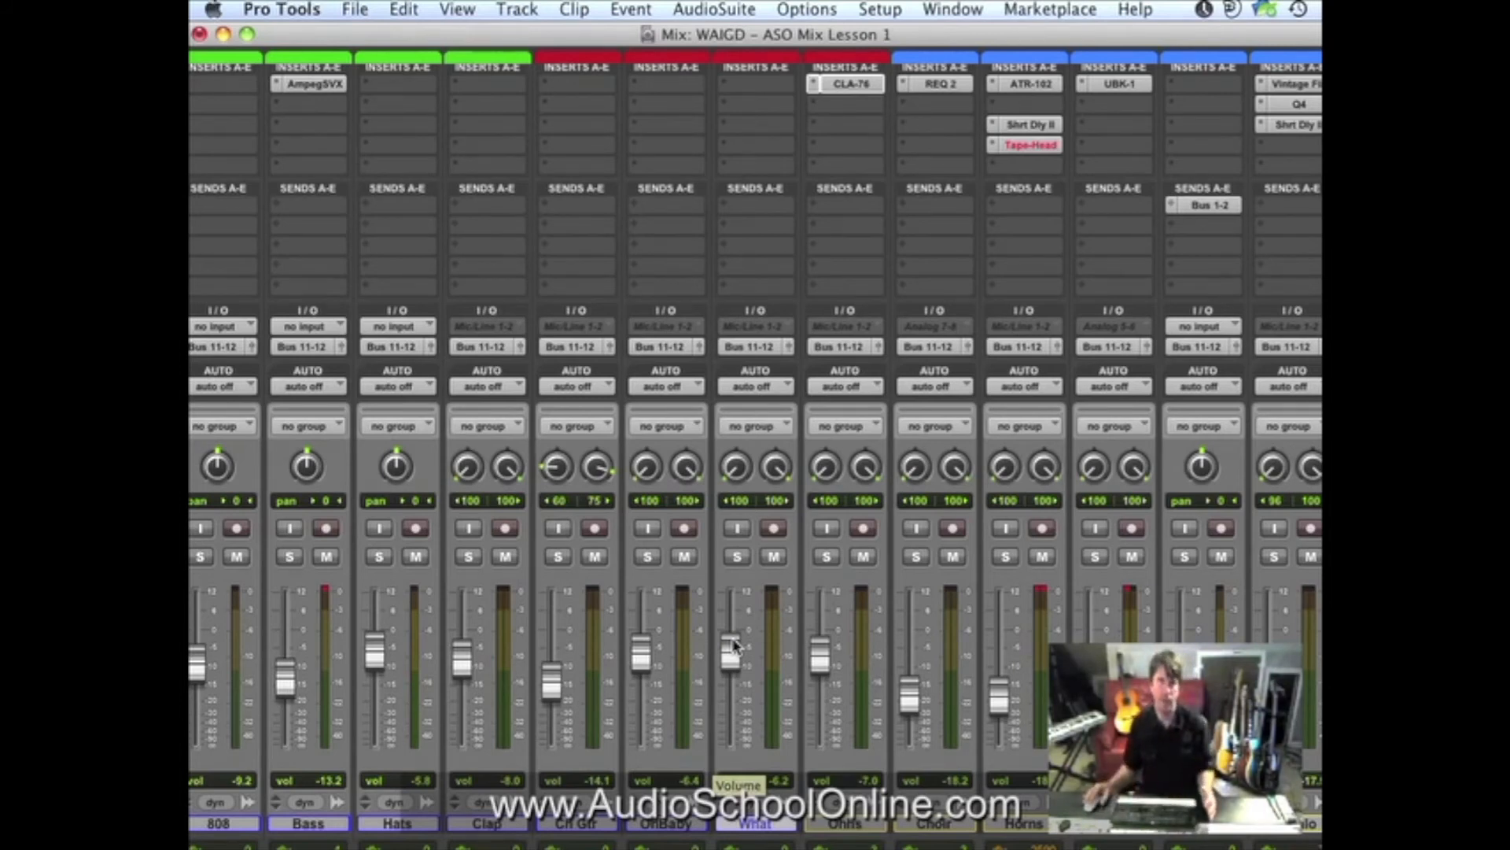
key("space")
left_click_drag(652, 659, 652, 651)
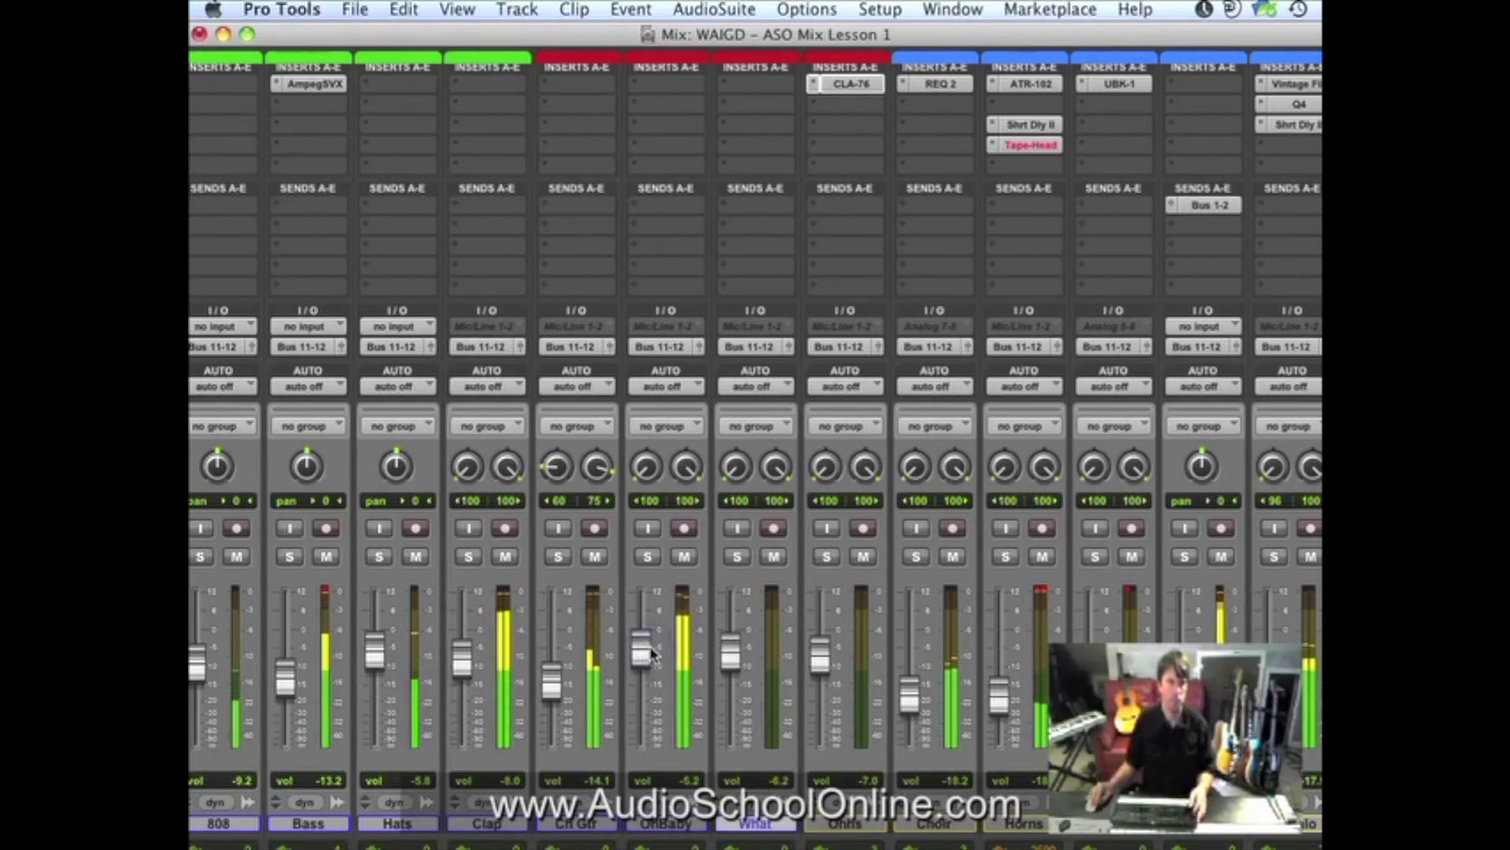
left_click_drag(643, 660, 726, 665)
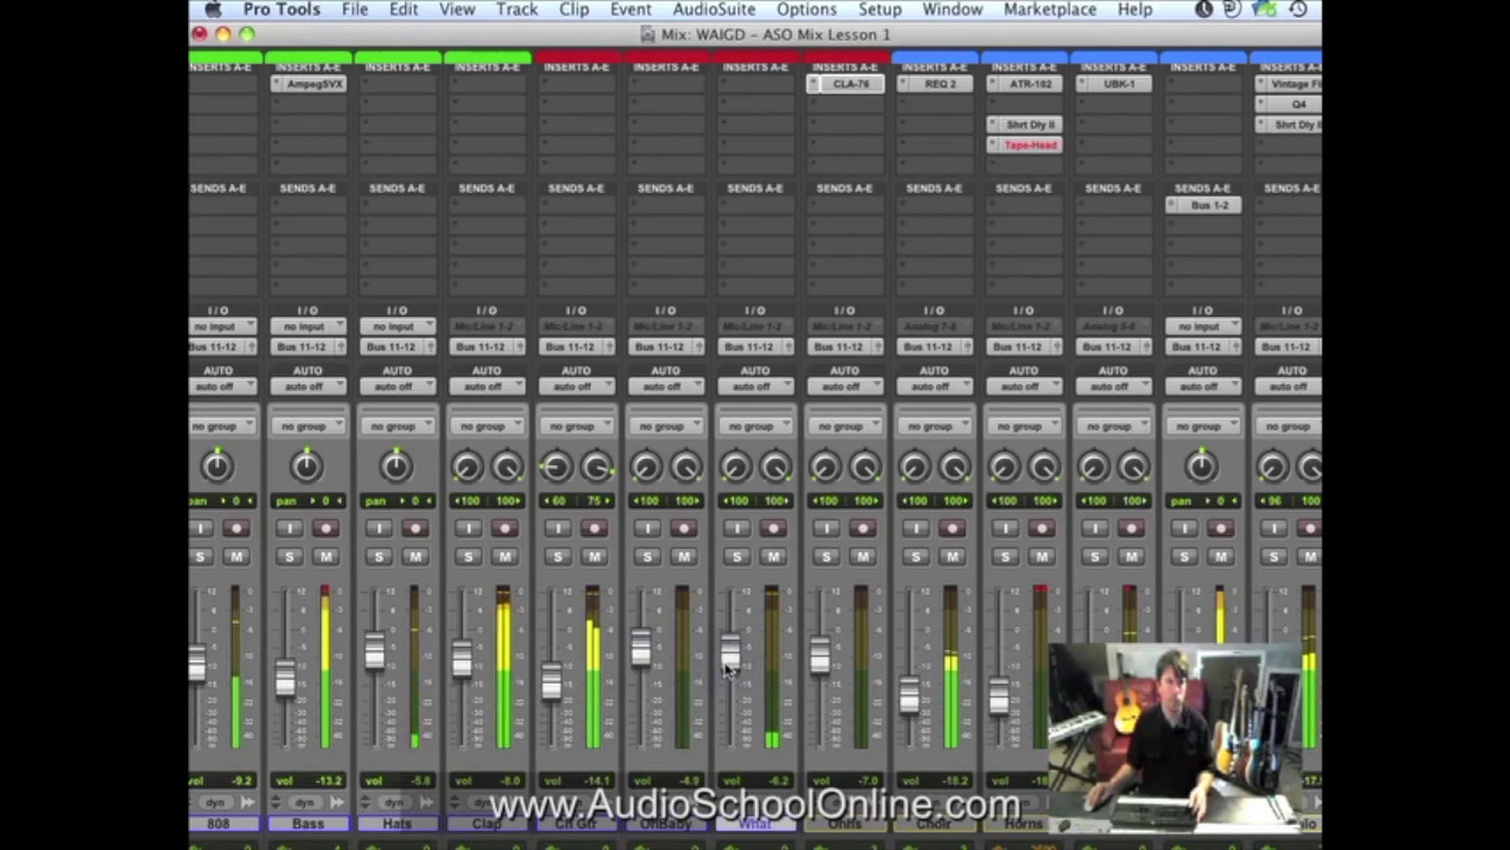
left_click(818, 671)
left_click_drag(819, 671, 819, 669)
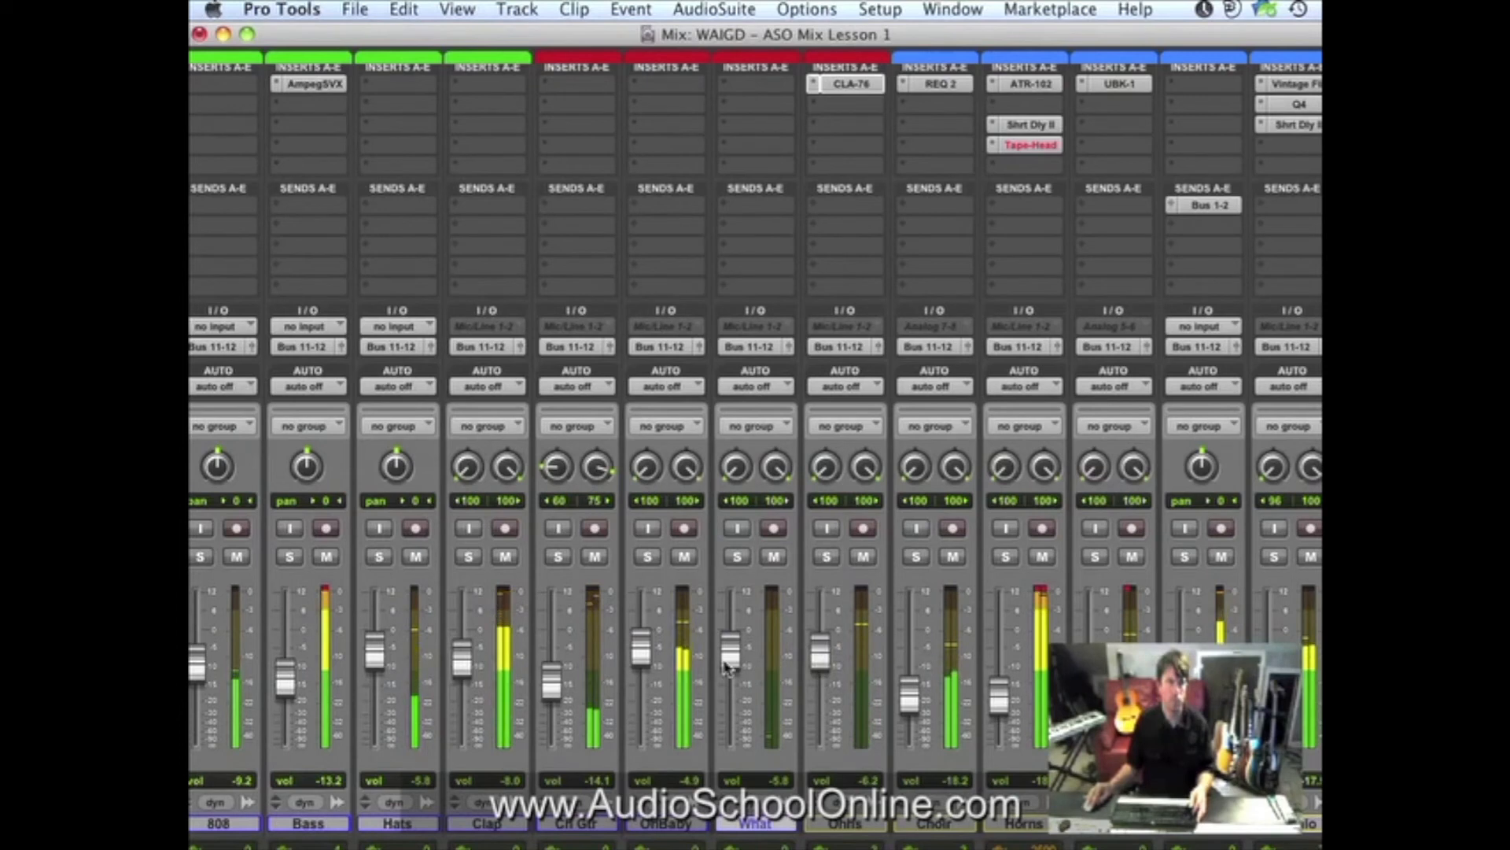
left_click_drag(643, 665, 726, 665)
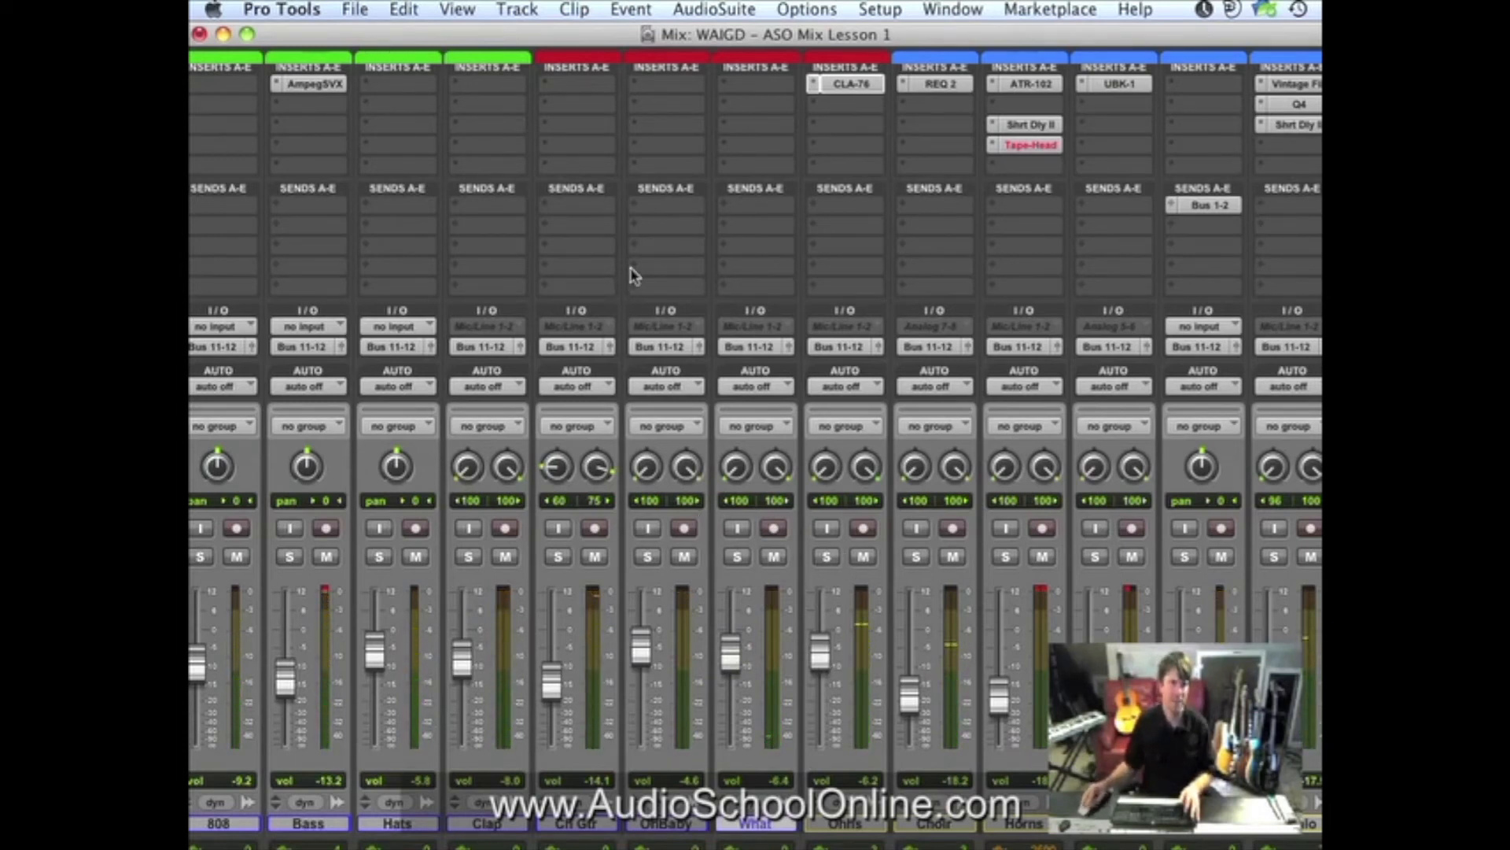
Insert the stereo API-560 equalizer in OhBaby's second insert slot and boost its 8K band by about 2 dB.
left_click(678, 108)
mouse_move(708, 142)
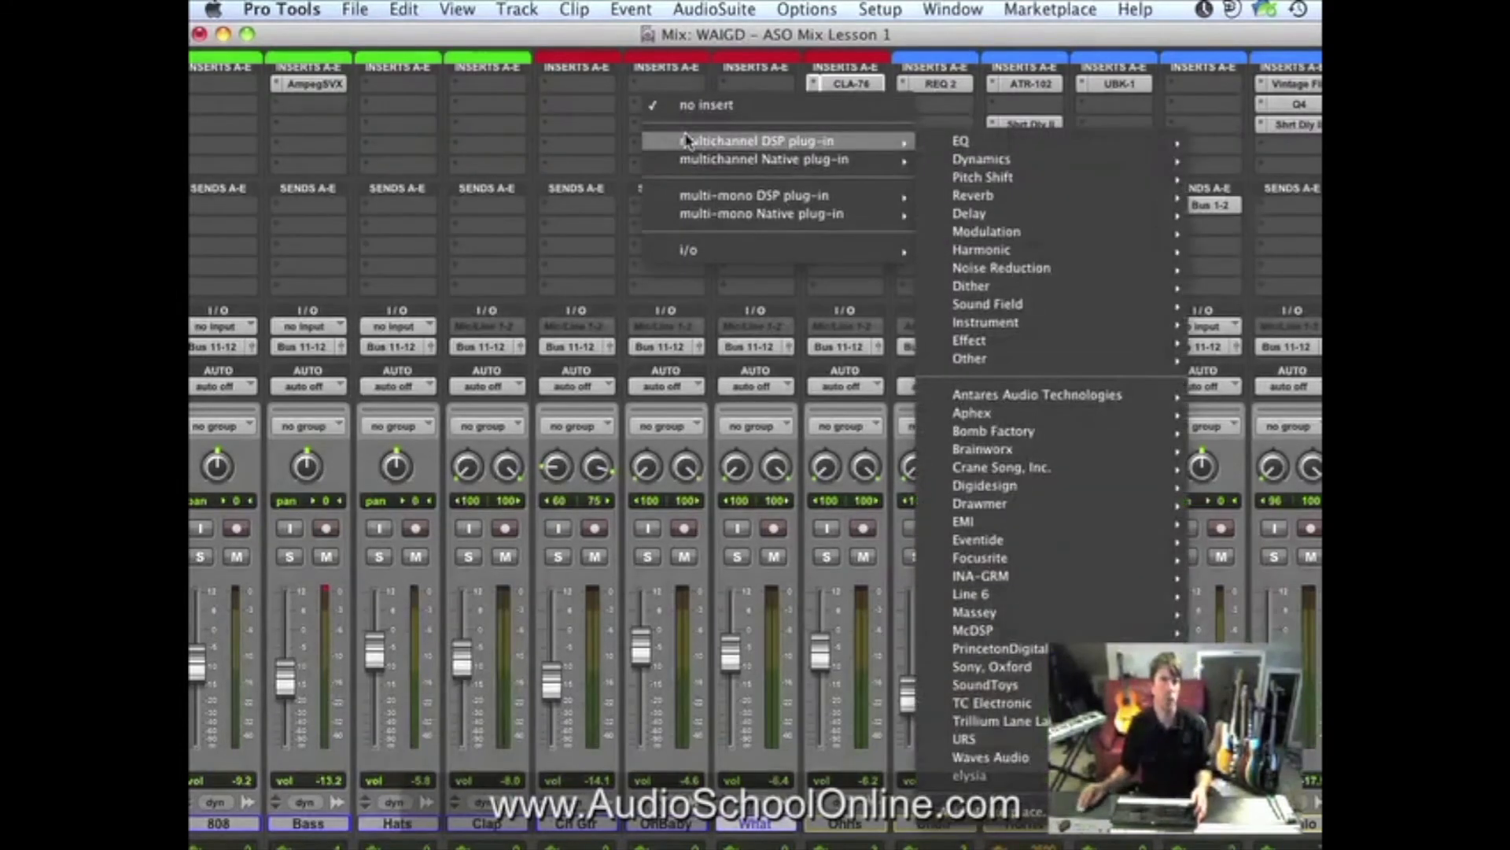
mouse_move(1074, 145)
left_click(1313, 55)
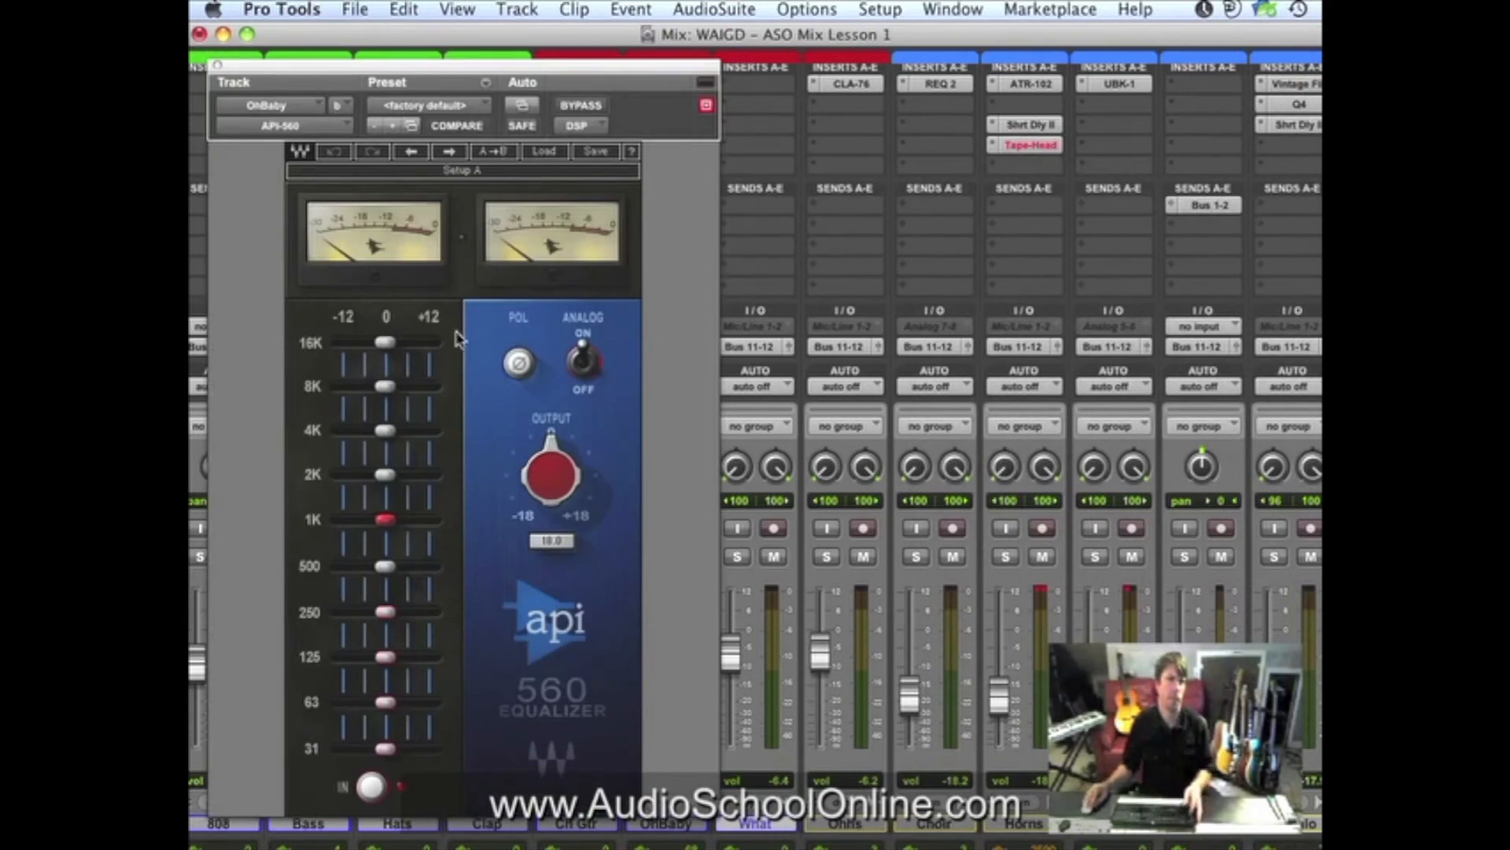
left_click_drag(389, 394, 410, 391)
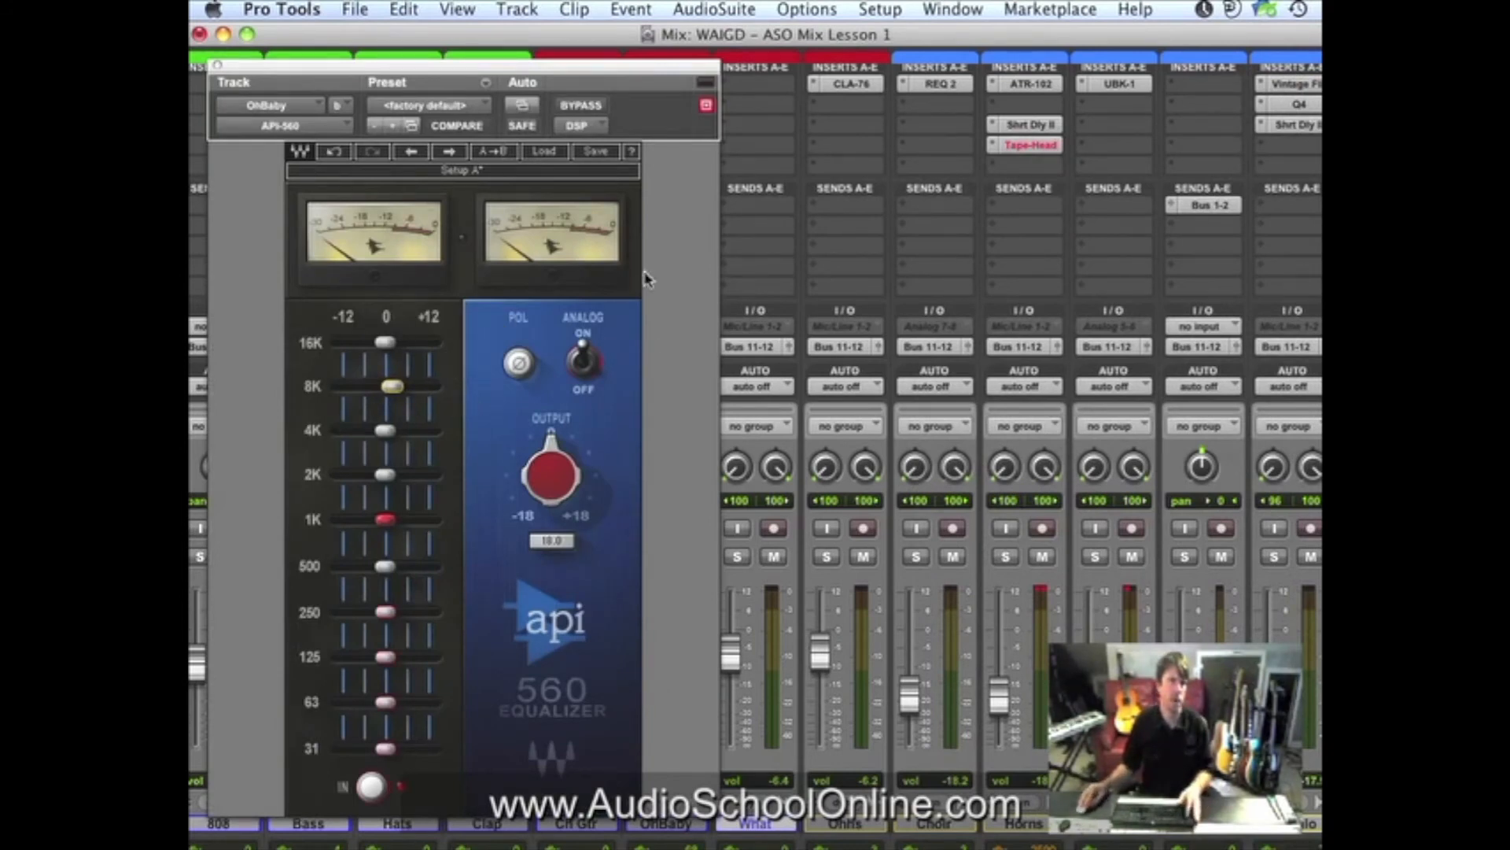
Copy OhBaby's API-560 to the second Ohhs insert slot, and set OhBaby's 8K and 4K bands to about +3 dB.
scroll(839, 232, "left", 3)
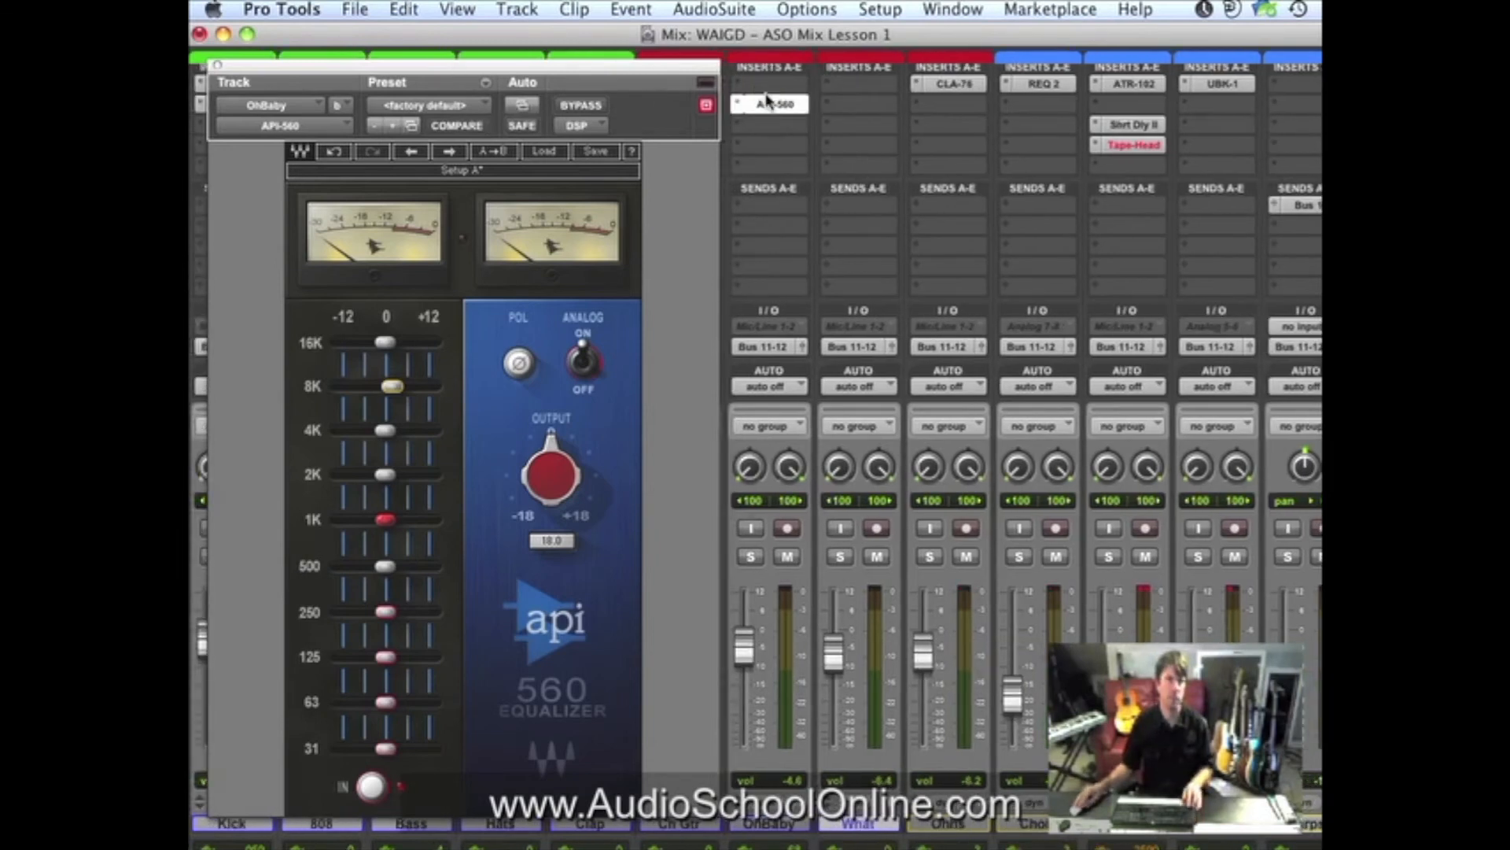
left_click_drag(770, 106, 959, 117)
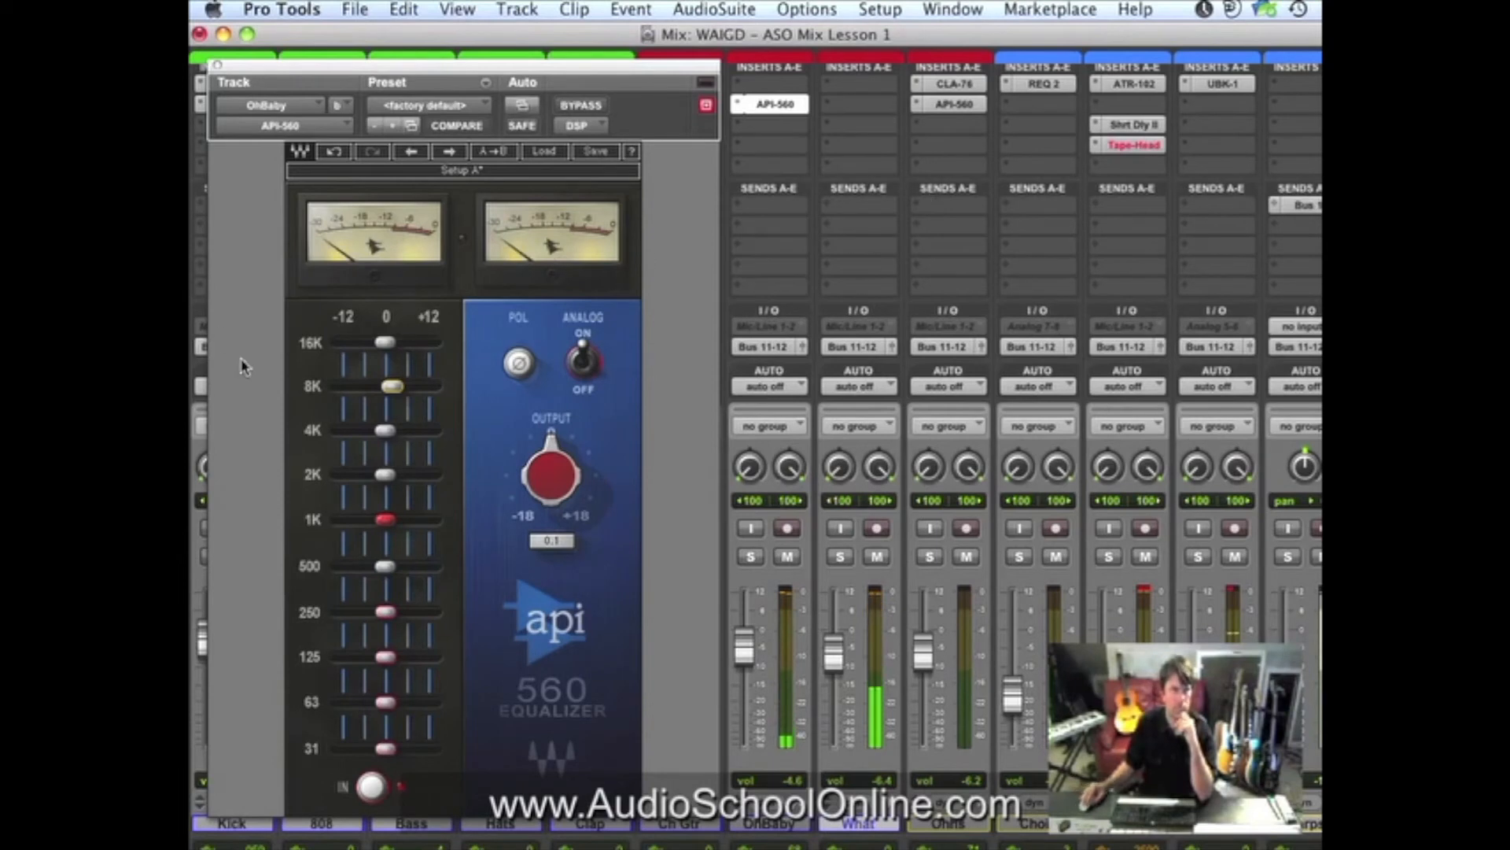
left_click_drag(394, 391, 411, 393)
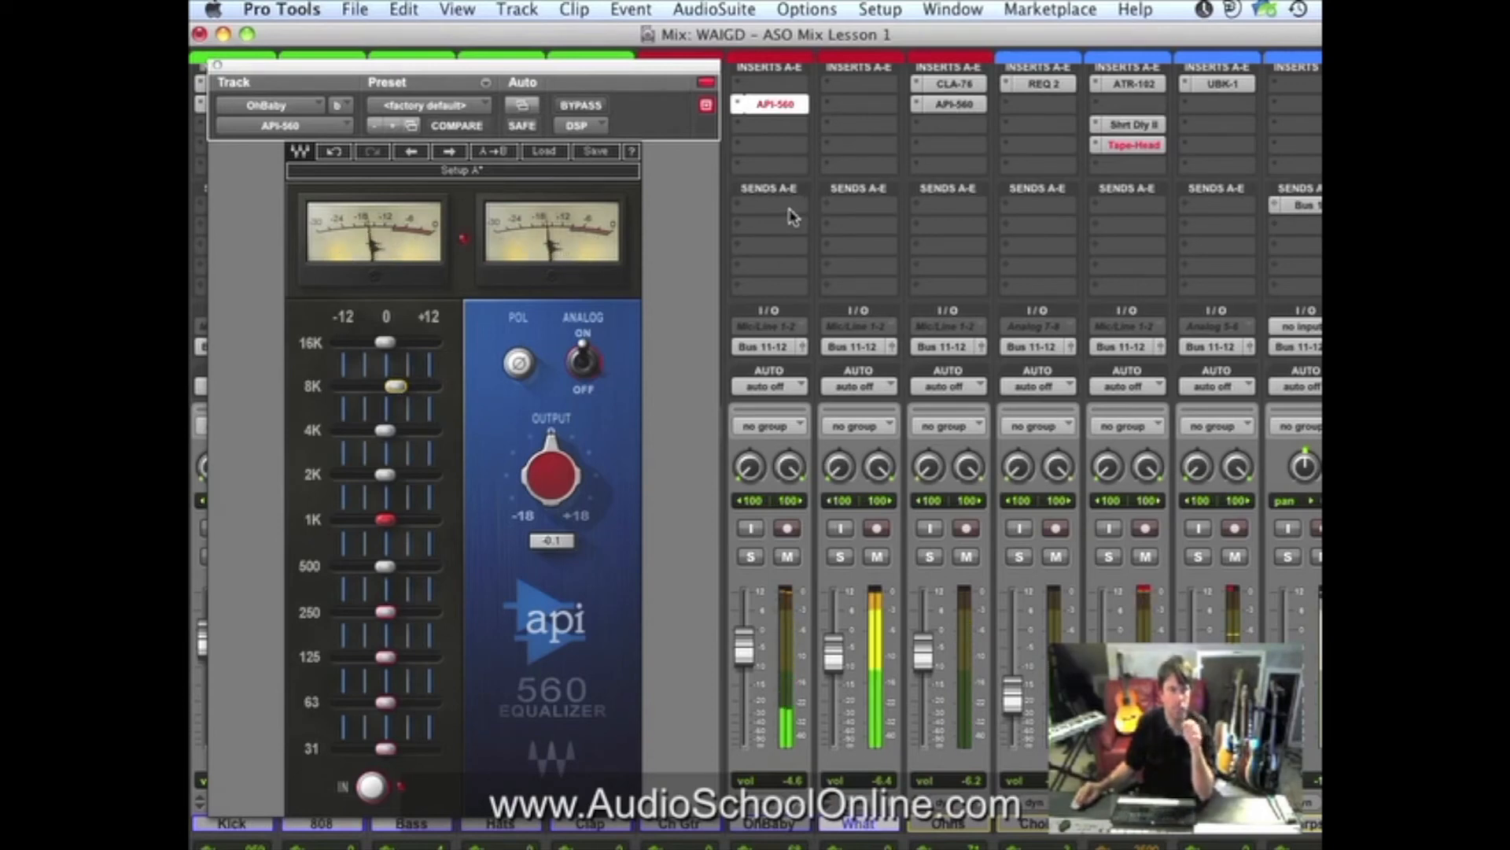
left_click_drag(390, 431, 463, 427)
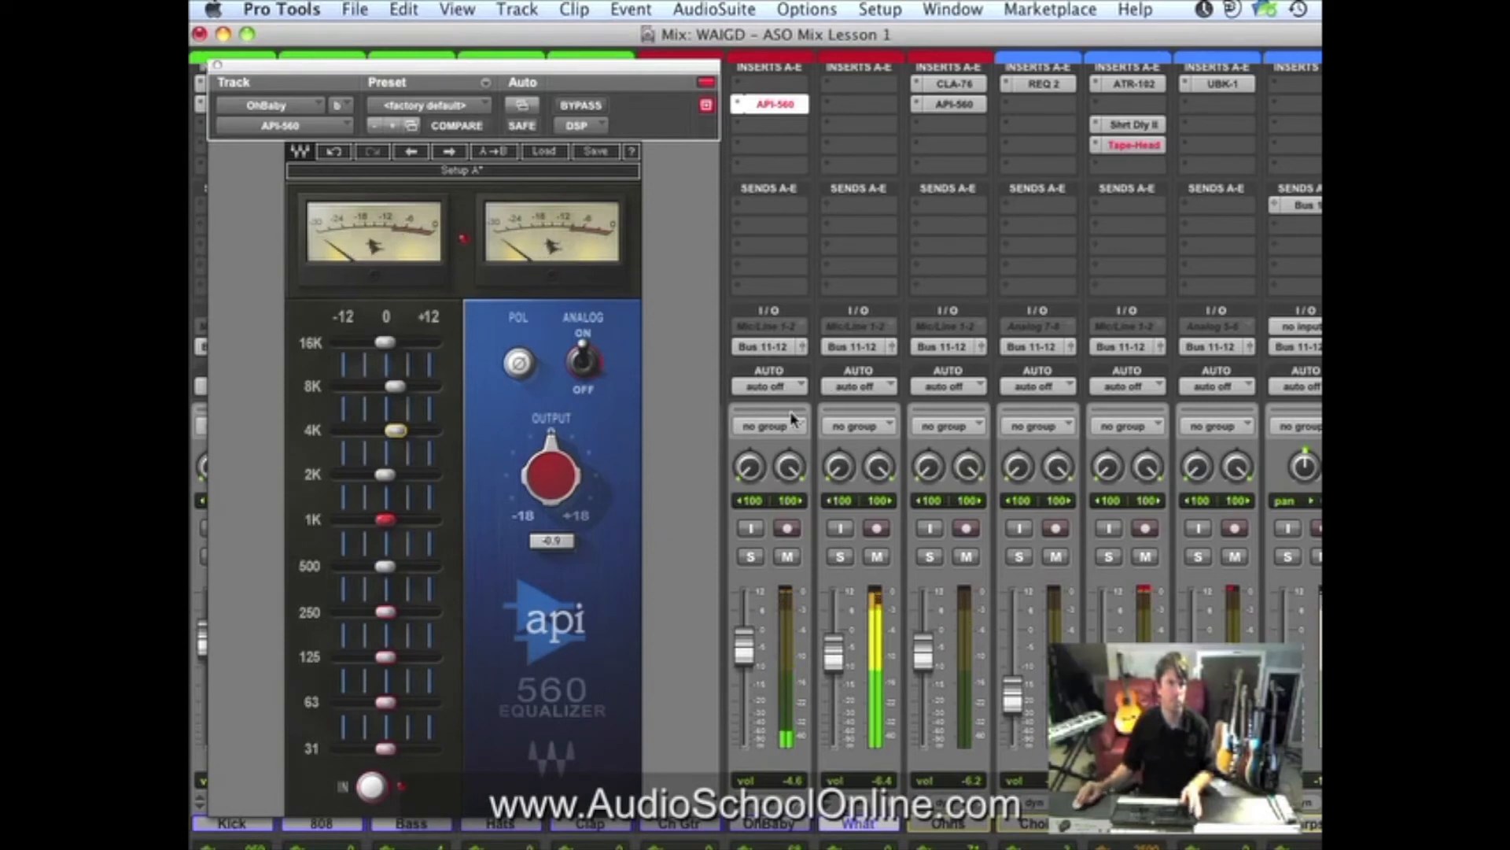
On the Ohhs track's API-560, boost 8K by about 8 dB and 16K by about 6 dB, and raise the Ohhs fader to -5.8 dB.
left_click(955, 105)
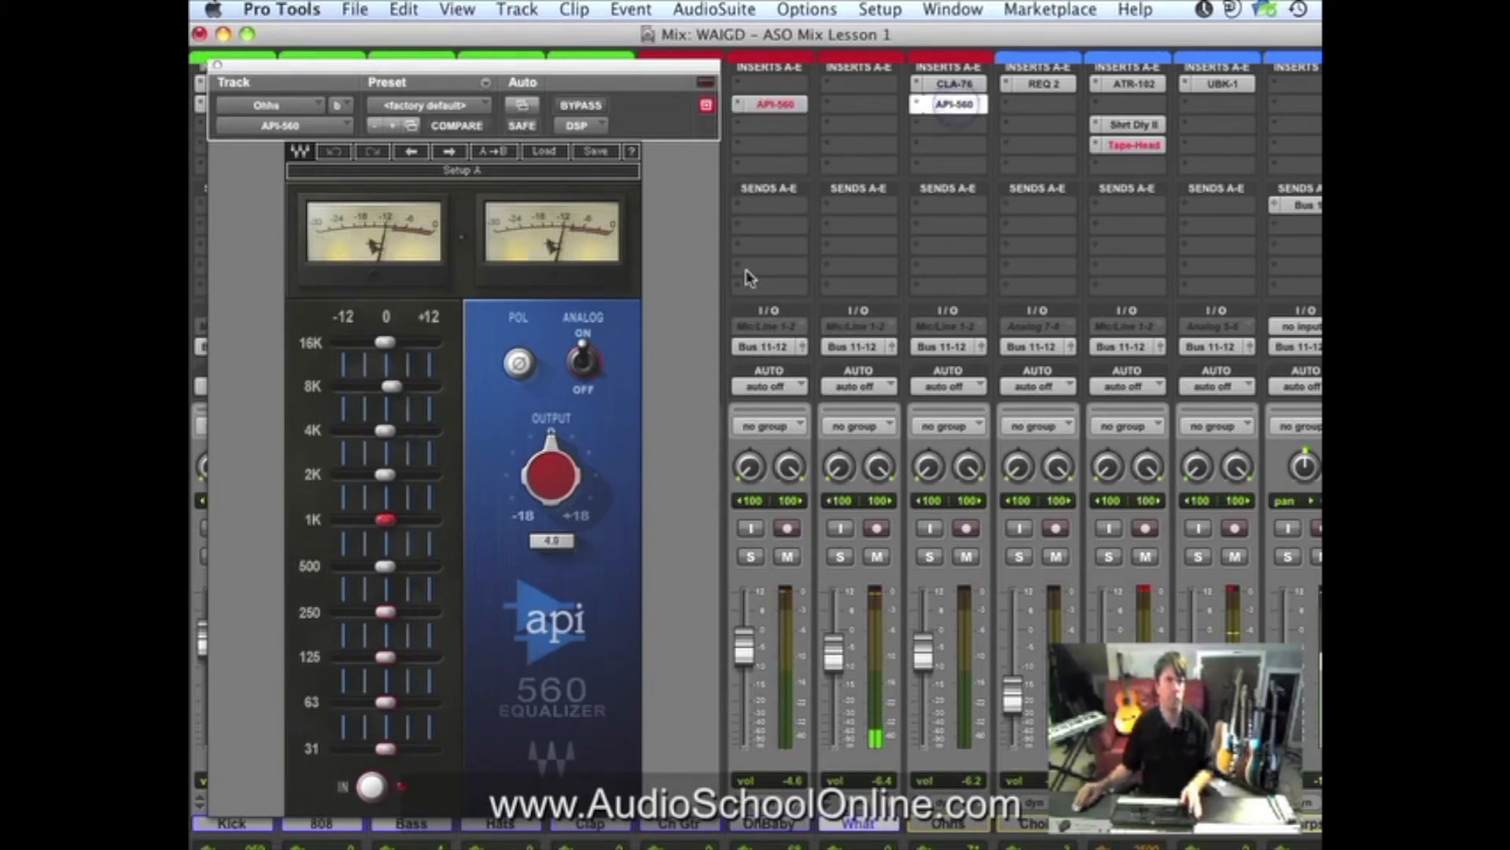
left_click_drag(397, 397, 443, 396)
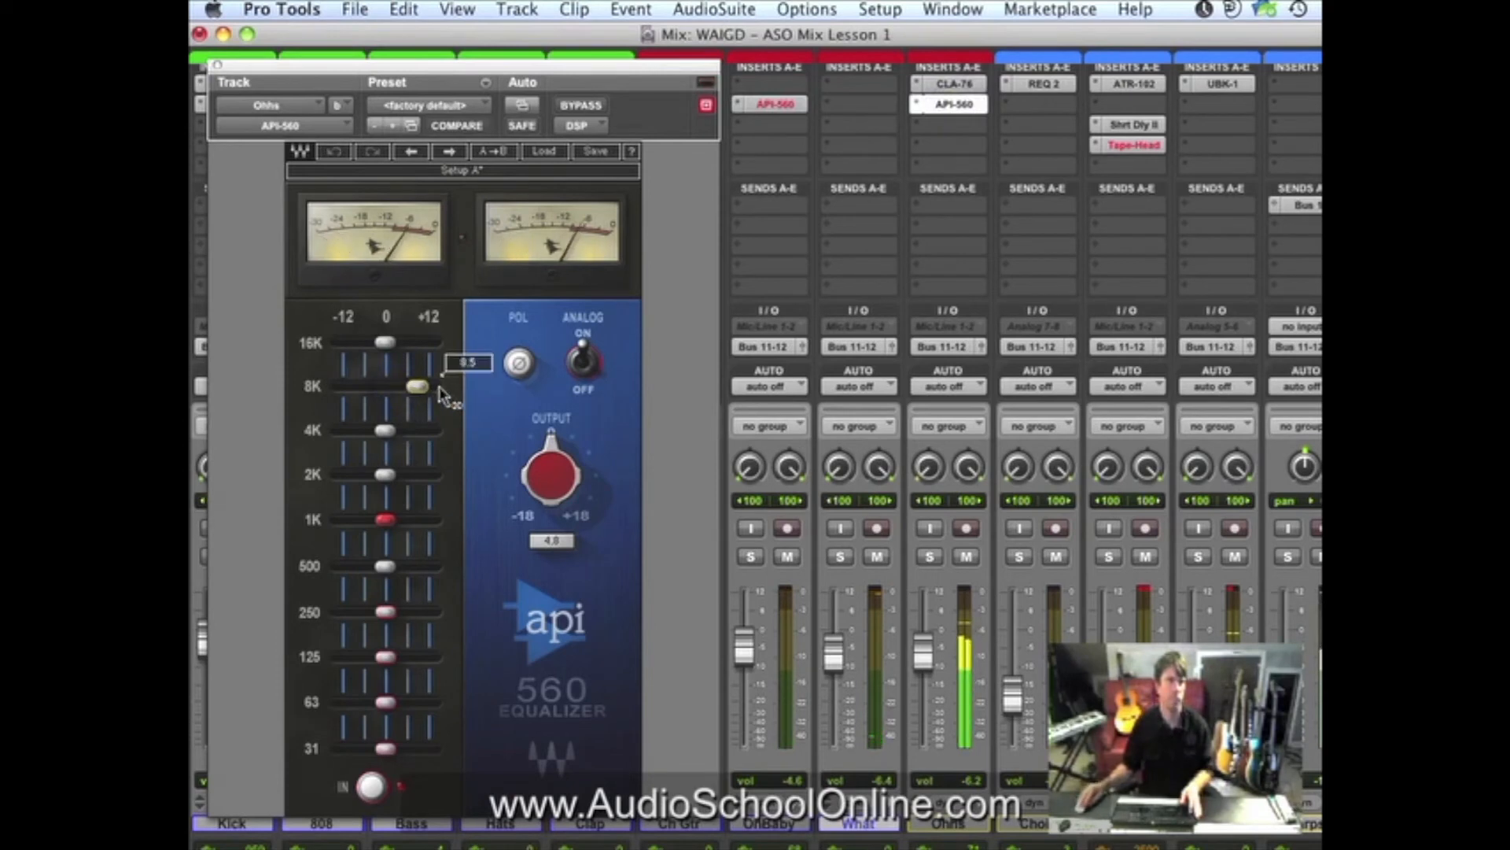
left_click_drag(386, 342, 406, 343)
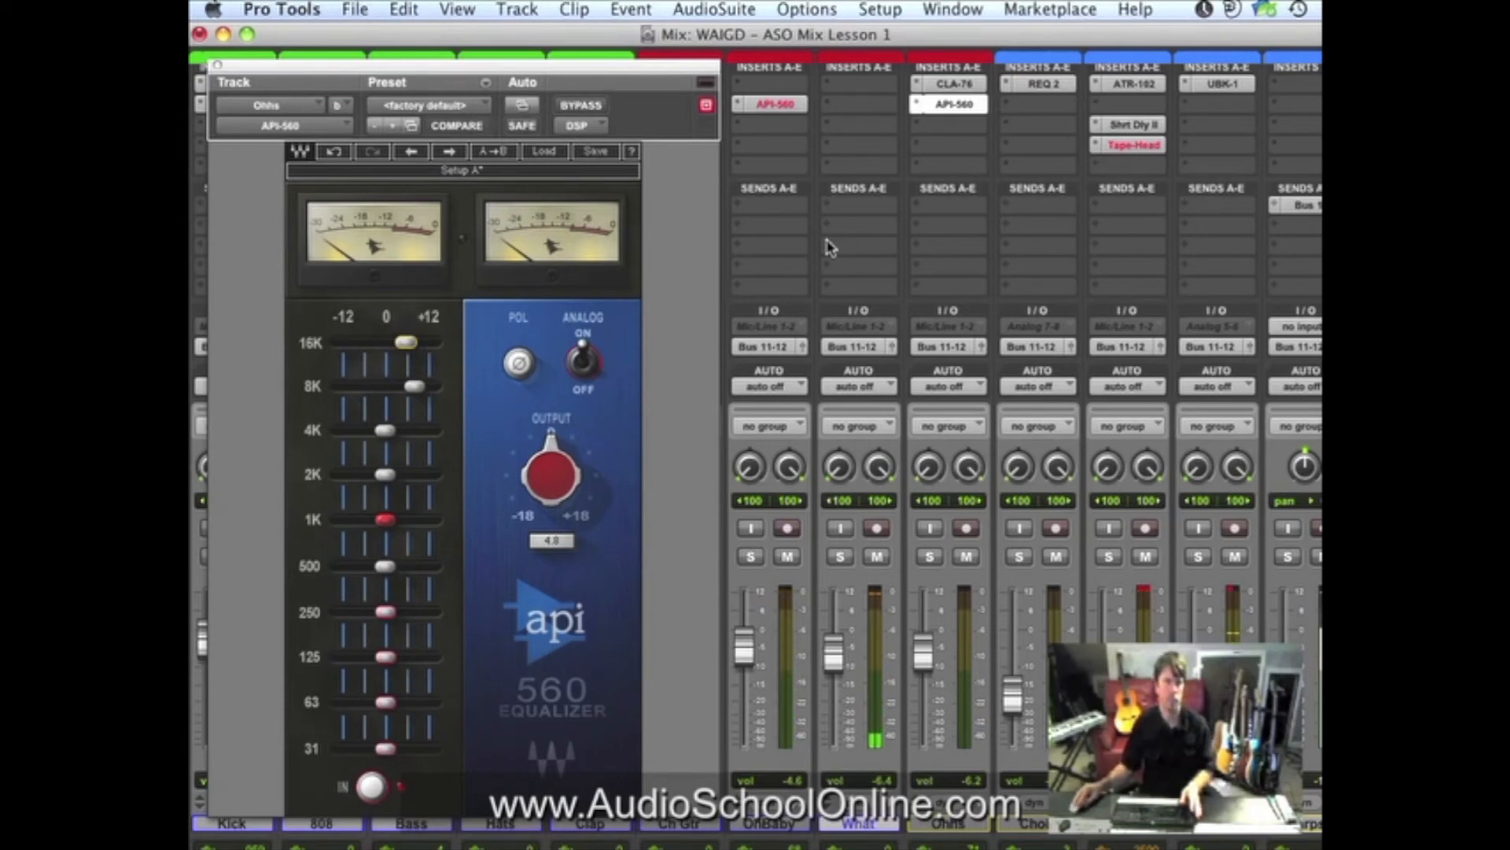
left_click_drag(918, 644, 918, 639)
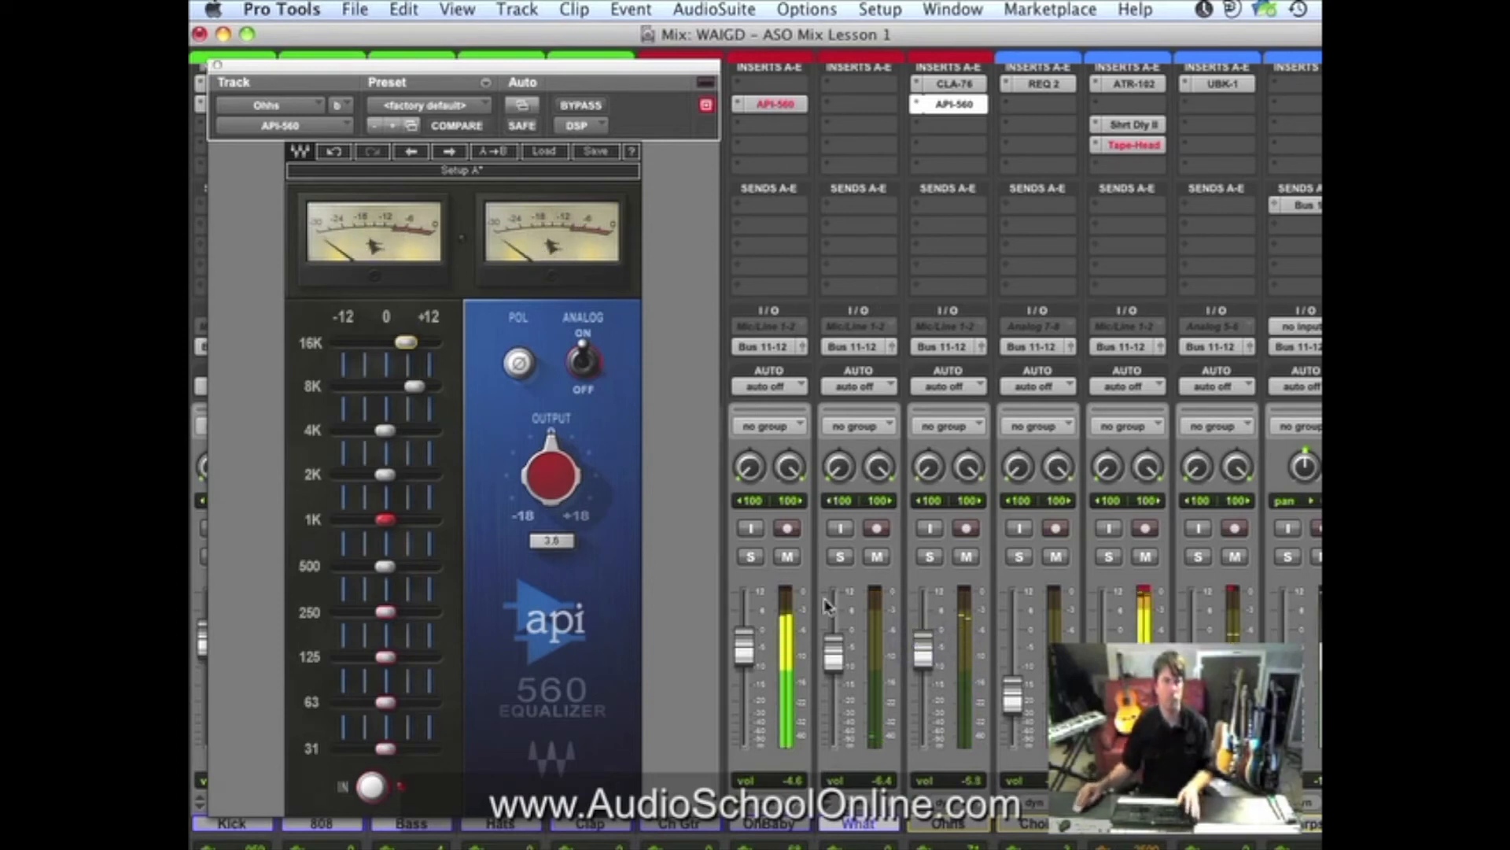
Raise the OhBaby fader to -4.3 dB, close the equalizer, and audition the full mix from 9|3|000.
left_click_drag(751, 647, 750, 645)
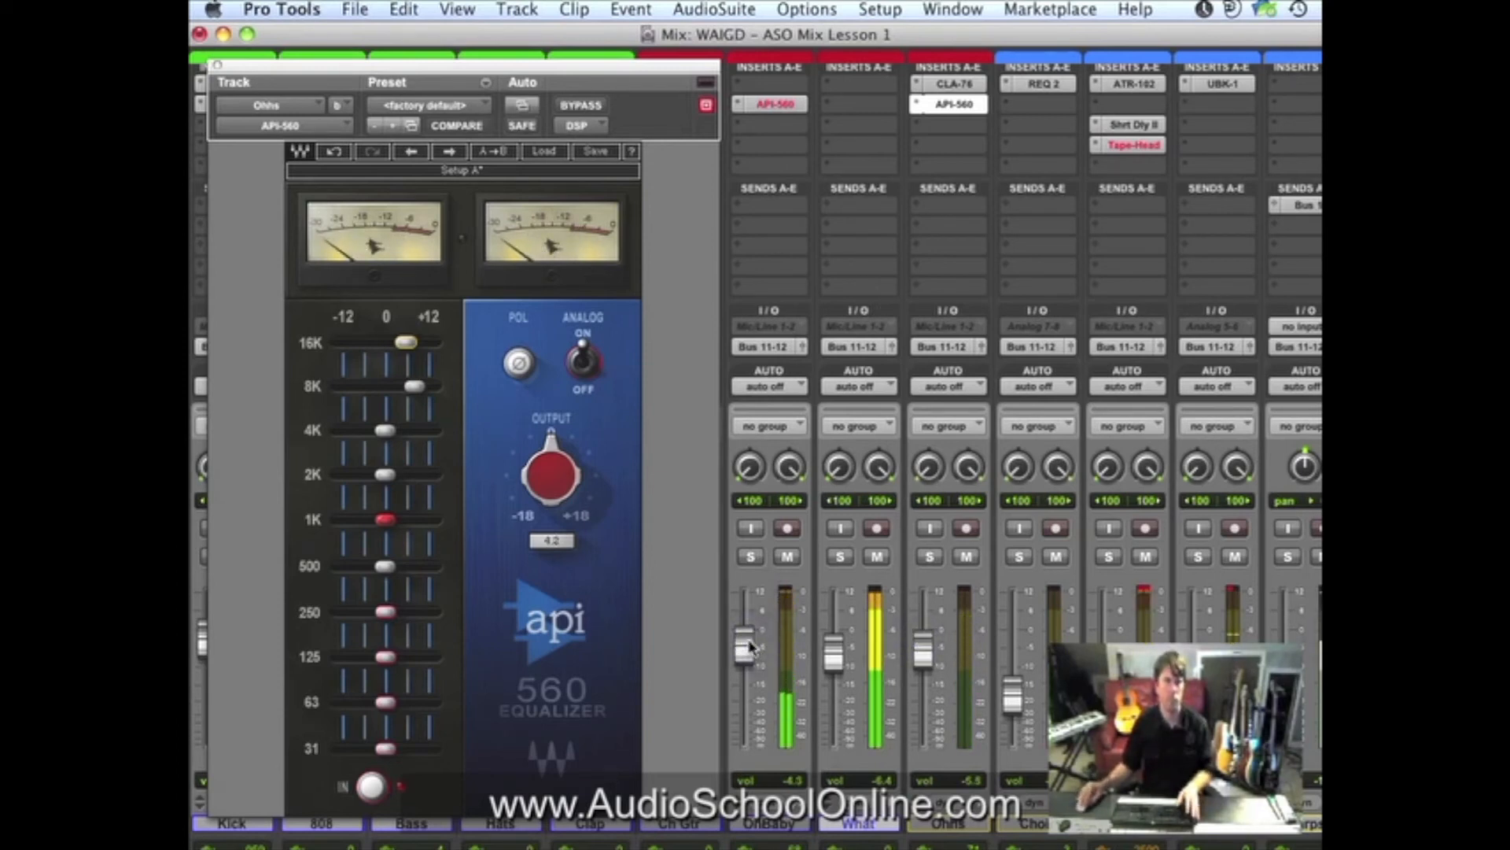
left_click(216, 68)
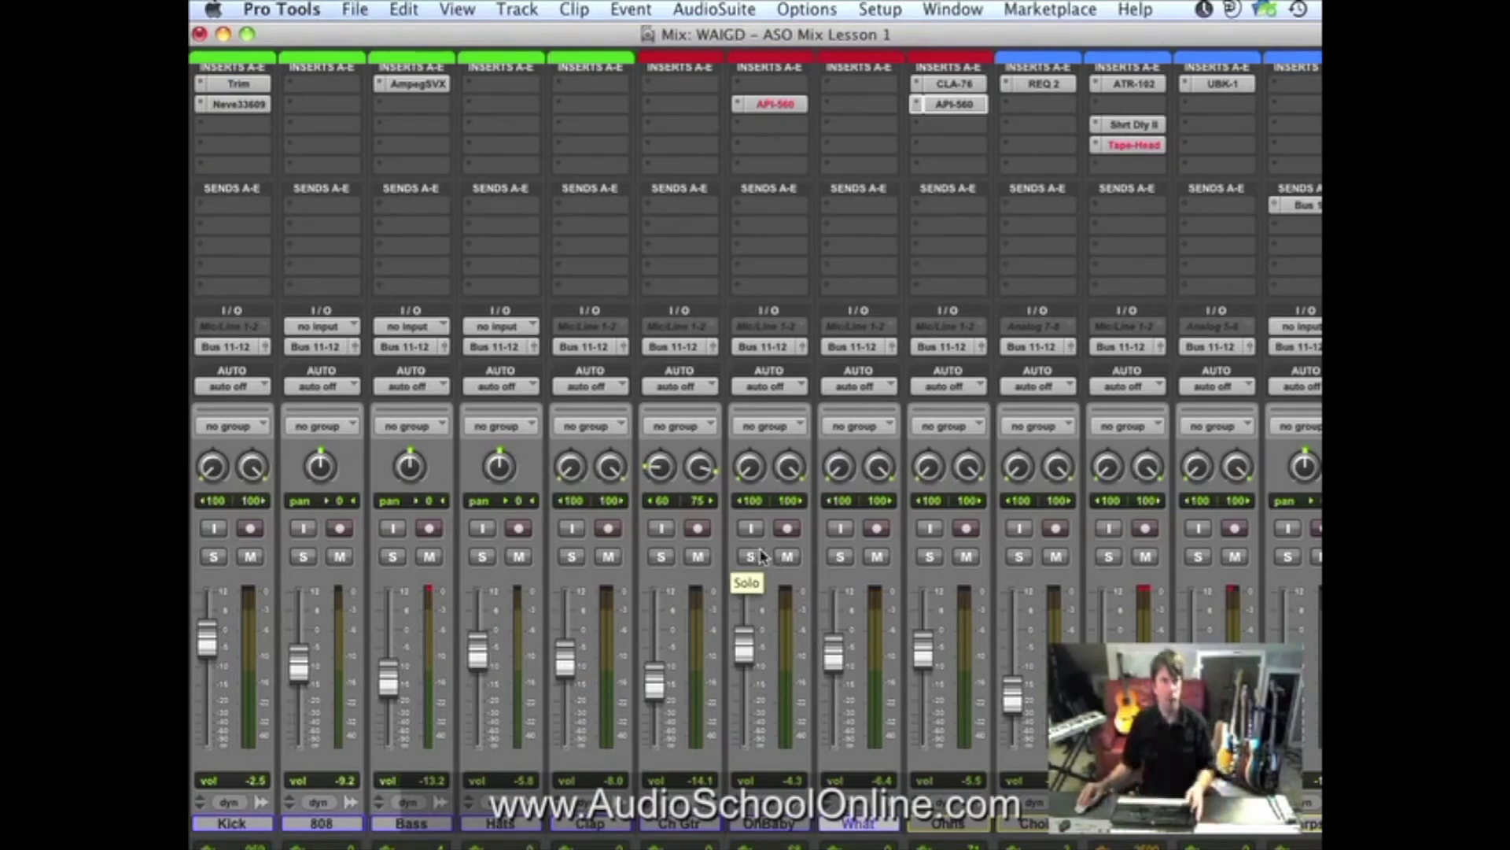
key("super+equal")
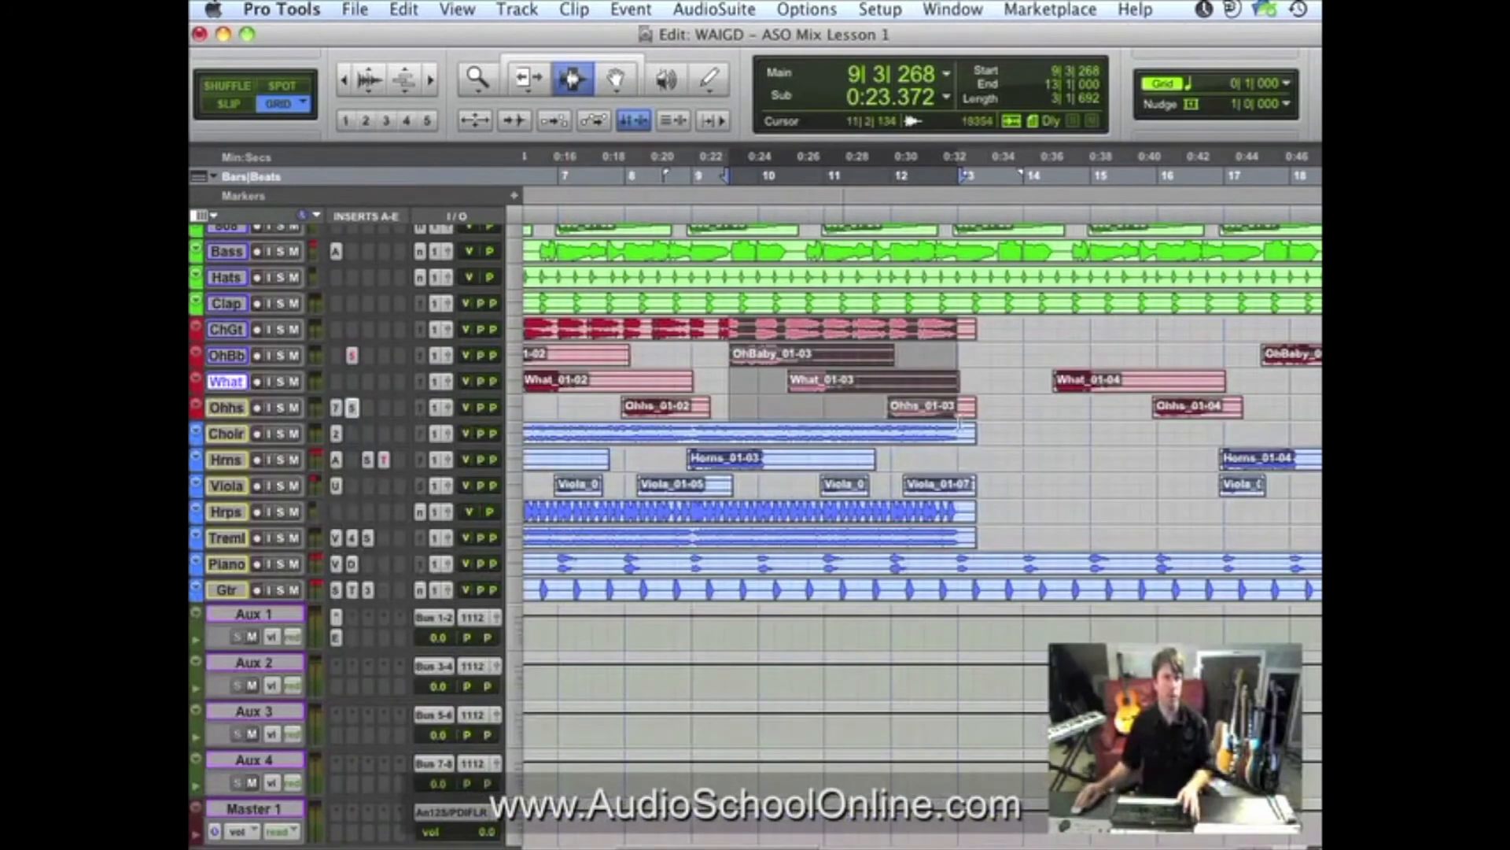
left_click(740, 364)
left_click(725, 365)
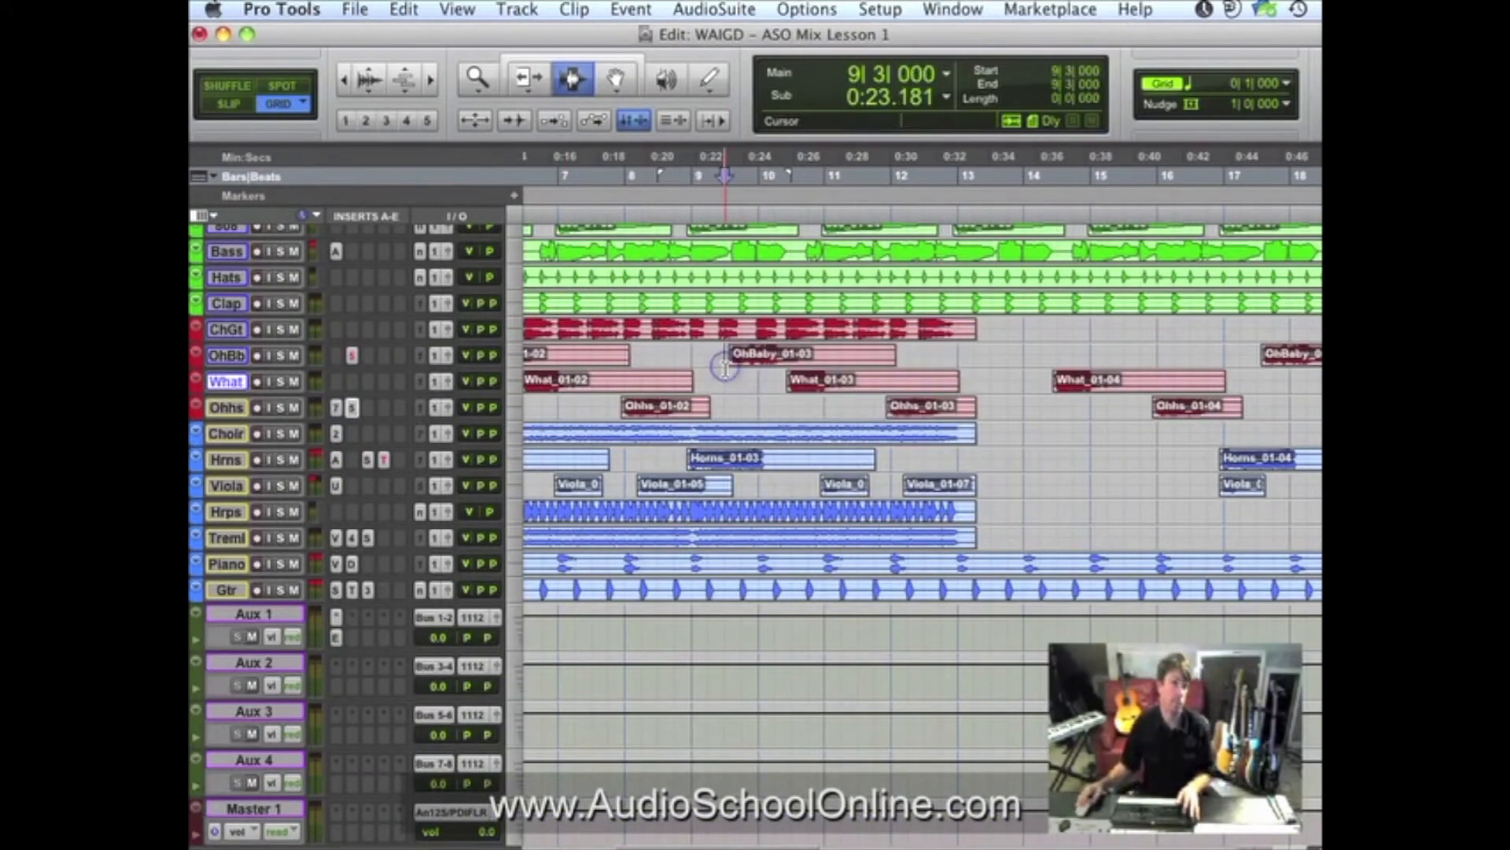
key("space")
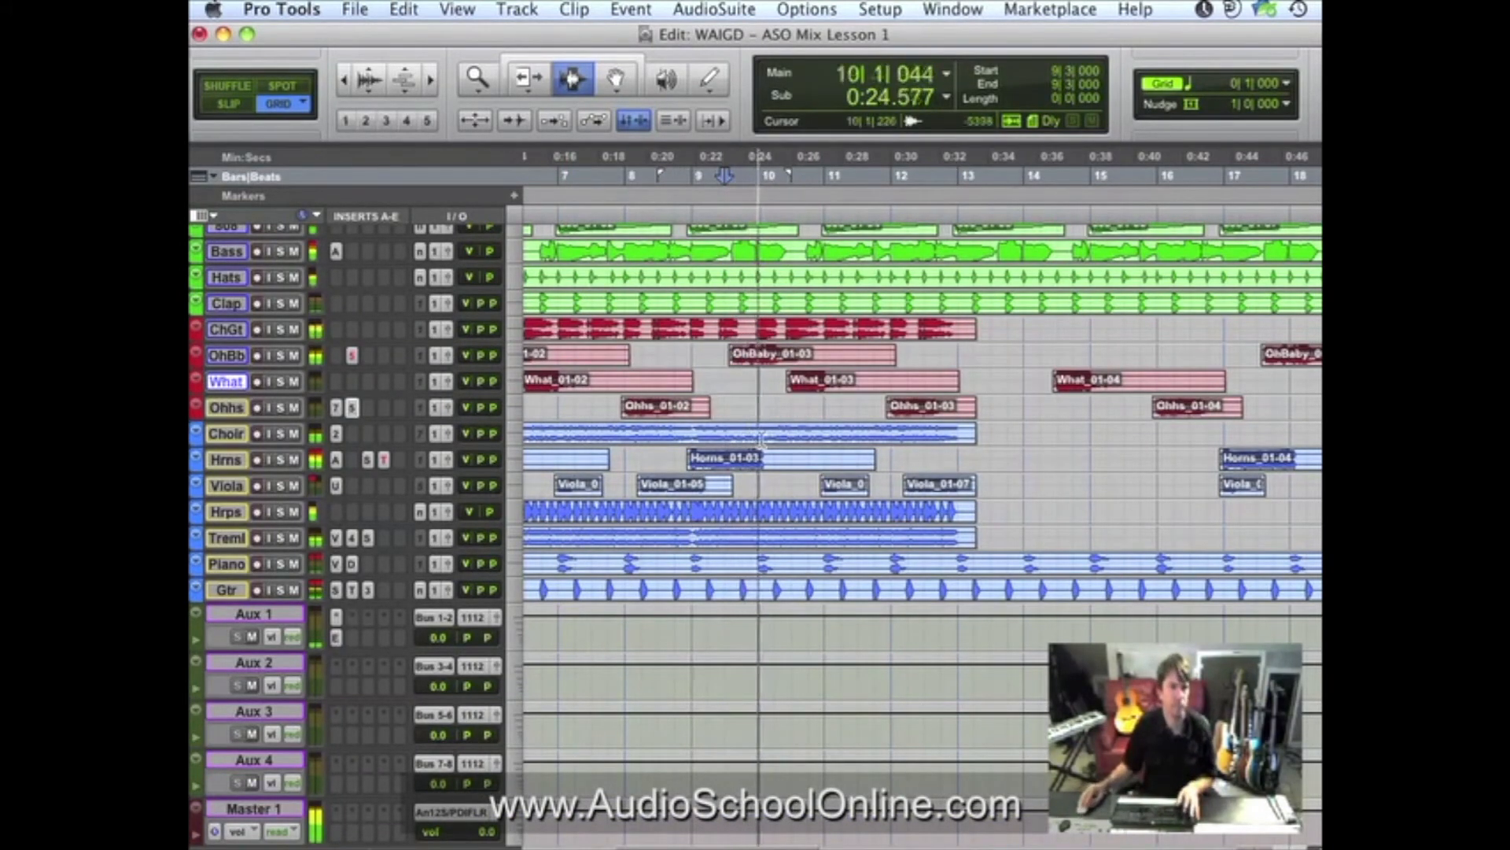
scroll(769, 435, "up", 1)
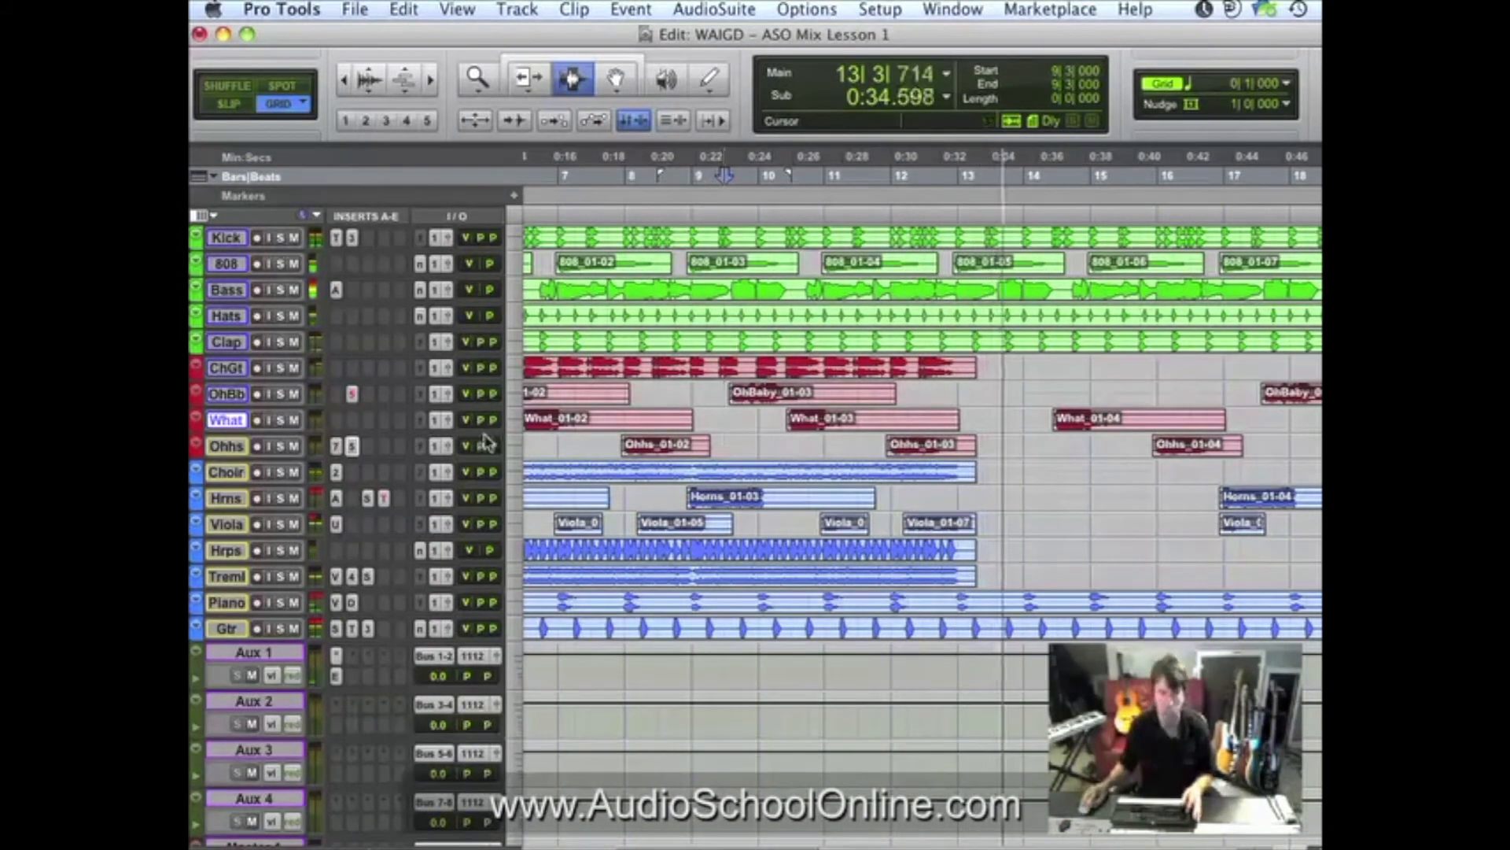
key("space")
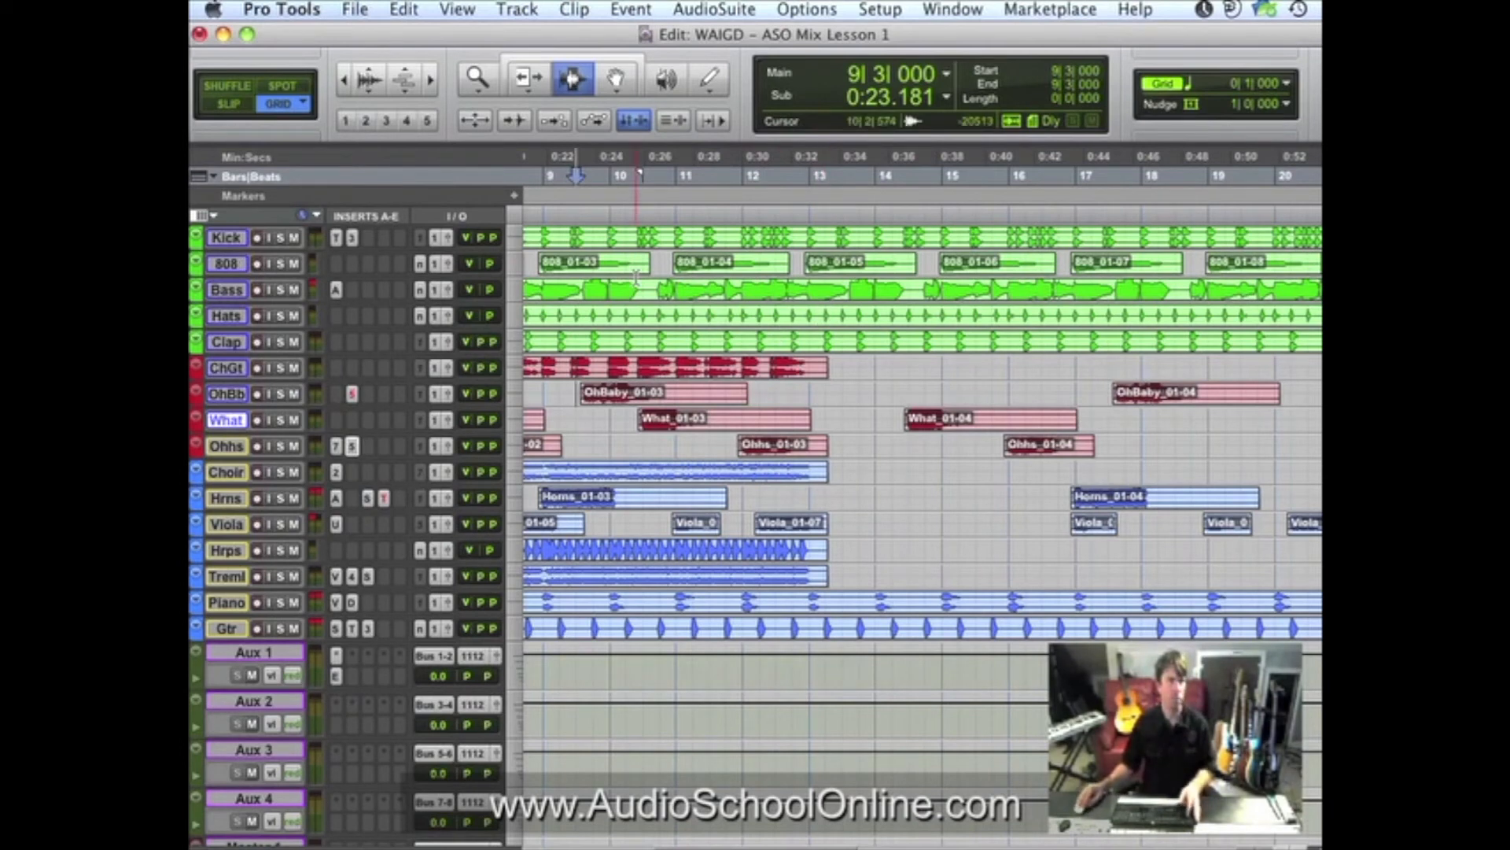
Solo the Bass track during playback and add the mono UAD Little Labs VOG in its second insert slot.
left_click(223, 290)
left_click(281, 291)
key("space")
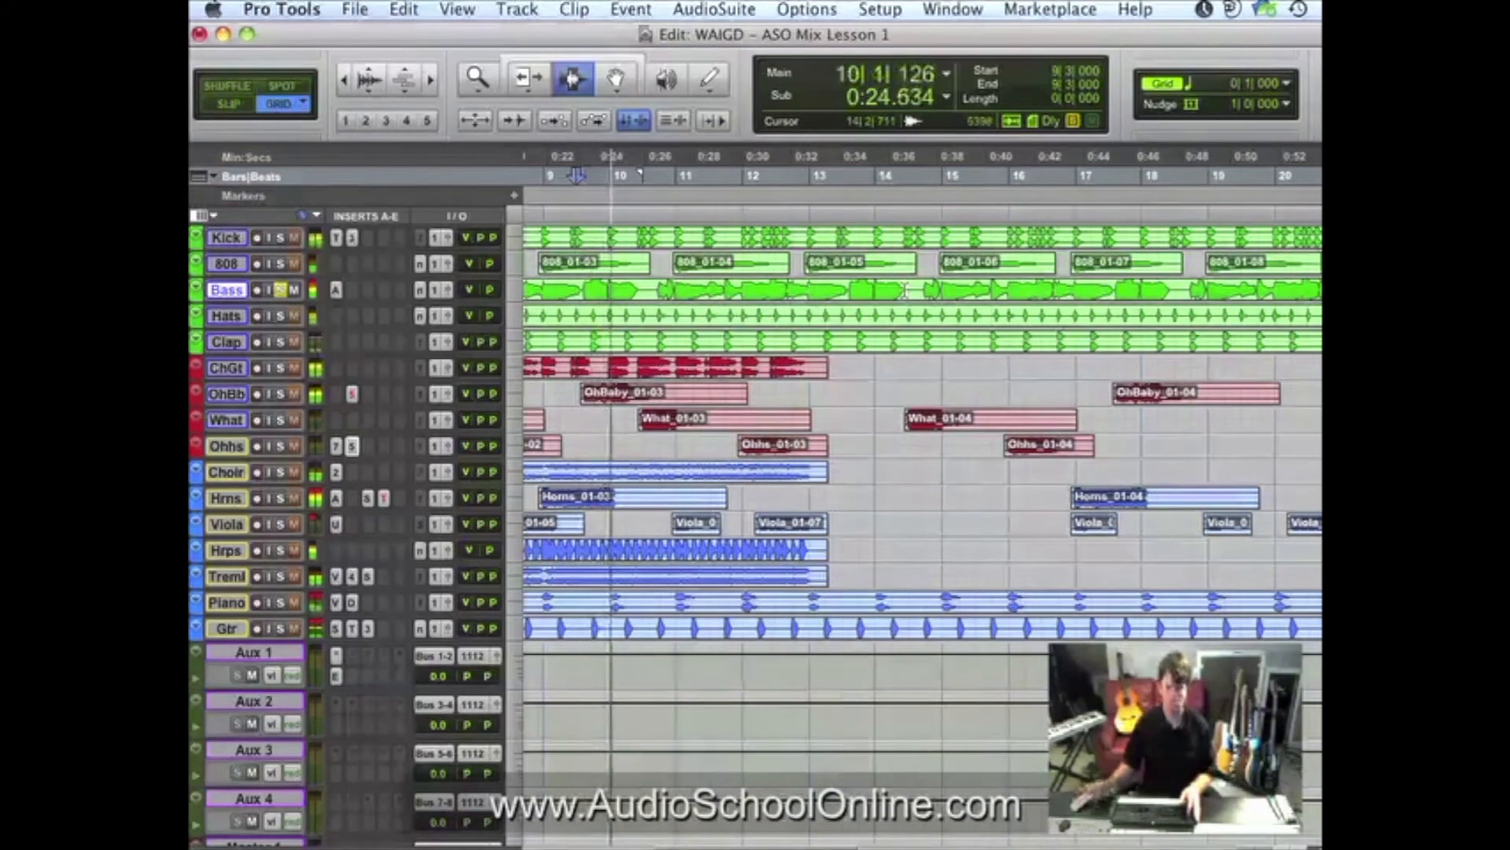
key("super+equal")
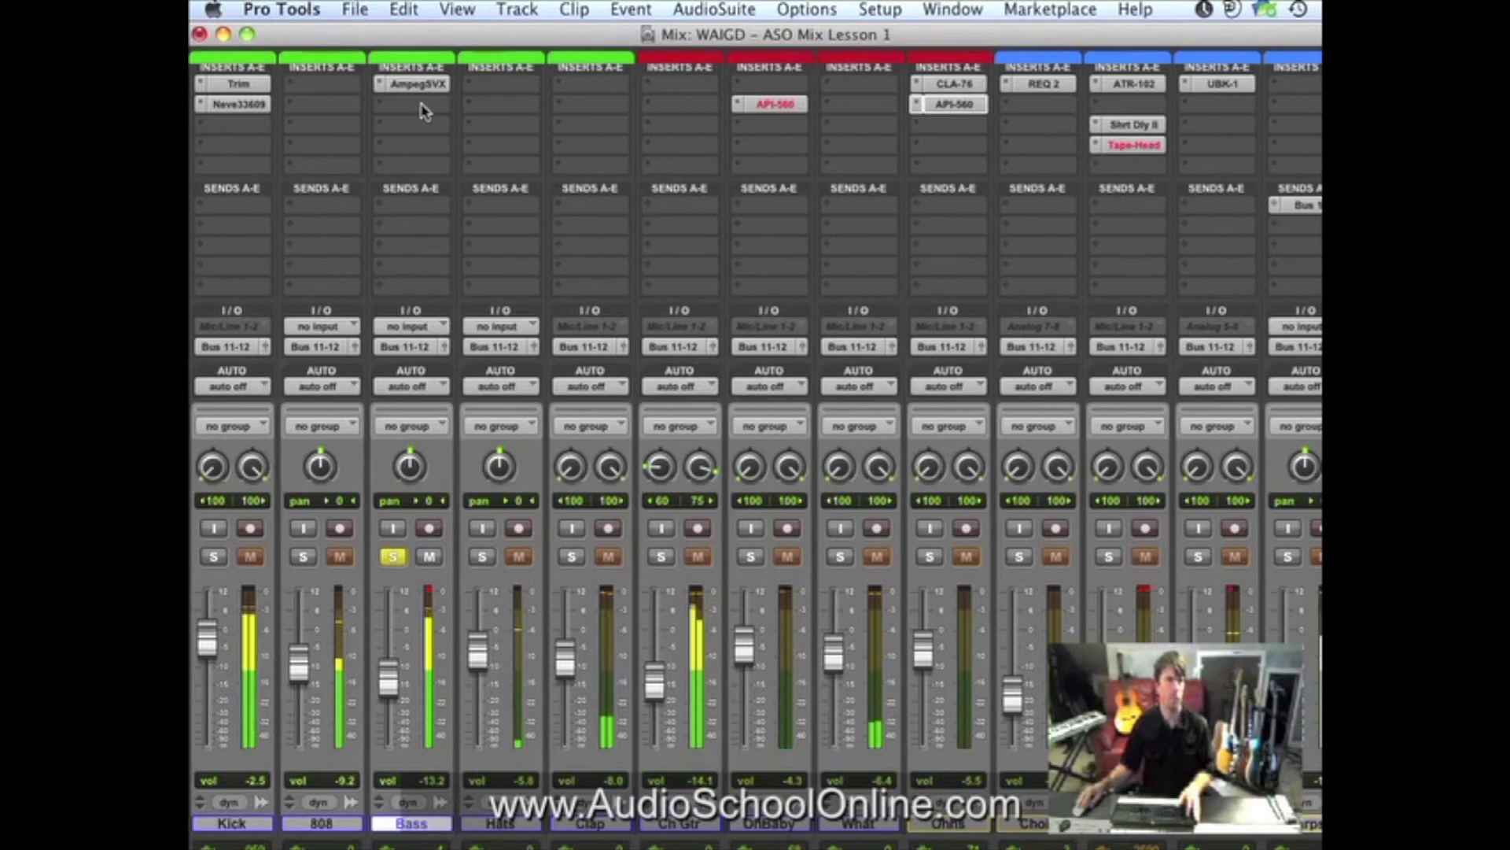
left_click(424, 113)
mouse_move(429, 161)
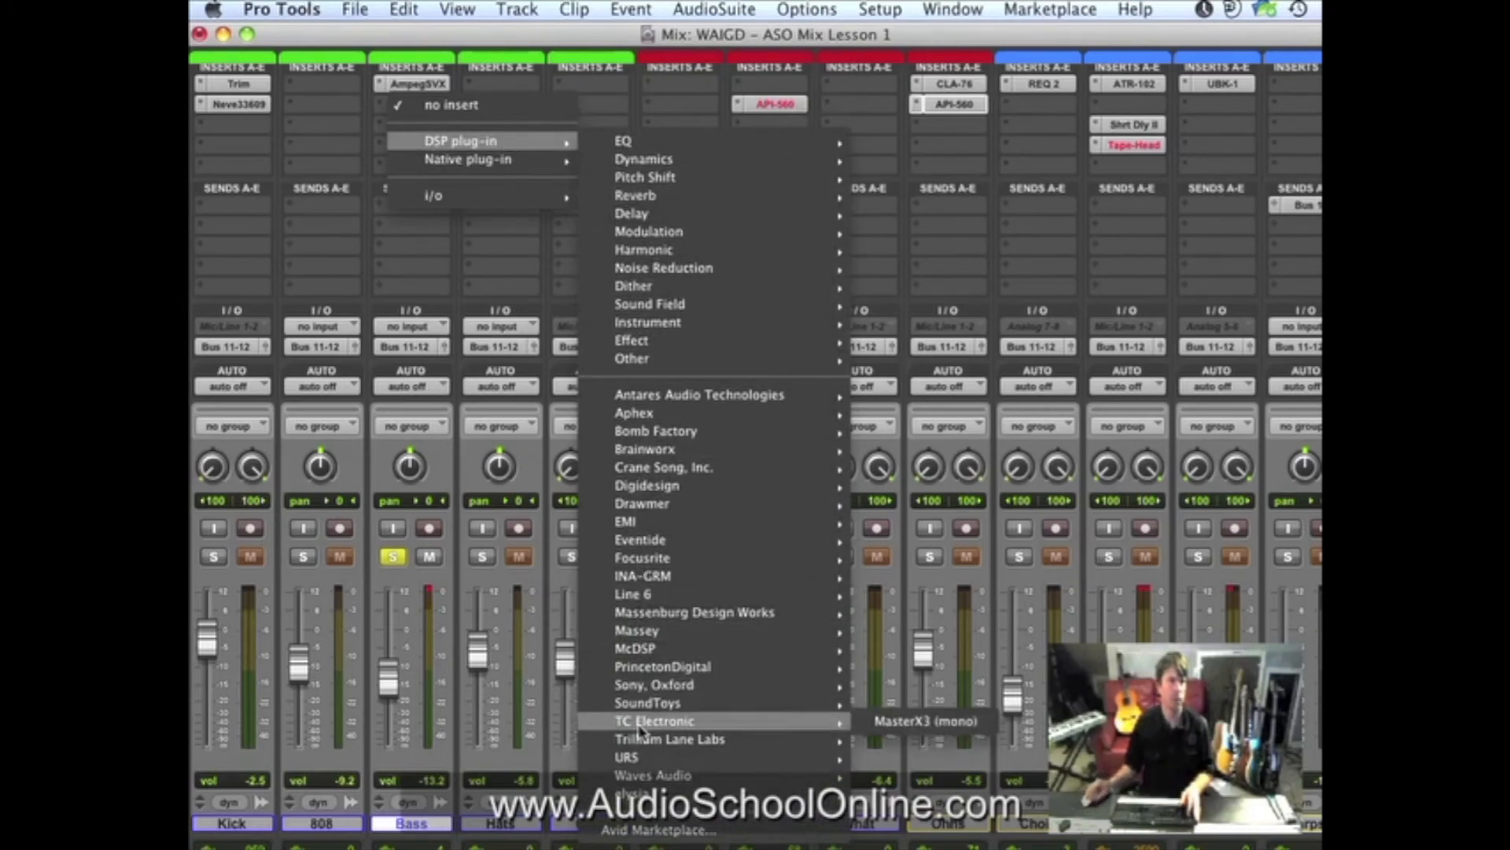
mouse_move(641, 779)
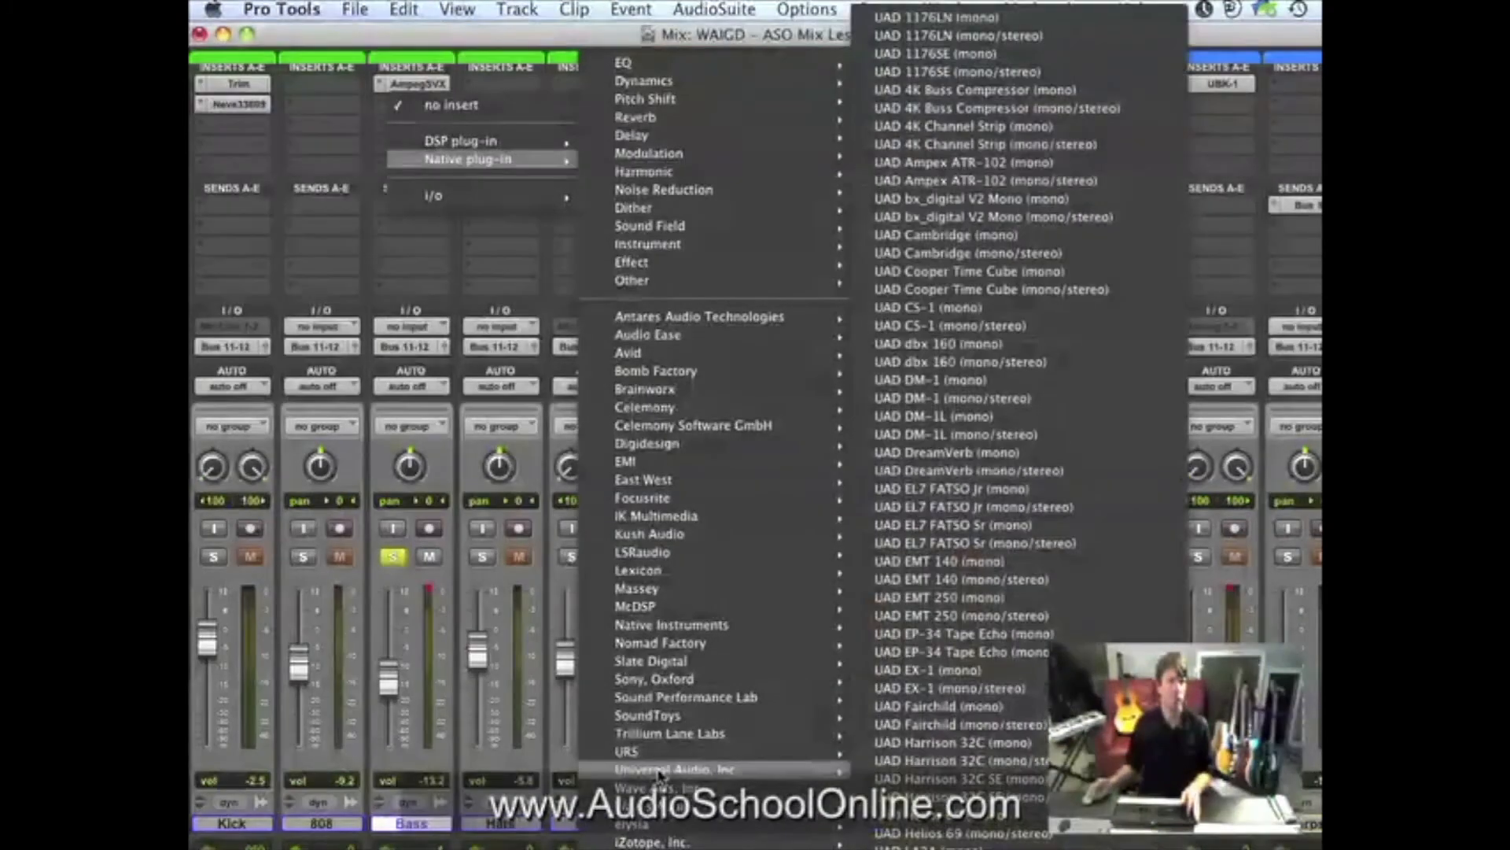
scroll(994, 749, "down", 5)
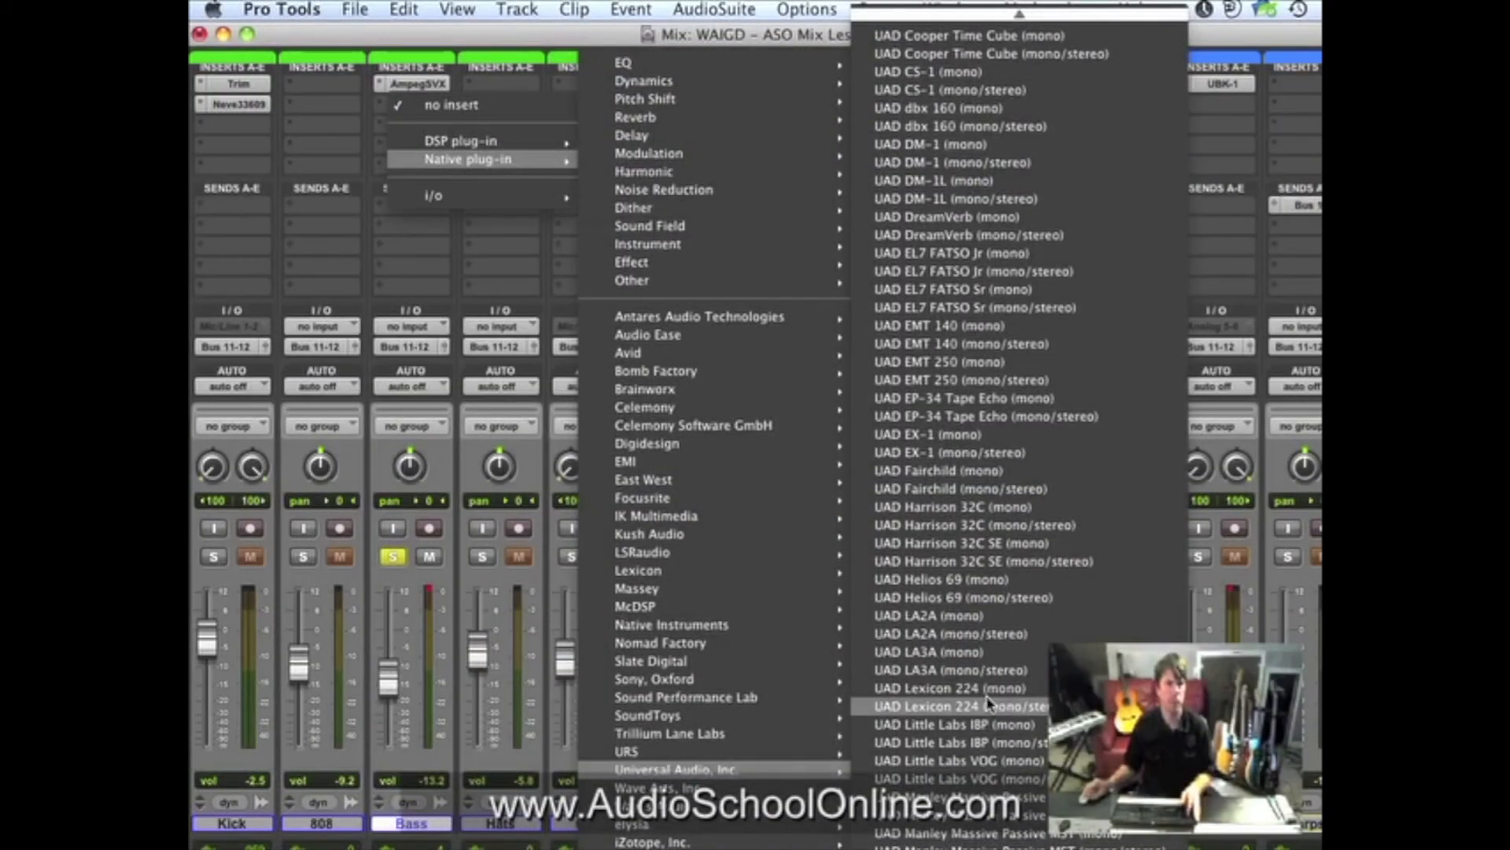
left_click(994, 763)
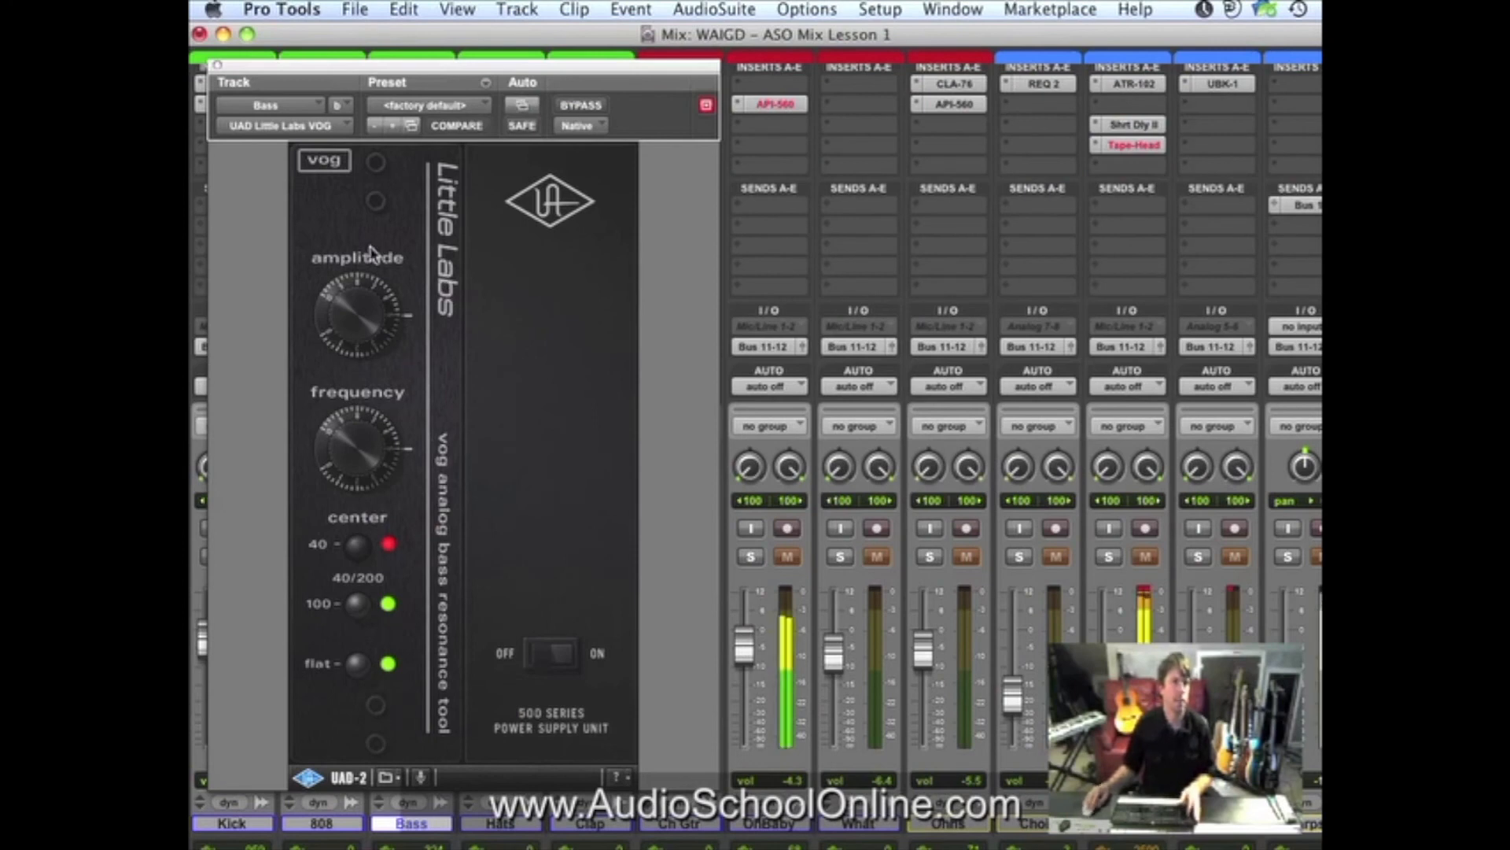
Compare the Bass with the VOG bypassed, close the plug-in, and unsolo the track to hear the full mix.
left_click(582, 106)
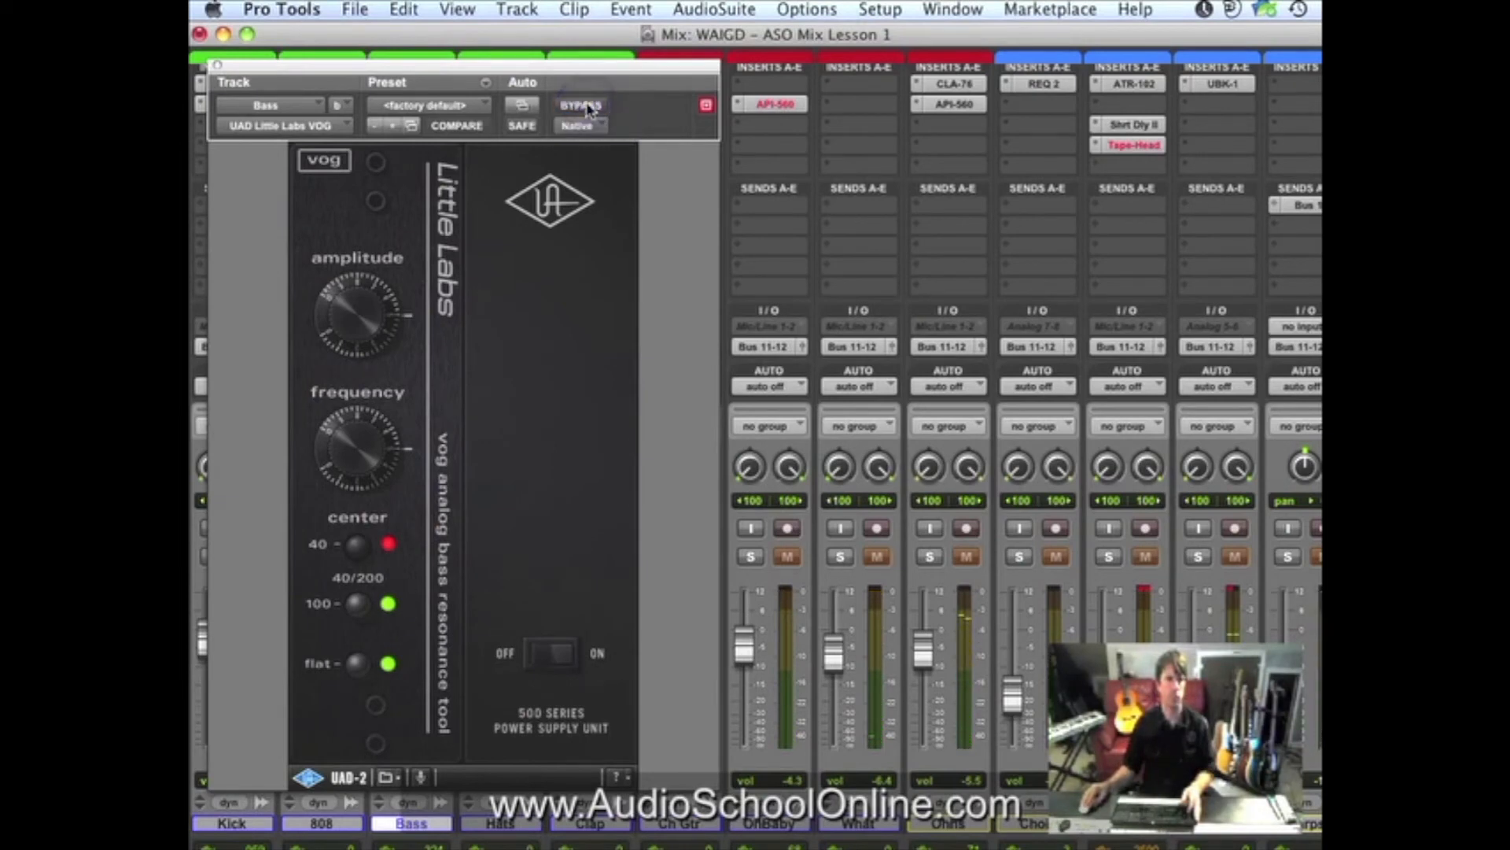
left_click(215, 66)
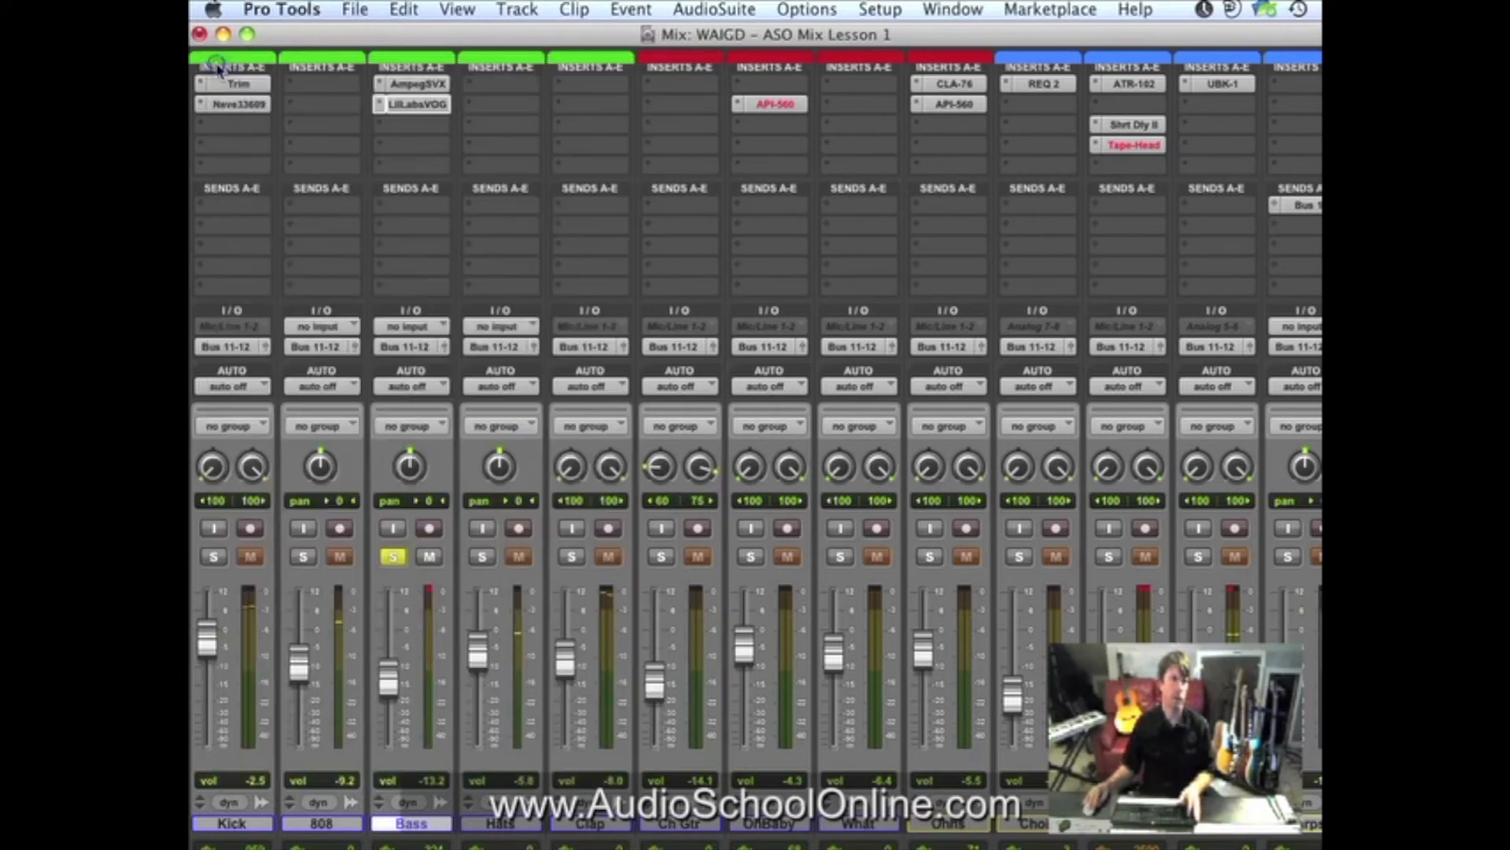
left_click(394, 557)
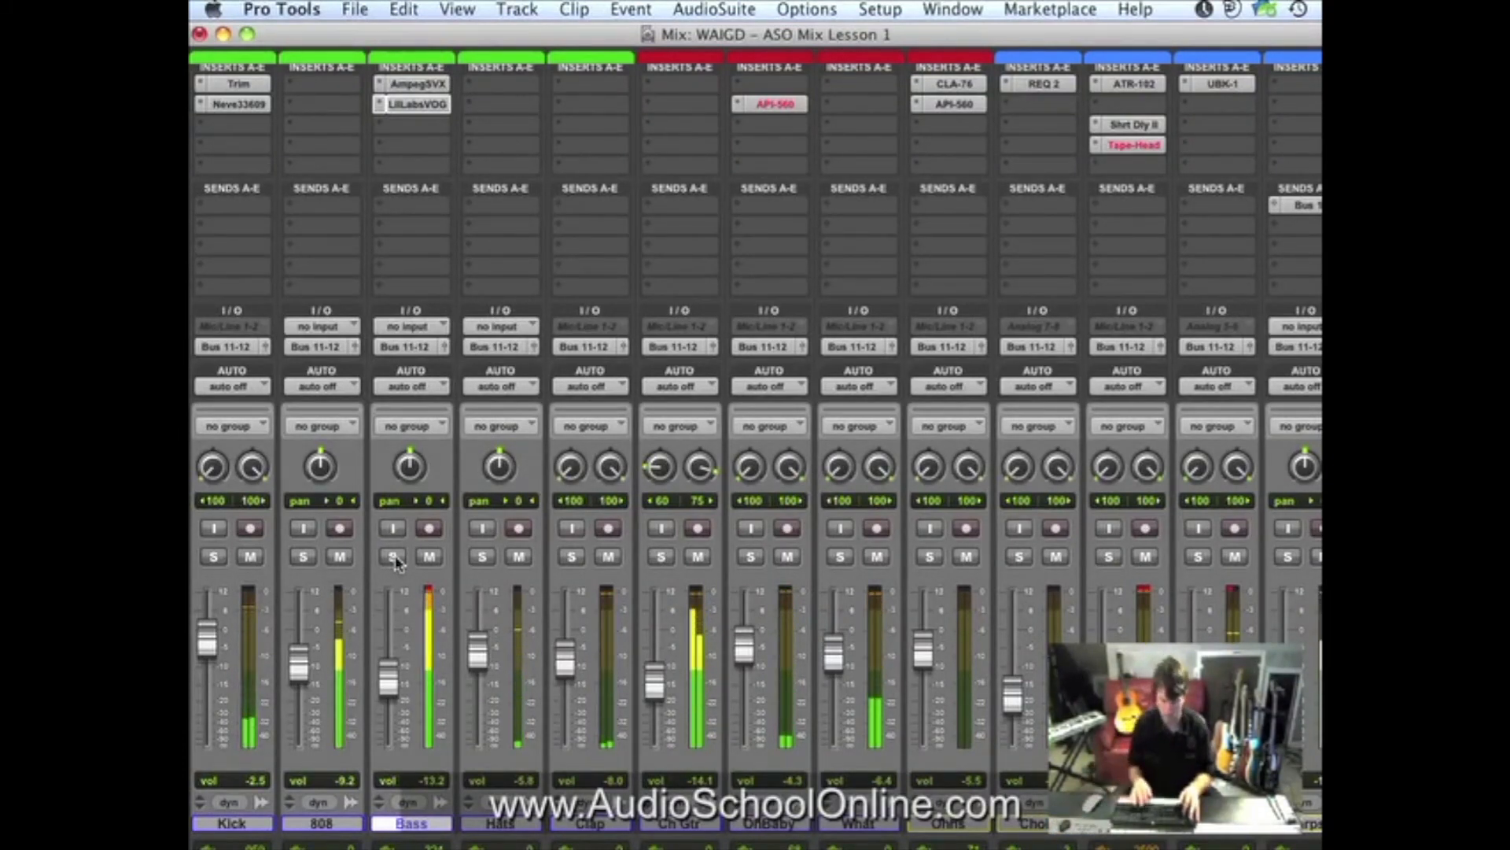
Solo the Bass again and add a Bus 1-2 send on its first send slot at -13.2 dB.
key("super+equal")
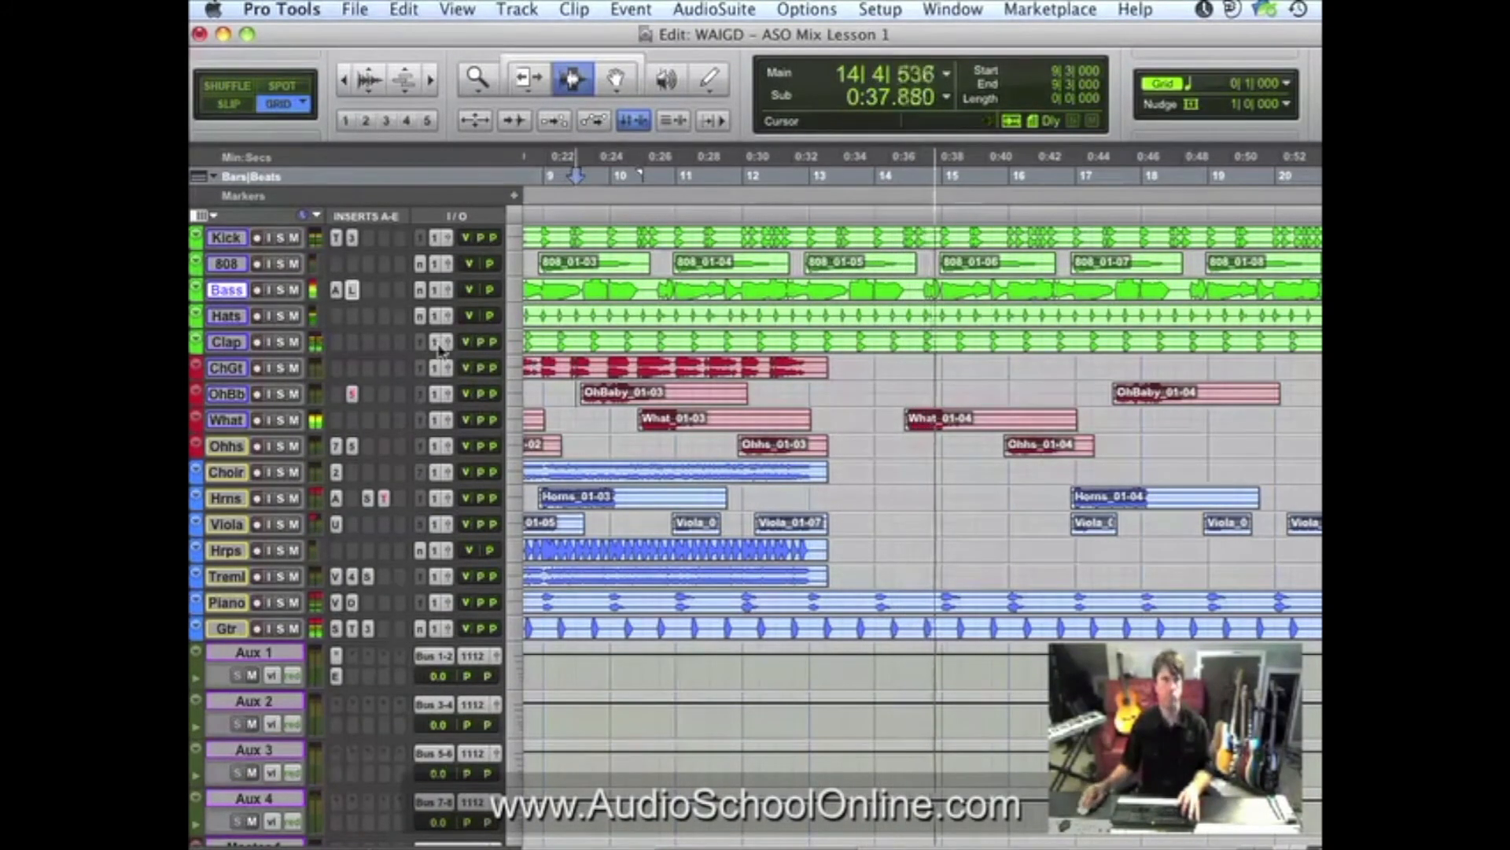
key("space")
left_click(281, 293)
key("super+equal")
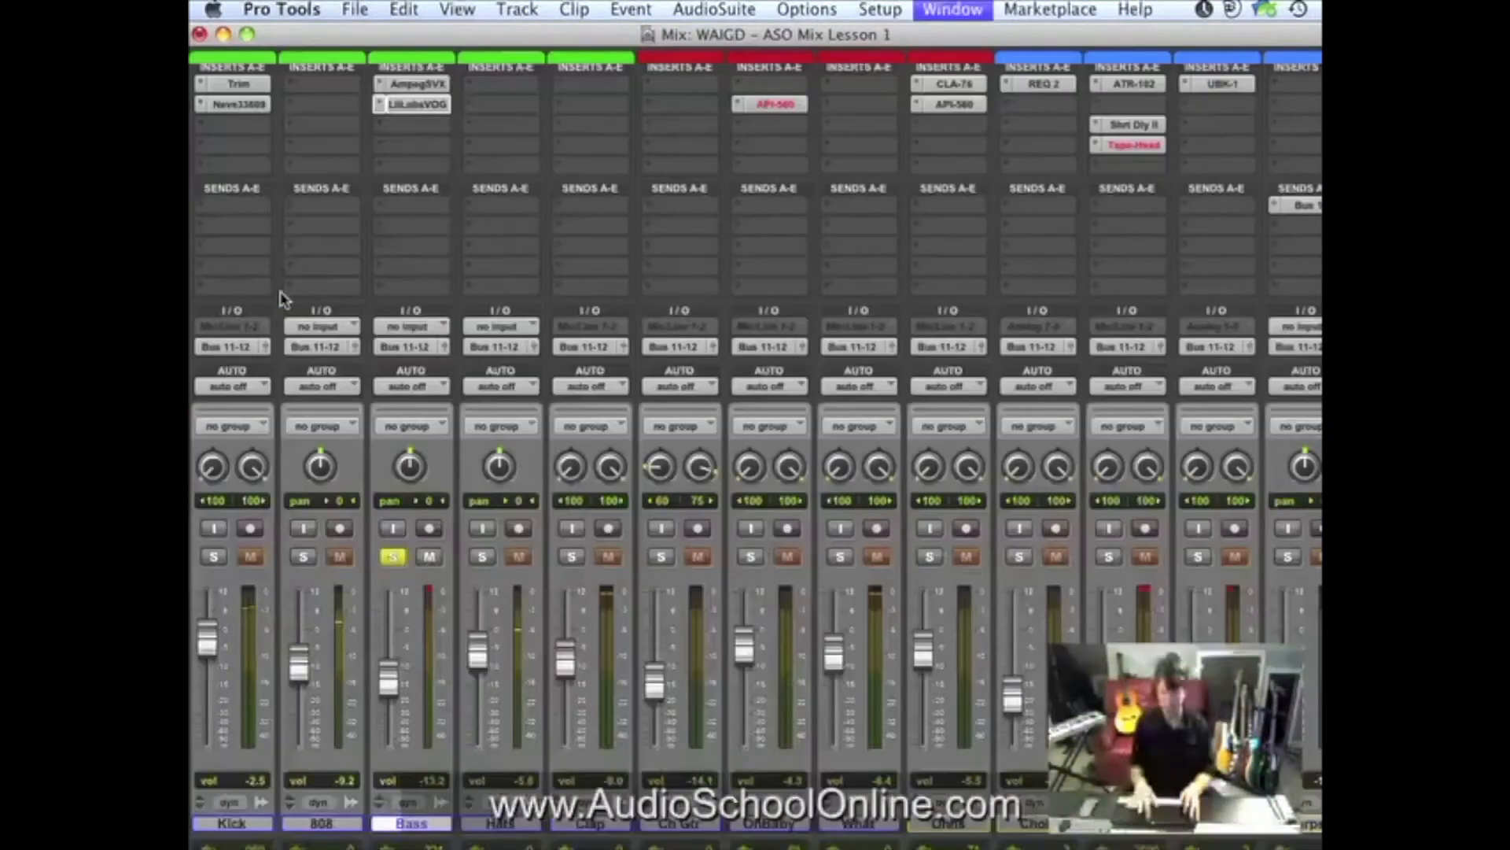
left_click(423, 211)
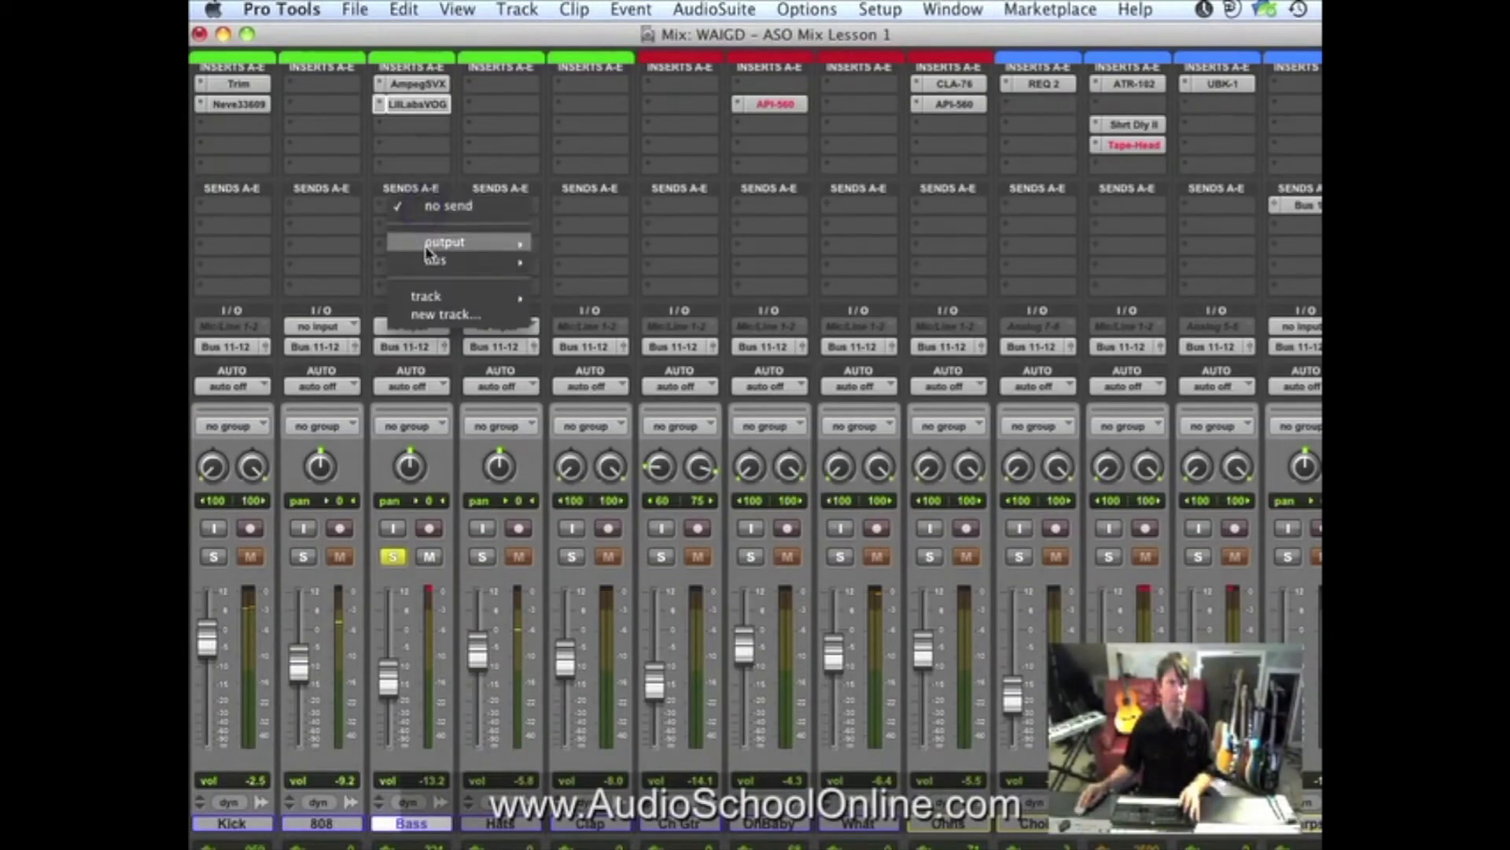
mouse_move(472, 261)
left_click(608, 17)
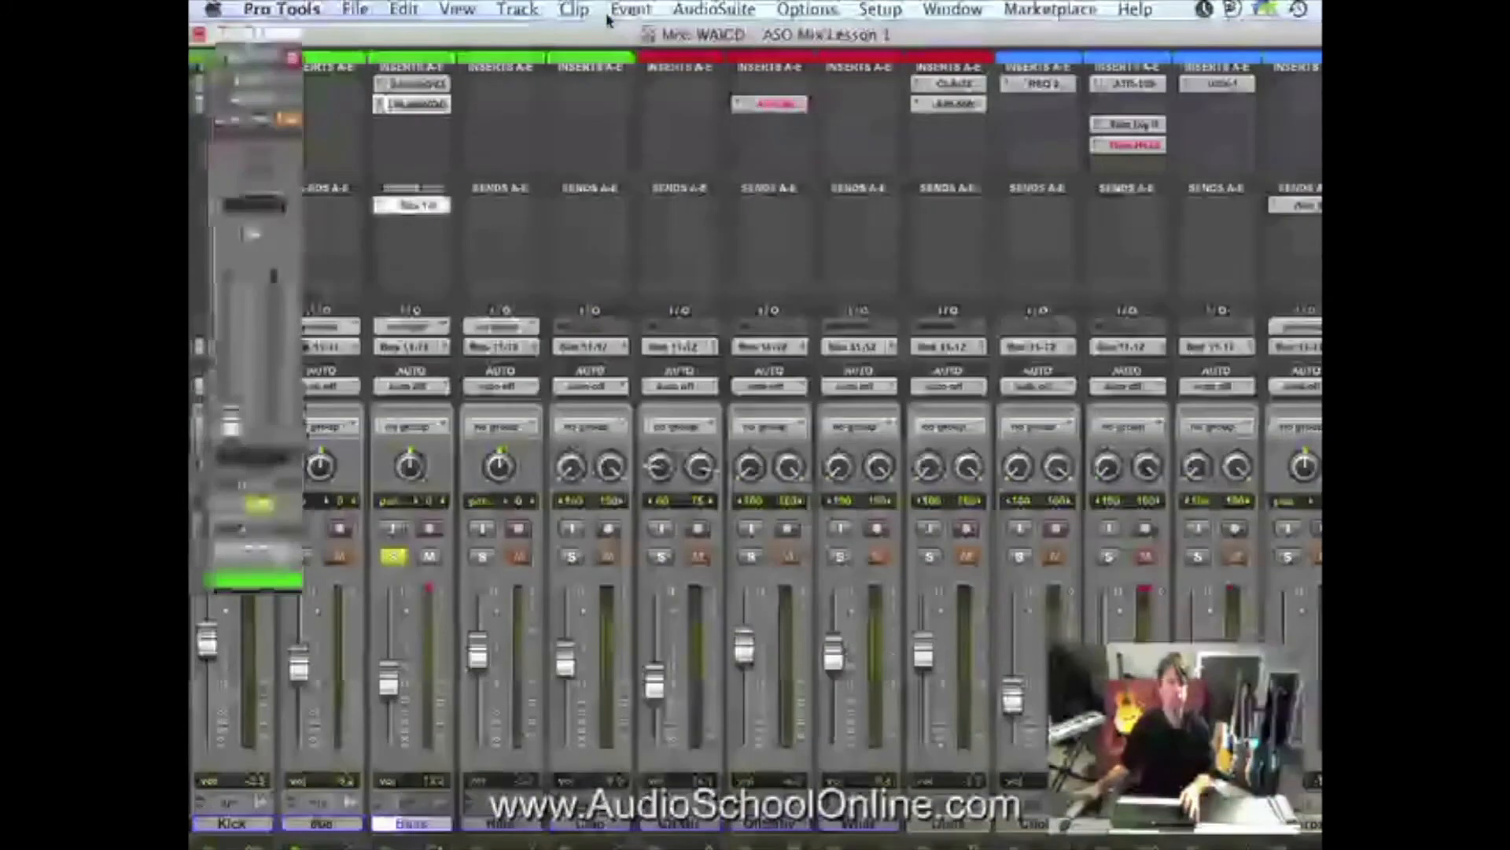
left_click_drag(234, 429, 229, 360)
left_click_drag(230, 362, 232, 356)
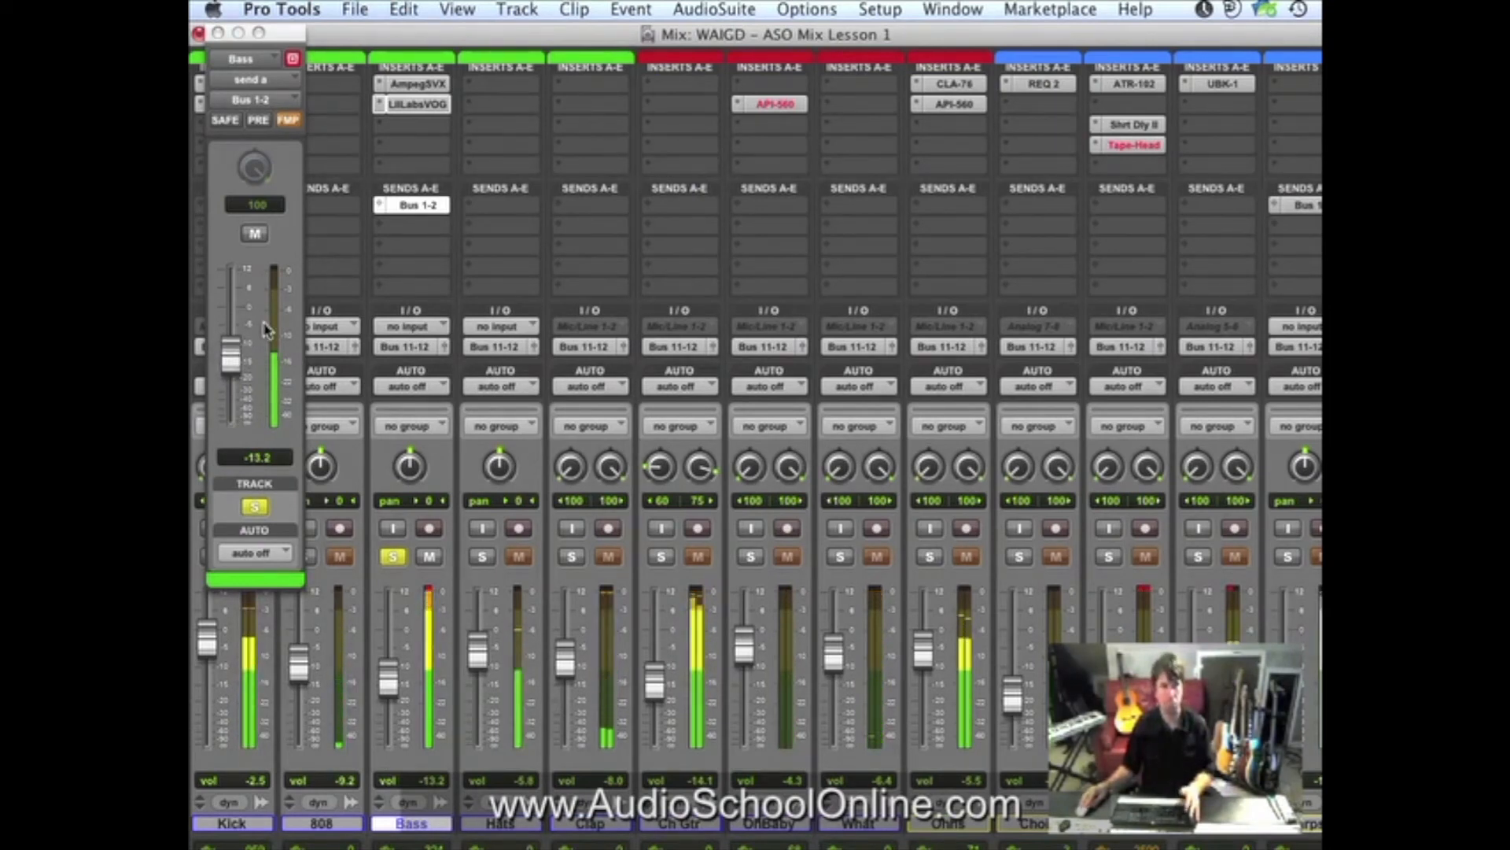
Compare the Bass with its Bus 1-2 send muted and unmuted, set the send to -12.0 dB, and unsolo the track.
left_click(255, 234)
left_click(254, 234)
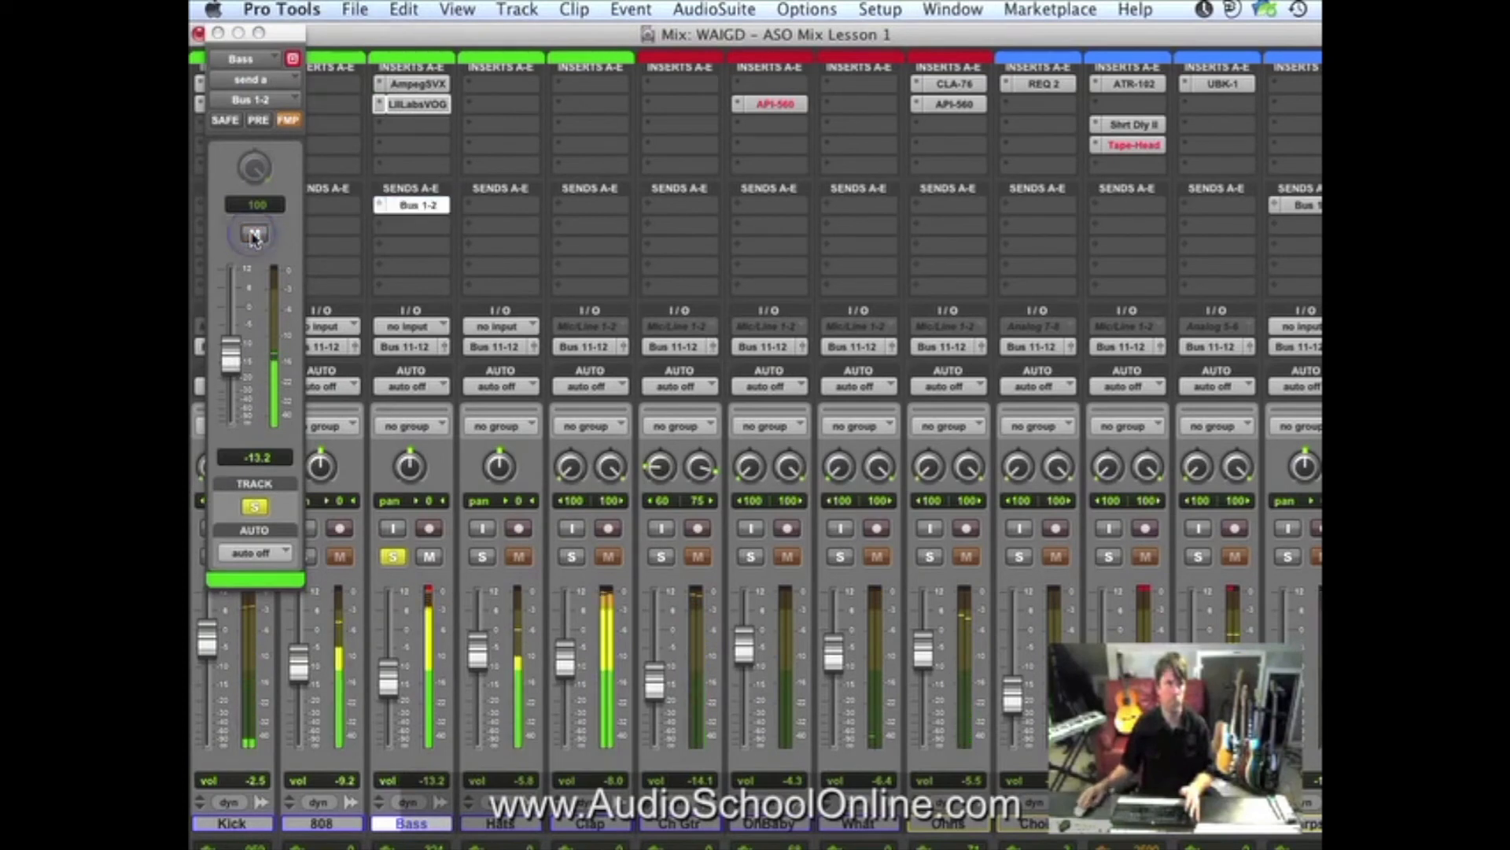
left_click(254, 234)
left_click(254, 234)
left_click_drag(231, 358, 235, 349)
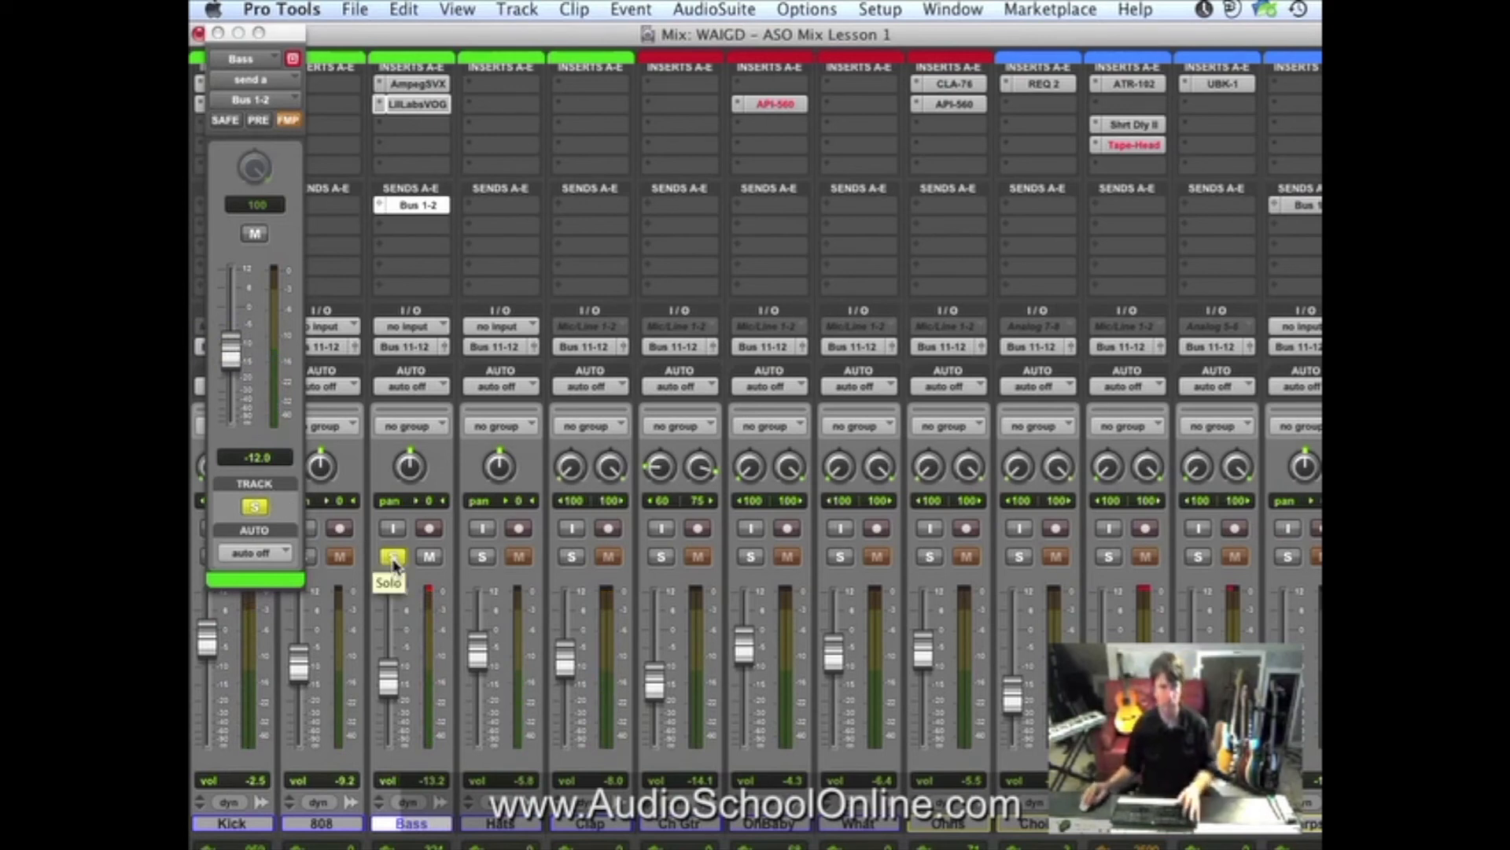
left_click(393, 557)
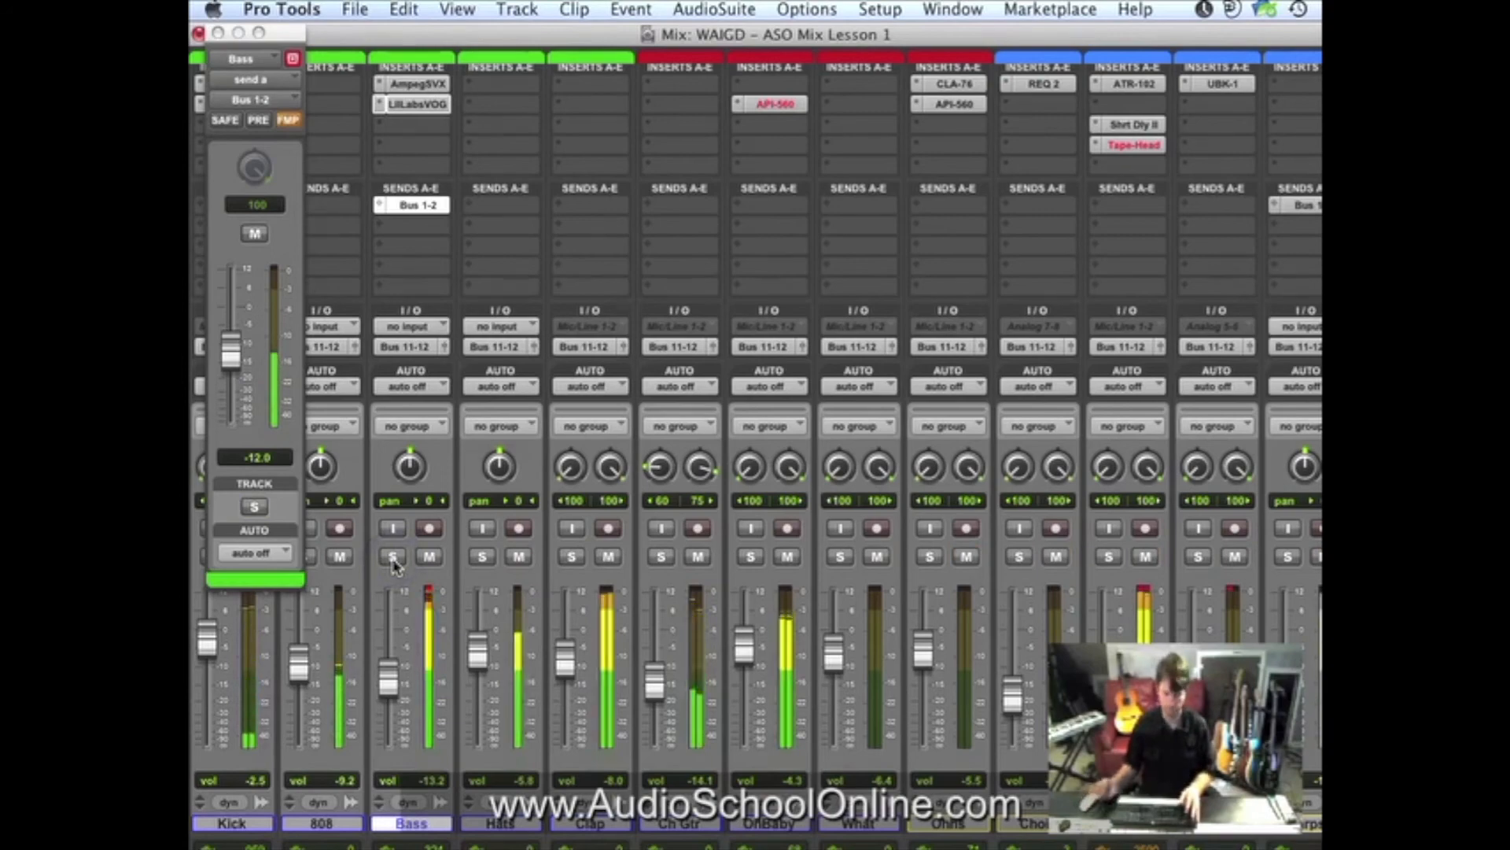
During playback, raise the Gtr fader to -12.9 dB and the Horns fader to -17.8 dB.
key("super+equal")
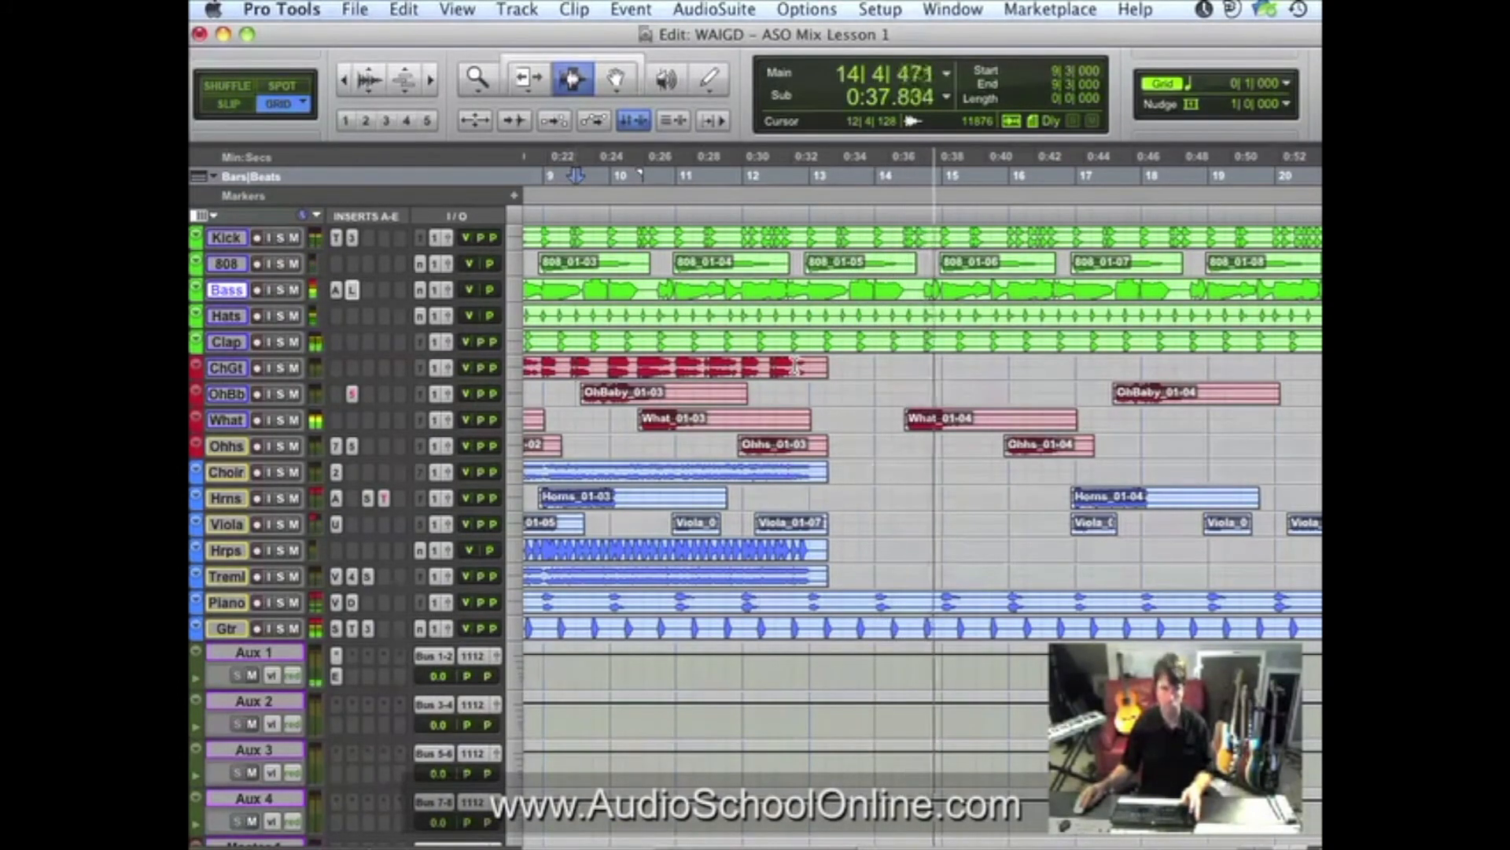
left_click(227, 628)
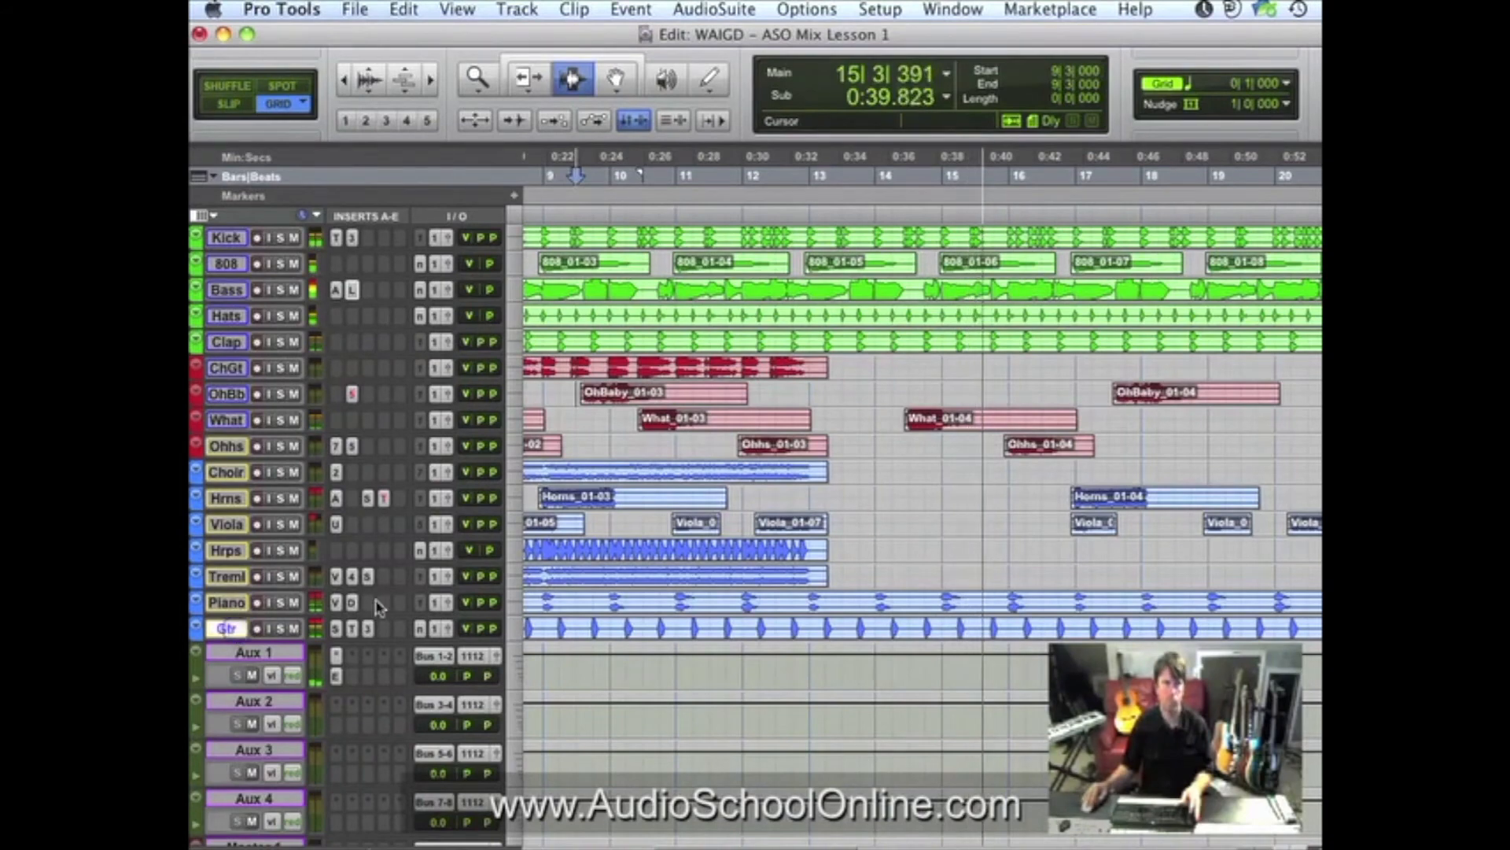
key("super+equal")
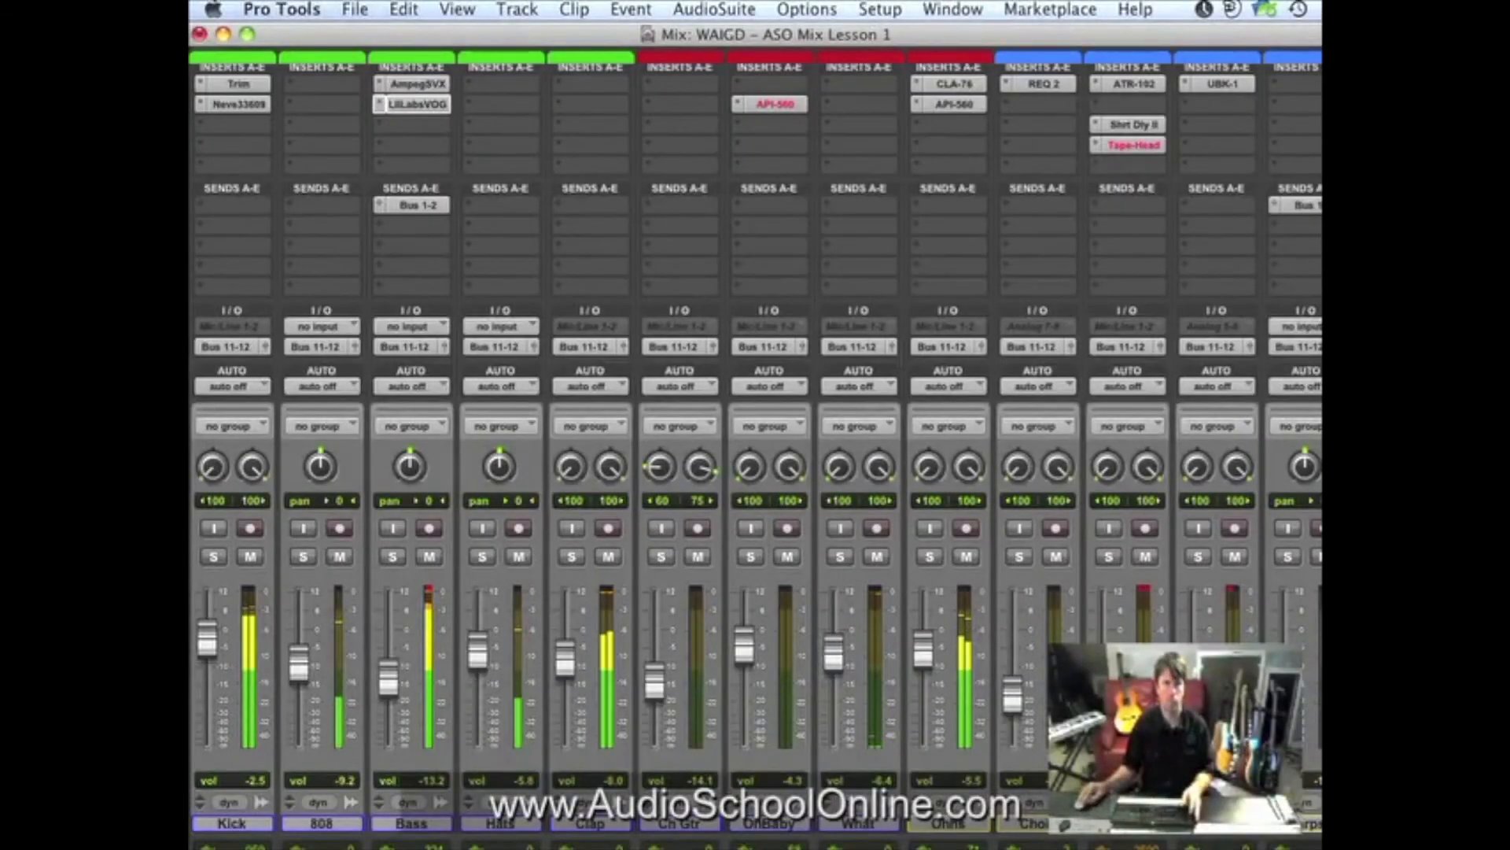
scroll(624, 574, "right", 10)
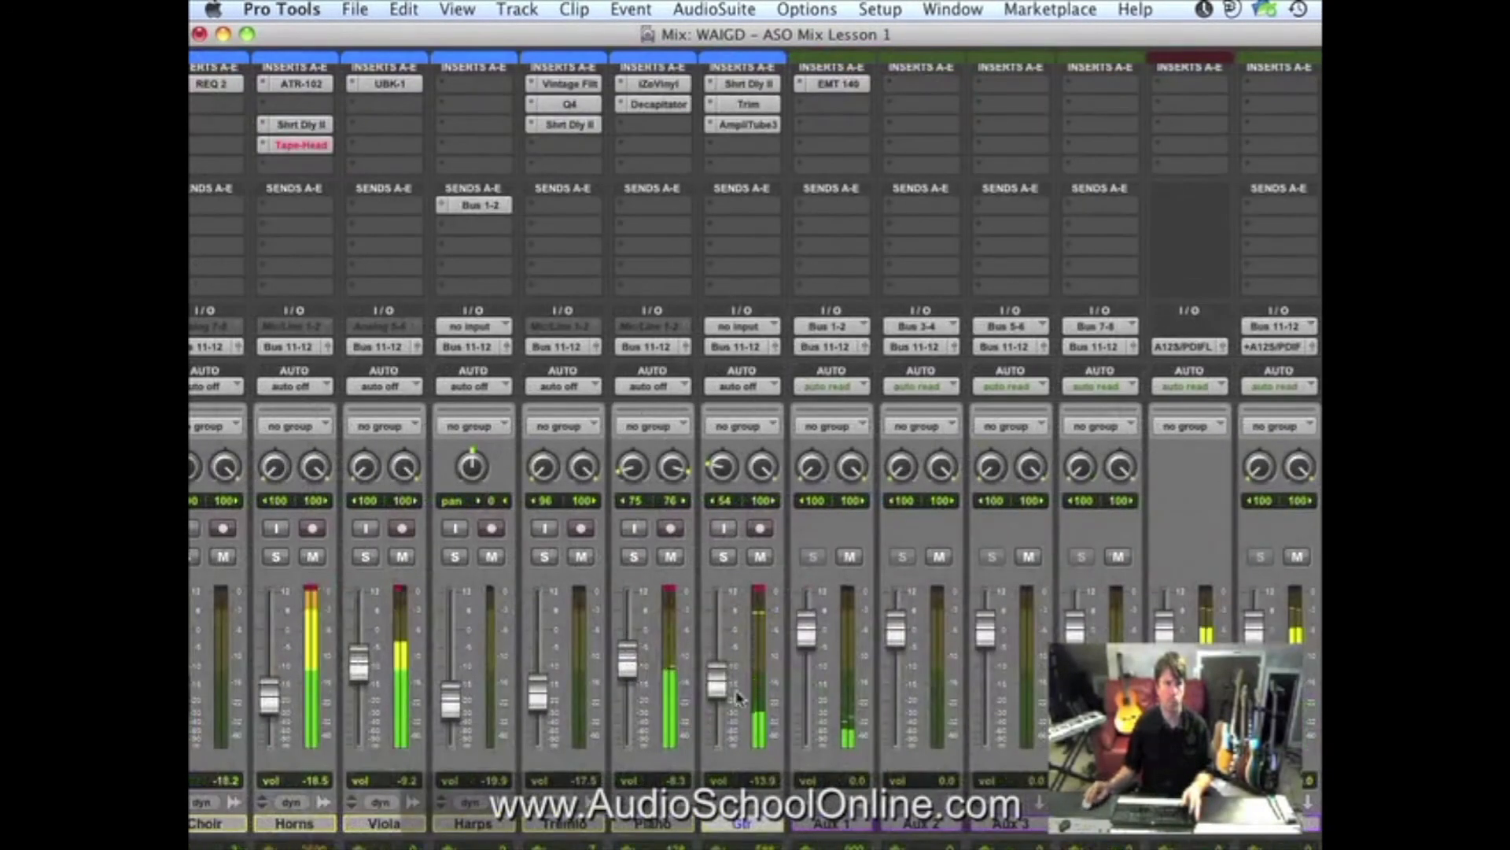
left_click_drag(724, 688, 724, 683)
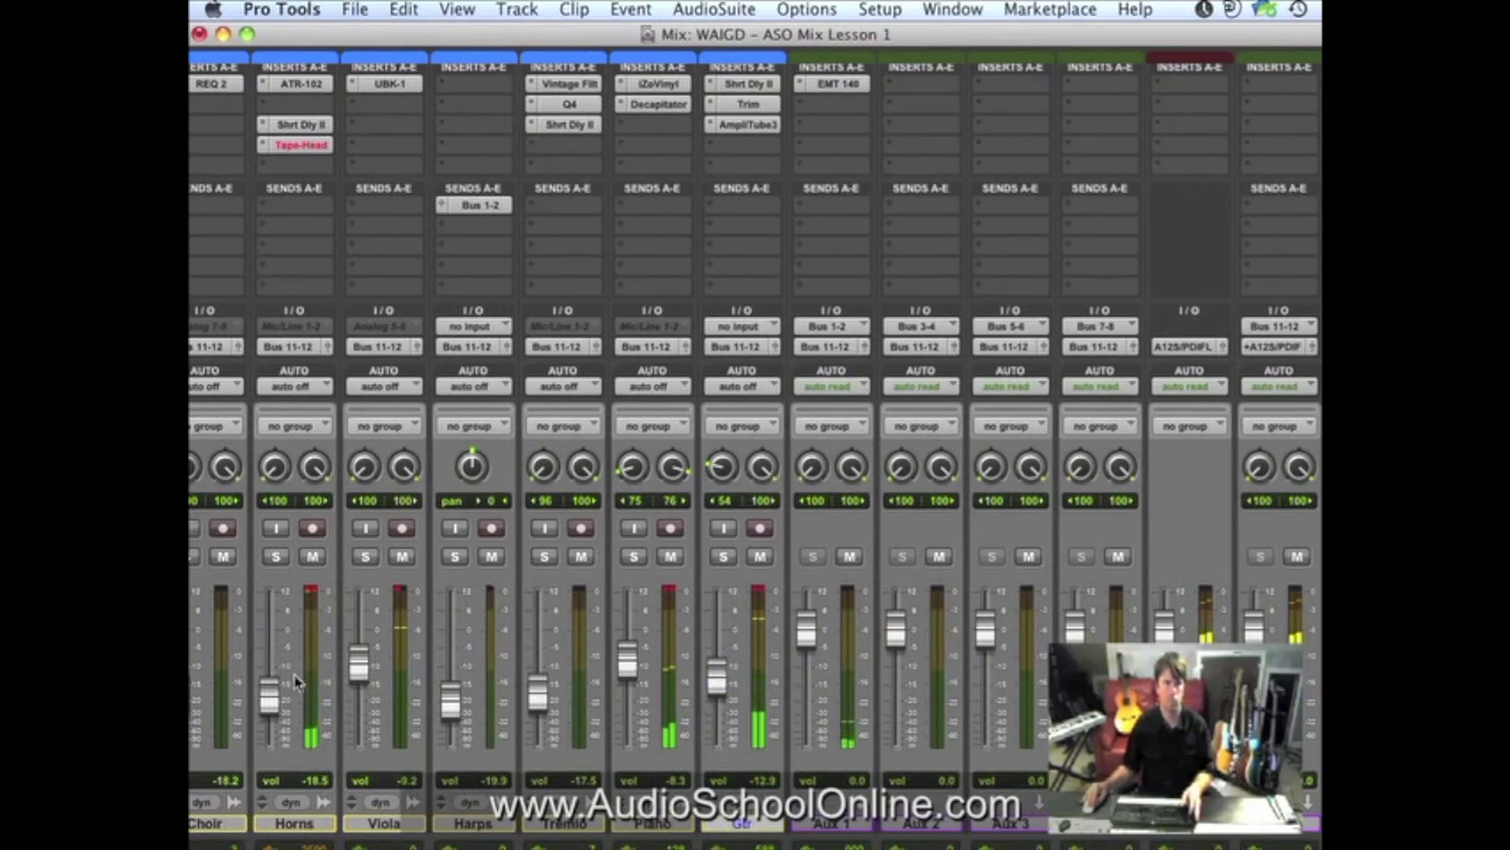
left_click_drag(276, 700, 276, 695)
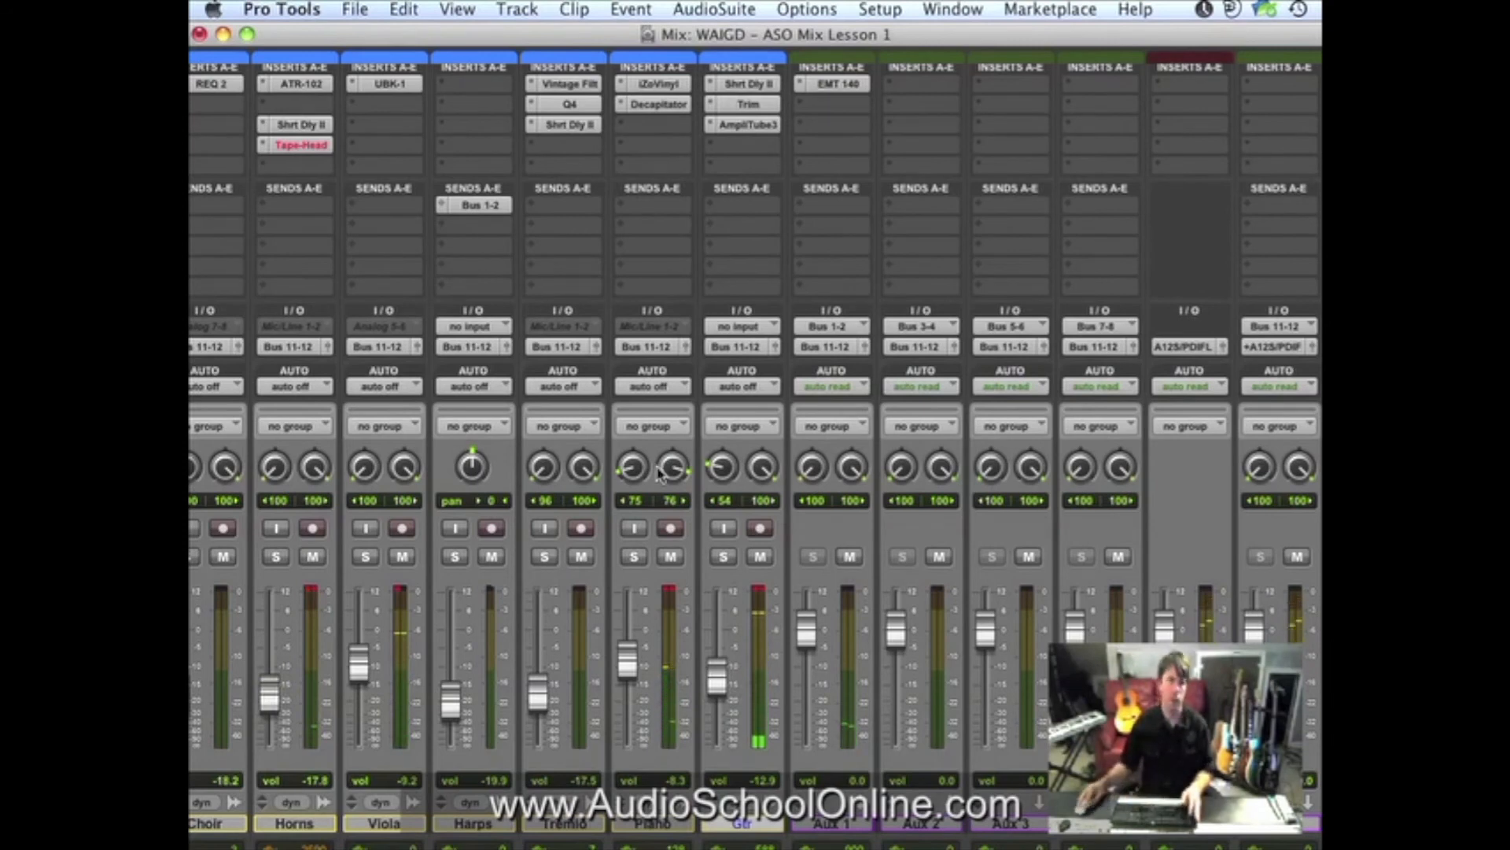
Insert the stereo UAD Ampex ATR-102 on the first insert slot of Master 1 and switch its noise off.
left_click(1209, 87)
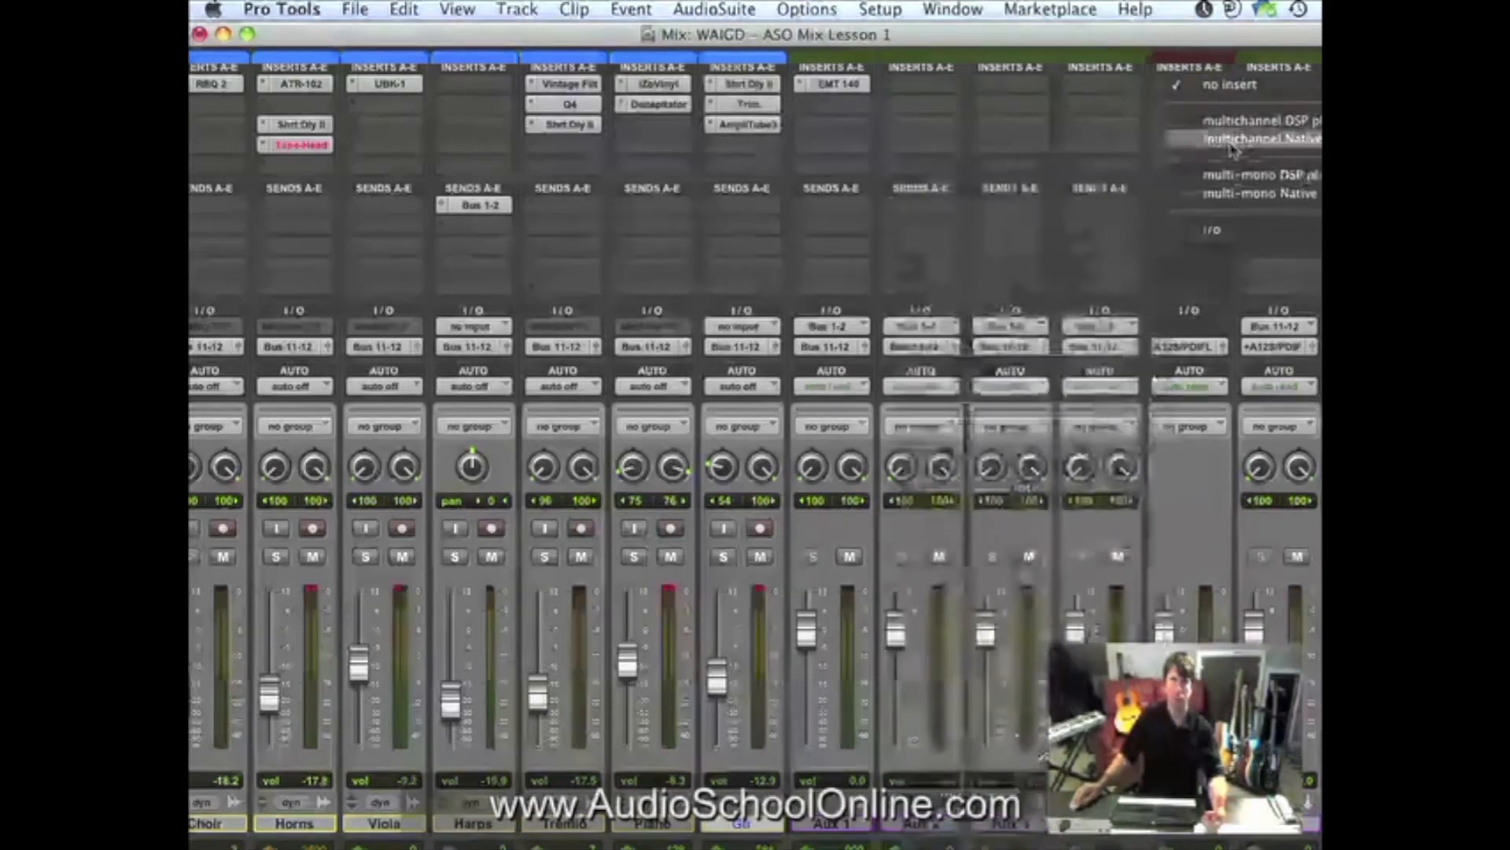
mouse_move(1258, 139)
mouse_move(967, 841)
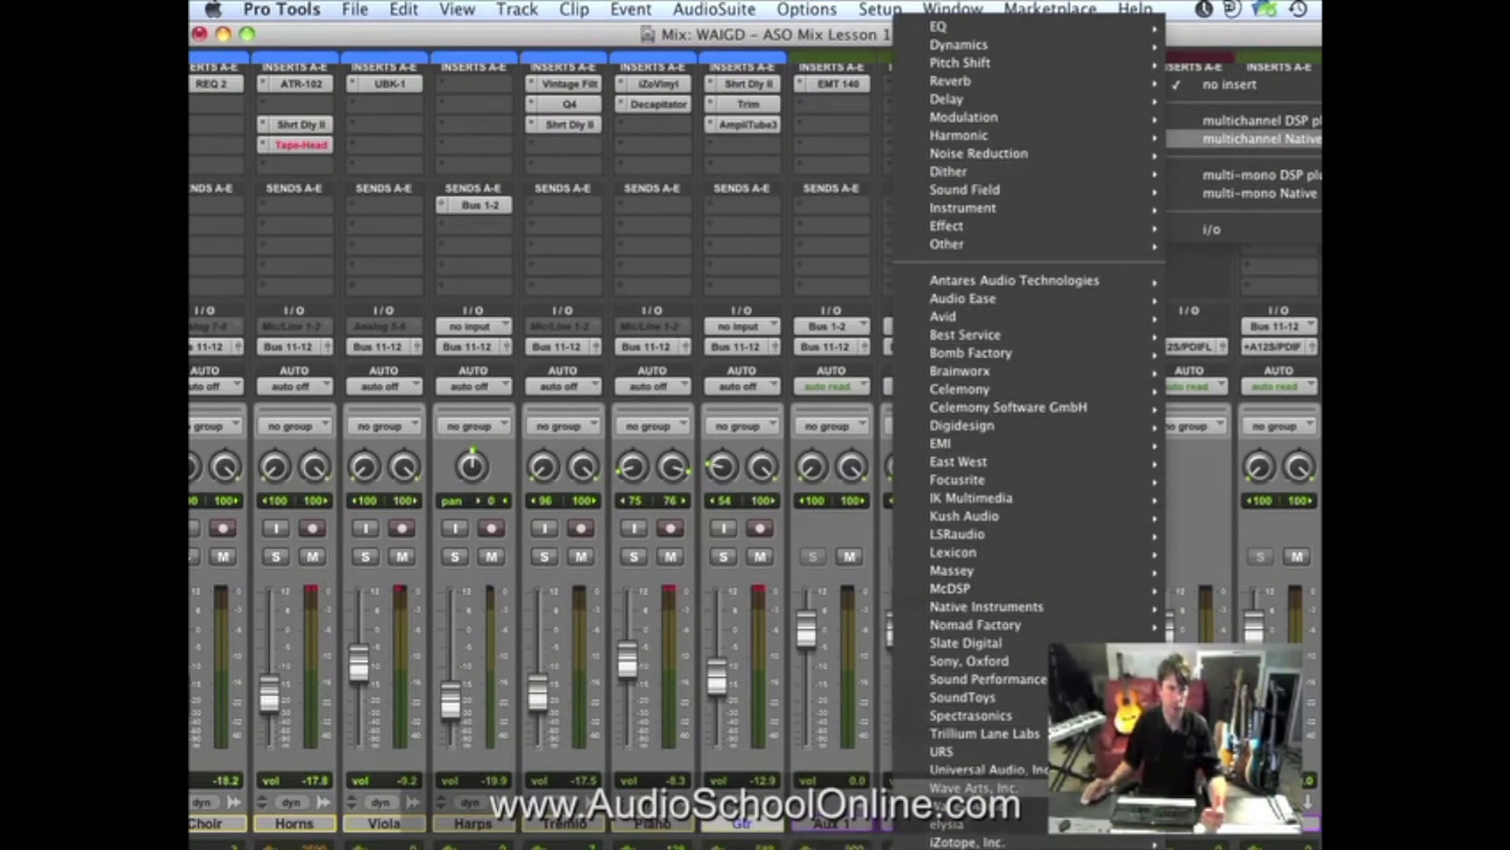
mouse_move(997, 775)
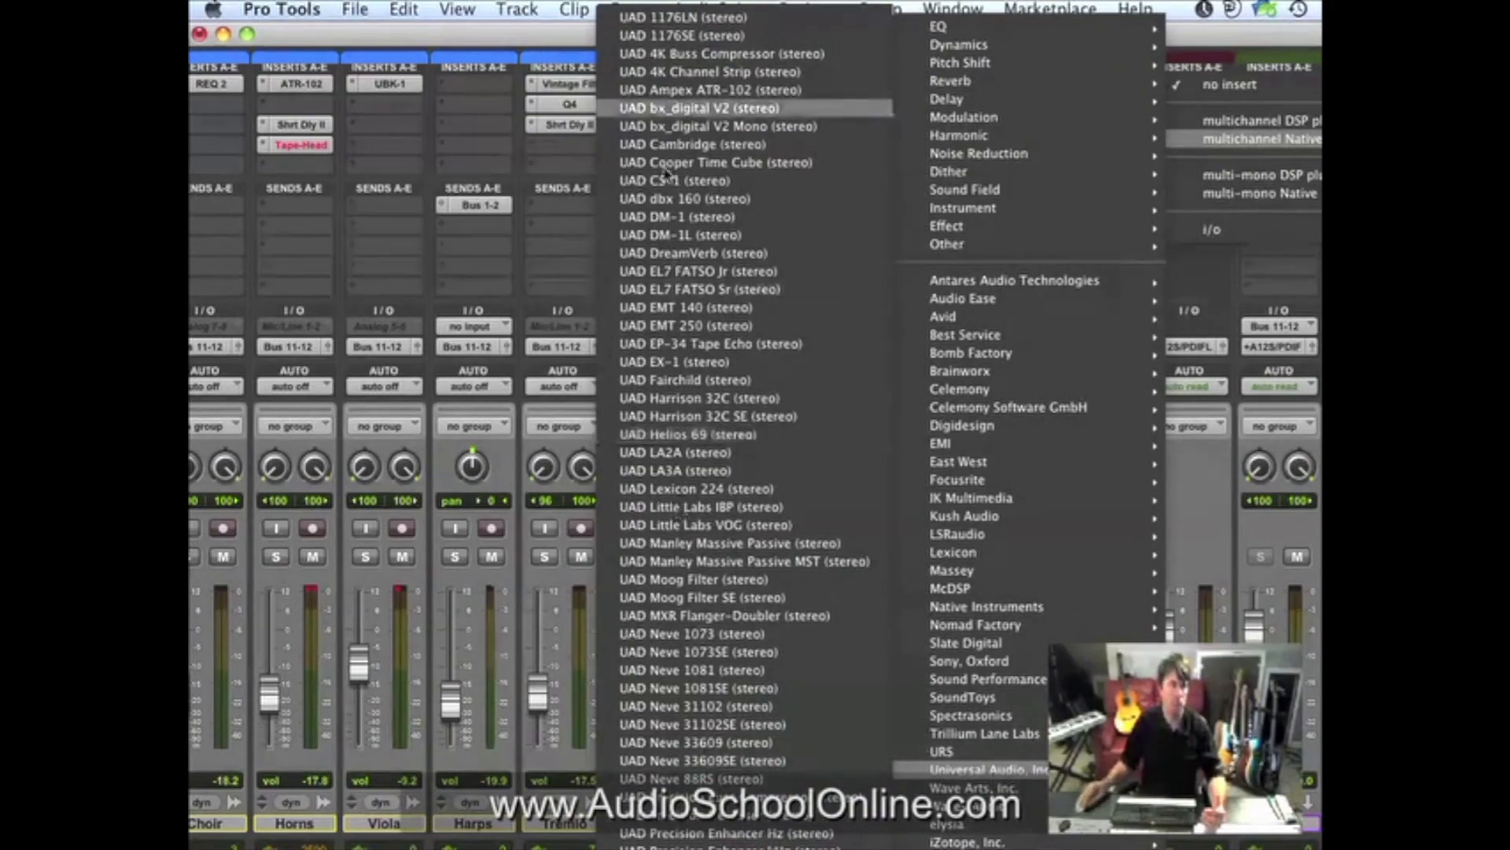
left_click(674, 91)
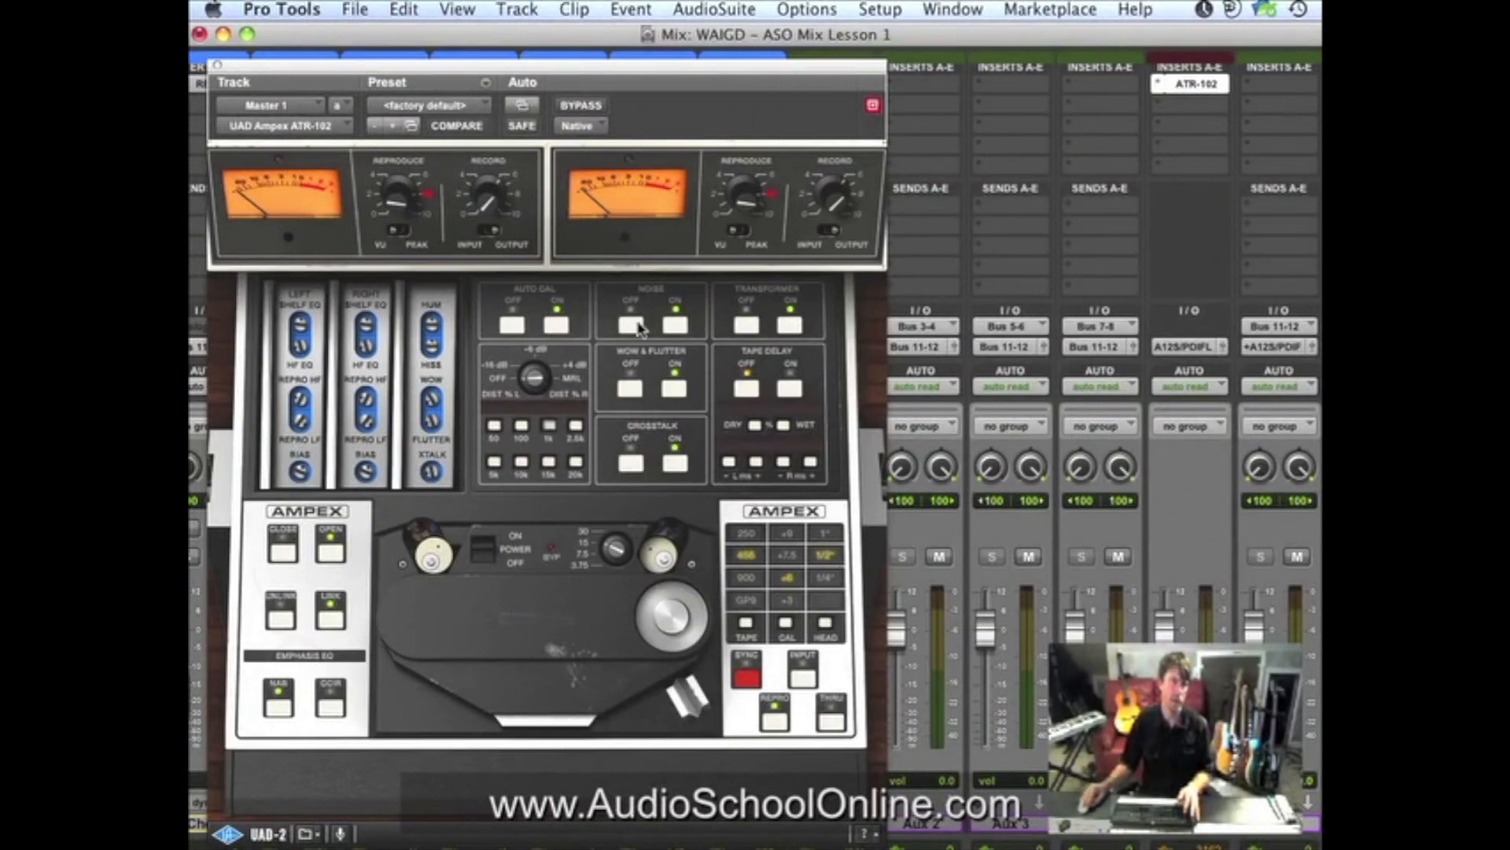
left_click(632, 326)
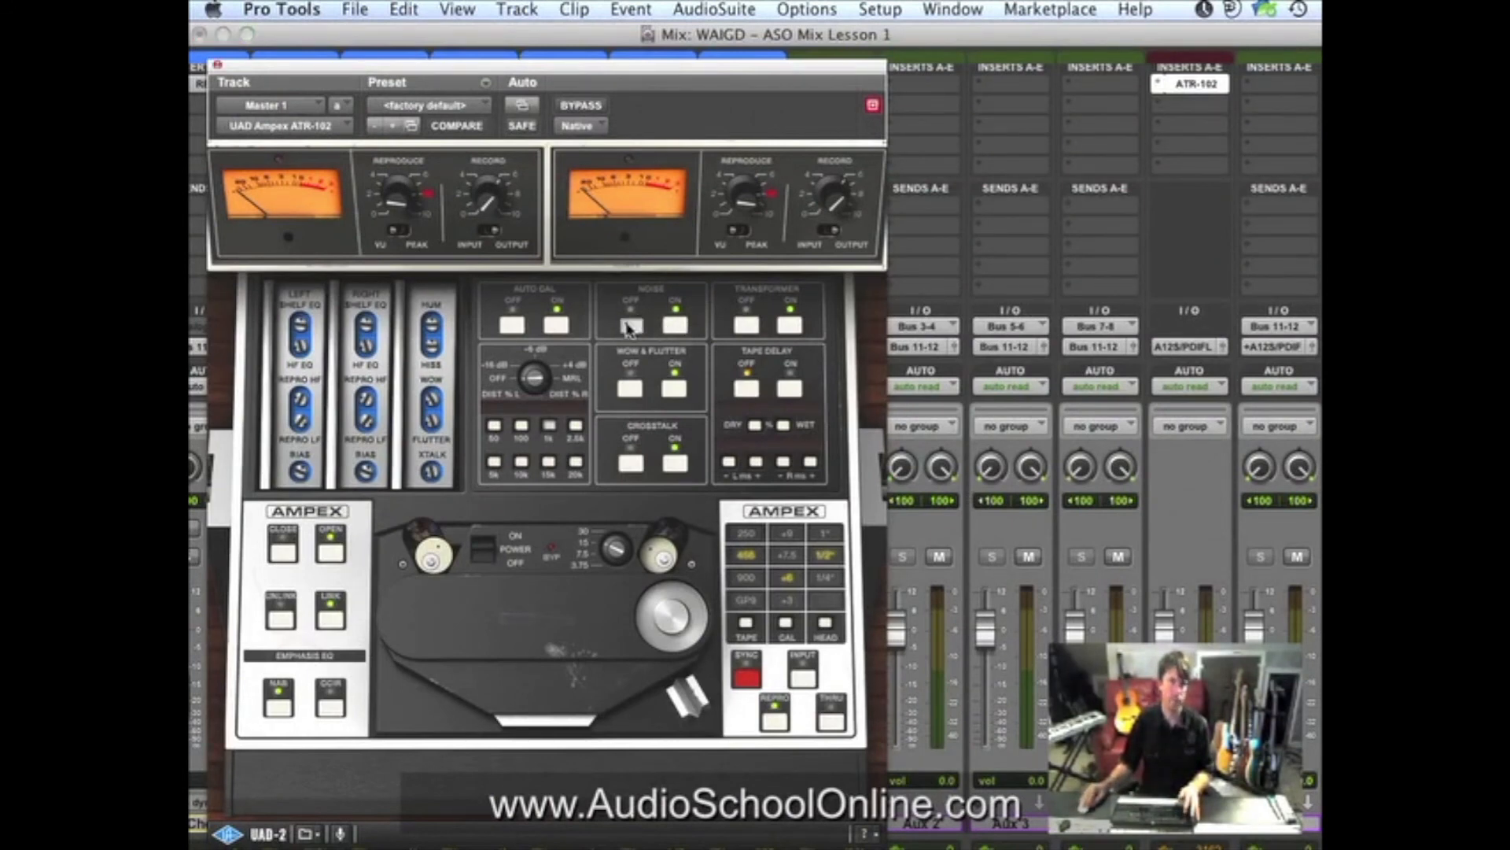
Switch the ATR-102's noise off and back on, and adjust its record level during playback.
left_click(637, 325)
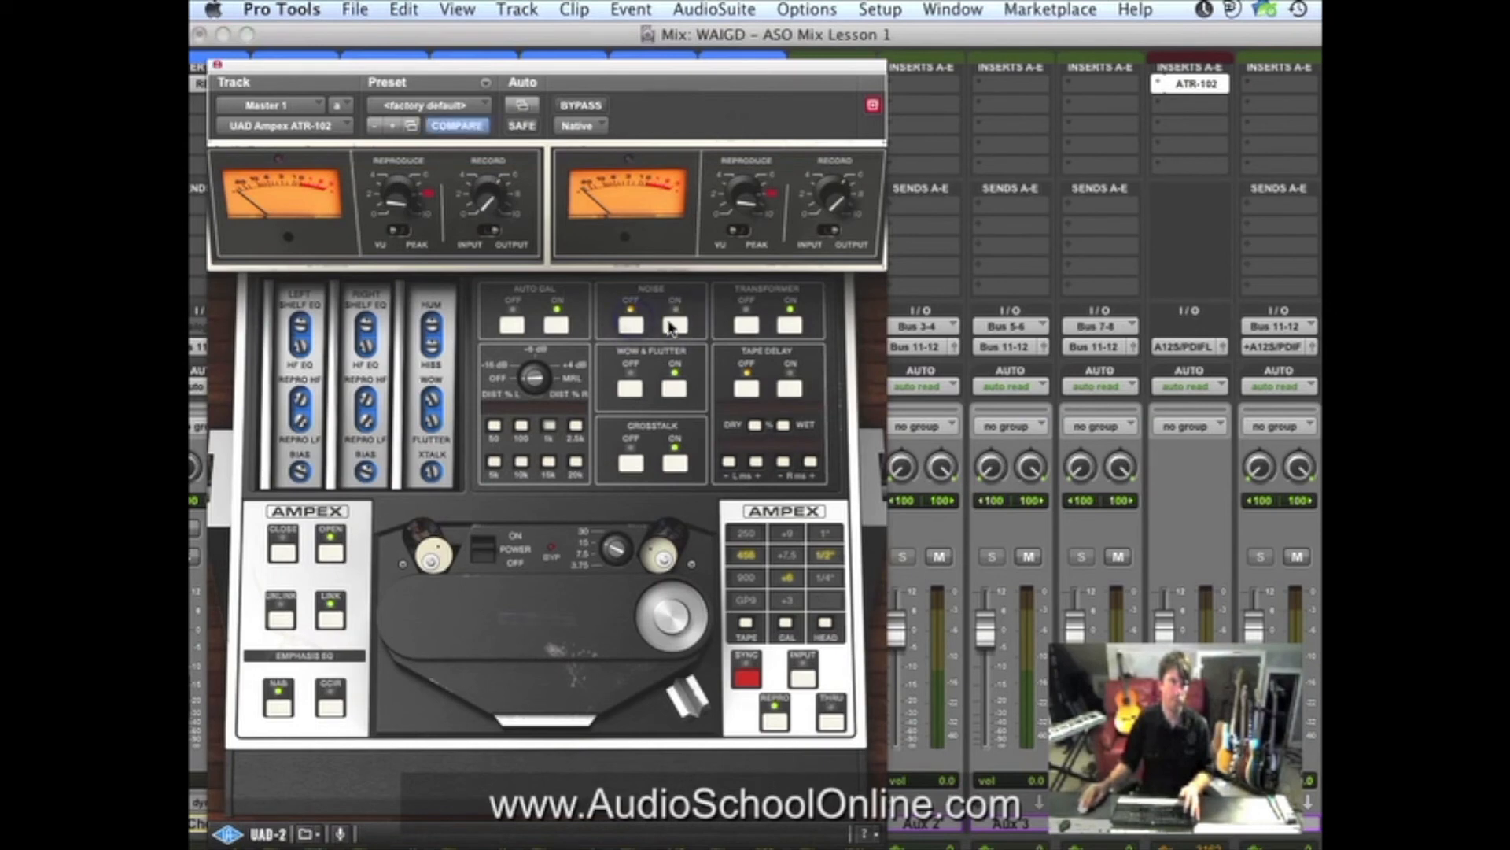
left_click(675, 326)
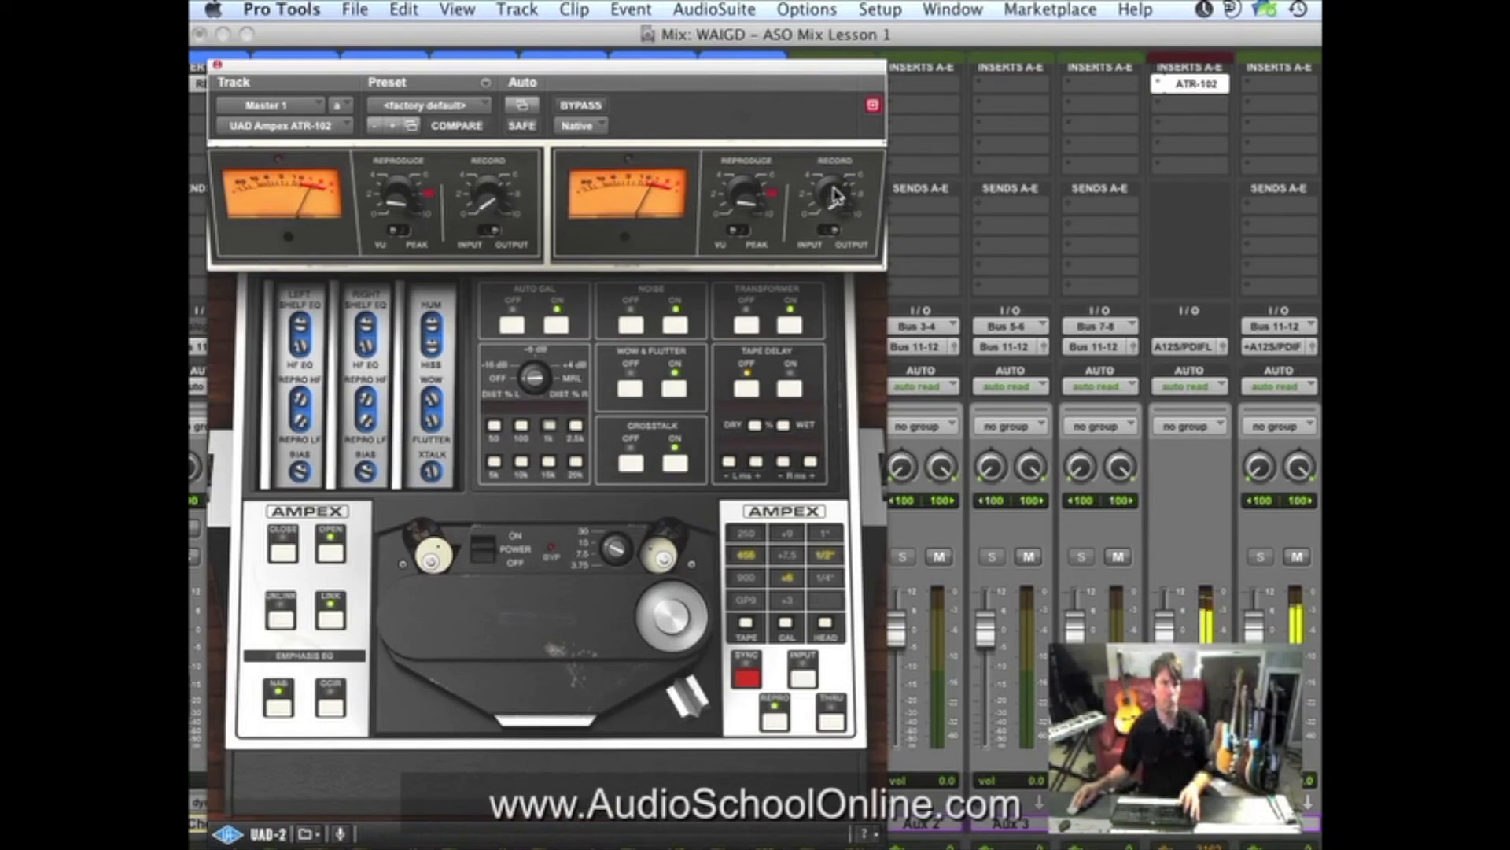
left_click(835, 197)
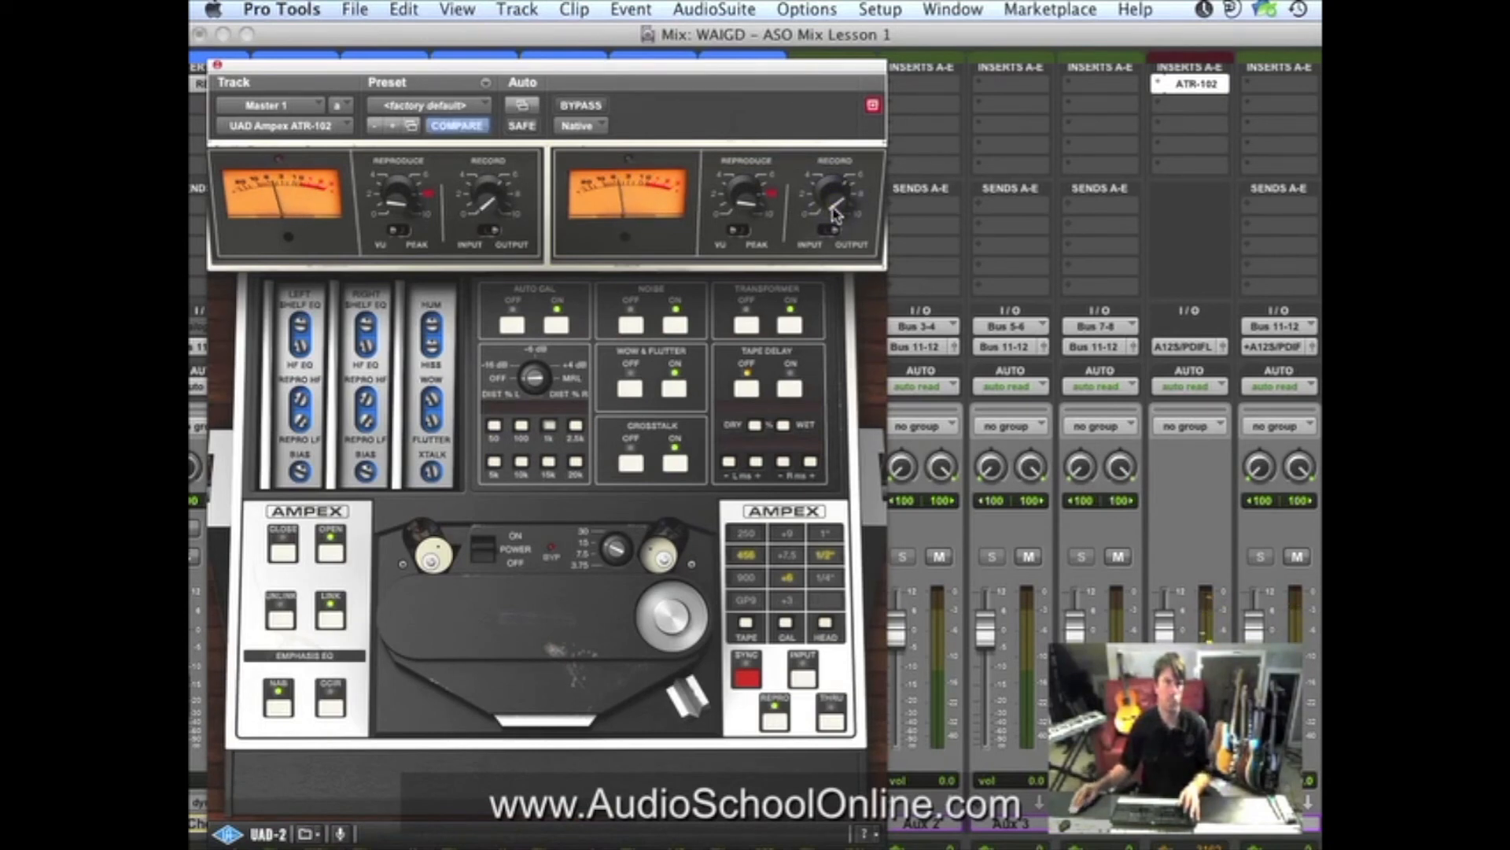
Compare the mix with the ATR-102 bypassed and active, audition the 1" head, return to the 1/2" head, and close the plug-in.
left_click(595, 107)
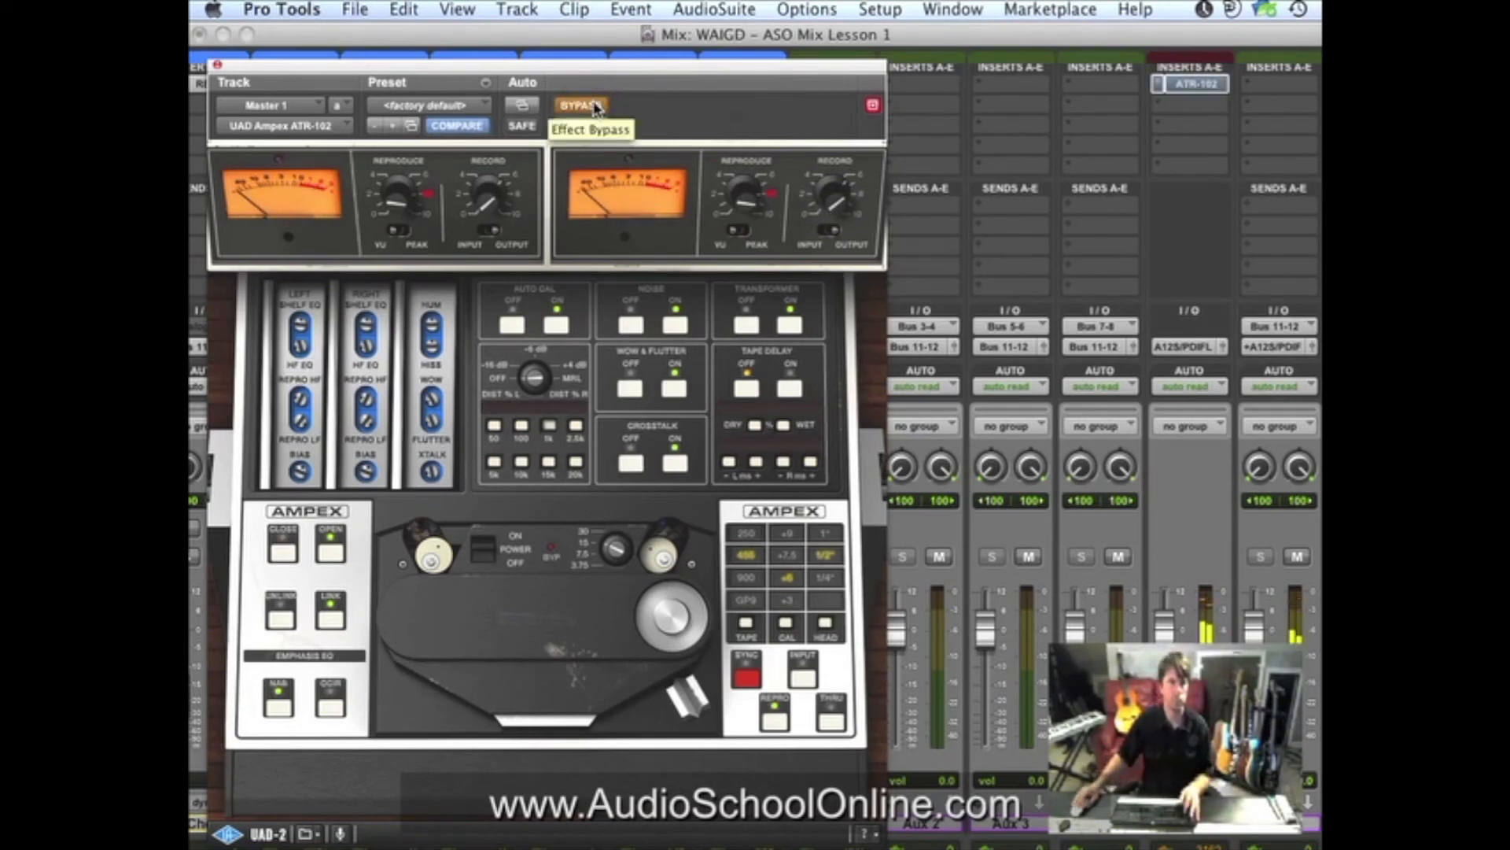
left_click(596, 108)
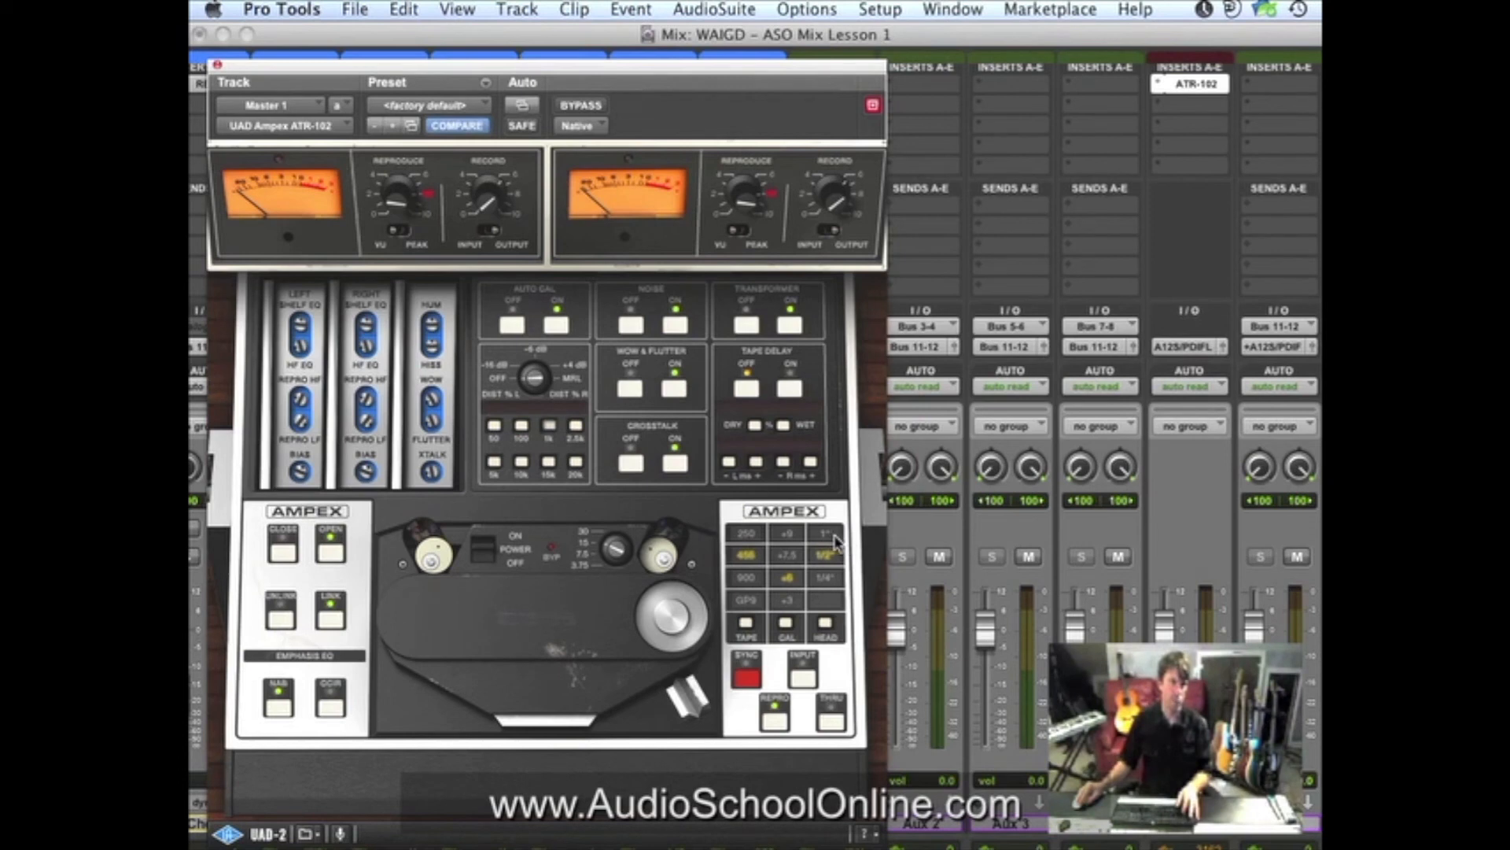
key("space")
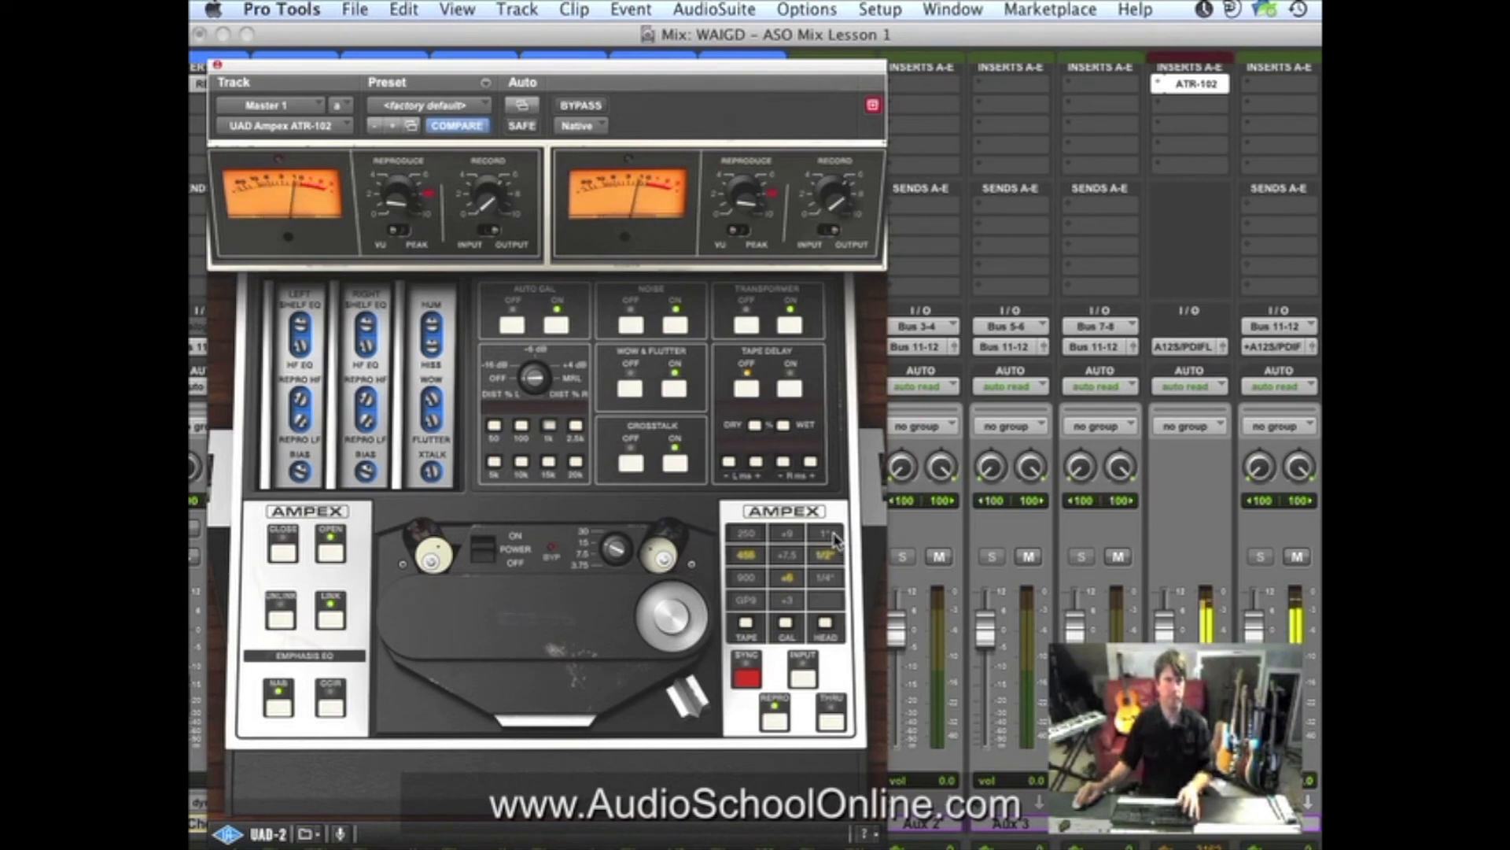
left_click(830, 537)
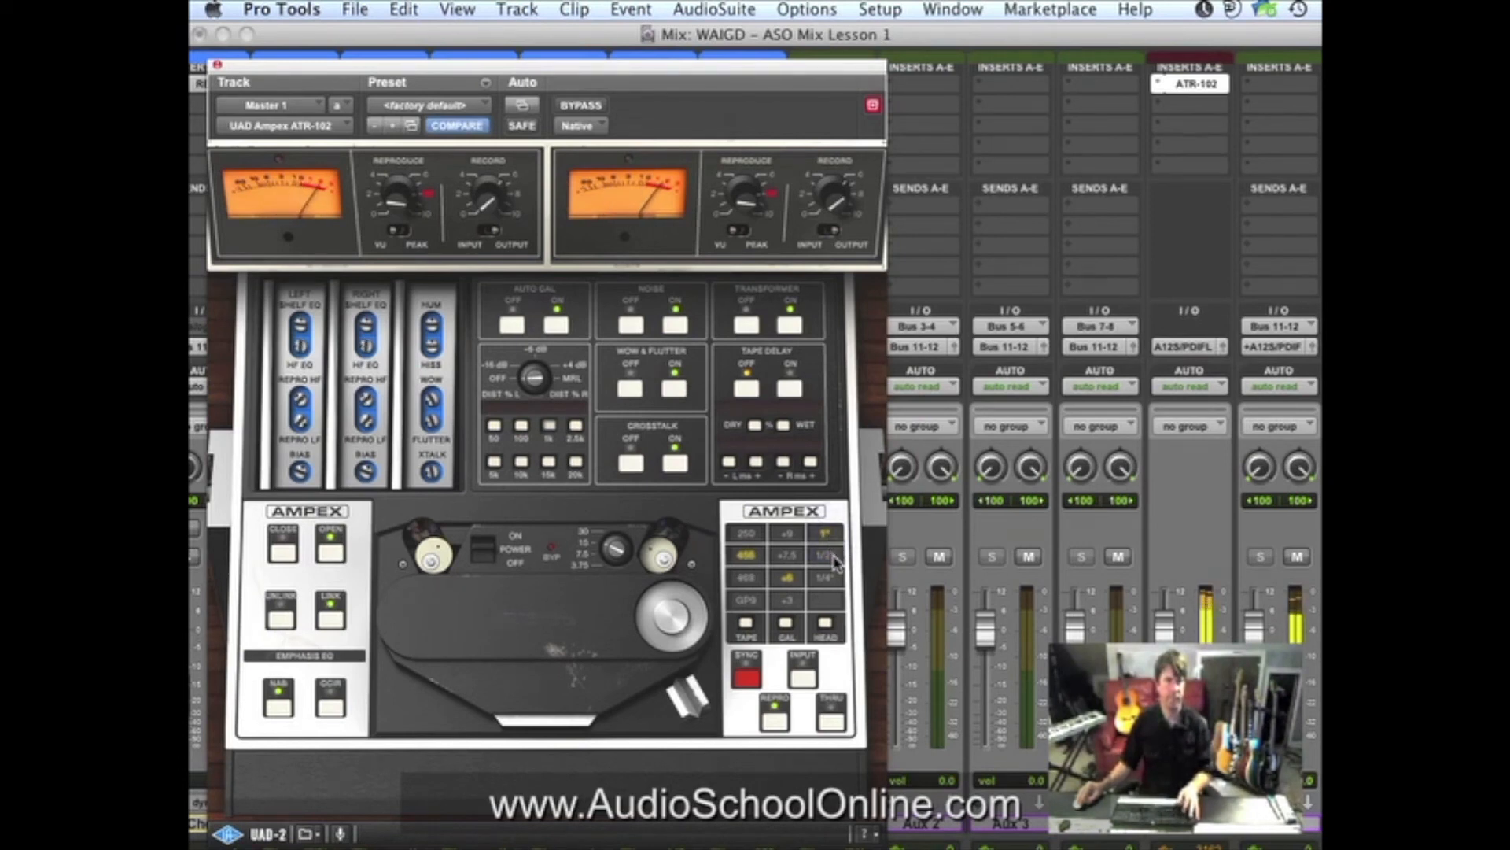
left_click(833, 559)
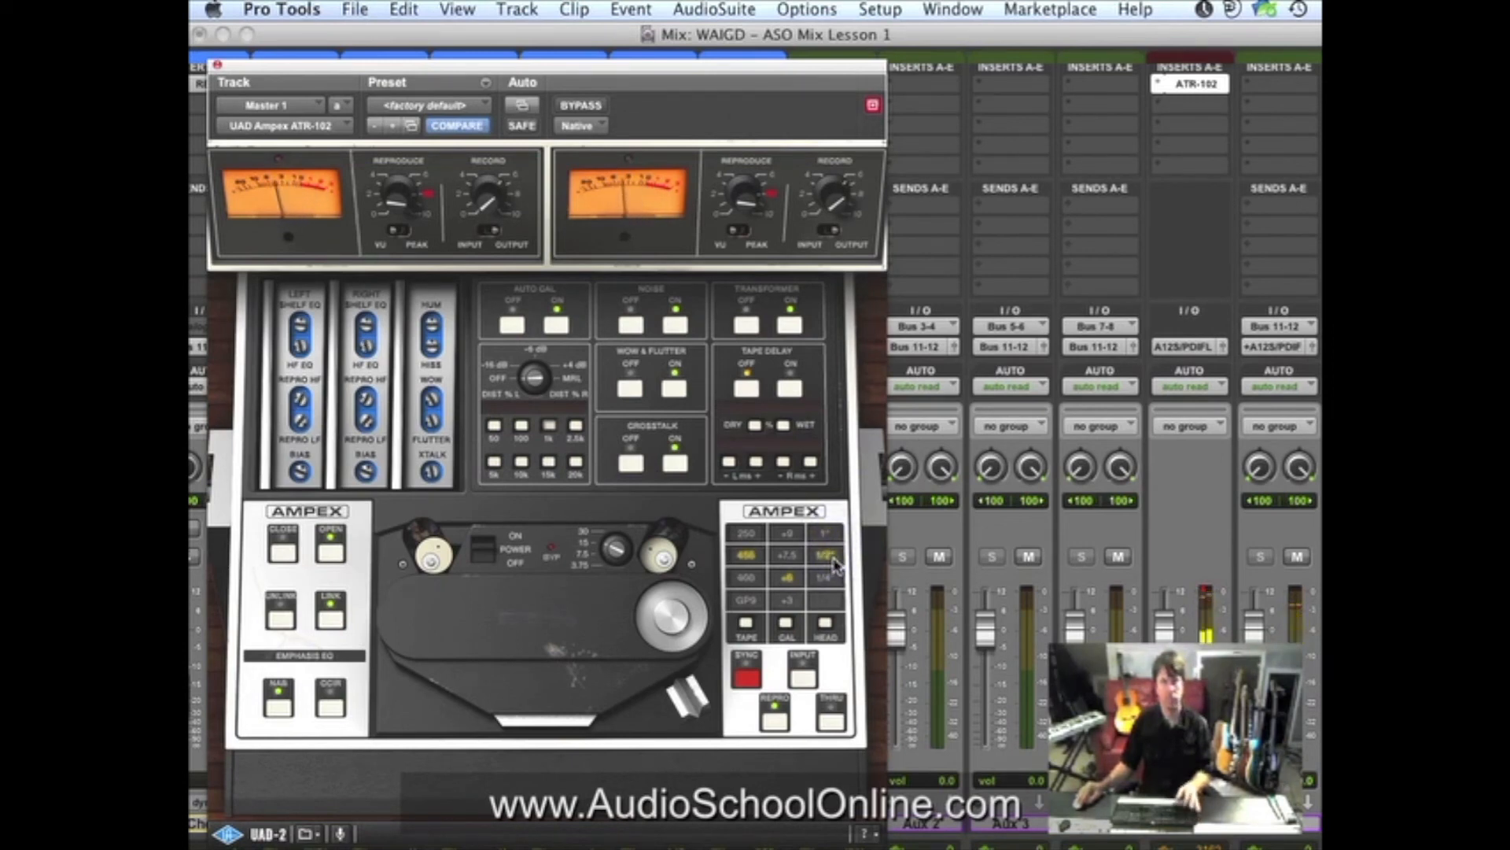
left_click(218, 66)
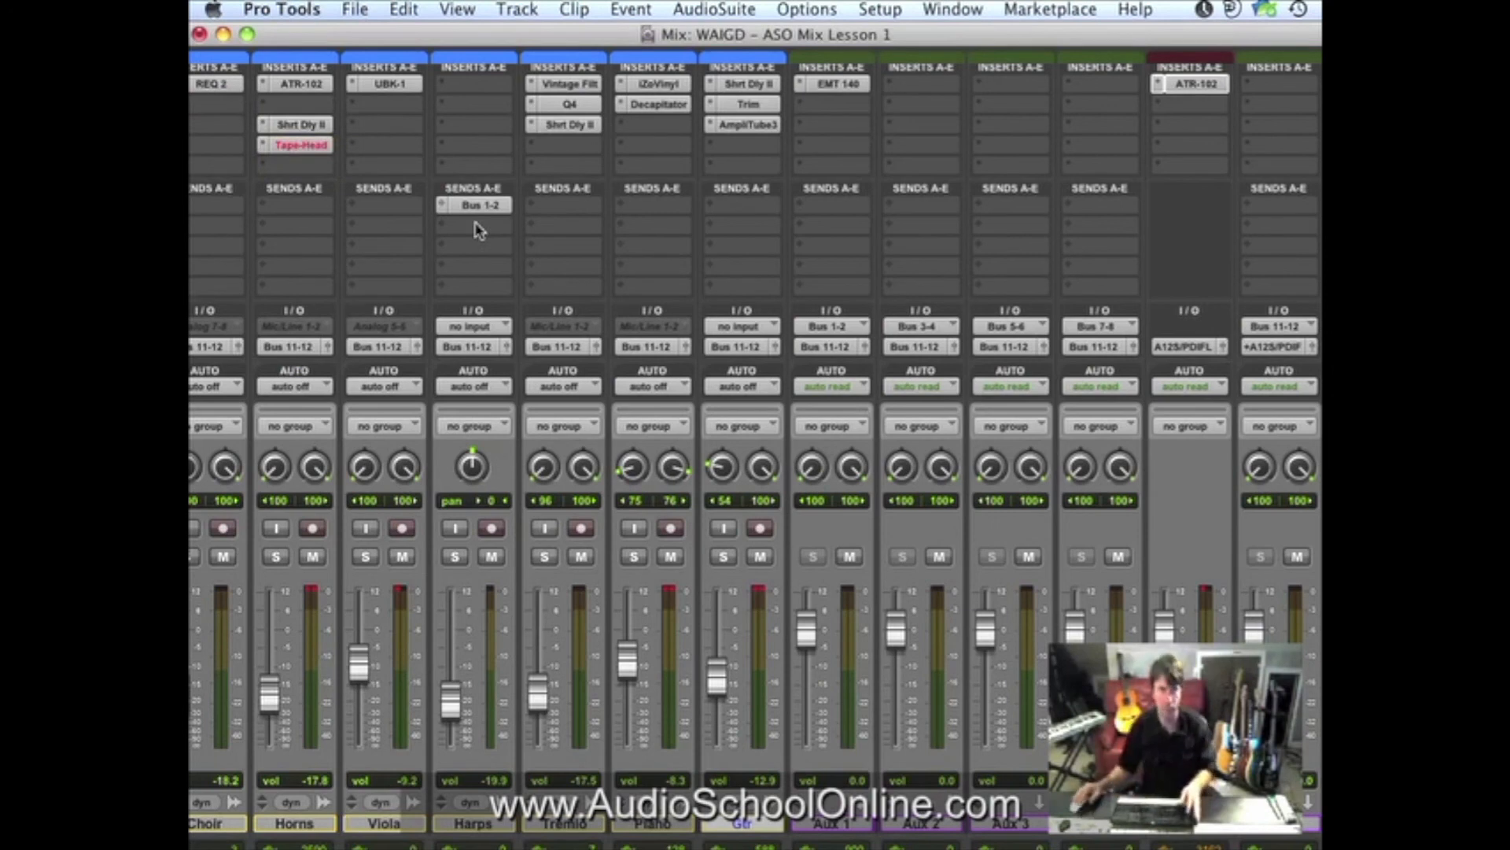
Insert the stereo L2 limiter on the second insert slot of Master 1.
left_click(1203, 106)
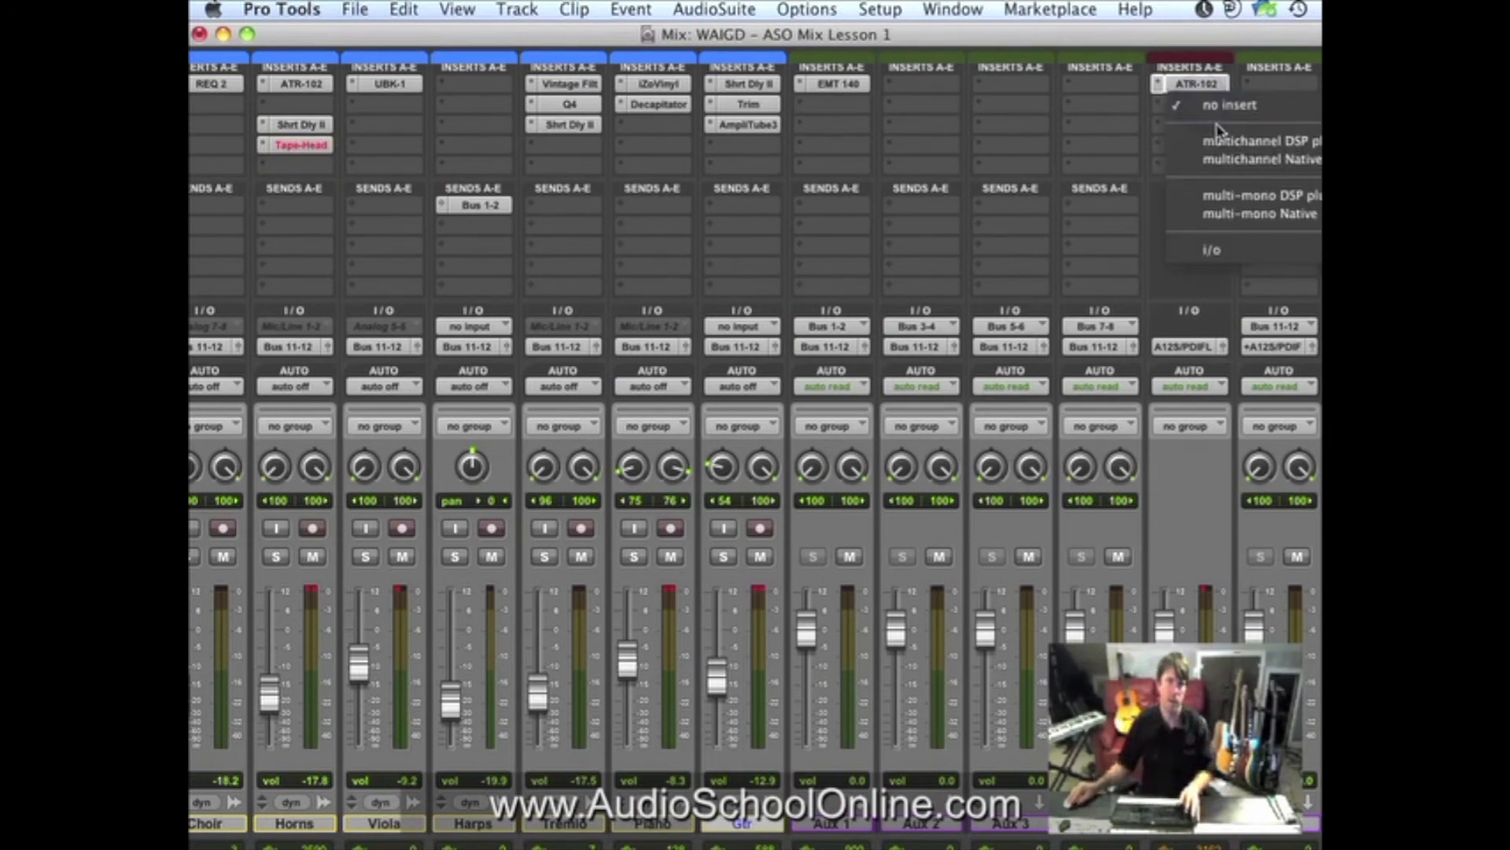
mouse_move(1225, 144)
mouse_move(1030, 162)
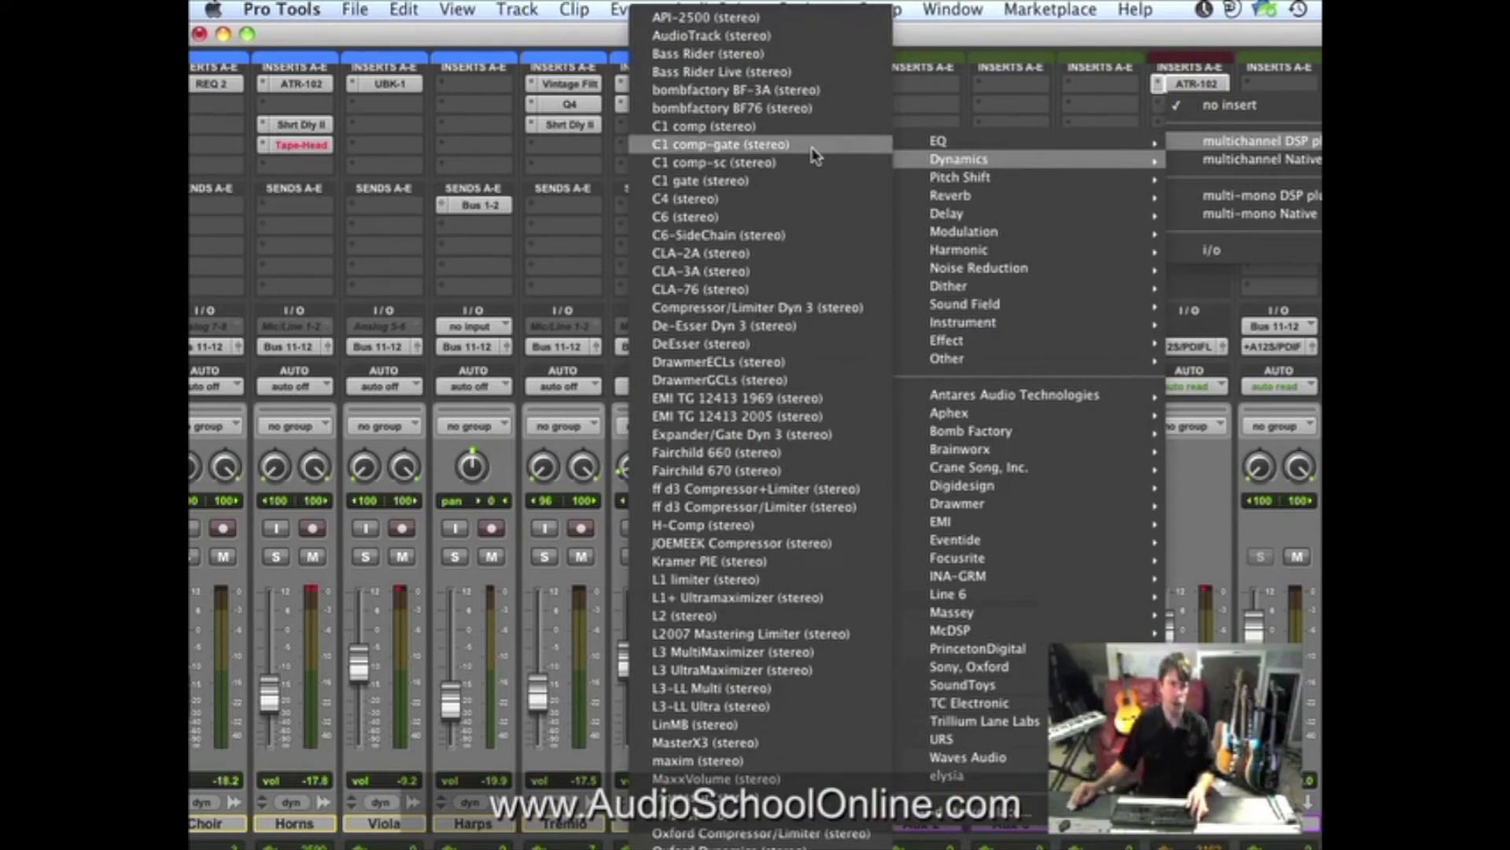
left_click(752, 618)
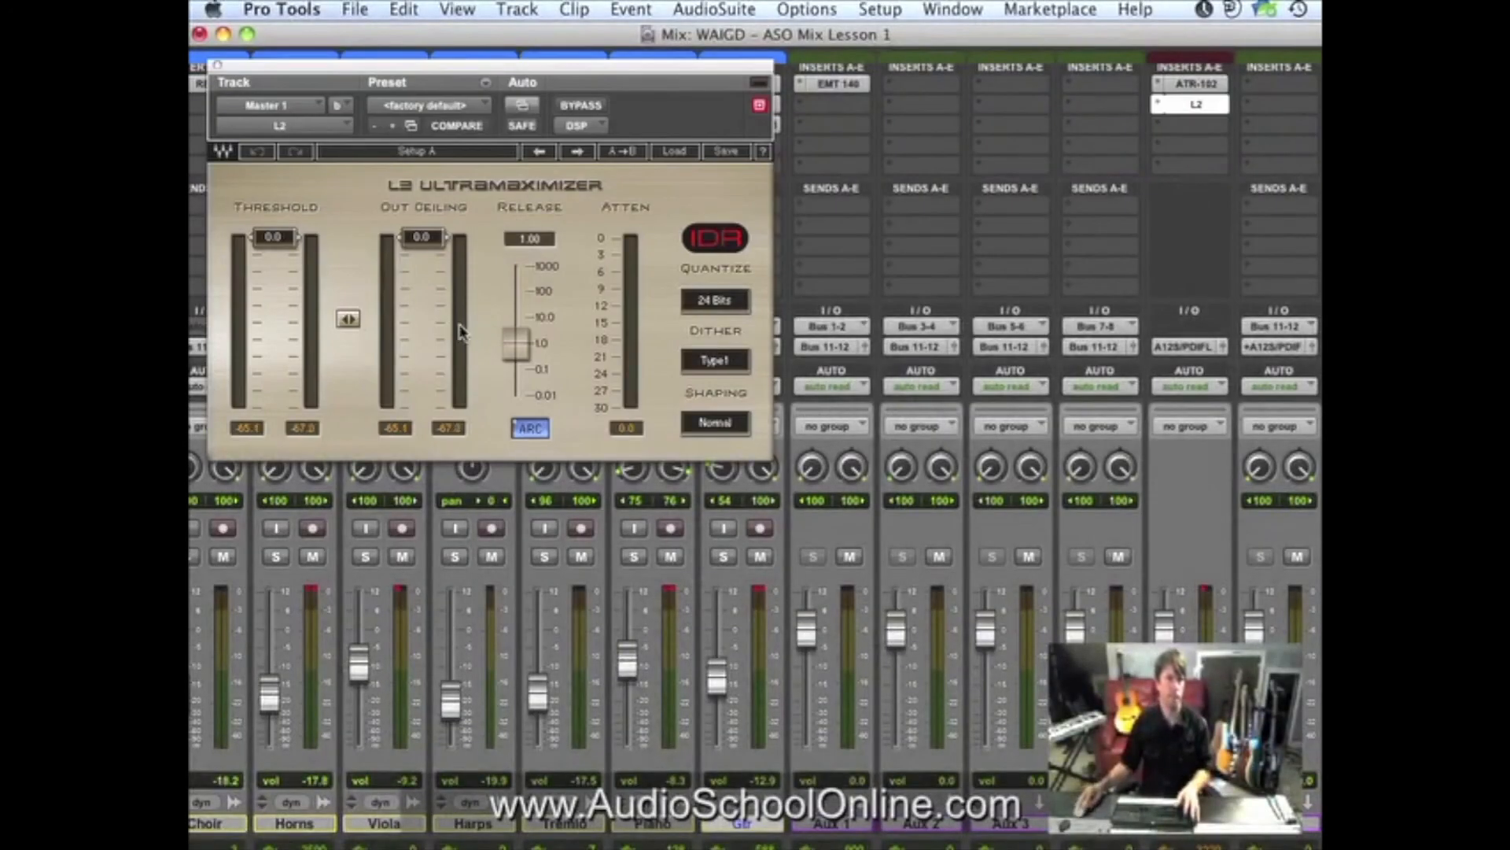
During playback, set the L2's out ceiling to -0.1 and threshold to -3.0, and compare it bypassed and active.
key("space")
left_click_drag(418, 241, 418, 245)
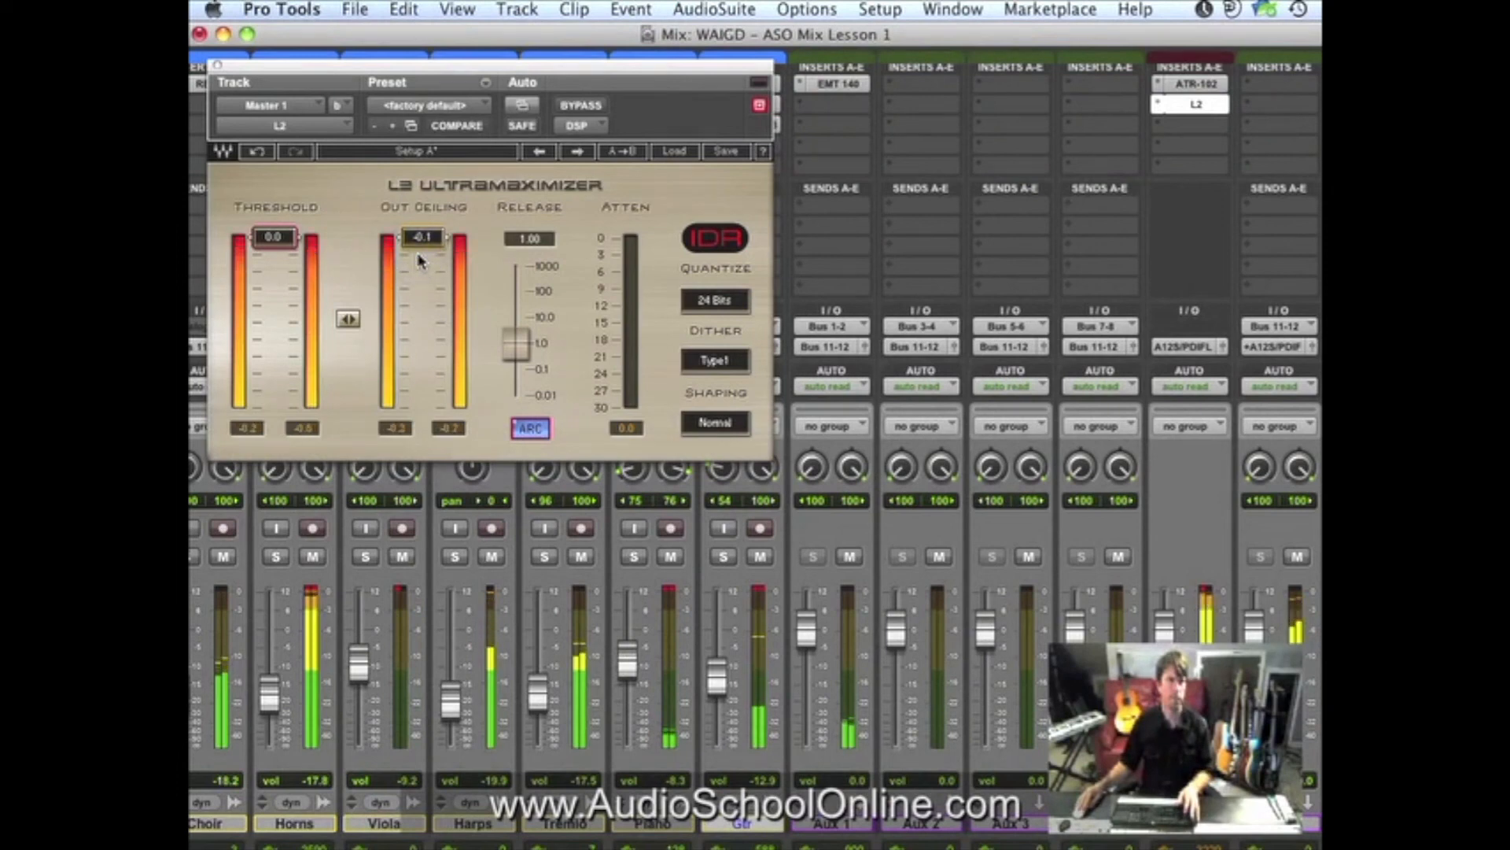
left_click_drag(286, 257, 260, 367)
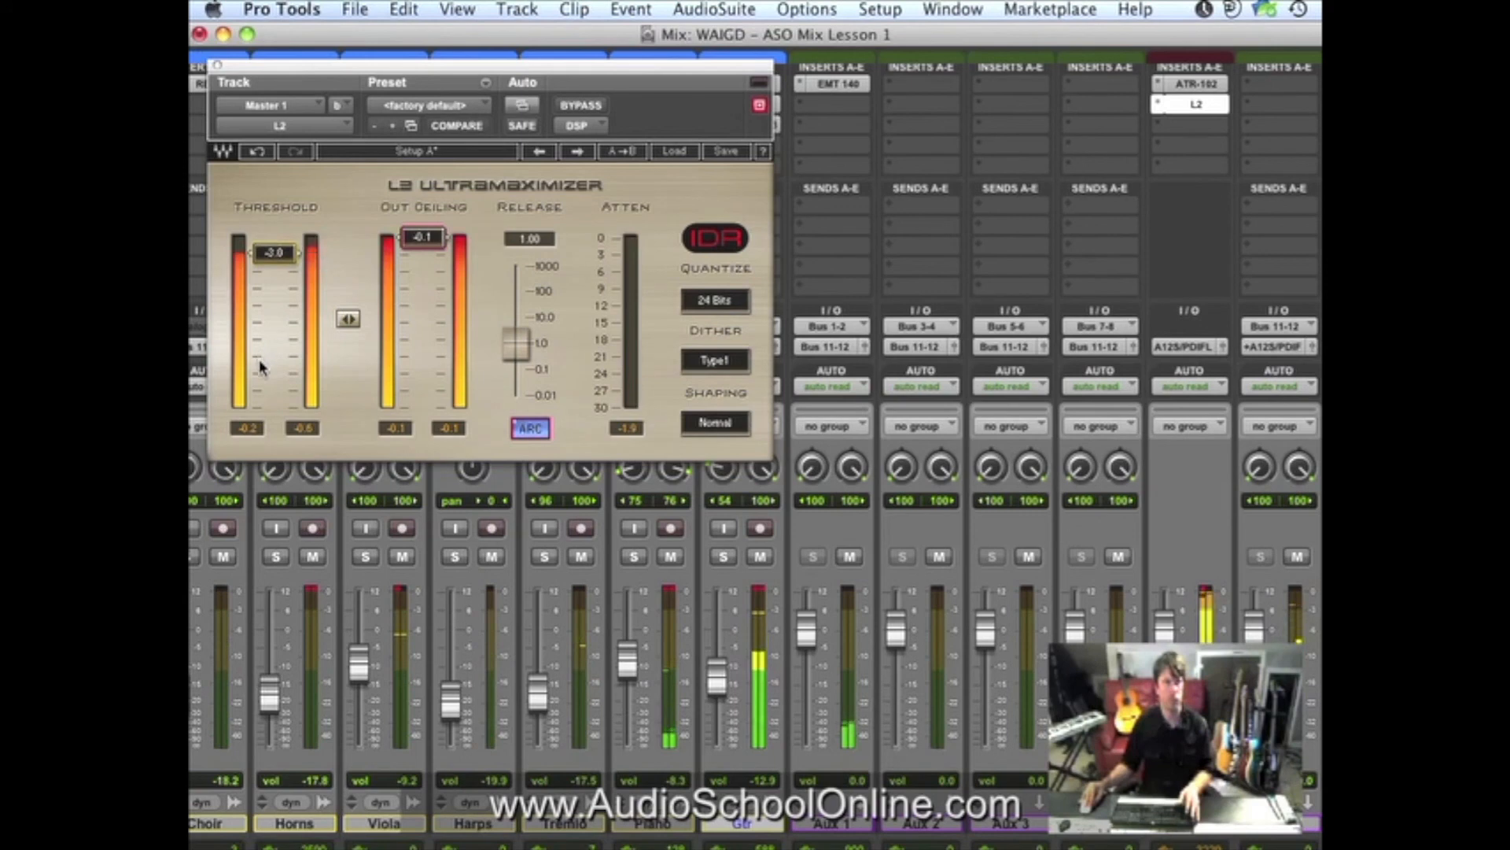
left_click(580, 106)
left_click(580, 105)
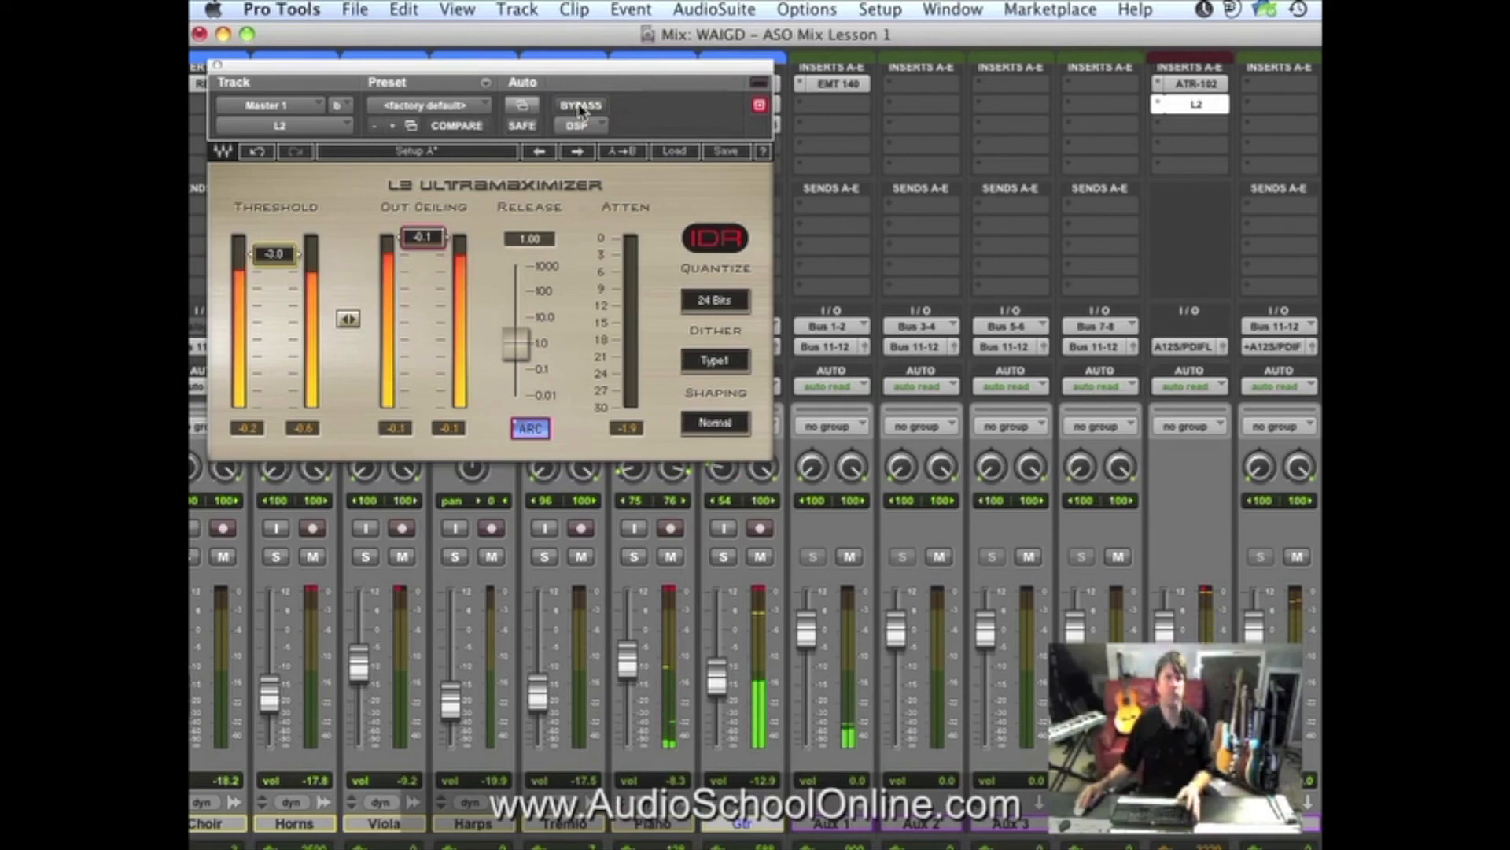
key("space")
Move the ATR-102 and L2 inserts from Master 1 to the ASO track, open the ATR-102, and bypass the L2.
left_click_drag(1197, 82, 1289, 103)
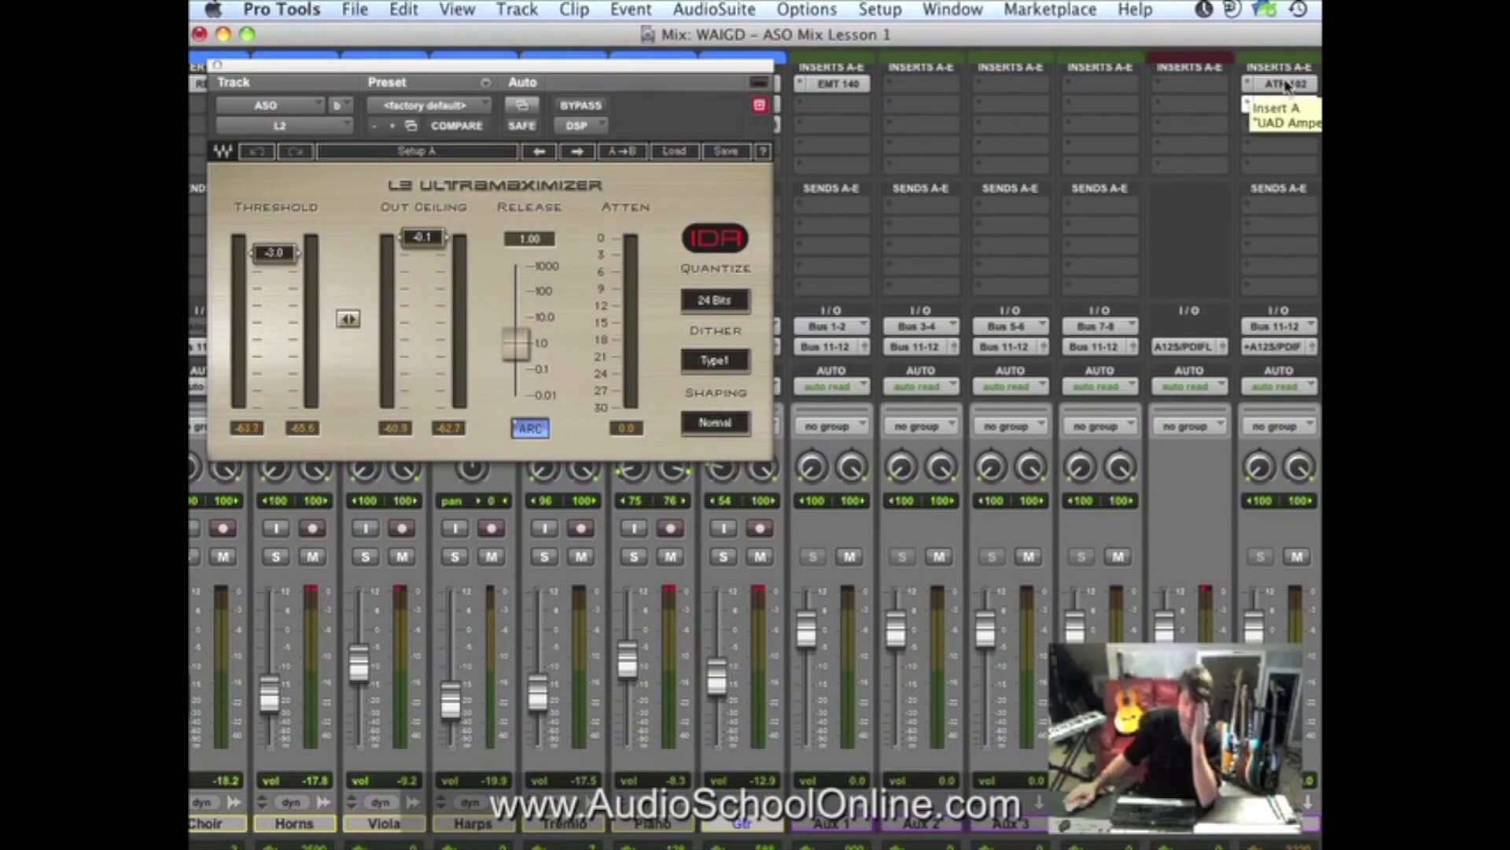
left_click(1287, 85)
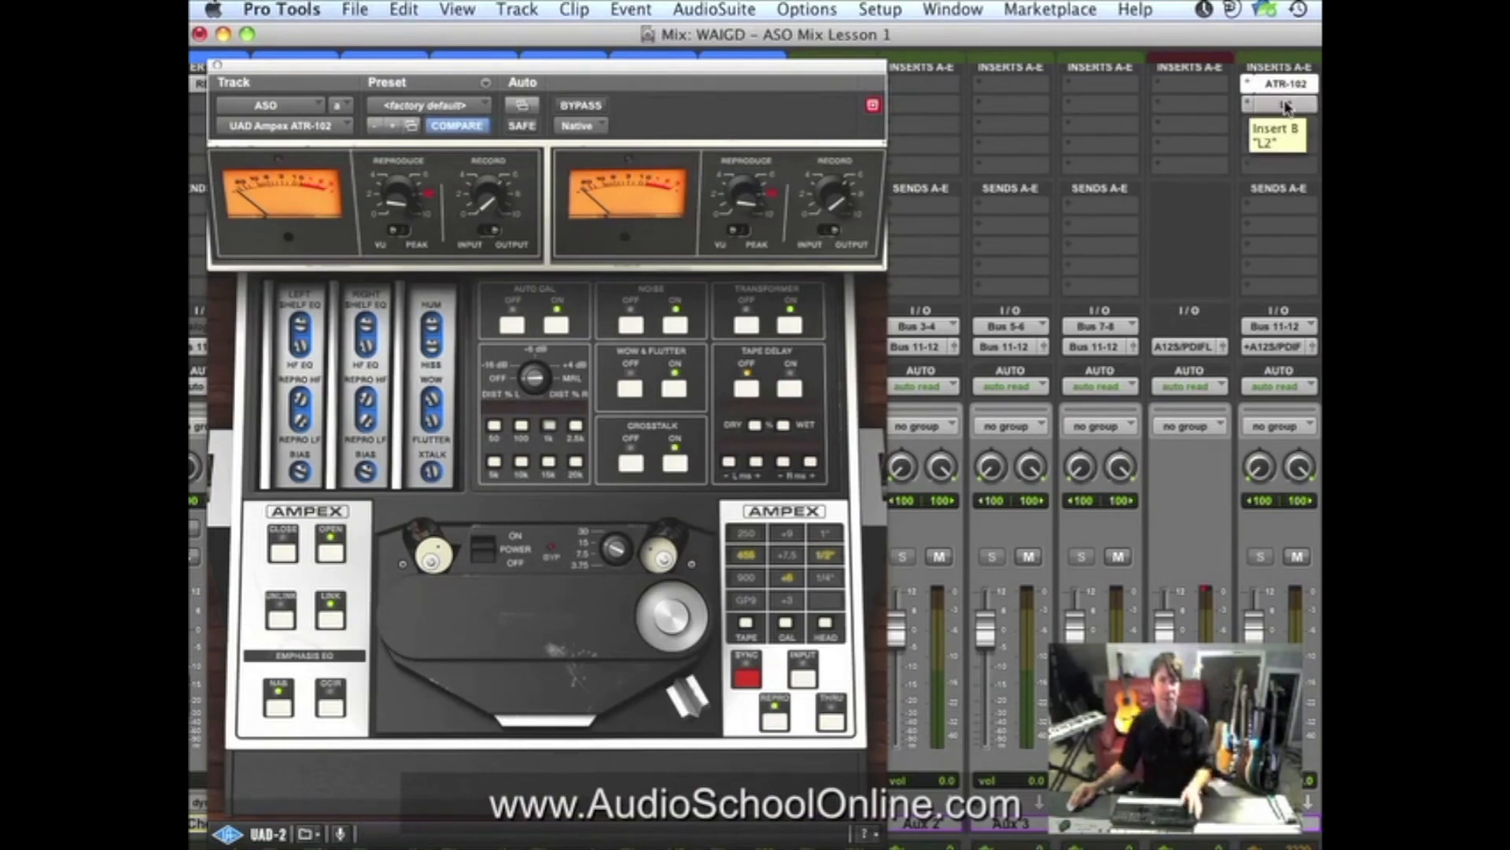
left_click(1291, 107)
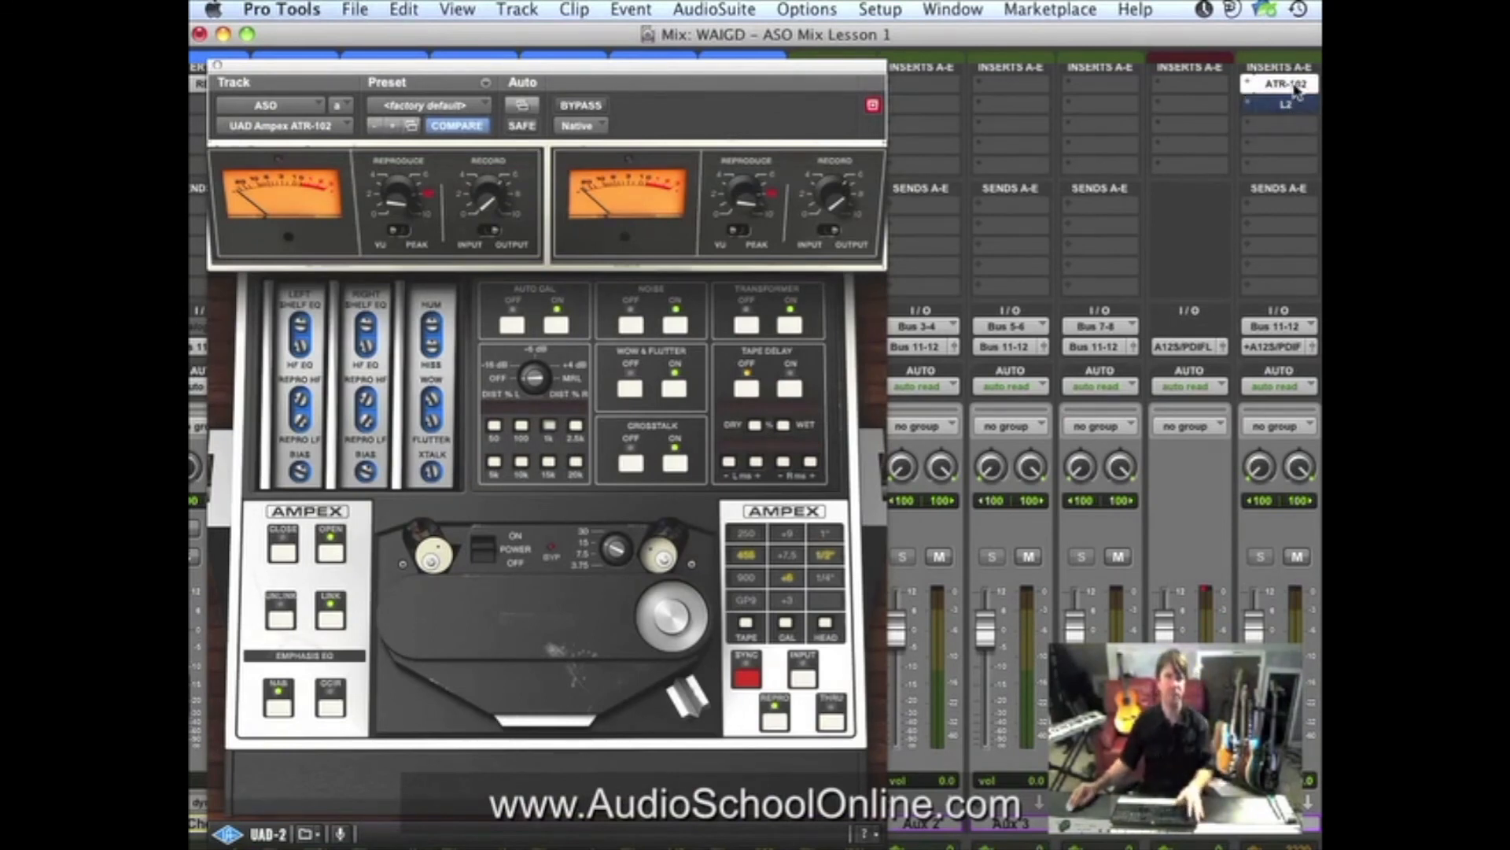
Repeatedly compare the mix with the ASO track's ATR-102 bypassed and active during playback, leaving it active.
left_click(582, 106)
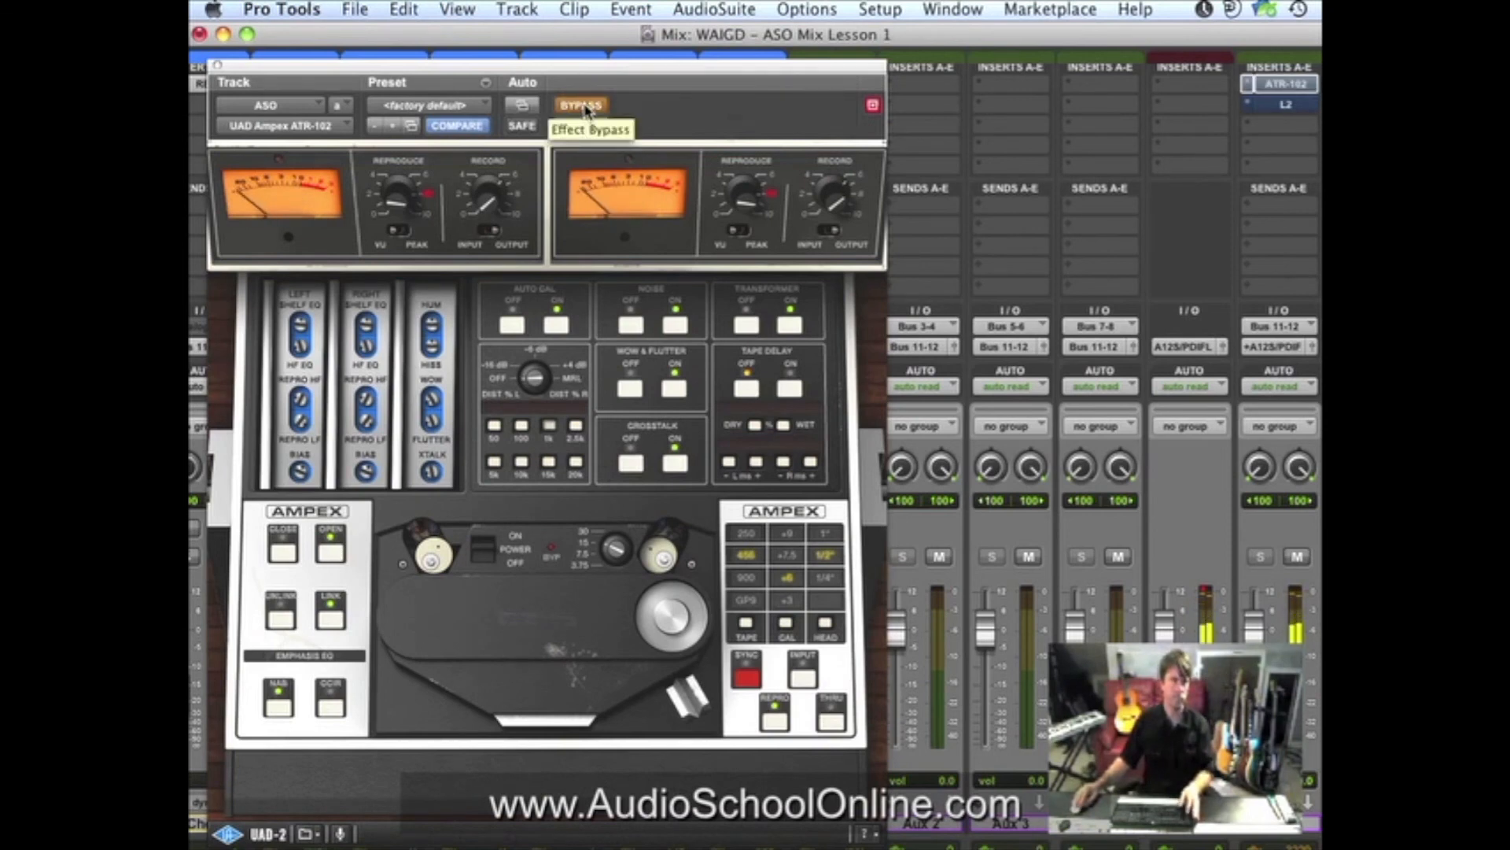
left_click(582, 106)
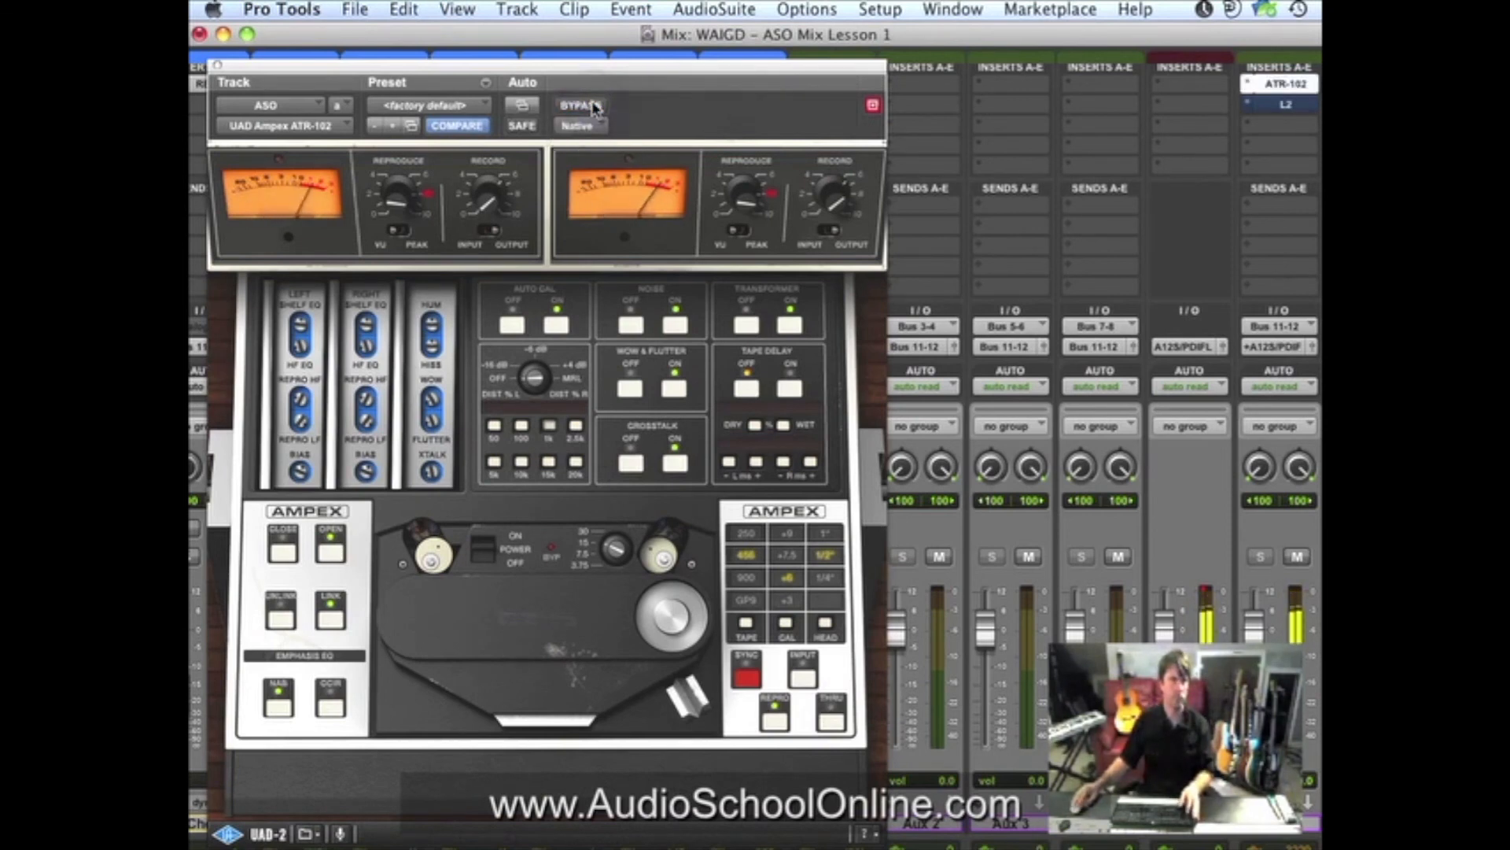
left_click(582, 105)
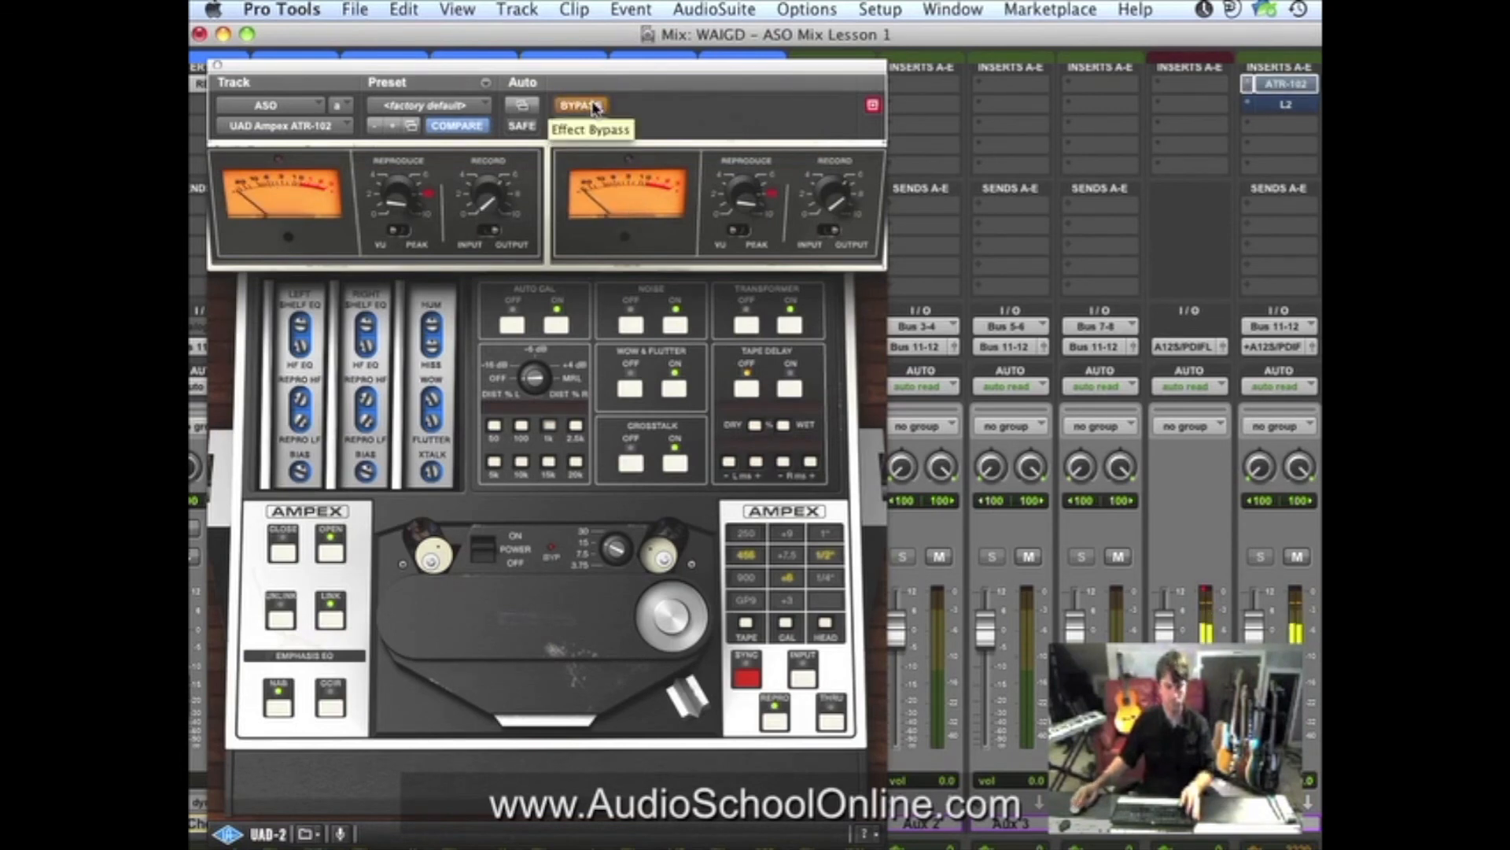
left_click(593, 106)
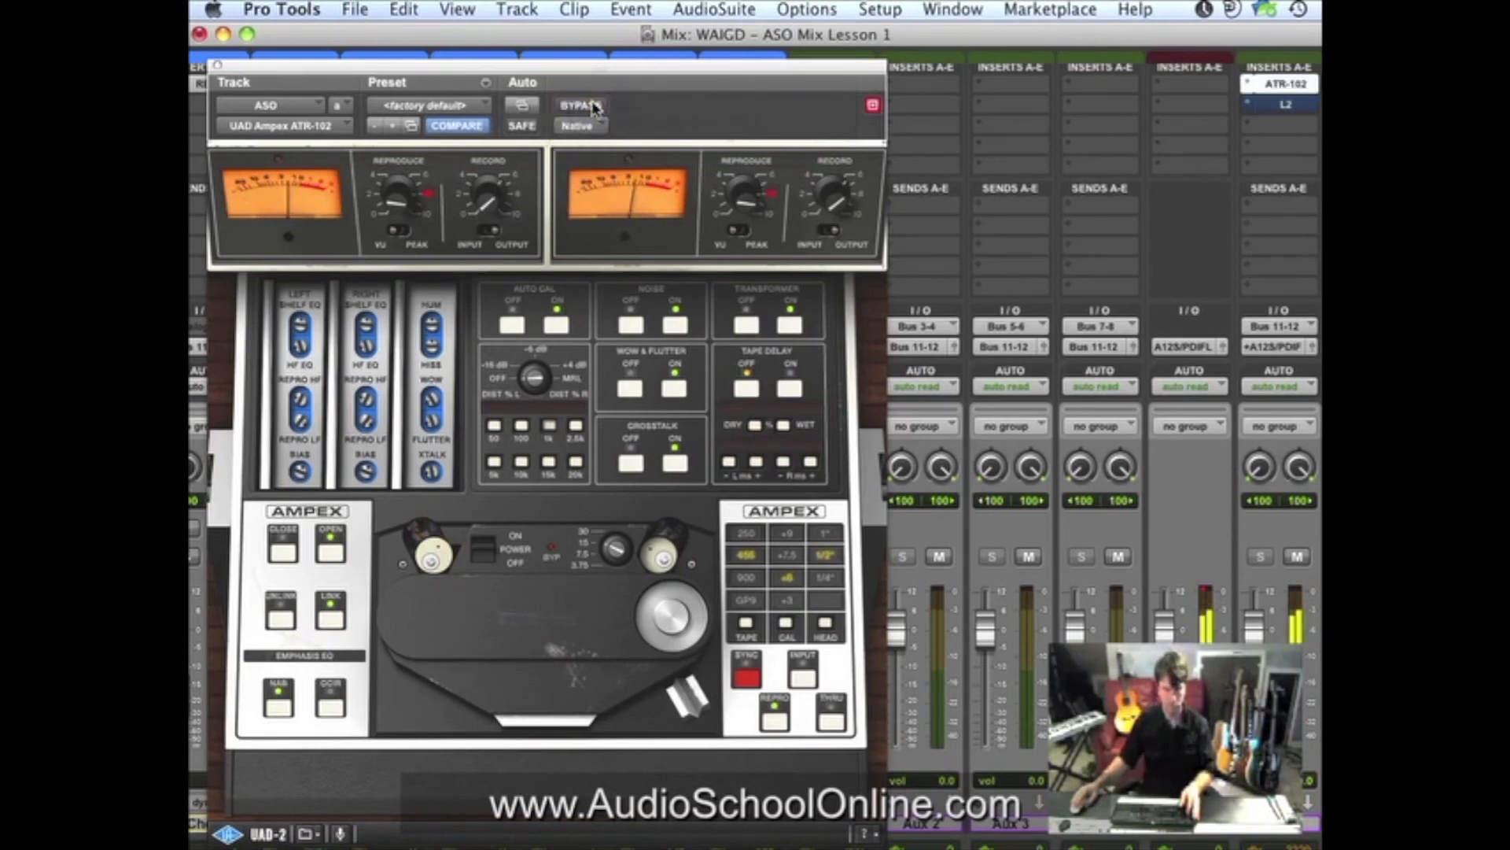
left_click(593, 105)
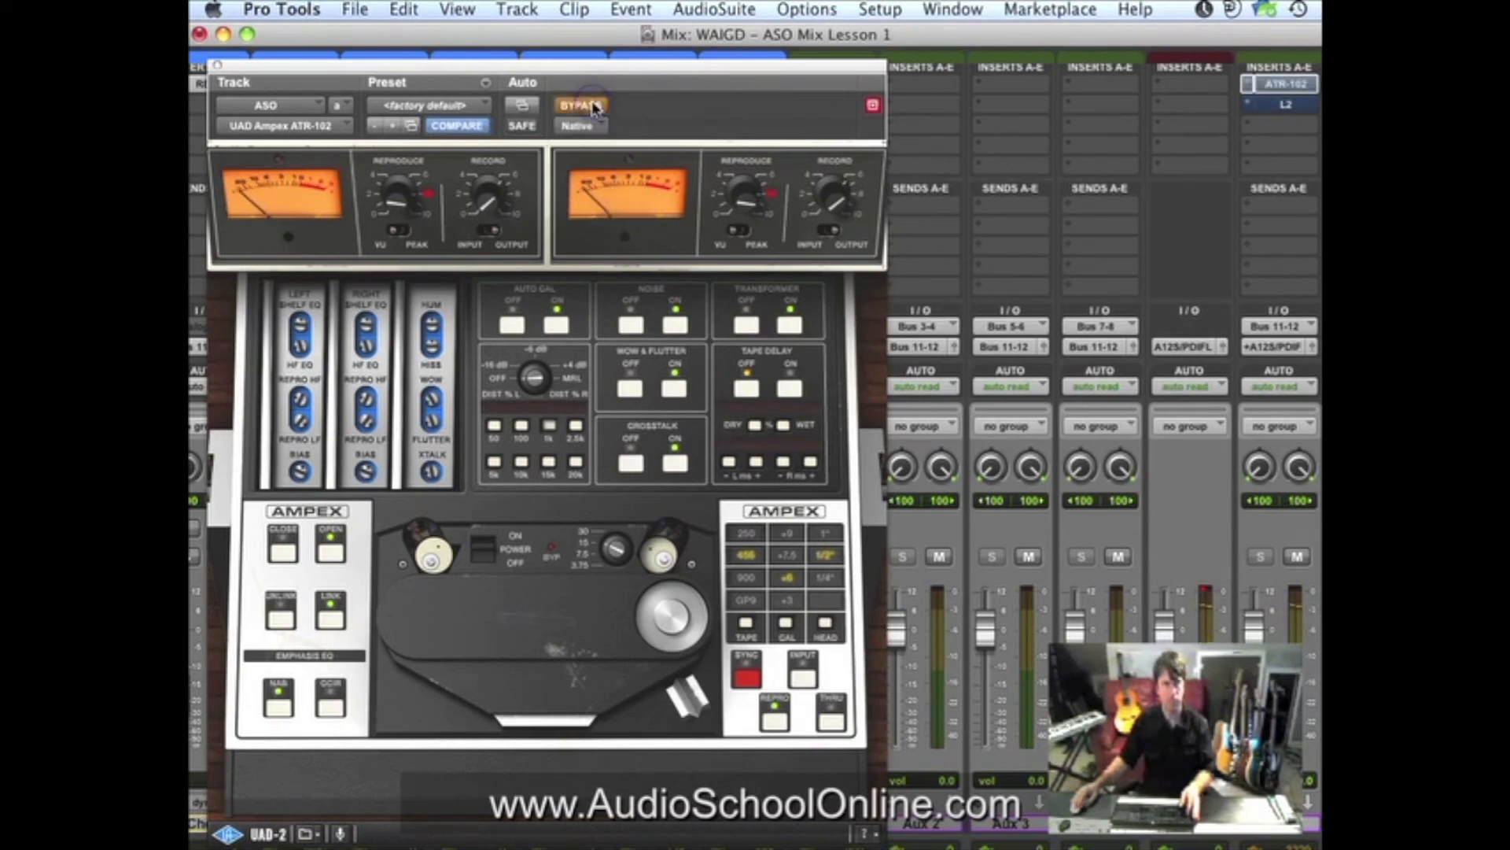
left_click(593, 105)
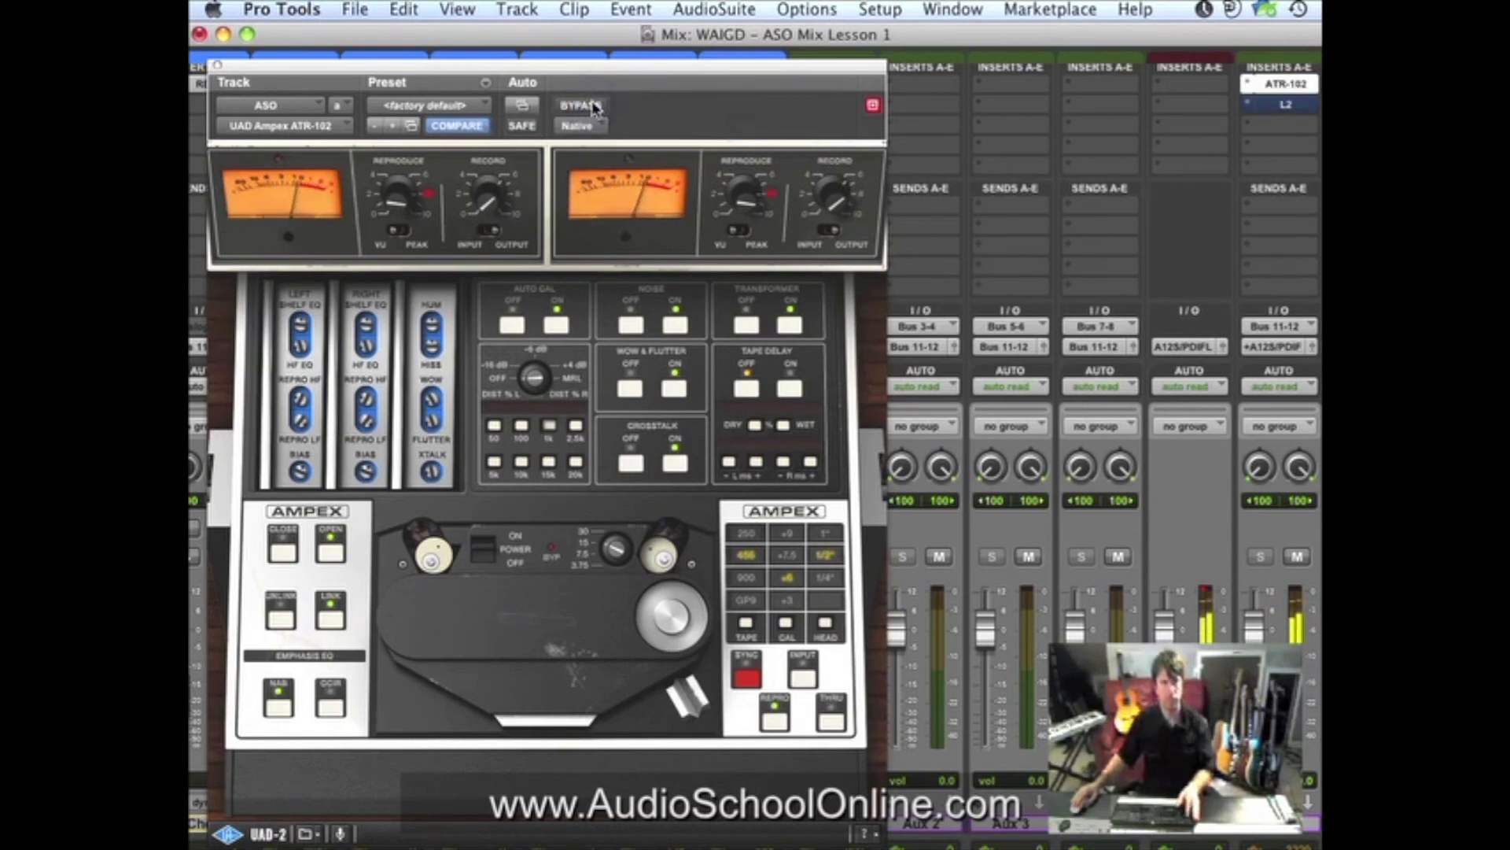
left_click(629, 325)
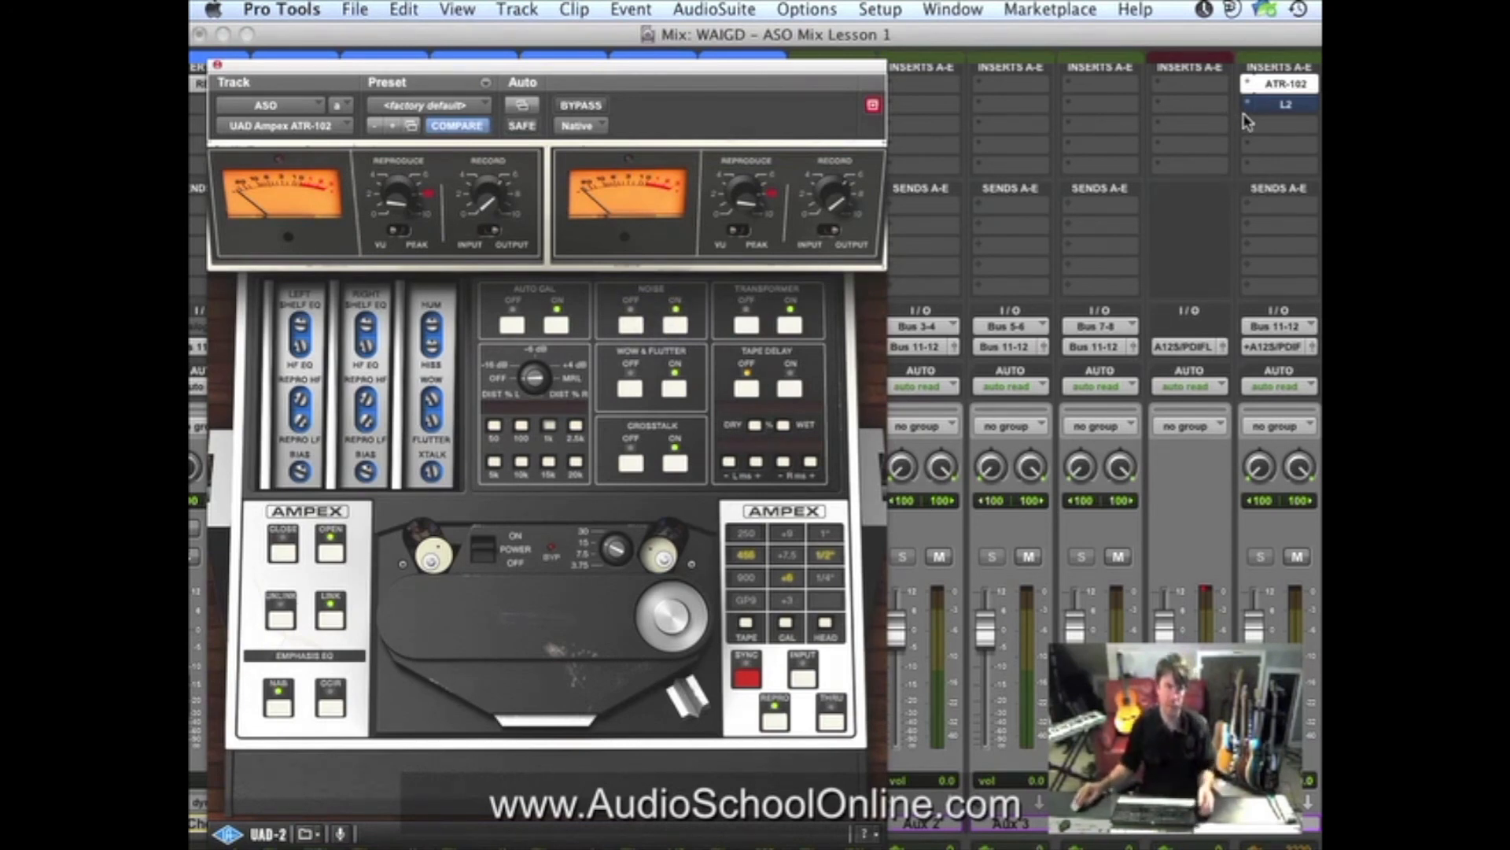
Reactivate the L2 on the ASO track and compare the mix with it bypassed and active during playback.
left_click(1290, 105)
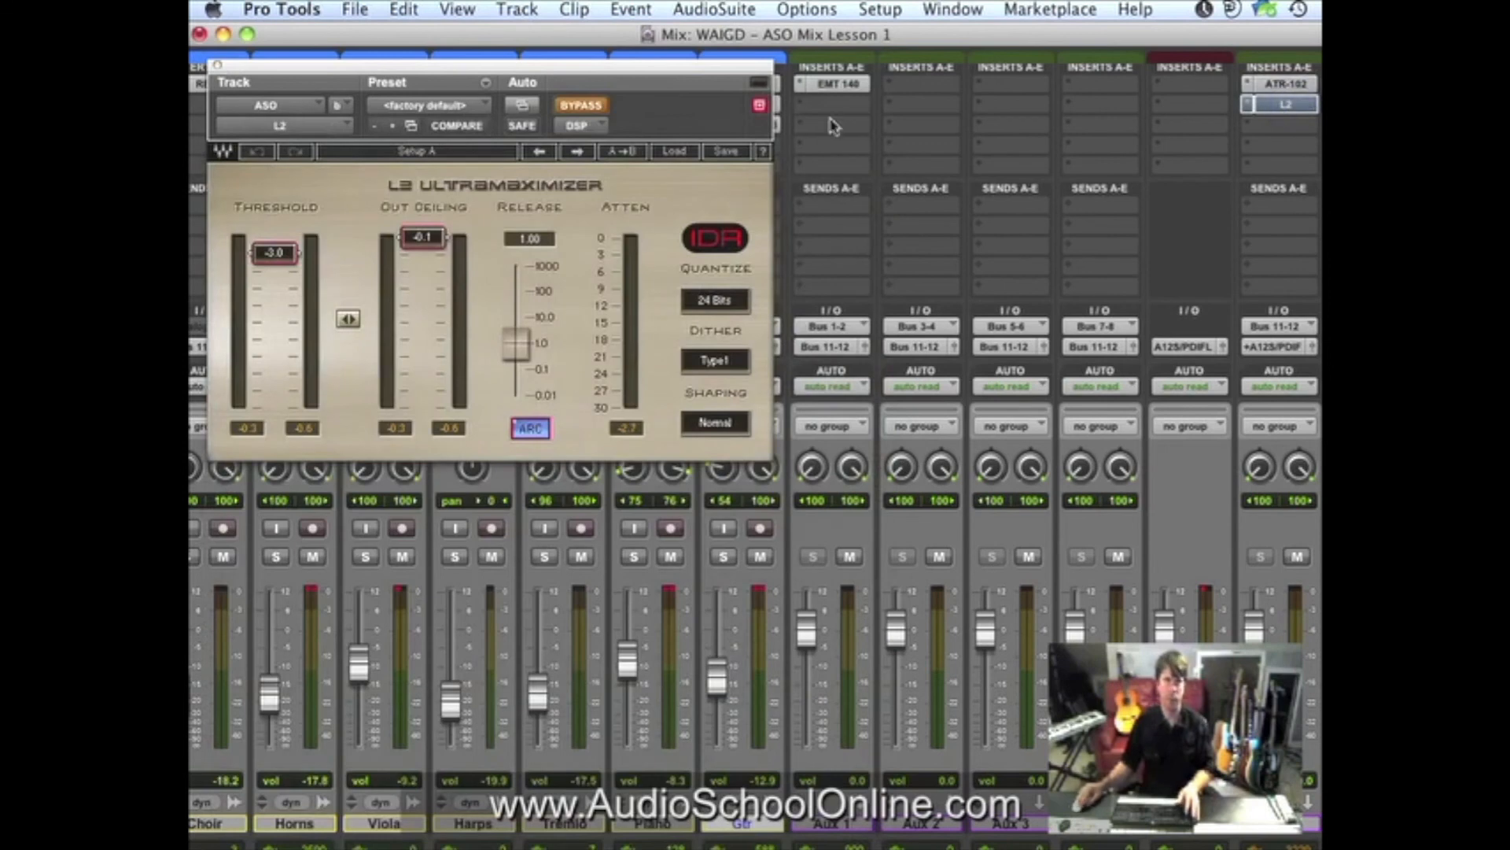
left_click(582, 105)
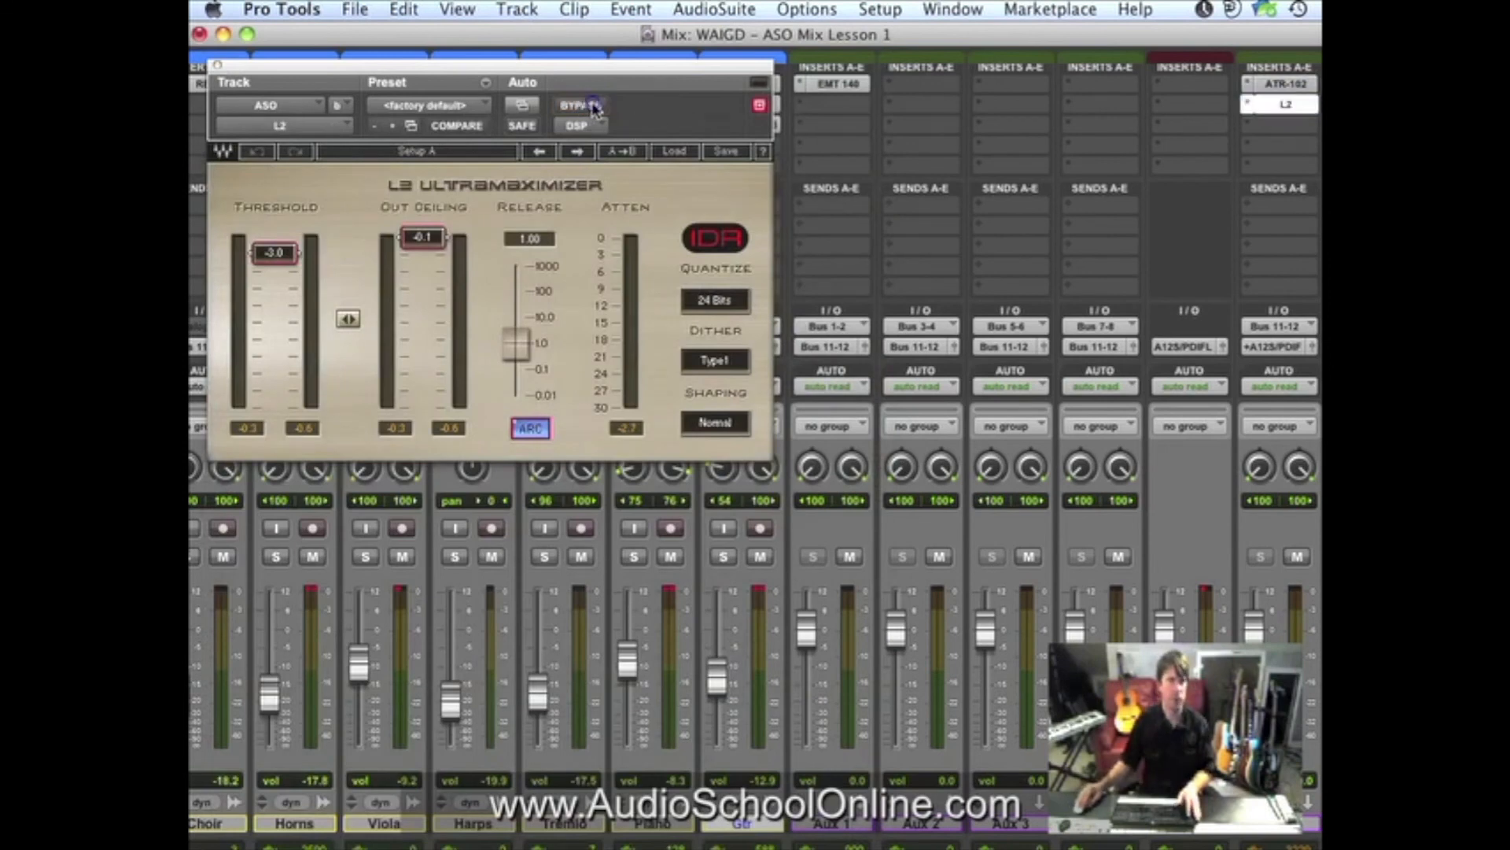
key("space")
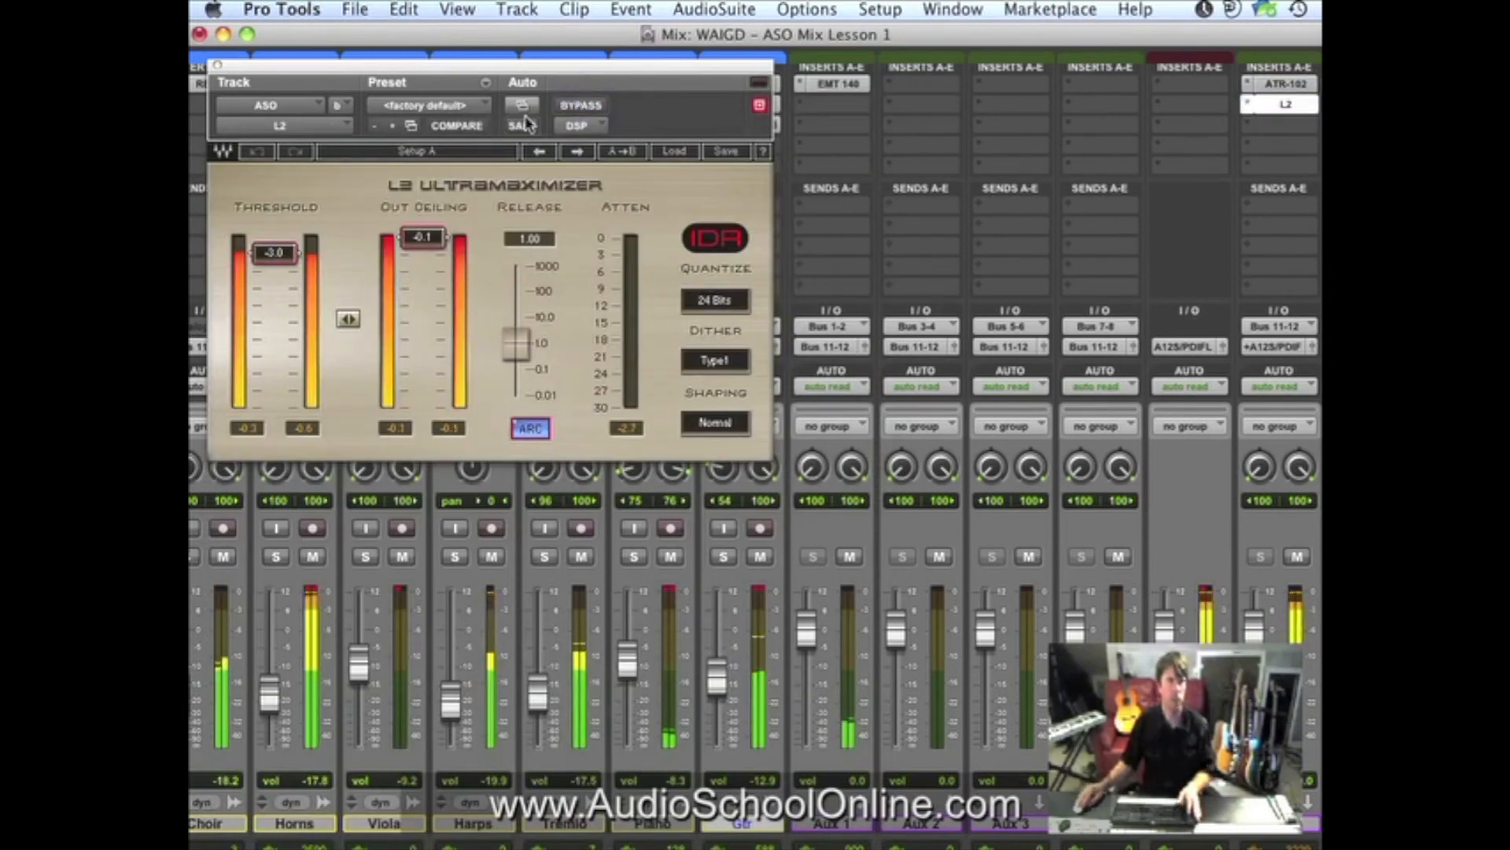
left_click(583, 105)
left_click(583, 105)
left_click(582, 105)
left_click(583, 105)
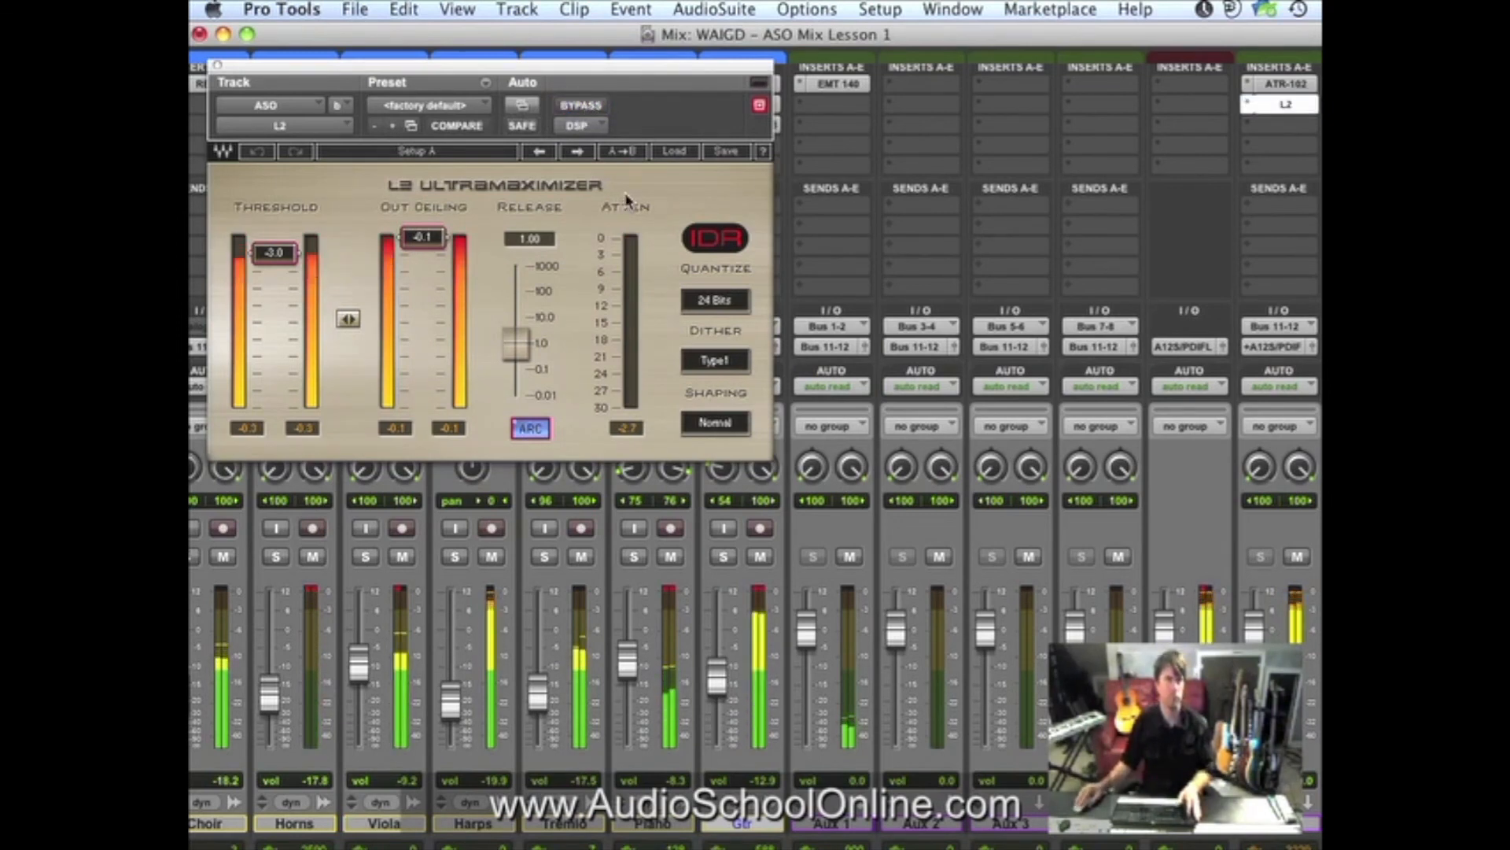
Lower the L2's threshold to -3.5 on the ASO track and stop playback.
left_click_drag(275, 262, 274, 282)
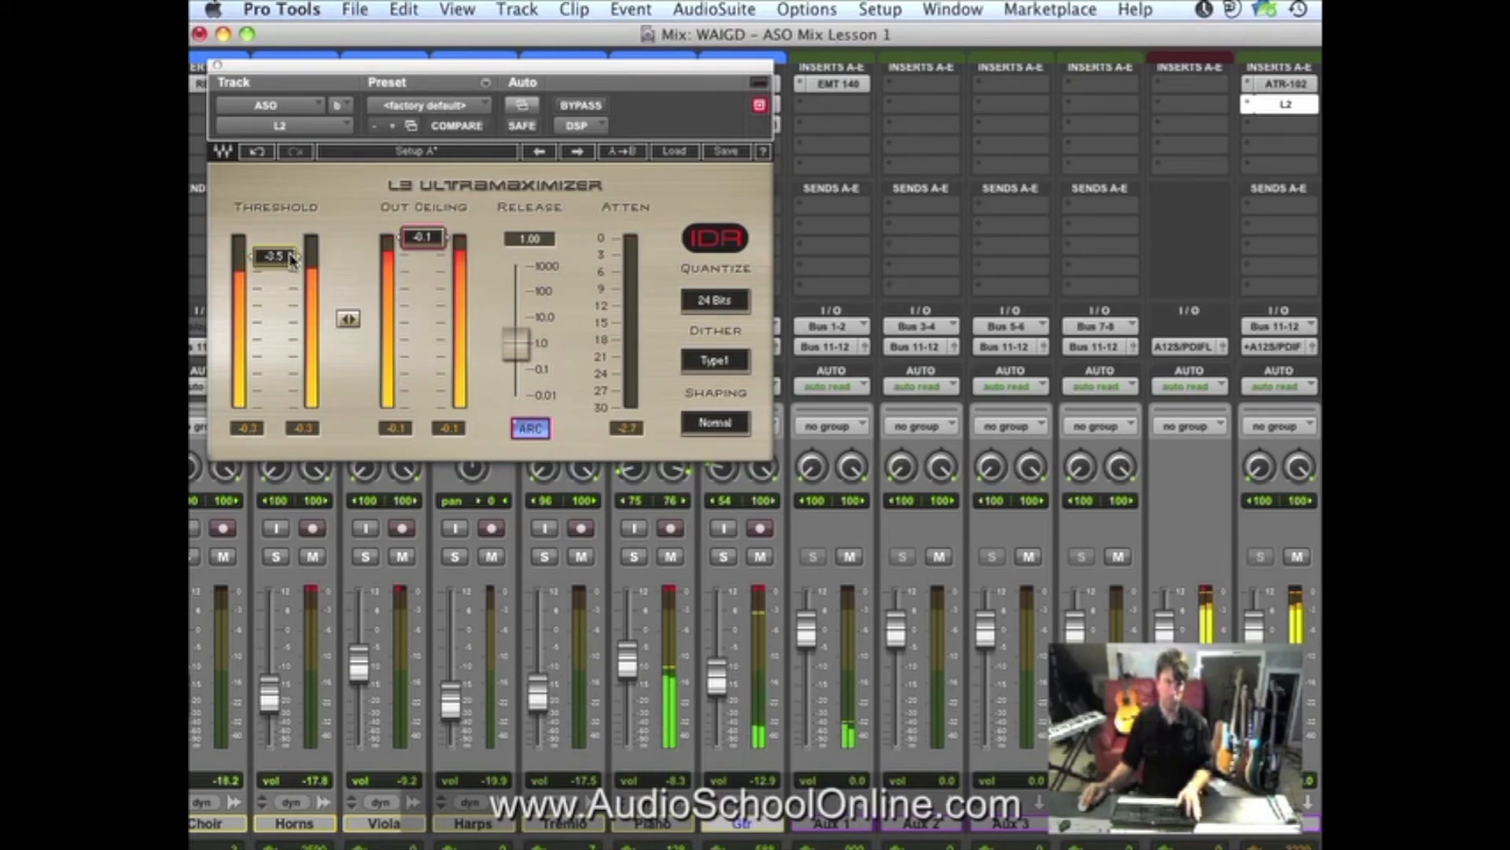
key("space")
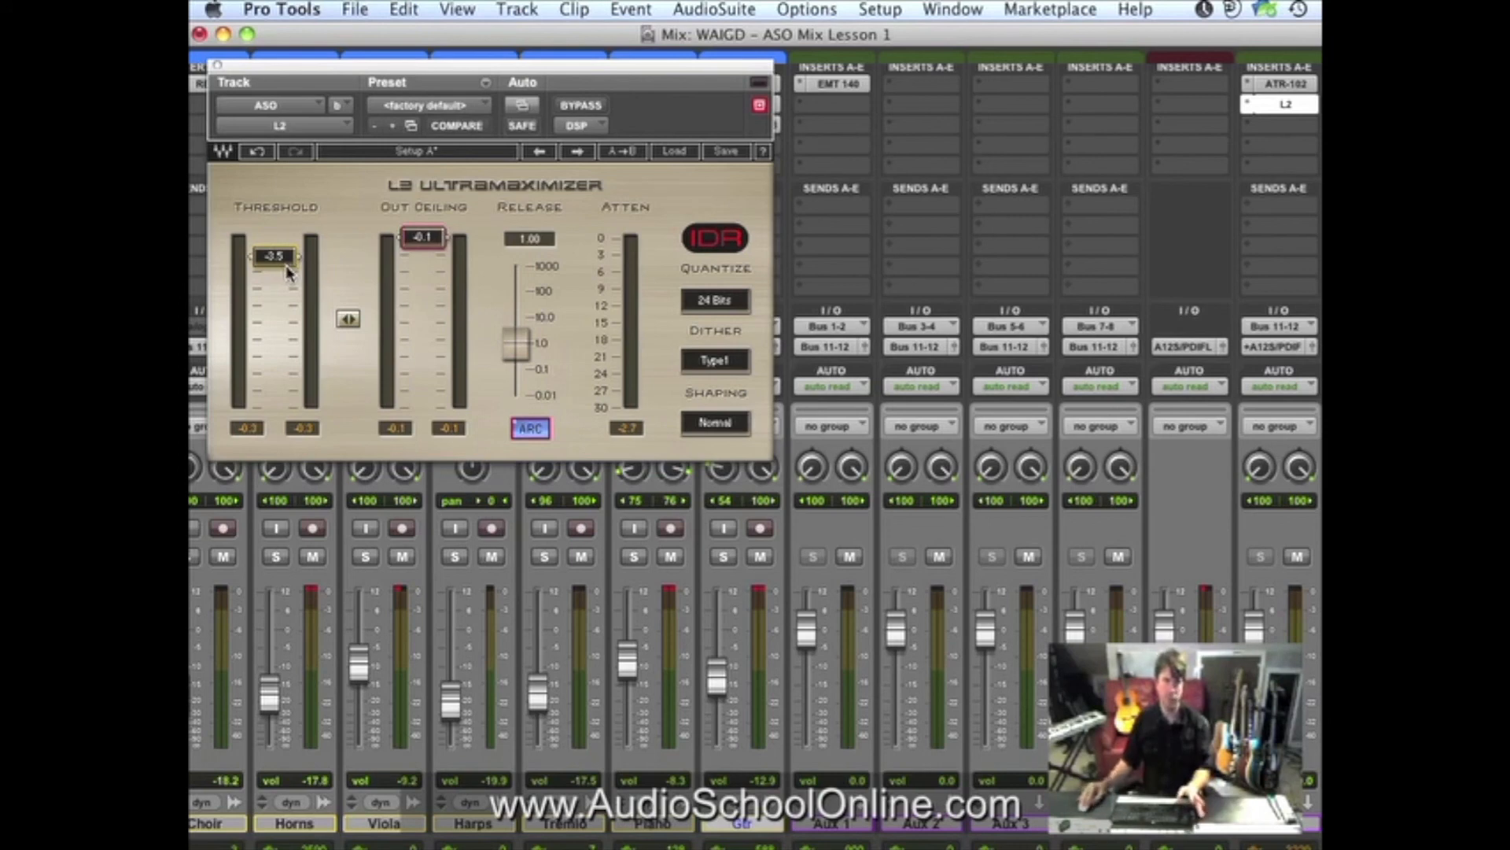
During playback, lower the L2's threshold to -8.8 and compare the mix with the limiter bypassed and active.
key("space")
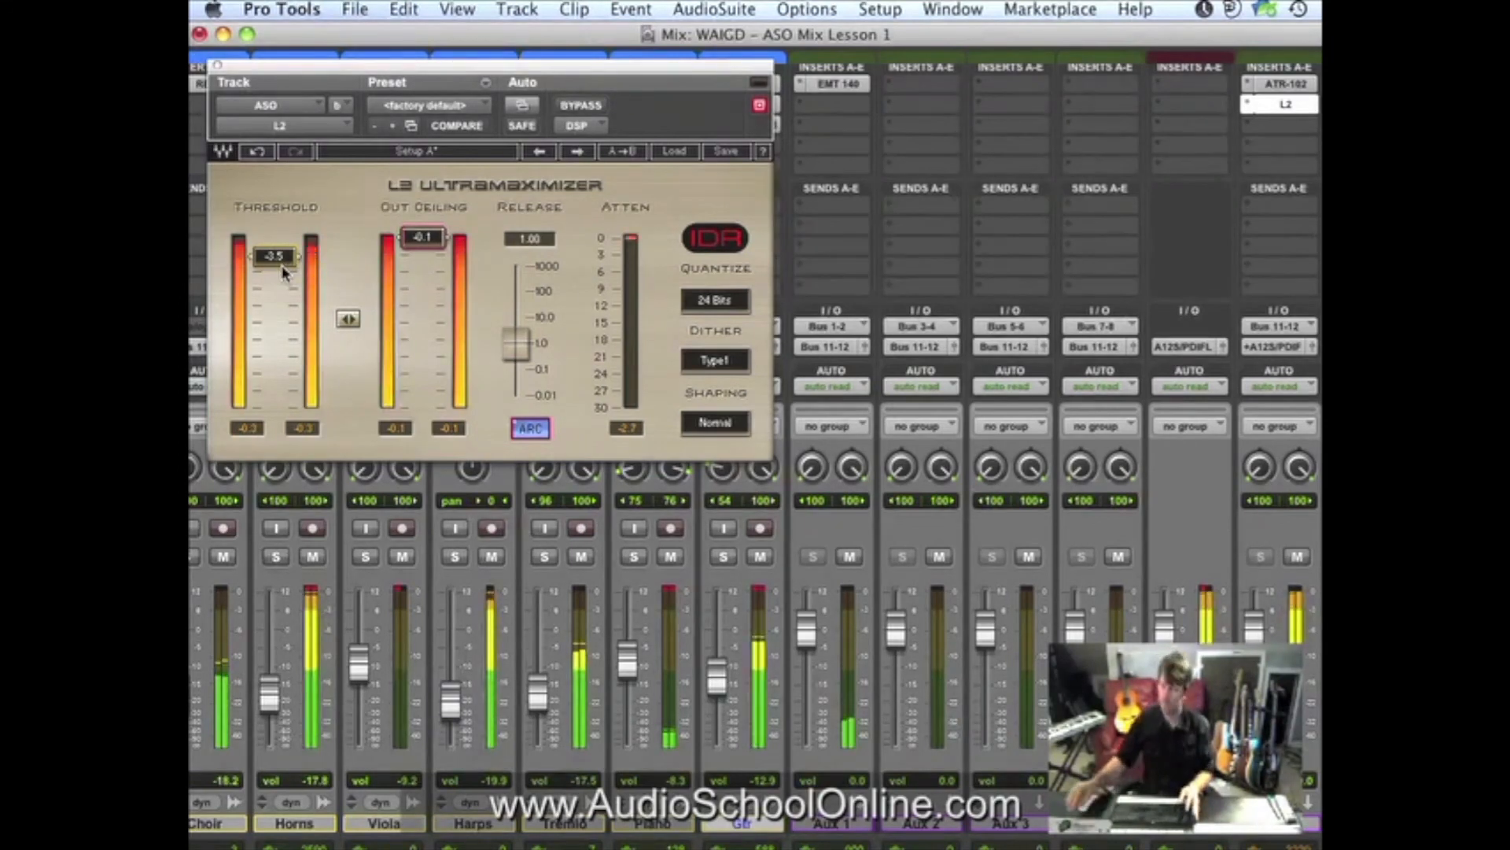
left_click_drag(283, 272, 281, 409)
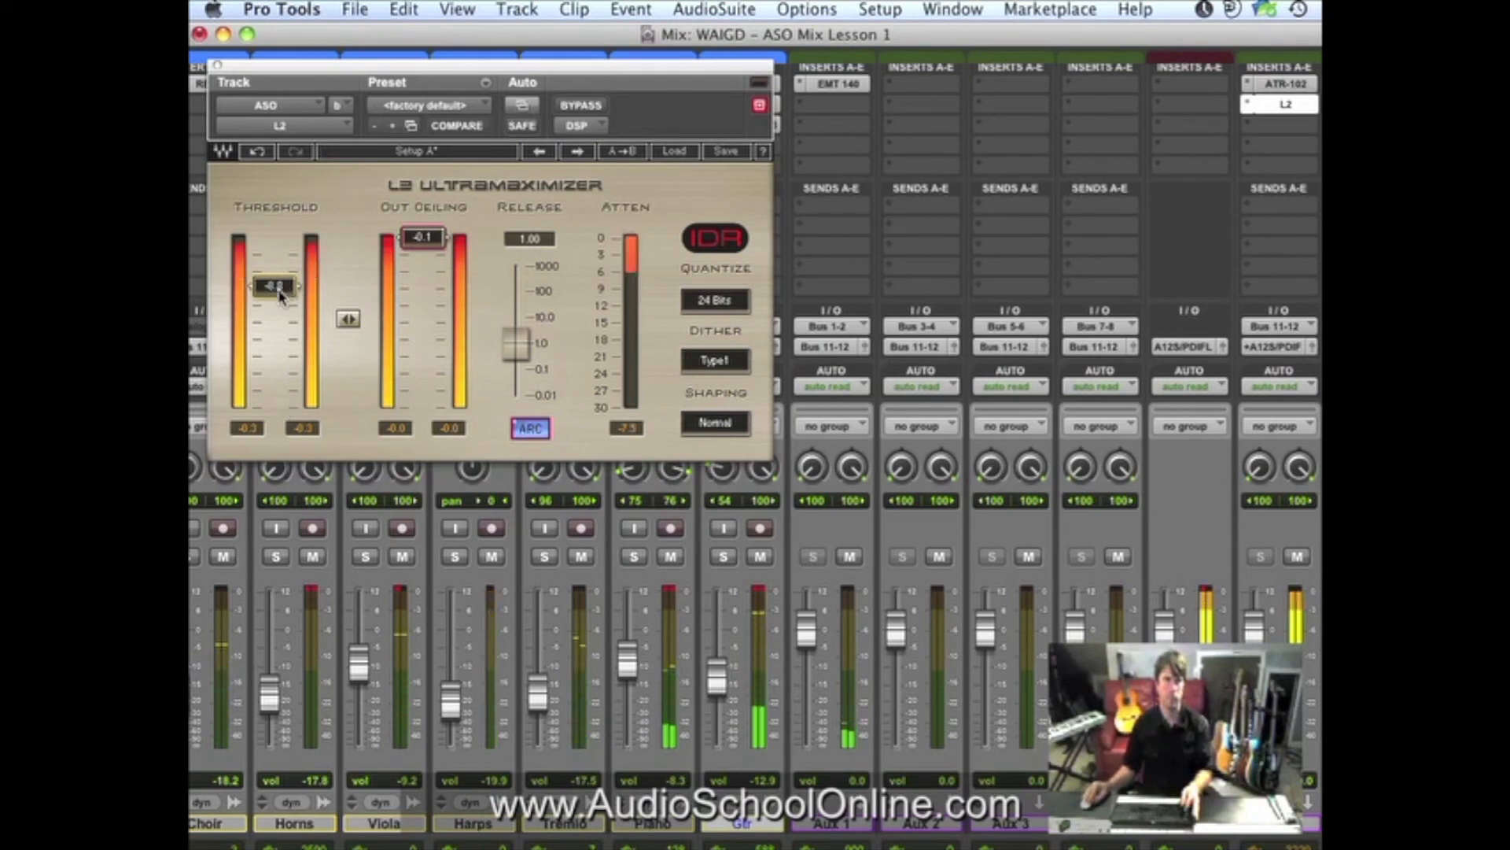
left_click(580, 105)
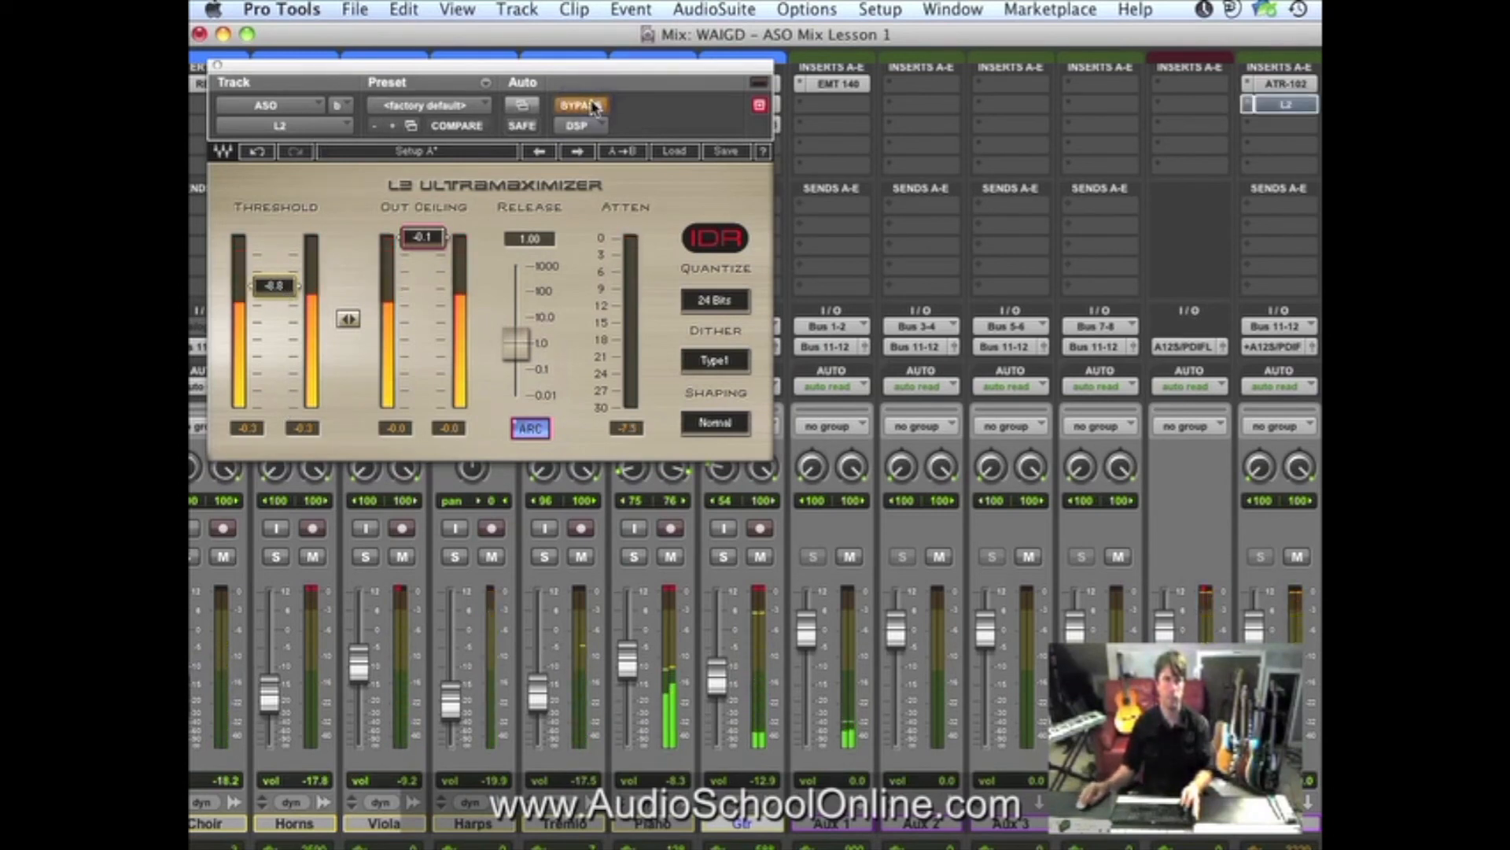
left_click(590, 106)
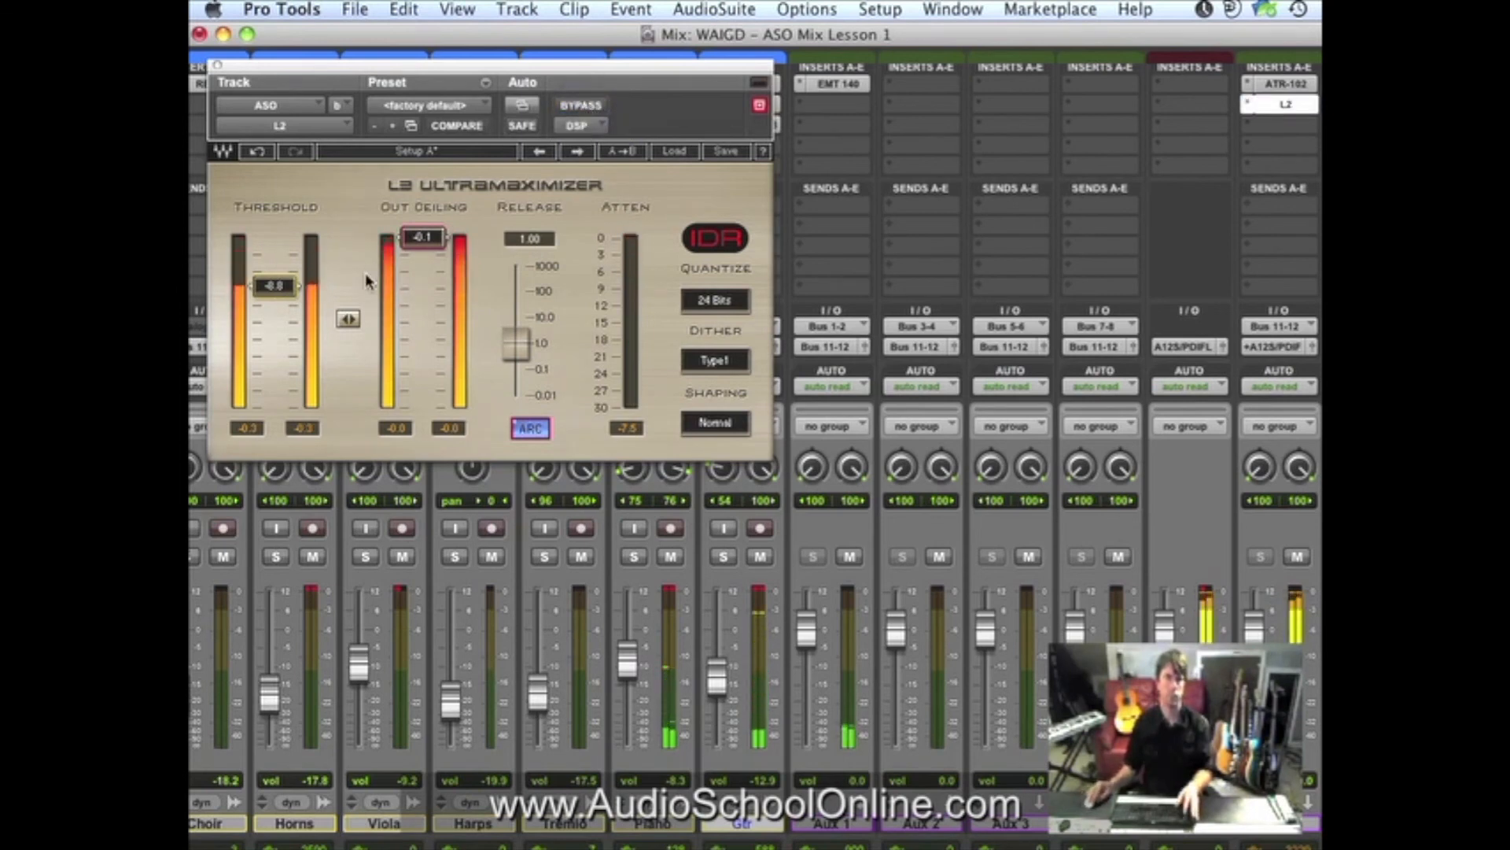
Stop playback, raise the L2's threshold to -3.5, and set its release to 0.01 with ARC disabled.
key("space")
left_click_drag(291, 292, 299, 136)
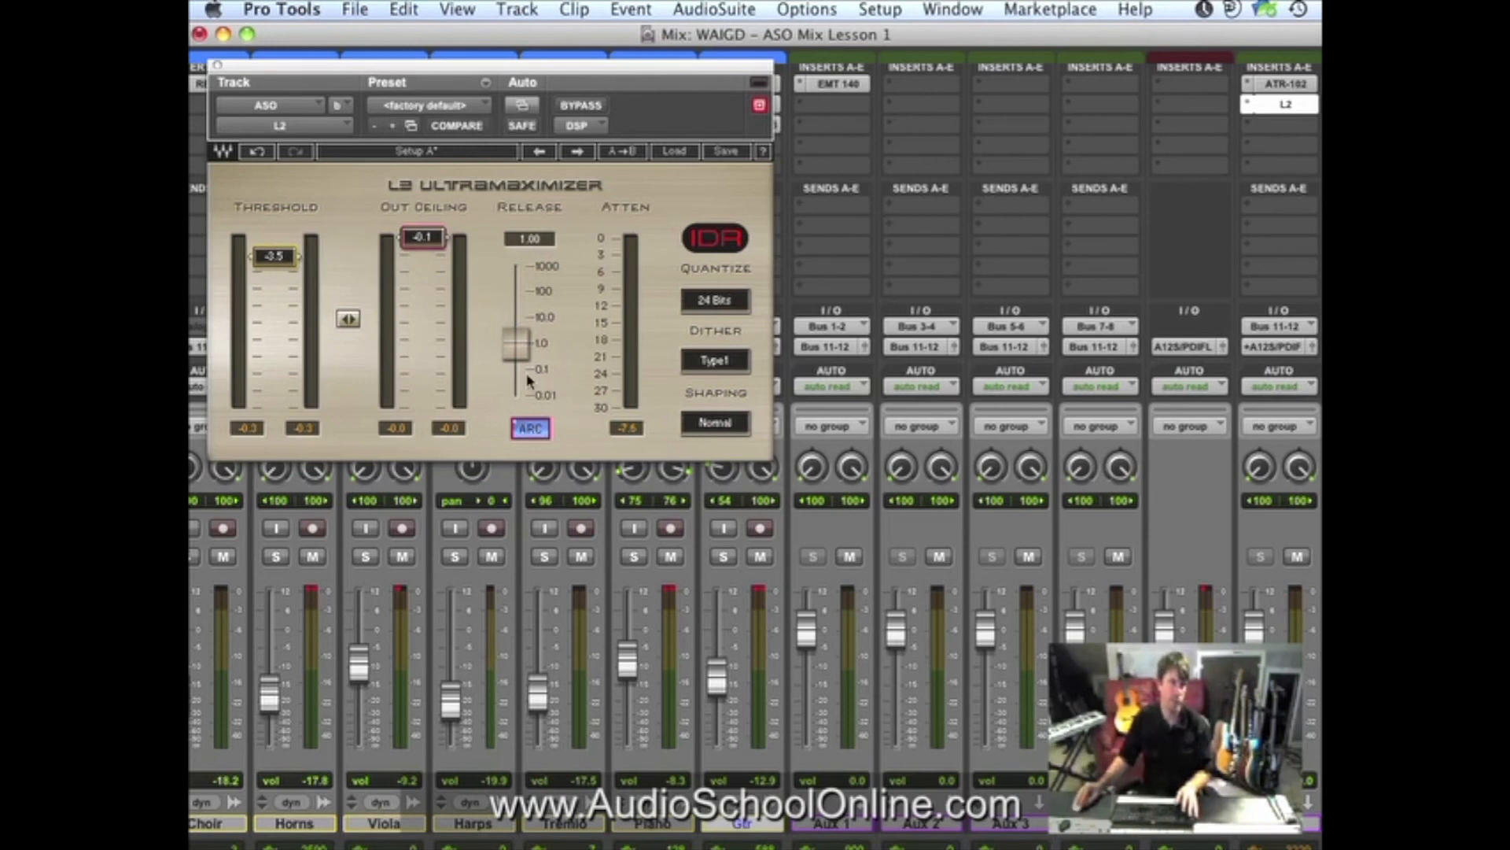
left_click(541, 429)
left_click_drag(517, 335, 525, 450)
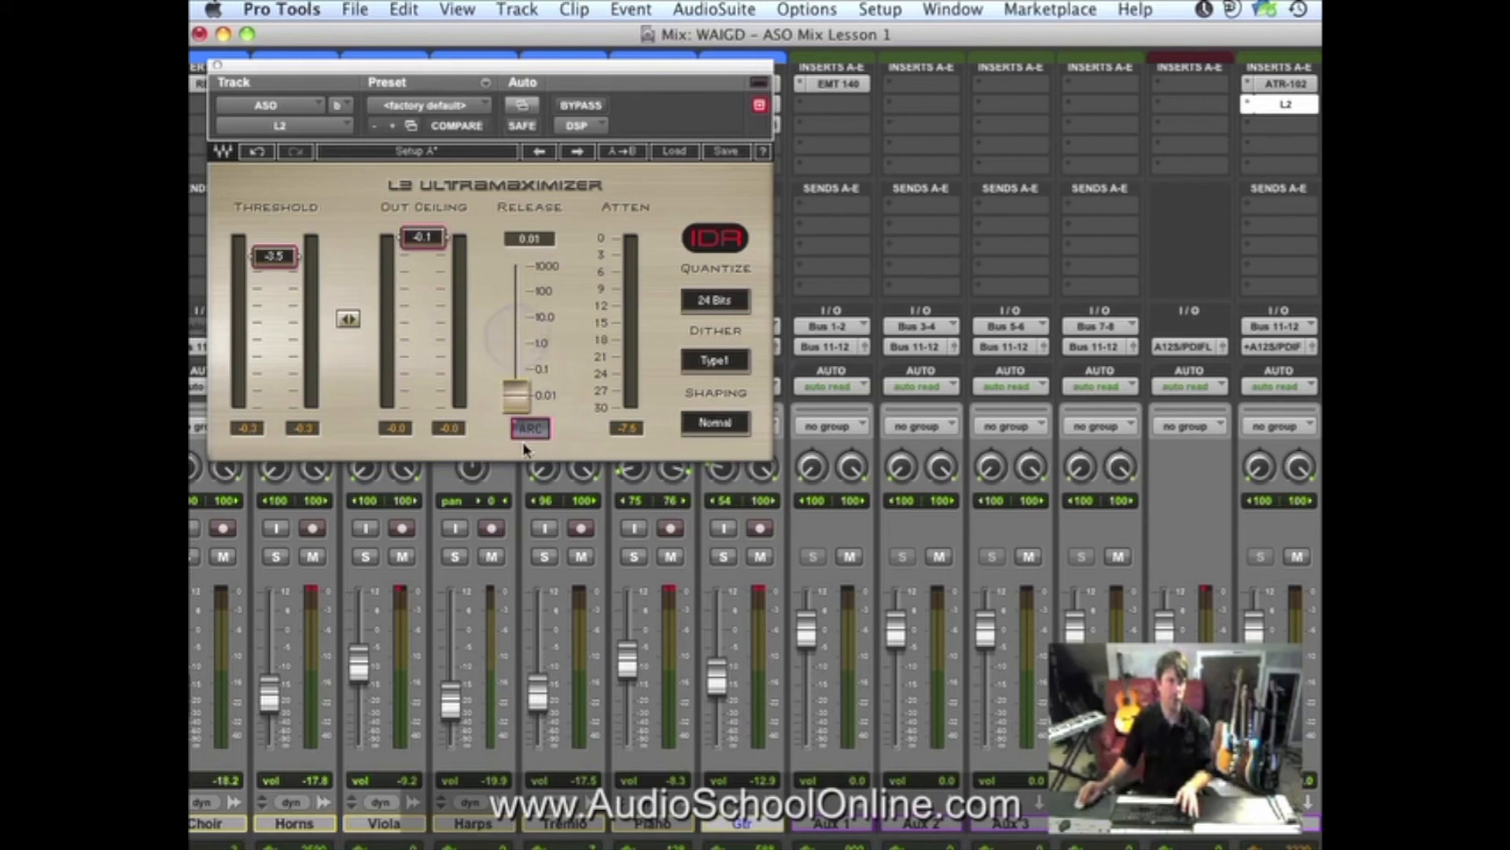
Audition the mix with the L2's ARC off, and leave ARC enabled on the ASO track.
key("space")
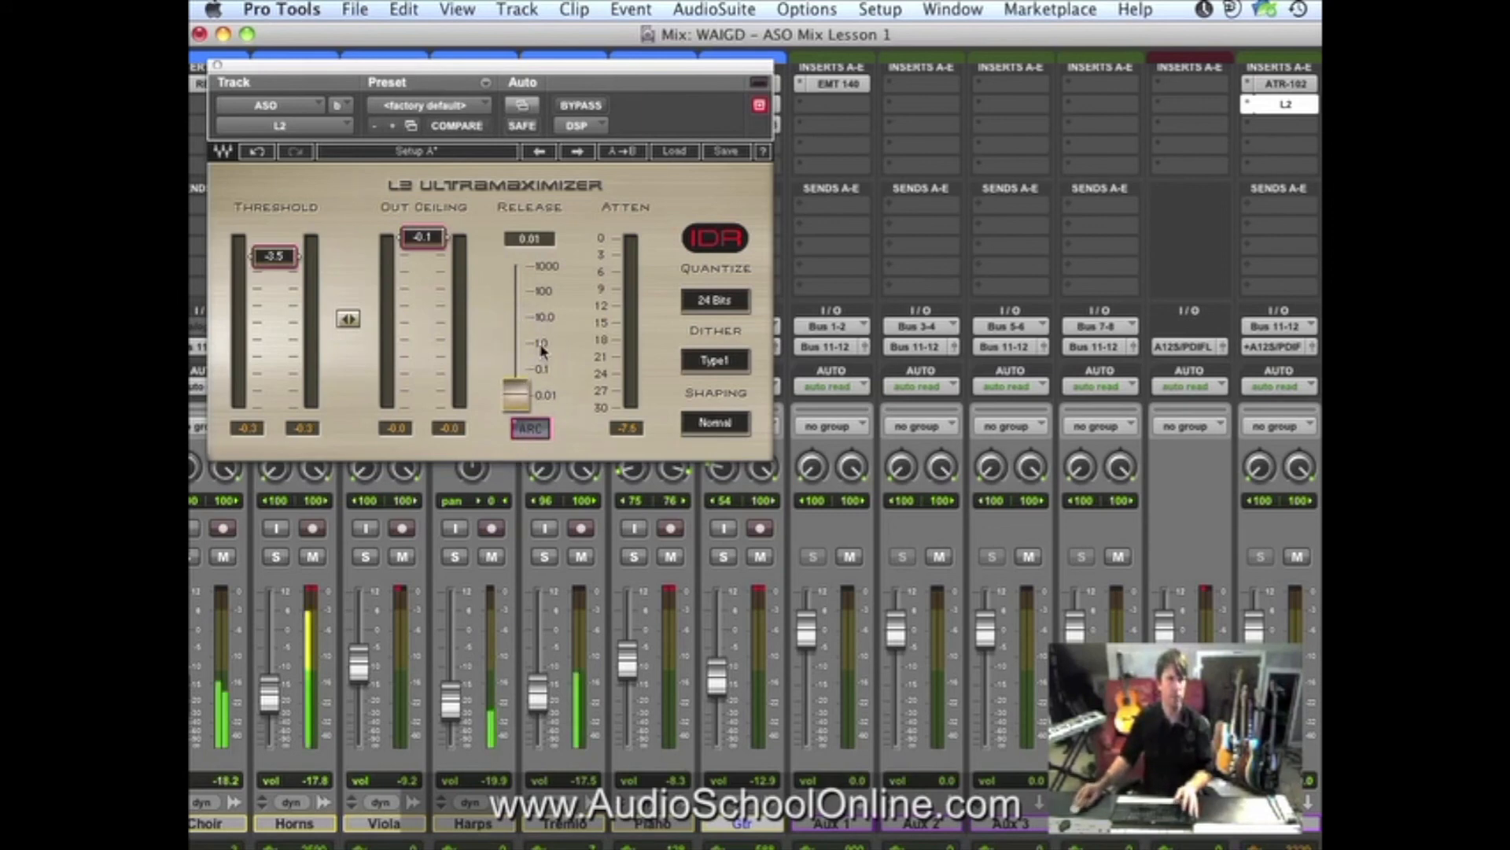
left_click(531, 429)
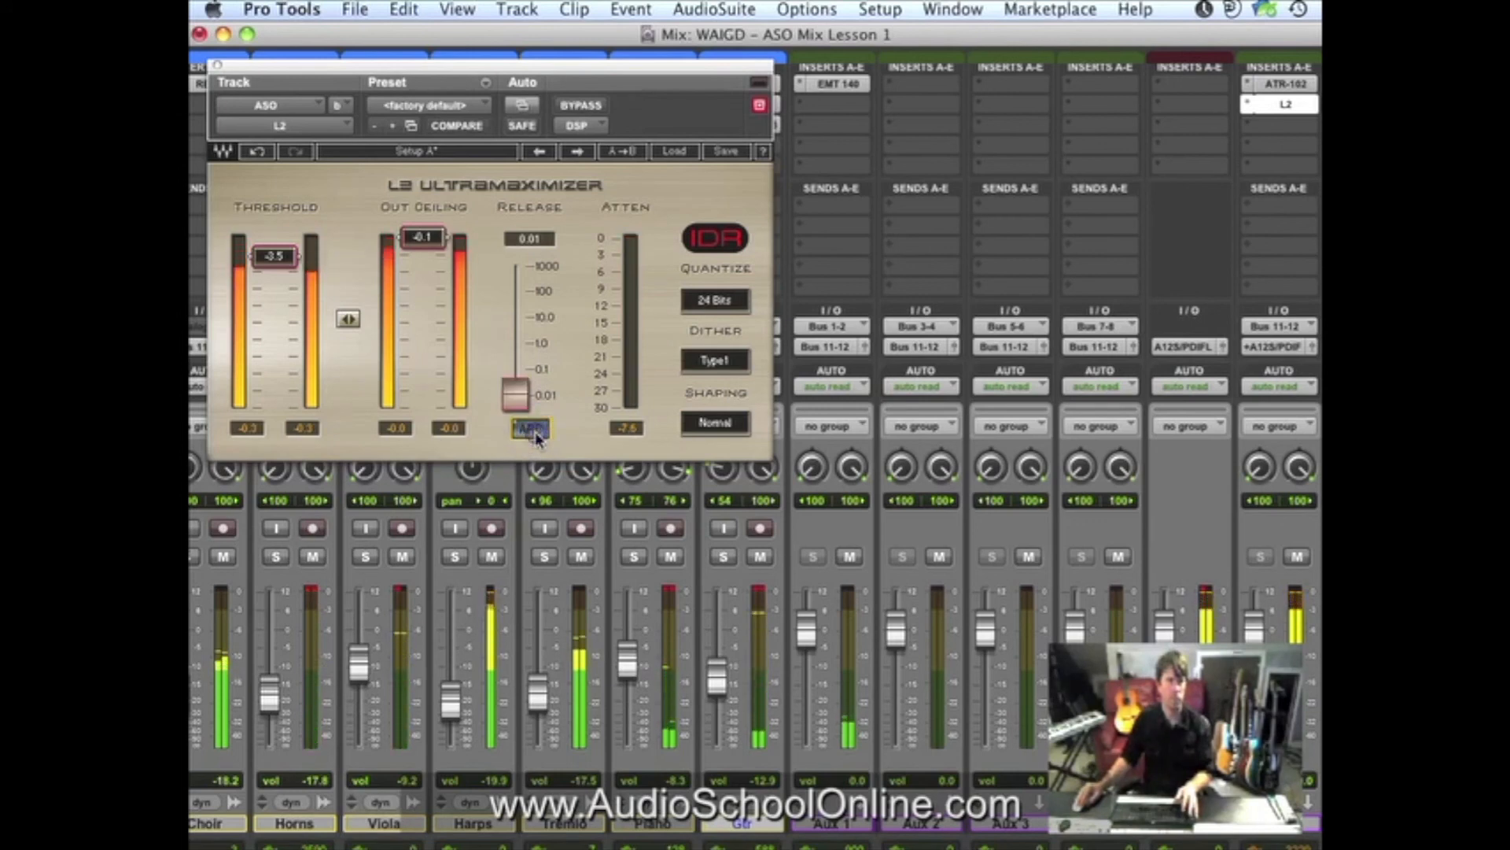
left_click(535, 432)
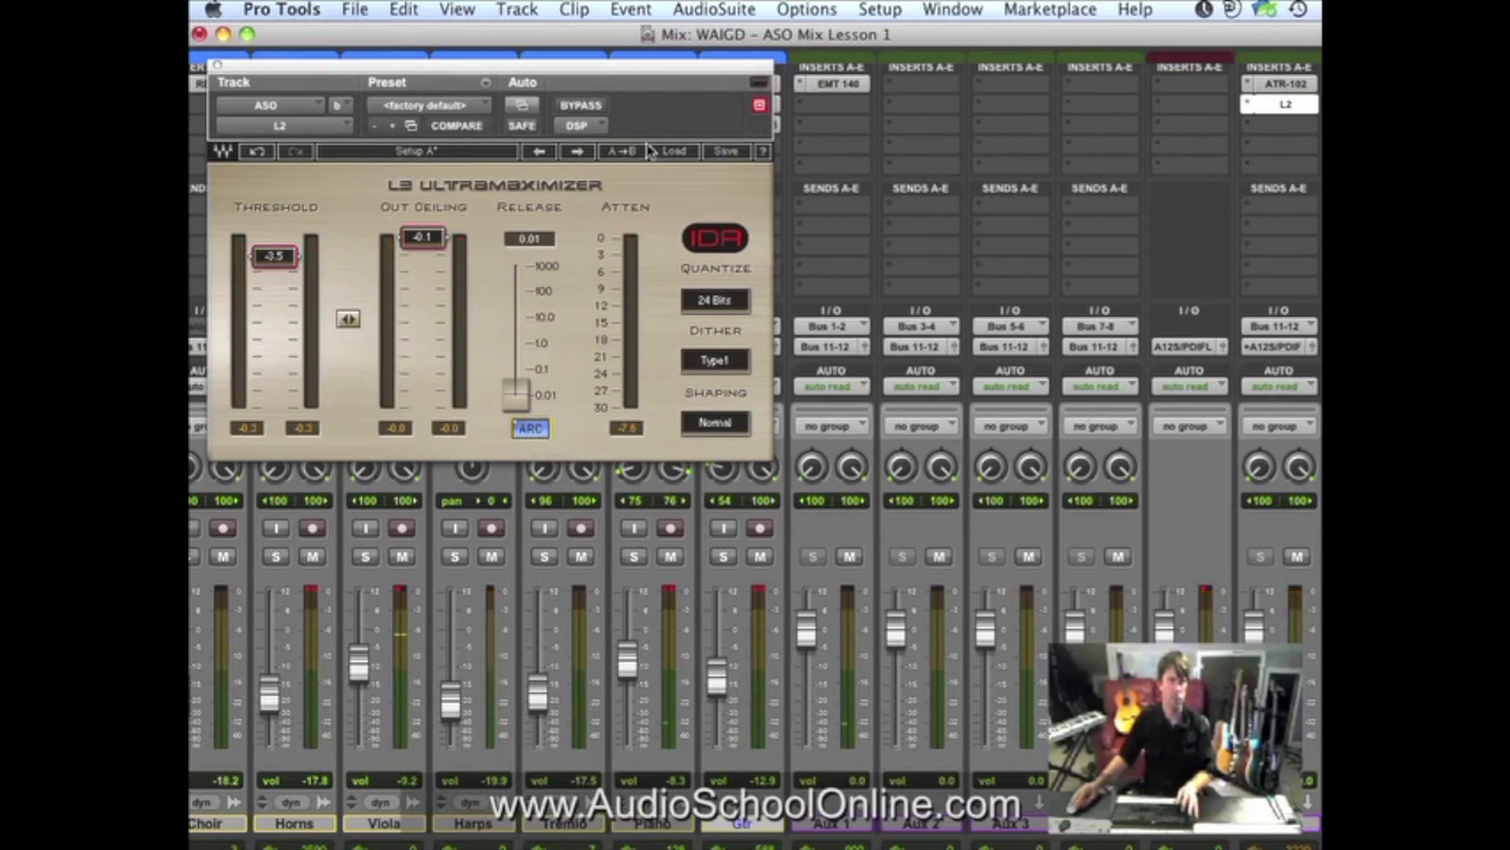
left_click(514, 398)
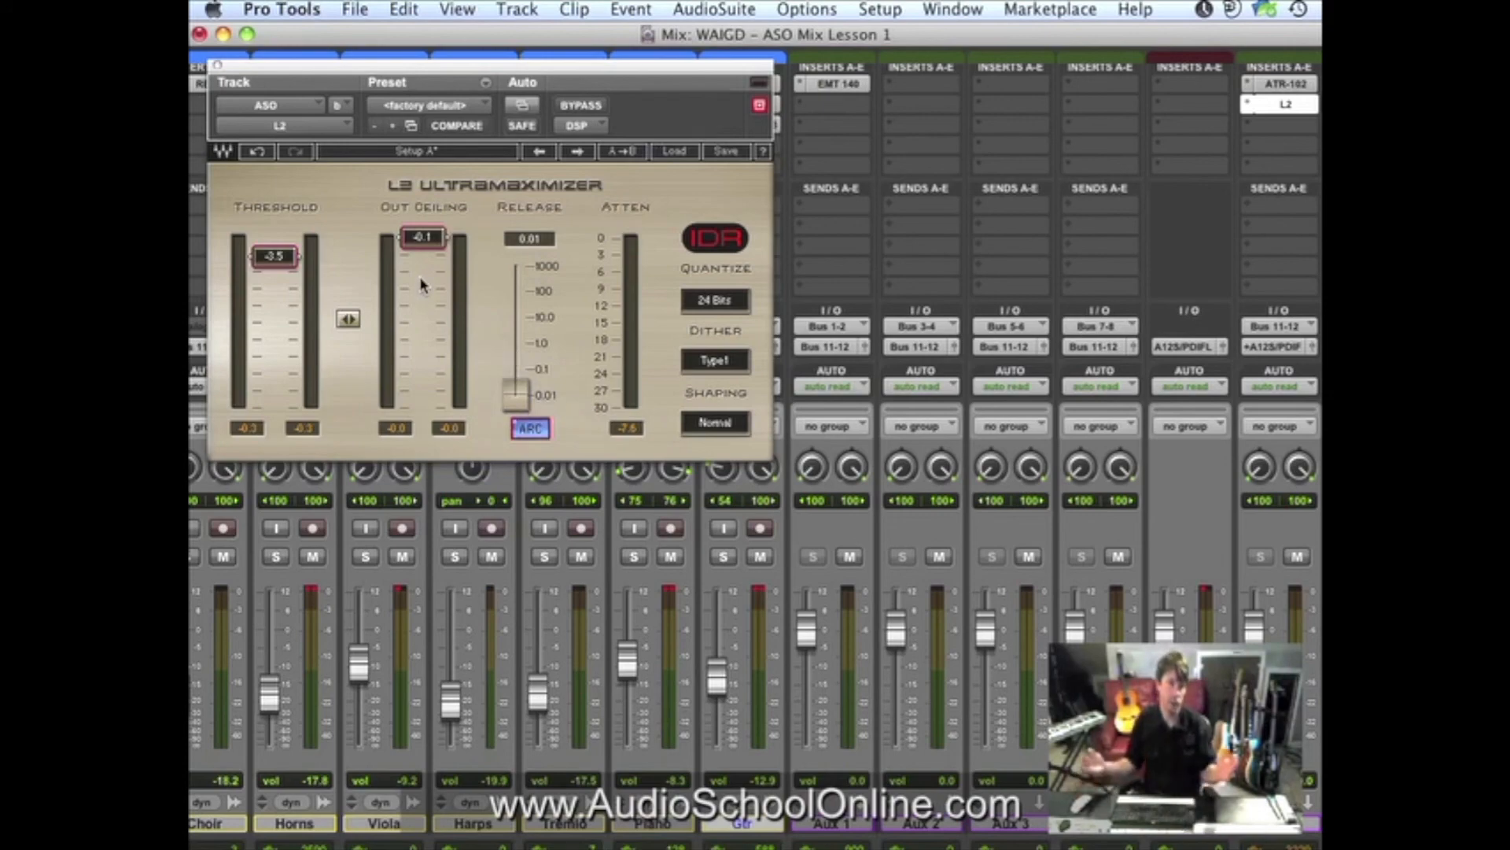
Close the L2 plug-in window and play the song from the beginning in the Edit window.
key("super+equal")
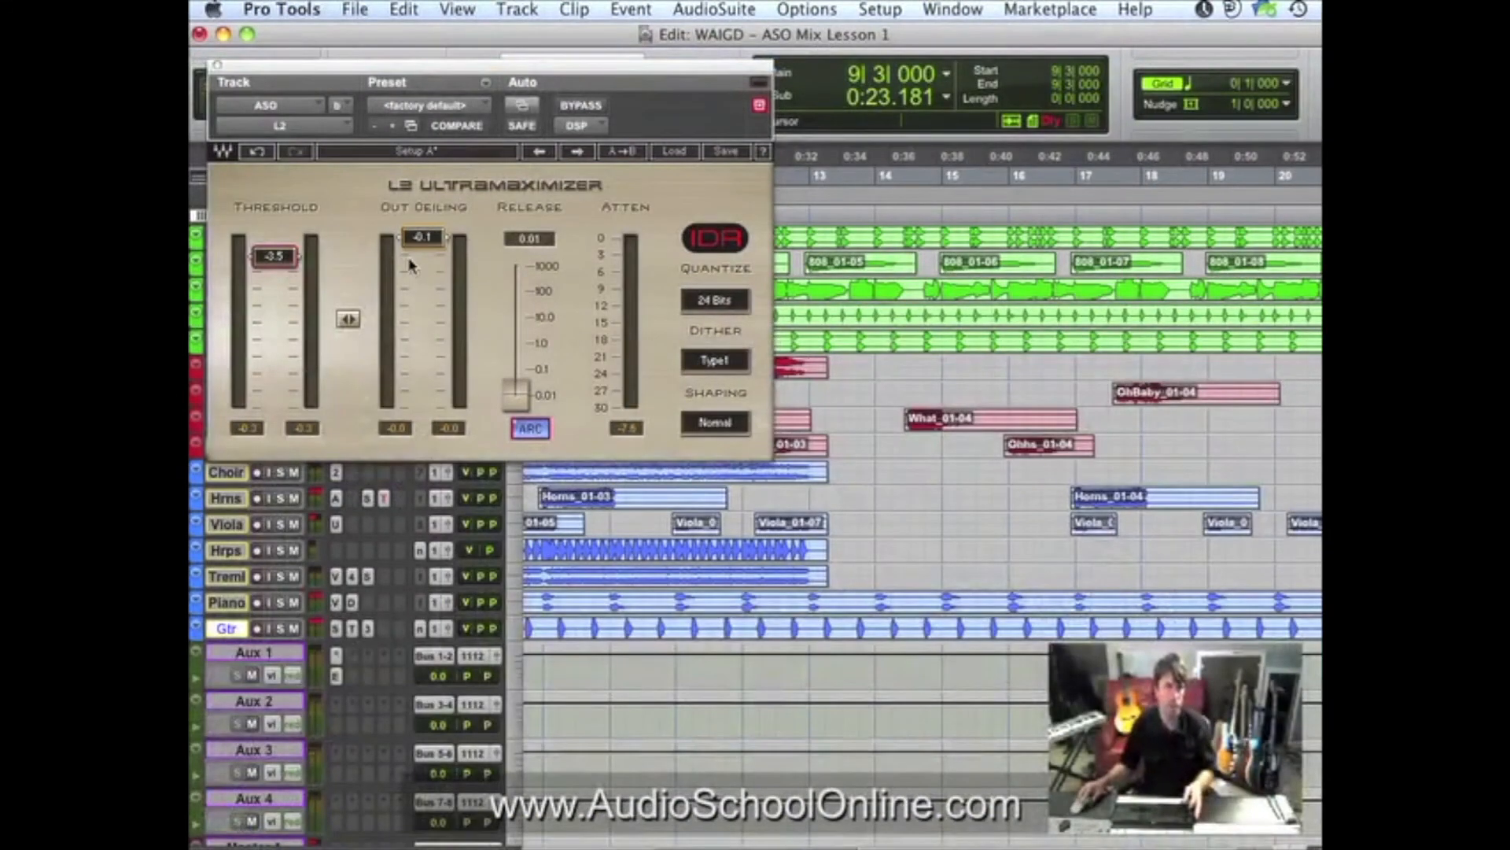
left_click_drag(250, 66, 1046, 220)
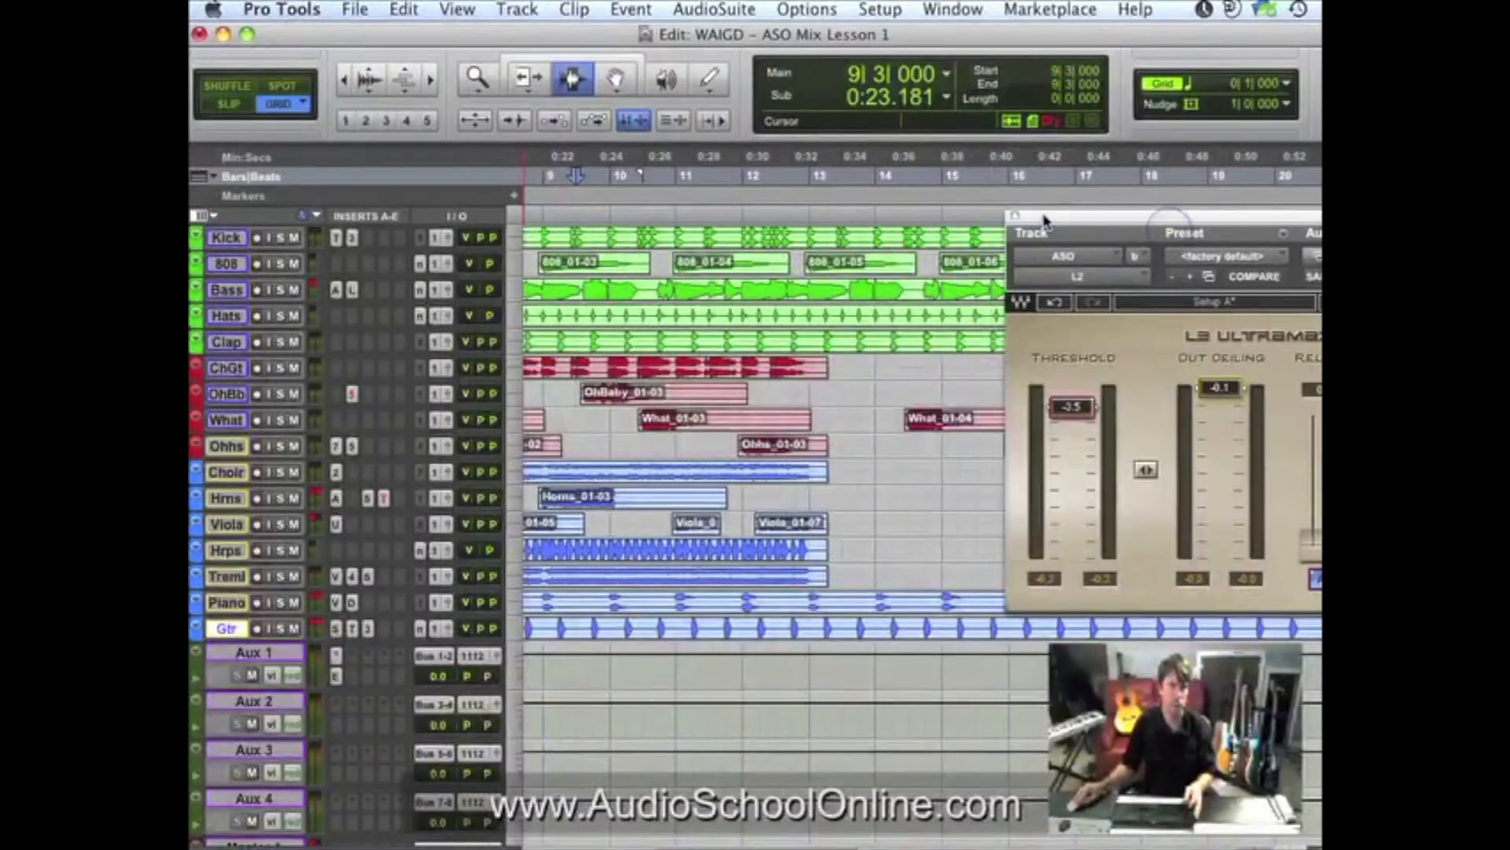
left_click(1015, 216)
left_click(821, 384)
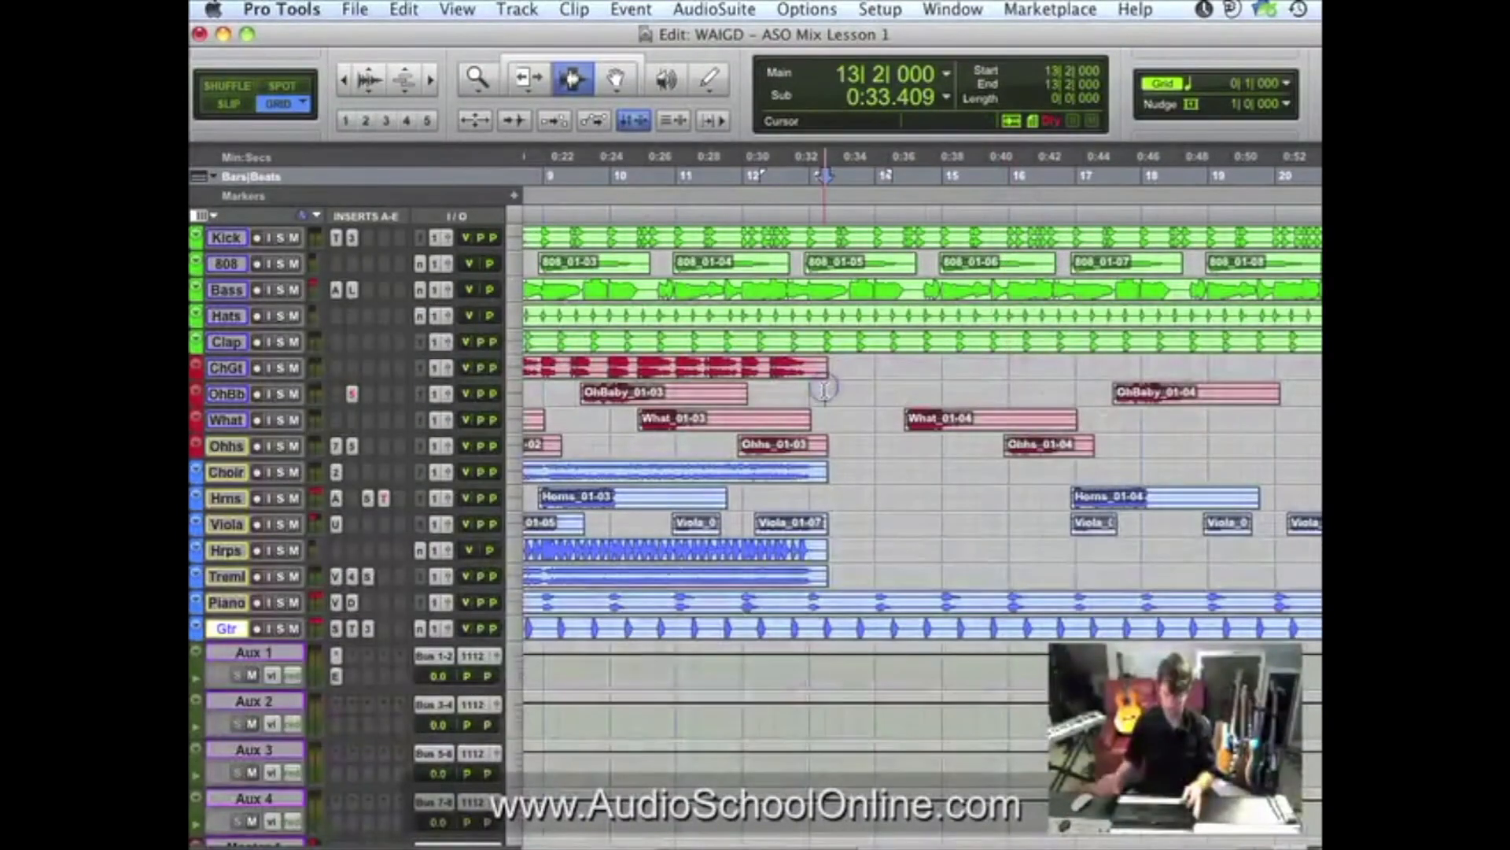
key("Return")
key("space")
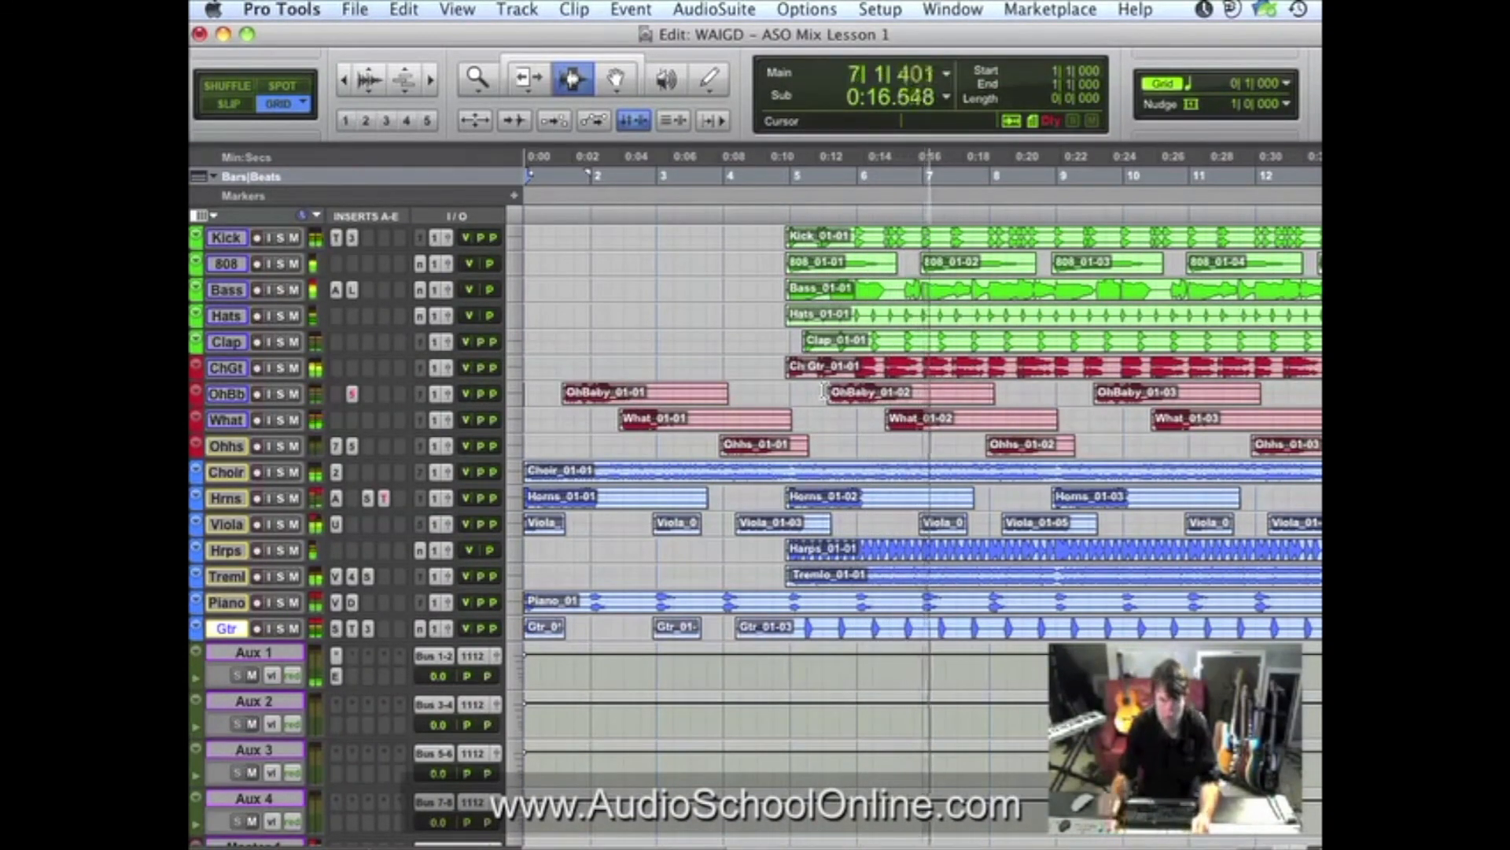
Return to the Mix window during playback and raise the Kick track's volume to -1.0 dB.
key("super+equal")
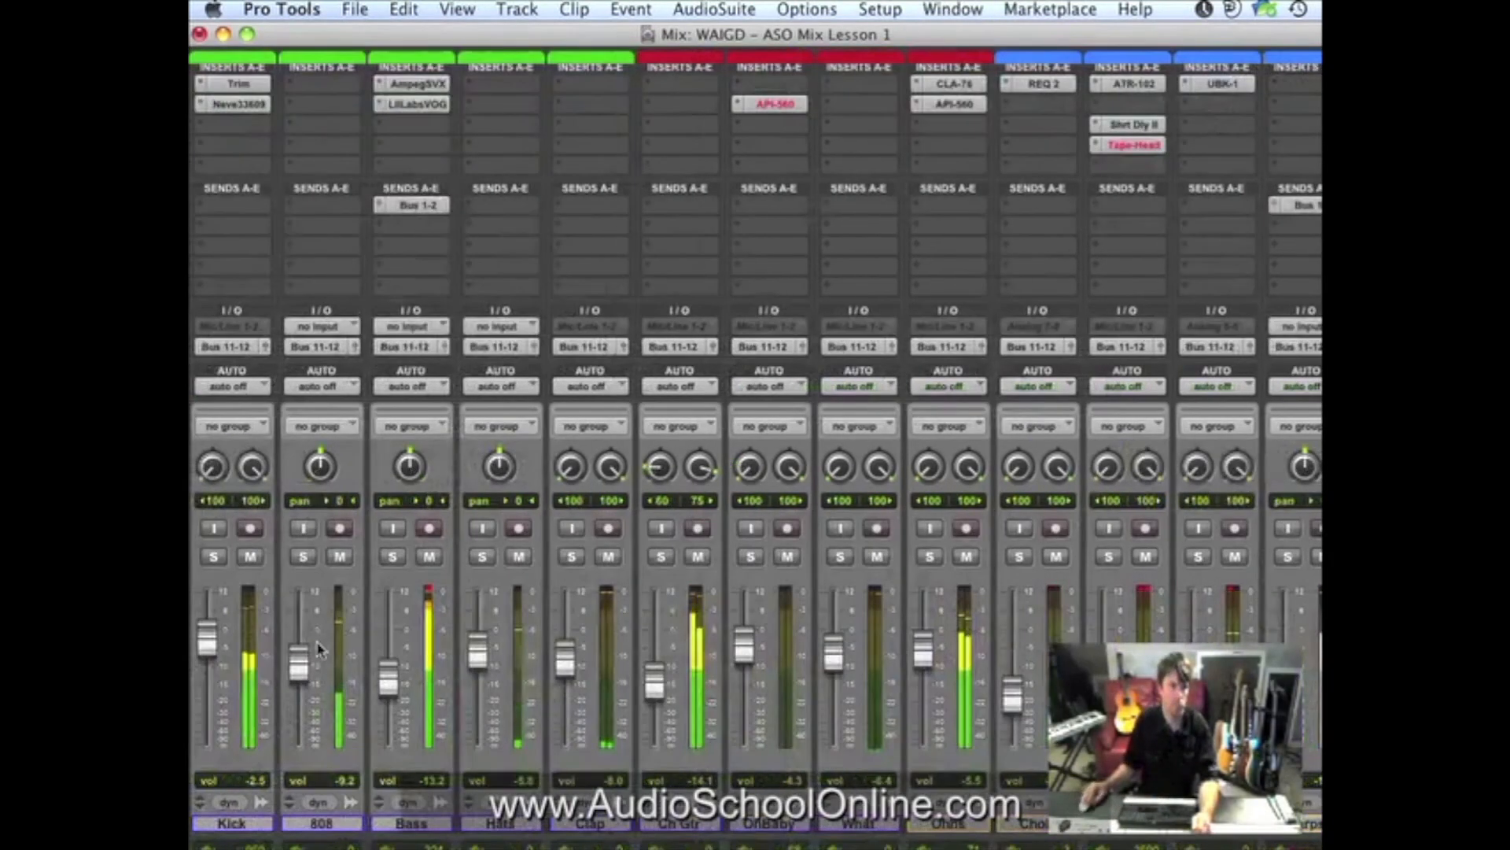
left_click_drag(203, 643, 209, 641)
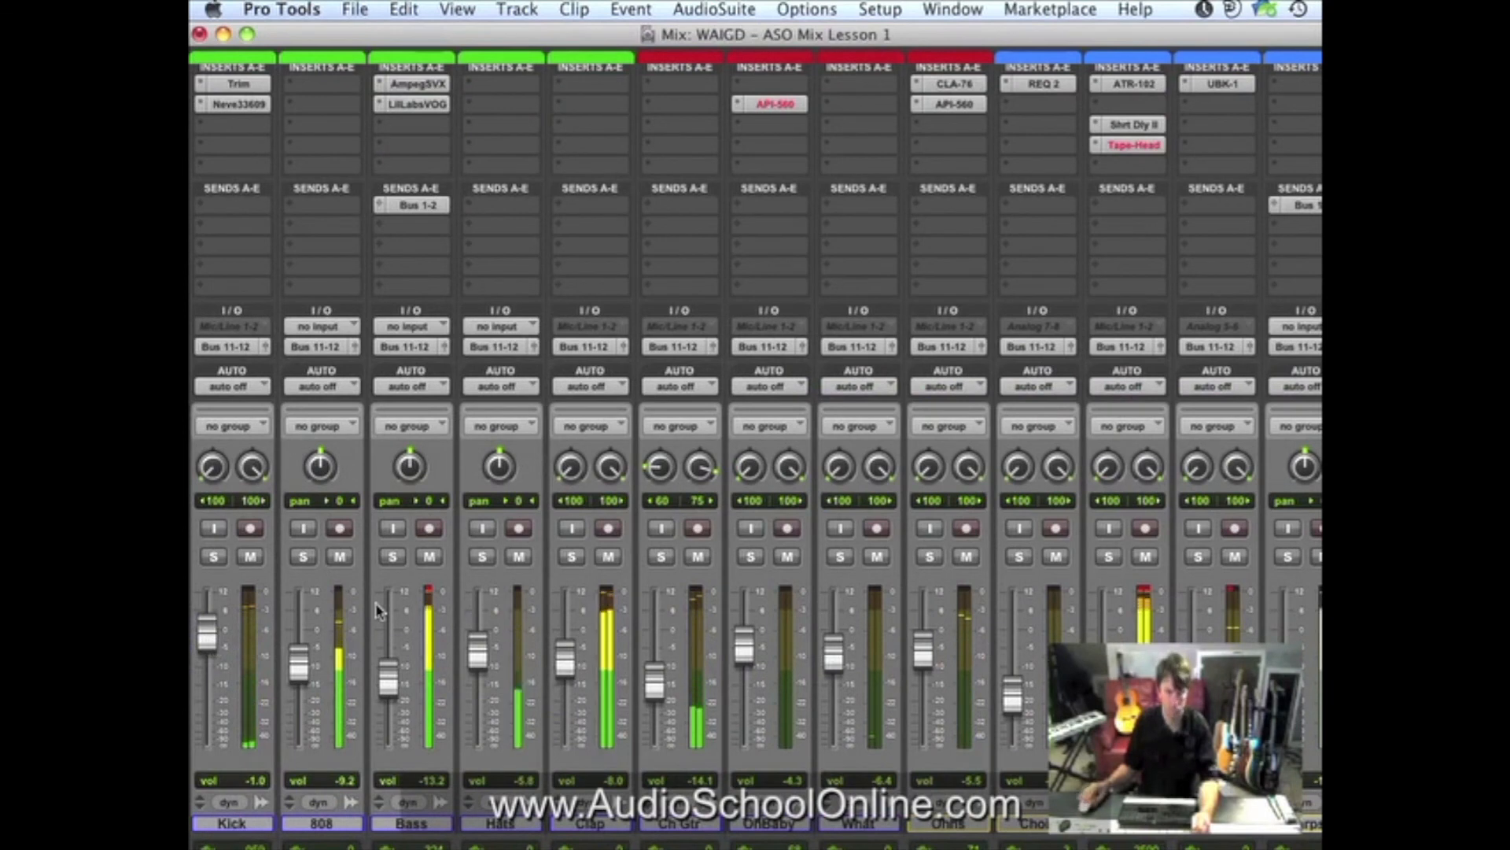